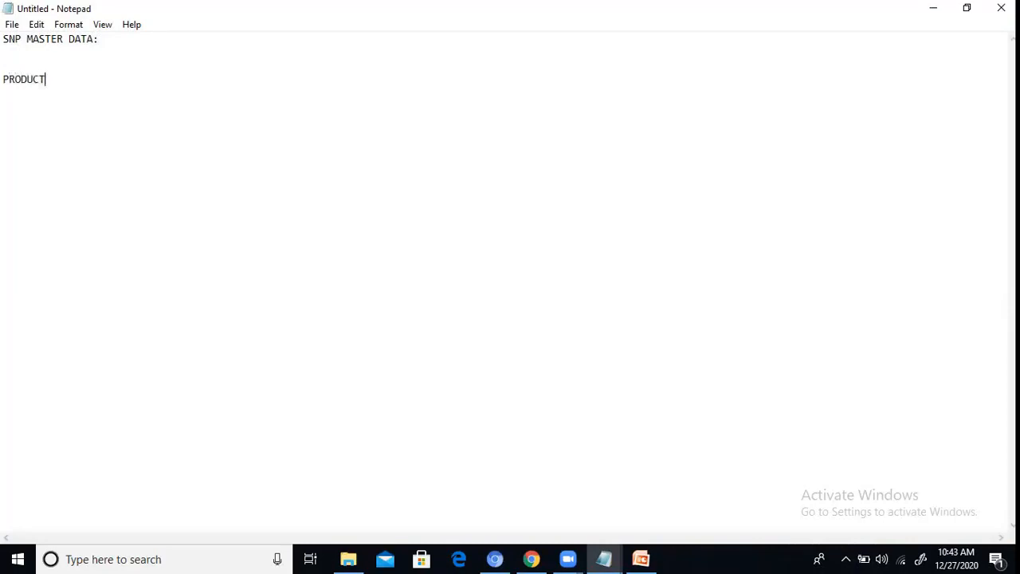
Step: Add LOCATION on a new line below PRODUCT in the SNP MASTER DATA list
{"action": "key", "text": "Return"}
{"action": "type", "text": "loc"}
{"action": "key", "text": "BackSpace"}
{"action": "key", "text": "BackSpace"}
{"action": "key", "text": "BackSpace"}
{"action": "type", "text": "L"}
{"action": "key", "text": "BackSpace"}
{"action": "type", "text": "LOCATIN"}
{"action": "key", "text": "BackSpace"}
{"action": "type", "text": "O"}
{"action": "key", "text": "BackSpace"}
{"action": "type", "text": "ON"}
Step: Add RESOURCE on a new line below LOCATION, without the stray slash
{"action": "key", "text": "Return"}
{"action": "type", "text": "R/ESOURCE/"}
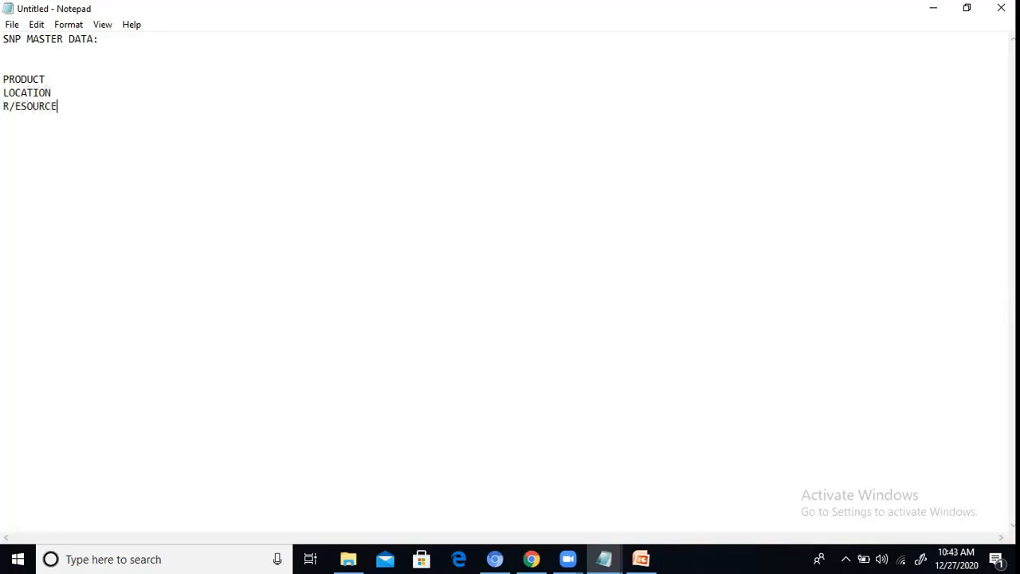
{"action": "key", "text": "Return"}
{"action": "key", "text": "BackSpace"}
{"action": "key", "text": "BackSpace"}
{"action": "key", "text": "BackSpace"}
{"action": "key", "text": "BackSpace"}
{"action": "key", "text": "BackSpace"}
{"action": "key", "text": "BackSpace"}
{"action": "key", "text": "BackSpace"}
{"action": "key", "text": "BackSpace"}
{"action": "key", "text": "BackSpace"}
{"action": "type", "text": "ESOURCE"}
Step: Add PPM/PDS and TRANSPORTATION LANES as the next two lines of the master data list
{"action": "key", "text": "Return"}
{"action": "type", "text": "PPM/"}
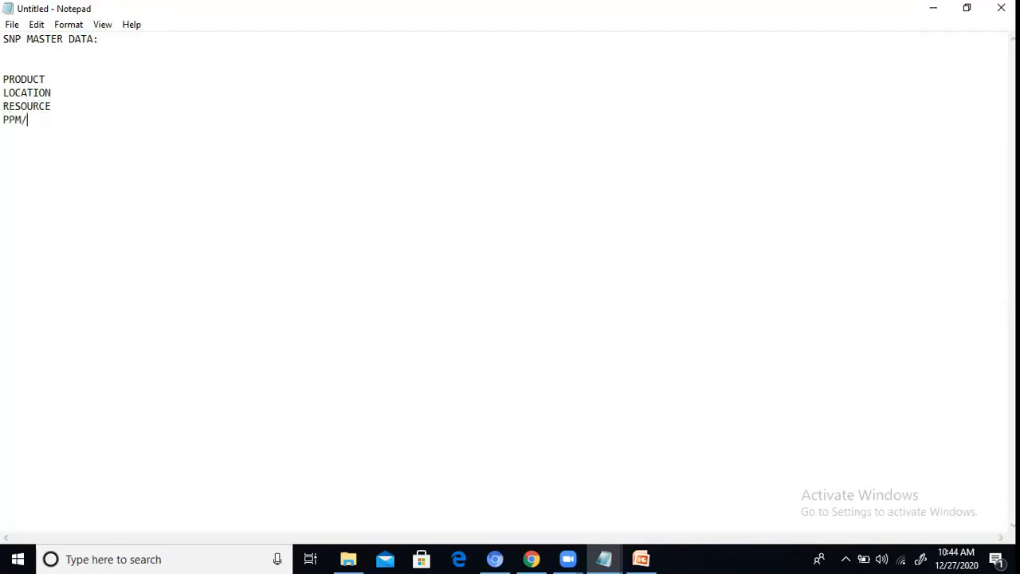
{"action": "type", "text": "PDS"}
{"action": "key", "text": "Return"}
{"action": "type", "text": "TRANSPORTATION "}
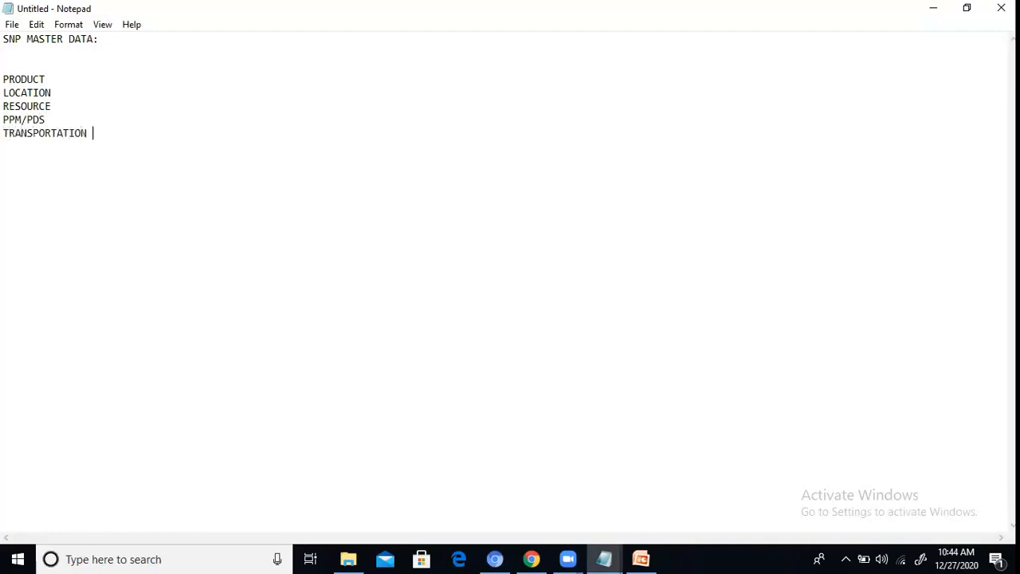
{"action": "type", "text": "LANES/////////////////"}
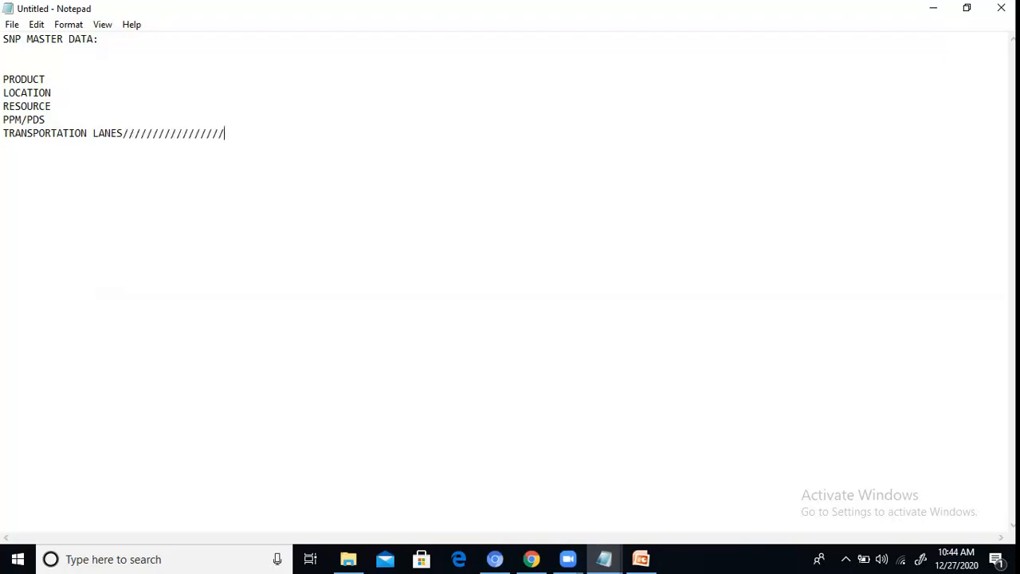
{"action": "type", "text": "////////////////////////////////////////////////////////"}
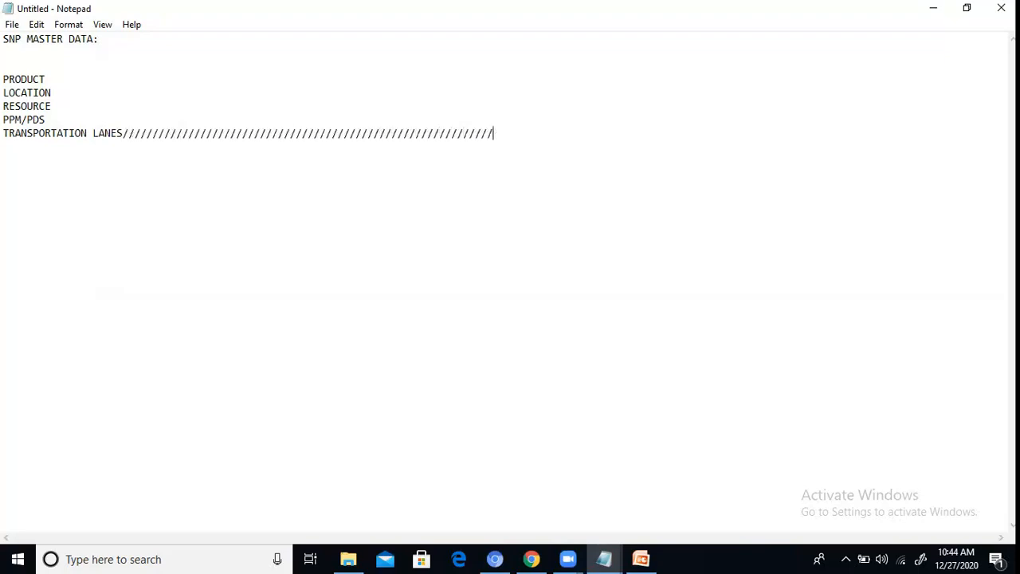
{"action": "key", "text": "BackSpace"}
{"action": "key", "text": "BackSpace"}
{"action": "key", "text": "BackSpace"}
{"action": "key", "text": "BackSpace"}
{"action": "key", "text": "BackSpace"}
{"action": "key", "text": "BackSpace"}
{"action": "key", "text": "BackSpace"}
{"action": "key", "text": "BackSpace"}
{"action": "key", "text": "BackSpace"}
{"action": "key", "text": "BackSpace"}
{"action": "key", "text": "BackSpace"}
{"action": "key", "text": "BackSpace"}
{"action": "key", "text": "BackSpace"}
{"action": "key", "text": "BackSpace"}
{"action": "key", "text": "BackSpace"}
{"action": "key", "text": "BackSpace"}
{"action": "key", "text": "BackSpace"}
{"action": "key", "text": "BackSpace"}
{"action": "key", "text": "BackSpace"}
{"action": "key", "text": "BackSpace"}
{"action": "key", "text": "BackSpace"}
{"action": "key", "text": "BackSpace"}
{"action": "key", "text": "BackSpace"}
{"action": "key", "text": "BackSpace"}
{"action": "key", "text": "BackSpace"}
{"action": "key", "text": "BackSpace"}
{"action": "key", "text": "BackSpace"}
{"action": "key", "text": "BackSpace"}
{"action": "key", "text": "BackSpace"}
{"action": "key", "text": "BackSpace"}
{"action": "key", "text": "BackSpace"}
{"action": "key", "text": "BackSpace"}
{"action": "key", "text": "BackSpace"}
{"action": "key", "text": "BackSpace"}
{"action": "key", "text": "BackSpace"}
{"action": "key", "text": "BackSpace"}
{"action": "key", "text": "BackSpace"}
{"action": "key", "text": "BackSpace"}
{"action": "key", "text": "BackSpace"}
{"action": "key", "text": "BackSpace"}
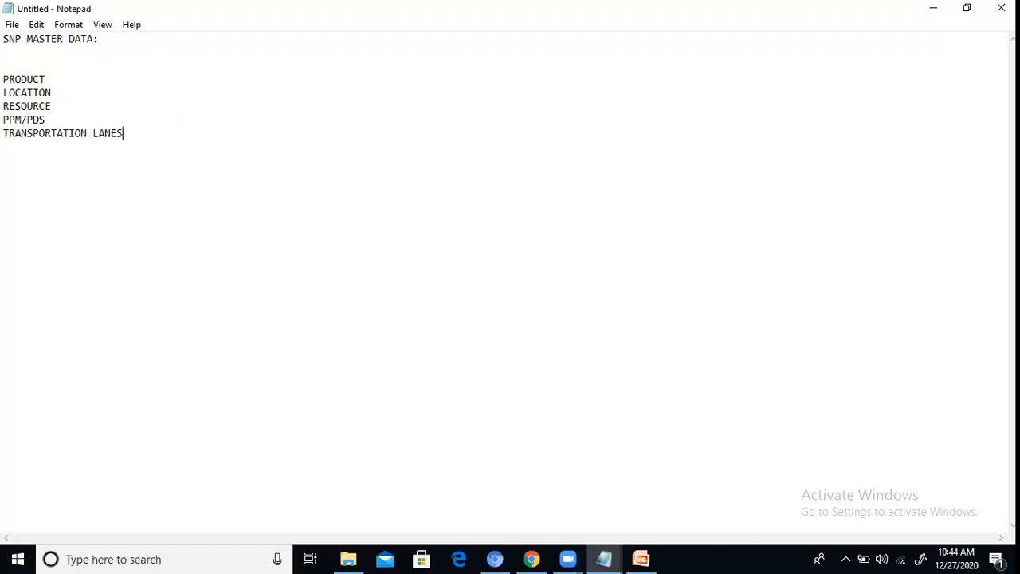
Step: Put a period after TRANSPORTATION LANES and remove all stray slashes following it
{"action": "type", "text": "./////////////////////////////"}
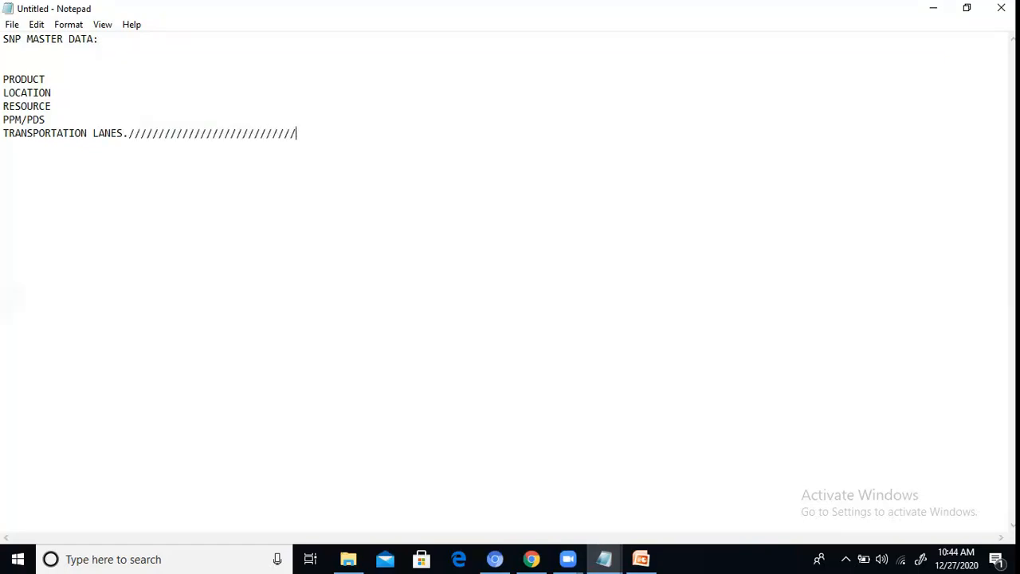
{"action": "type", "text": "/////////////////////////////////////////////////////"}
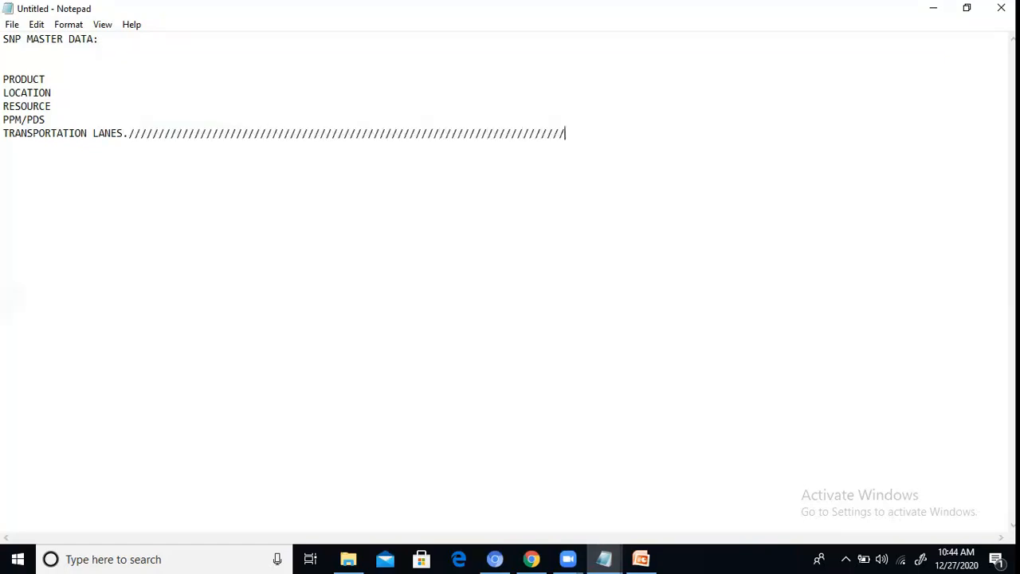
{"action": "type", "text": "////////////////////////////////////////////"}
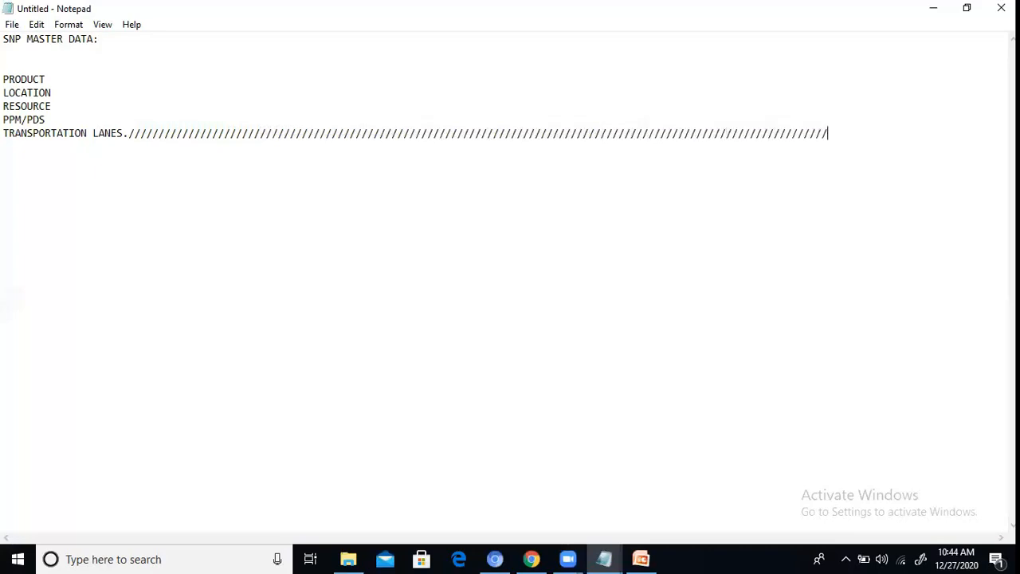
{"action": "type", "text": "//////////////"}
{"action": "key", "text": "BackSpace"}
{"action": "key", "text": "BackSpace"}
{"action": "key", "text": "BackSpace"}
{"action": "key", "text": "BackSpace"}
{"action": "key", "text": "BackSpace"}
{"action": "key", "text": "BackSpace"}
{"action": "key", "text": "BackSpace"}
{"action": "key", "text": "BackSpace"}
{"action": "key", "text": "BackSpace"}
{"action": "key", "text": "BackSpace"}
{"action": "key", "text": "BackSpace"}
{"action": "key", "text": "BackSpace"}
{"action": "key", "text": "BackSpace"}
{"action": "key", "text": "BackSpace"}
{"action": "key", "text": "BackSpace"}
{"action": "key", "text": "BackSpace"}
{"action": "key", "text": "BackSpace"}
{"action": "key", "text": "BackSpace"}
{"action": "key", "text": "BackSpace"}
{"action": "key", "text": "BackSpace"}
{"action": "key", "text": "BackSpace"}
{"action": "key", "text": "BackSpace"}
{"action": "key", "text": "BackSpace"}
{"action": "key", "text": "BackSpace"}
{"action": "key", "text": "BackSpace"}
{"action": "key", "text": "BackSpace"}
{"action": "key", "text": "BackSpace"}
{"action": "key", "text": "BackSpace"}
{"action": "key", "text": "BackSpace"}
{"action": "key", "text": "BackSpace"}
{"action": "key", "text": "BackSpace"}
{"action": "key", "text": "BackSpace"}
{"action": "key", "text": "BackSpace"}
{"action": "key", "text": "BackSpace"}
{"action": "key", "text": "BackSpace"}
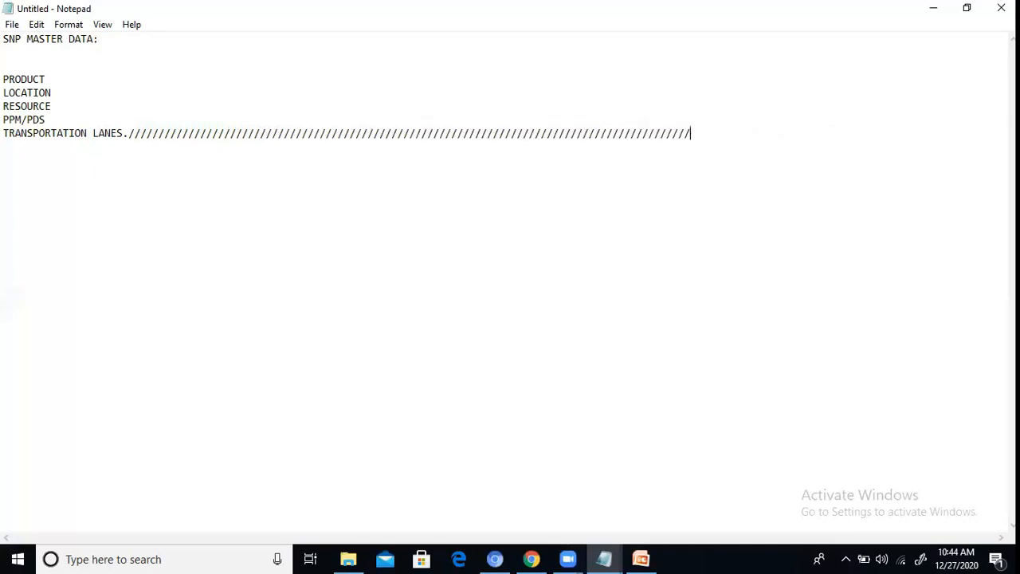
{"action": "key", "text": "BackSpace"}
{"action": "key", "text": "BackSpace"}
{"action": "key", "text": "BackSpace"}
{"action": "key", "text": "BackSpace"}
{"action": "key", "text": "BackSpace"}
{"action": "key", "text": "BackSpace"}
{"action": "key", "text": "BackSpace"}
{"action": "key", "text": "BackSpace"}
{"action": "key", "text": "BackSpace"}
{"action": "key", "text": "BackSpace"}
{"action": "key", "text": "BackSpace"}
{"action": "key", "text": "BackSpace"}
{"action": "key", "text": "BackSpace"}
{"action": "key", "text": "BackSpace"}
{"action": "key", "text": "BackSpace"}
{"action": "key", "text": "BackSpace"}
{"action": "key", "text": "BackSpace"}
{"action": "key", "text": "BackSpace"}
{"action": "key", "text": "BackSpace"}
{"action": "key", "text": "BackSpace"}
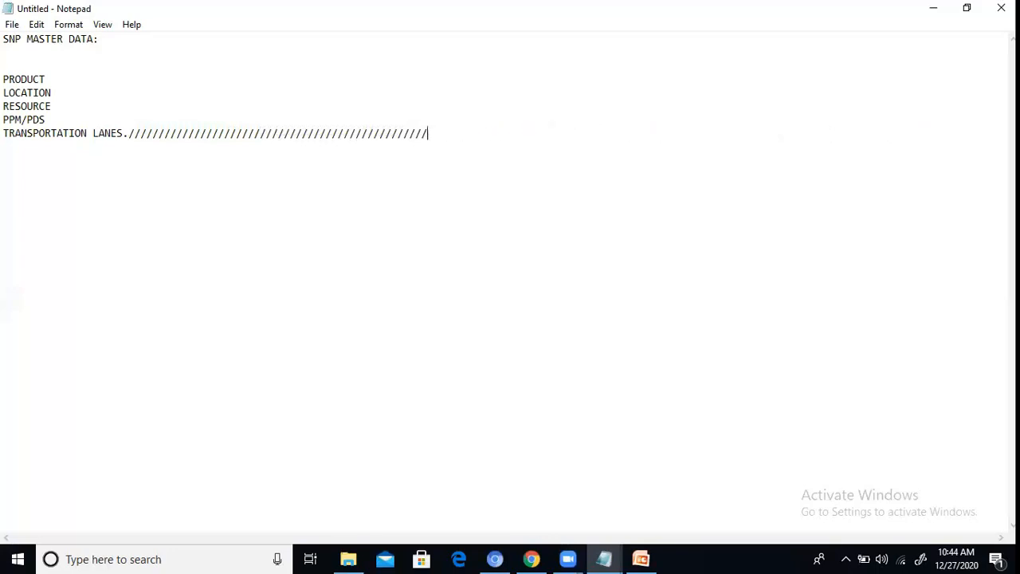
{"action": "key", "text": "BackSpace"}
{"action": "key", "text": "BackSpace"}
{"action": "key", "text": "BackSpace"}
{"action": "key", "text": "BackSpace"}
{"action": "key", "text": "BackSpace"}
{"action": "key", "text": "BackSpace"}
{"action": "key", "text": "BackSpace"}
{"action": "key", "text": "BackSpace"}
{"action": "key", "text": "BackSpace"}
{"action": "key", "text": "BackSpace"}
{"action": "key", "text": "BackSpace"}
{"action": "key", "text": "BackSpace"}
{"action": "key", "text": "BackSpace"}
{"action": "key", "text": "BackSpace"}
{"action": "key", "text": "BackSpace"}
{"action": "key", "text": "BackSpace"}
{"action": "key", "text": "BackSpace"}
{"action": "key", "text": "BackSpace"}
{"action": "key", "text": "BackSpace"}
{"action": "key", "text": "BackSpace"}
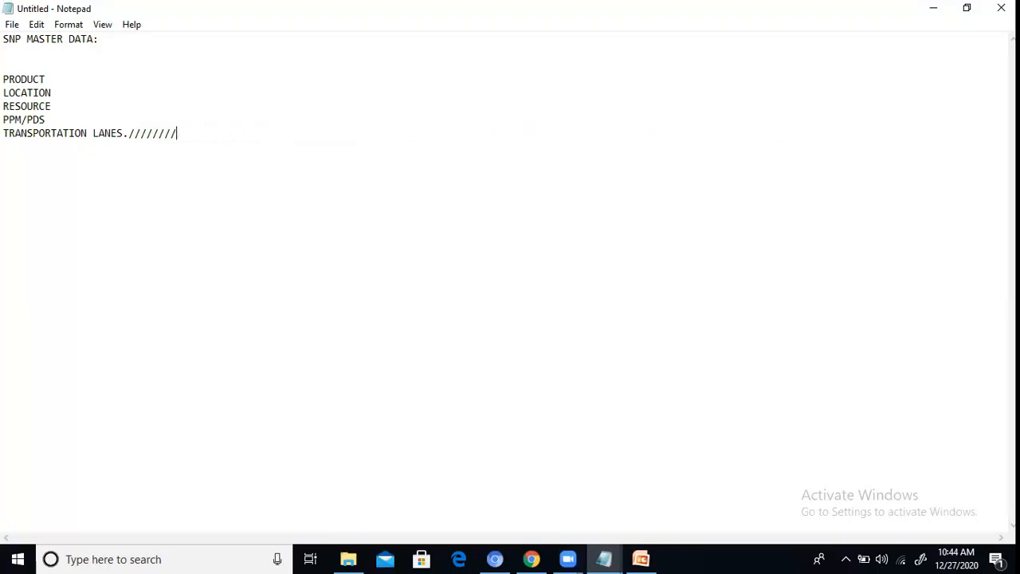
{"action": "key", "text": "BackSpace"}
{"action": "key", "text": "BackSpace"}
{"action": "key", "text": "BackSpace"}
{"action": "key", "text": "BackSpace"}
{"action": "key", "text": "BackSpace"}
Step: Open the SAP APO SNP Overview presentation from the SNP DOCUMENTS folder and browse its first slides in PowerPoint
{"action": "left_click", "coordinate": [348, 558]}
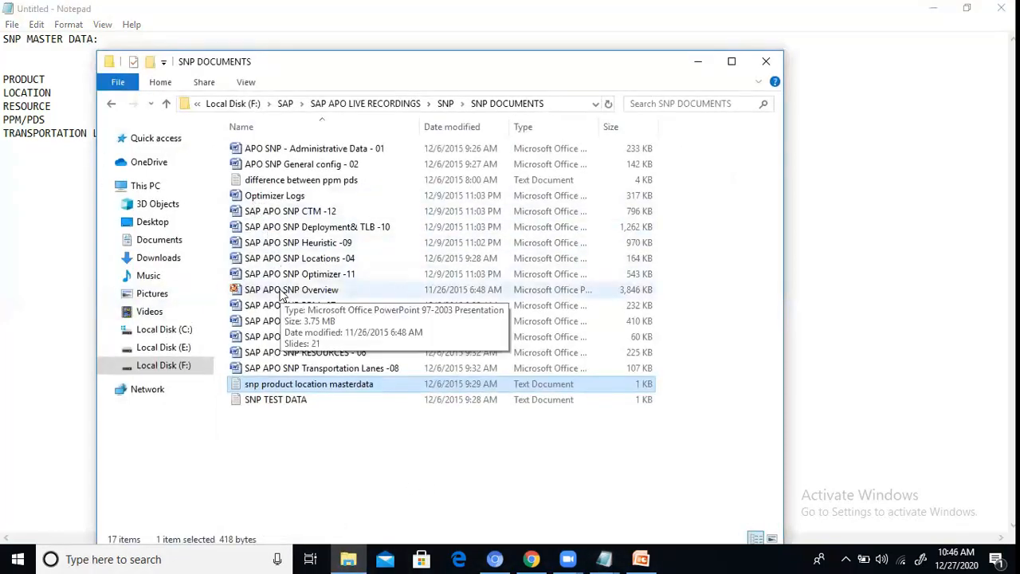
{"action": "left_click", "coordinate": [280, 291]}
{"action": "double_click", "coordinate": [280, 291]}
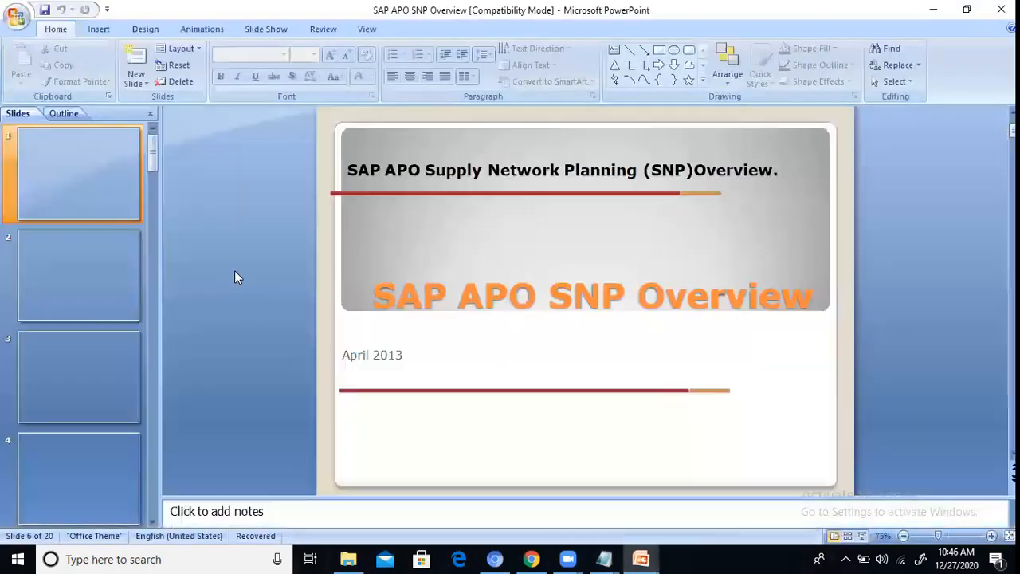
{"action": "left_click", "coordinate": [121, 293]}
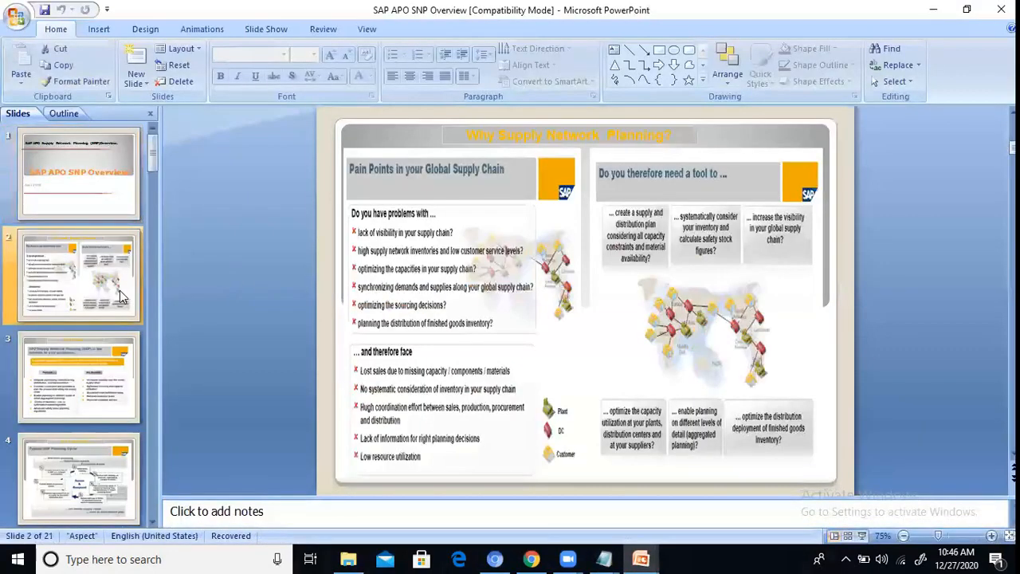
{"action": "key", "text": "Down"}
{"action": "key", "text": "Down"}
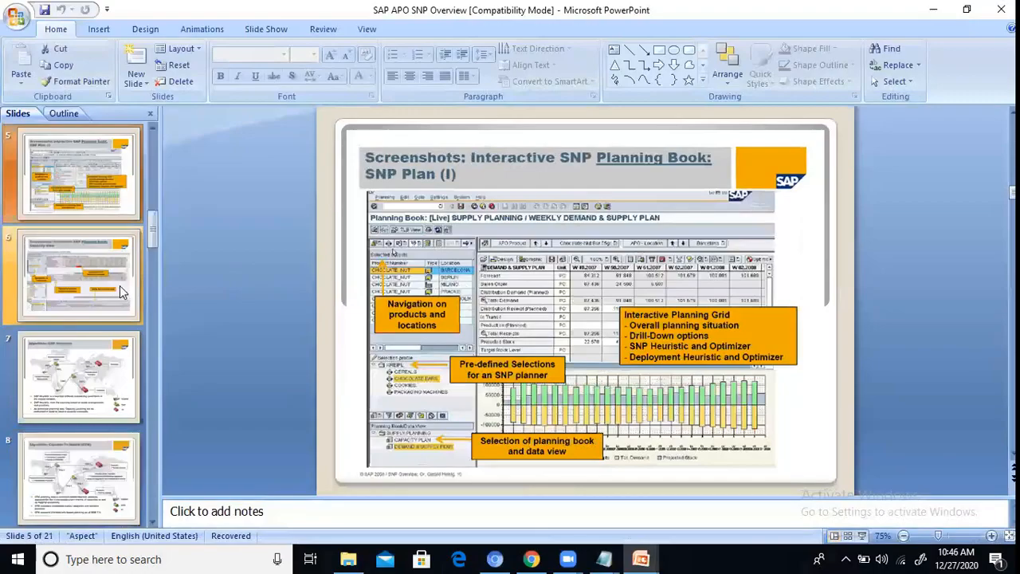
Step: Page through the slide show to its closing slide, close the presentation and return to the Notepad list
{"action": "key", "text": "F5"}
{"action": "key", "text": "Down"}
{"action": "key", "text": "Down"}
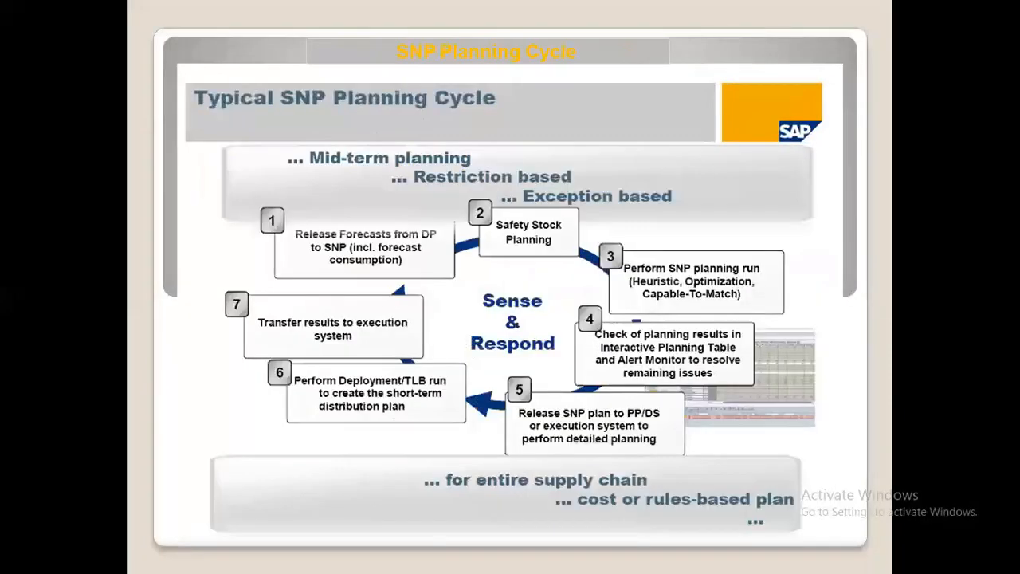
{"action": "key", "text": "Down"}
{"action": "key", "text": "Down"}
{"action": "key", "text": "Down"}
{"action": "key", "text": "Down"}
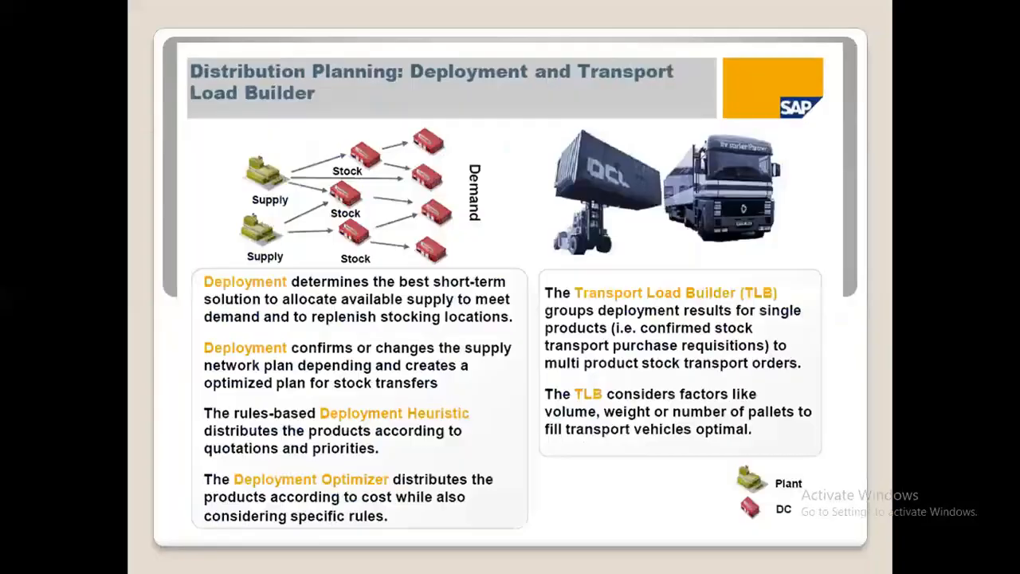
{"action": "key", "text": "Down"}
{"action": "key", "text": "Down"}
{"action": "key", "text": "Down"}
{"action": "key", "text": "Down"}
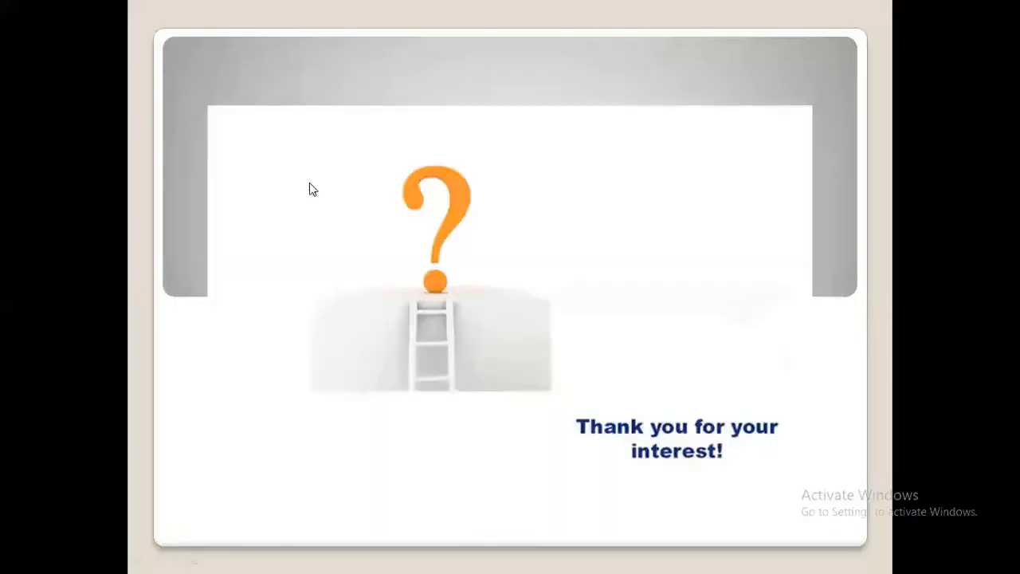
{"action": "key", "text": "Down"}
{"action": "key", "text": "Down"}
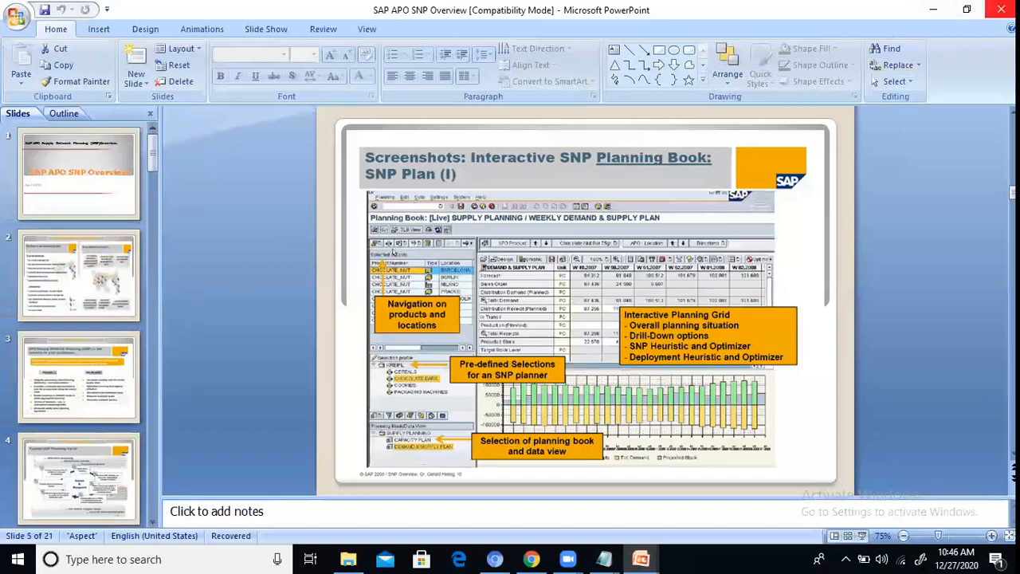
{"action": "left_click", "coordinate": [1001, 8]}
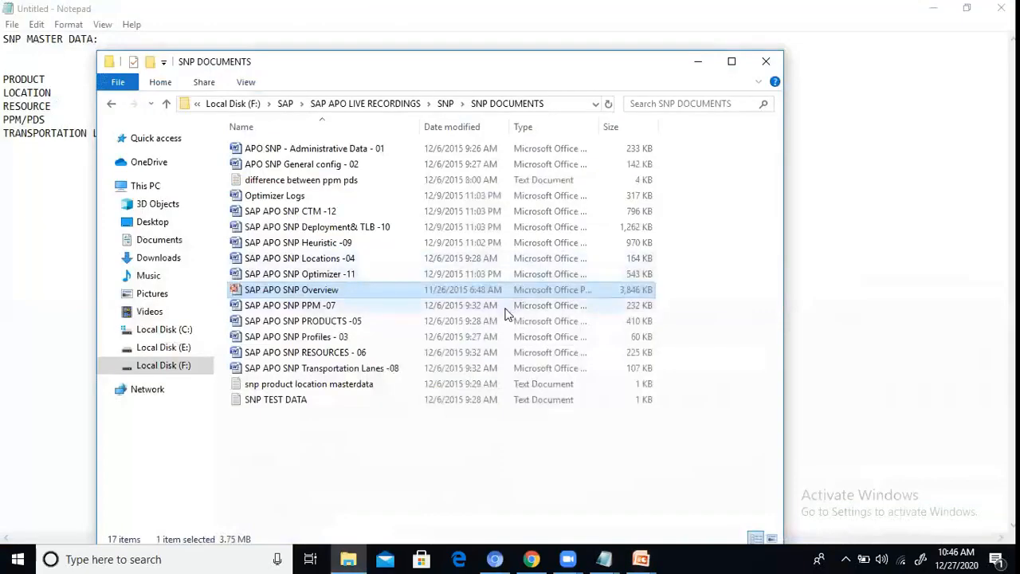
{"action": "left_click", "coordinate": [880, 199]}
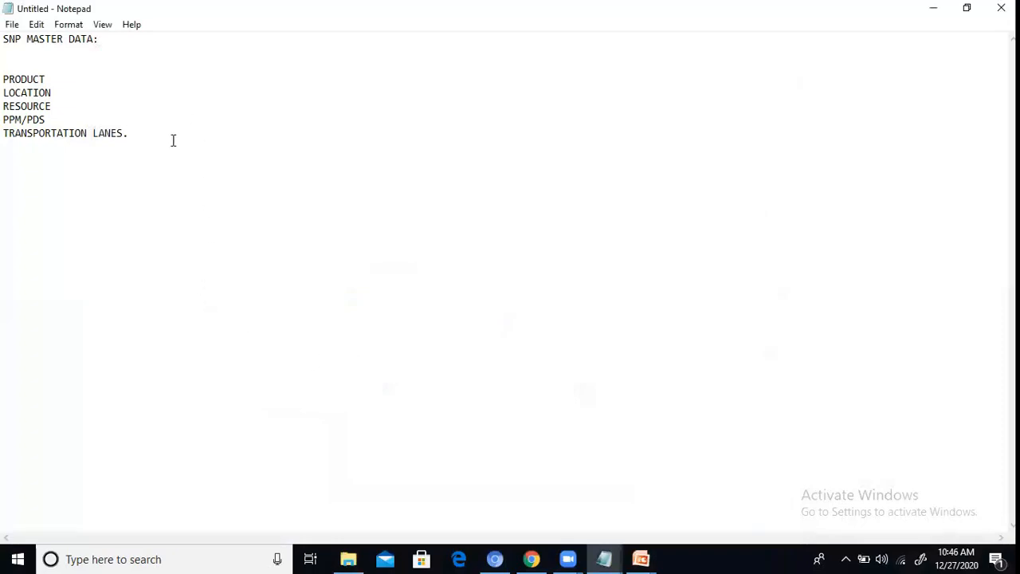
{"action": "left_click", "coordinate": [99, 558]}
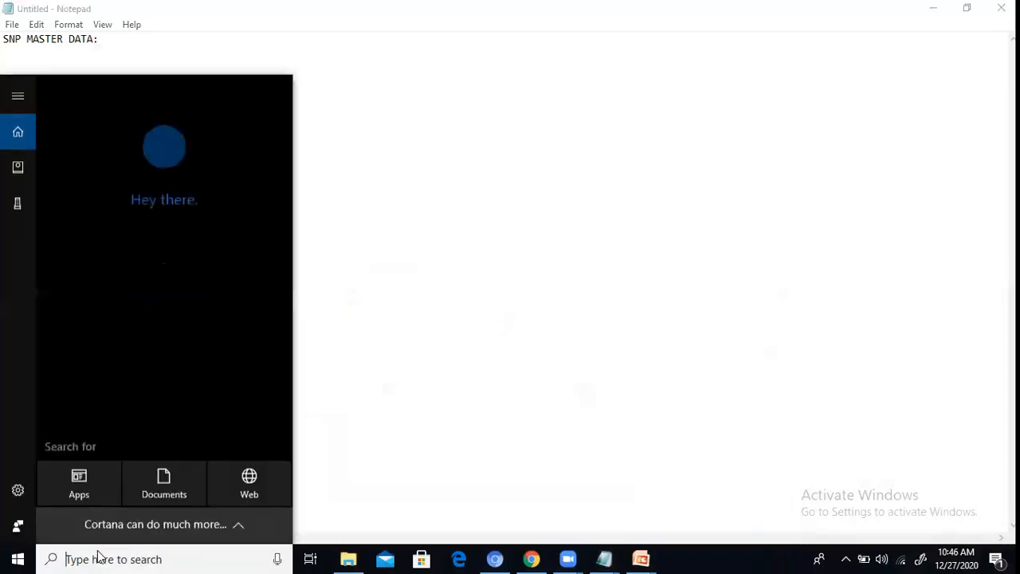
{"action": "type", "text": "PAIN/T/"}
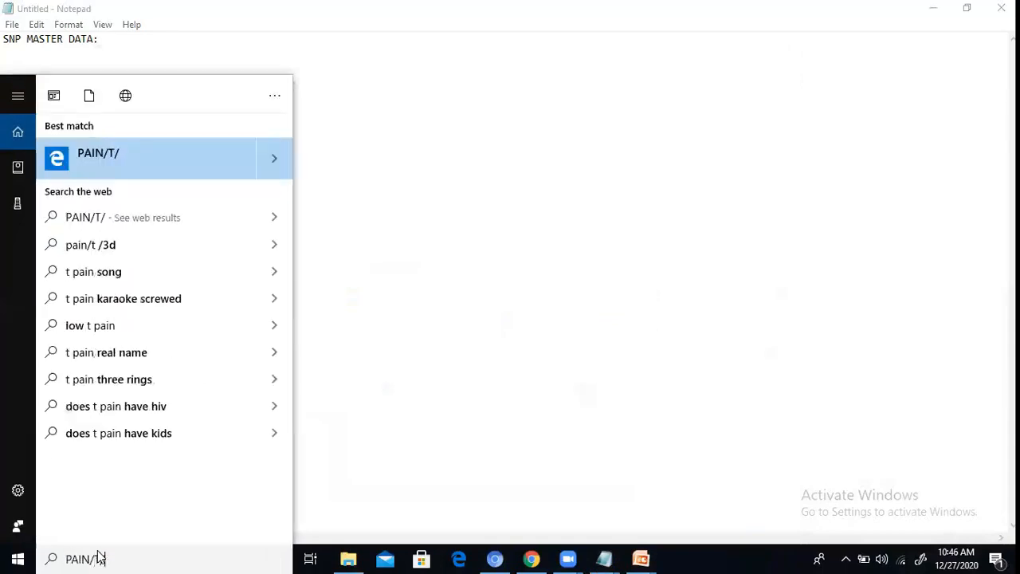
{"action": "key", "text": "Return"}
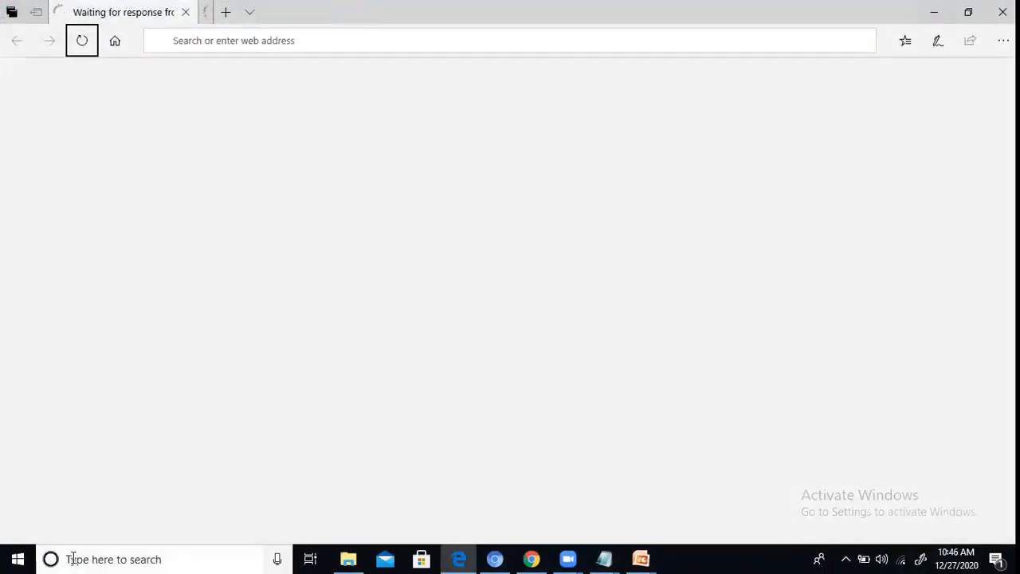
Step: Search Windows for PAINT without the stray slashes and launch the Paint app
{"action": "left_click", "coordinate": [67, 558]}
{"action": "type", "text": "//////////////"}
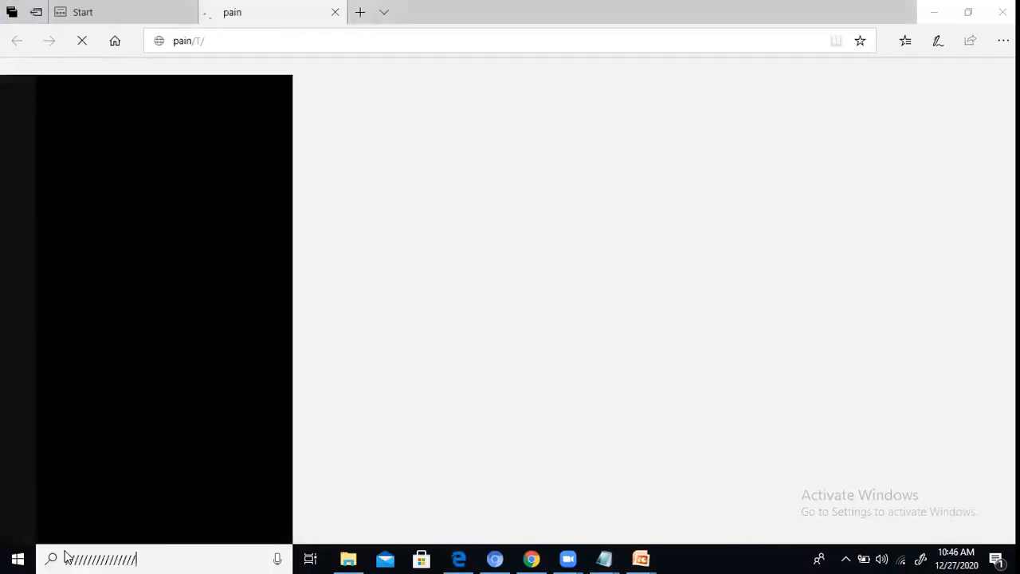
{"action": "type", "text": "PAINT"}
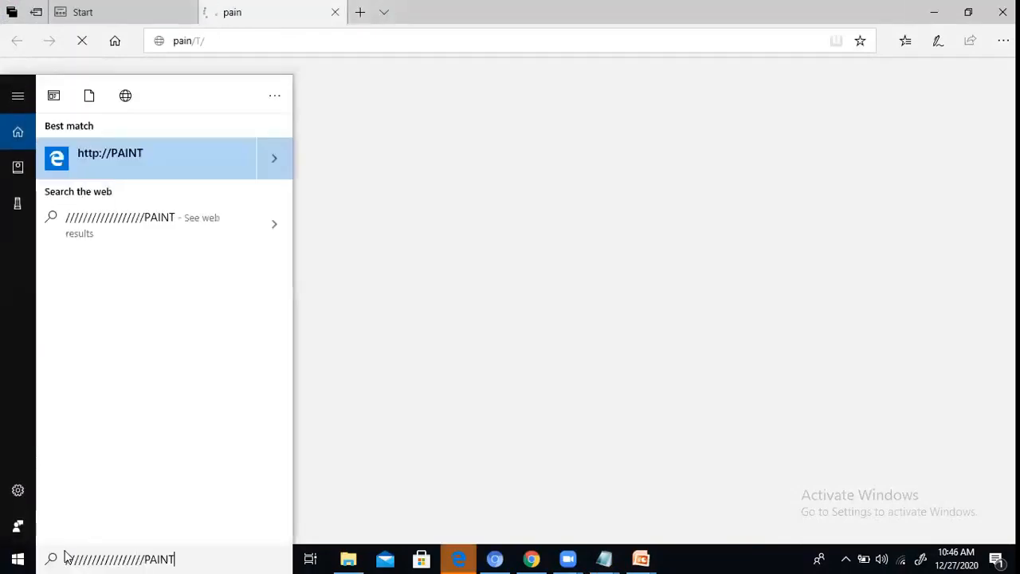
{"action": "key", "text": "BackSpace"}
{"action": "key", "text": "BackSpace"}
{"action": "key", "text": "BackSpace"}
{"action": "key", "text": "BackSpace"}
{"action": "key", "text": "BackSpace"}
{"action": "key", "text": "BackSpace"}
{"action": "key", "text": "BackSpace"}
{"action": "key", "text": "BackSpace"}
{"action": "key", "text": "BackSpace"}
{"action": "key", "text": "BackSpace"}
{"action": "key", "text": "BackSpace"}
{"action": "key", "text": "BackSpace"}
{"action": "key", "text": "BackSpace"}
{"action": "key", "text": "BackSpace"}
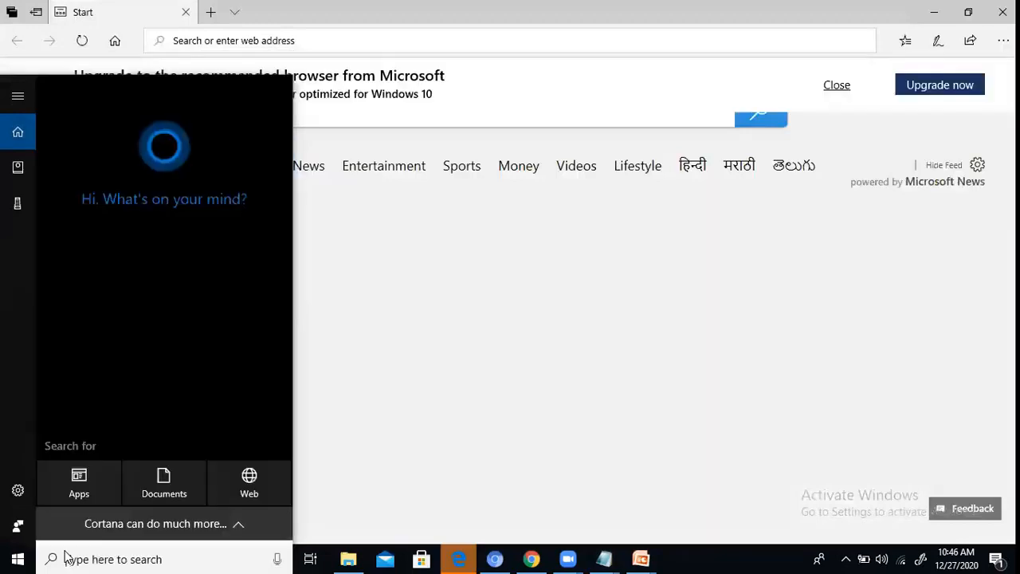
{"action": "type", "text": "PAINT"}
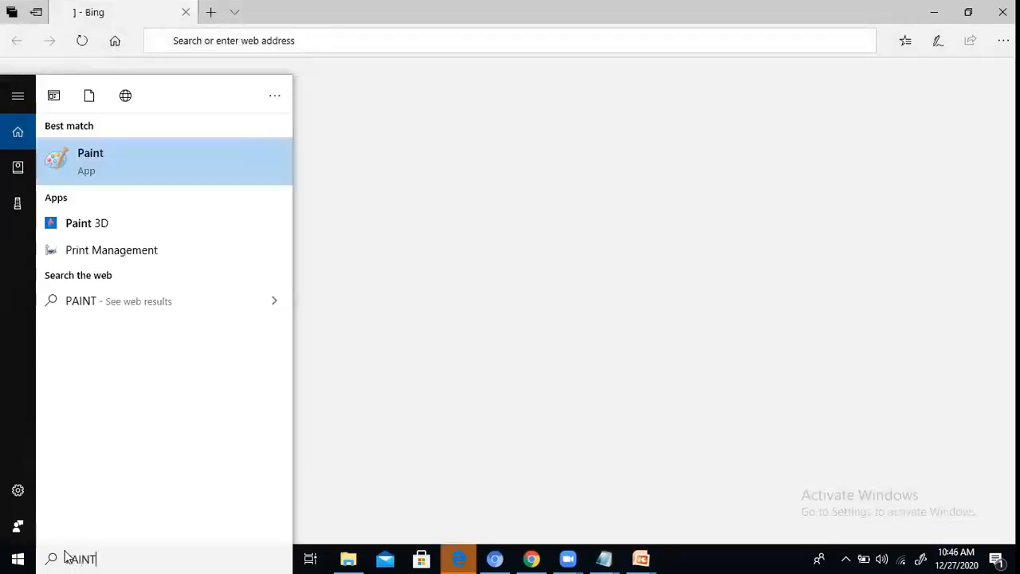
{"action": "left_click", "coordinate": [67, 157]}
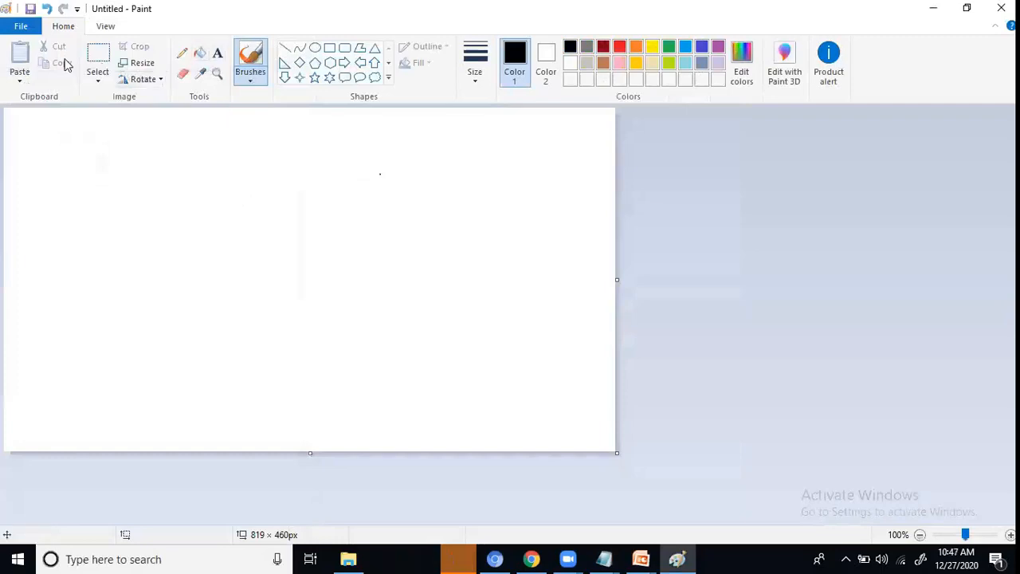
Step: Draw a rectangle about 214 × 136 px near the canvas's upper middle and an ellipse about 174 × 156 px in its lower left
{"action": "left_click", "coordinate": [329, 48]}
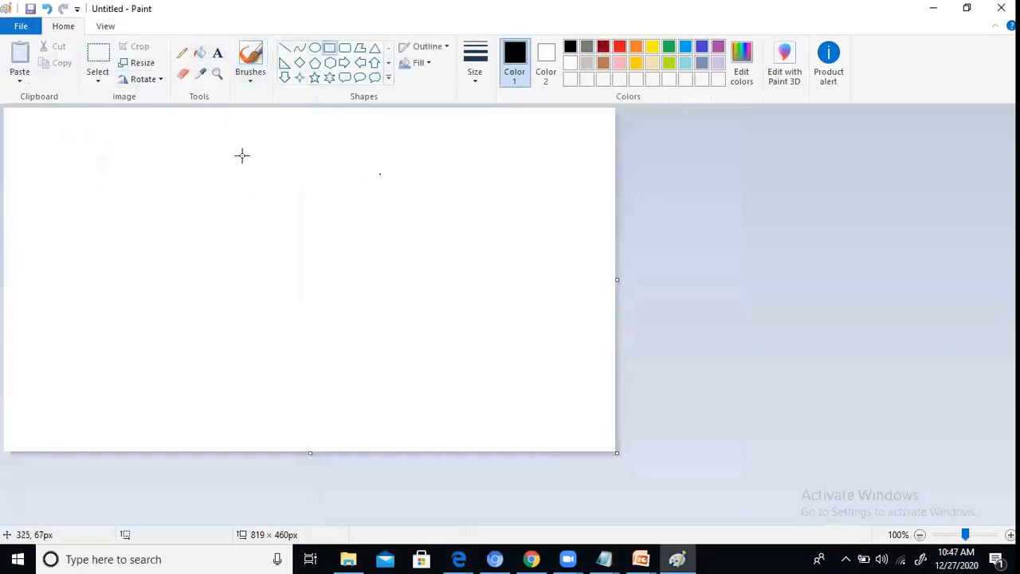
{"action": "left_click_drag", "start_coordinate": [234, 135], "coordinate": [395, 237]}
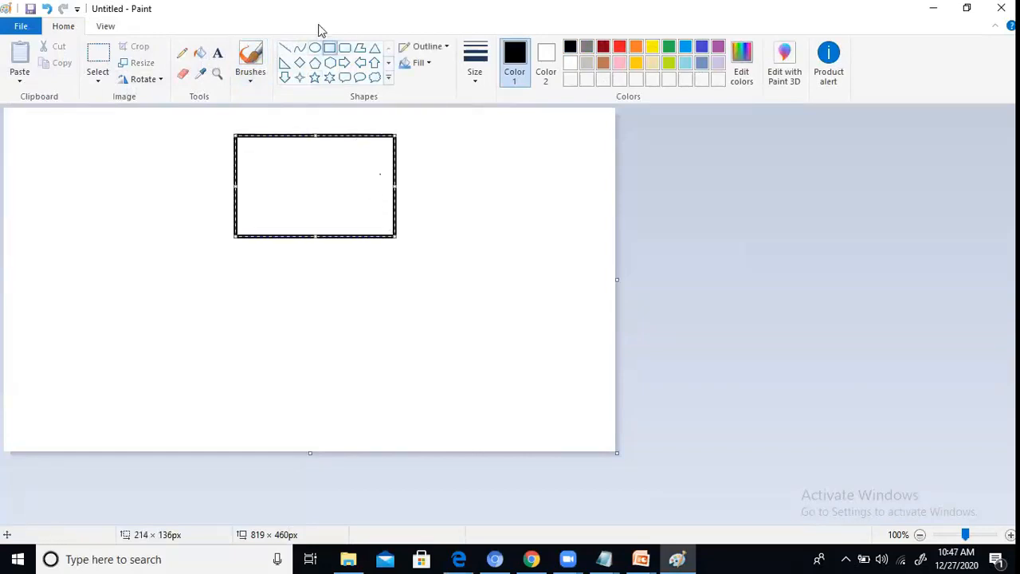
{"action": "left_click", "coordinate": [315, 48]}
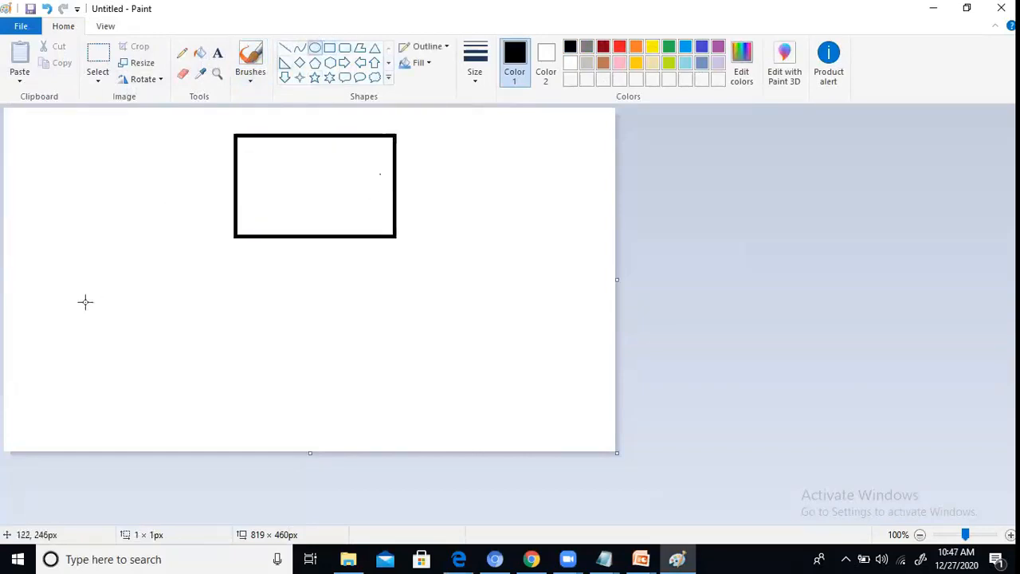
{"action": "left_click_drag", "start_coordinate": [97, 288], "coordinate": [225, 407]}
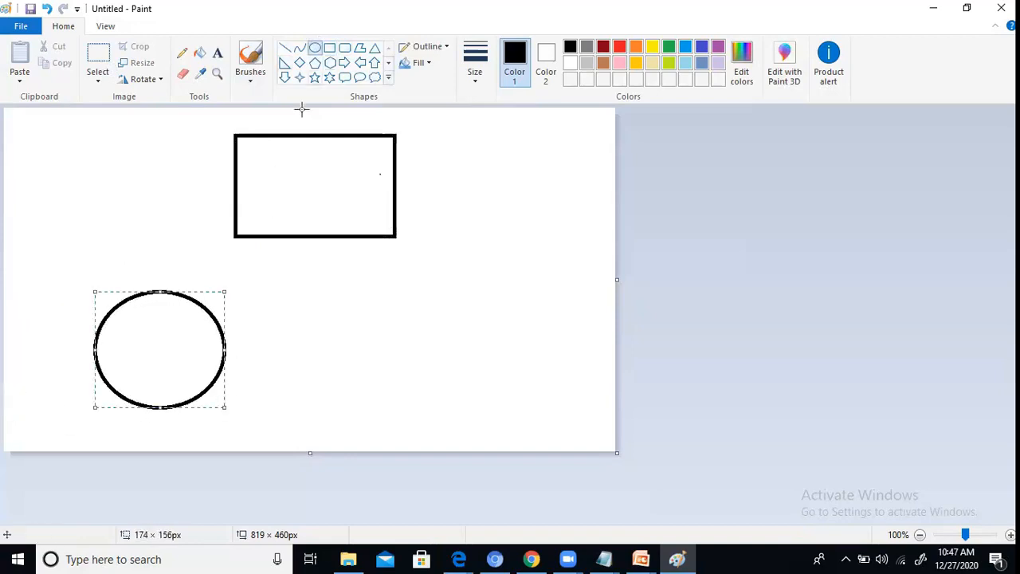
Step: Draw a pentagon about 145 × 167 px in the lower right of the canvas
{"action": "left_click", "coordinate": [315, 62]}
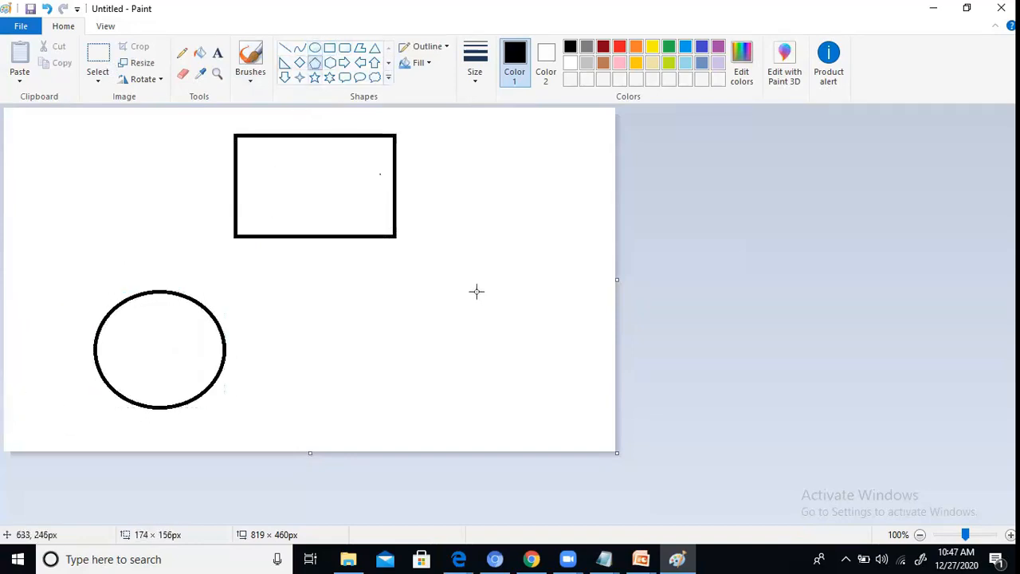
{"action": "left_click_drag", "start_coordinate": [476, 291], "coordinate": [583, 415]}
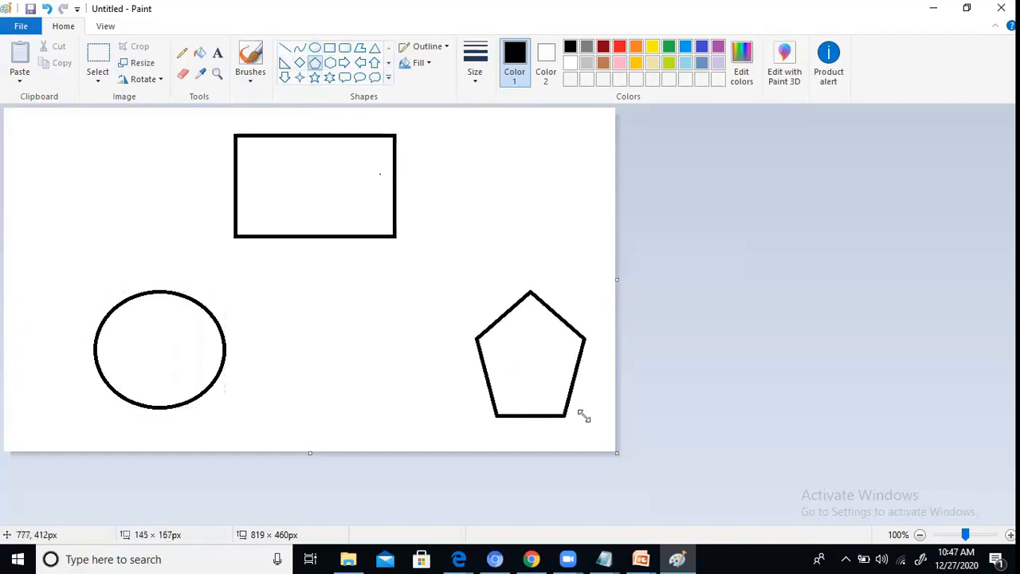
{"action": "left_click", "coordinate": [287, 161]}
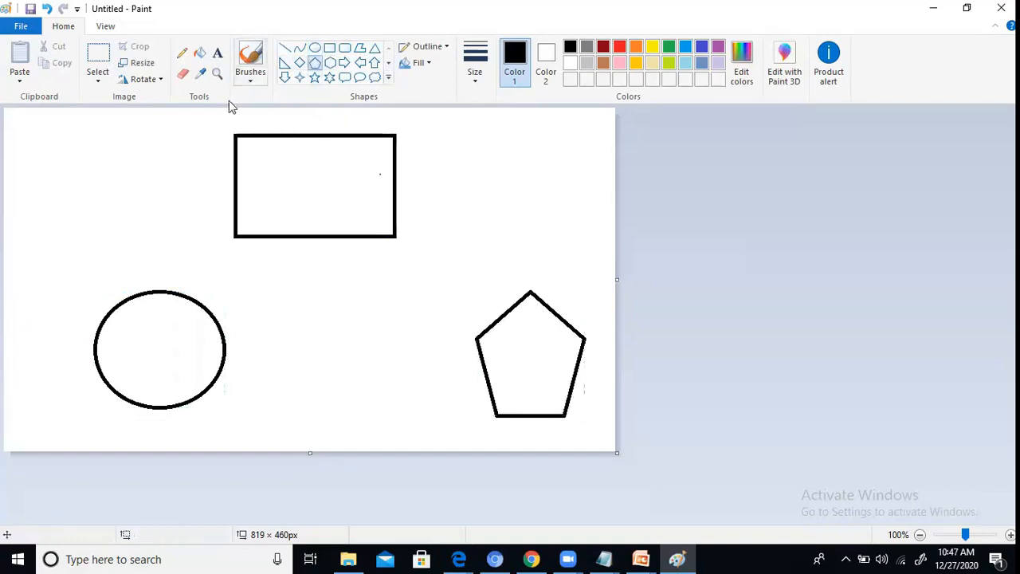
Step: Add the text labels Plant inside the rectangle, DC inside the ellipse and Vendor inside the pentagon
{"action": "left_click", "coordinate": [217, 52]}
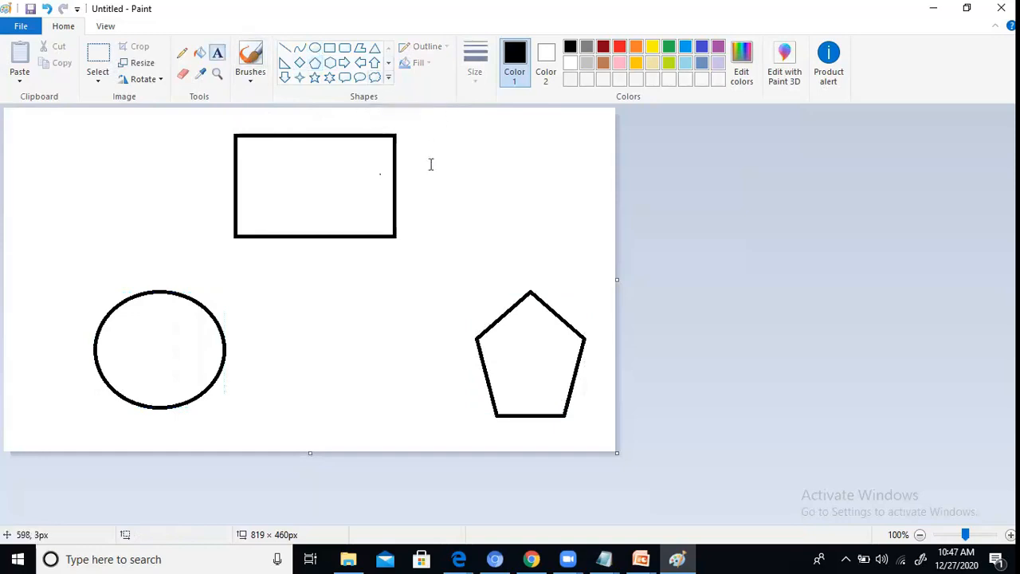
{"action": "left_click", "coordinate": [303, 152]}
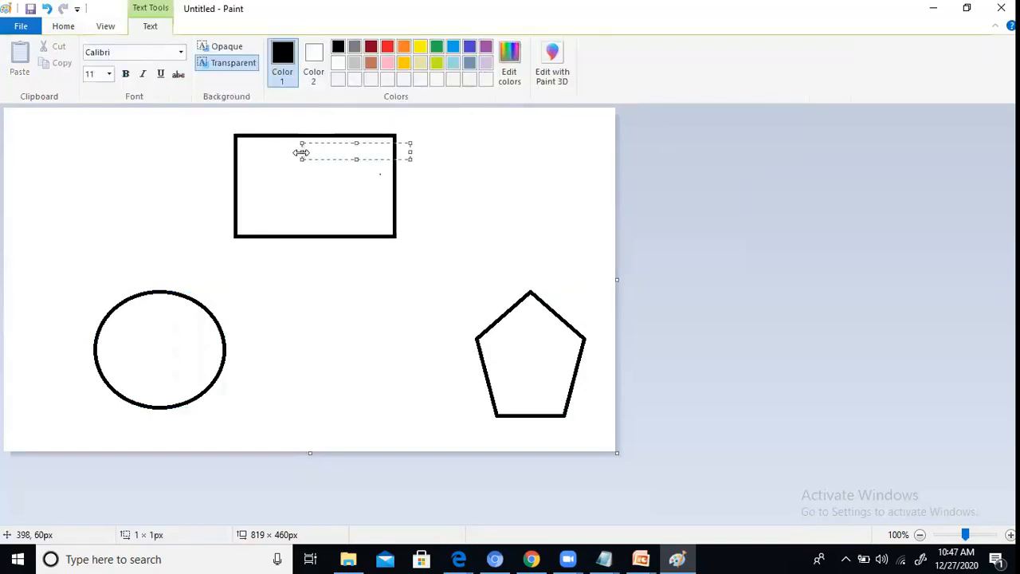
{"action": "type", "text": "Plant"}
{"action": "left_click", "coordinate": [132, 320]}
{"action": "left_click", "coordinate": [129, 311]}
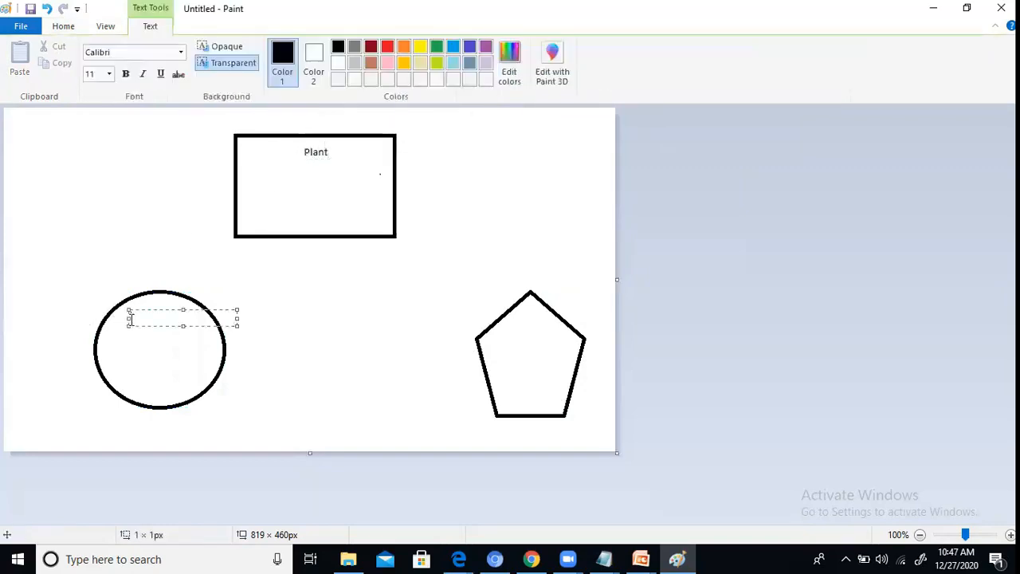
{"action": "type", "text": "DC"}
{"action": "left_click", "coordinate": [528, 323]}
{"action": "left_click", "coordinate": [529, 316]}
{"action": "type", "text": "V"}
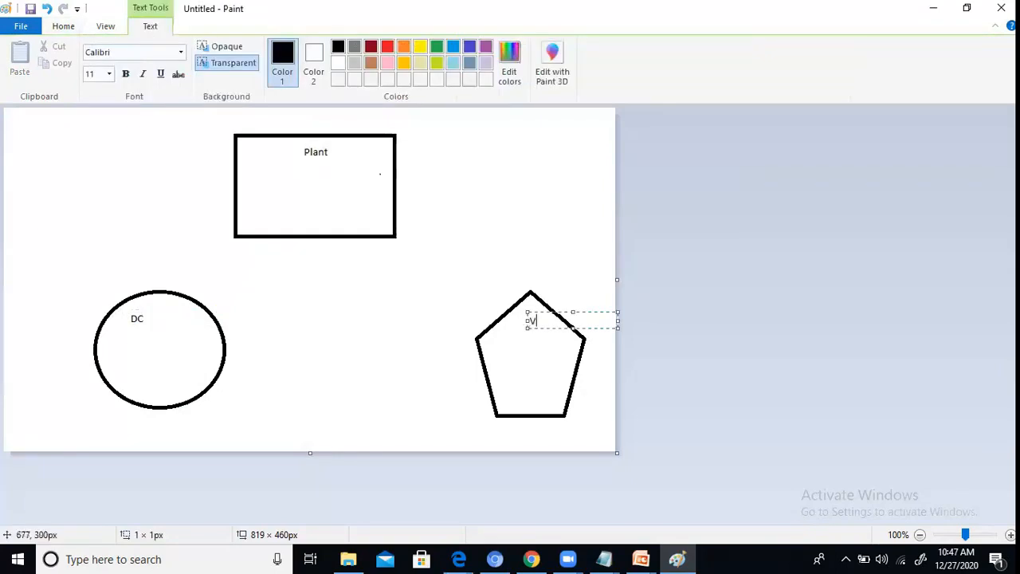
{"action": "type", "text": "endor"}
{"action": "left_click", "coordinate": [510, 341]}
Step: Add the text "2000---> FP/DC" beneath the DC label inside the ellipse
{"action": "left_click", "coordinate": [120, 332]}
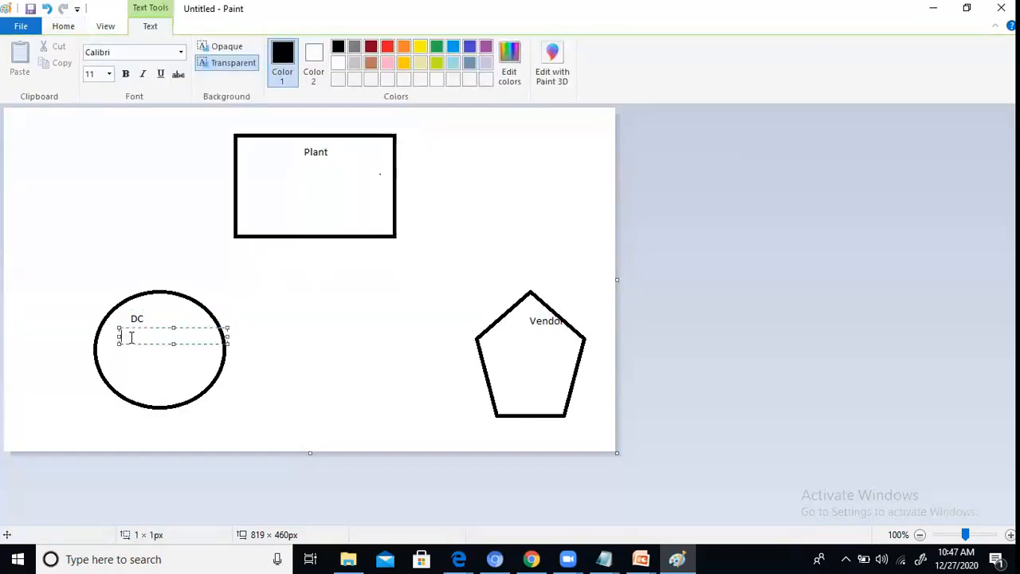
{"action": "type", "text": "2000---> FP/DC"}
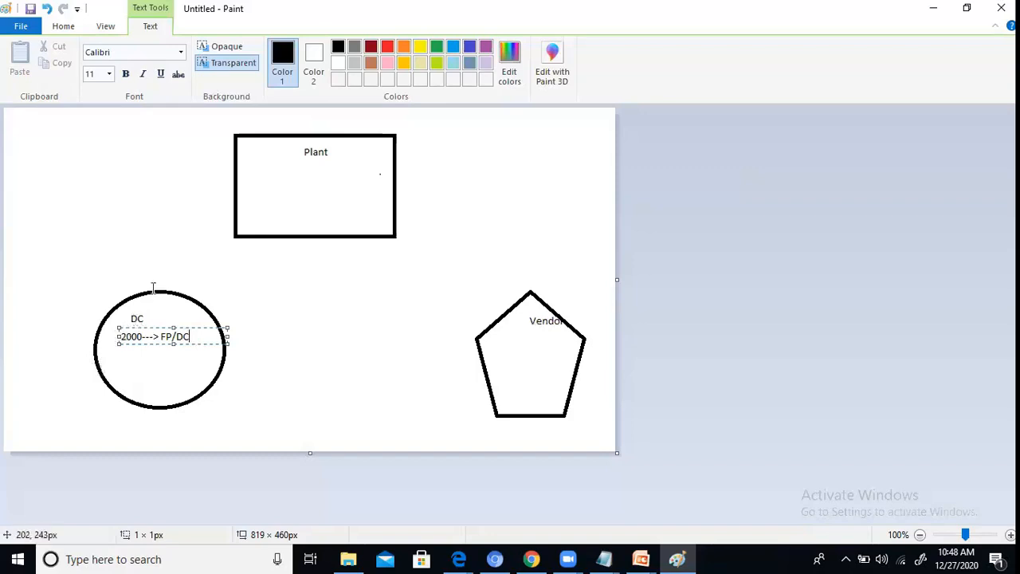
{"action": "left_click", "coordinate": [283, 180]}
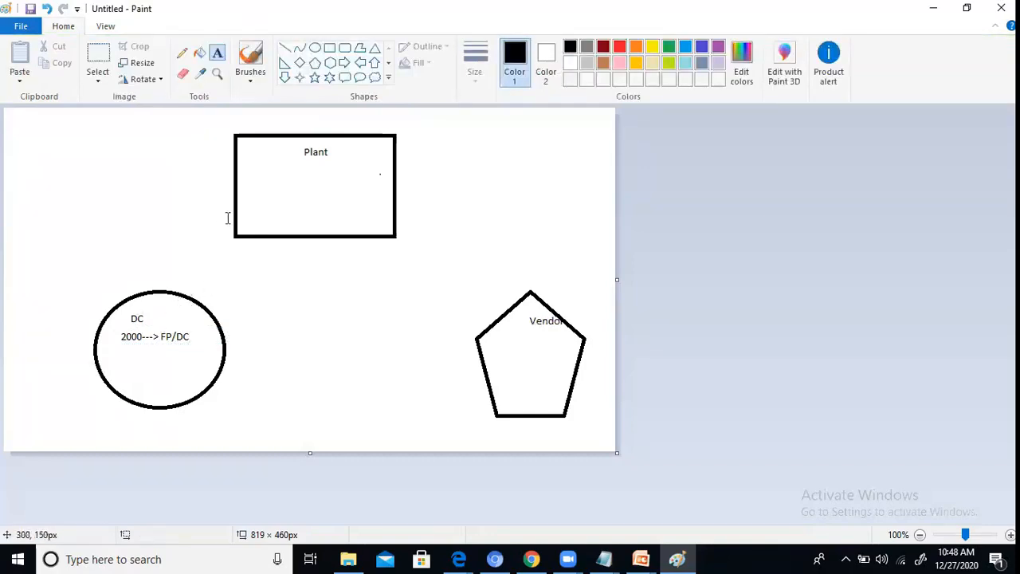
{"action": "left_click", "coordinate": [290, 185]}
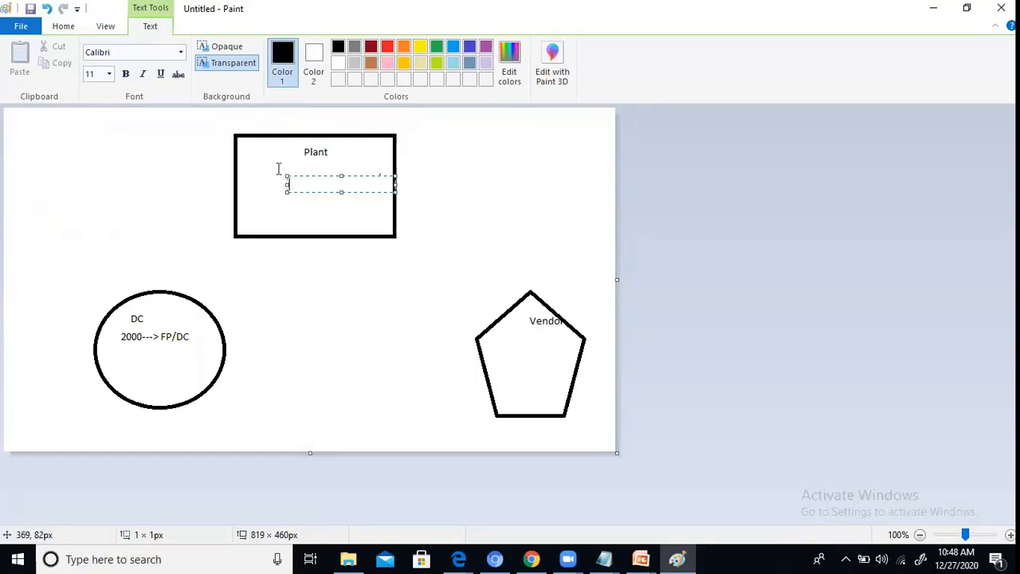
{"action": "left_click", "coordinate": [278, 166]}
{"action": "left_click", "coordinate": [290, 152]}
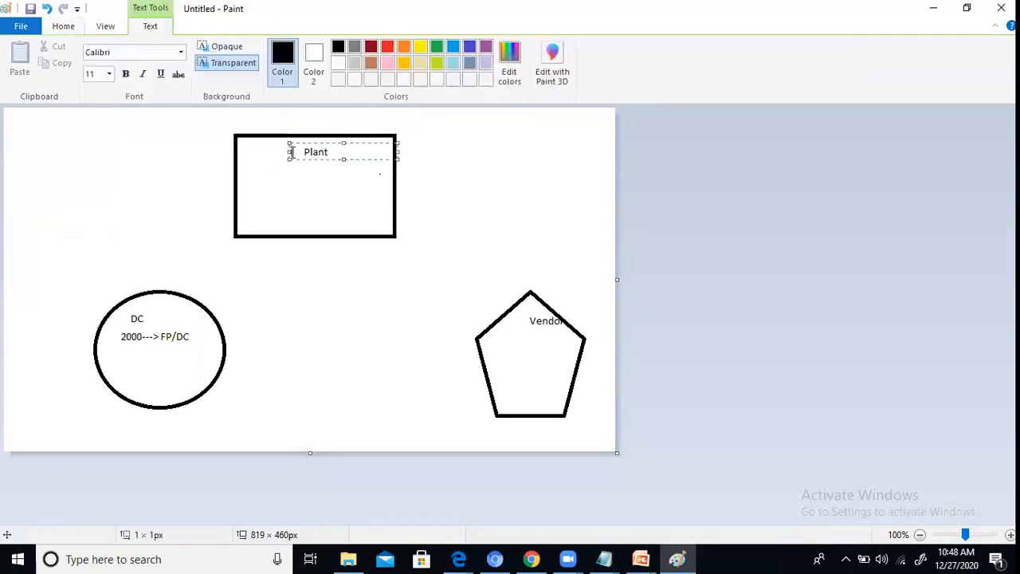
{"action": "left_click", "coordinate": [331, 213]}
{"action": "left_click", "coordinate": [356, 215]}
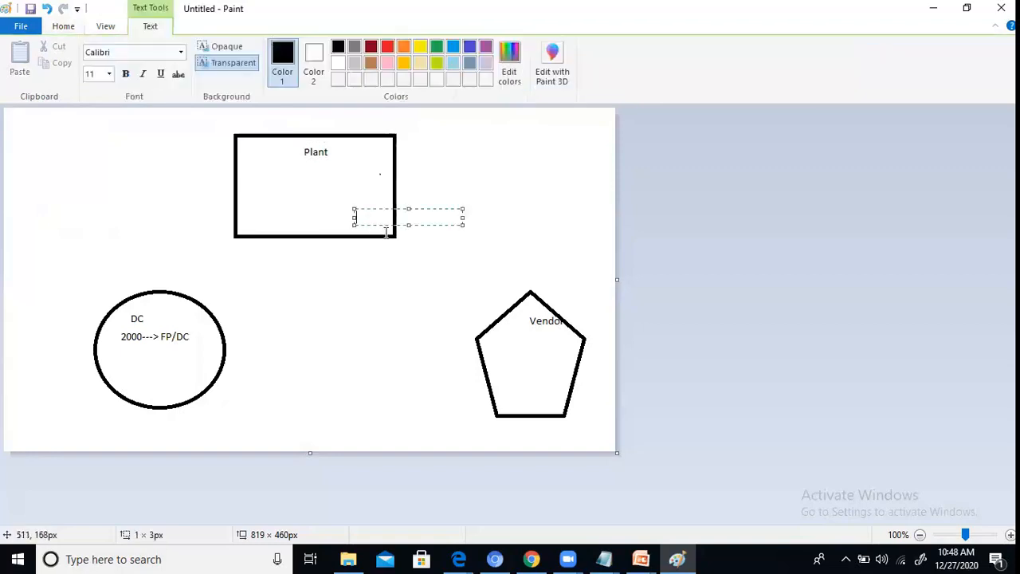
{"action": "left_click", "coordinate": [395, 236]}
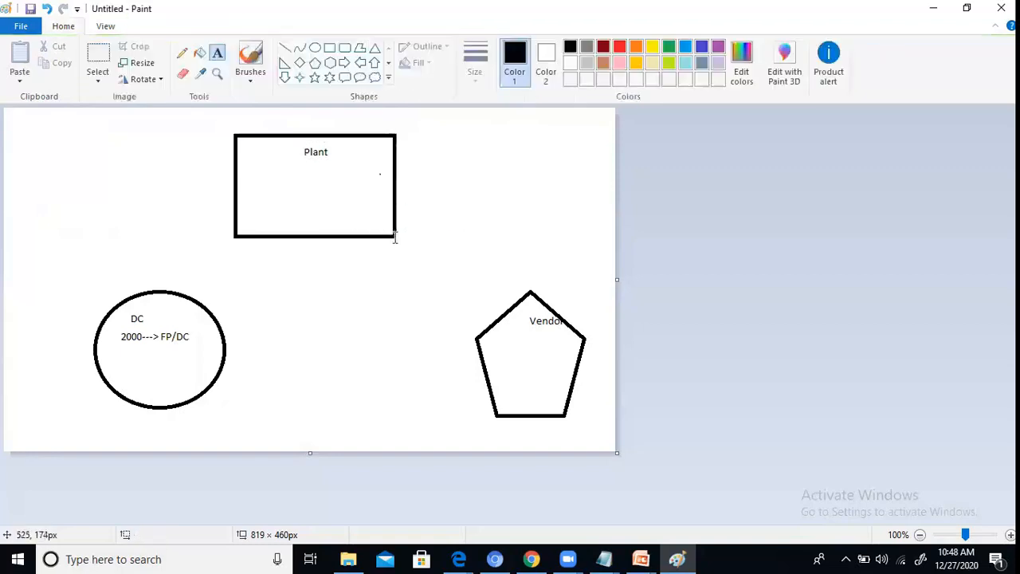
{"action": "left_click", "coordinate": [340, 208]}
{"action": "left_click", "coordinate": [295, 182]}
Step: Draw a six-pointed star about 53 × 49 px in the lower-right corner of the Plant rectangle
{"action": "left_click", "coordinate": [329, 77]}
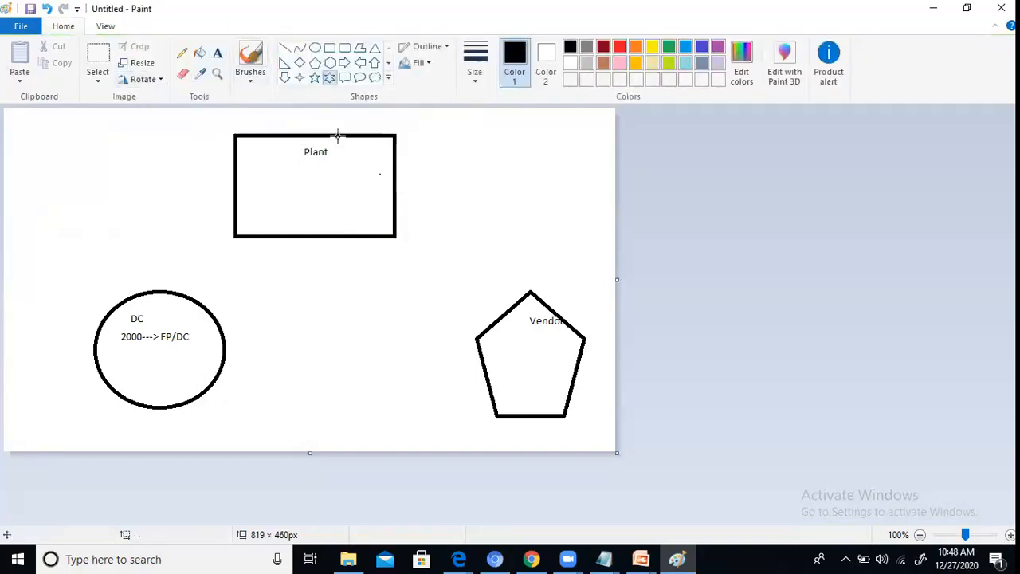
{"action": "left_click_drag", "start_coordinate": [350, 194], "coordinate": [390, 229]}
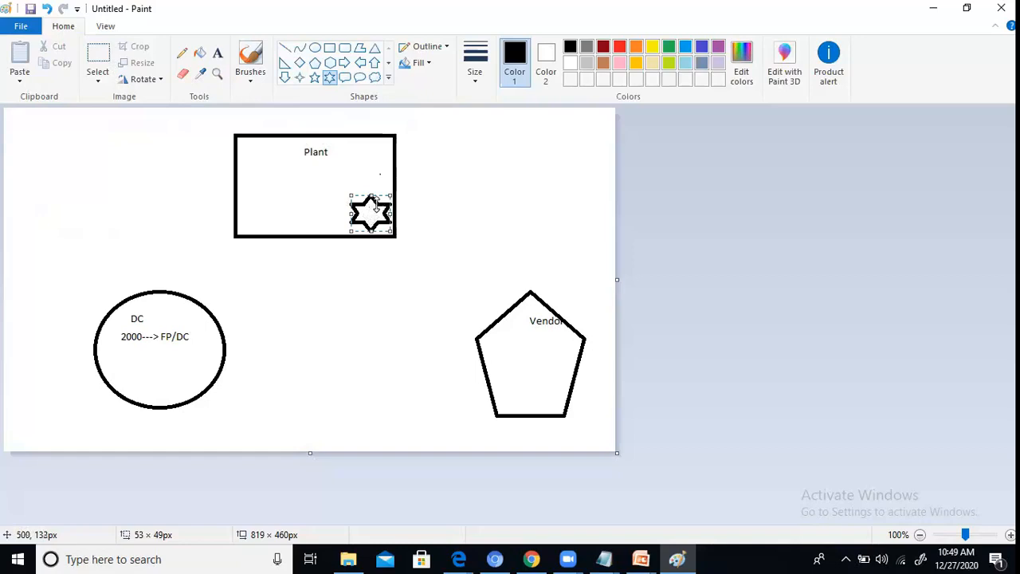
{"action": "left_click", "coordinate": [311, 185]}
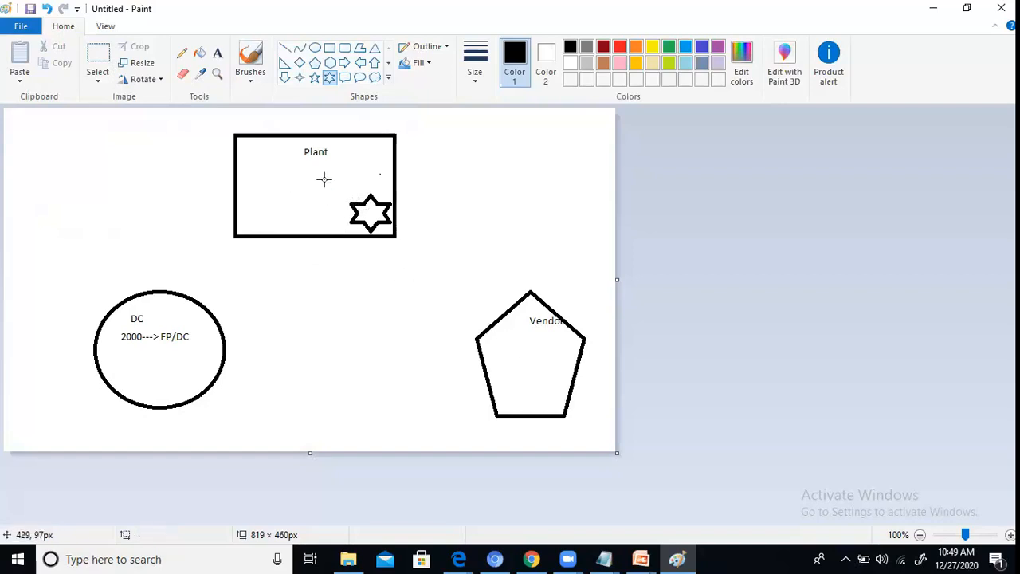
{"action": "left_click", "coordinate": [523, 363]}
Step: Add the text "Comp1, Comp2" beneath the Vendor label inside the pentagon
{"action": "left_click", "coordinate": [217, 53]}
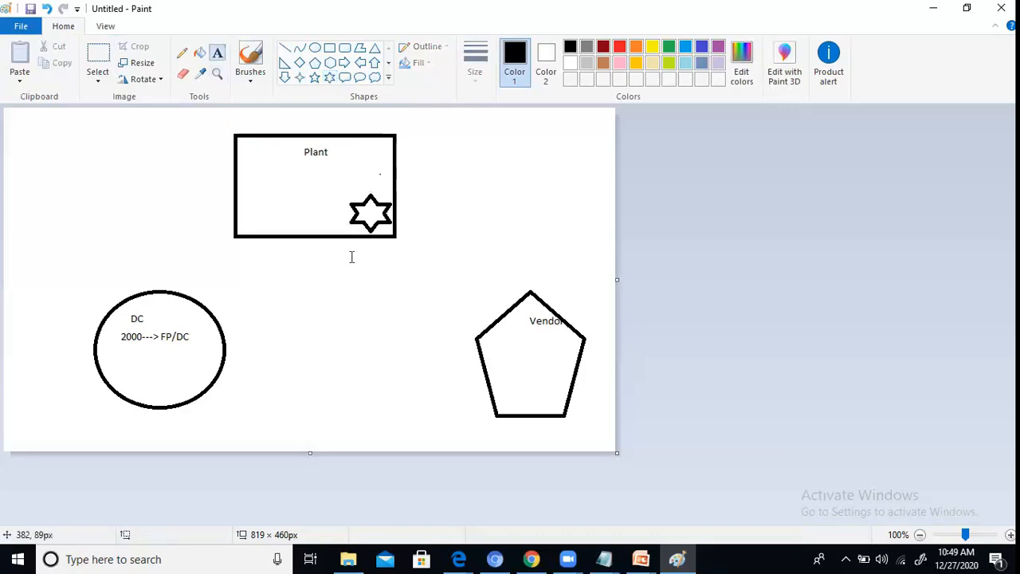
{"action": "left_click", "coordinate": [508, 366]}
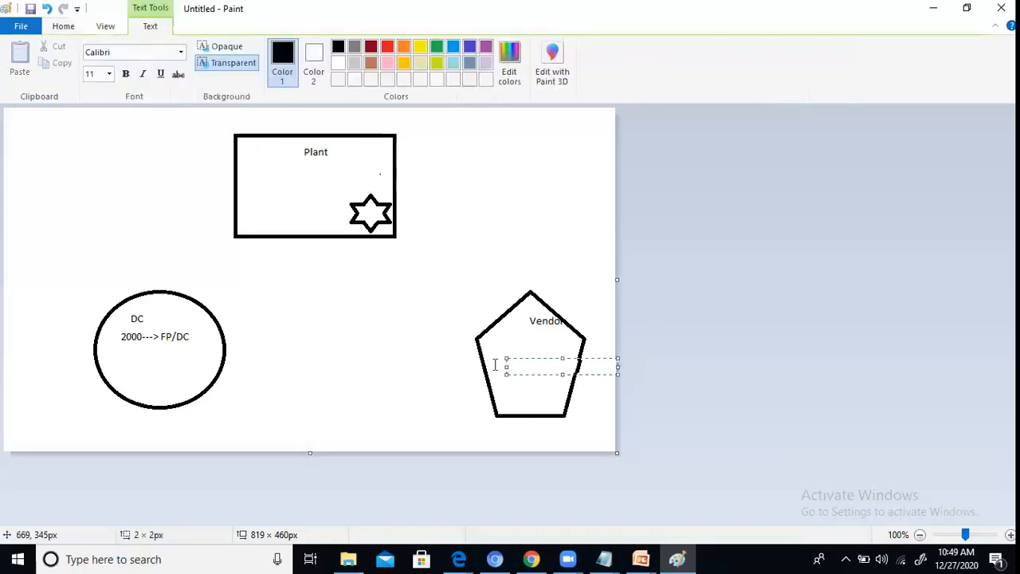
{"action": "left_click", "coordinate": [495, 364]}
{"action": "left_click", "coordinate": [497, 364]}
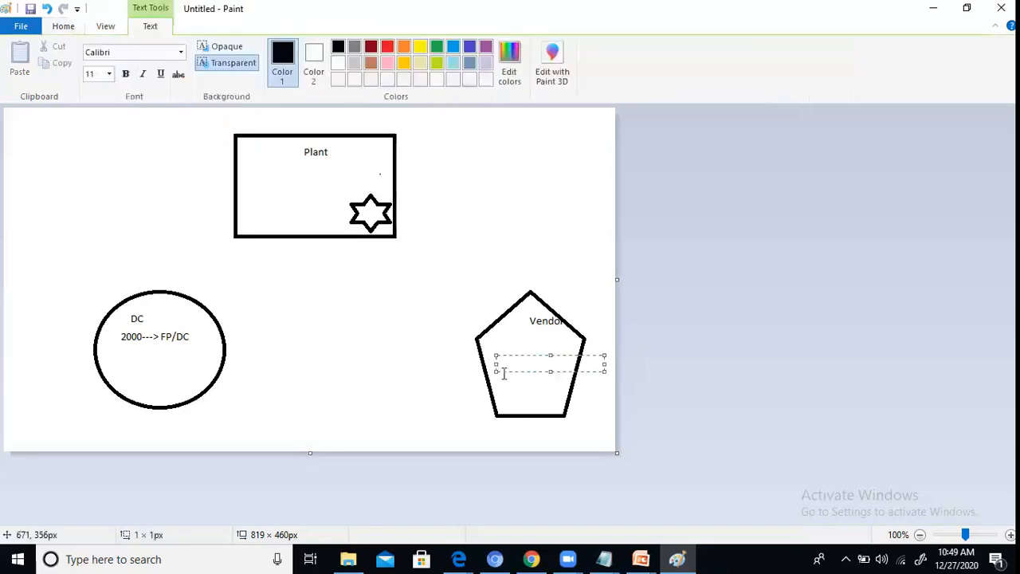
{"action": "type", "text": "Comp1, Comp2"}
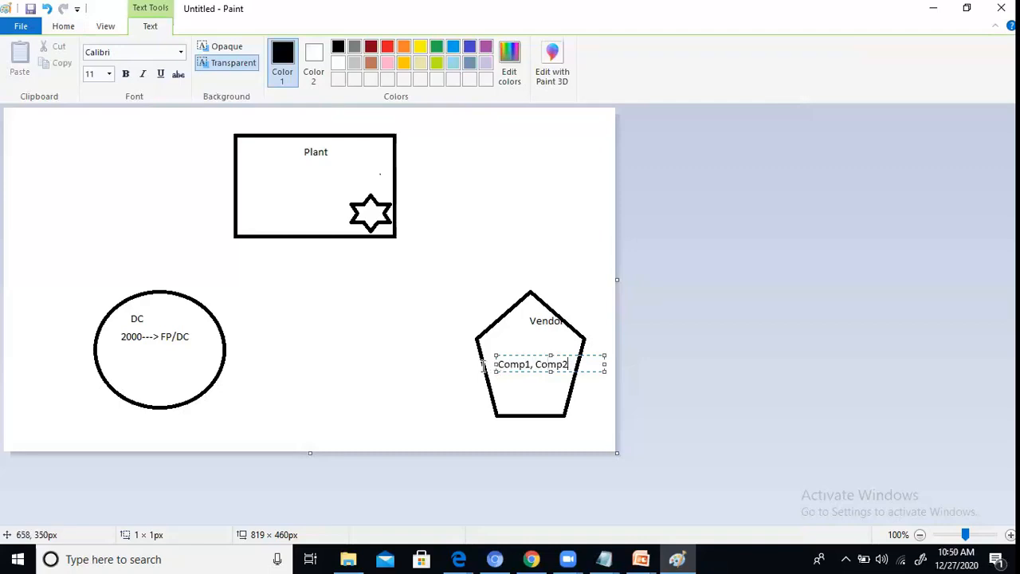
{"action": "left_click", "coordinate": [292, 175]}
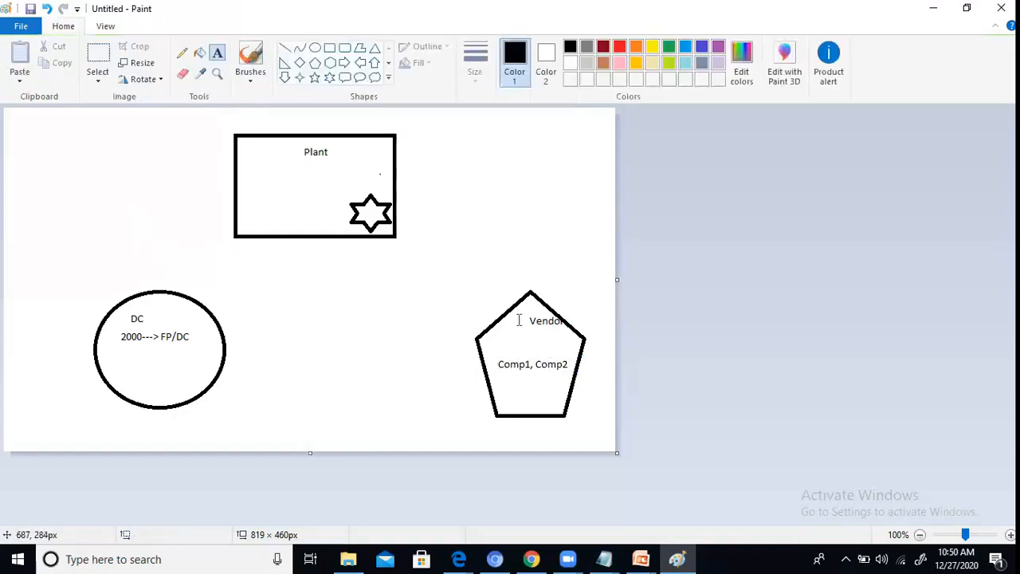
Step: Draw a straight line spanning about 143 × 169 px from the DC ellipse's upper edge to the Plant rectangle's left side
{"action": "left_click", "coordinate": [285, 48]}
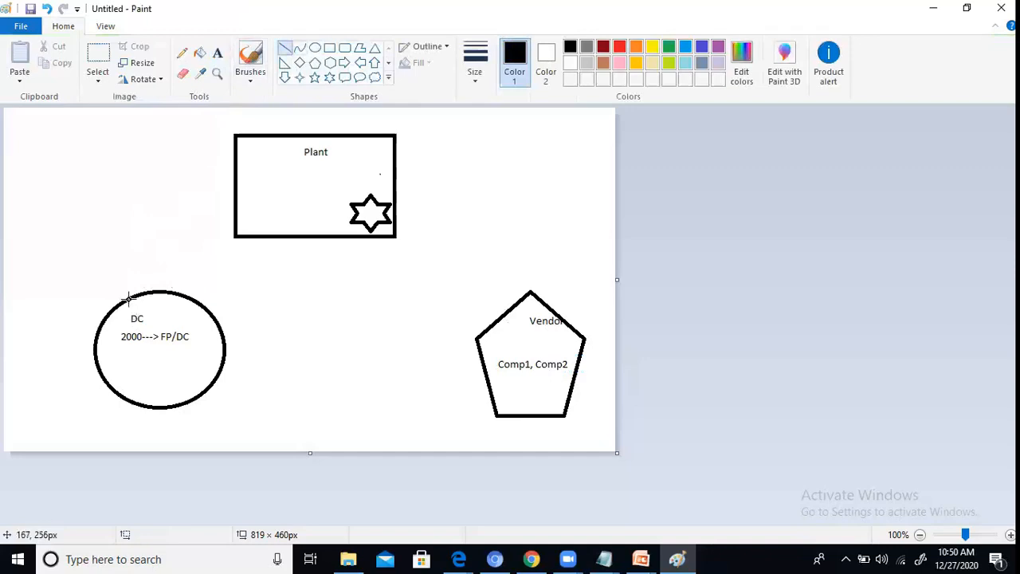
{"action": "mouse_move", "coordinate": [129, 298]}
{"action": "left_mouse_down"}
{"action": "mouse_move", "coordinate": [186, 198]}
{"action": "mouse_move", "coordinate": [235, 172]}
{"action": "left_mouse_up"}
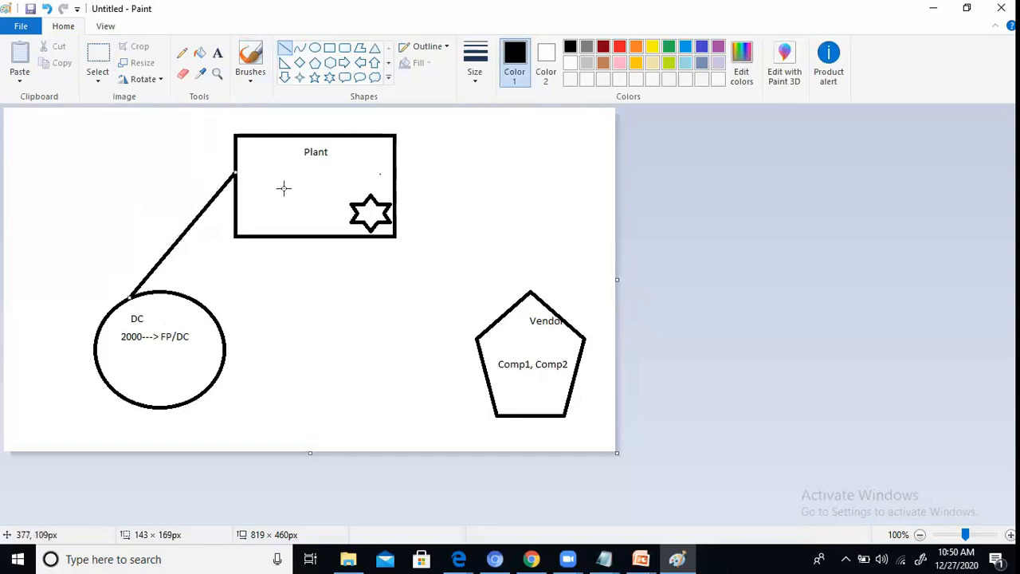
{"action": "left_click", "coordinate": [288, 106]}
Step: Connect the Plant rectangle's right side to the Vendor pentagon with two lines spanning about 158 × 214 px and 131 × 165 px
{"action": "left_click_drag", "start_coordinate": [396, 152], "coordinate": [512, 309]}
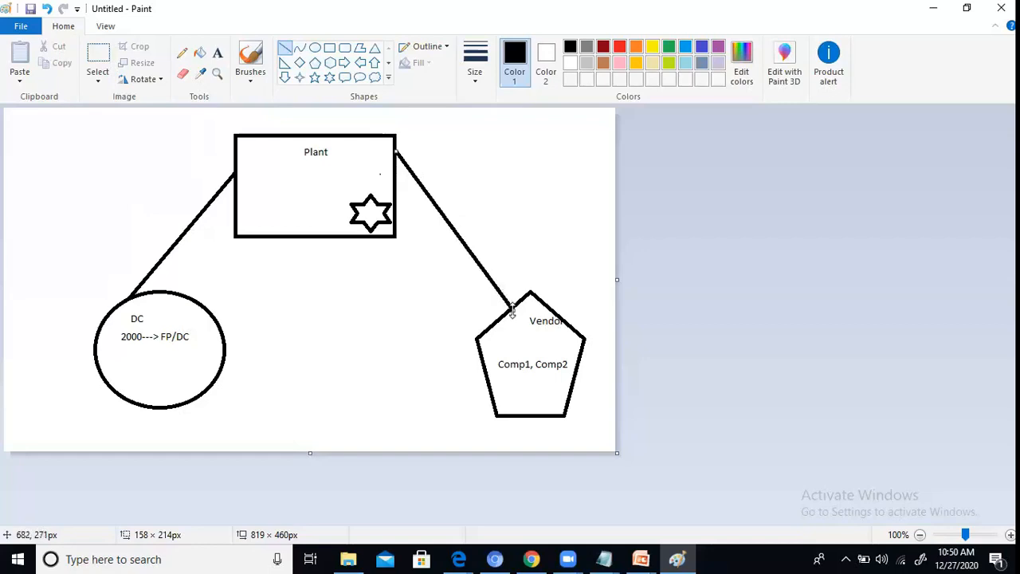
{"action": "left_click_drag", "start_coordinate": [493, 323], "coordinate": [396, 201]}
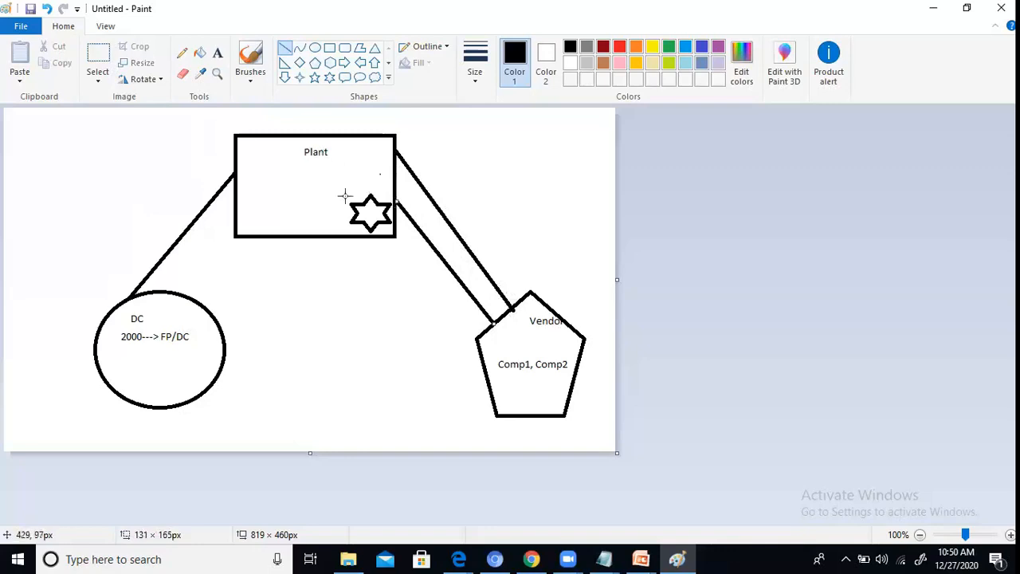
{"action": "left_click", "coordinate": [364, 211]}
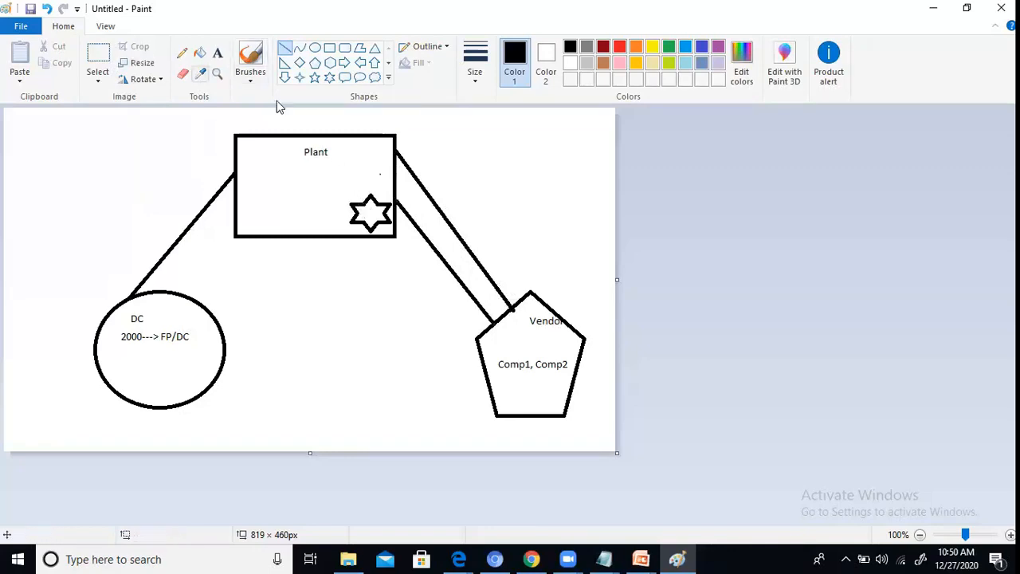
Step: Label the six-pointed star inside the Plant rectangle with the text RSC
{"action": "left_click", "coordinate": [217, 53]}
{"action": "left_click", "coordinate": [365, 205]}
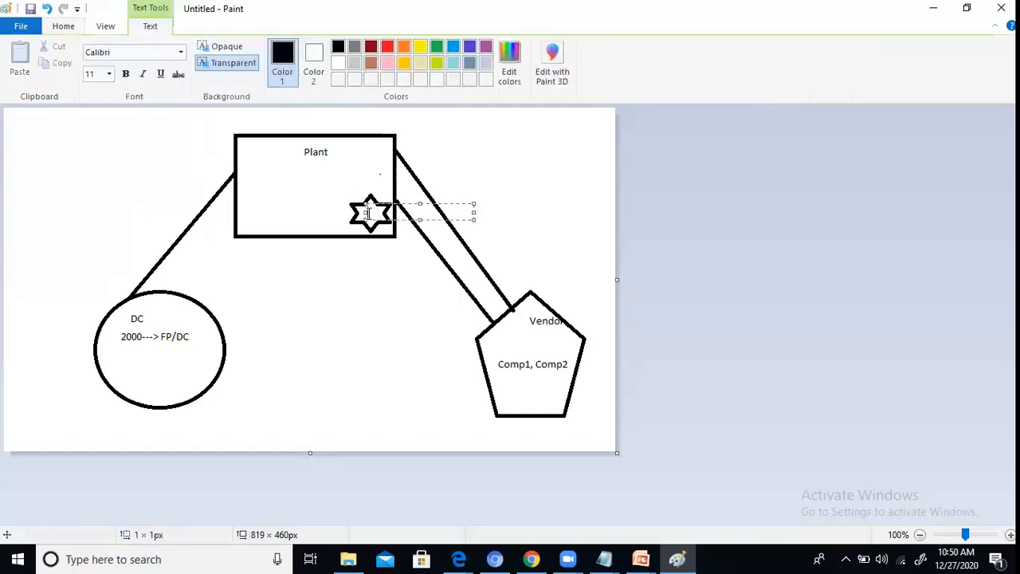
{"action": "type", "text": "Res"}
{"action": "key", "text": "BackSpace"}
{"action": "key", "text": "BackSpace"}
{"action": "type", "text": "SQ"}
{"action": "left_click", "coordinate": [436, 159]}
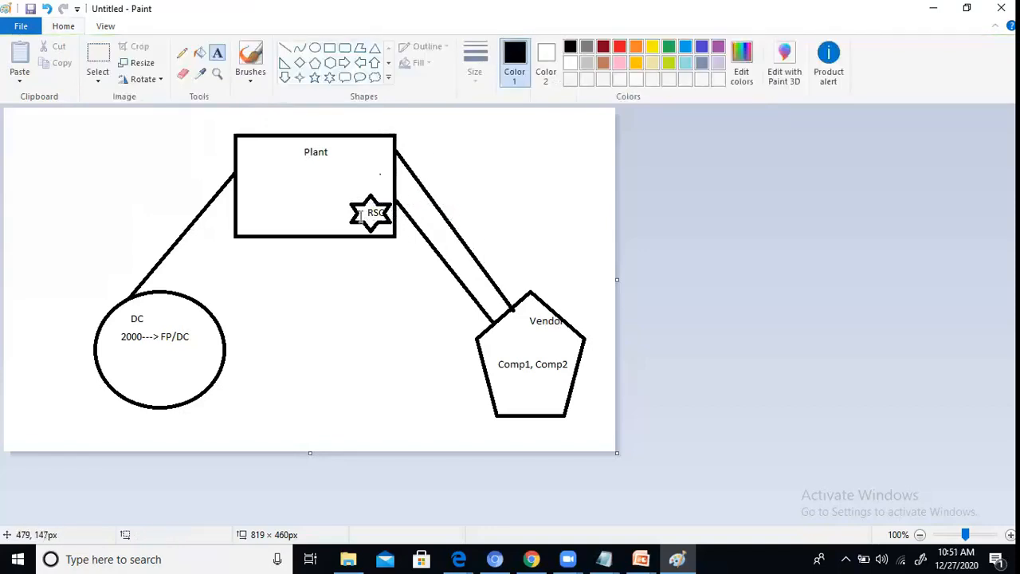
{"action": "left_click", "coordinate": [301, 150]}
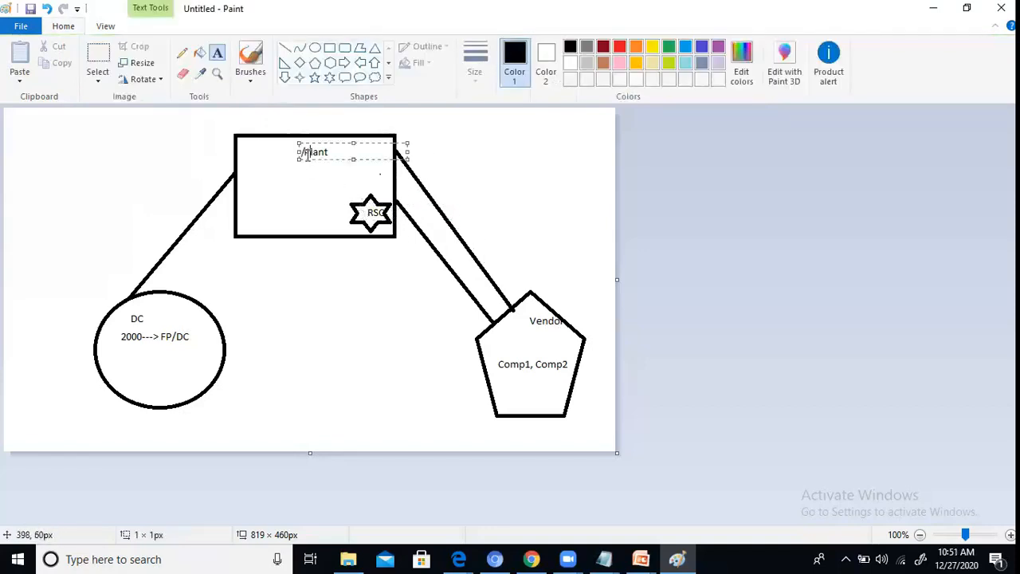
{"action": "type", "text": "///////////////////////////////////"}
{"action": "key", "text": "BackSpace"}
{"action": "key", "text": "BackSpace"}
{"action": "key", "text": "BackSpace"}
{"action": "key", "text": "BackSpace"}
{"action": "key", "text": "BackSpace"}
{"action": "key", "text": "BackSpace"}
{"action": "key", "text": "BackSpace"}
{"action": "key", "text": "BackSpace"}
{"action": "key", "text": "BackSpace"}
{"action": "key", "text": "BackSpace"}
{"action": "key", "text": "BackSpace"}
{"action": "key", "text": "BackSpace"}
{"action": "key", "text": "BackSpace"}
{"action": "key", "text": "BackSpace"}
{"action": "key", "text": "BackSpace"}
{"action": "key", "text": "BackSpace"}
{"action": "key", "text": "BackSpace"}
{"action": "key", "text": "BackSpace"}
{"action": "key", "text": "BackSpace"}
{"action": "key", "text": "BackSpace"}
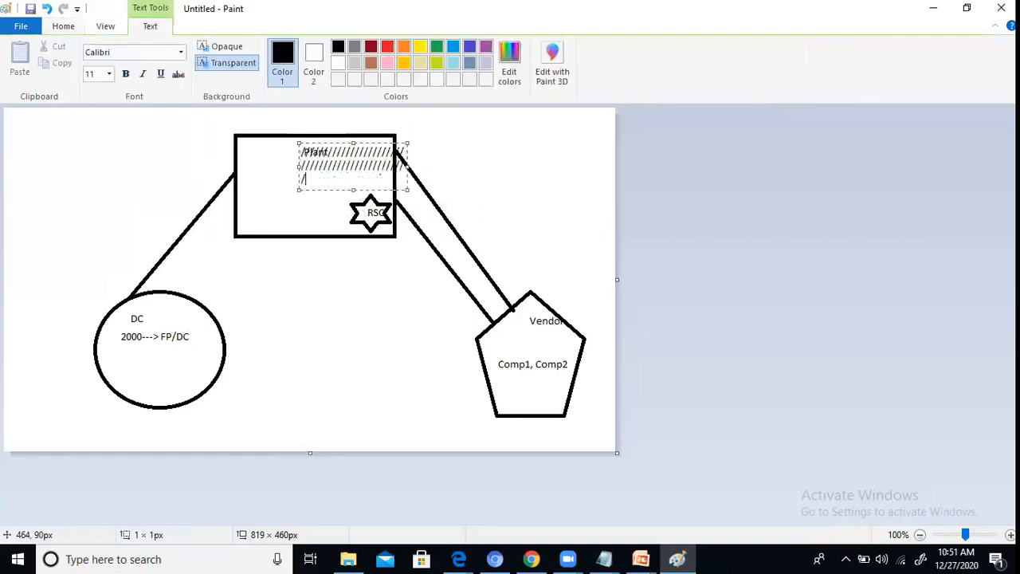
{"action": "left_click", "coordinate": [470, 157]}
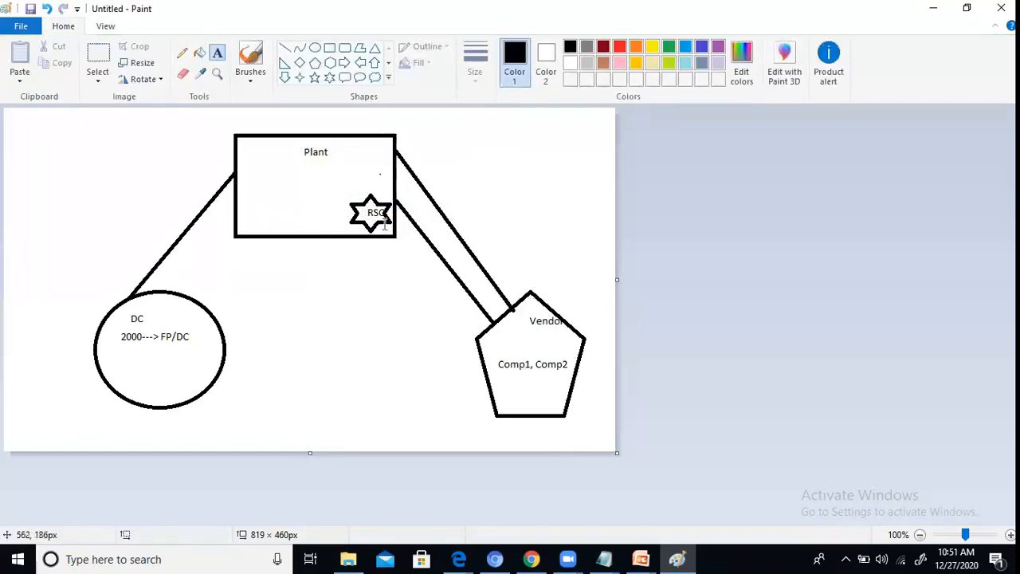
Step: Add the text "COmp1, Comp2" beneath the Plant label inside the rectangle
{"action": "left_click", "coordinate": [260, 164]}
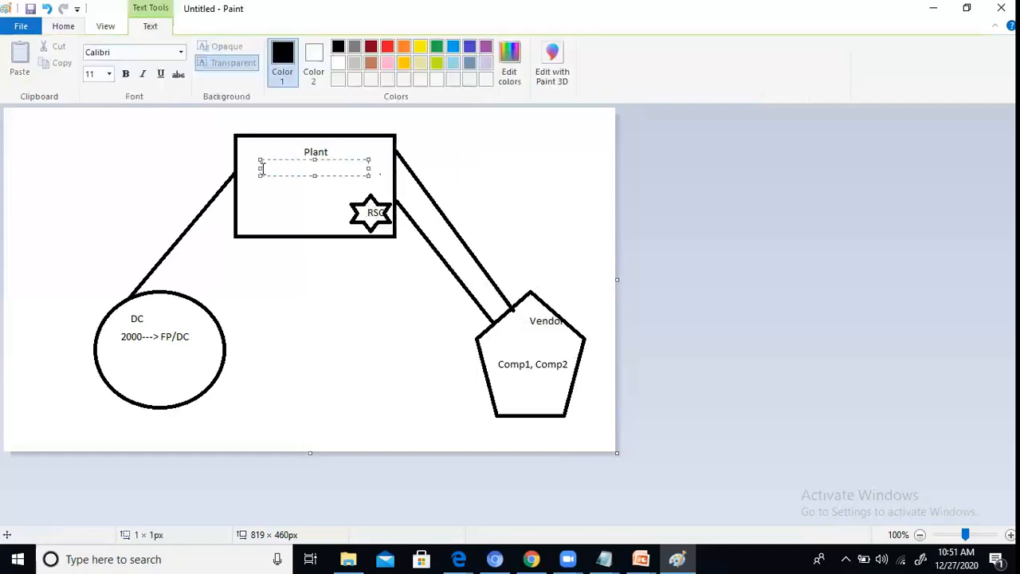
{"action": "type", "text": "CO"}
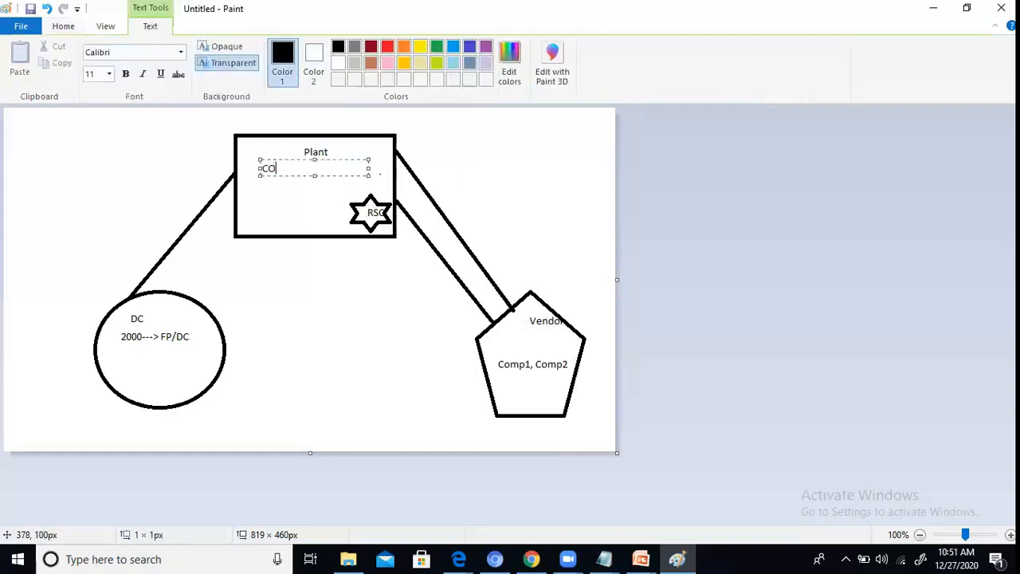
{"action": "type", "text": "mp1, Comp2"}
{"action": "left_click", "coordinate": [340, 145]}
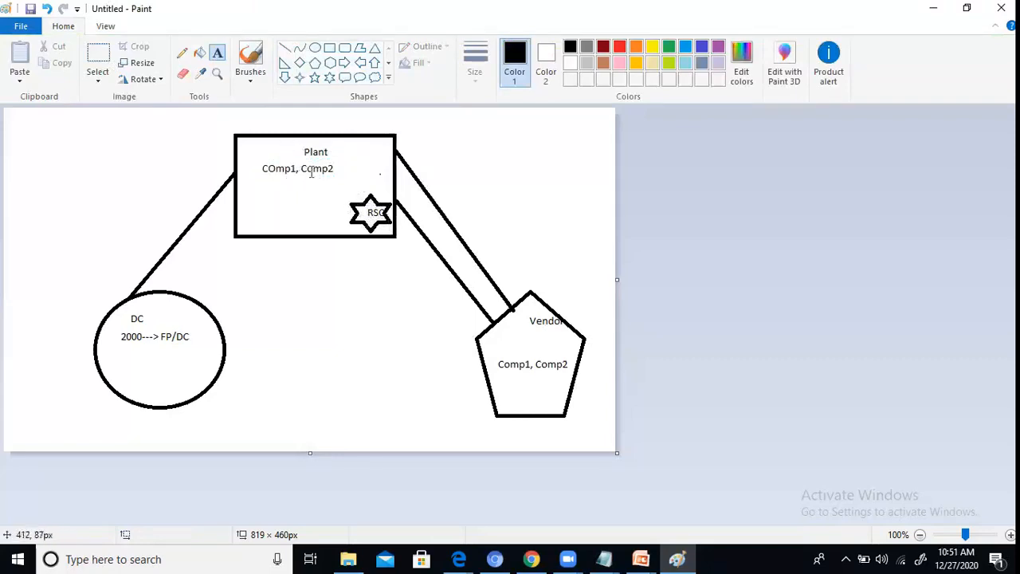
Step: Add the text "FP: 2000" beneath the component names inside the Plant rectangle
{"action": "left_click", "coordinate": [294, 195]}
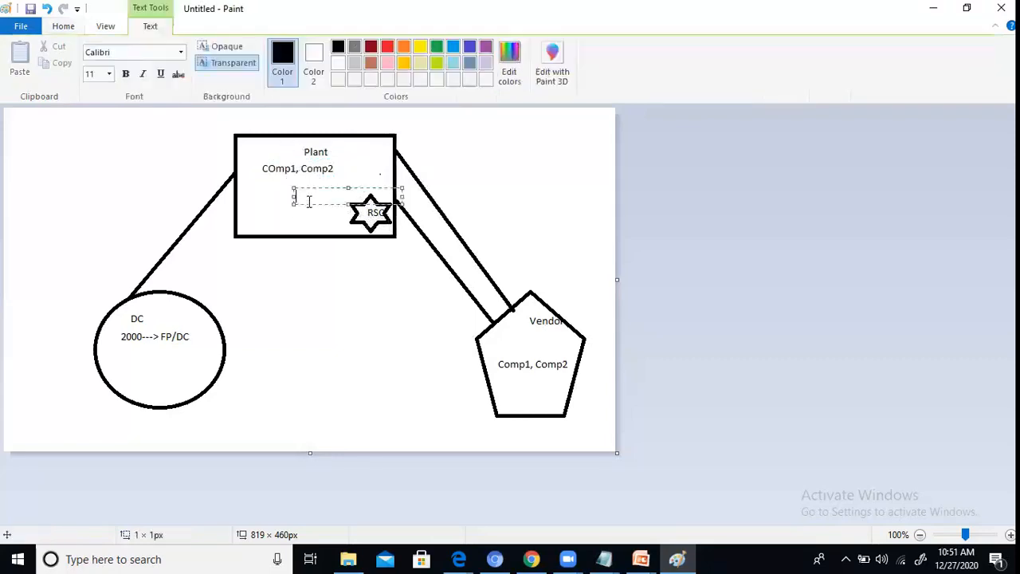
{"action": "type", "text": "2000"}
{"action": "key", "text": "Left"}
{"action": "key", "text": "Left"}
{"action": "type", "text": "FP:"}
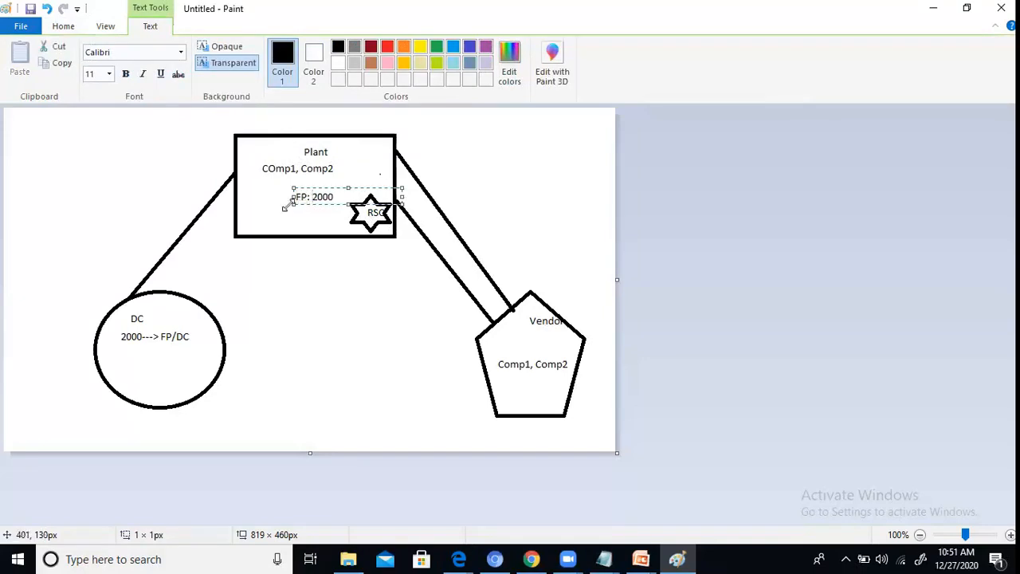
{"action": "left_click", "coordinate": [342, 182]}
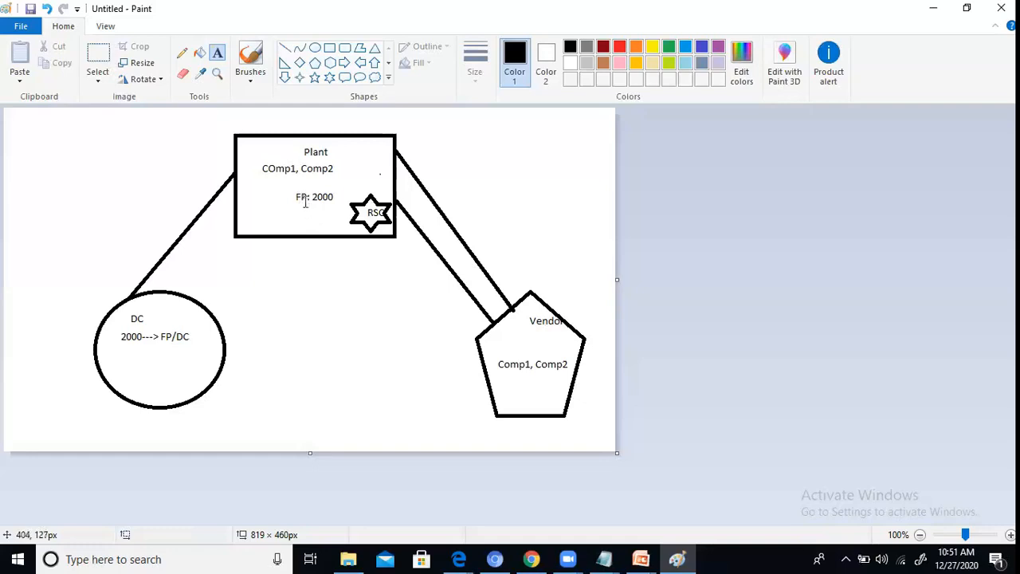
Step: Write "Locations : DC, Plant, Vendor" in the empty area beside the Plant rectangle, widening its text box to fit one line
{"action": "left_click", "coordinate": [18, 130]}
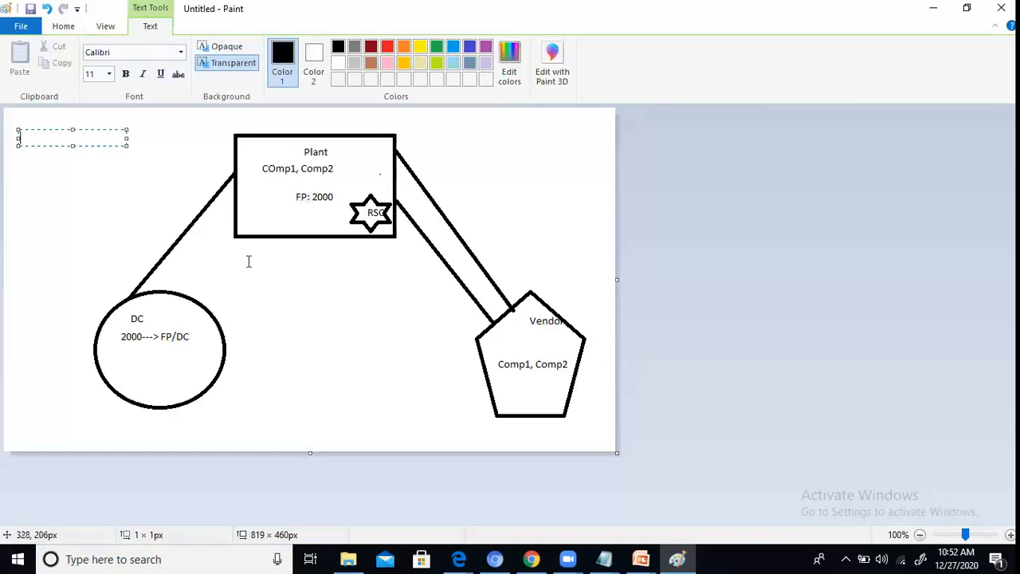
{"action": "type", "text": "Location s : D"}
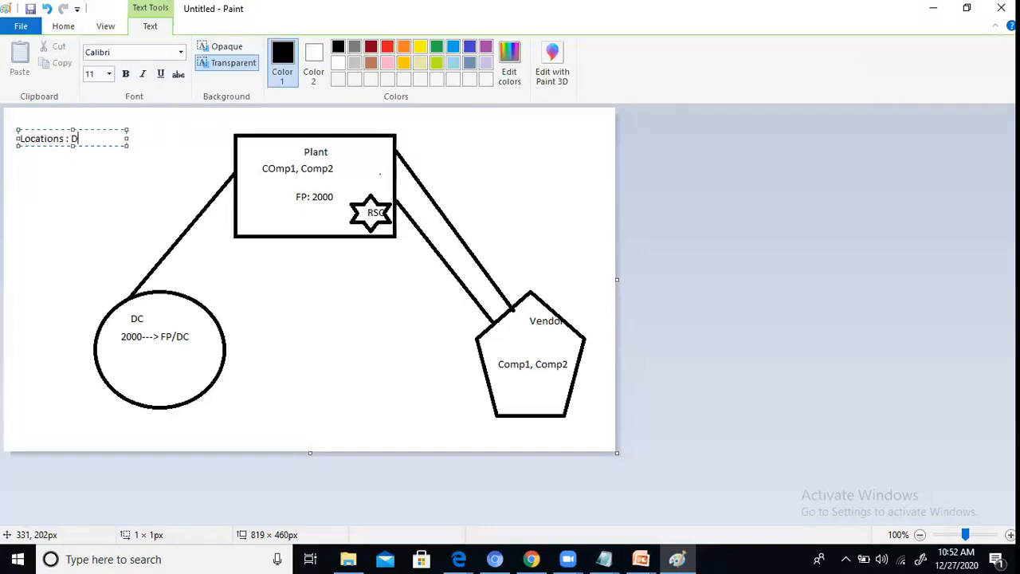
{"action": "type", "text": "C, Plant, Vendor"}
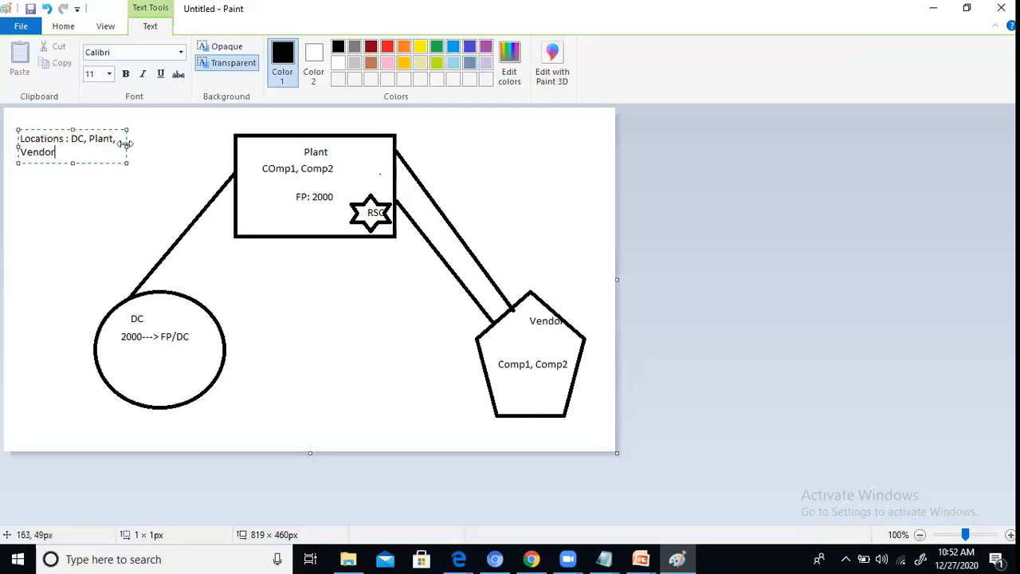
{"action": "left_click_drag", "start_coordinate": [126, 144], "coordinate": [161, 144]}
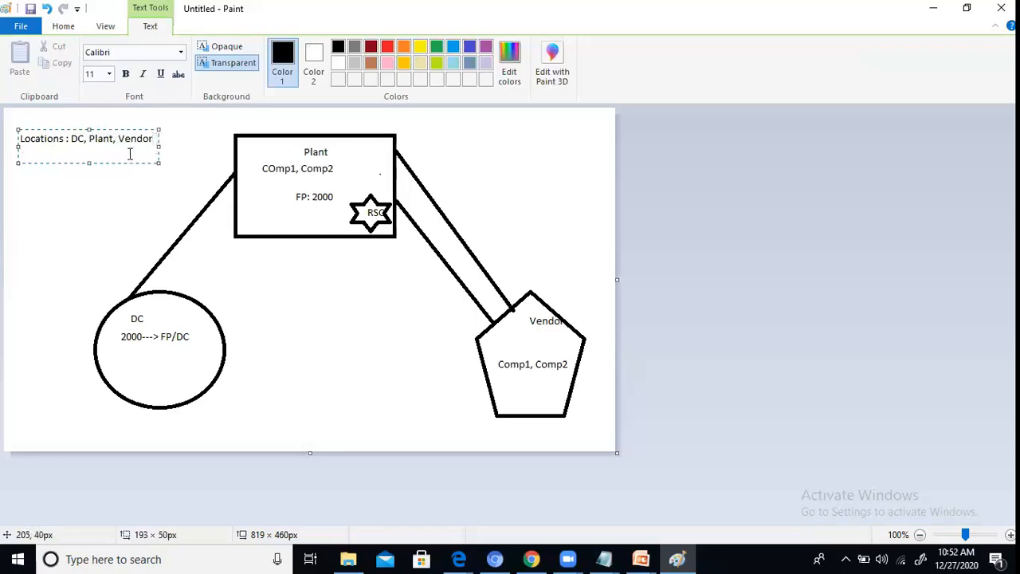
Step: Add the line "Product : FP, Comp1, Comp2" beneath the Locations line
{"action": "key", "text": "Return"}
{"action": "type", "text": "Product :"}
{"action": "type", "text": "Finis"}
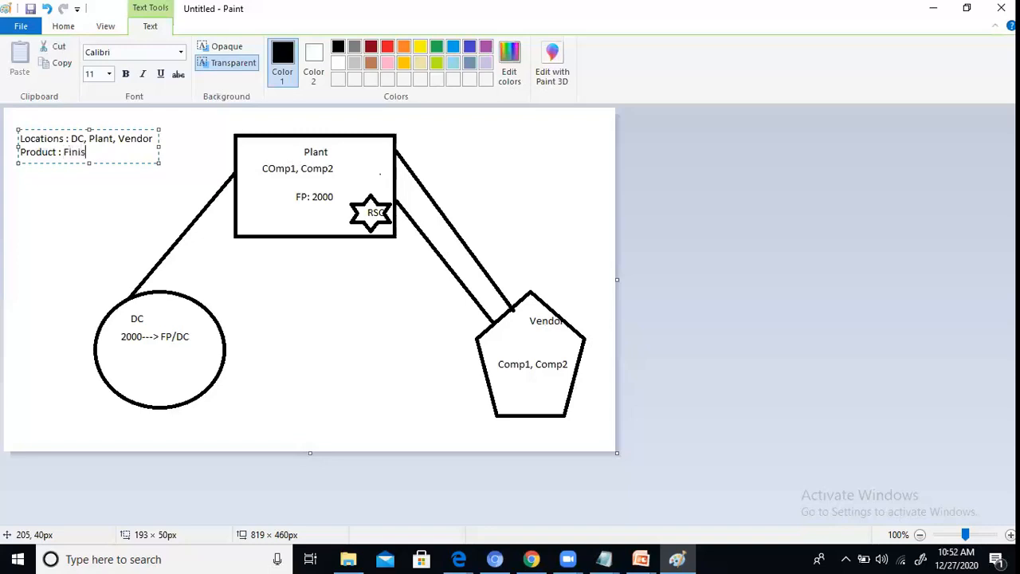
{"action": "key", "text": "BackSpace"}
{"action": "key", "text": "BackSpace"}
{"action": "key", "text": "BackSpace"}
{"action": "type", "text": "P."}
{"action": "key", "text": "BackSpace"}
{"action": "type", "text": ", Comp1"}
{"action": "type", "text": "m"}
{"action": "key", "text": "BackSpace"}
{"action": "type", "text": ", COm"}
{"action": "key", "text": "BackSpace"}
{"action": "key", "text": "BackSpace"}
{"action": "type", "text": "omp2"}
{"action": "key", "text": "Return"}
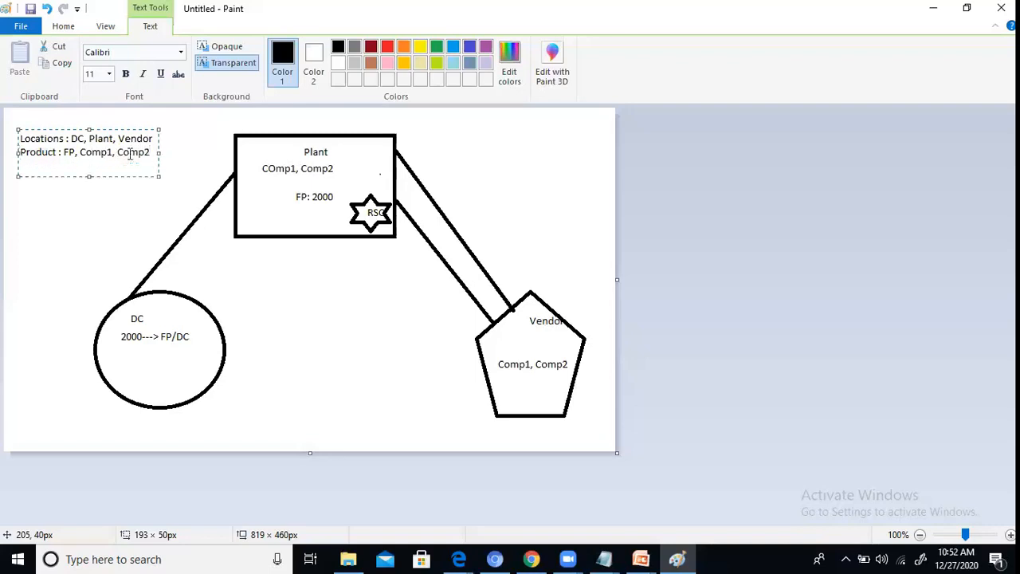
Step: Add the headings "Resouce :" and "PPm/PDS :" on separate lines beneath the Product line
{"action": "type", "text": "Resouce :"}
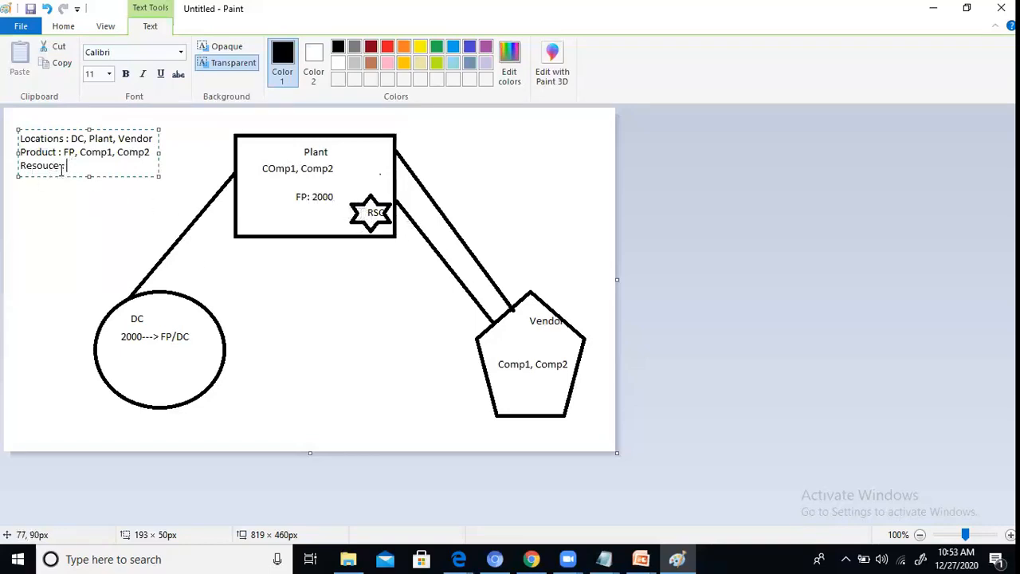
{"action": "key", "text": "Return"}
{"action": "key", "text": "Return"}
{"action": "type", "text": "PPm/PDS :"}
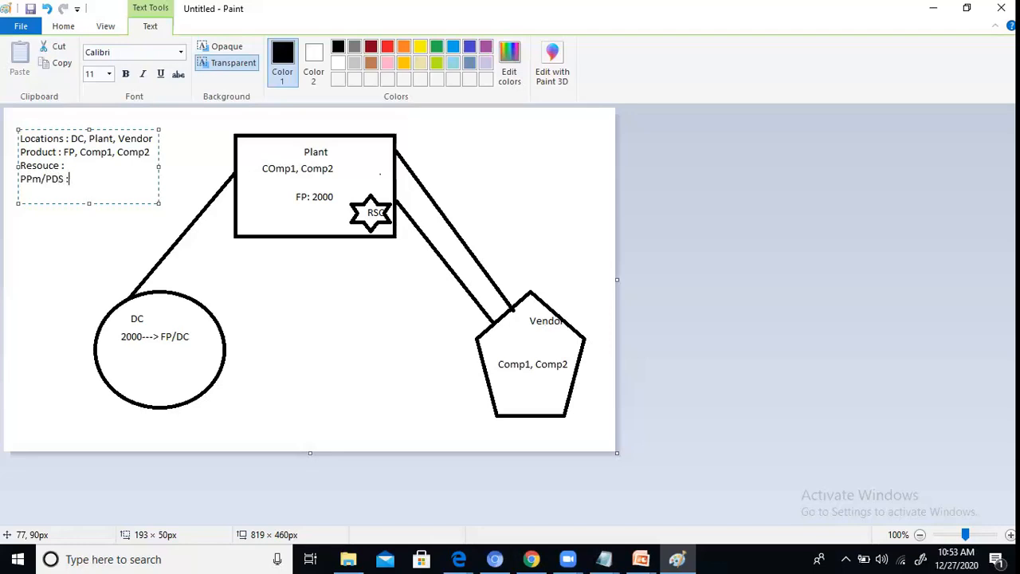
Step: Switch to the untitled Notepad file and write "PPm/PDS : BOM+ROUTING" below the SNP master data list
{"action": "left_click", "coordinate": [604, 558]}
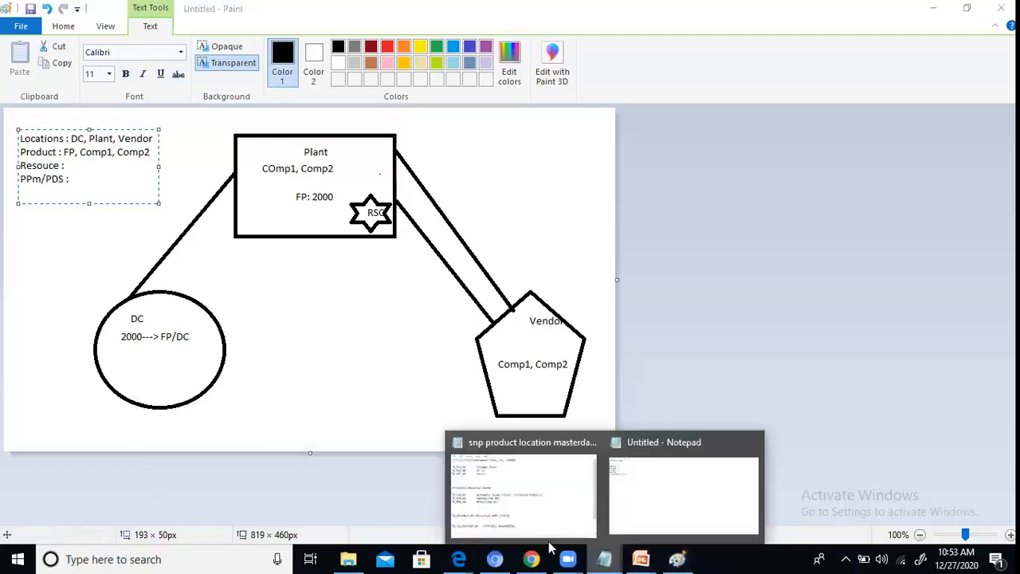
{"action": "left_click", "coordinate": [620, 471]}
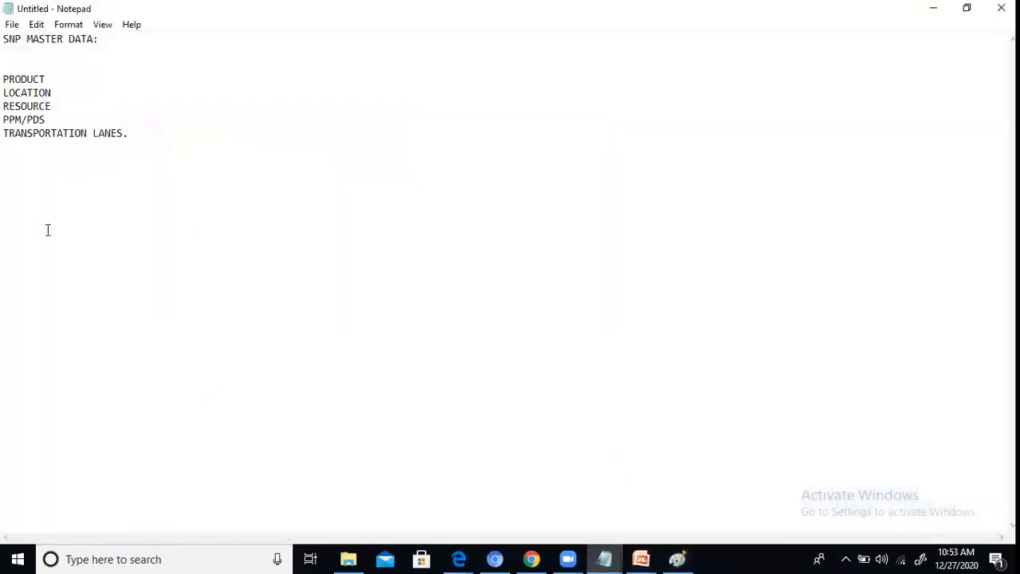
{"action": "key", "text": "Return"}
{"action": "key", "text": "Return"}
{"action": "type", "text": "PPm/PDS : BOM+ ROUTING"}
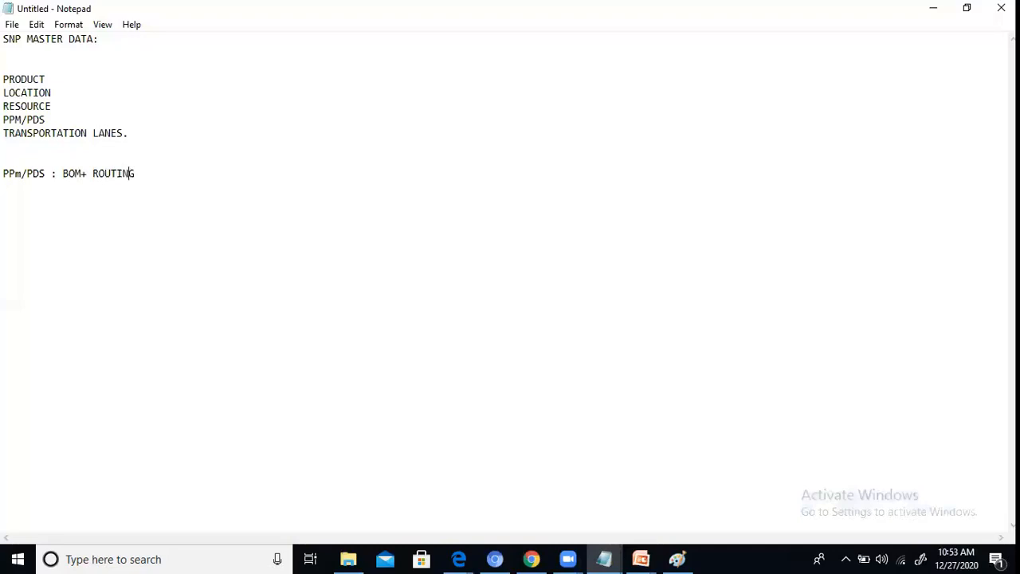
{"action": "key", "text": "Left"}
{"action": "key", "text": "BackSpace"}
{"action": "key", "text": "Right"}
{"action": "key", "text": "Right"}
{"action": "key", "text": "Right"}
{"action": "key", "text": "Right"}
{"action": "key", "text": "Right"}
{"action": "key", "text": "Right"}
Step: Add the line "BOM(Bill of material):" below the PPm/PDS definition, separated by a blank line
{"action": "key", "text": "Return"}
{"action": "key", "text": "Return"}
{"action": "type", "text": "BOM()"}
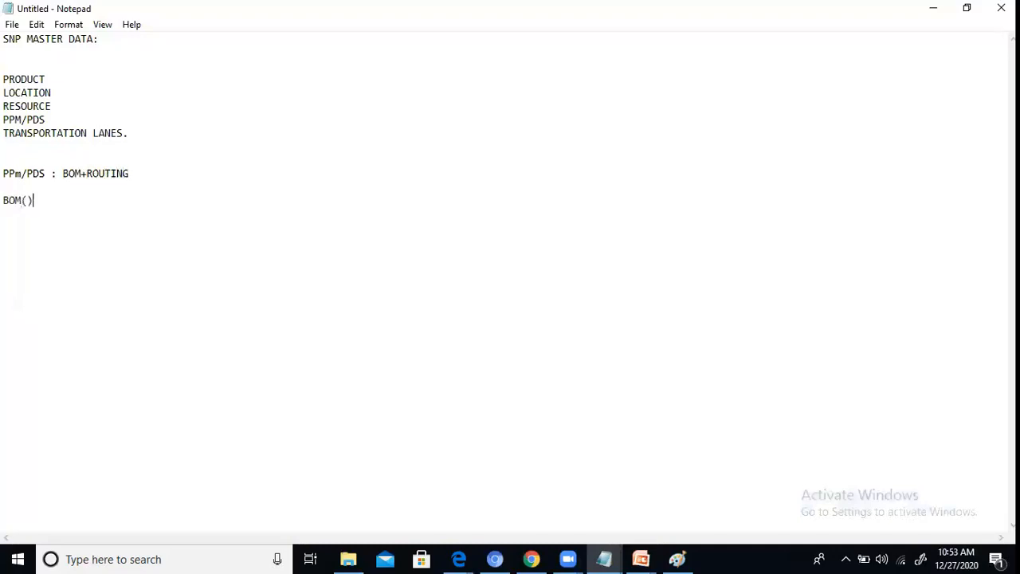
{"action": "key", "text": "Left"}
{"action": "type", "text": "Bill of materisl"}
{"action": "key", "text": "BackSpace"}
{"action": "key", "text": "BackSpace"}
{"action": "key", "text": "BackSpace"}
{"action": "type", "text": "ial"}
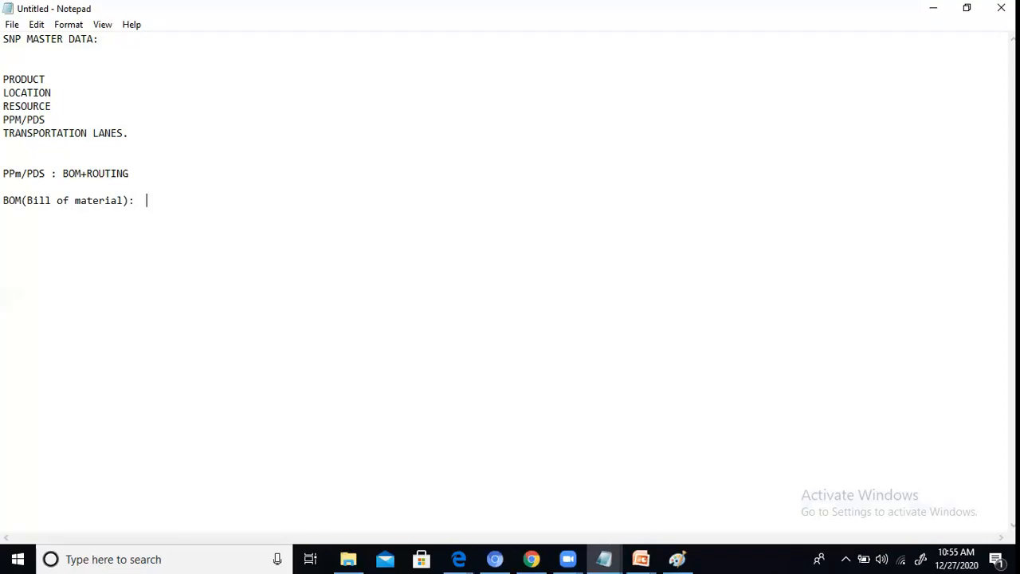
Step: Switch back to the supply network drawing in Paint
{"action": "left_click", "coordinate": [679, 557]}
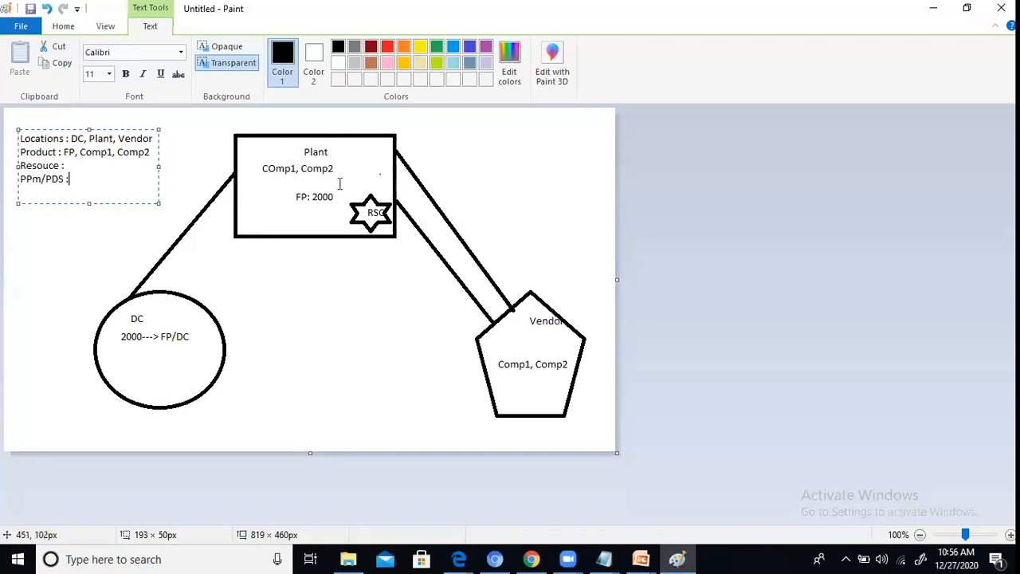
{"action": "type", "text": "/////////////////"}
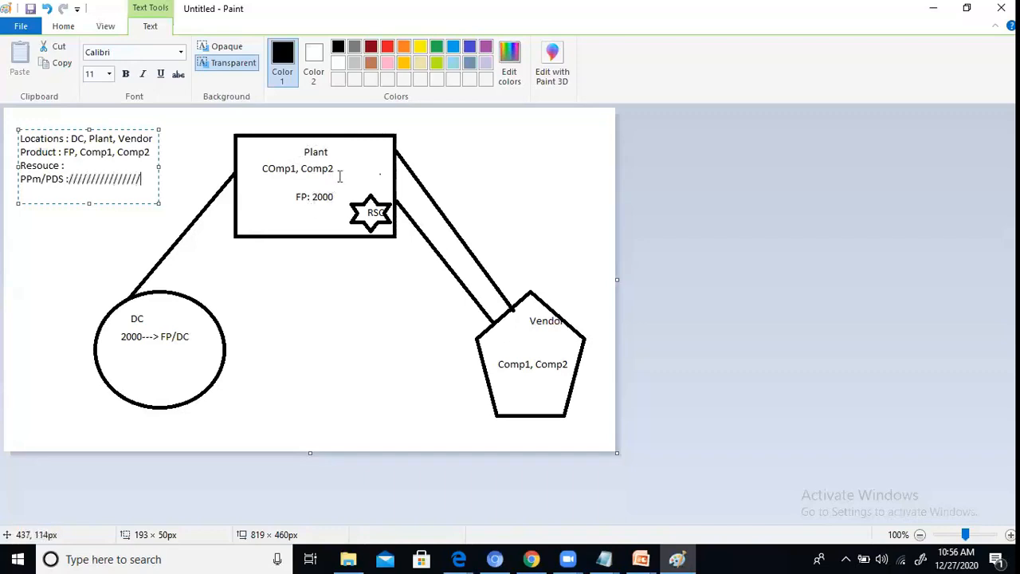
{"action": "type", "text": "///////////////////////////////////"}
{"action": "key", "text": "ctrl+z"}
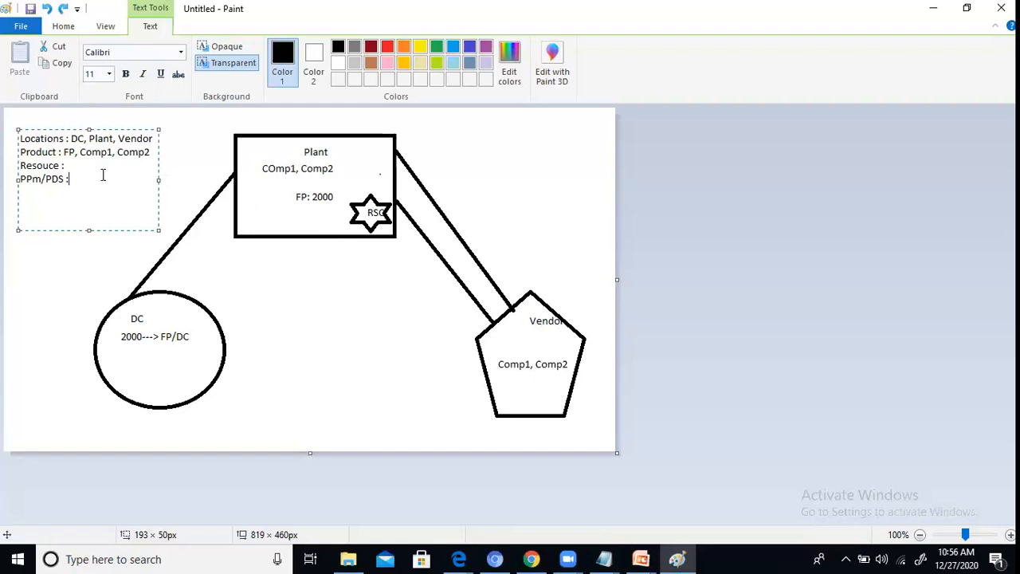
Step: Add the heading "Transportation Lanes :" below the PPm/PDS line, leaving a blank line between, and finish the text box
{"action": "key", "text": "Return"}
{"action": "key", "text": "Return"}
{"action": "type", "text": "nsportatio"}
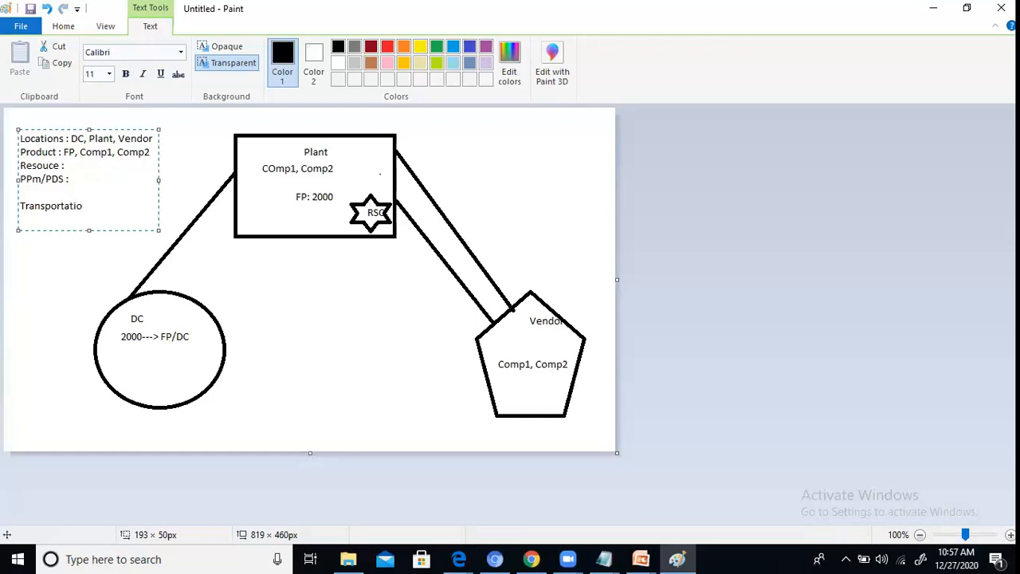
{"action": "type", "text": "n"}
{"action": "key", "text": "BackSpace"}
{"action": "key", "text": "BackSpace"}
{"action": "key", "text": "BackSpace"}
{"action": "key", "text": "BackSpace"}
{"action": "type", "text": "tion Lanes :"}
{"action": "left_click", "coordinate": [259, 275]}
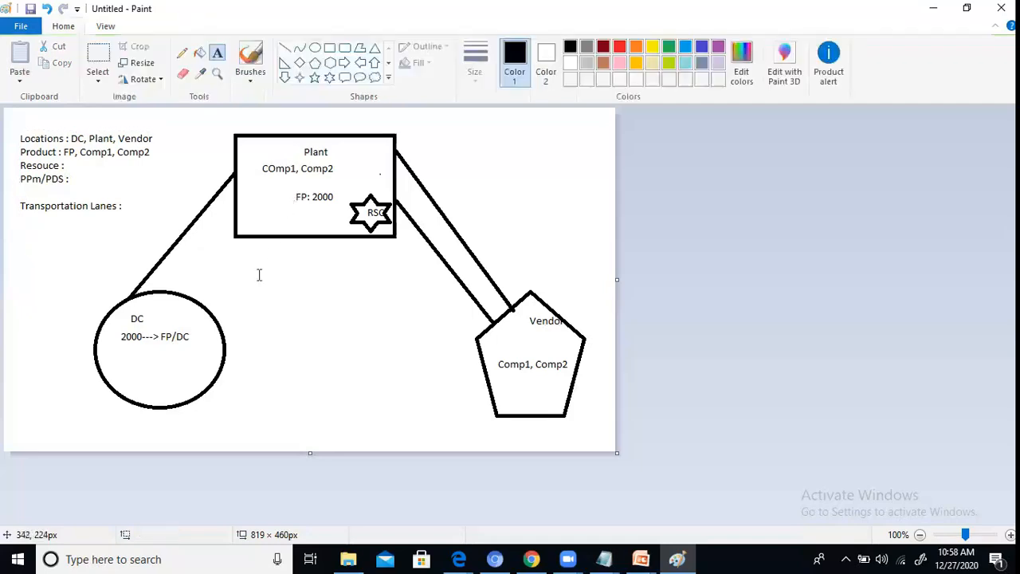
{"action": "left_click", "coordinate": [149, 214]}
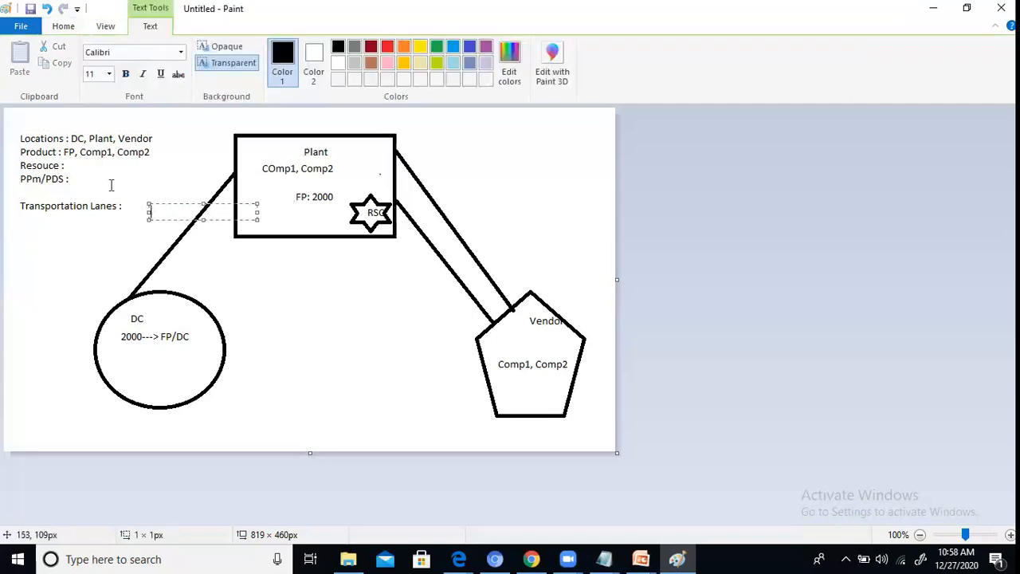
{"action": "left_click", "coordinate": [107, 177]}
{"action": "left_click", "coordinate": [168, 151]}
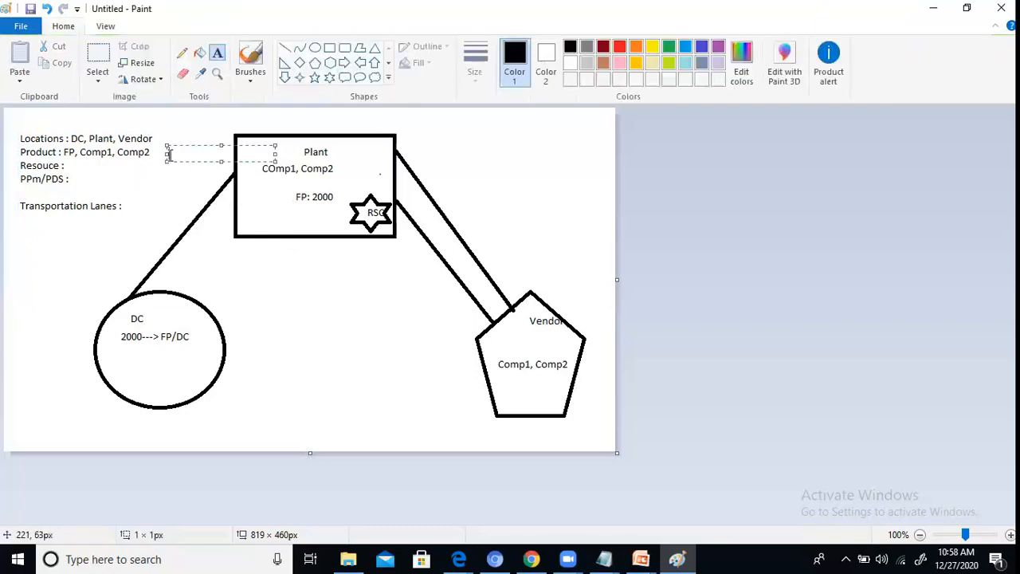
{"action": "left_click", "coordinate": [112, 165]}
{"action": "left_click", "coordinate": [160, 155]}
{"action": "left_click", "coordinate": [172, 136]}
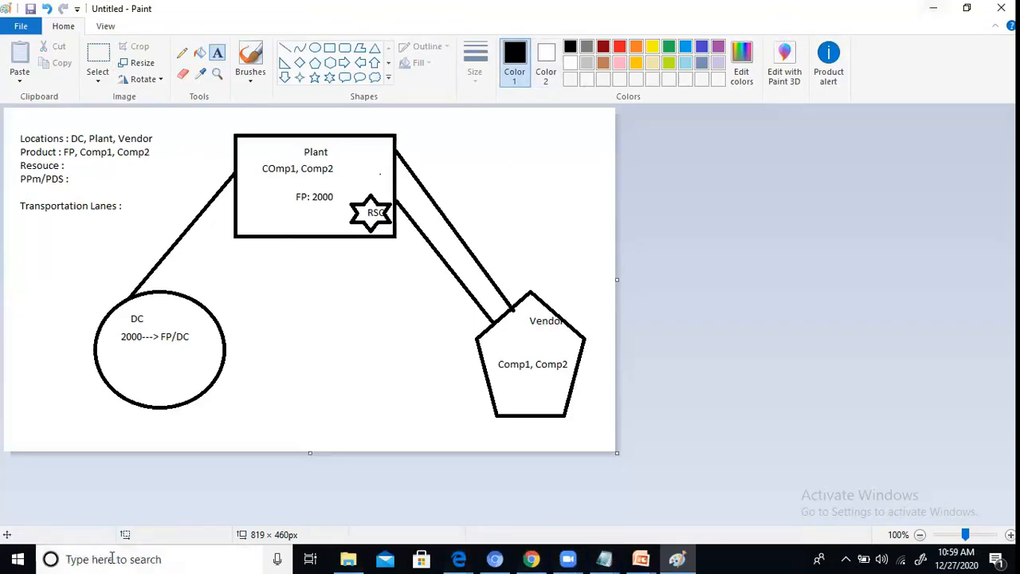
Step: Run mstsc to open Remote Desktop Connection and connect to access.myvnc.com, entering the account password
{"action": "key", "text": "super+r"}
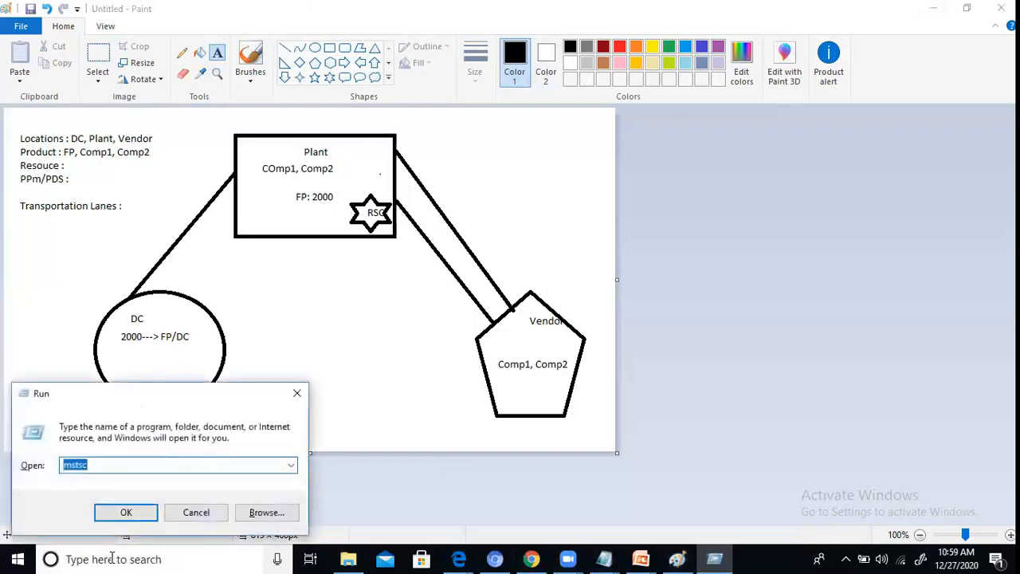
{"action": "key", "text": "Return"}
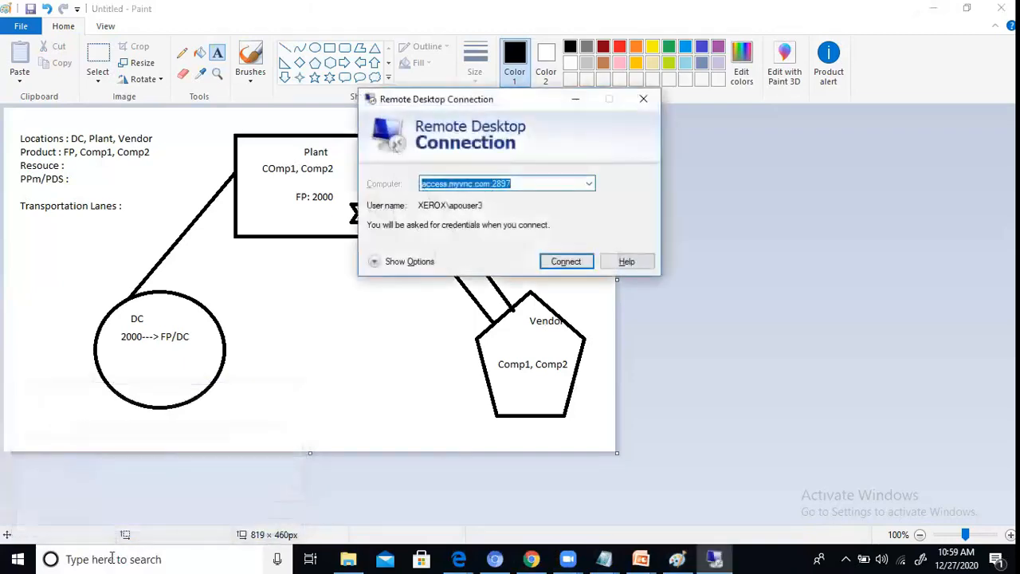
{"action": "key", "text": "Return"}
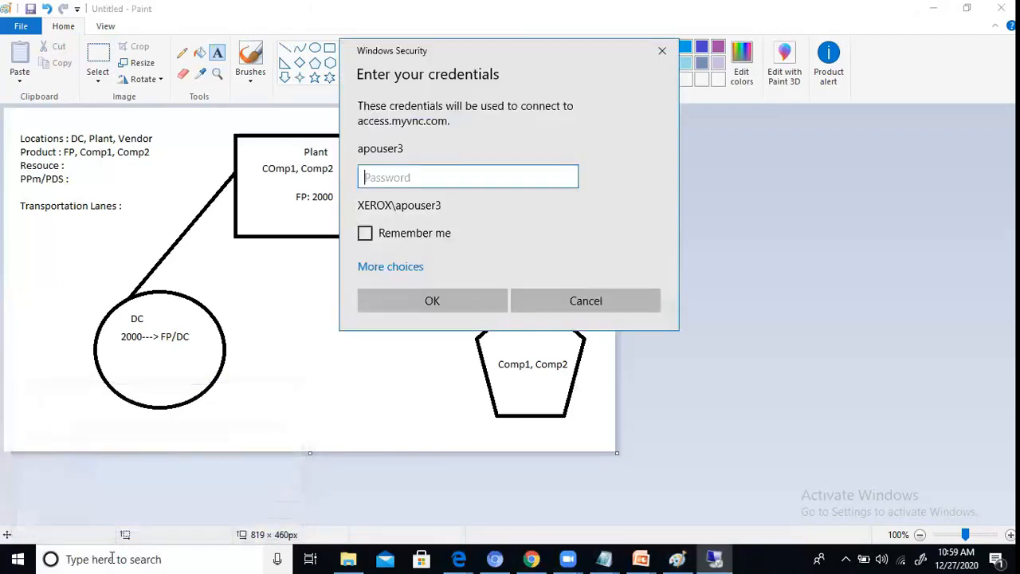
{"action": "type", "text": "•••••••"}
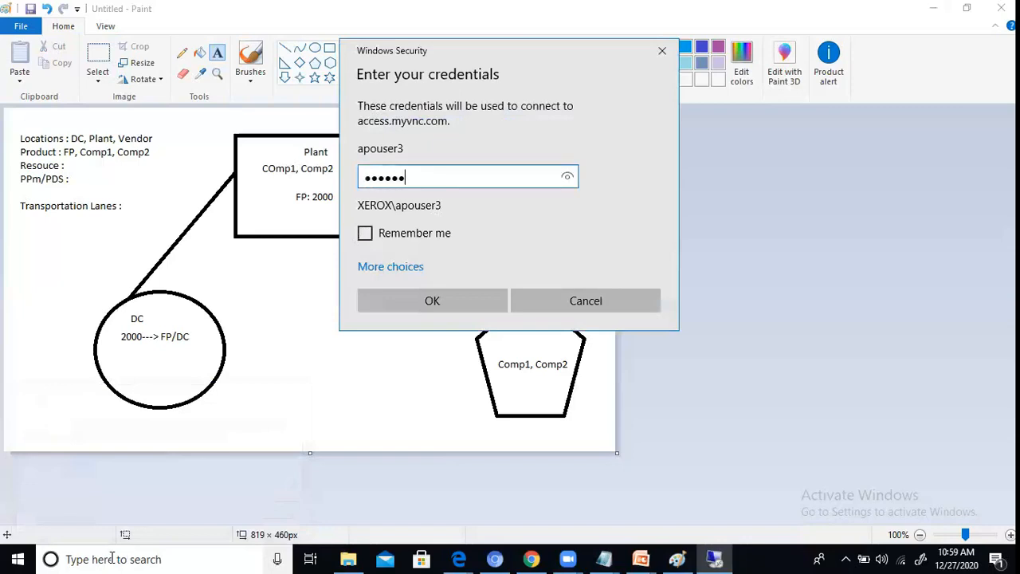
{"action": "key", "text": "Return"}
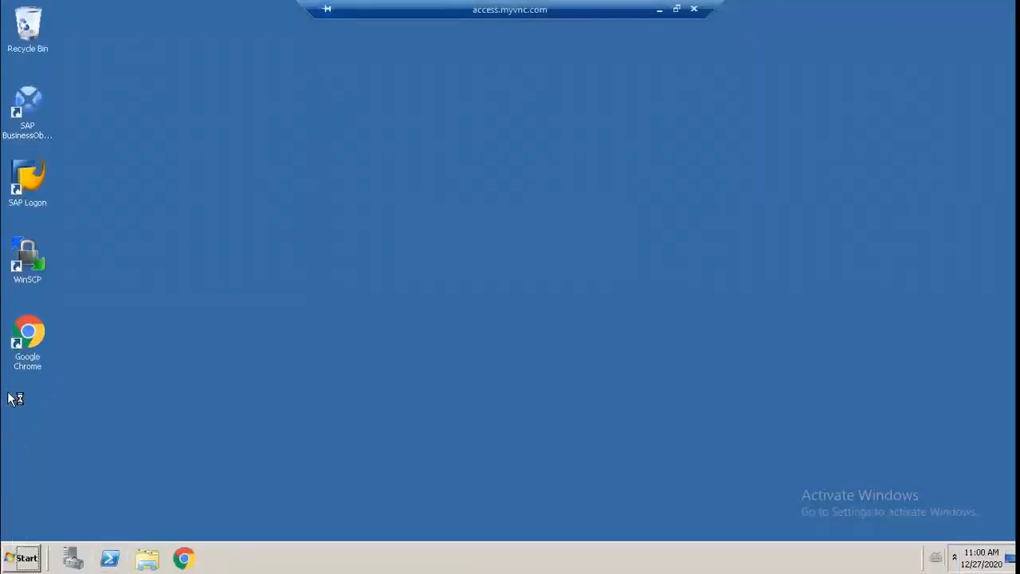
Step: Start SAP Logon on the remote desktop and log on to SAP APO with the suggested SAP user name and the account password
{"action": "double_click", "coordinate": [22, 181]}
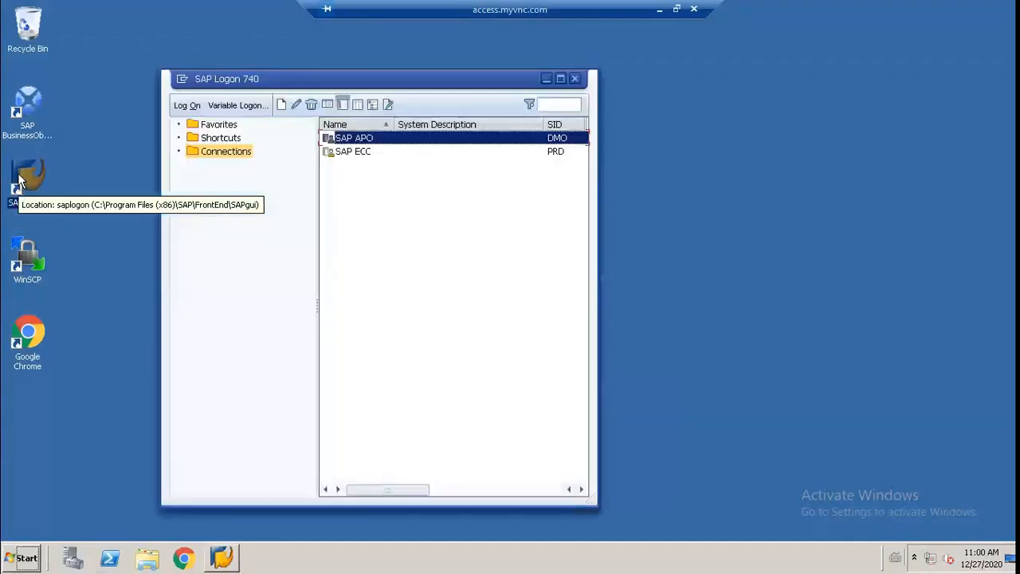
{"action": "double_click", "coordinate": [343, 141]}
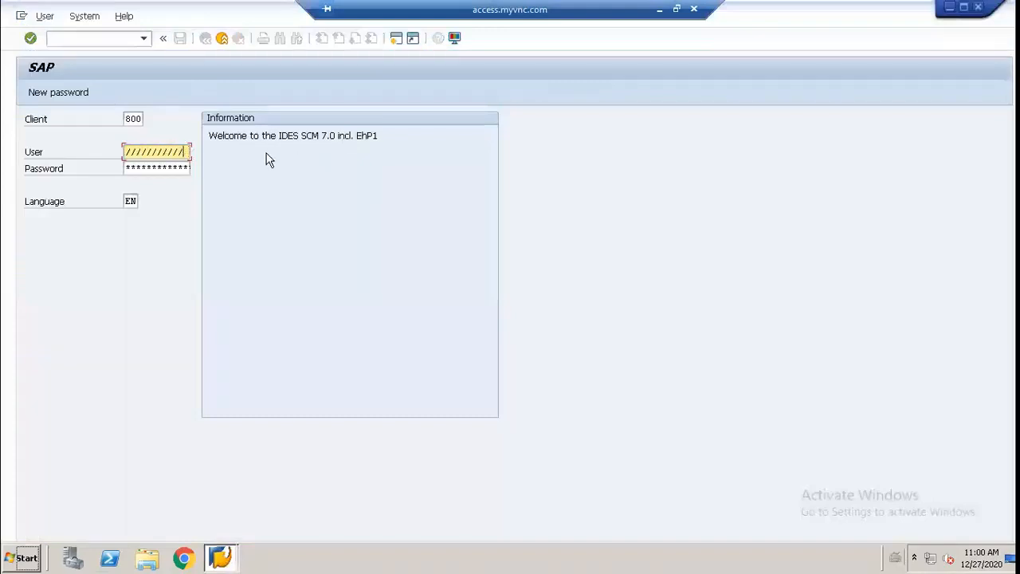
{"action": "key", "text": "BackSpace"}
{"action": "key", "text": "BackSpace"}
{"action": "key", "text": "BackSpace"}
{"action": "key", "text": "BackSpace"}
{"action": "key", "text": "BackSpace"}
{"action": "key", "text": "BackSpace"}
{"action": "key", "text": "BackSpace"}
{"action": "key", "text": "BackSpace"}
{"action": "key", "text": "BackSpace"}
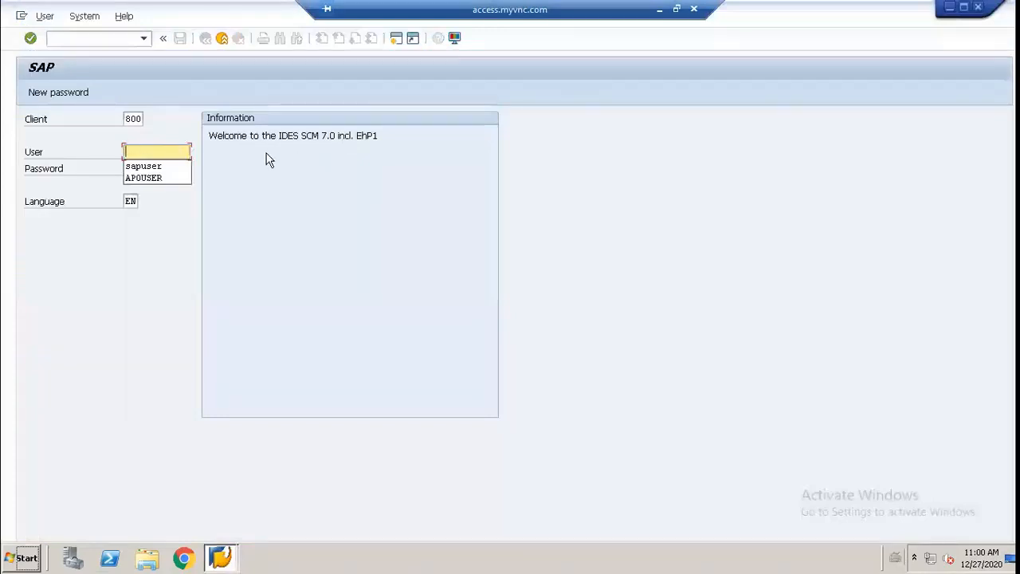
{"action": "left_click", "coordinate": [144, 166]}
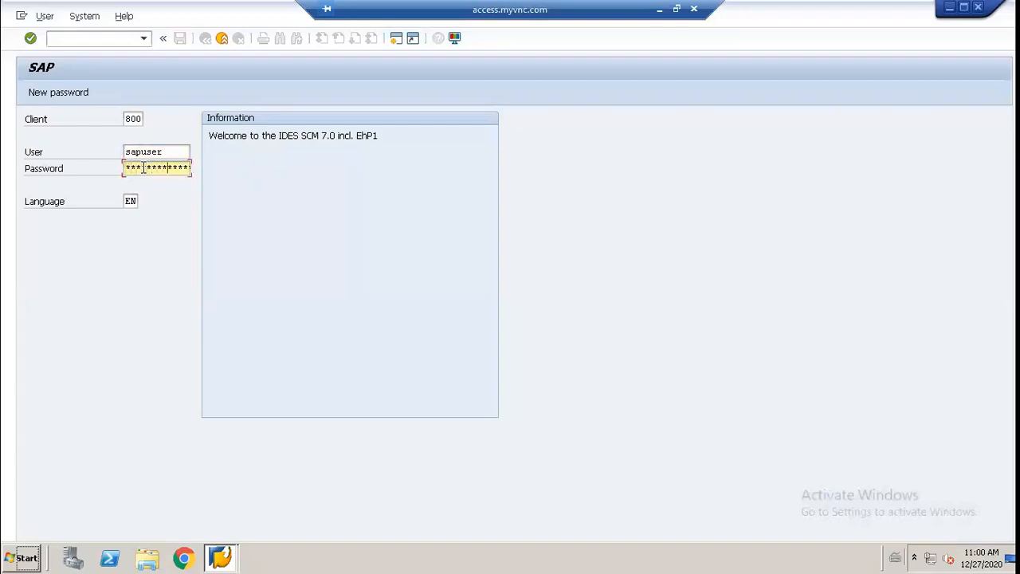
{"action": "key", "text": "Return"}
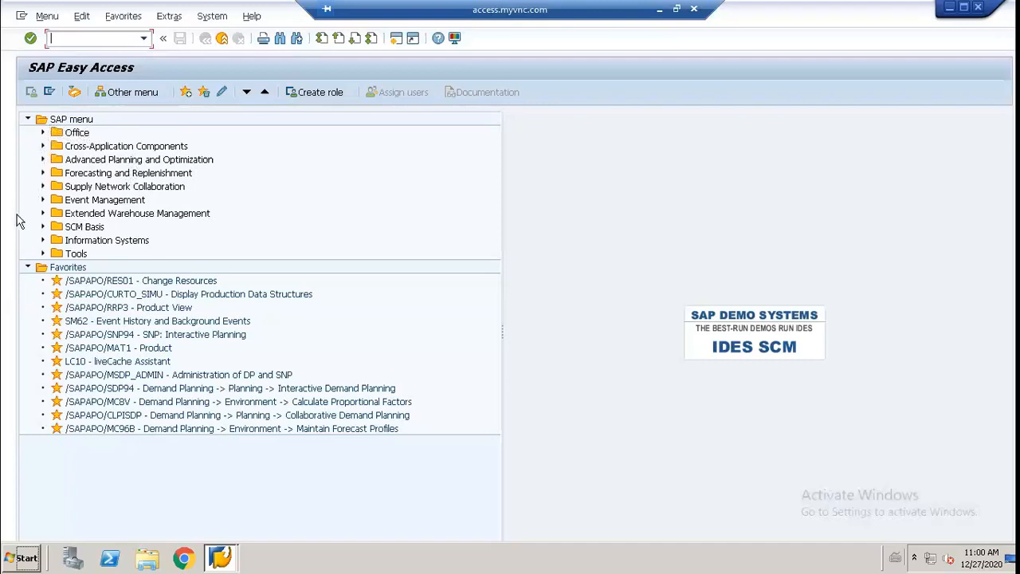
Step: Open /SAPAPO/LOC3 - Location from the Advanced Planning and Optimization master data and begin the location name with TD_
{"action": "left_click", "coordinate": [43, 159]}
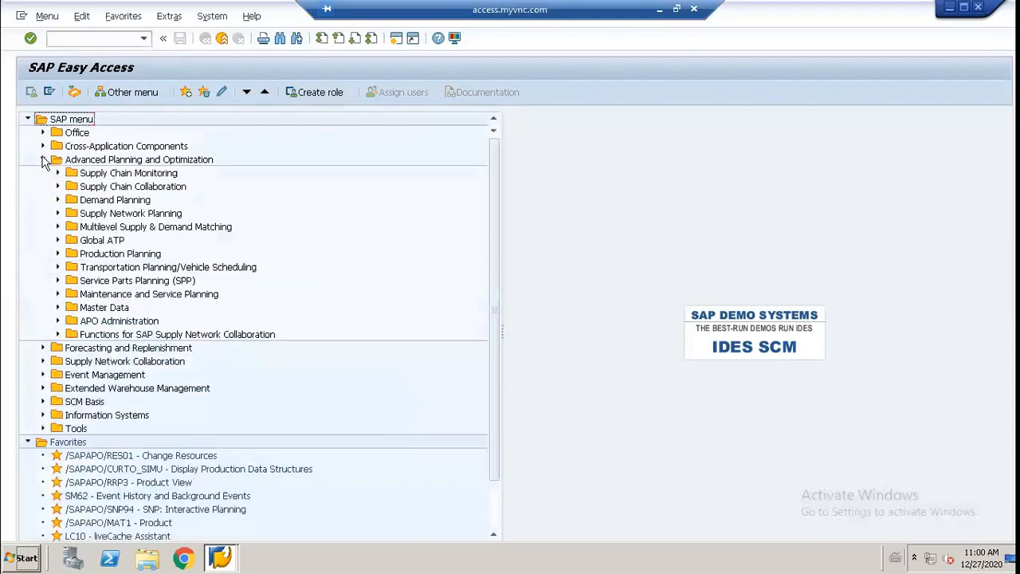
{"action": "left_click", "coordinate": [57, 308]}
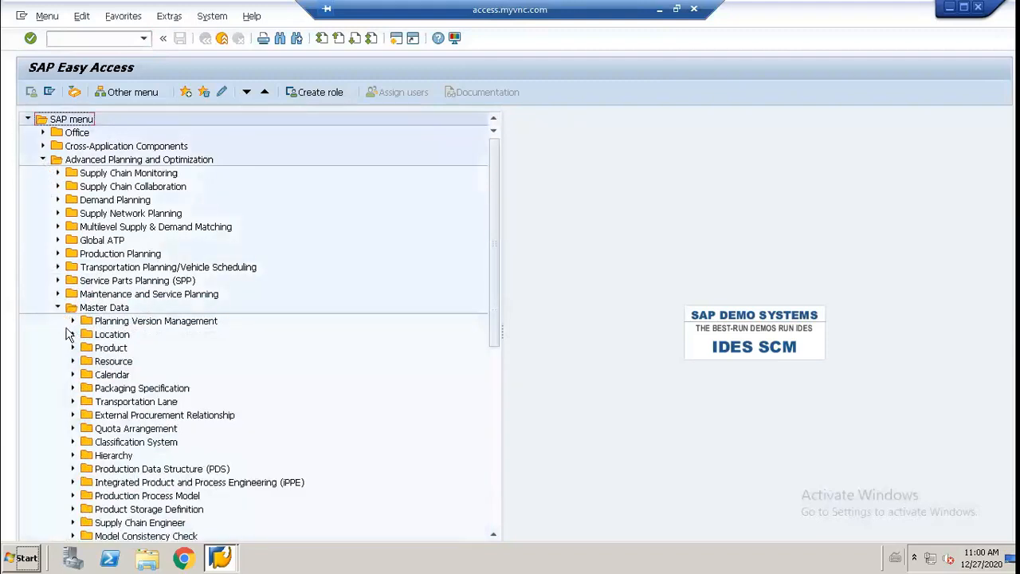
{"action": "scroll", "coordinate": [68, 334], "scroll_direction": "down", "scroll_amount": 1}
{"action": "scroll", "coordinate": [68, 334], "scroll_direction": "down", "scroll_amount": 2}
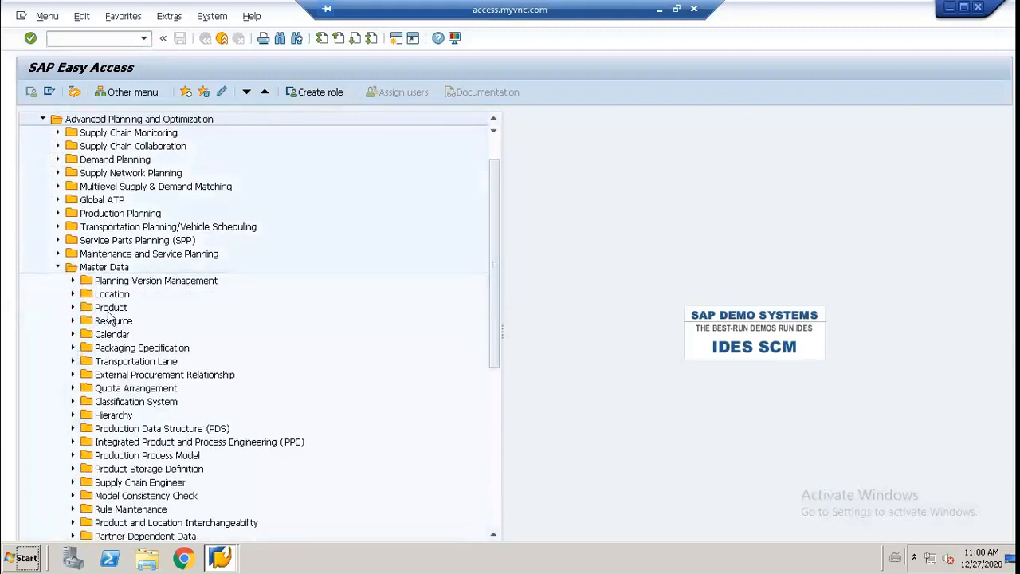
{"action": "left_click", "coordinate": [71, 294]}
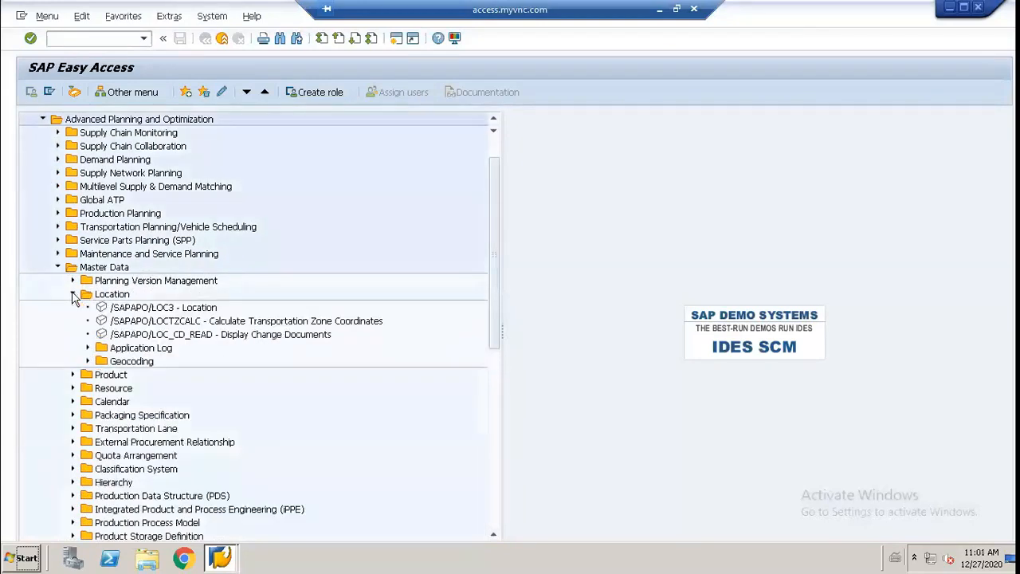
{"action": "left_click", "coordinate": [135, 311]}
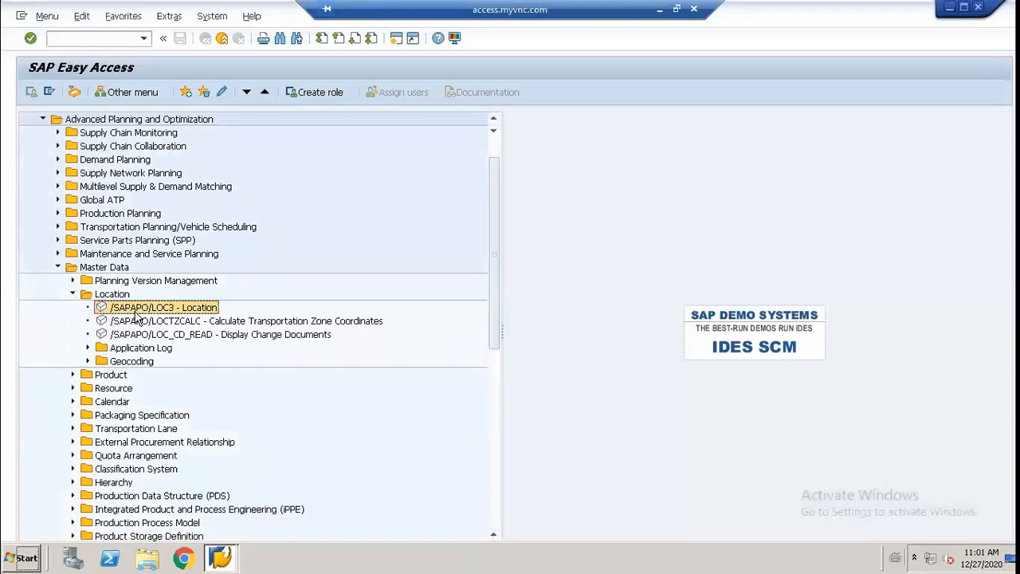
{"action": "double_click", "coordinate": [135, 312]}
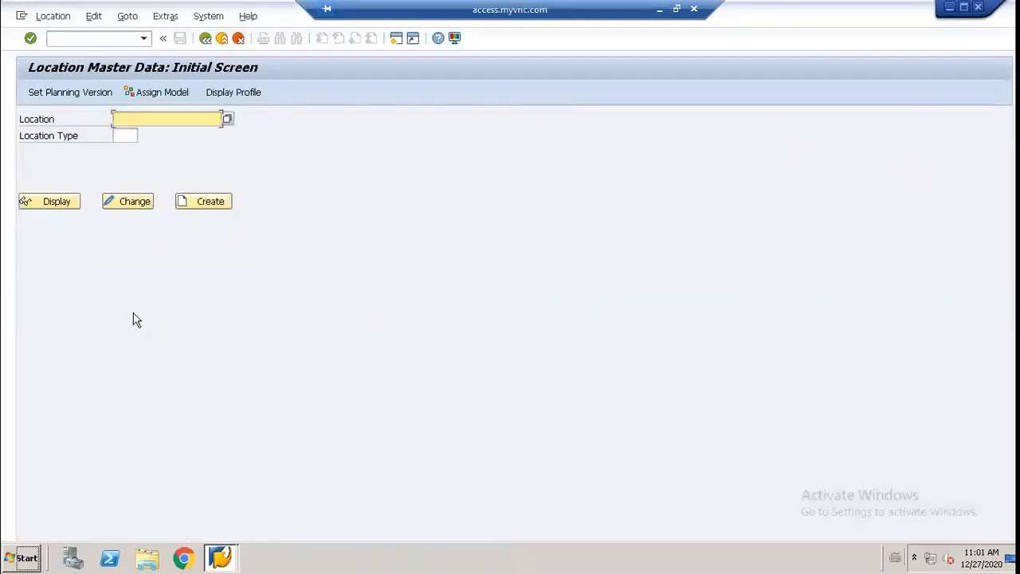
{"action": "key", "text": "BackSpace"}
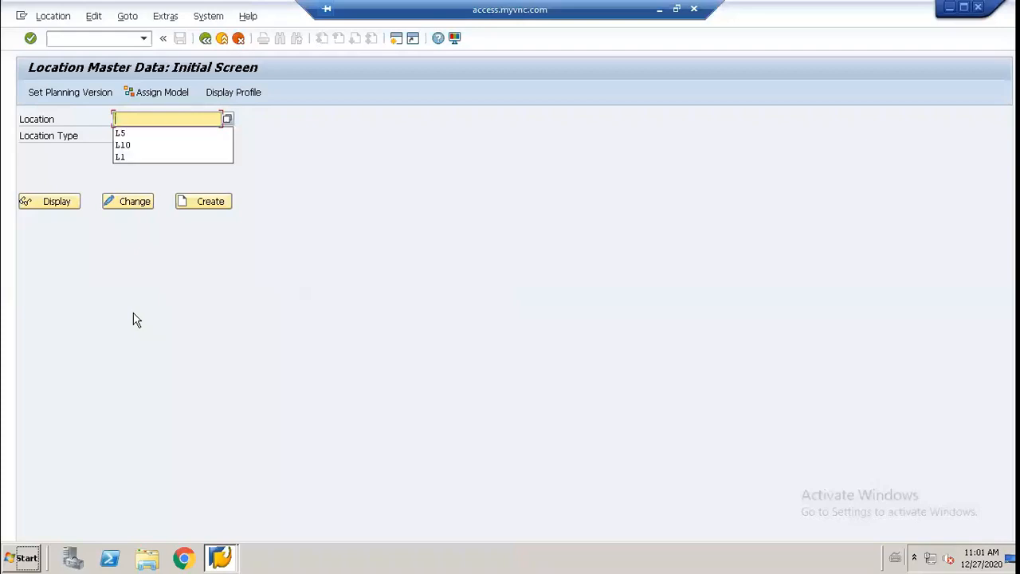
{"action": "type", "text": "TD_"}
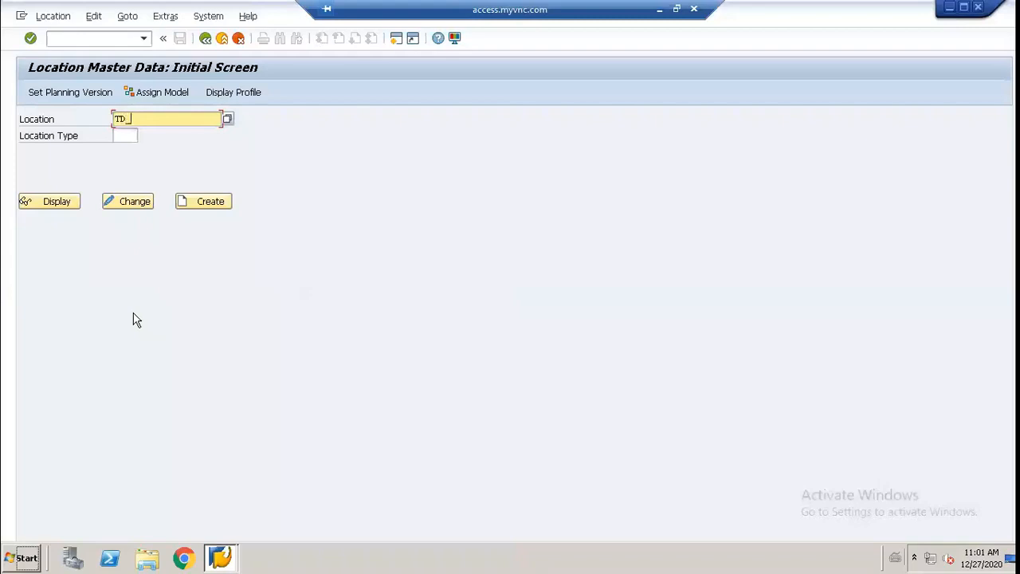
Step: Switch to the "snp product location masterdata" notes in Notepad, read down to the transportation lanes, and clear Paint from behind them
{"action": "left_click", "coordinate": [658, 12]}
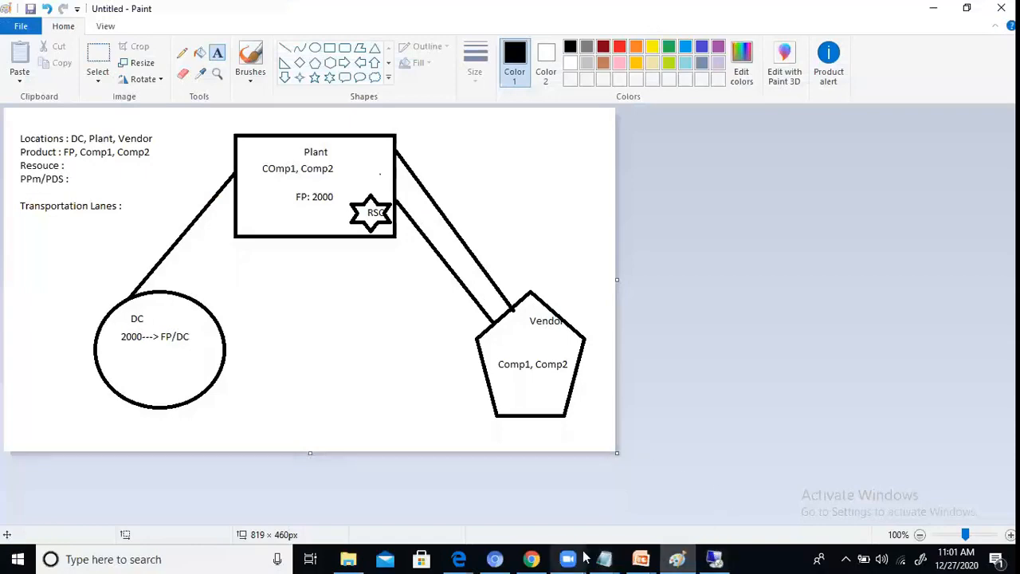
{"action": "mouse_move", "coordinate": [599, 556]}
{"action": "left_click", "coordinate": [544, 482]}
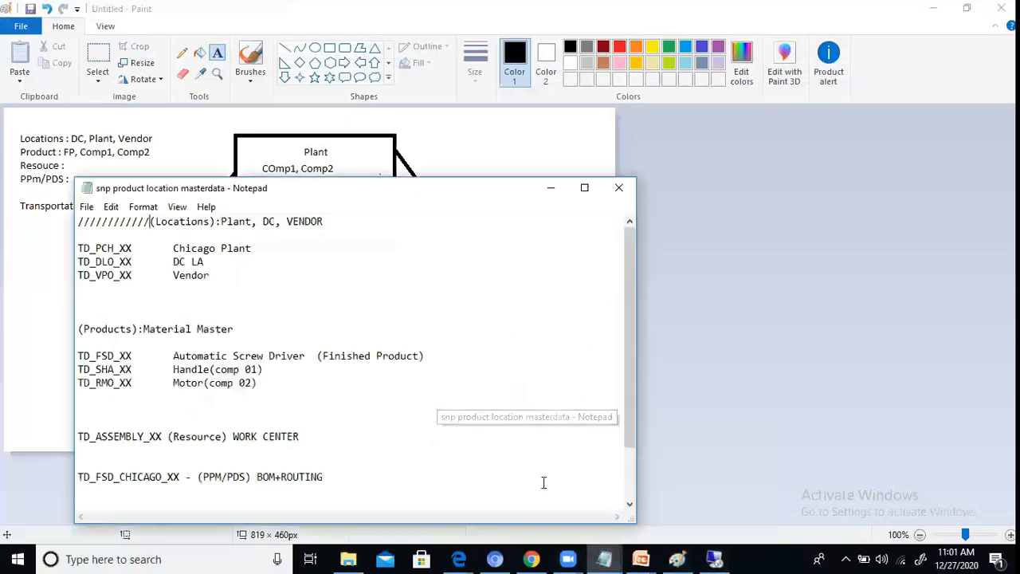
{"action": "scroll", "coordinate": [412, 335], "scroll_direction": "down", "scroll_amount": 2}
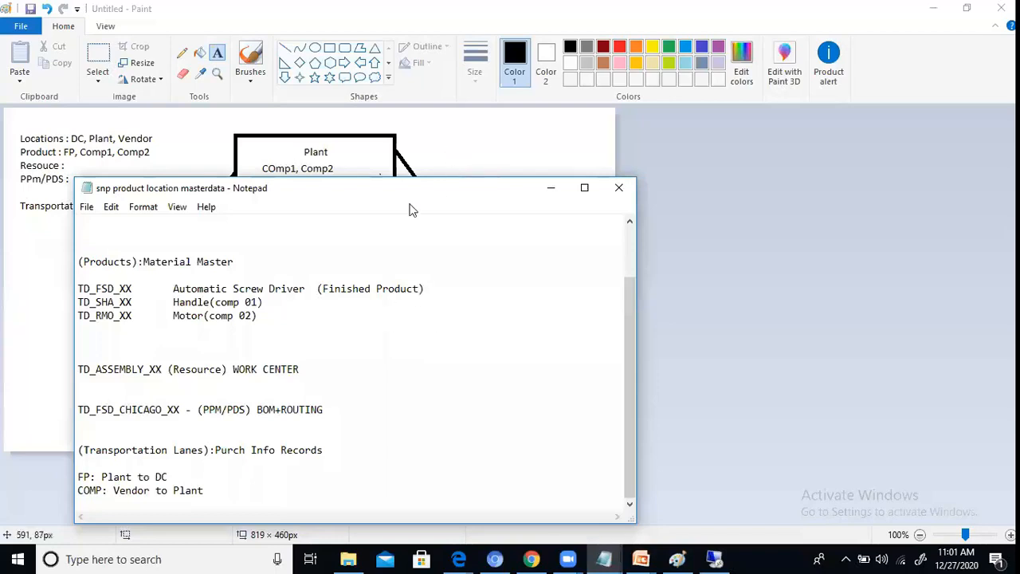
{"action": "left_click", "coordinate": [932, 8]}
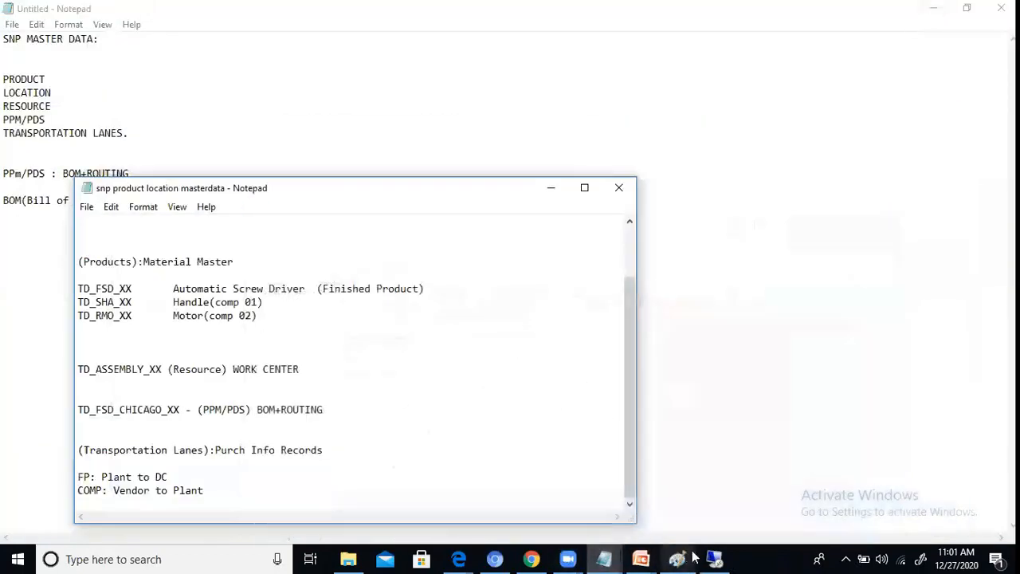
{"action": "mouse_move", "coordinate": [604, 558]}
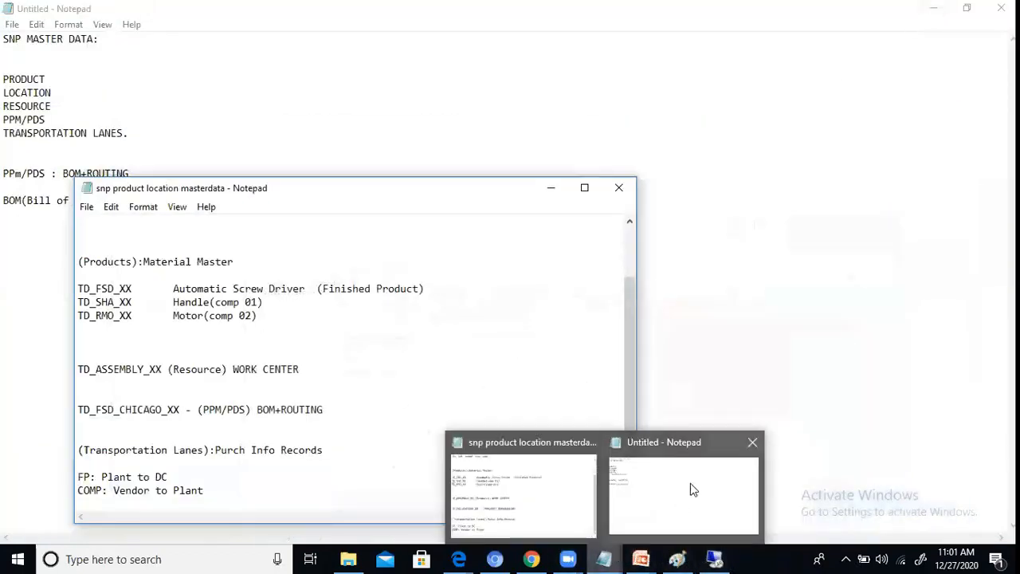
{"action": "left_click", "coordinate": [691, 488]}
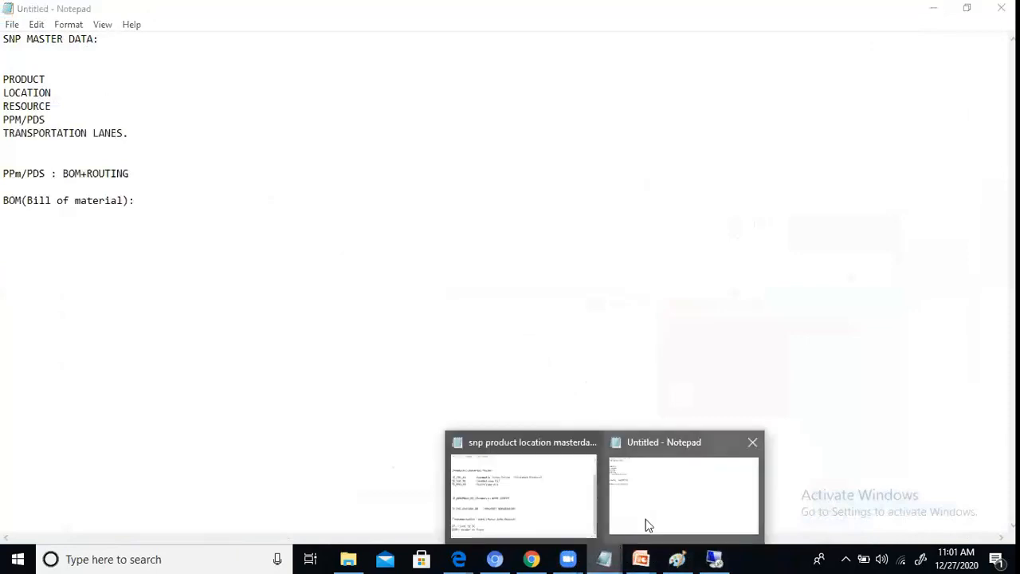
{"action": "left_click", "coordinate": [645, 519]}
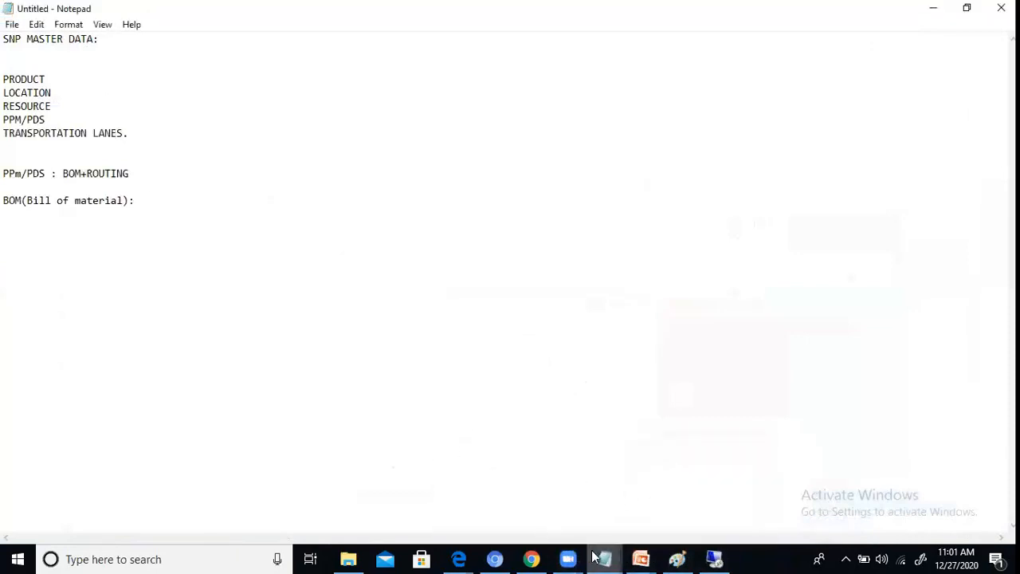
{"action": "left_click", "coordinate": [559, 522]}
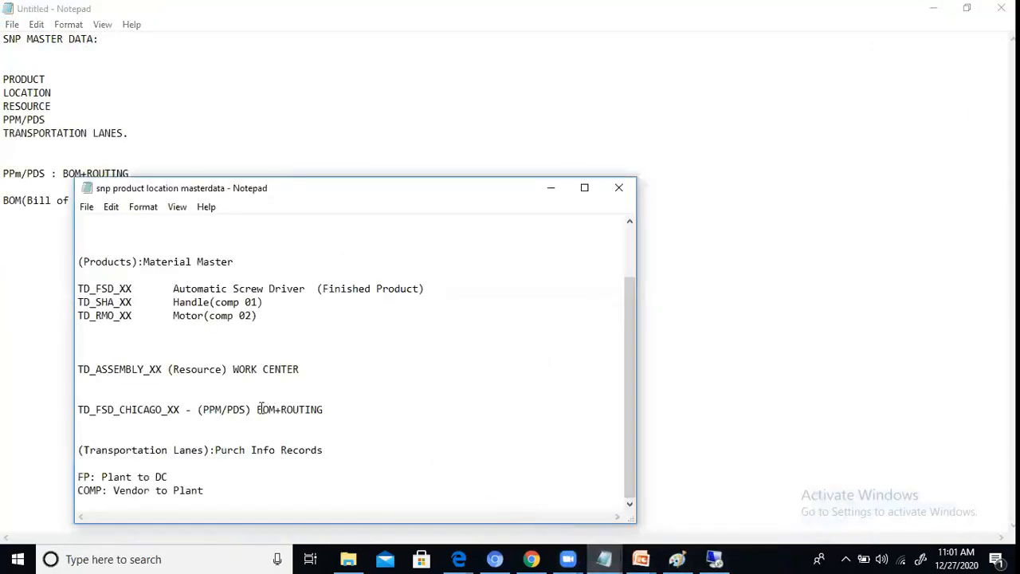
Step: Review the location, product, resource and PPM/PDS codes in the notes and highlight the Chicago Plant code TD_PCH_XX
{"action": "scroll", "coordinate": [261, 408], "scroll_direction": "up", "scroll_amount": 2}
{"action": "scroll", "coordinate": [261, 408], "scroll_direction": "down", "scroll_amount": 1}
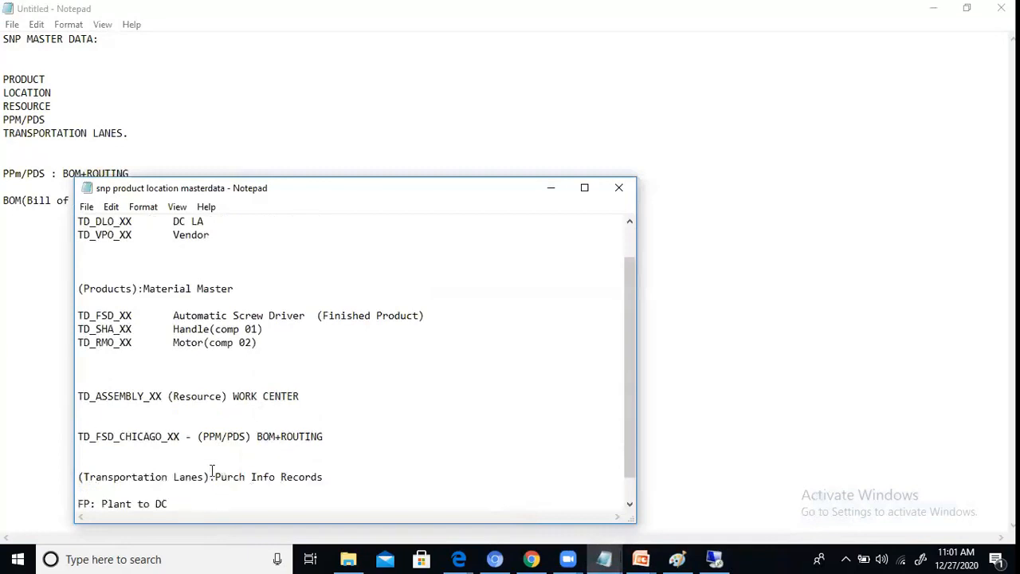
{"action": "scroll", "coordinate": [258, 395], "scroll_direction": "up", "scroll_amount": 1}
{"action": "scroll", "coordinate": [257, 396], "scroll_direction": "down", "scroll_amount": 1}
{"action": "scroll", "coordinate": [257, 396], "scroll_direction": "up", "scroll_amount": 1}
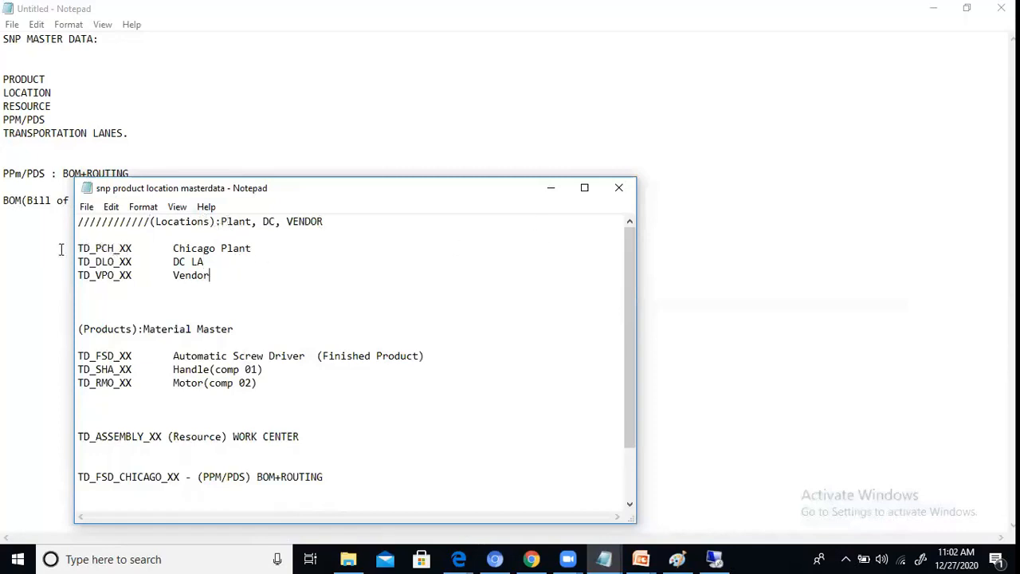
{"action": "left_click_drag", "start_coordinate": [78, 248], "coordinate": [133, 248]}
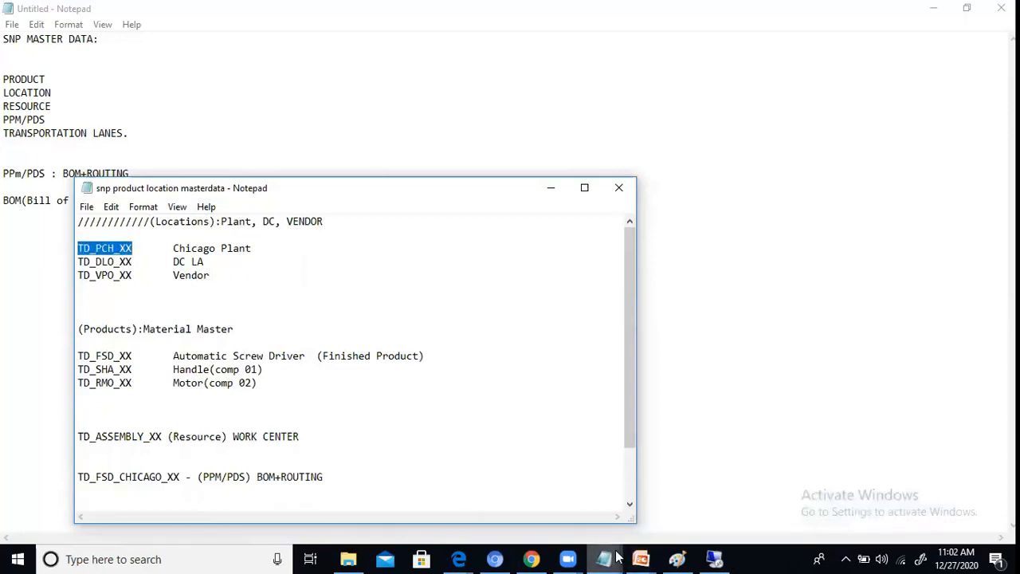
Step: Return to the SAP remote session and enter TD_PCH_UP as the location
{"action": "left_click", "coordinate": [713, 558]}
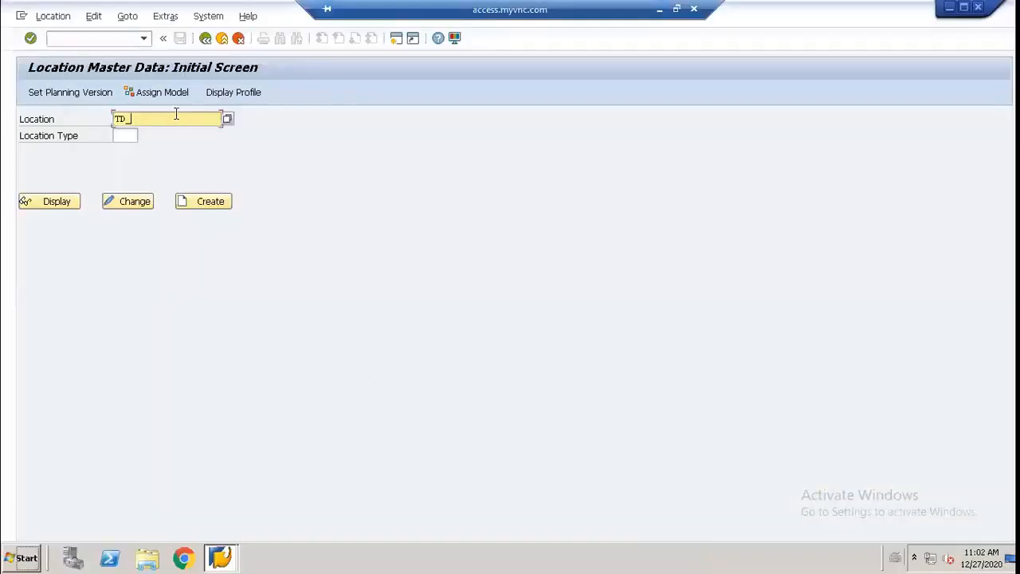
{"action": "key", "text": "BackSpace"}
{"action": "key", "text": "BackSpace"}
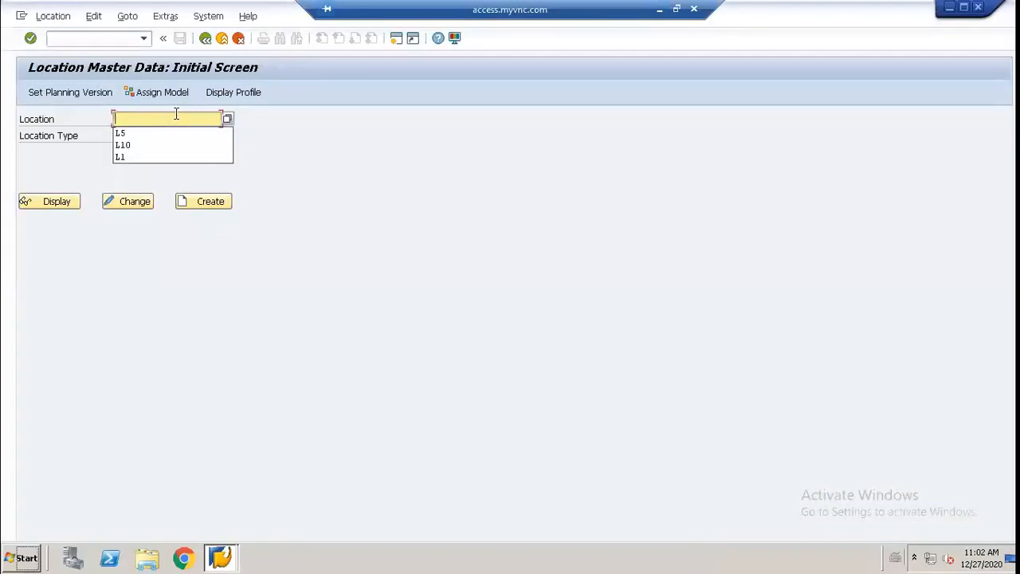
{"action": "type", "text": "TD"}
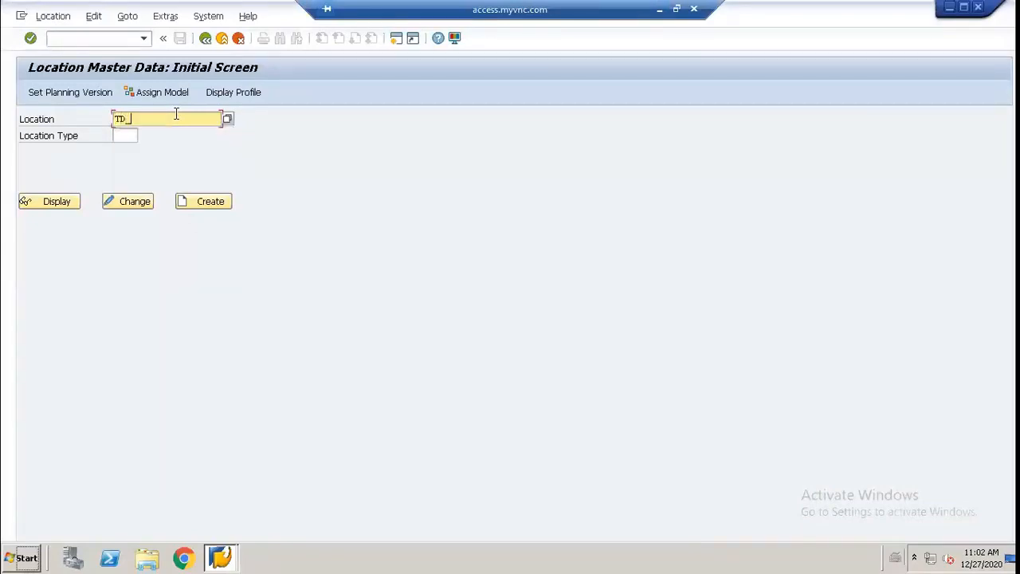
{"action": "type", "text": "_PCH/_UP"}
{"action": "key", "text": "BackSpace"}
{"action": "key", "text": "BackSpace"}
{"action": "key", "text": "BackSpace"}
{"action": "key", "text": "BackSpace"}
Step: Show the Plant in the Paint supply network drawing and switch back to the SAP location screen
{"action": "left_click", "coordinate": [659, 16]}
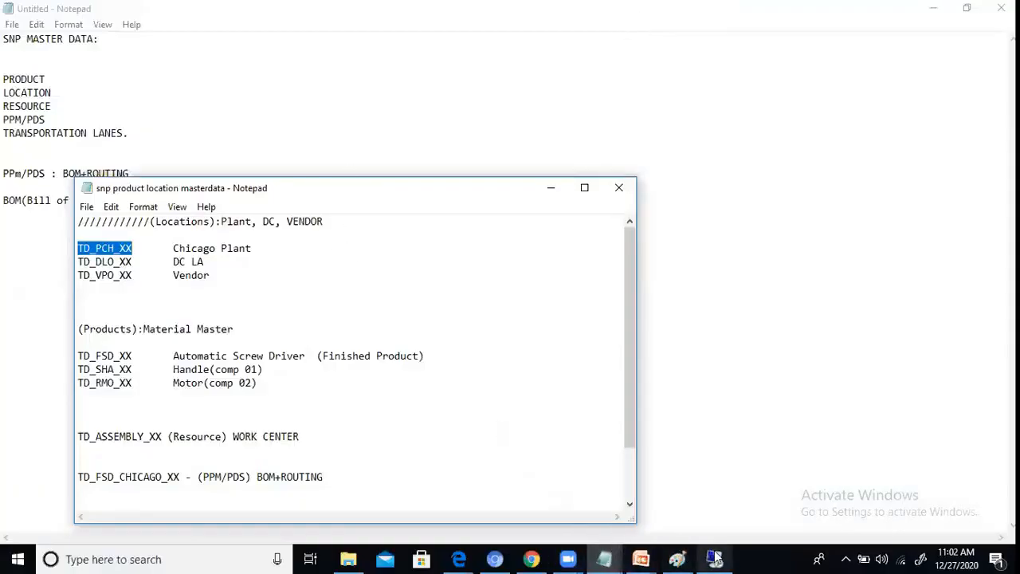
{"action": "left_click", "coordinate": [676, 559]}
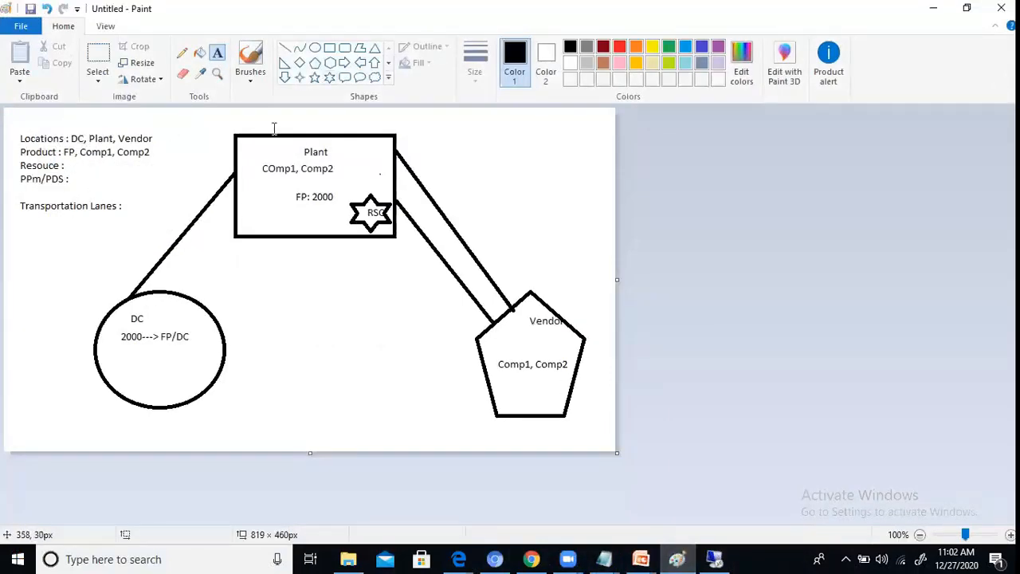
{"action": "left_click", "coordinate": [297, 154]}
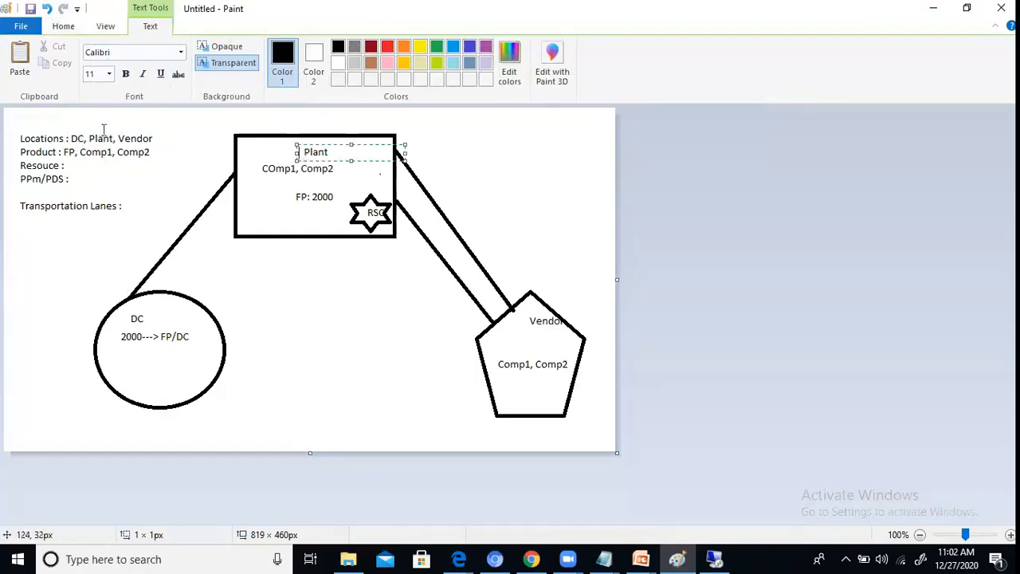
{"action": "left_click", "coordinate": [713, 558]}
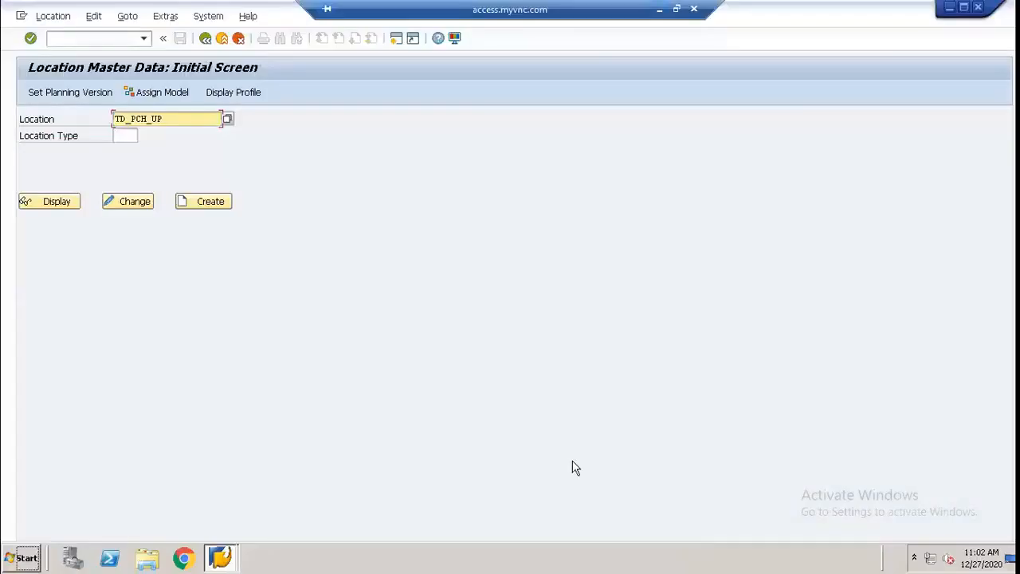
{"action": "left_click", "coordinate": [126, 136]}
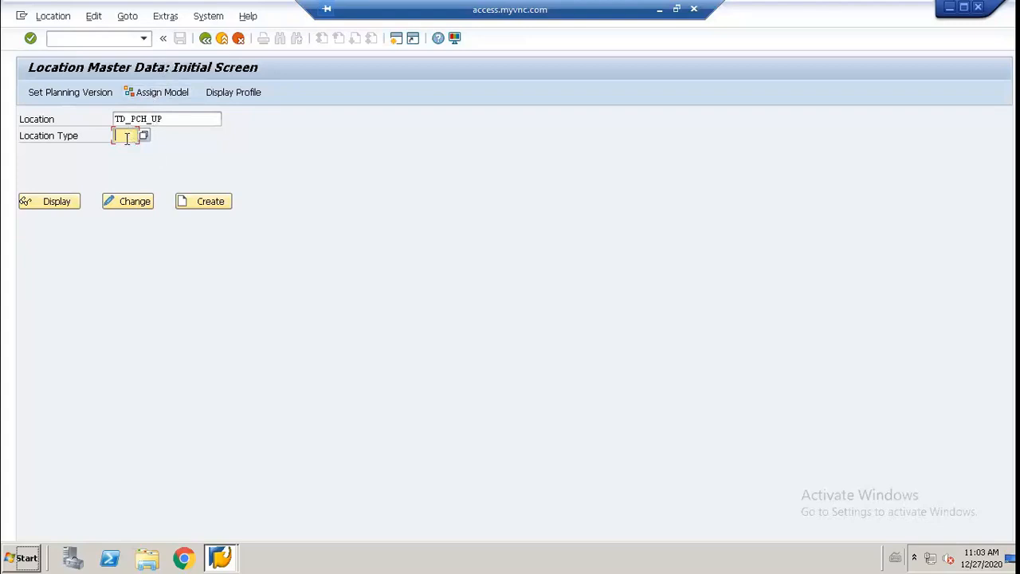
{"action": "type", "text": "////"}
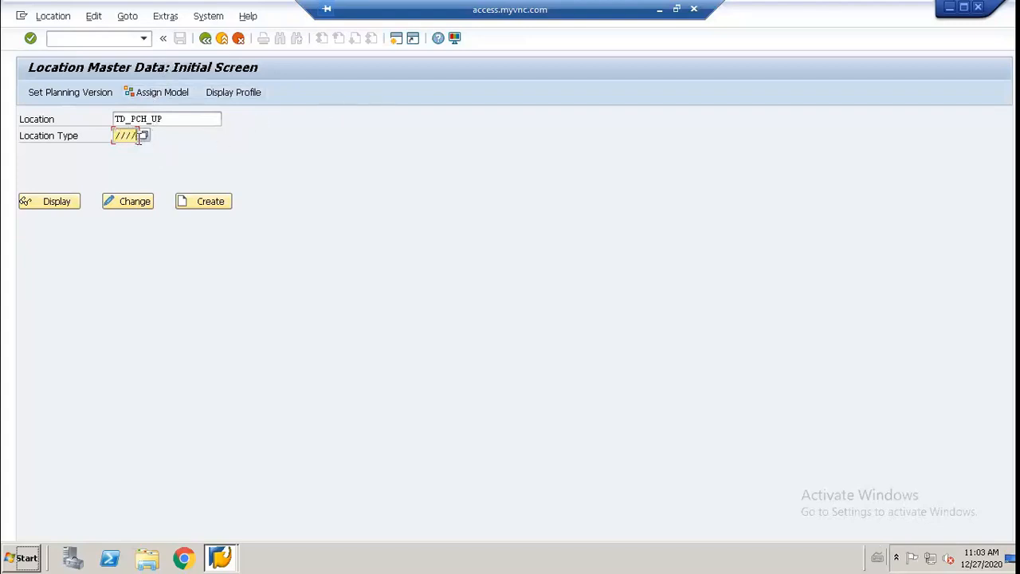
{"action": "key", "text": "BackSpace"}
{"action": "key", "text": "BackSpace"}
{"action": "key", "text": "BackSpace"}
Step: Look through the possible location types, choose 1001 Production Plant, and start creating location TD_PCH_UP
{"action": "left_click", "coordinate": [144, 137]}
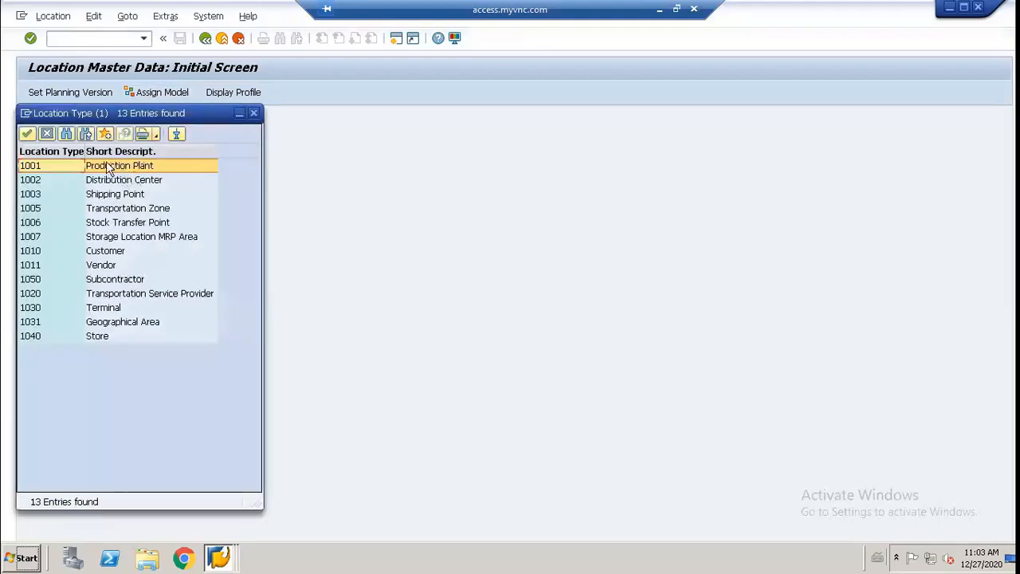
{"action": "left_click", "coordinate": [126, 181]}
{"action": "left_click", "coordinate": [126, 197]}
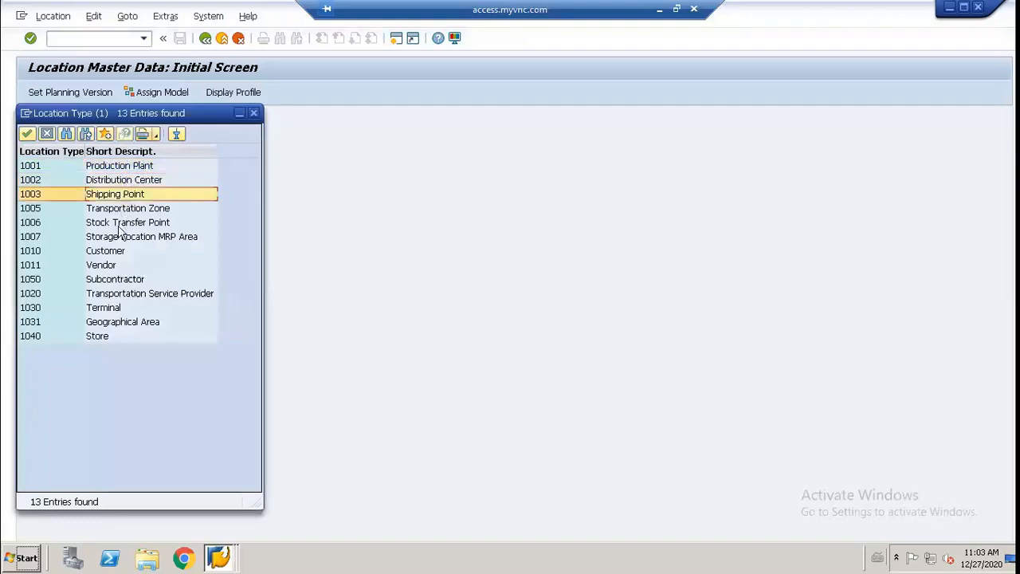
{"action": "left_click", "coordinate": [102, 252]}
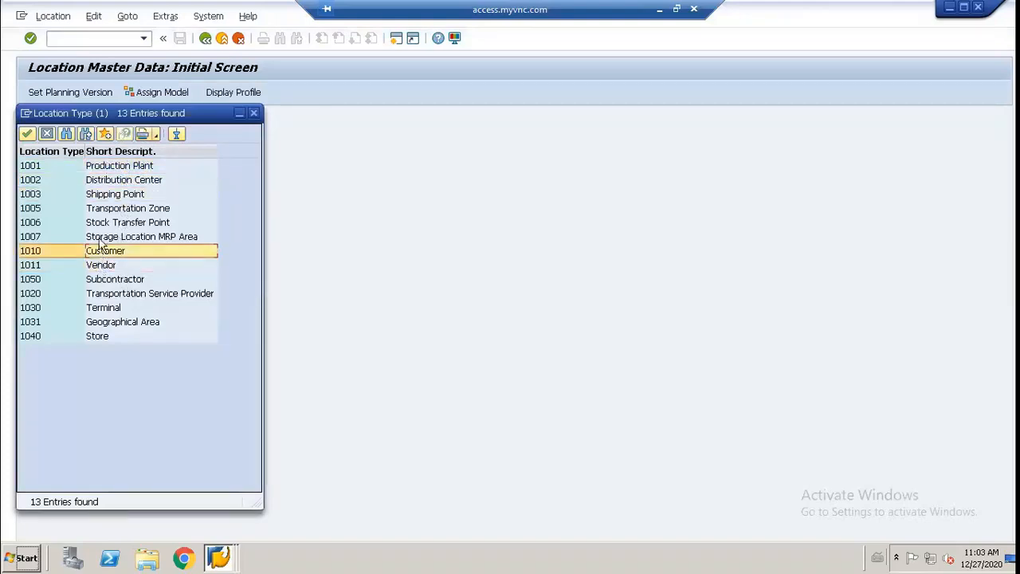
{"action": "left_click_drag", "start_coordinate": [94, 113], "coordinate": [340, 136]}
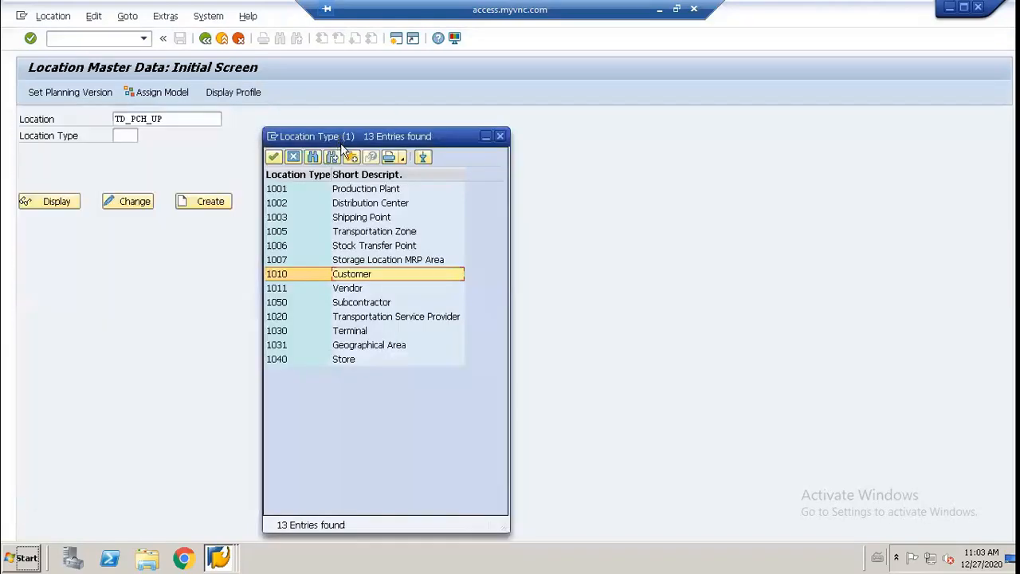
{"action": "left_click", "coordinate": [353, 196]}
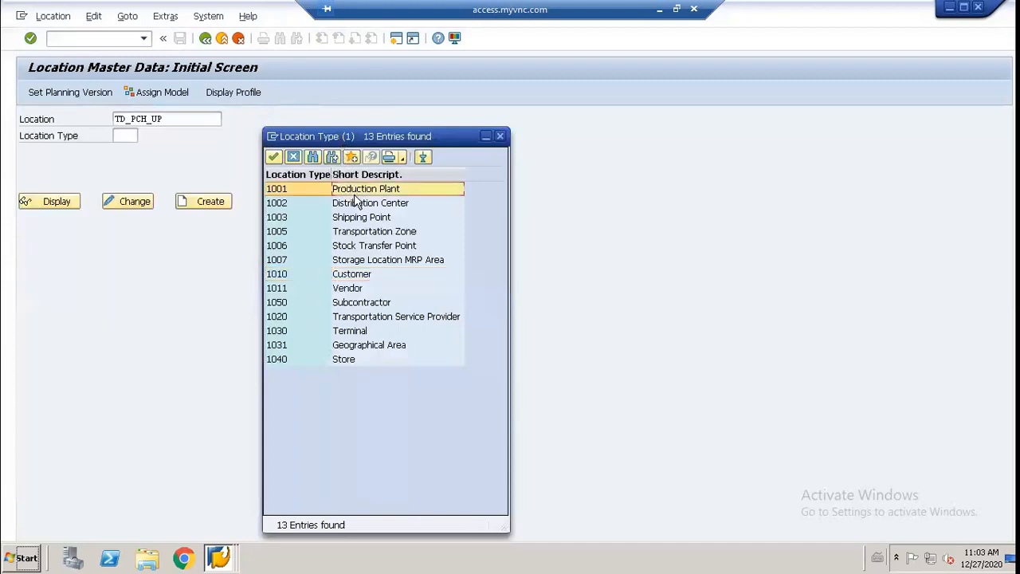
{"action": "double_click", "coordinate": [354, 197]}
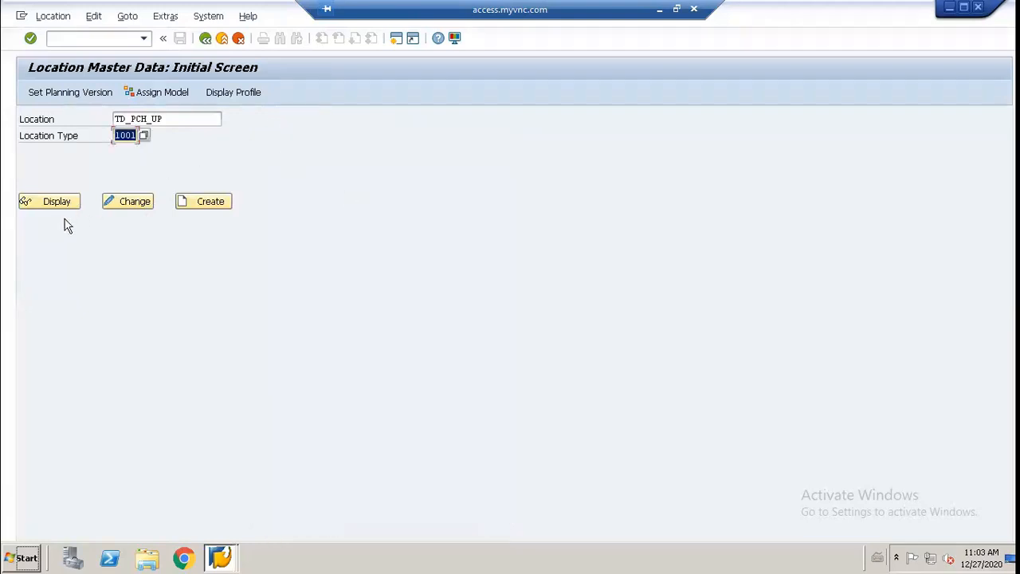
{"action": "left_click", "coordinate": [204, 201]}
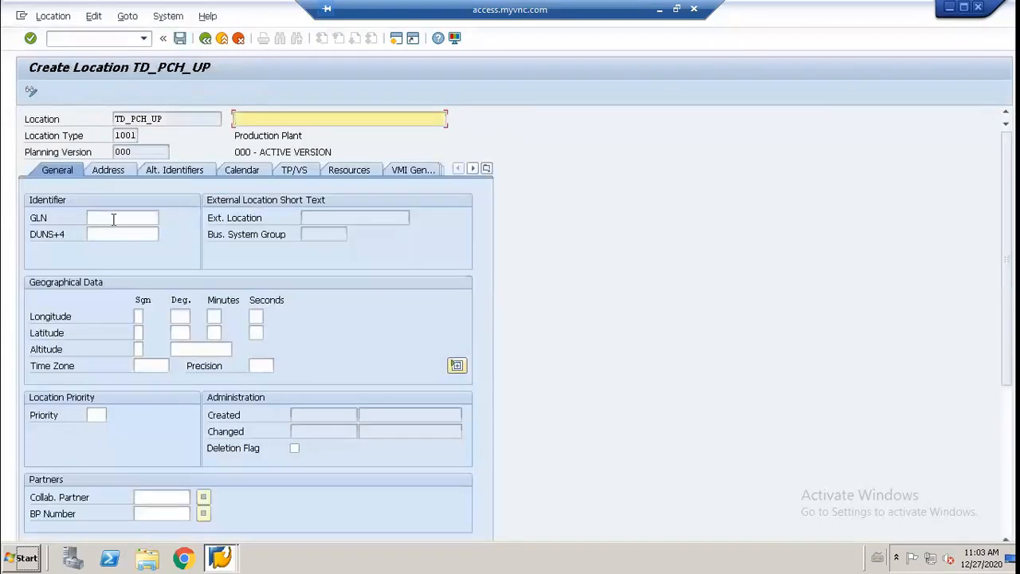
Step: Set the time zone of location TD_PCH_UP to UTC in its general geographical data
{"action": "left_click", "coordinate": [153, 366]}
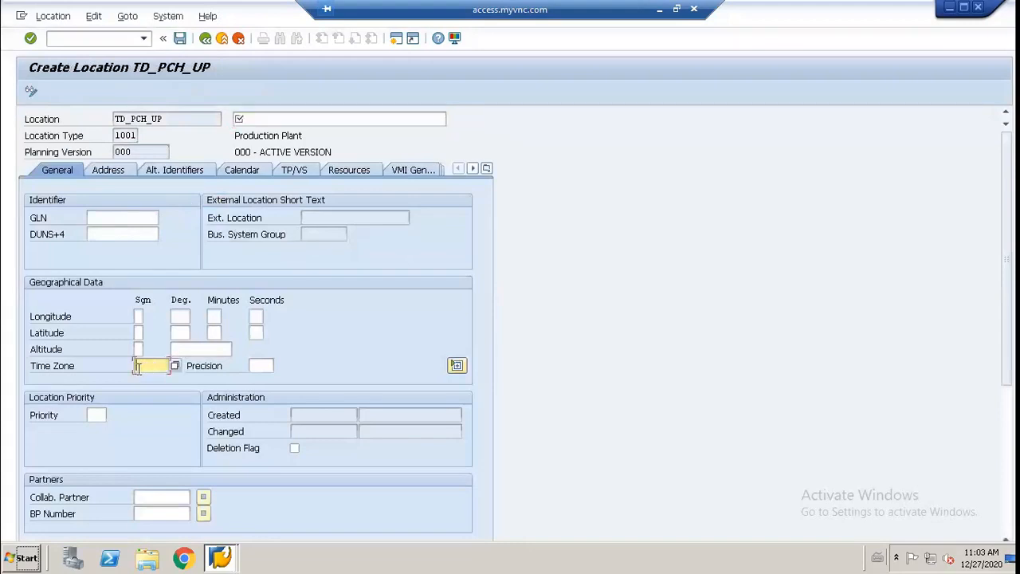
{"action": "type", "text": "UTC"}
{"action": "scroll", "coordinate": [187, 384], "scroll_direction": "down", "scroll_amount": 3}
{"action": "scroll", "coordinate": [187, 385], "scroll_direction": "up", "scroll_amount": 3}
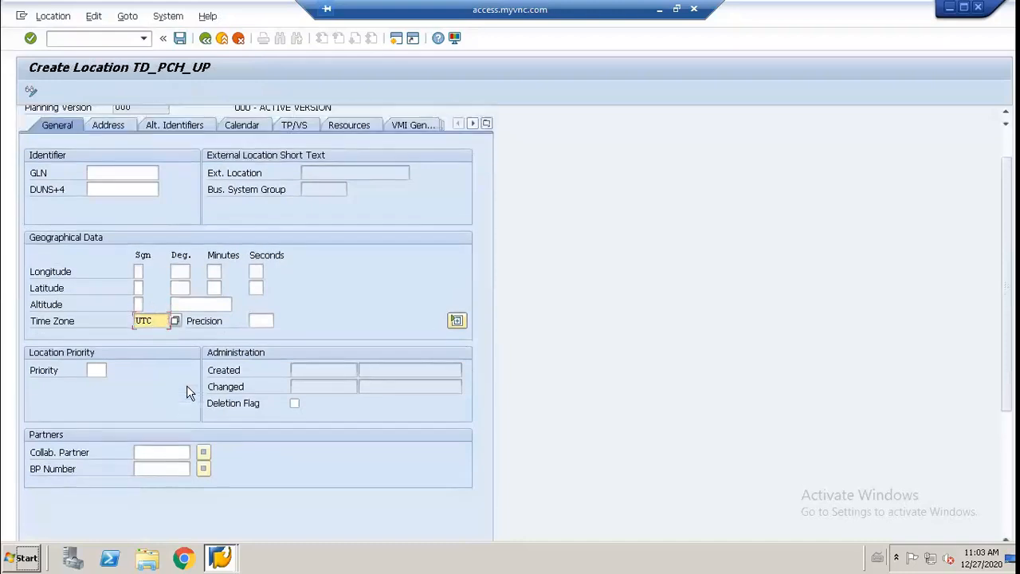
{"action": "key", "text": "Return"}
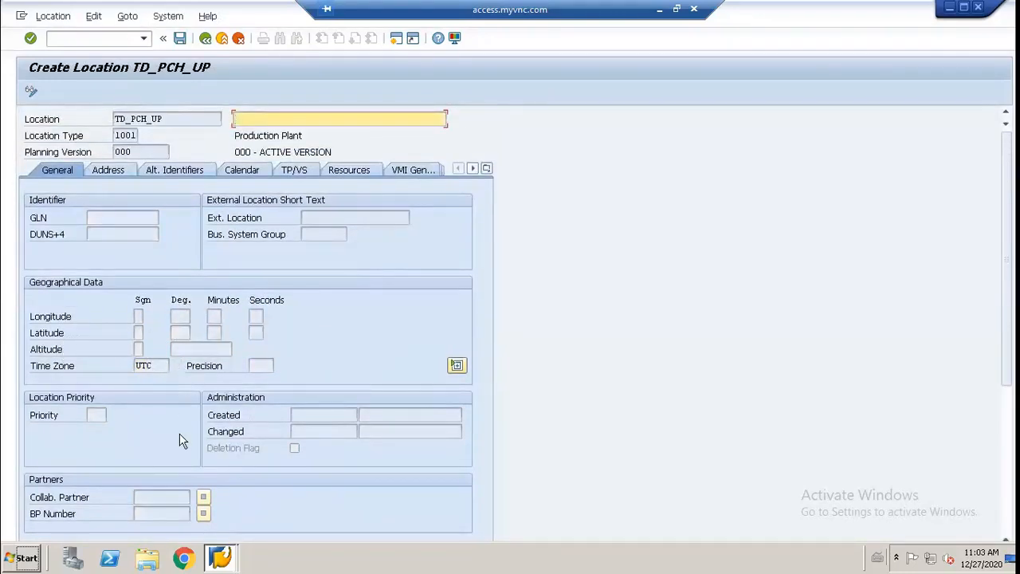
Step: Enter Chicago Plant as the description of location TD_PCH_UP
{"action": "scroll", "coordinate": [175, 443], "scroll_direction": "down", "scroll_amount": 5}
{"action": "scroll", "coordinate": [172, 443], "scroll_direction": "up", "scroll_amount": 3}
{"action": "scroll", "coordinate": [176, 431], "scroll_direction": "up", "scroll_amount": 2}
{"action": "type", "text": "Cha"}
{"action": "key", "text": "BackSpace"}
{"action": "key", "text": "BackSpace"}
{"action": "type", "text": "hicag/o Plant"}
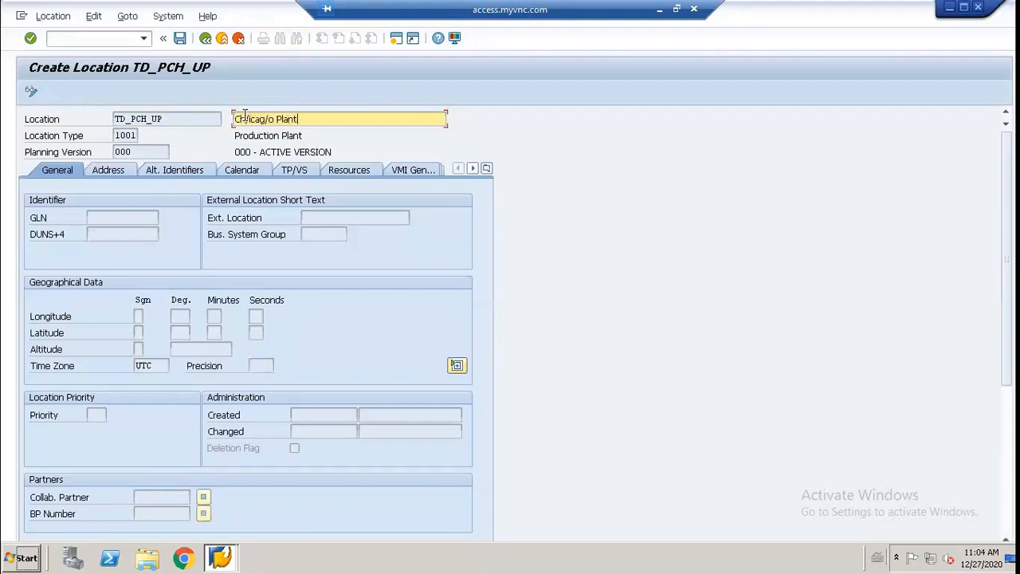
{"action": "key", "text": "Left"}
{"action": "key", "text": "Left"}
{"action": "key", "text": "Left"}
{"action": "key", "text": "Left"}
{"action": "key", "text": "Left"}
{"action": "key", "text": "Left"}
{"action": "key", "text": "Left"}
{"action": "key", "text": "Left"}
{"action": "key", "text": "Delete"}
{"action": "key", "text": "Delete"}
Step: Set the country to us in the location's street address and review the remaining address fields
{"action": "left_click", "coordinate": [104, 172]}
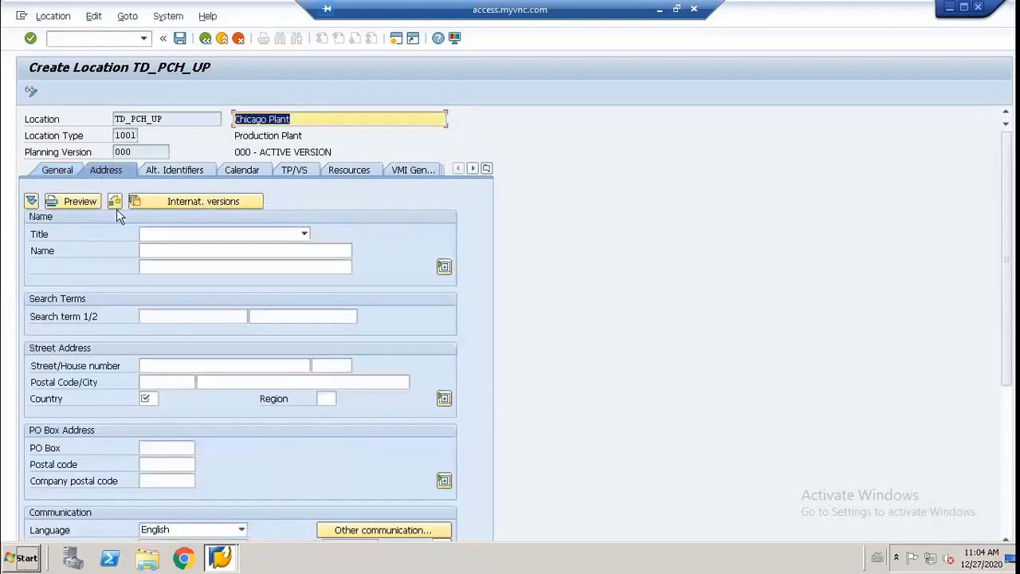
{"action": "scroll", "coordinate": [149, 335], "scroll_direction": "down", "scroll_amount": 1}
{"action": "left_click", "coordinate": [151, 386]}
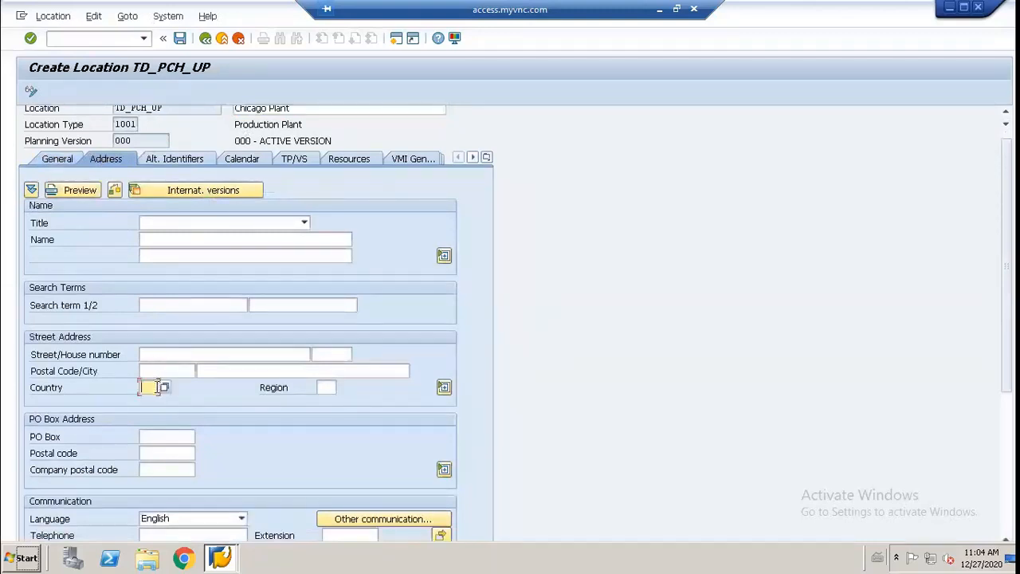
{"action": "type", "text": "us"}
{"action": "scroll", "coordinate": [183, 359], "scroll_direction": "down", "scroll_amount": 3}
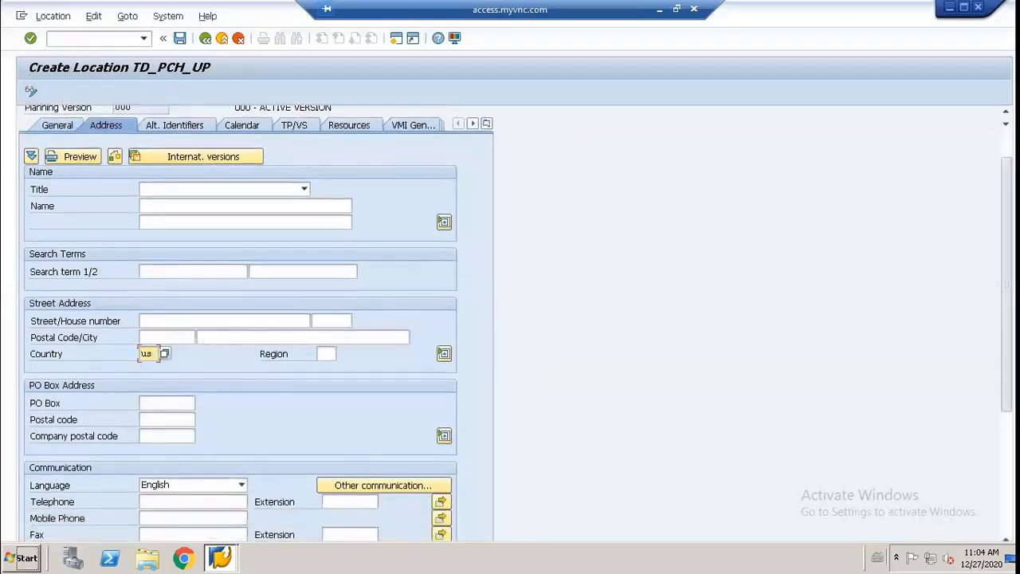
{"action": "scroll", "coordinate": [1005, 287], "scroll_direction": "down", "scroll_amount": 15}
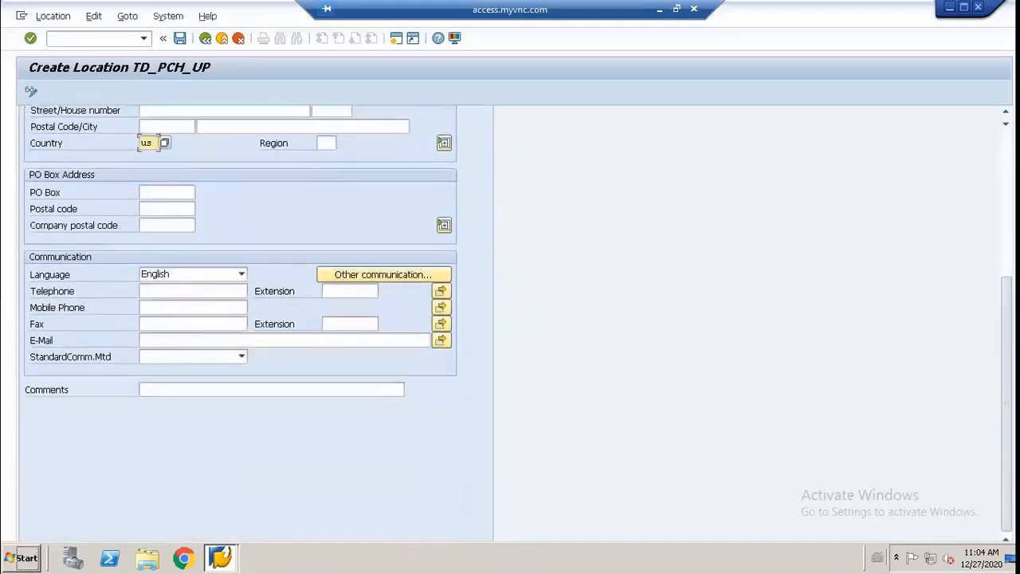
{"action": "scroll", "coordinate": [359, 118], "scroll_direction": "up", "scroll_amount": 15}
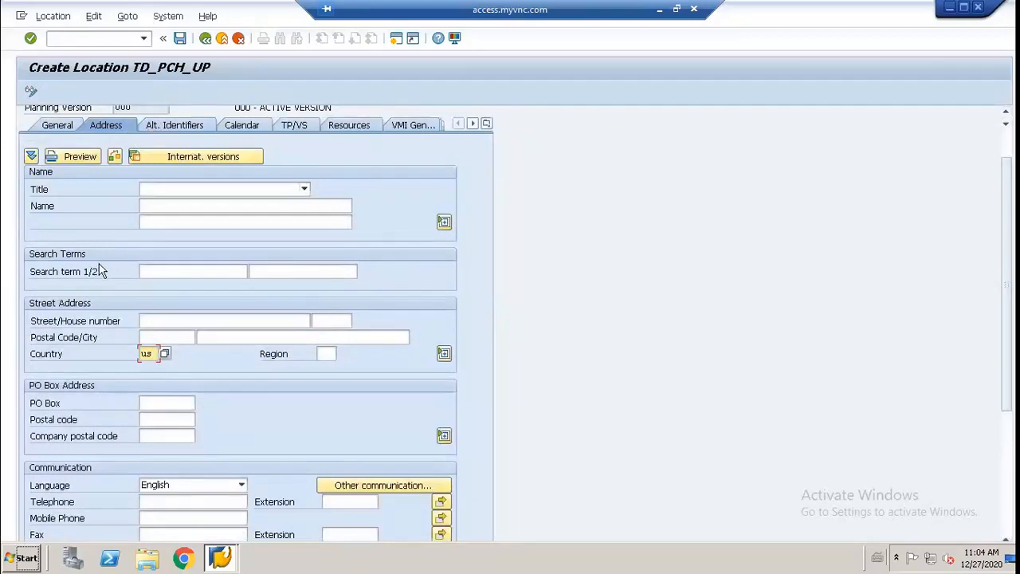
{"action": "scroll", "coordinate": [104, 266], "scroll_direction": "up", "scroll_amount": 1}
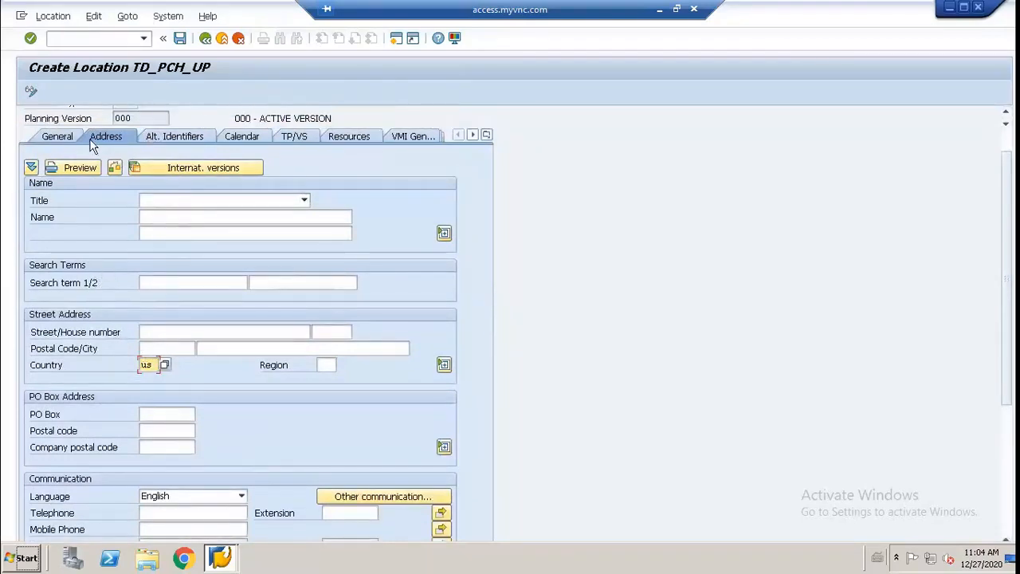
Step: Show the location's alternative identifier type and alternative ID fields
{"action": "left_click", "coordinate": [167, 137]}
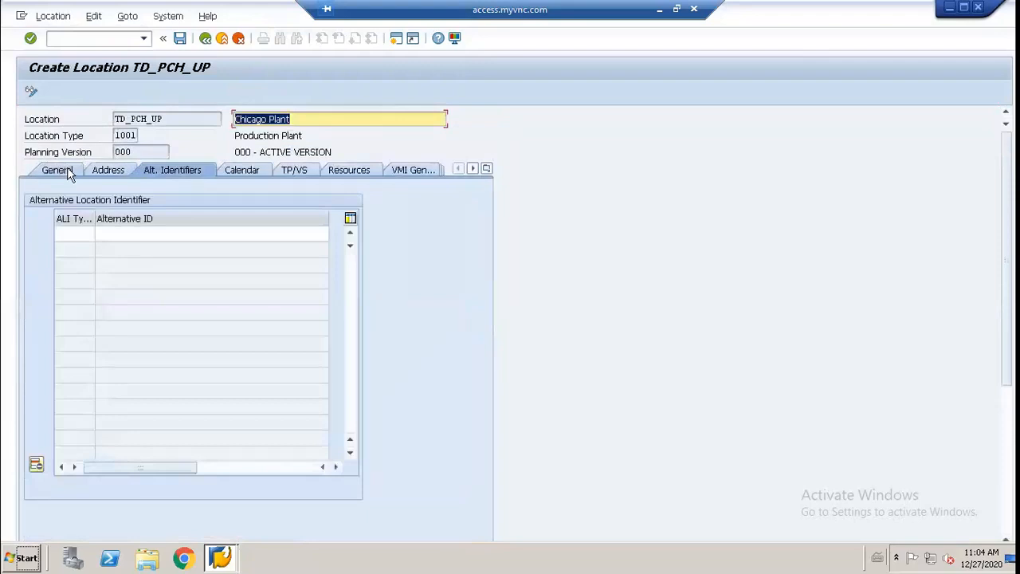
{"action": "left_click", "coordinate": [82, 232]}
{"action": "left_click", "coordinate": [141, 235]}
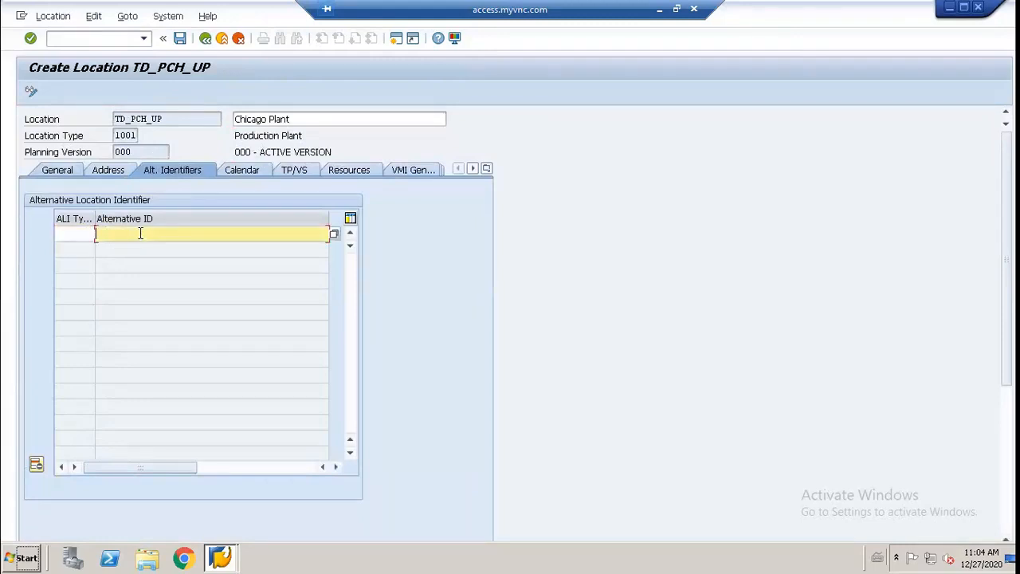
Step: Look through the time streams available for the location's production calendar and close the list
{"action": "left_click", "coordinate": [241, 170]}
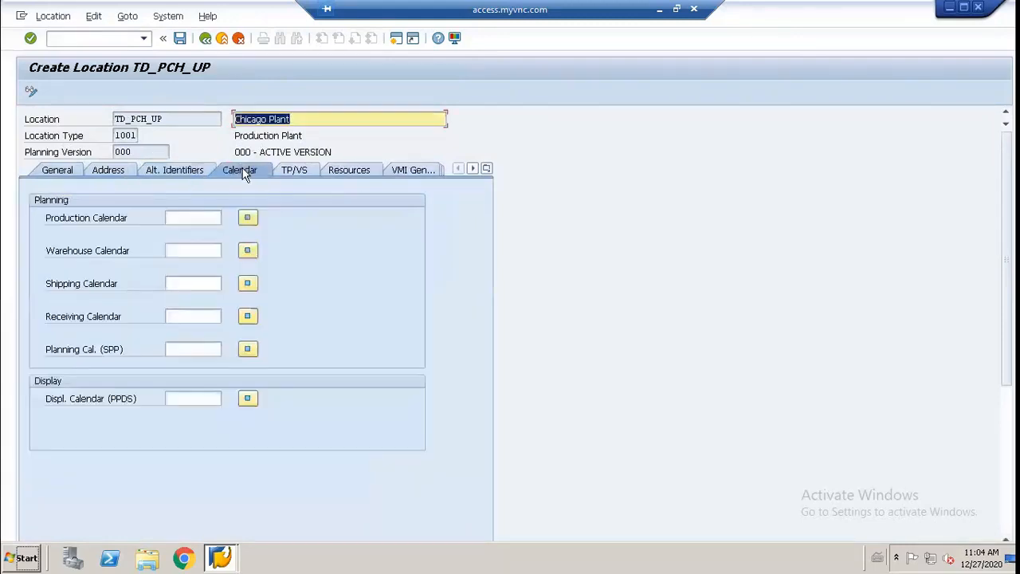
{"action": "left_click", "coordinate": [200, 217]}
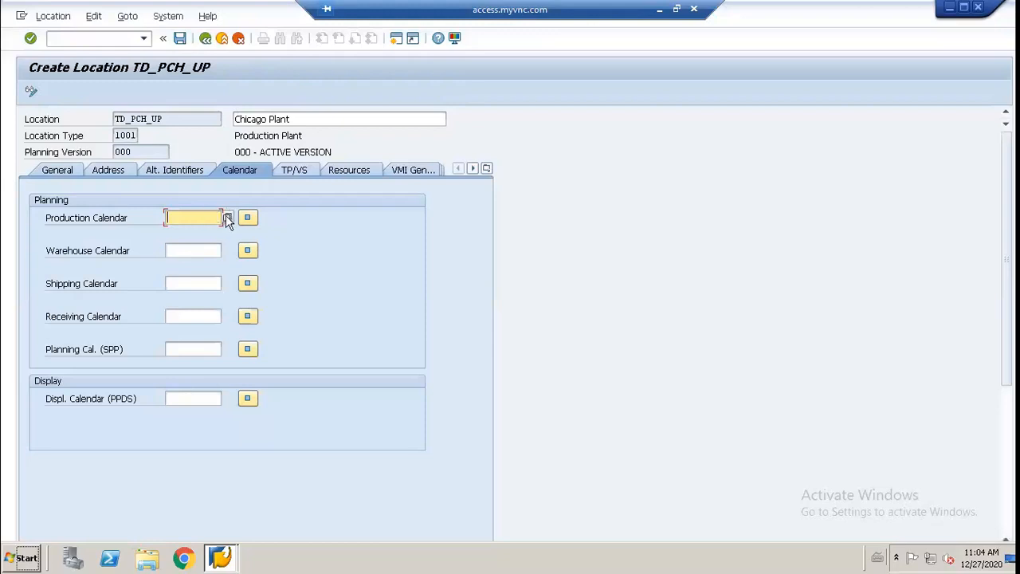
{"action": "left_click", "coordinate": [227, 216]}
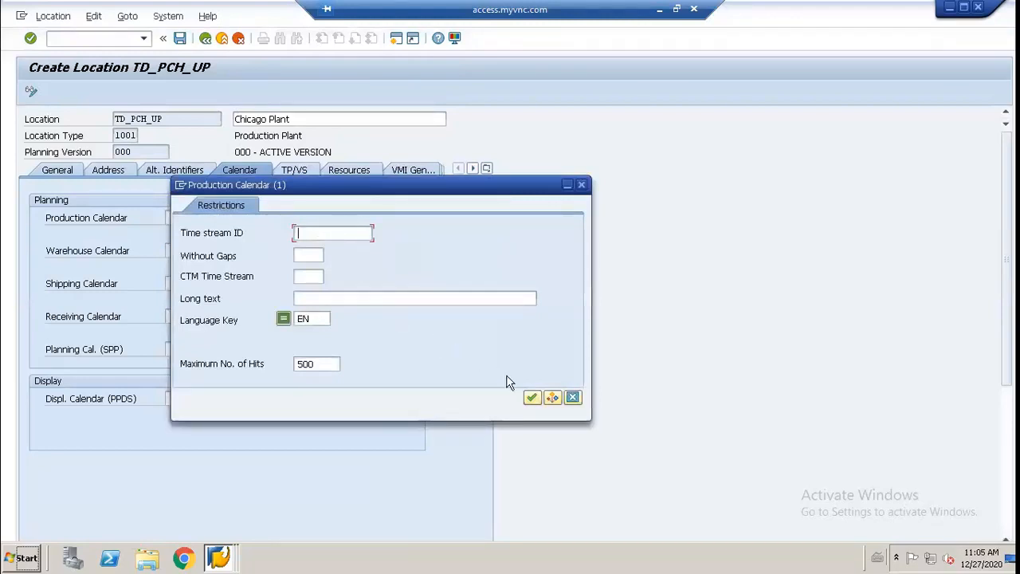
{"action": "left_click", "coordinate": [531, 397]}
{"action": "scroll", "coordinate": [403, 243], "scroll_direction": "down", "scroll_amount": 4}
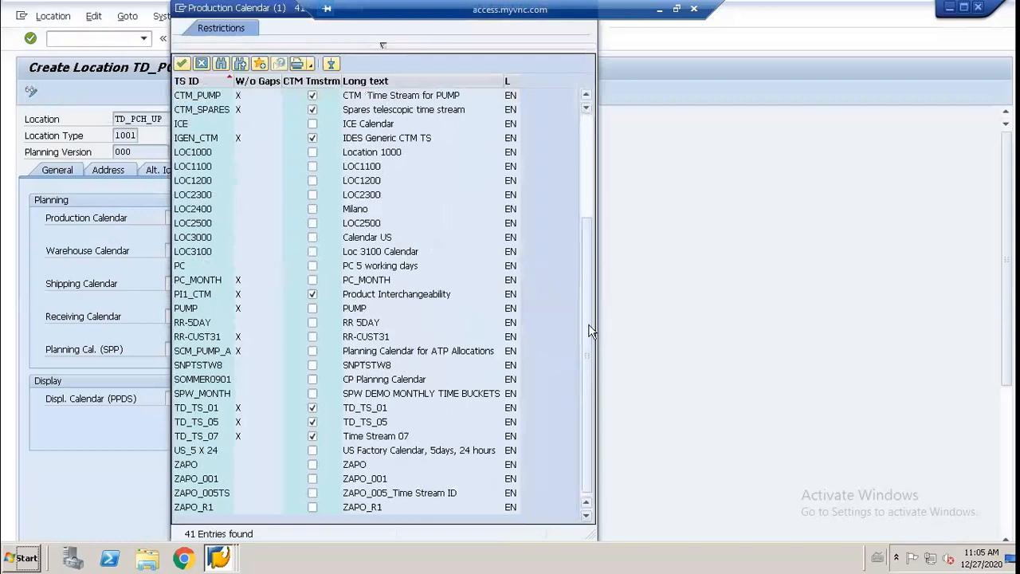
{"action": "scroll", "coordinate": [560, 148], "scroll_direction": "up", "scroll_amount": 4}
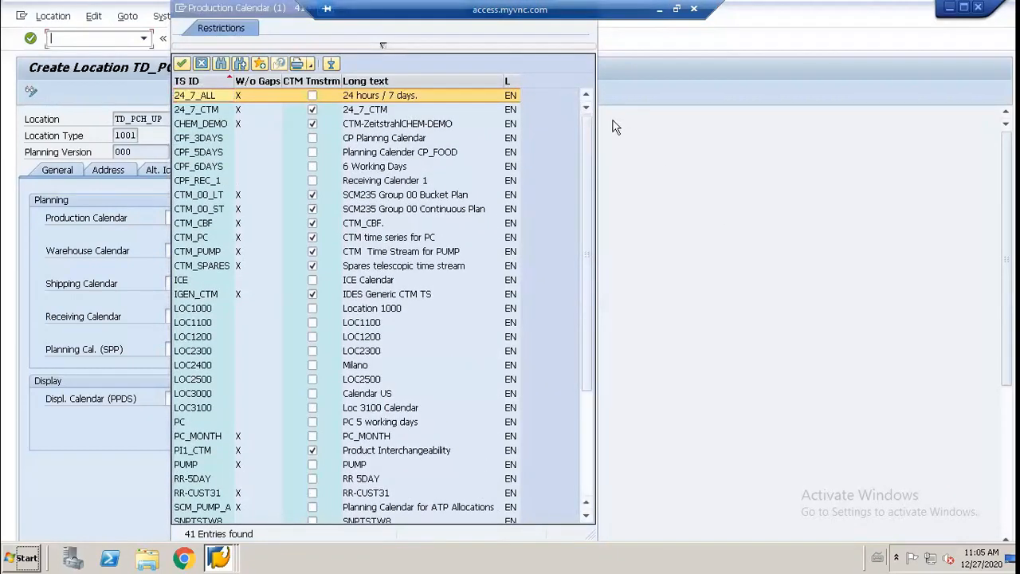
{"action": "left_click_drag", "start_coordinate": [236, 8], "coordinate": [236, 48]}
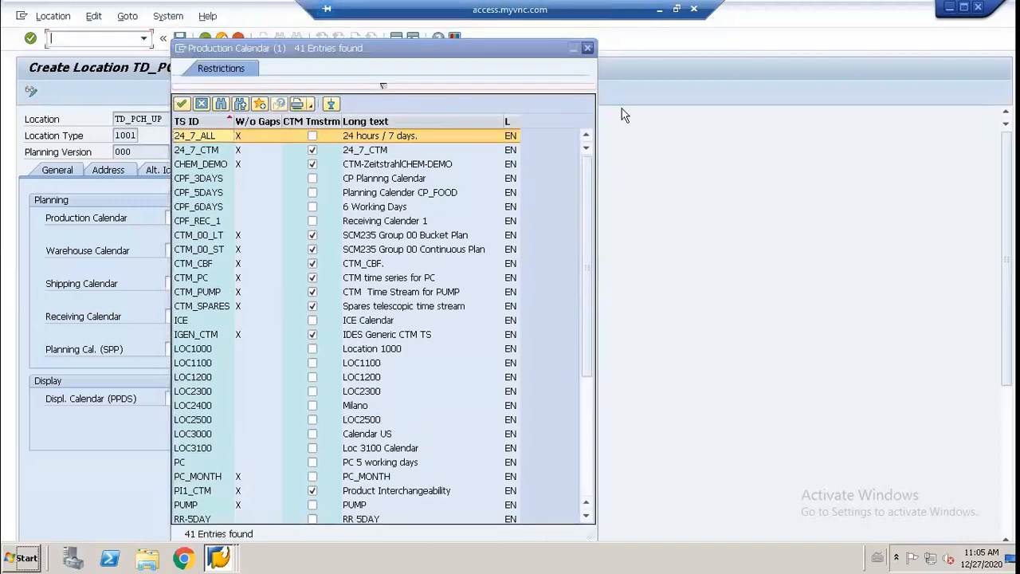
{"action": "left_click", "coordinate": [587, 47]}
Step: Search the production calendar time streams without a hit limit and assign ZAPO_001 as the production calendar
{"action": "left_click", "coordinate": [227, 217]}
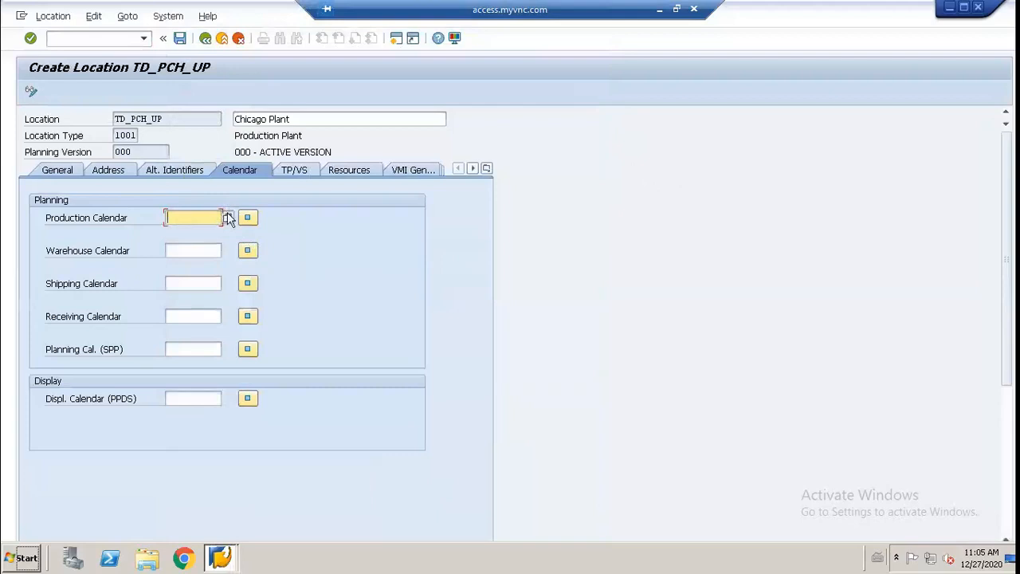
{"action": "left_click", "coordinate": [328, 365]}
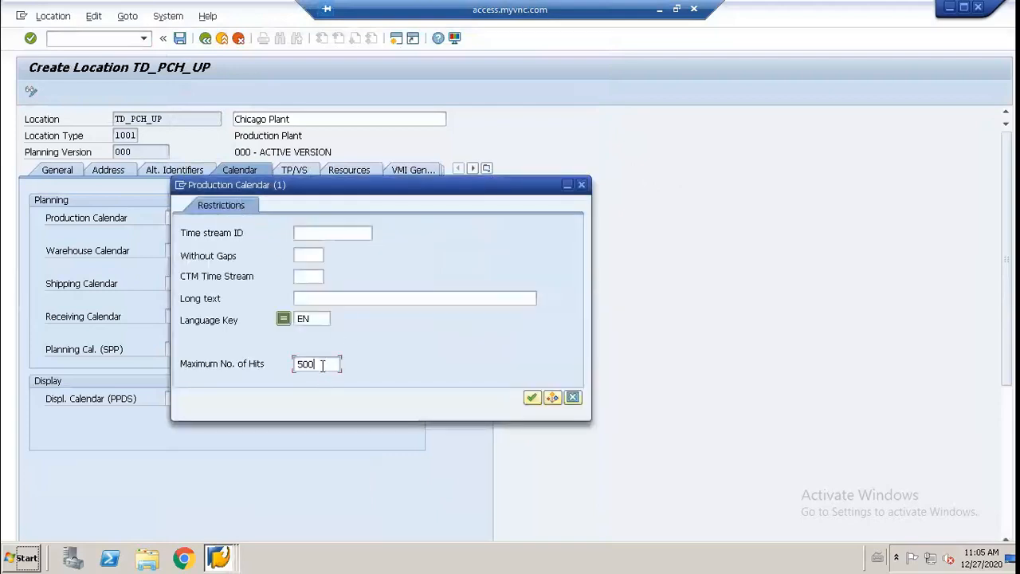
{"action": "key", "text": "BackSpace"}
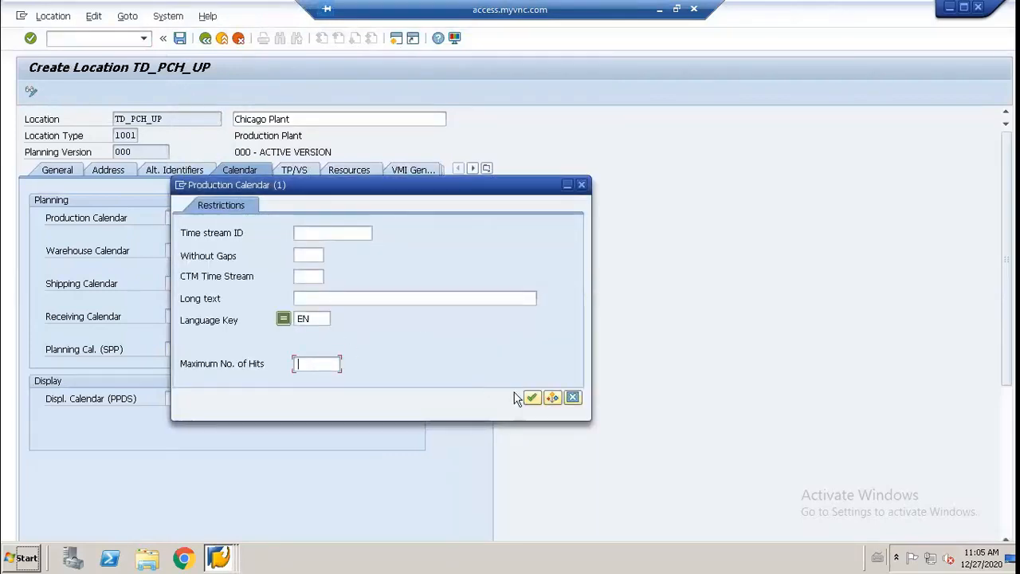
{"action": "left_click", "coordinate": [531, 397]}
{"action": "scroll", "coordinate": [384, 279], "scroll_direction": "down", "scroll_amount": 4}
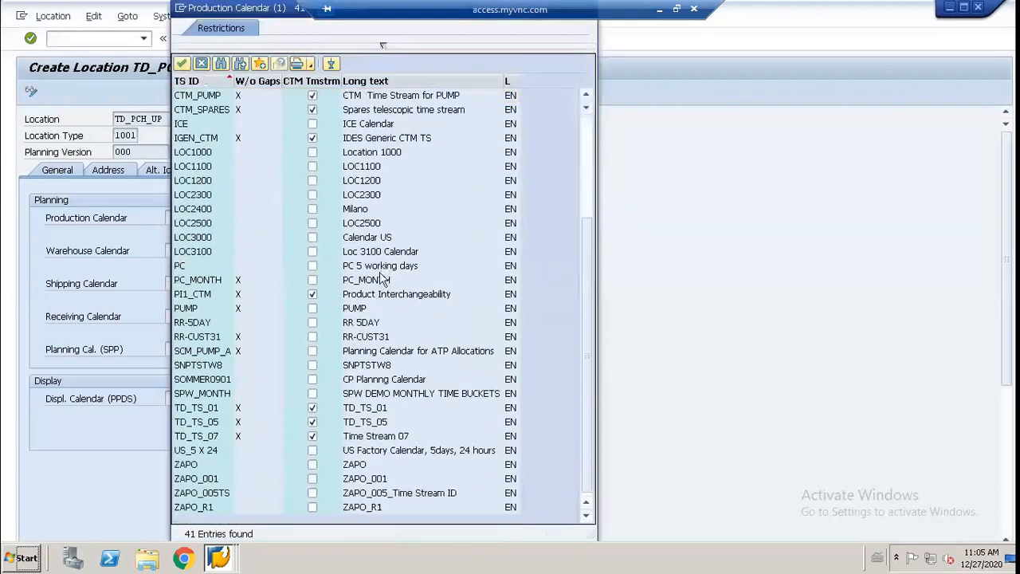
{"action": "scroll", "coordinate": [221, 416], "scroll_direction": "up", "scroll_amount": 4}
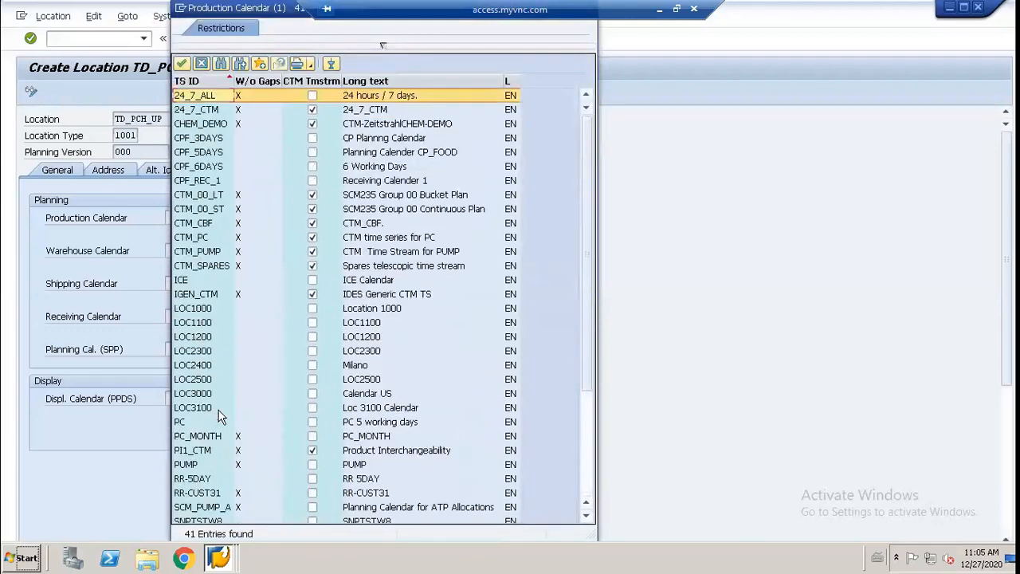
{"action": "scroll", "coordinate": [221, 415], "scroll_direction": "down", "scroll_amount": 4}
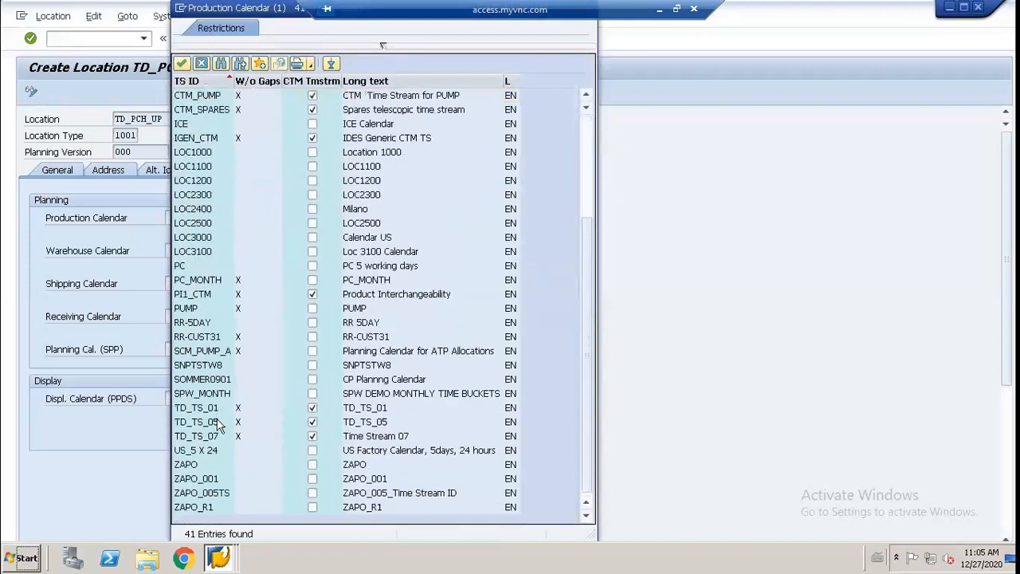
{"action": "scroll", "coordinate": [215, 430], "scroll_direction": "up", "scroll_amount": 4}
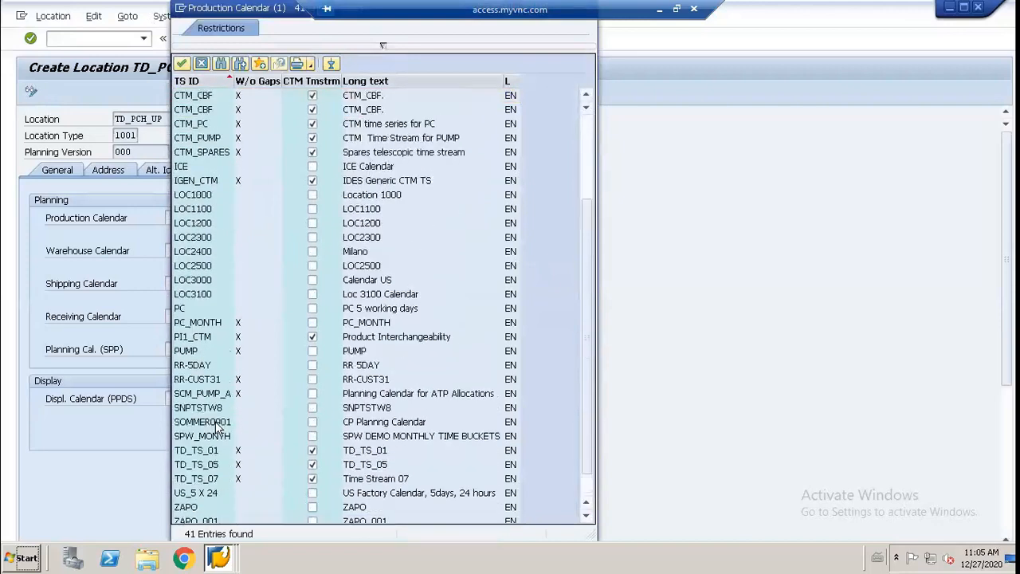
{"action": "scroll", "coordinate": [215, 431], "scroll_direction": "down", "scroll_amount": 4}
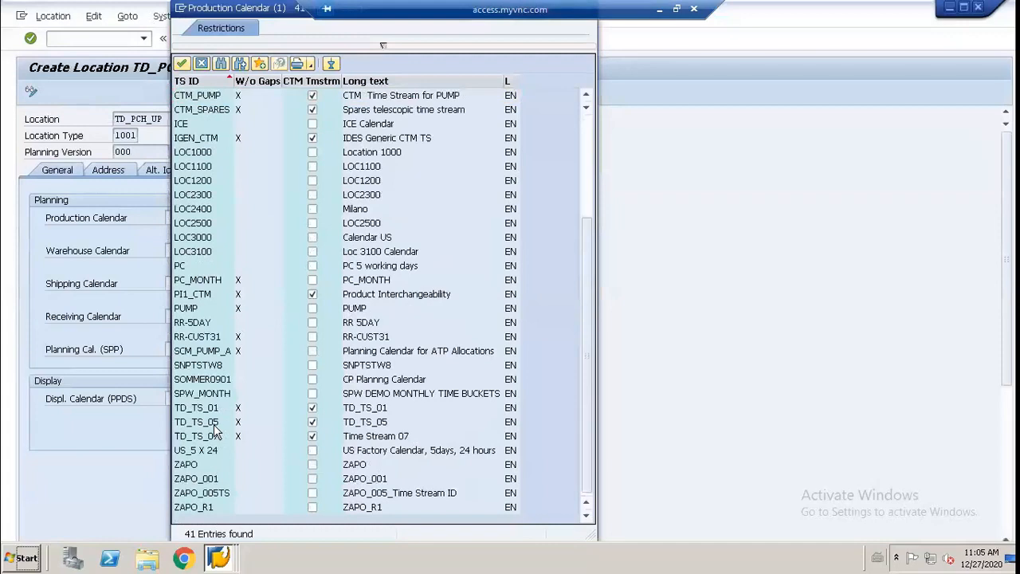
{"action": "double_click", "coordinate": [209, 479]}
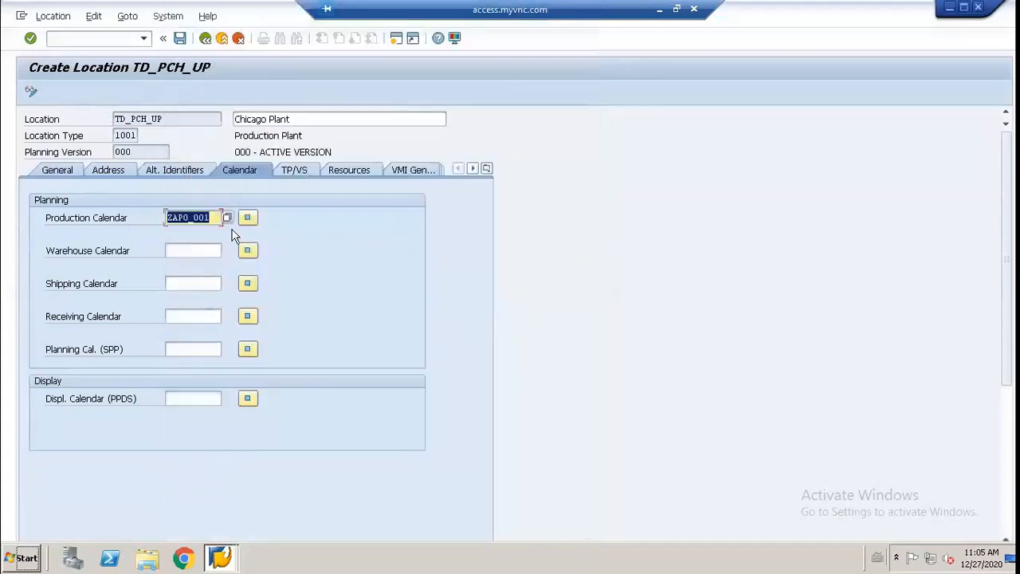
Step: Display planning calendar ZAPO_001, examine its header data, calculation rule and periods, and return to the location
{"action": "left_click", "coordinate": [247, 218]}
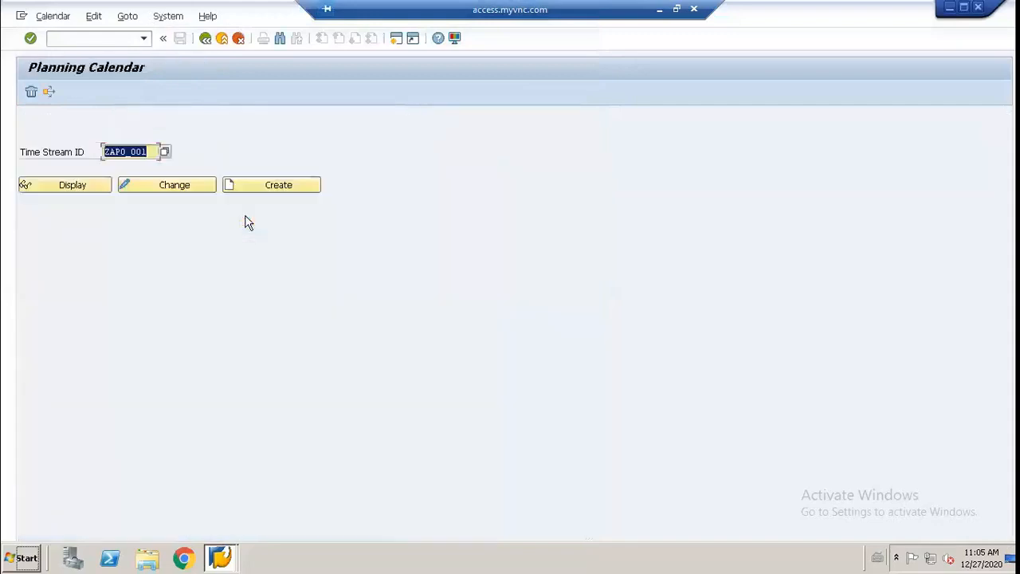
{"action": "left_click", "coordinate": [103, 187]}
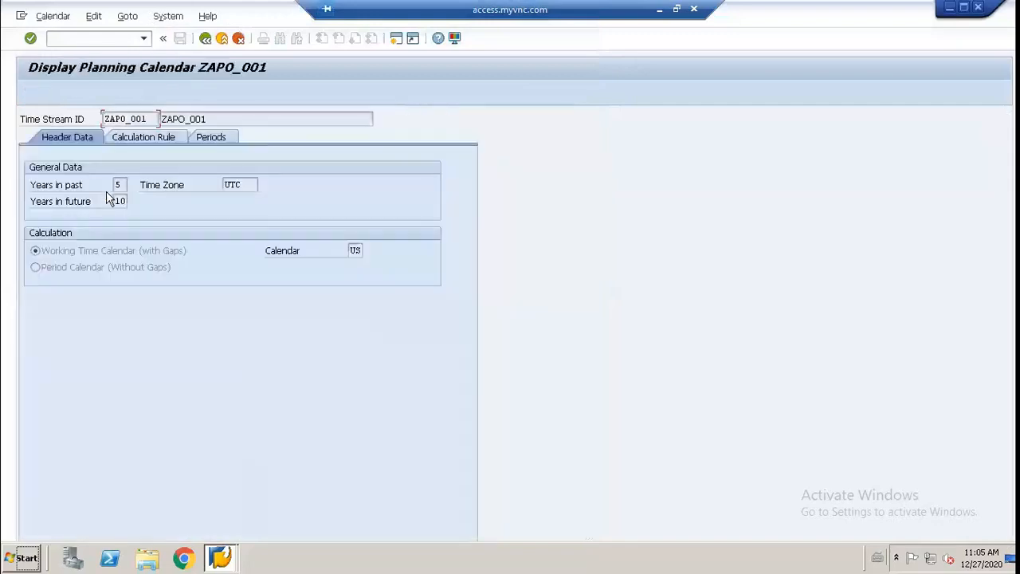
{"action": "left_click", "coordinate": [123, 145]}
{"action": "left_click", "coordinate": [203, 137]}
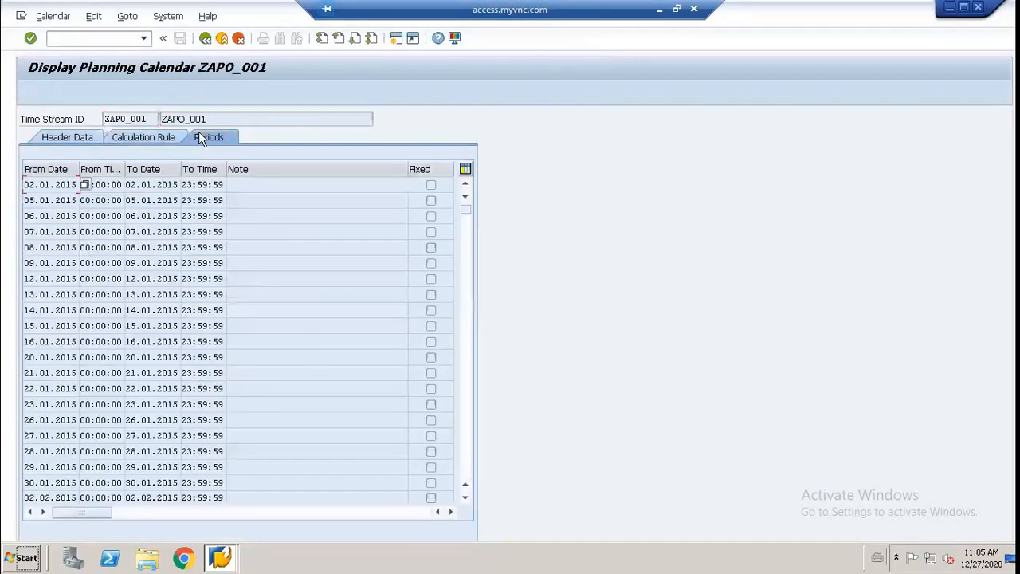
{"action": "left_click", "coordinate": [78, 137]}
{"action": "left_click", "coordinate": [206, 39]}
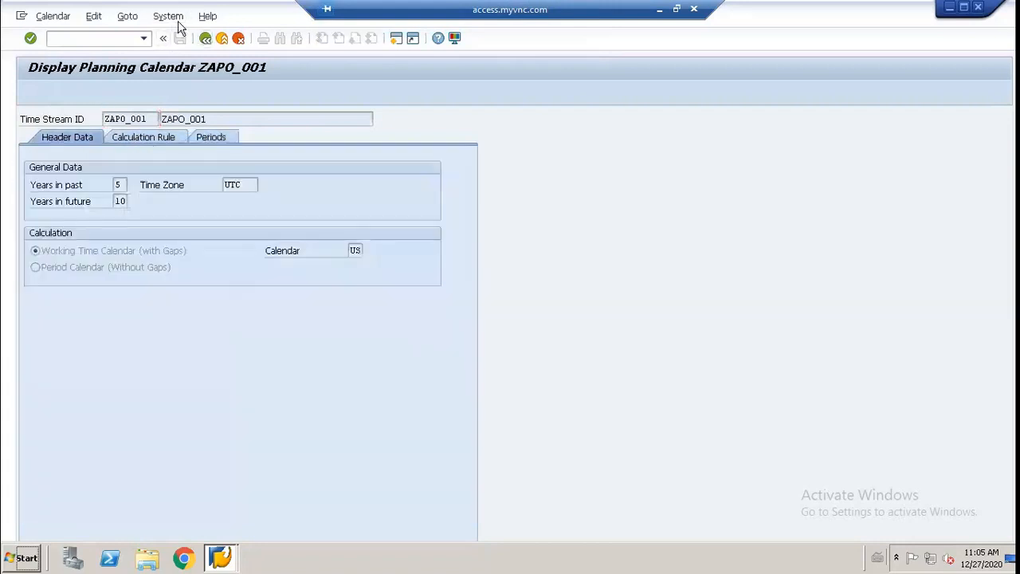
{"action": "key", "text": "F3"}
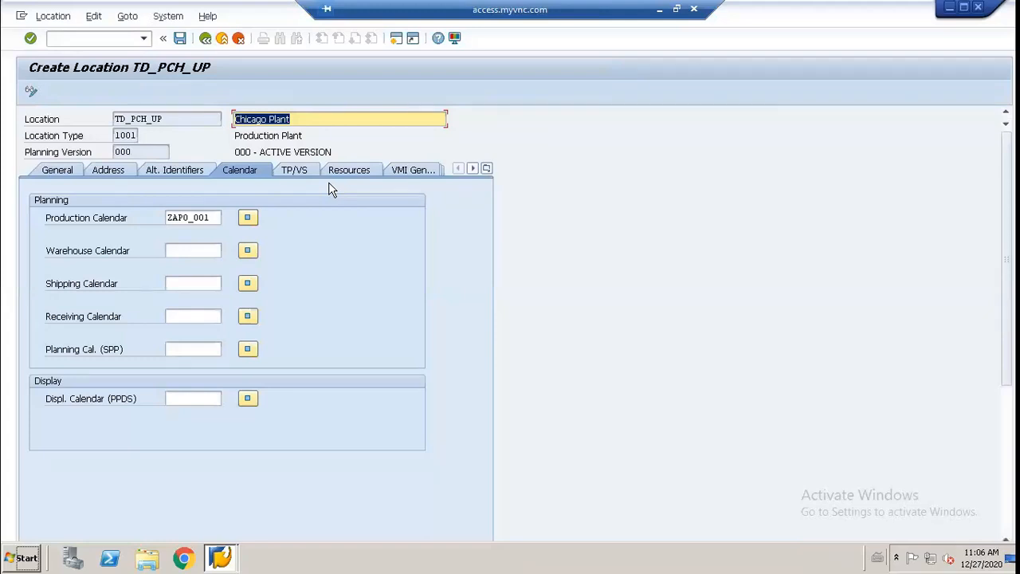
Step: Display the production calendar ZAPO_001, examine its header data, weekday calculation rule and periods, and leave the display
{"action": "left_click", "coordinate": [215, 215]}
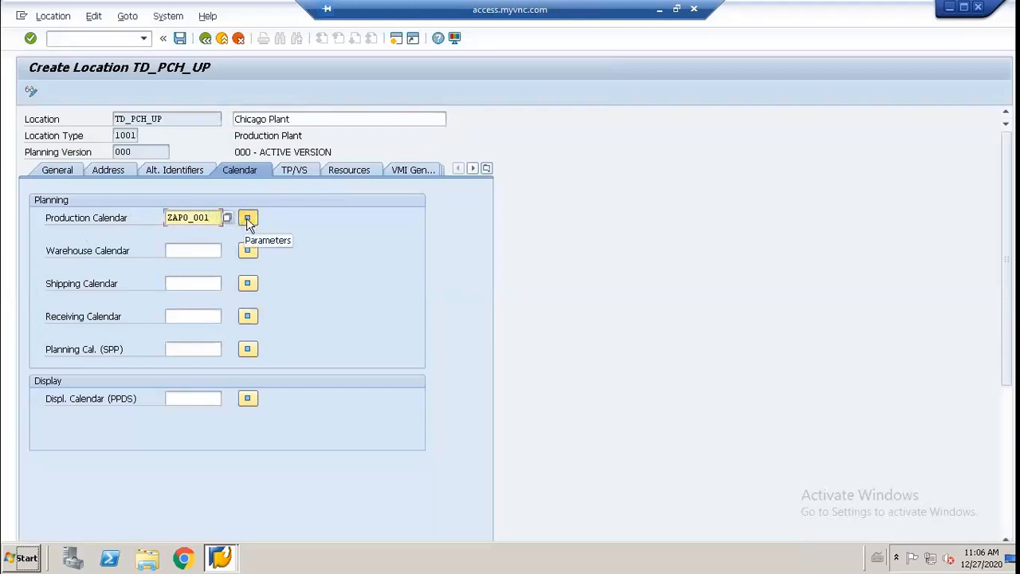
{"action": "left_click", "coordinate": [246, 219]}
{"action": "left_click", "coordinate": [72, 191]}
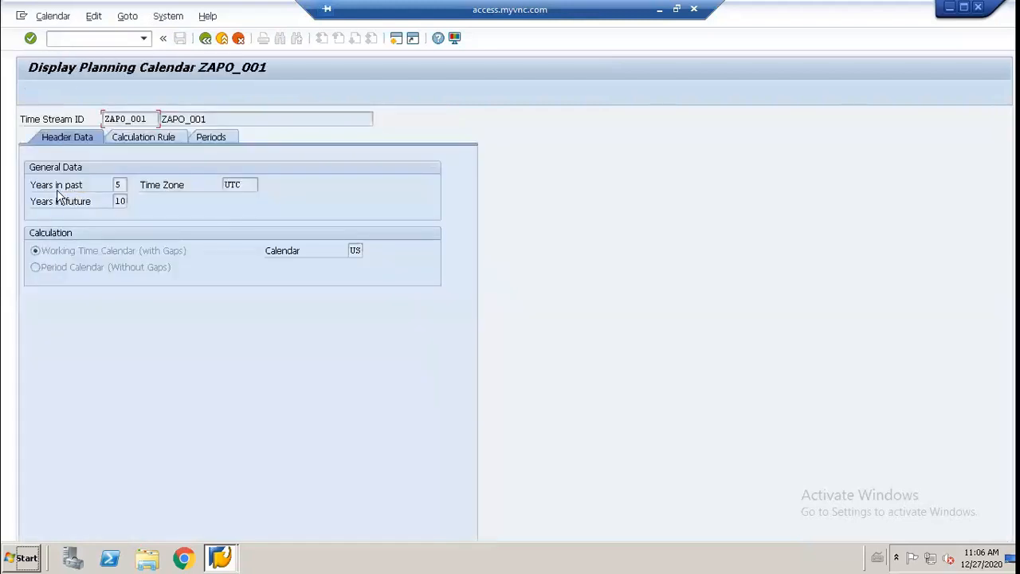
{"action": "left_click", "coordinate": [133, 142]}
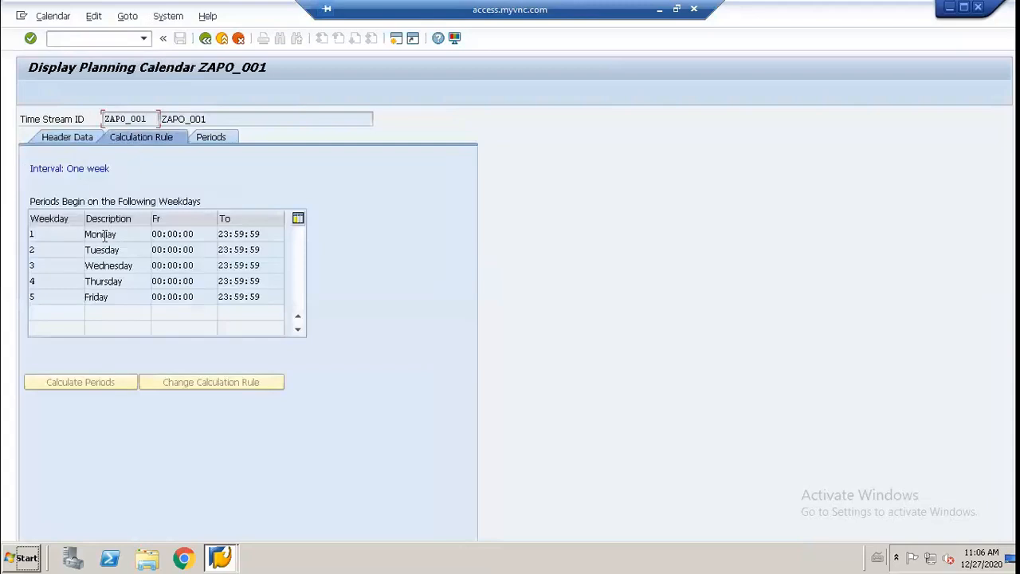
{"action": "left_click", "coordinate": [134, 252]}
{"action": "left_click", "coordinate": [134, 238]}
{"action": "left_click", "coordinate": [199, 138]}
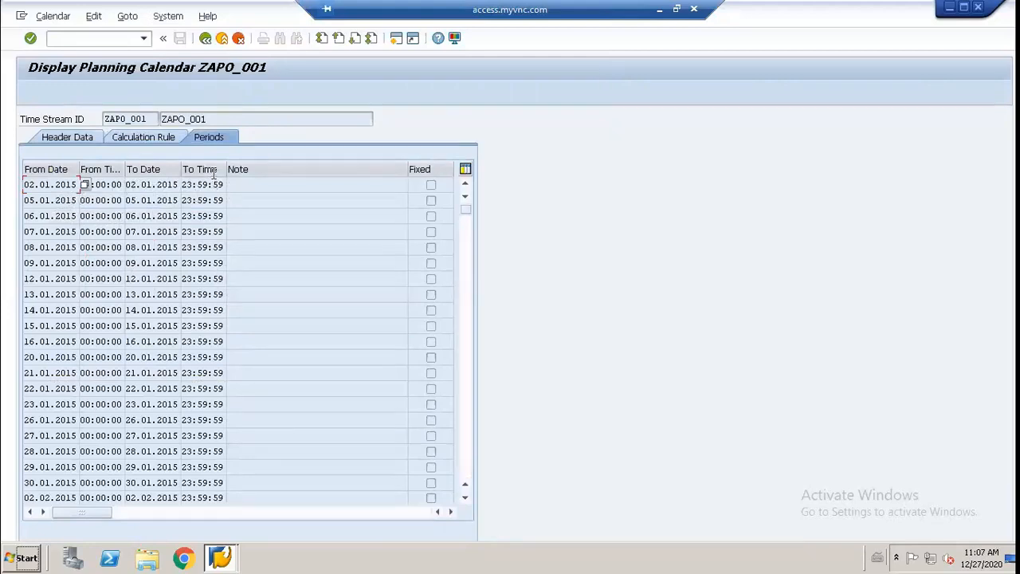
{"action": "key", "text": "F3"}
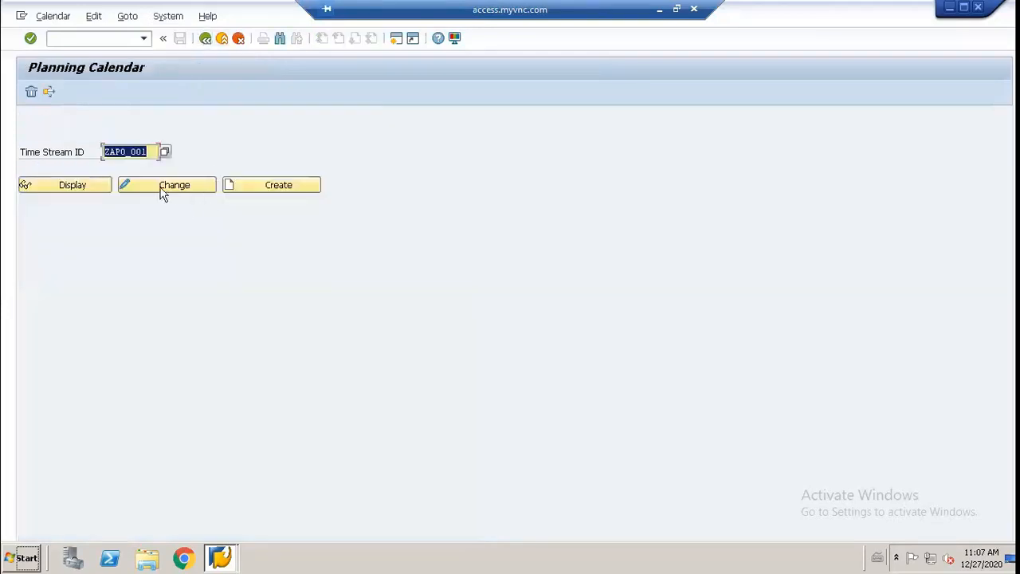
Step: Open planning calendar ZAPO_001 for changing and review Monday's start and end times and the calendar's periods
{"action": "left_click", "coordinate": [140, 185]}
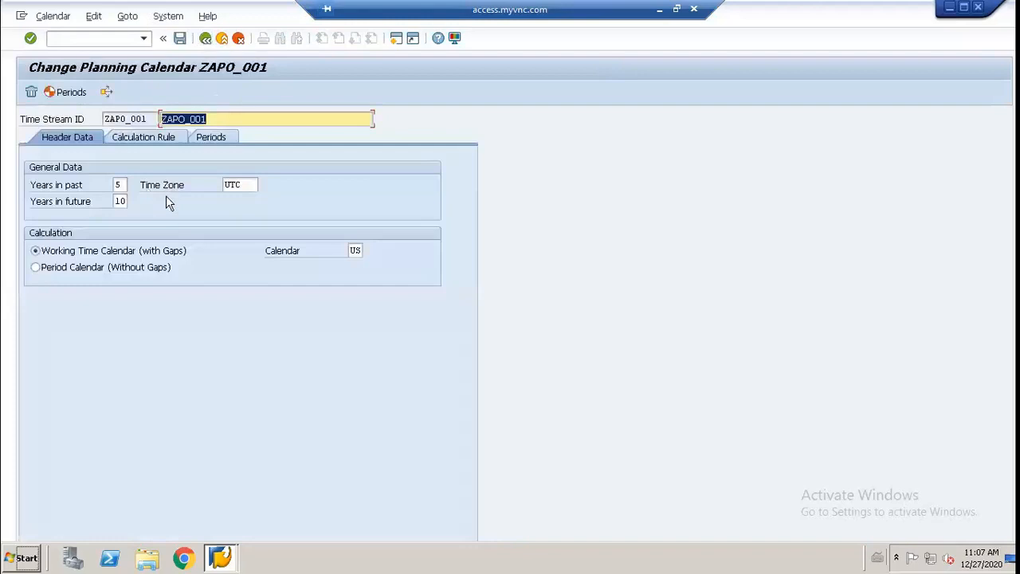
{"action": "left_click", "coordinate": [148, 140]}
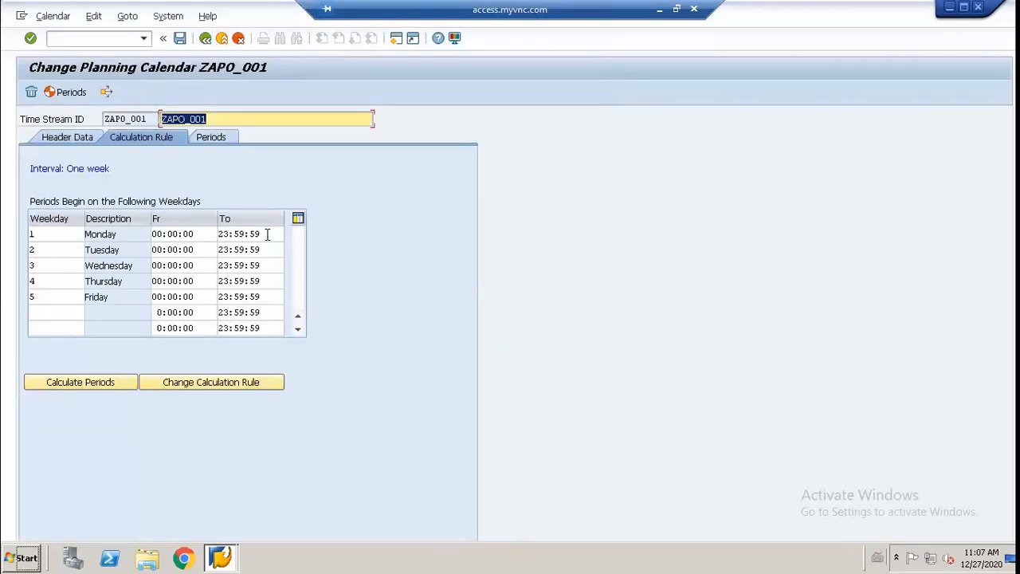
{"action": "left_click", "coordinate": [194, 234]}
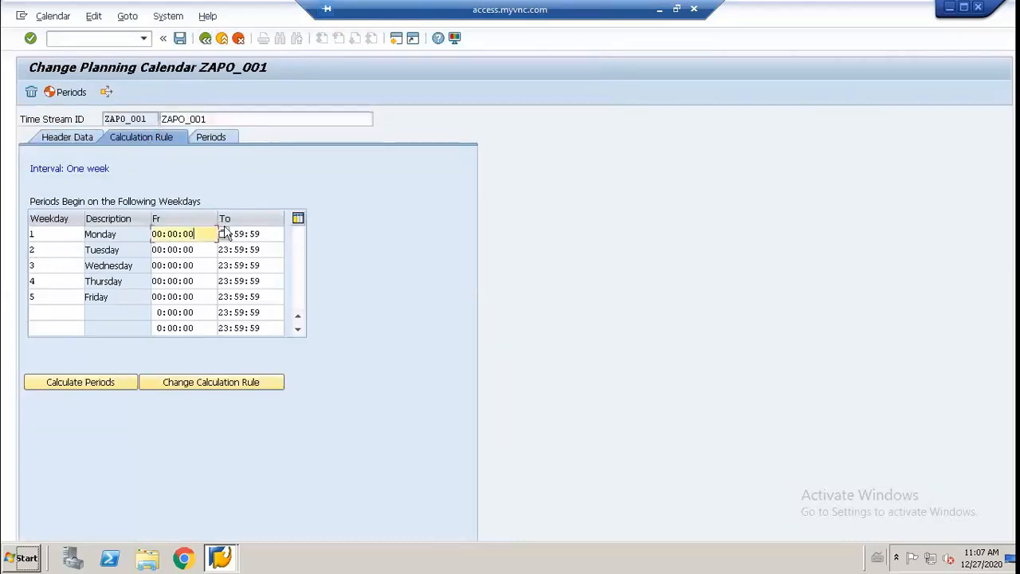
{"action": "left_click", "coordinate": [272, 236]}
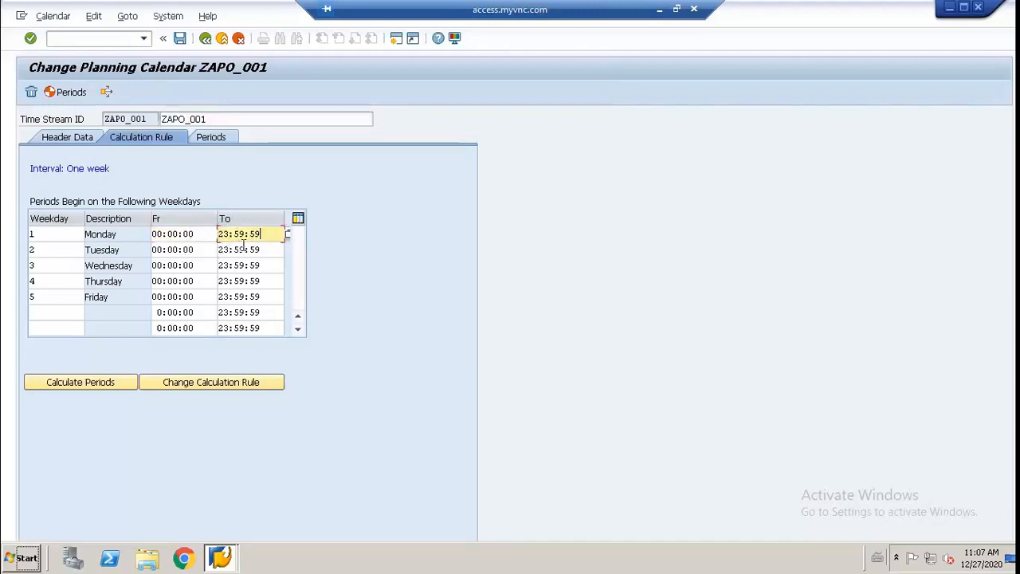
{"action": "left_click", "coordinate": [213, 138]}
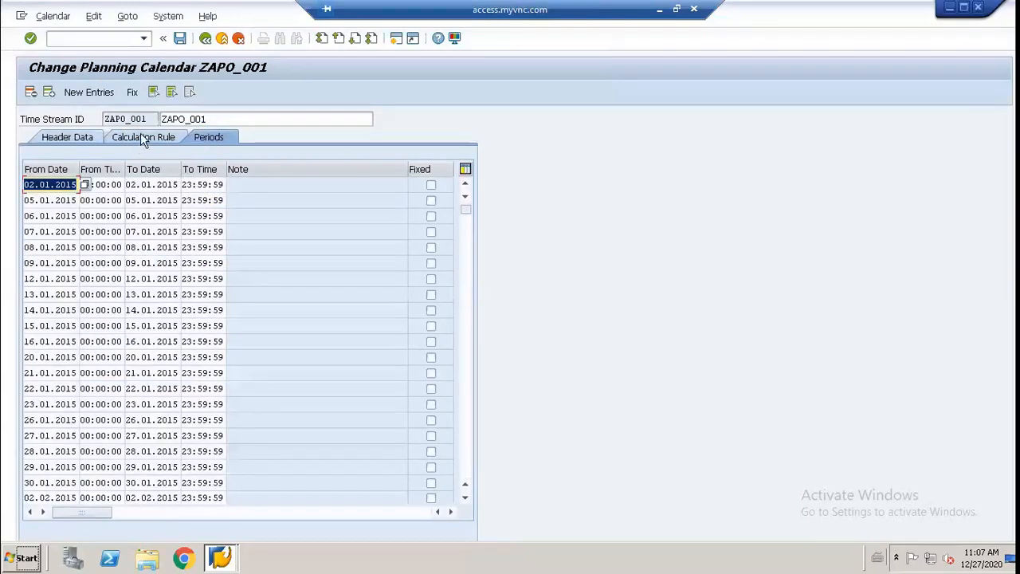
Step: Recalculate the periods of ZAPO_001 from its calculation rule and exit the time stream maintenance without saving
{"action": "left_click", "coordinate": [143, 138]}
{"action": "left_click", "coordinate": [112, 382]}
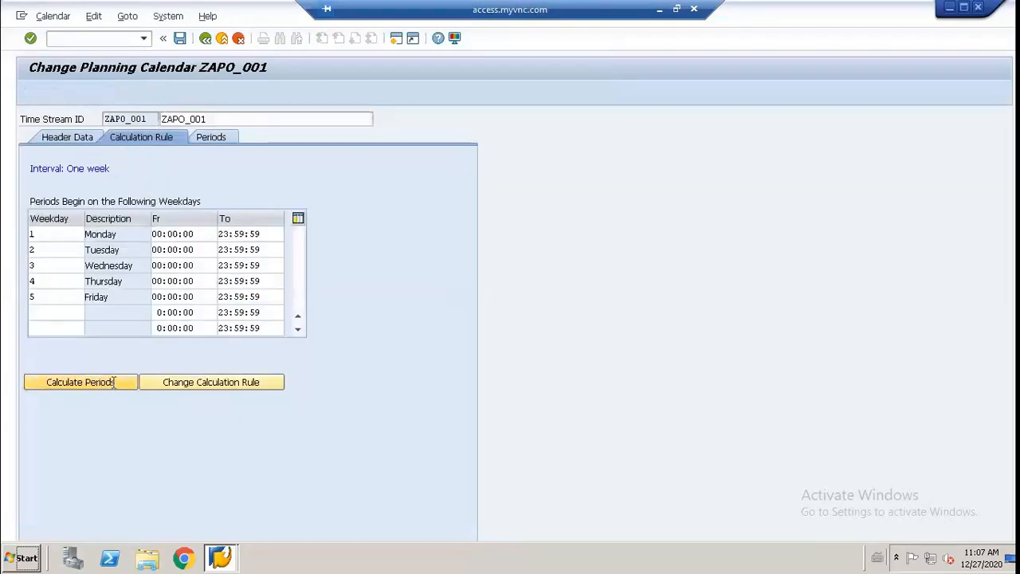
{"action": "key", "text": "F3"}
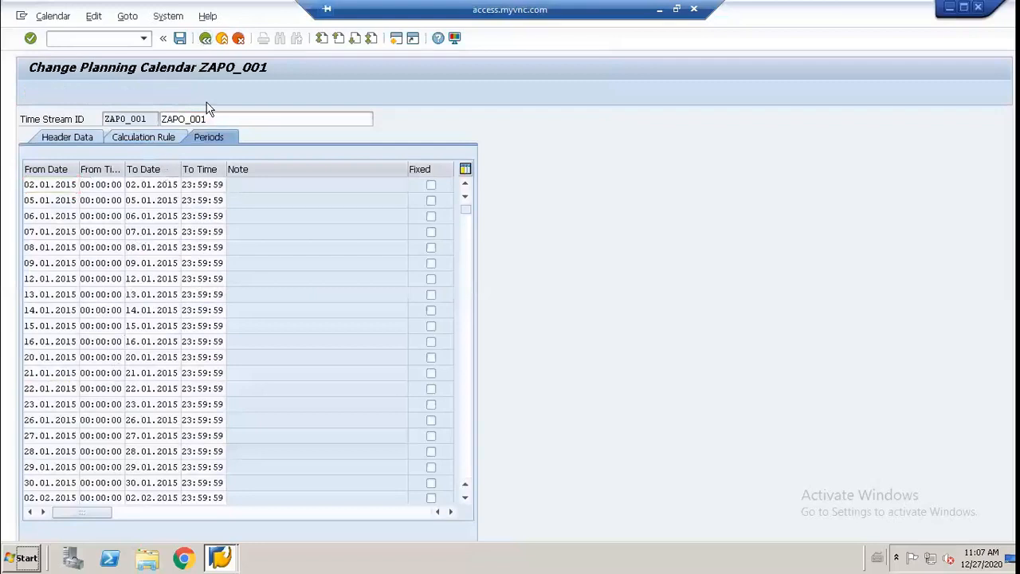
{"action": "left_click", "coordinate": [313, 306]}
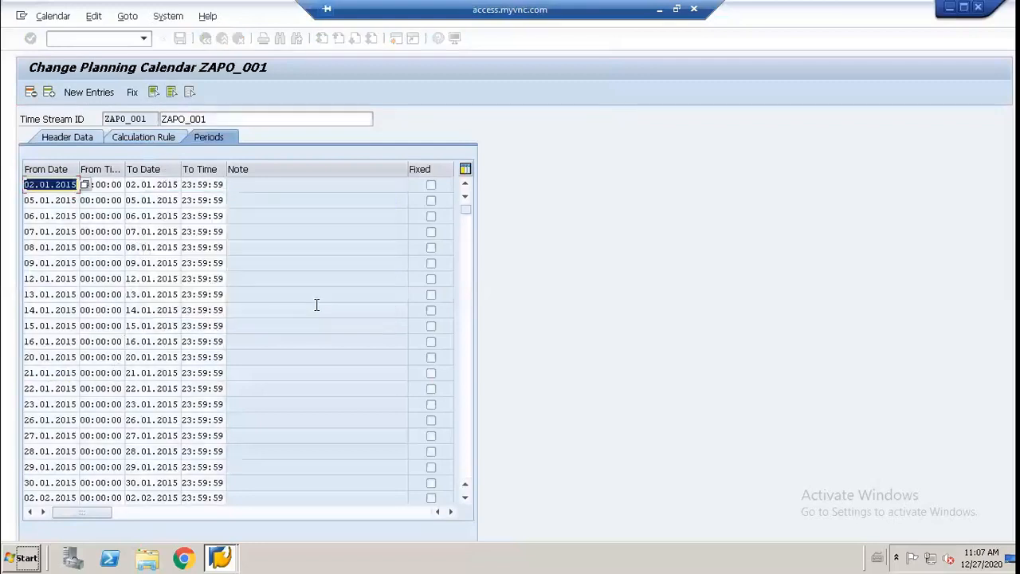
{"action": "key", "text": "F3"}
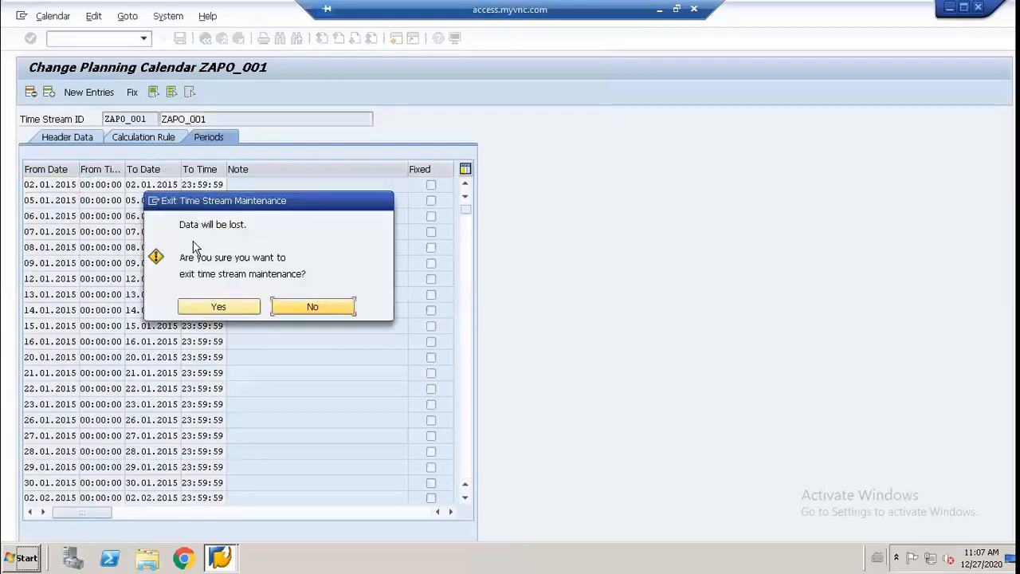
{"action": "left_click", "coordinate": [204, 306]}
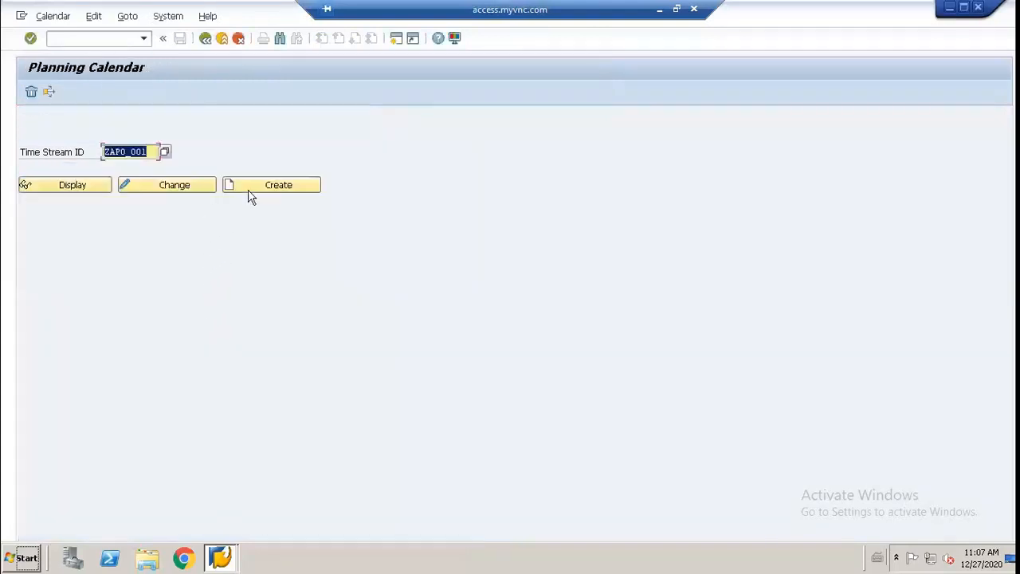
Step: Look through the calculation rule profiles available for changing ZAPO_001, close the list and return to the location
{"action": "left_click", "coordinate": [199, 188]}
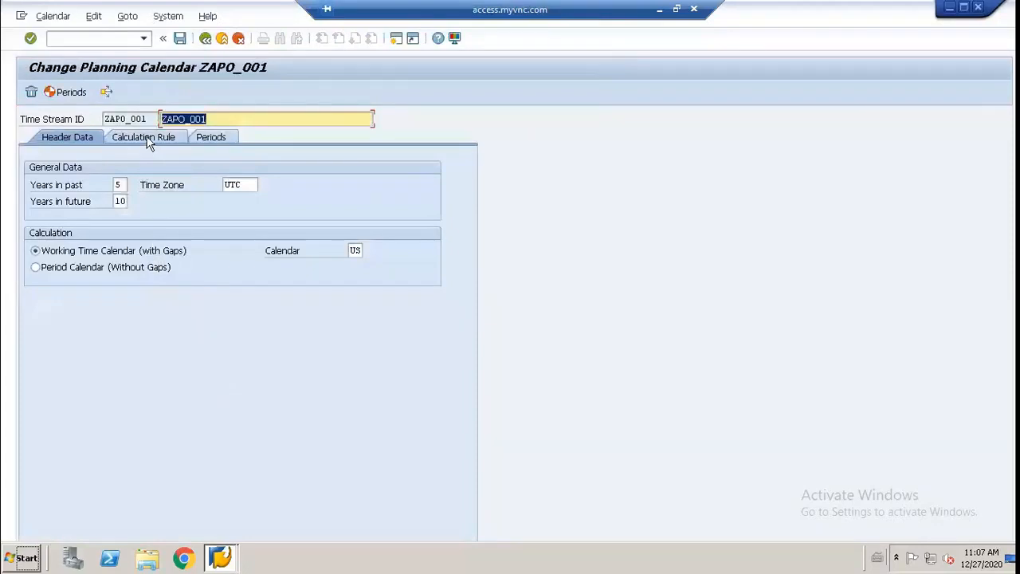
{"action": "left_click", "coordinate": [147, 138]}
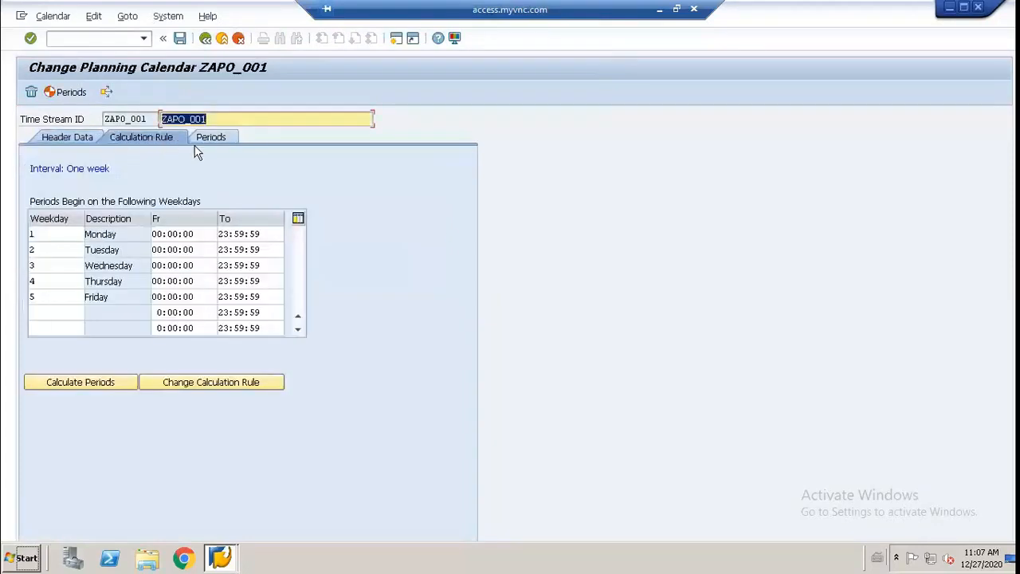
{"action": "left_click", "coordinate": [217, 384]}
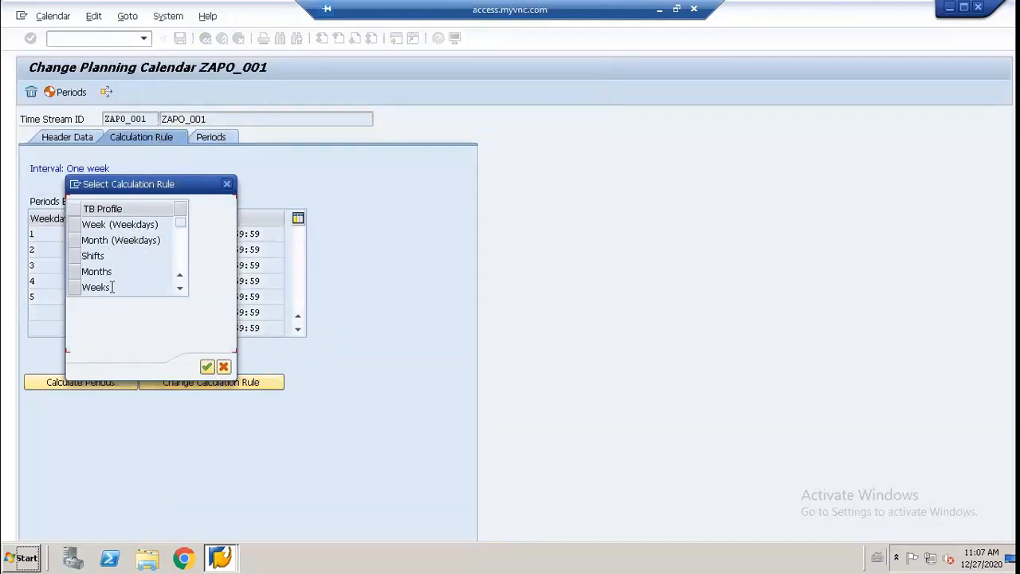
{"action": "left_click", "coordinate": [178, 291]}
{"action": "left_click", "coordinate": [178, 291]}
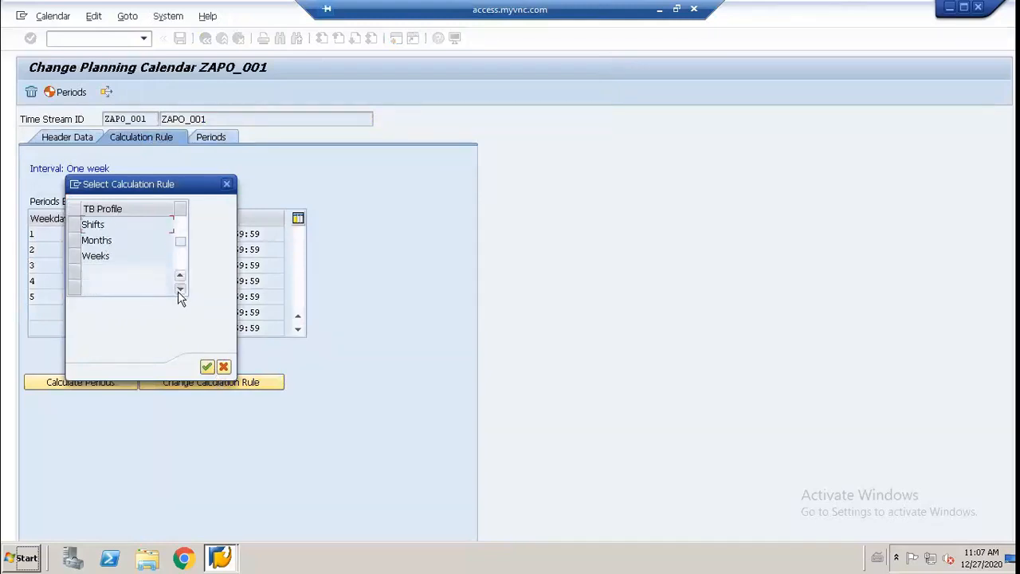
{"action": "left_click", "coordinate": [178, 290]}
{"action": "left_click", "coordinate": [179, 291]}
{"action": "left_click", "coordinate": [227, 184]}
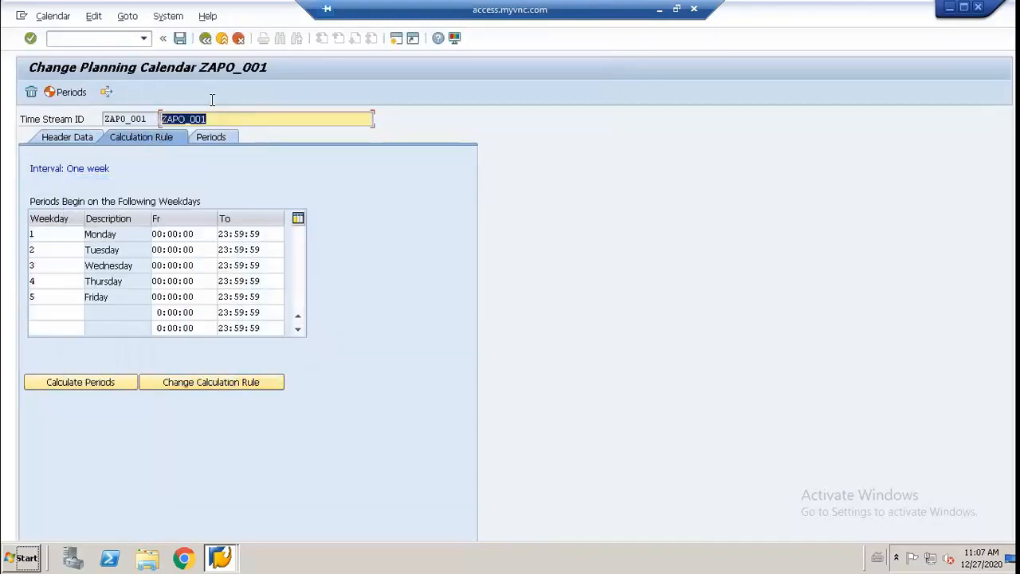
{"action": "key", "text": "F3"}
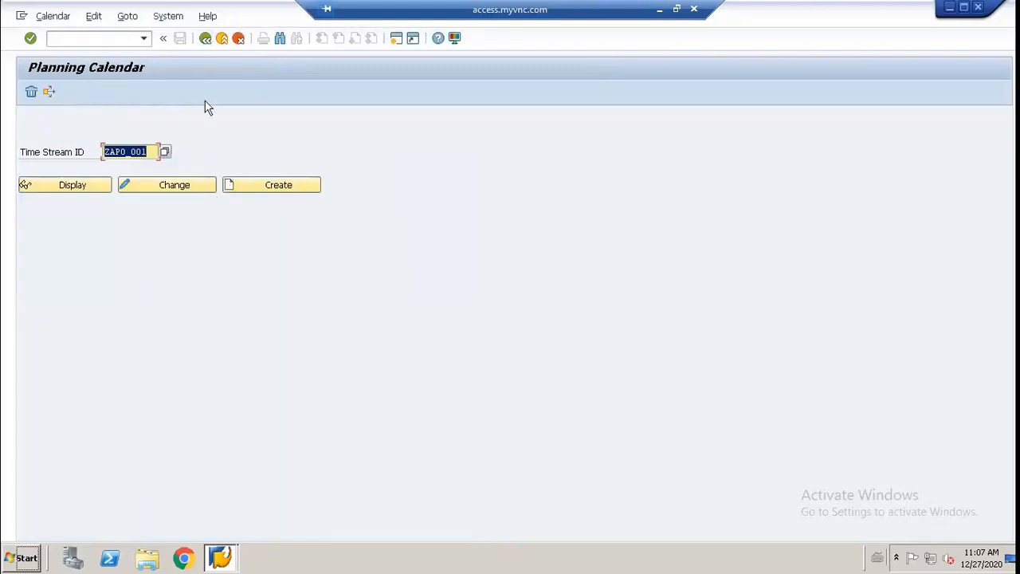
{"action": "key", "text": "F3"}
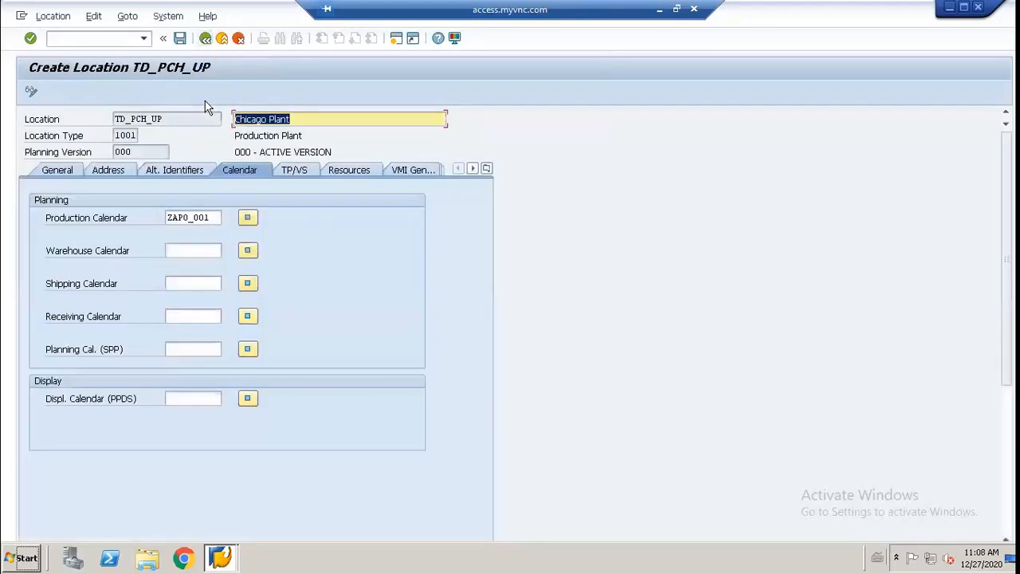
Step: Set the Chicago plant's warehouse calendar to ZAPO_001, copying the production calendar's value
{"action": "left_click", "coordinate": [182, 252]}
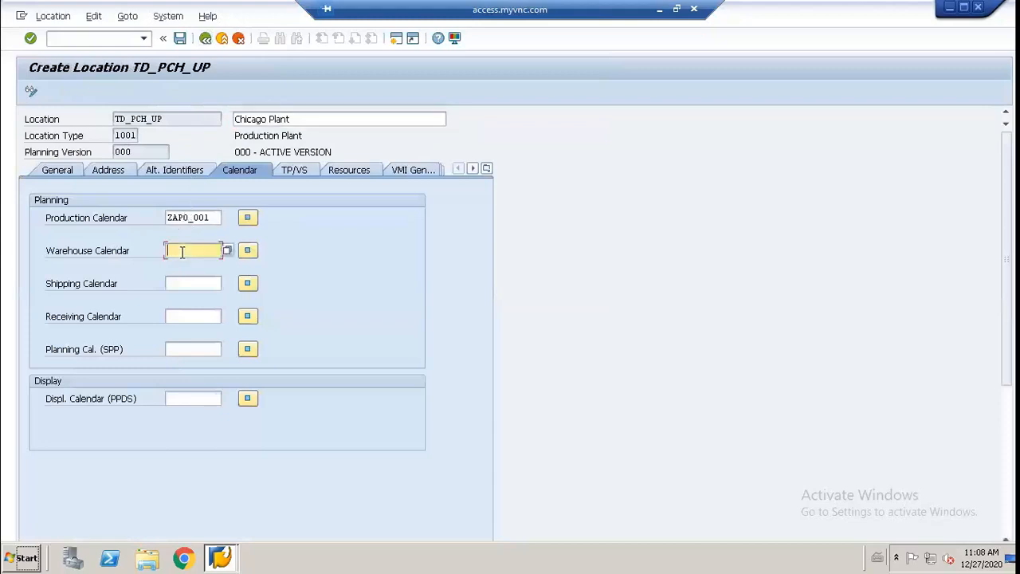
{"action": "type", "text": "ZAP0_"}
{"action": "key", "text": "BackSpace"}
{"action": "key", "text": "BackSpace"}
{"action": "left_click_drag", "start_coordinate": [169, 217], "coordinate": [221, 221]}
{"action": "key", "text": "ctrl+c"}
{"action": "left_click", "coordinate": [171, 245]}
{"action": "left_click_drag", "start_coordinate": [168, 250], "coordinate": [196, 250]}
{"action": "key", "text": "ctrl+v"}
Step: Assign ZAPO_001 as the plant's shipping, receiving and SPP planning calendars
{"action": "left_click", "coordinate": [177, 278]}
{"action": "left_click", "coordinate": [180, 313]}
{"action": "key", "text": "ctrl+v"}
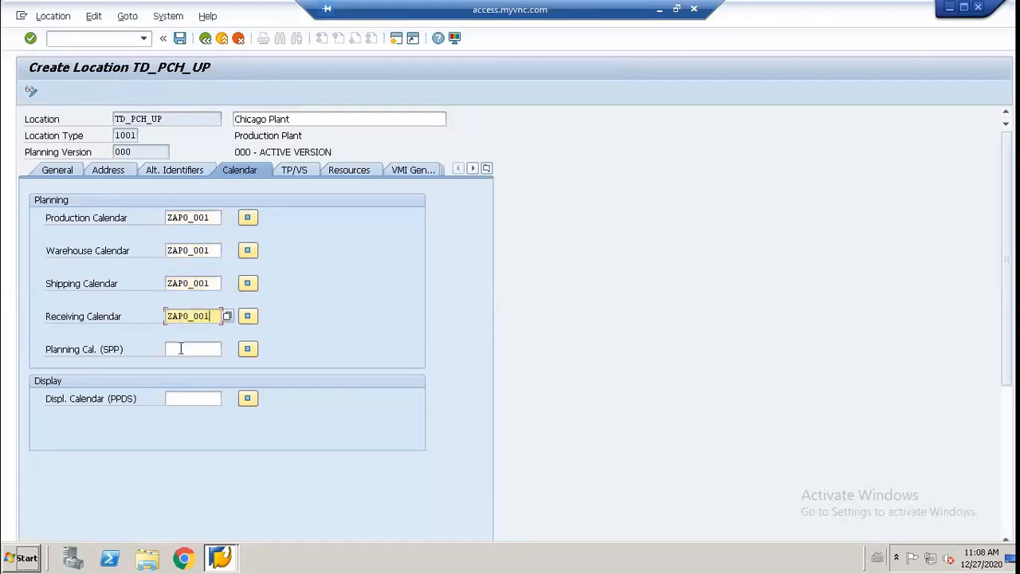
{"action": "left_click", "coordinate": [181, 348]}
{"action": "key", "text": "ctrl+v"}
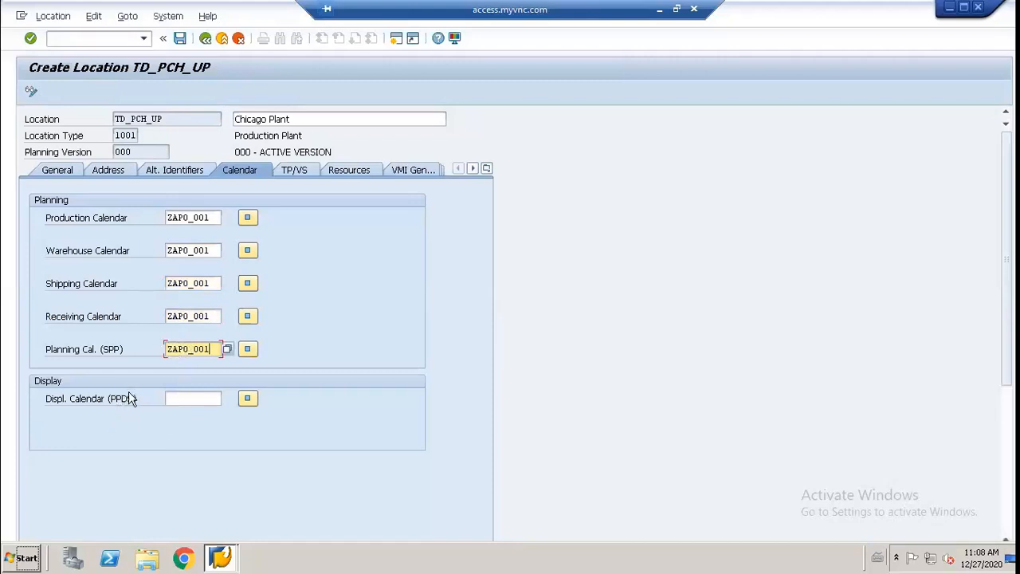
Step: Review the location's TP/VS, resource and general VMI settings
{"action": "left_click", "coordinate": [294, 171]}
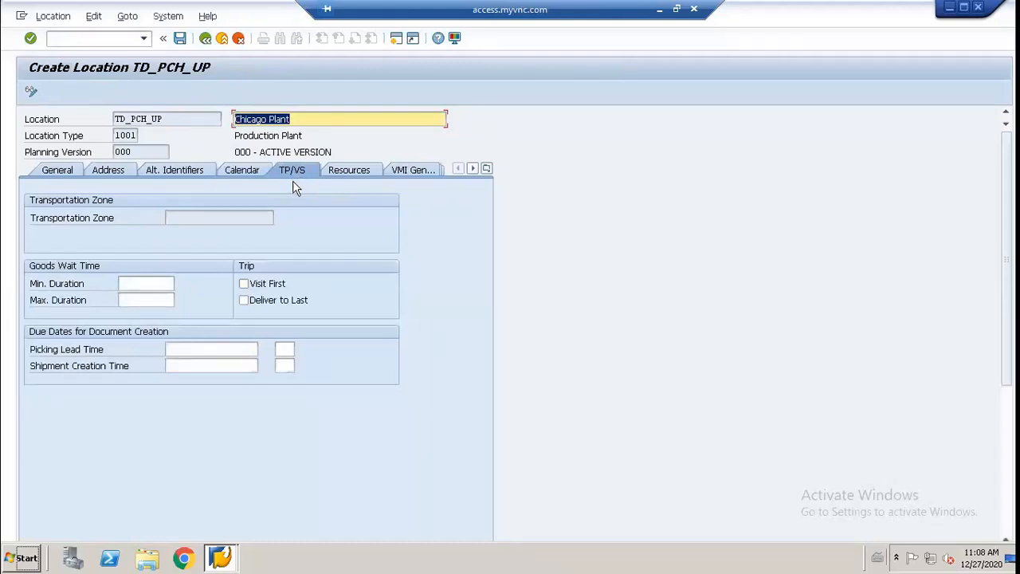
{"action": "left_click", "coordinate": [340, 174]}
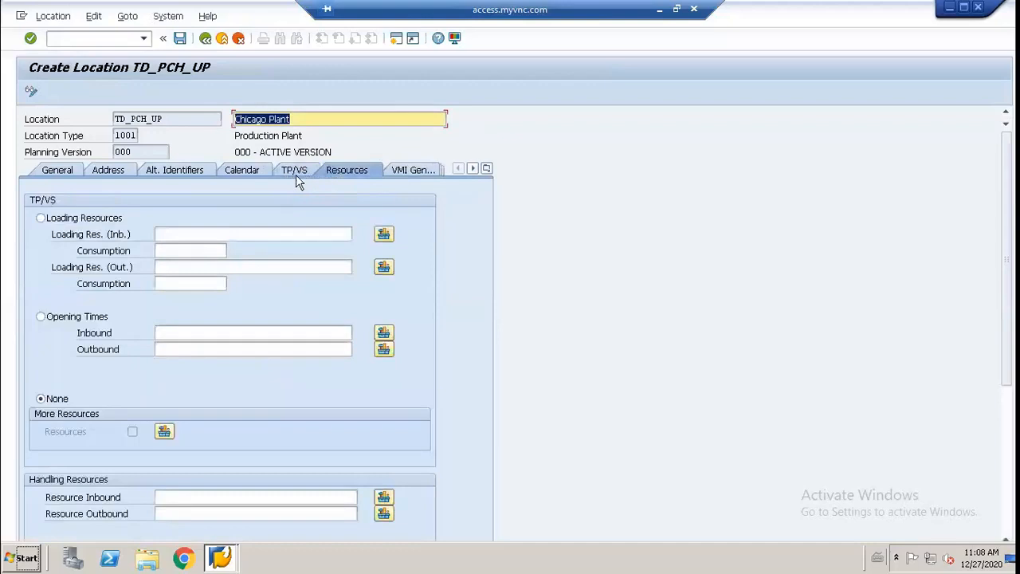
{"action": "left_click", "coordinate": [412, 172]}
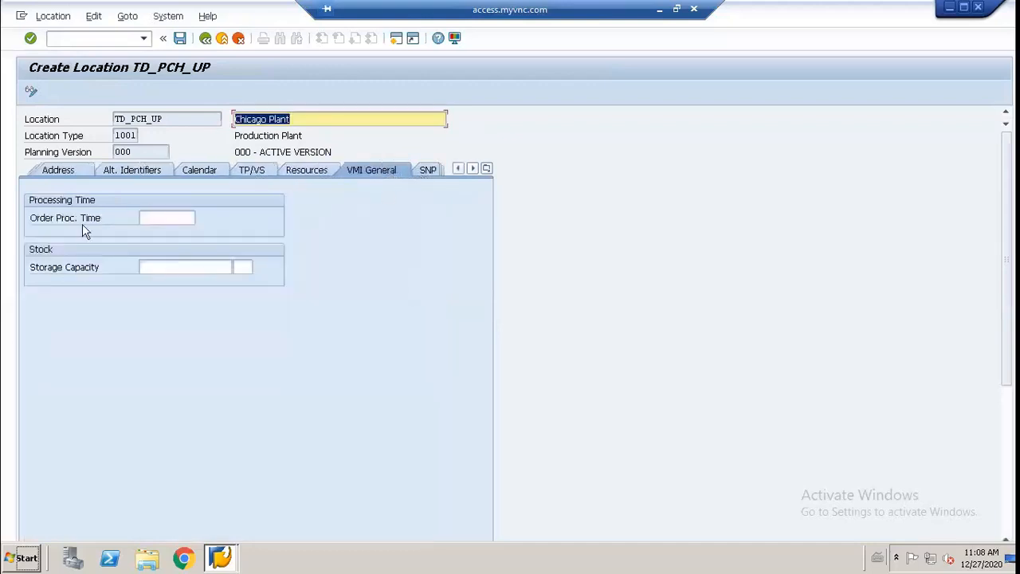
Step: Show the location's SNP settings, look through the category groups available for stock and close the list
{"action": "left_click", "coordinate": [423, 172]}
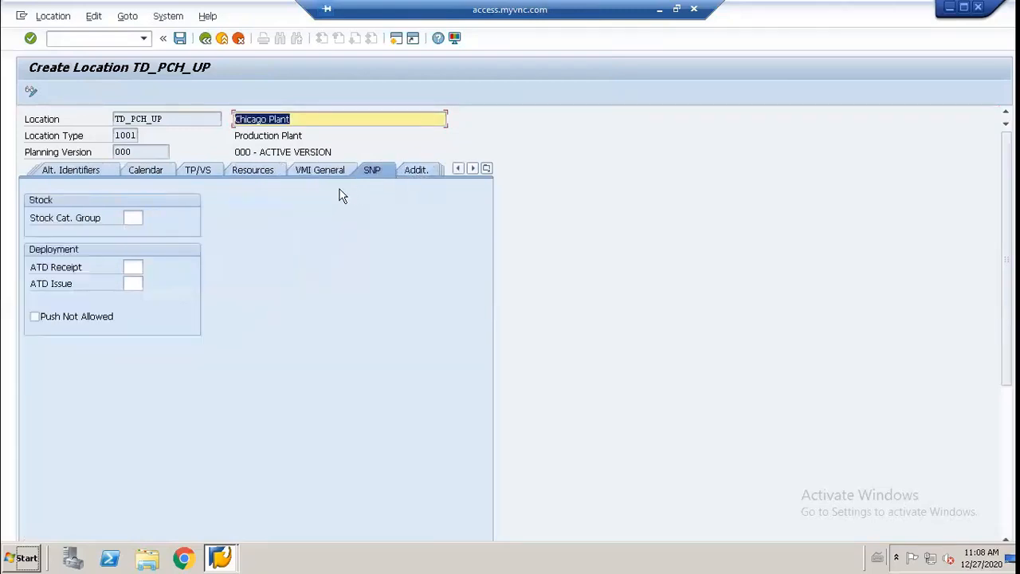
{"action": "left_click", "coordinate": [135, 219]}
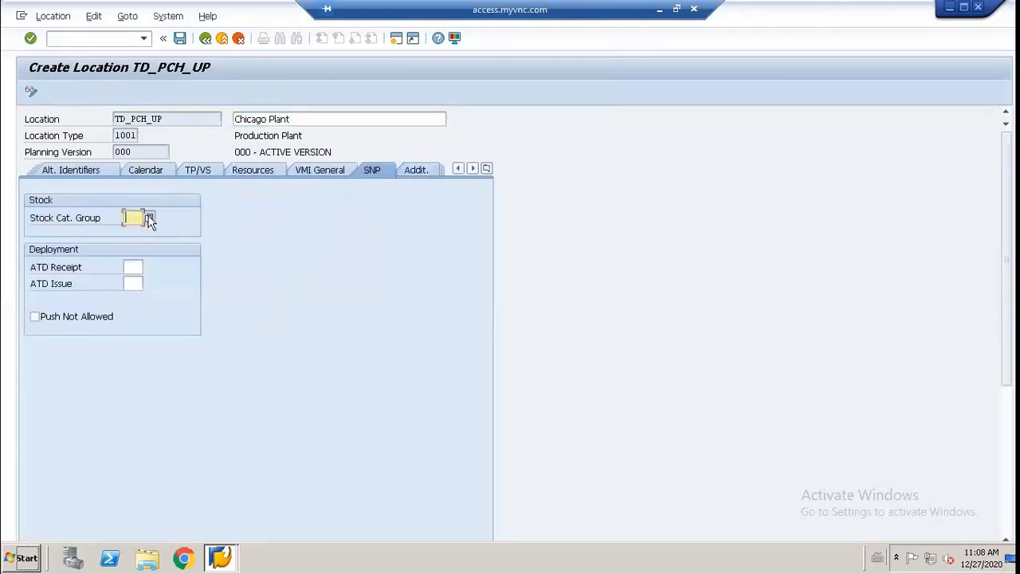
{"action": "left_click", "coordinate": [150, 218]}
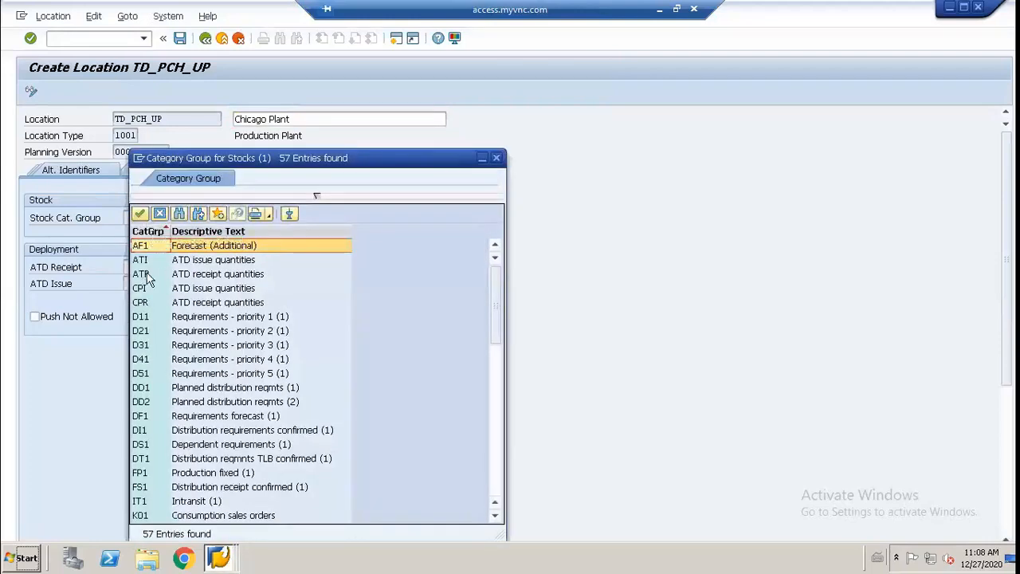
{"action": "scroll", "coordinate": [147, 277], "scroll_direction": "down", "scroll_amount": 12}
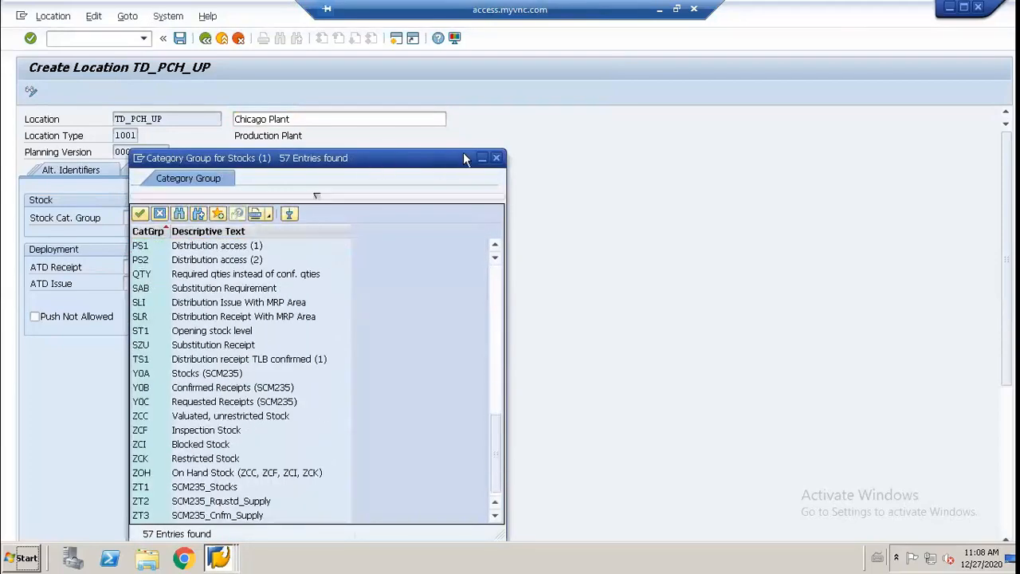
{"action": "left_click", "coordinate": [496, 158]}
Step: Choose category group ATR (ATD receipt quantities) for the location's ATD receipt in deployment
{"action": "left_click", "coordinate": [129, 268]}
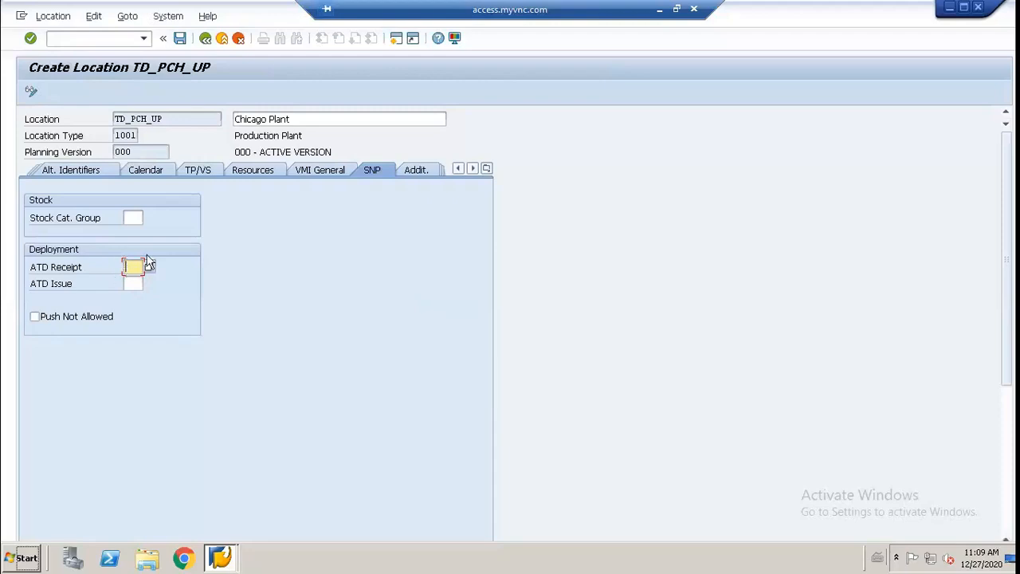
{"action": "left_click", "coordinate": [148, 267]}
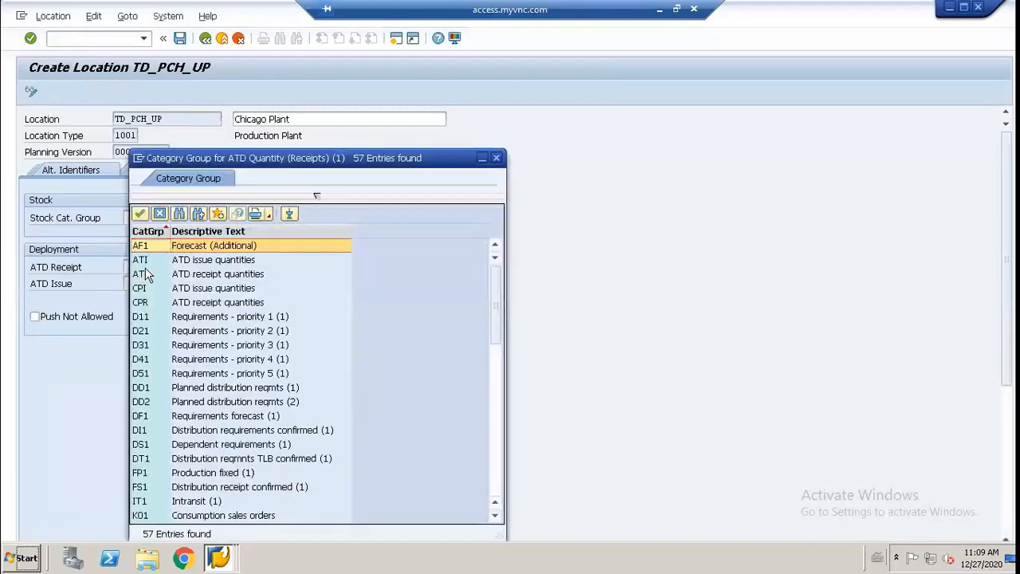
{"action": "scroll", "coordinate": [154, 388], "scroll_direction": "down", "scroll_amount": 4}
{"action": "scroll", "coordinate": [153, 388], "scroll_direction": "up", "scroll_amount": 4}
{"action": "double_click", "coordinate": [144, 279]}
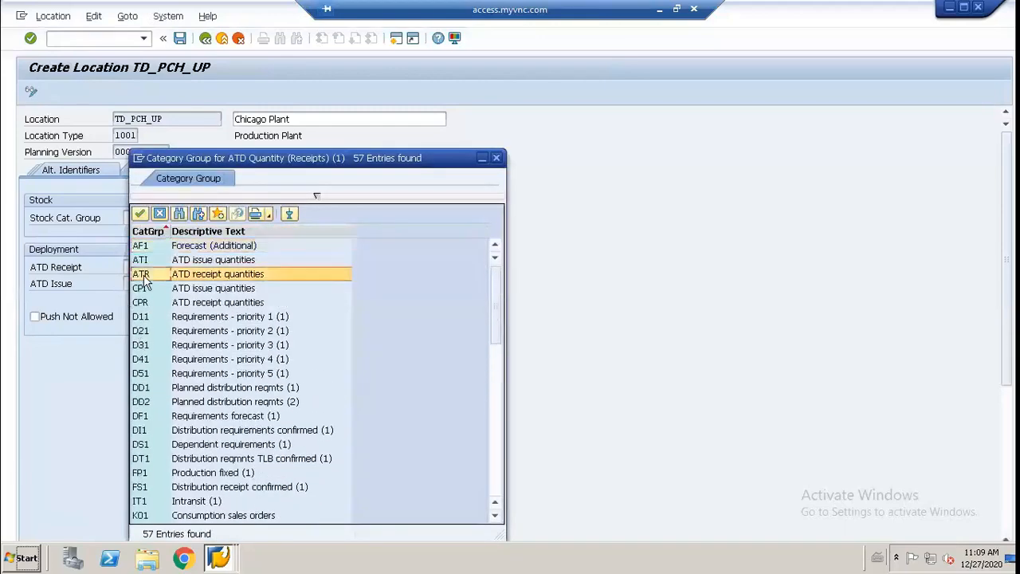
Step: Choose category group ATI (ATD issue quantities) for the location's ATD issue in deployment
{"action": "left_click", "coordinate": [141, 283]}
{"action": "left_click", "coordinate": [150, 281]}
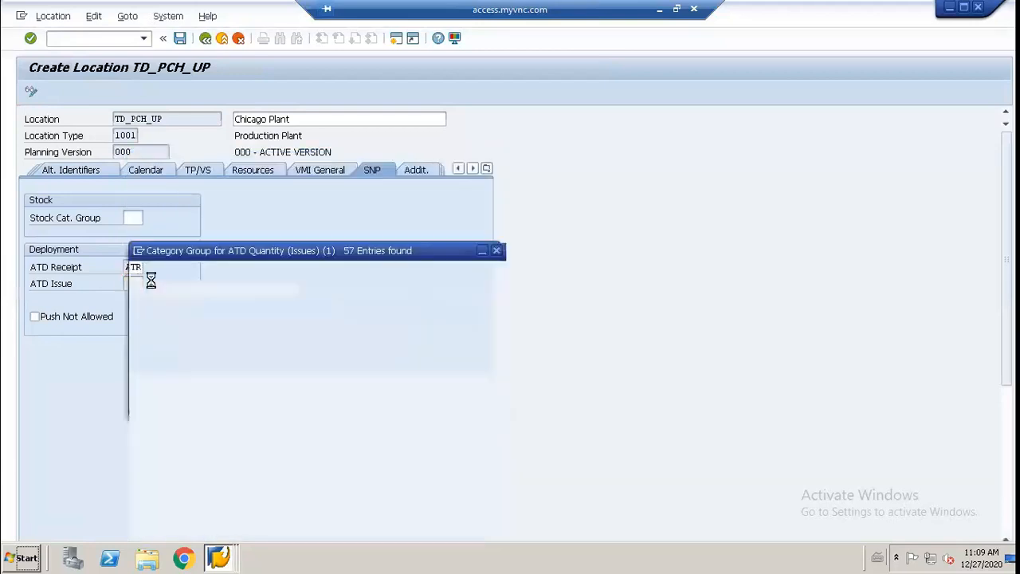
{"action": "double_click", "coordinate": [137, 265]}
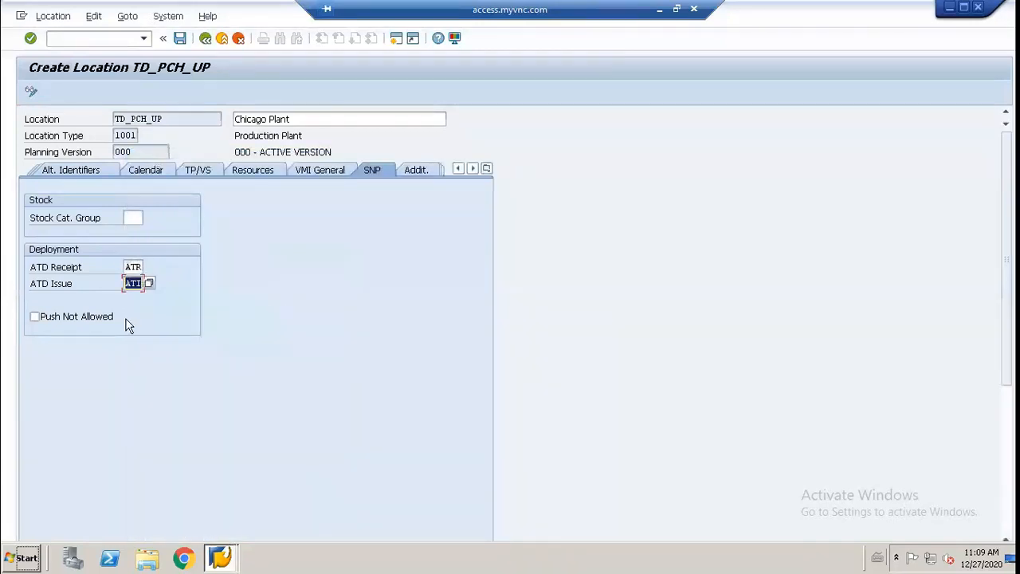
Step: Review the plant's additional test fields, its ATP settings and its F&R profile fields
{"action": "left_click", "coordinate": [424, 180]}
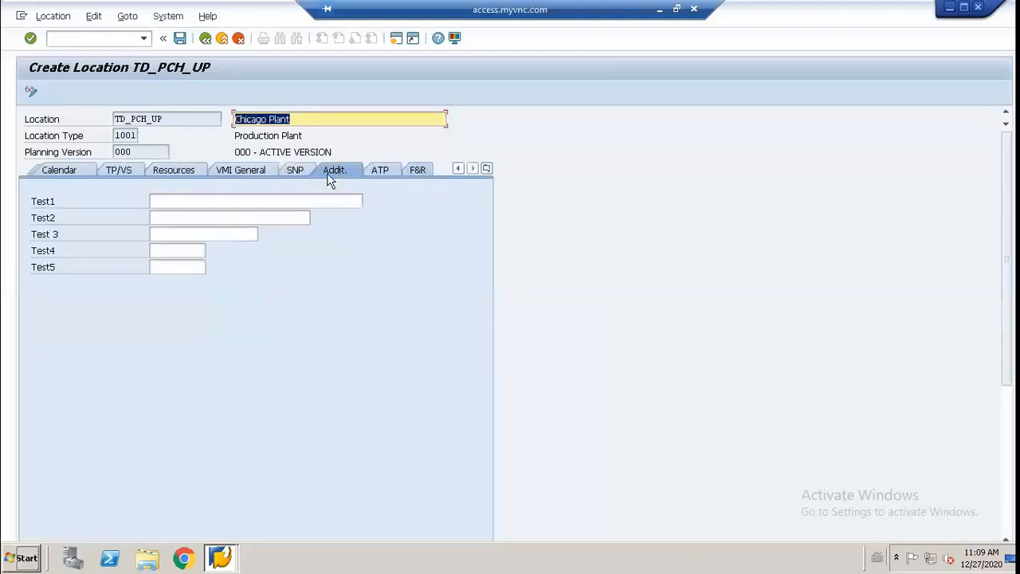
{"action": "left_click", "coordinate": [200, 202]}
{"action": "left_click", "coordinate": [197, 217]}
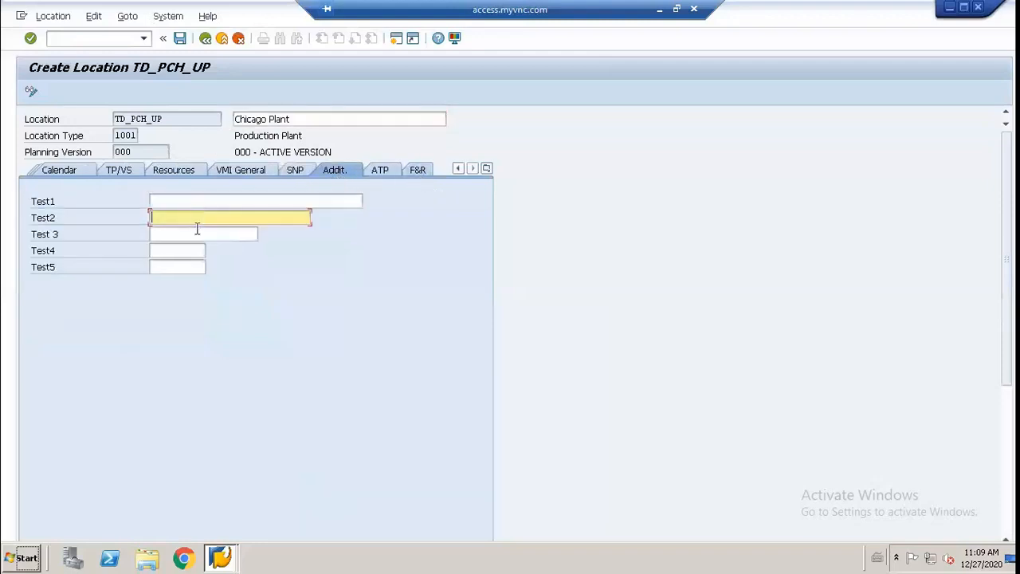
{"action": "left_click", "coordinate": [198, 234]}
{"action": "left_click", "coordinate": [188, 250]}
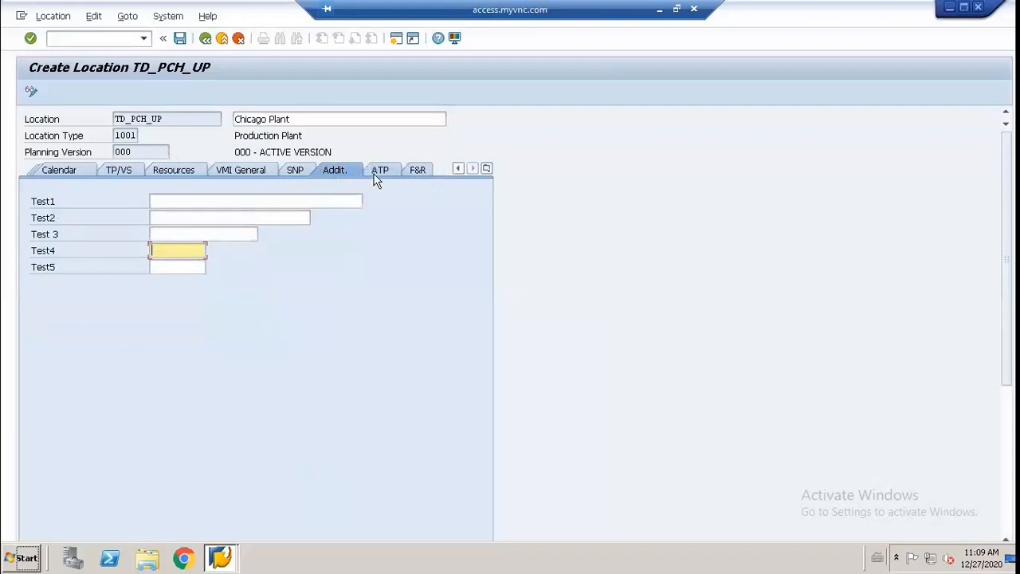
{"action": "left_click", "coordinate": [376, 172]}
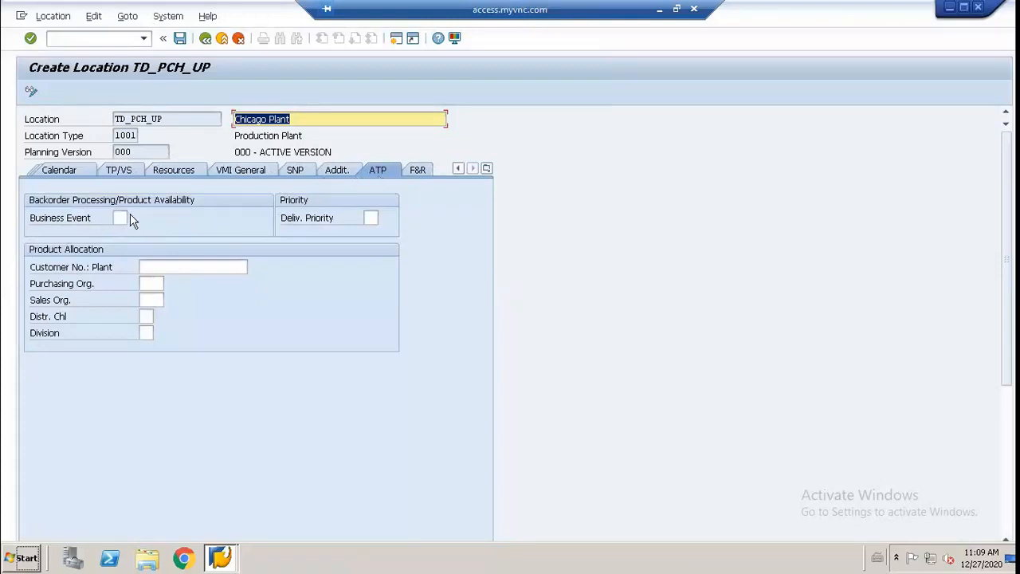
{"action": "left_click", "coordinate": [415, 169]}
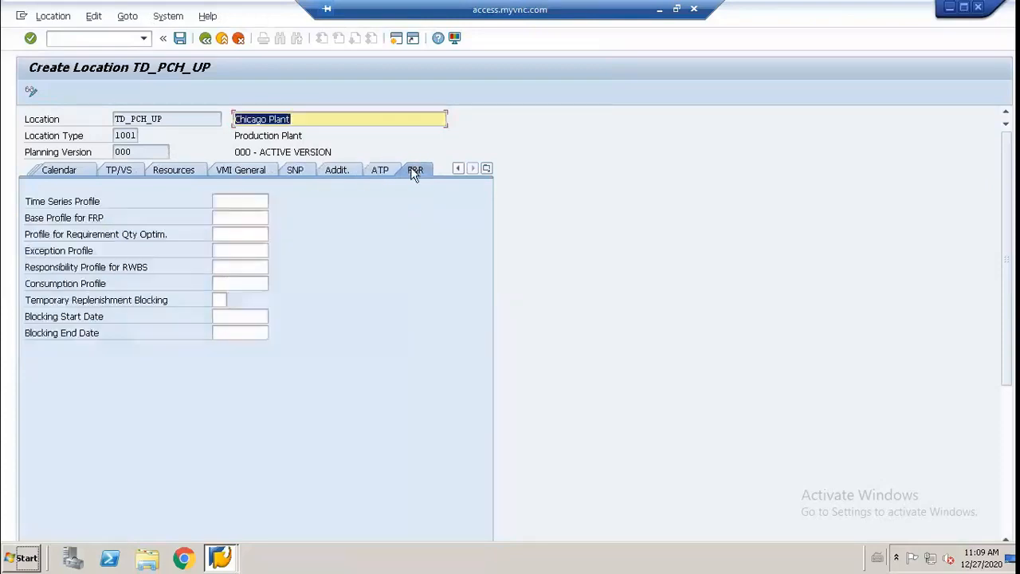
{"action": "left_click", "coordinate": [241, 201]}
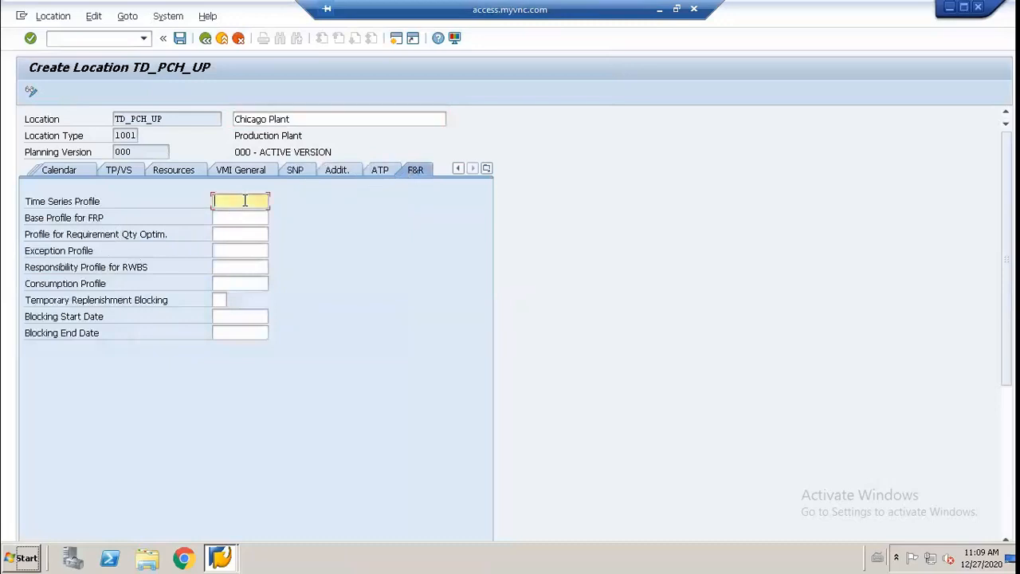
{"action": "left_click", "coordinate": [246, 219]}
{"action": "left_click", "coordinate": [241, 232]}
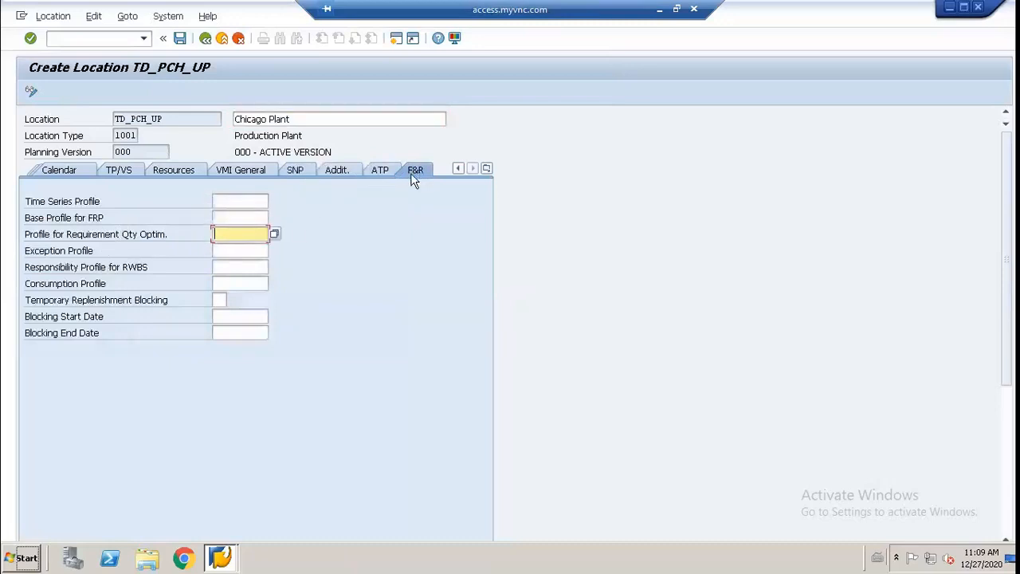
Step: Save the Chicago plant location, return to the location master's initial screen and assign the location to active model 000
{"action": "left_click", "coordinate": [180, 38]}
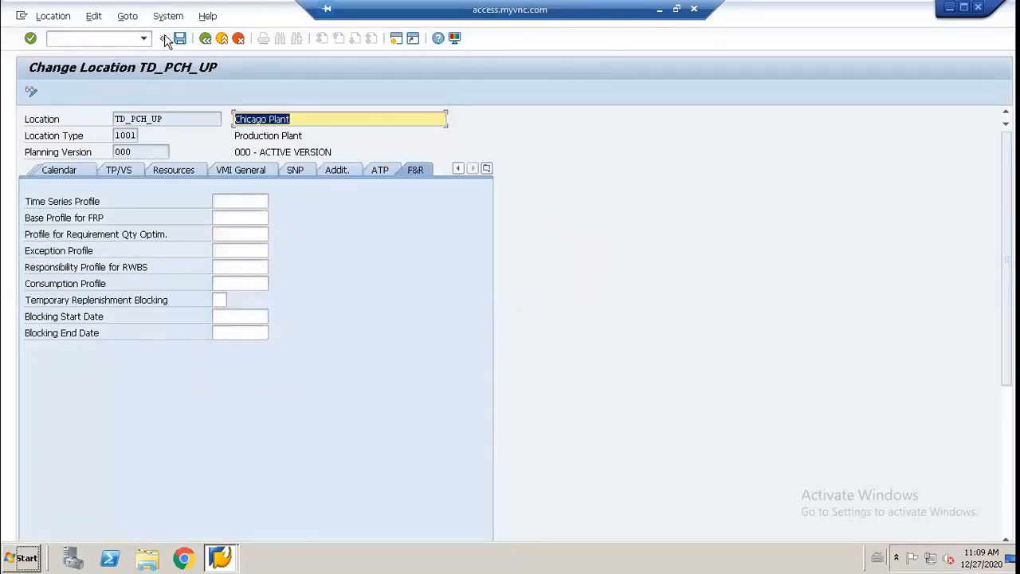
{"action": "key", "text": "F3"}
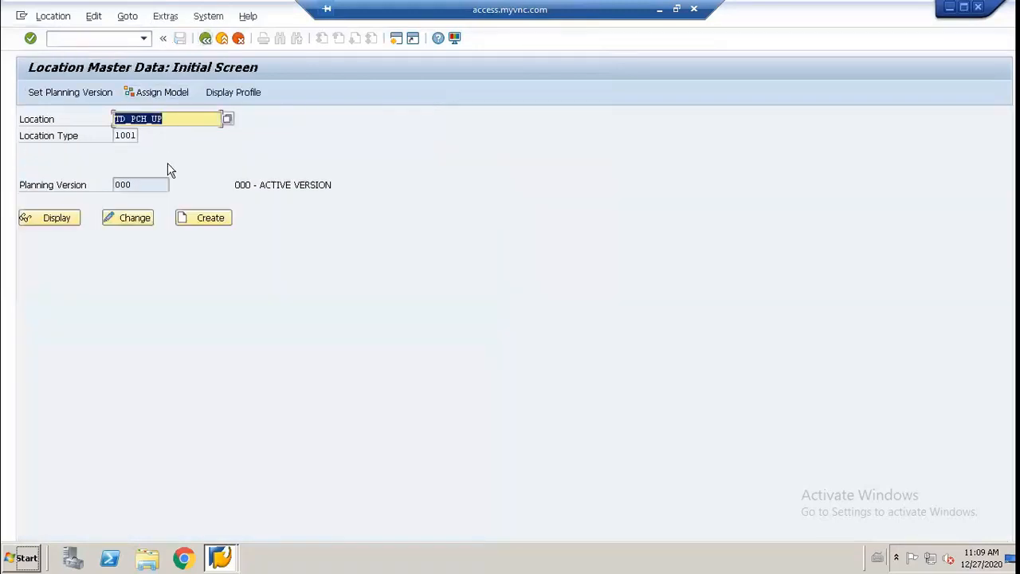
{"action": "left_click", "coordinate": [140, 94]}
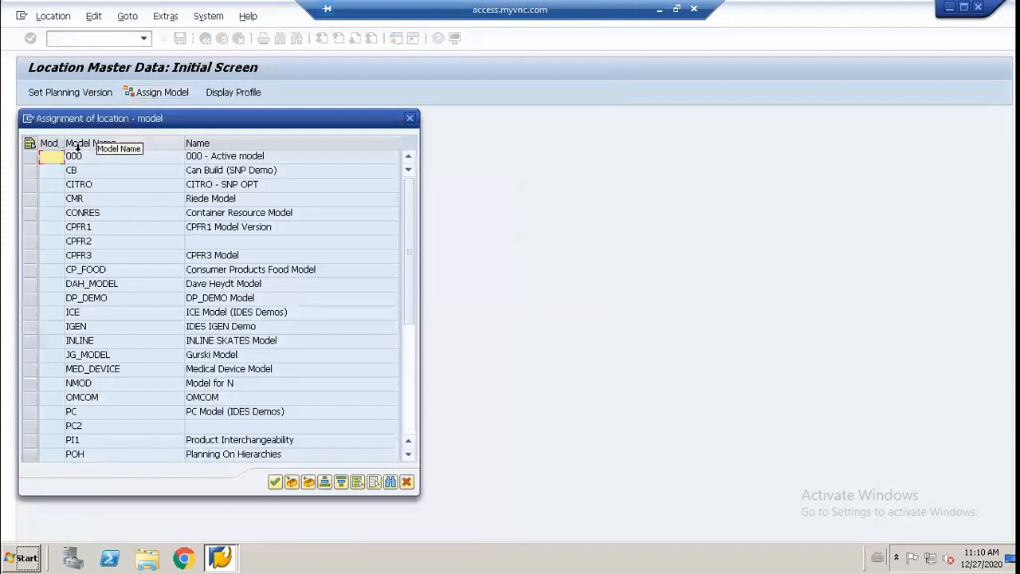
{"action": "left_click", "coordinate": [27, 156]}
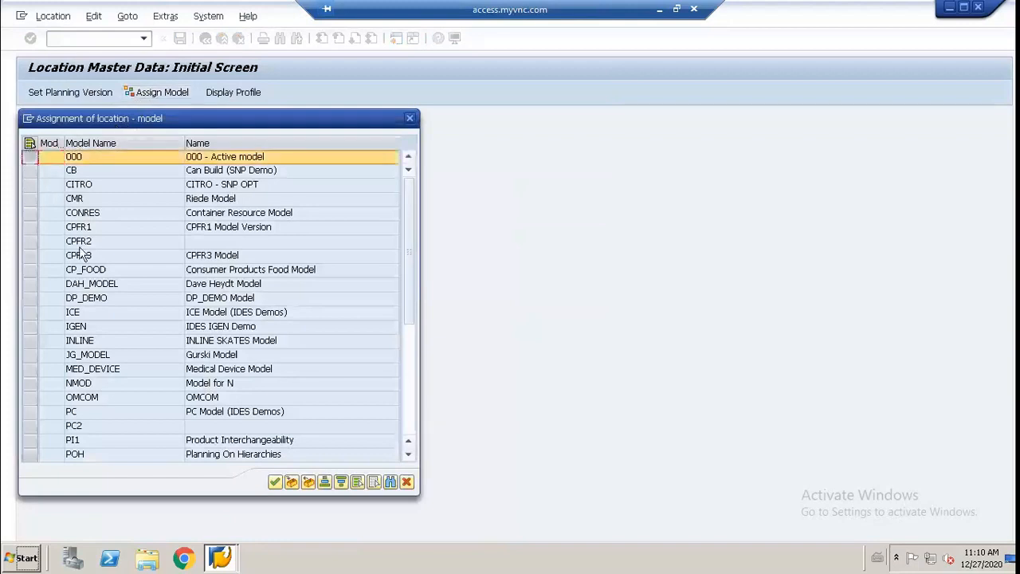
{"action": "left_click", "coordinate": [275, 482]}
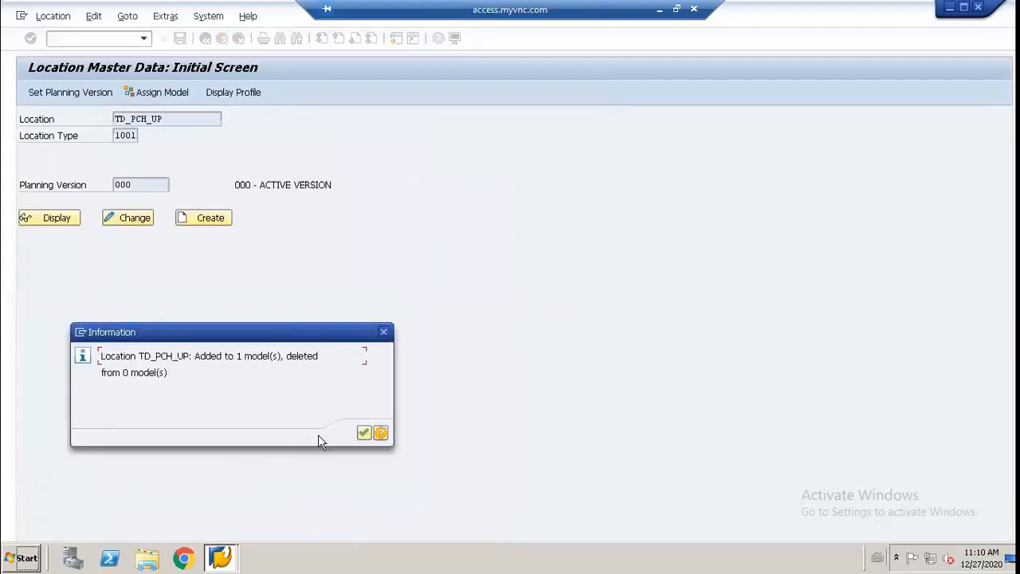
{"action": "left_click", "coordinate": [363, 433]}
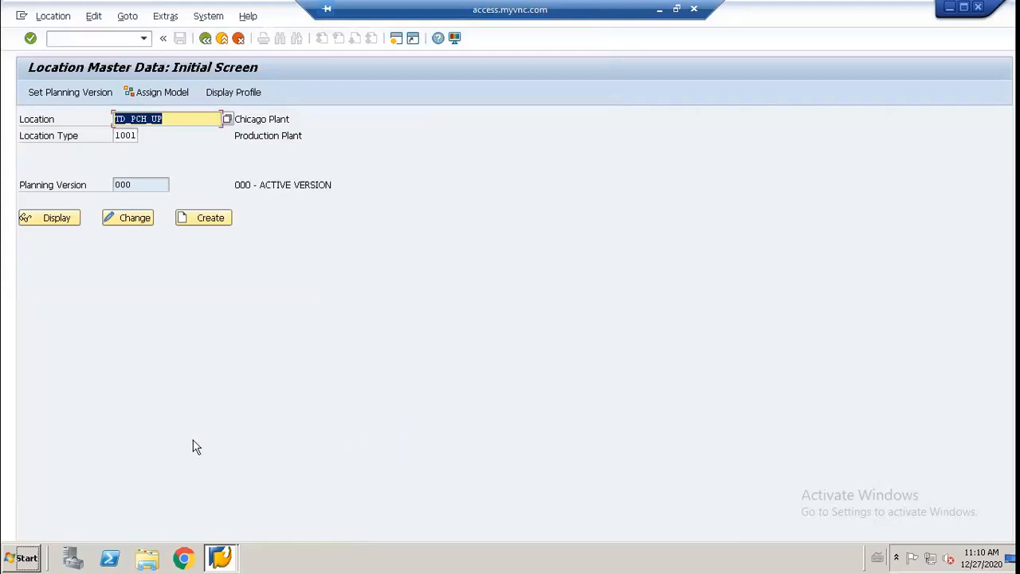
Step: Switch to the Notepad master data list, look up the LA distribution center's code TD_DLO_XX and return to SAP
{"action": "left_click", "coordinate": [194, 121]}
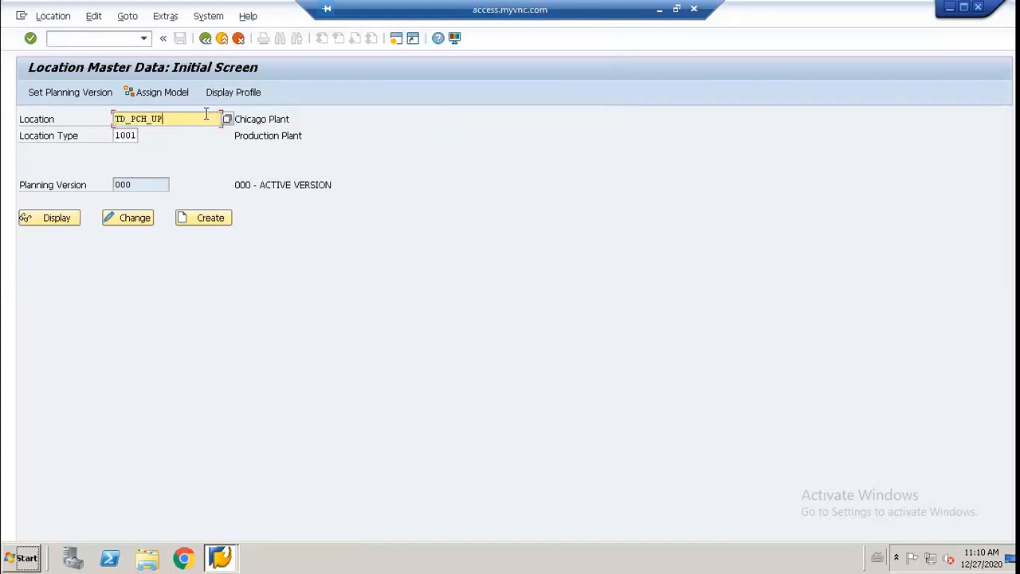
{"action": "left_click", "coordinate": [658, 9]}
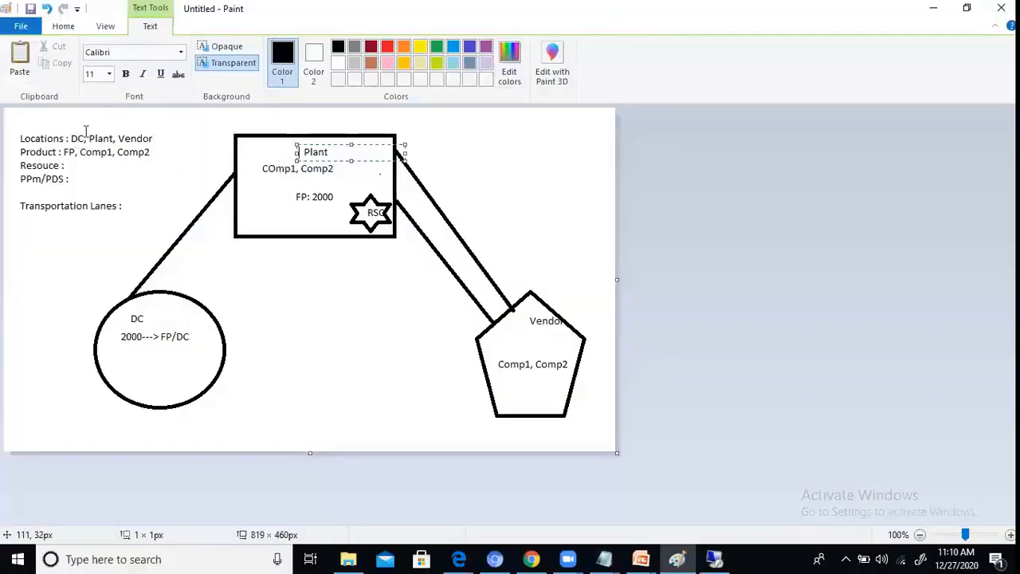
{"action": "left_click", "coordinate": [612, 551]}
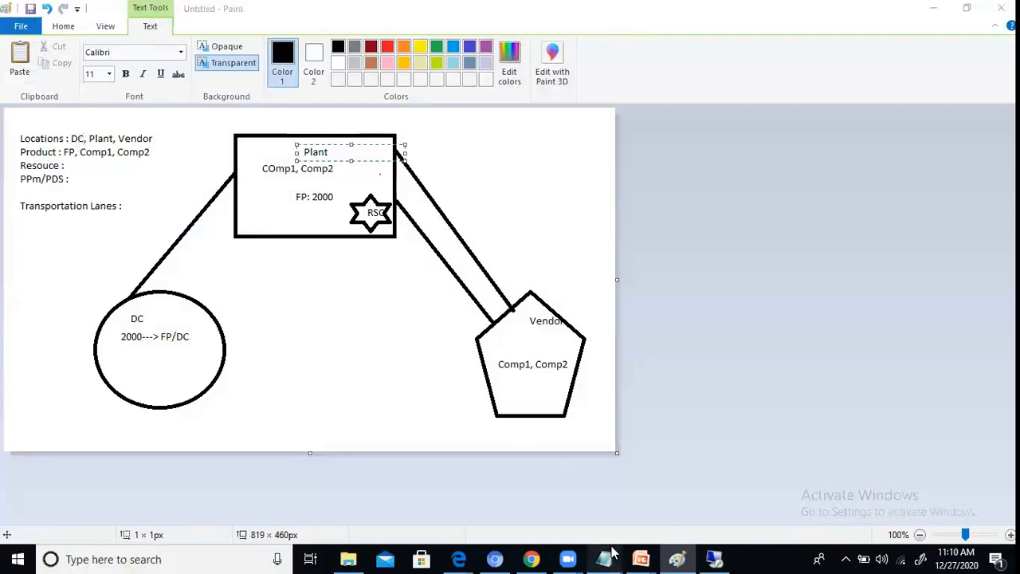
{"action": "left_click", "coordinate": [545, 488]}
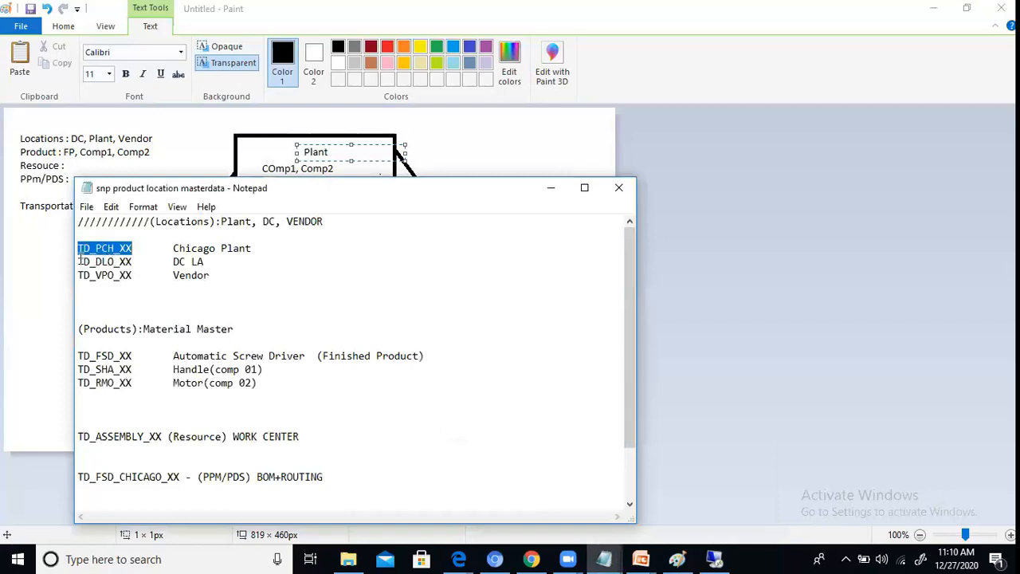
{"action": "left_click_drag", "start_coordinate": [78, 261], "coordinate": [140, 267]}
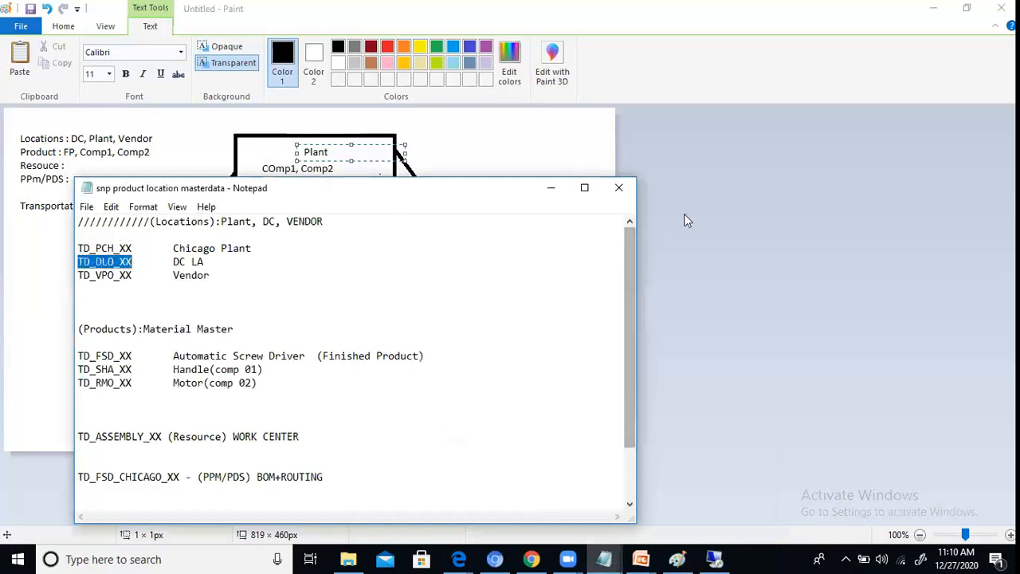
{"action": "left_click", "coordinate": [714, 559]}
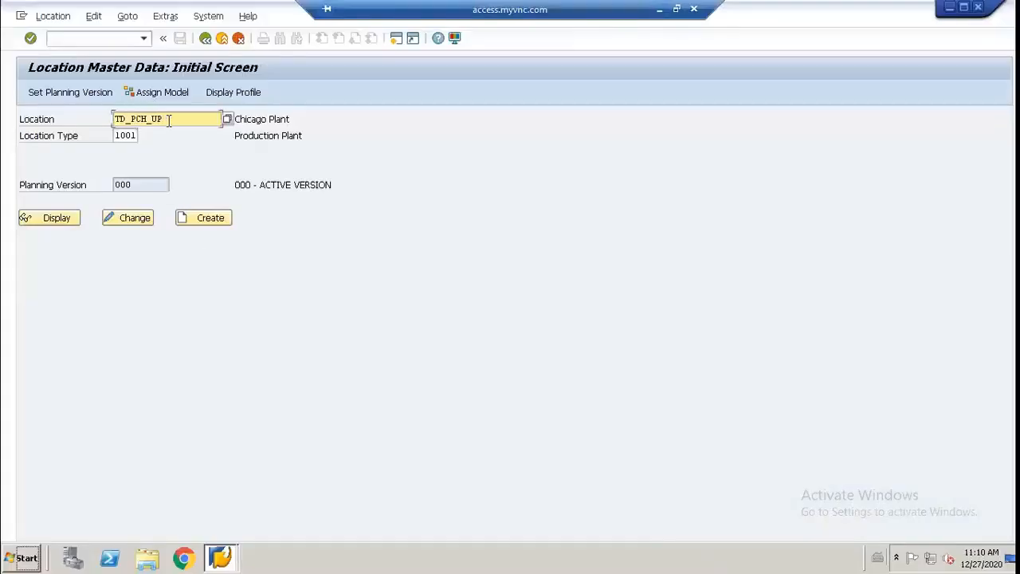
Step: Start creating location TD_DLO_UP with location type 1002 (Distribution Center)
{"action": "key", "text": "BackSpace"}
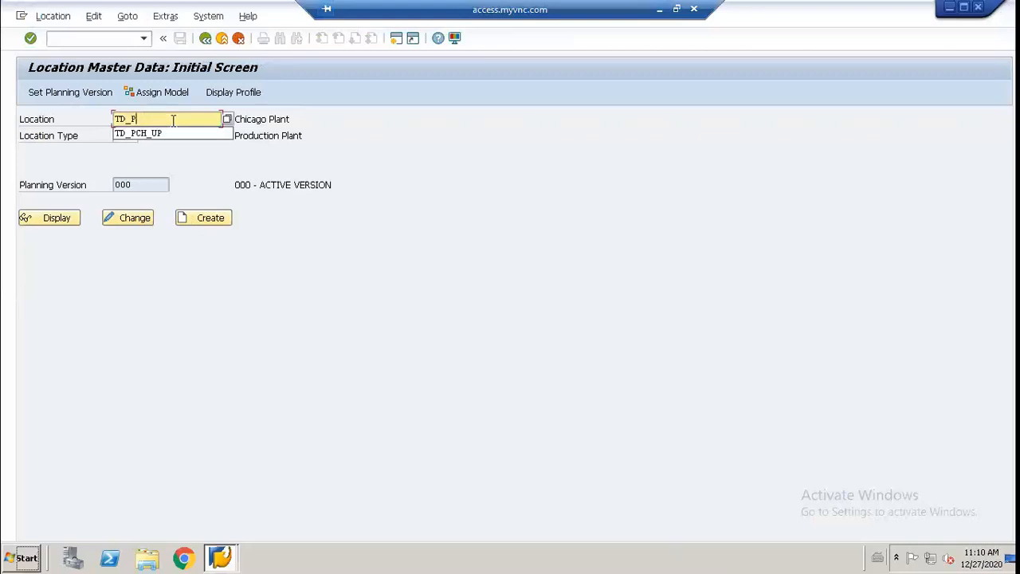
{"action": "type", "text": "DL0_U"}
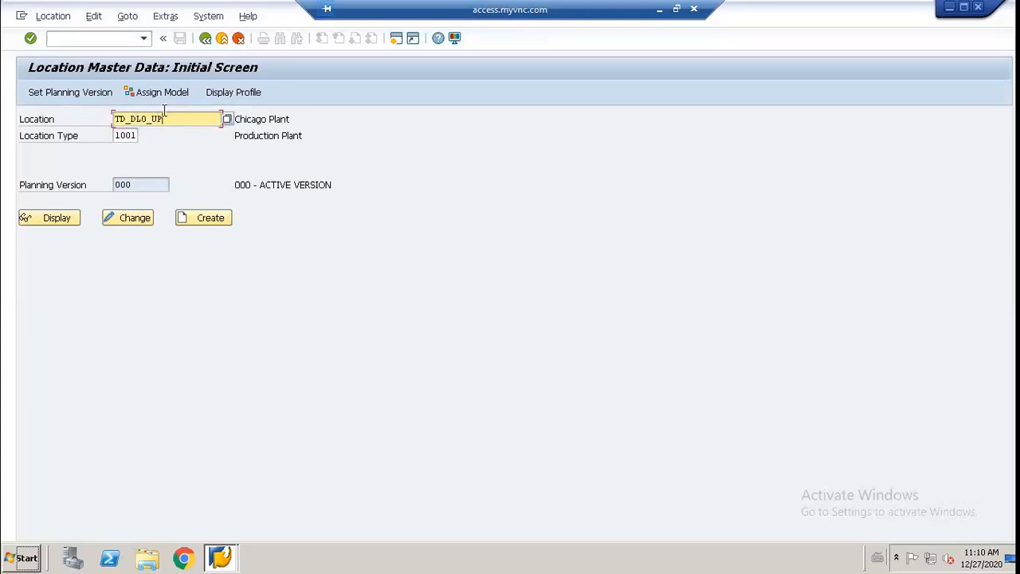
{"action": "left_click", "coordinate": [139, 138]}
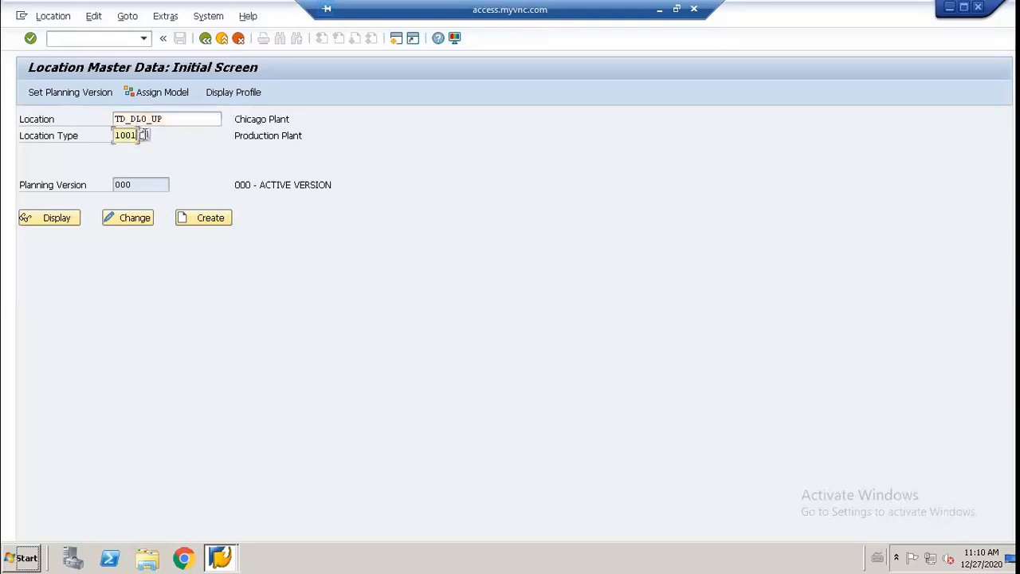
{"action": "left_click", "coordinate": [144, 136]}
{"action": "left_click", "coordinate": [127, 183]}
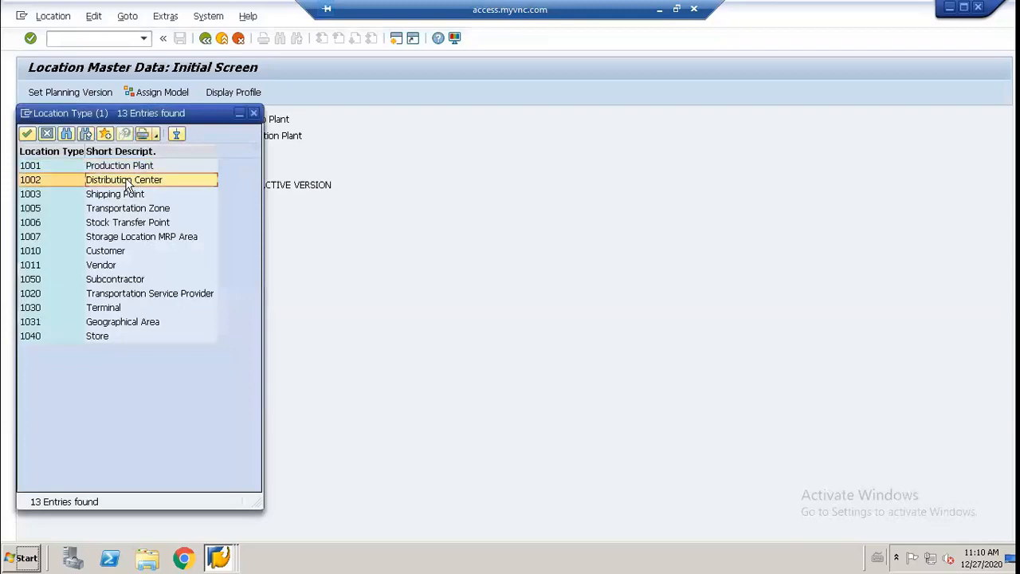
{"action": "double_click", "coordinate": [127, 182]}
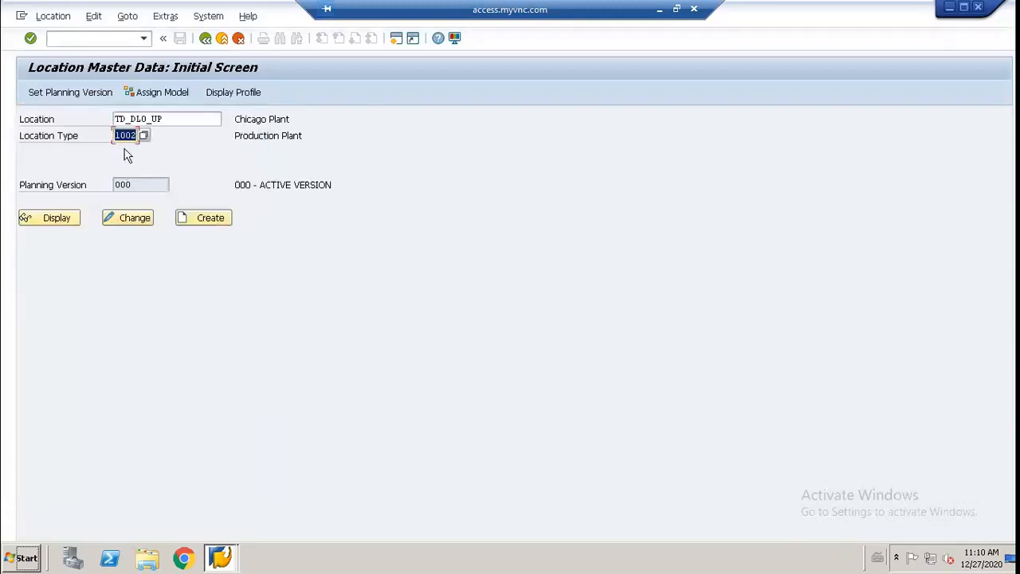
{"action": "left_click", "coordinate": [199, 221]}
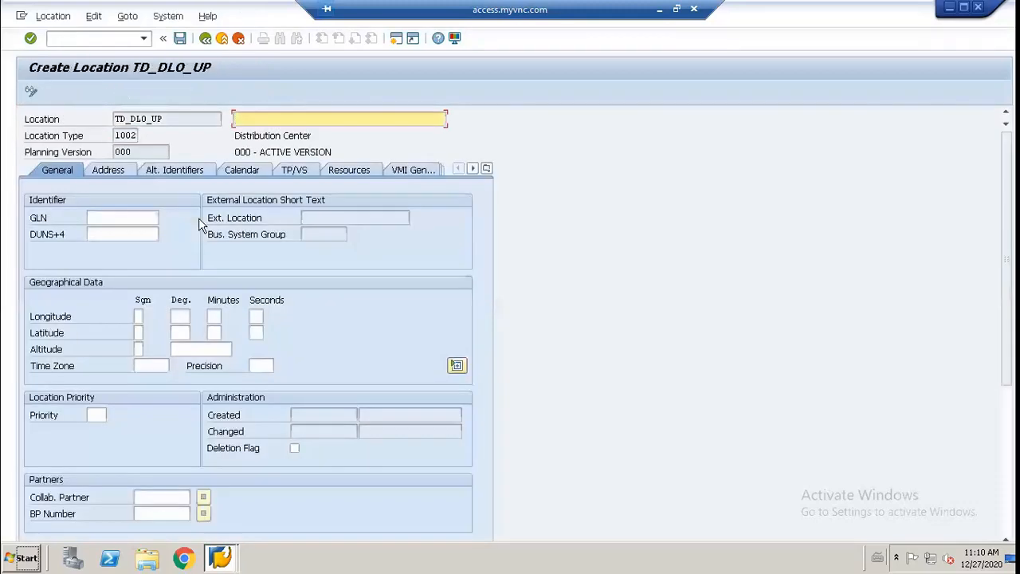
Step: Set the new location's time zone to UTC and enter the description Distribution Centre
{"action": "left_click", "coordinate": [162, 364]}
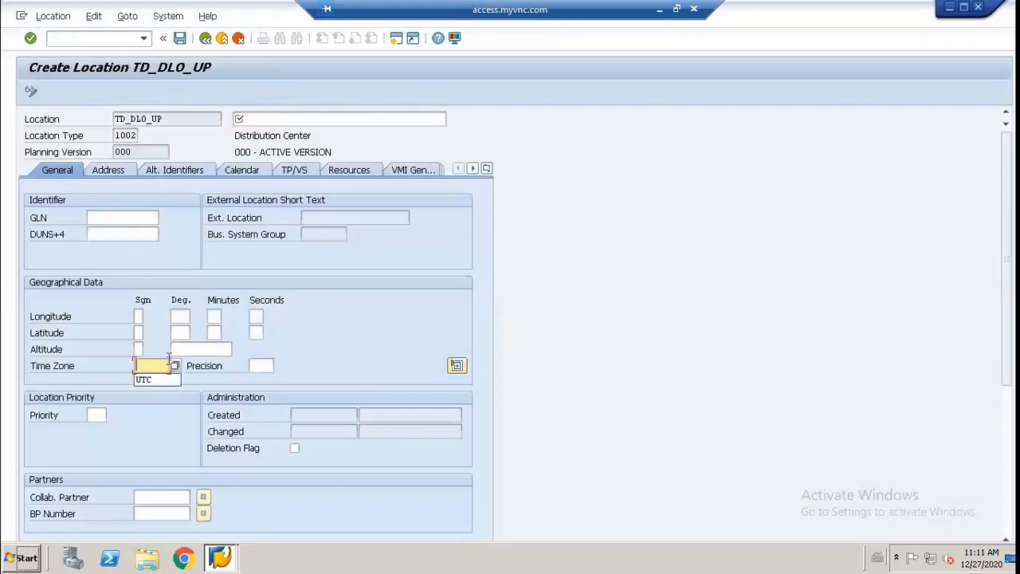
{"action": "left_click", "coordinate": [146, 380]}
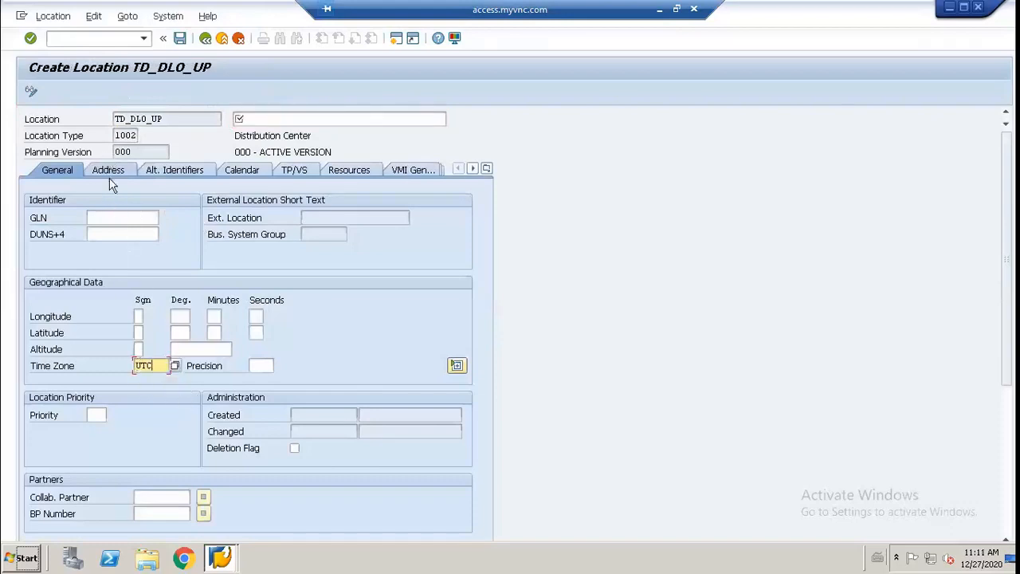
{"action": "key", "text": "Return"}
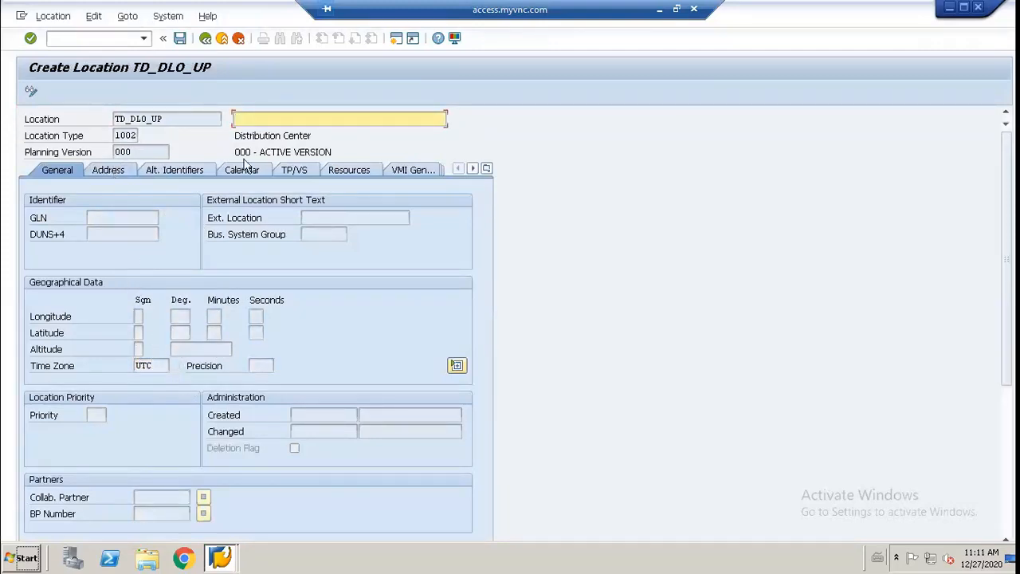
{"action": "type", "text": "Distribution Centre"}
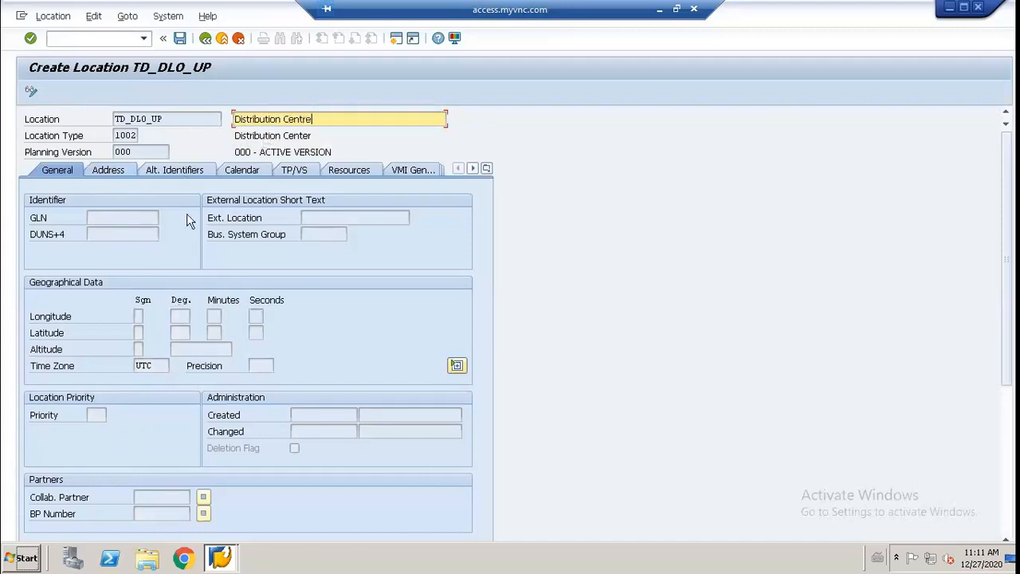
Step: Set the country in the distribution center's address to US
{"action": "left_click", "coordinate": [125, 173]}
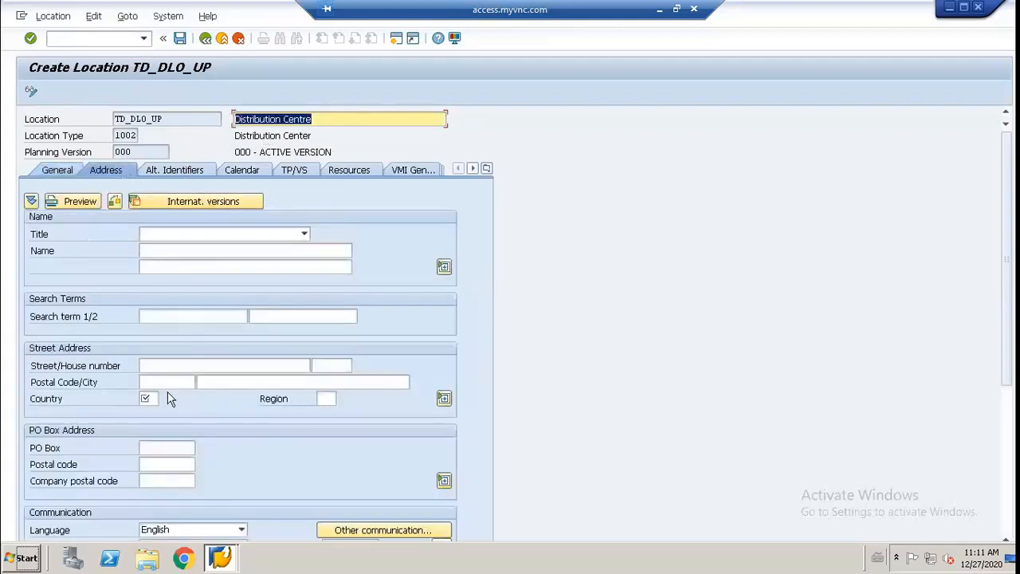
{"action": "left_click", "coordinate": [151, 399]}
{"action": "type", "text": "u"}
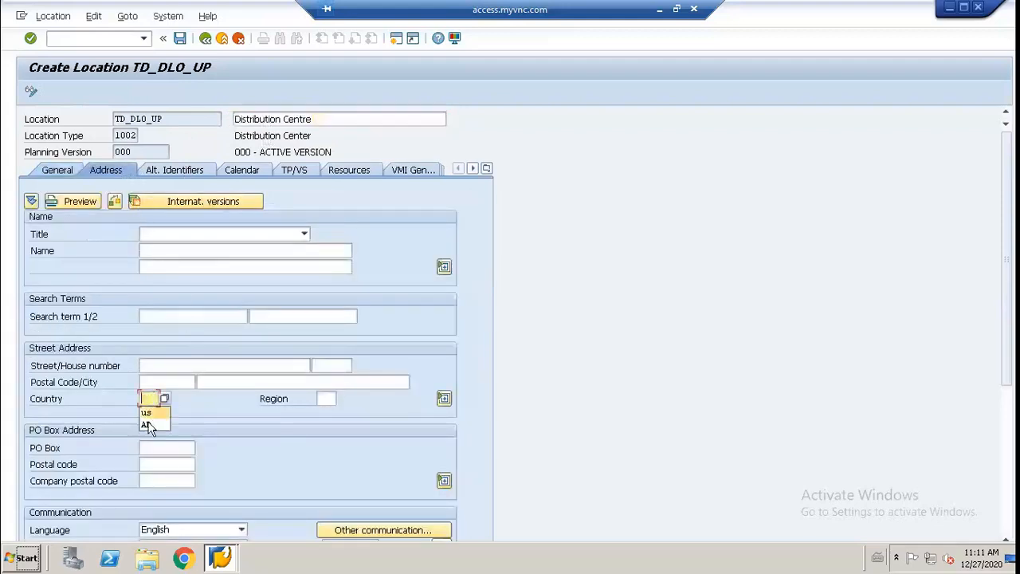
{"action": "left_click", "coordinate": [147, 416]}
{"action": "key", "text": "Return"}
Step: Set the distribution center's production, warehouse, shipping, receiving and planning (SPP) calendars to ZAPO_001
{"action": "left_click", "coordinate": [179, 172]}
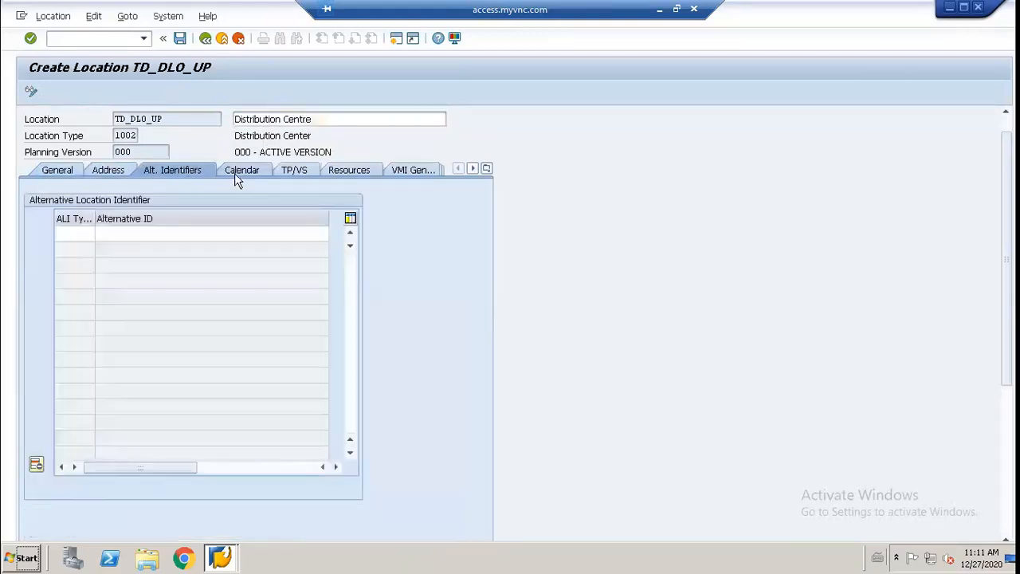
{"action": "left_click", "coordinate": [235, 172]}
{"action": "left_click", "coordinate": [188, 218]}
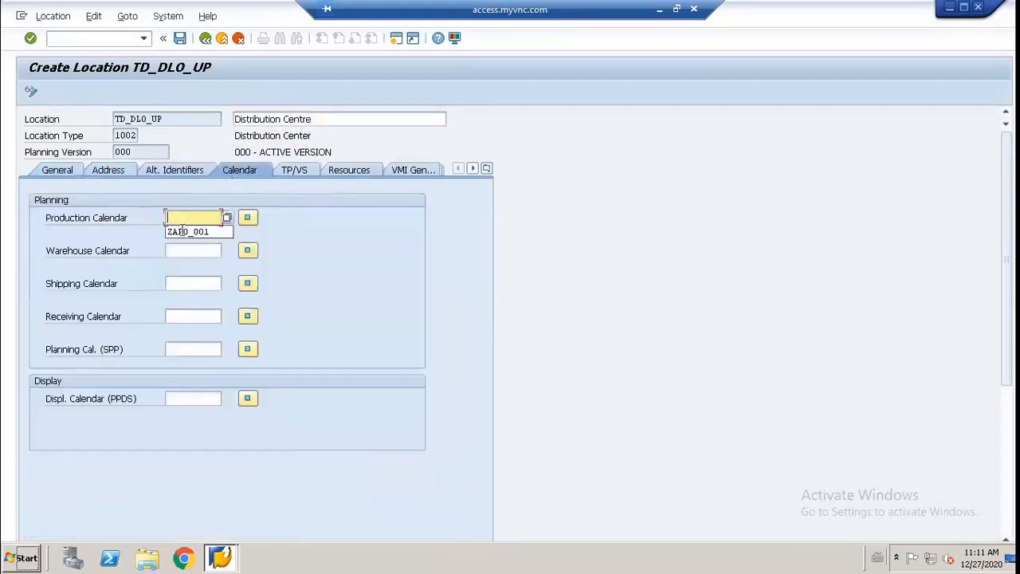
{"action": "left_click", "coordinate": [188, 232]}
{"action": "left_click", "coordinate": [191, 250]}
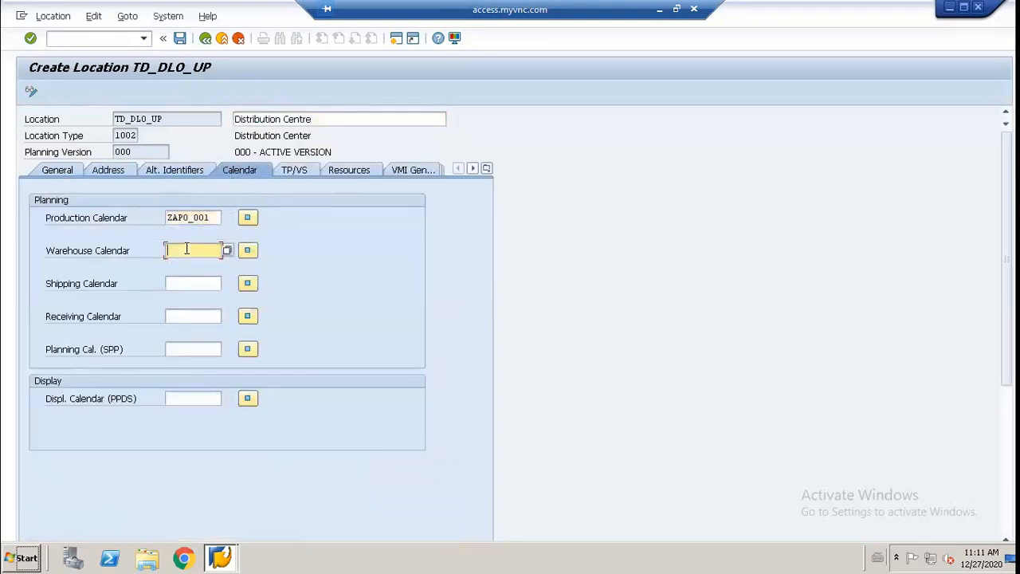
{"action": "left_click", "coordinate": [191, 265]}
{"action": "left_click", "coordinate": [194, 282]}
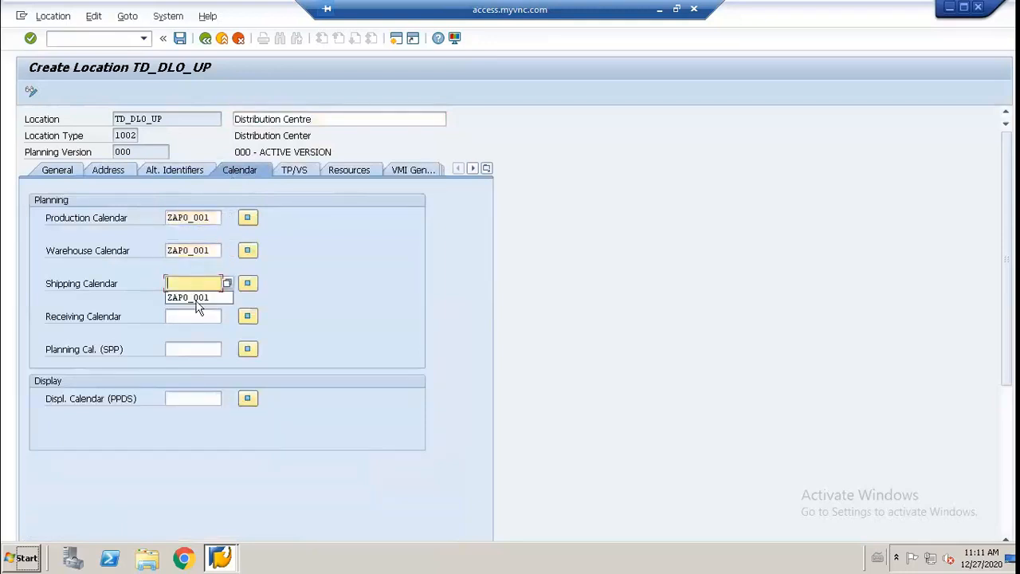
{"action": "left_click", "coordinate": [189, 298]}
{"action": "left_click", "coordinate": [198, 317]}
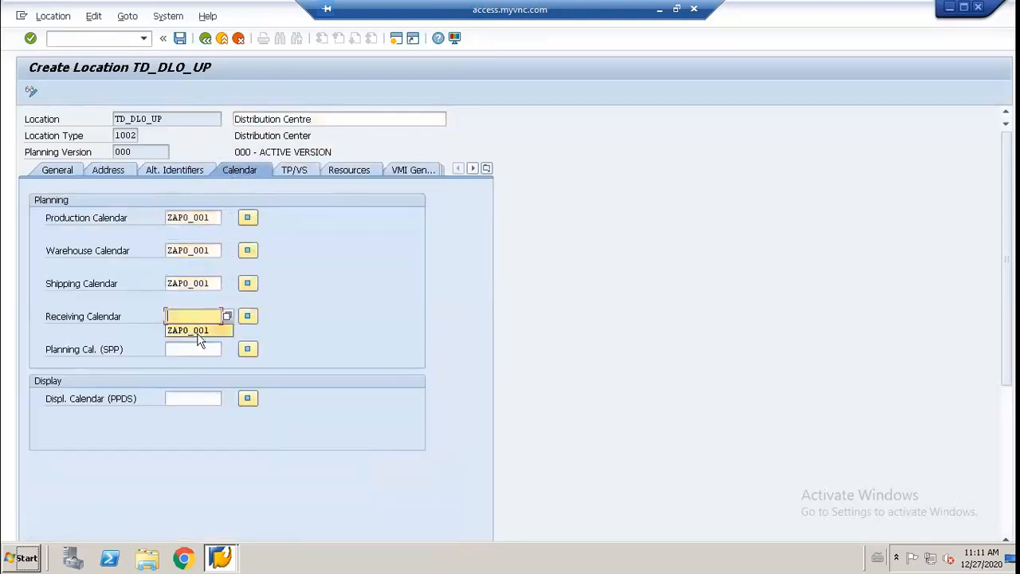
{"action": "left_click", "coordinate": [198, 331]}
{"action": "left_click", "coordinate": [200, 348]}
{"action": "left_click", "coordinate": [195, 363]}
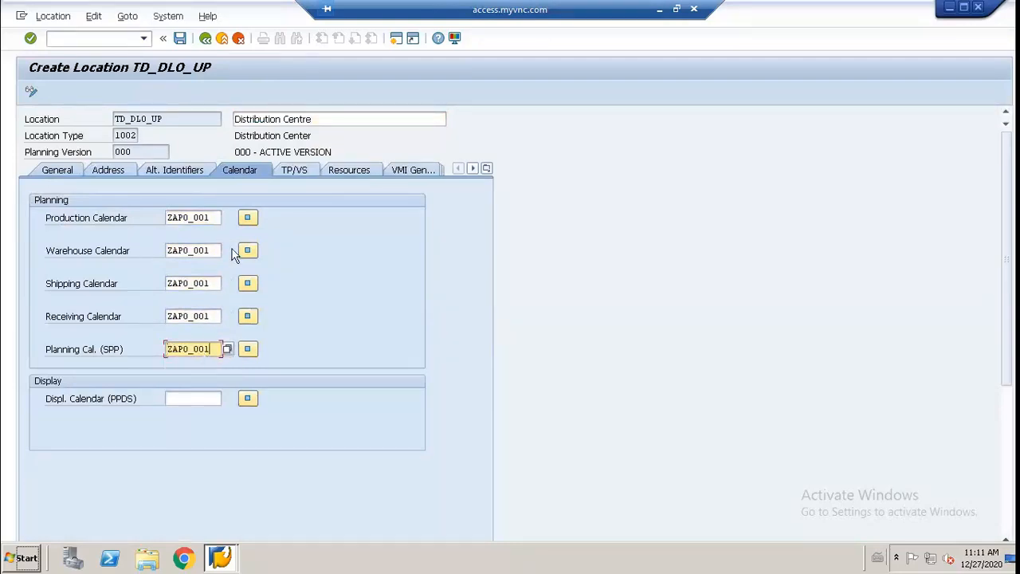
Step: Set the distribution center's SNP deployment categories, with ATR as ATD receipt and the suggested category as ATD issue
{"action": "left_click", "coordinate": [296, 171]}
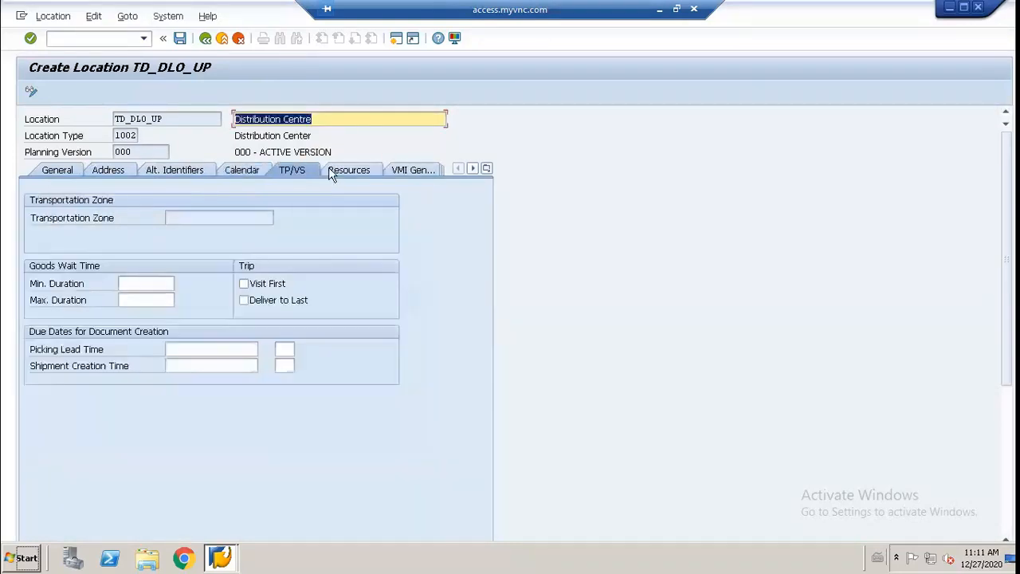
{"action": "left_click", "coordinate": [351, 171]}
{"action": "left_click", "coordinate": [404, 171]}
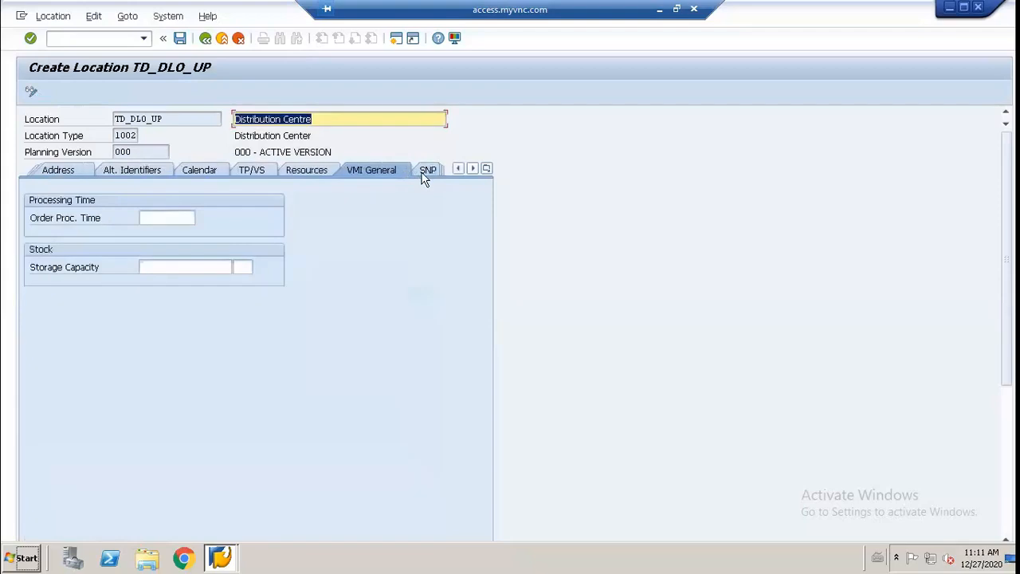
{"action": "left_click", "coordinate": [415, 171]}
{"action": "left_click", "coordinate": [137, 267]}
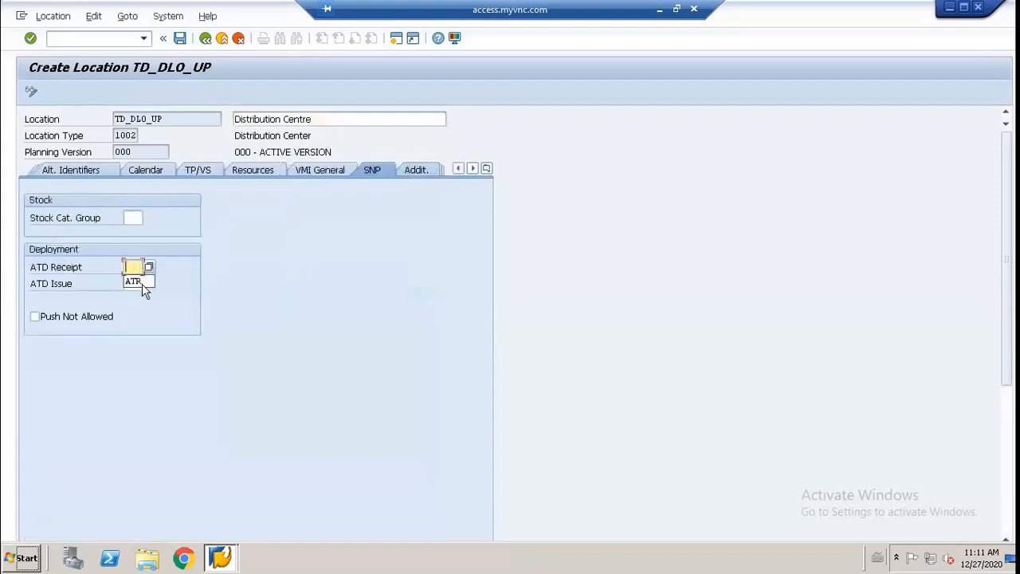
{"action": "left_click", "coordinate": [141, 281]}
{"action": "left_click", "coordinate": [142, 284]}
{"action": "left_click", "coordinate": [144, 300]}
Step: Check the distribution center's additional, F&R and ATP data, then save the location
{"action": "left_click", "coordinate": [404, 172]}
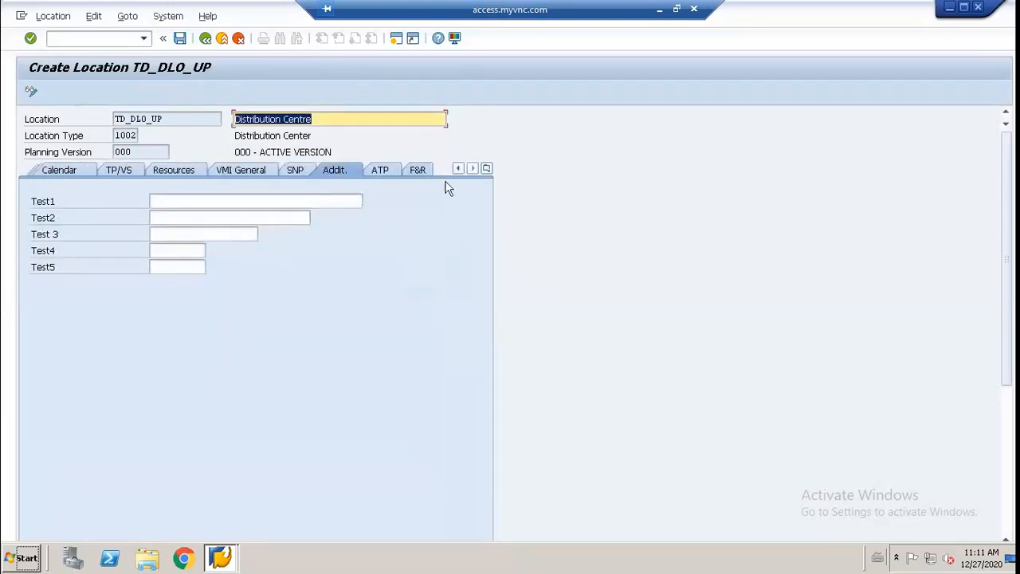
{"action": "left_click", "coordinate": [415, 171]}
{"action": "left_click", "coordinate": [383, 173]}
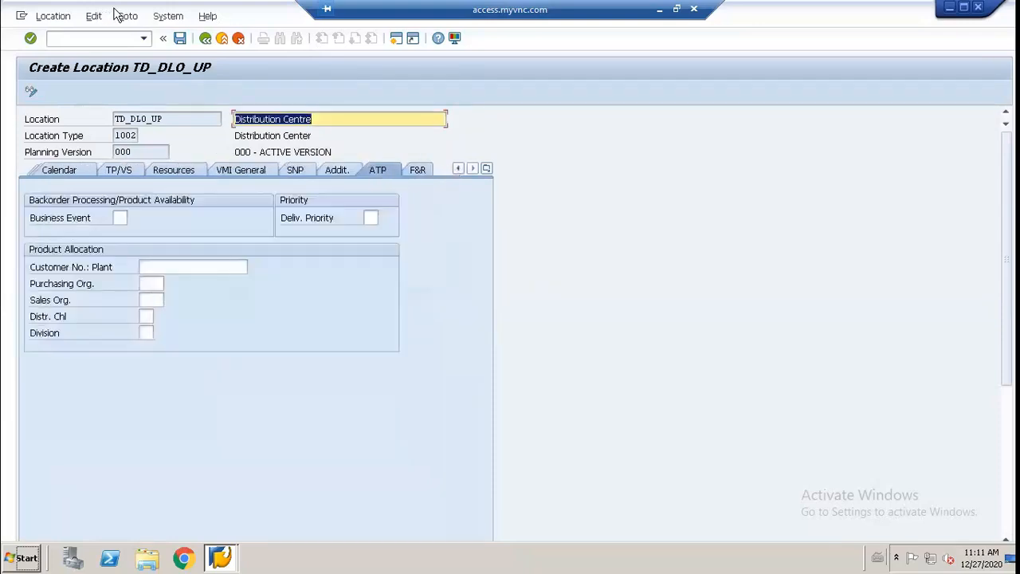
{"action": "left_click", "coordinate": [169, 39]}
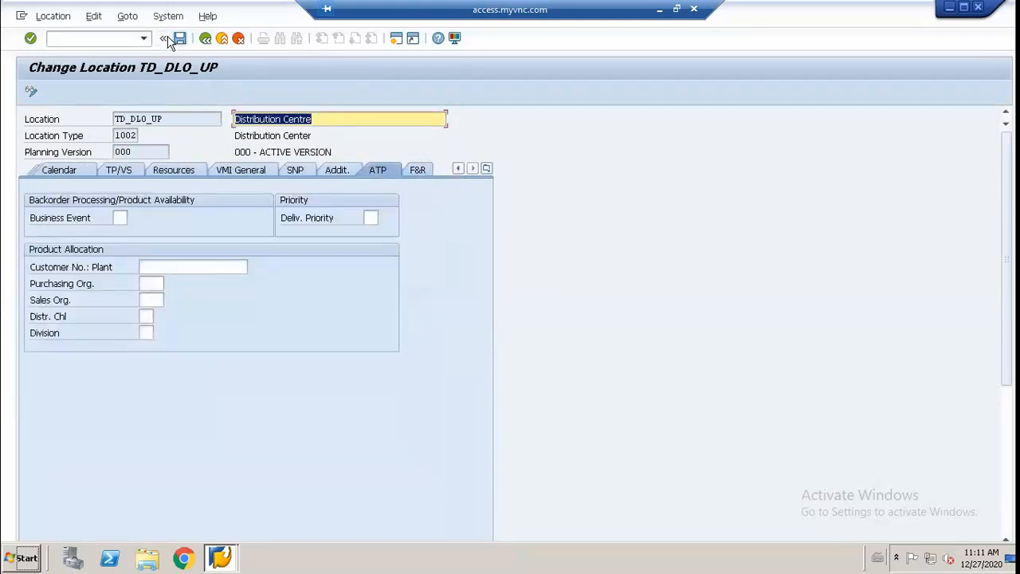
Step: Set the remote Windows taskbar's location on screen to Right
{"action": "right_click", "coordinate": [310, 562]}
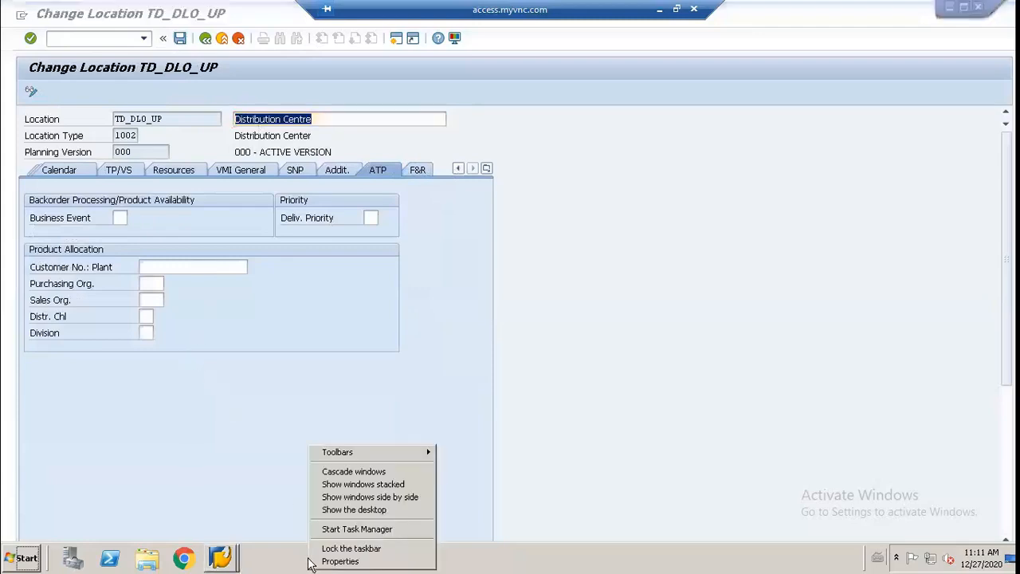
{"action": "left_click", "coordinate": [319, 562]}
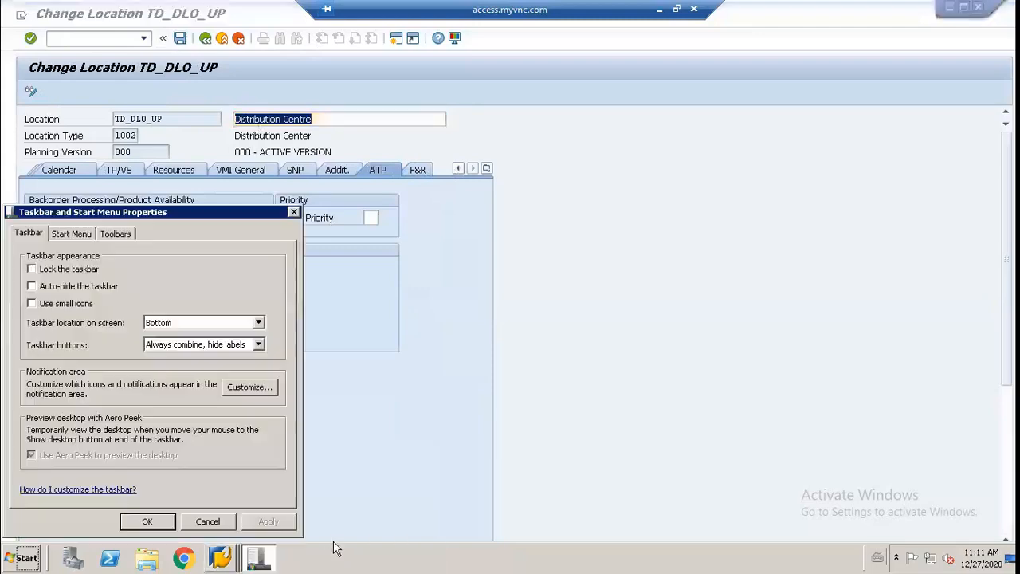
{"action": "left_click", "coordinate": [259, 322]}
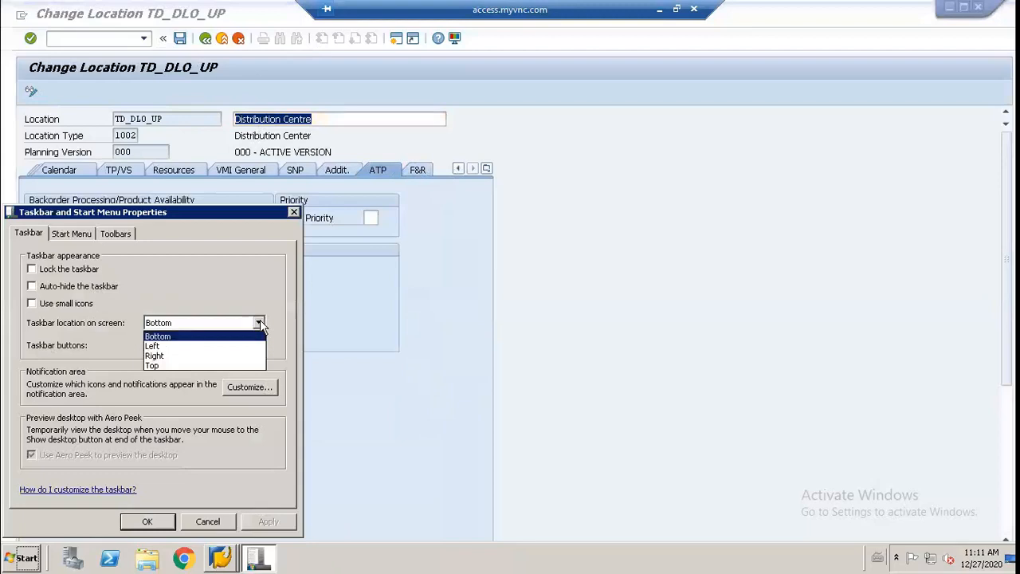
{"action": "left_click", "coordinate": [216, 357]}
{"action": "left_click", "coordinate": [147, 520]}
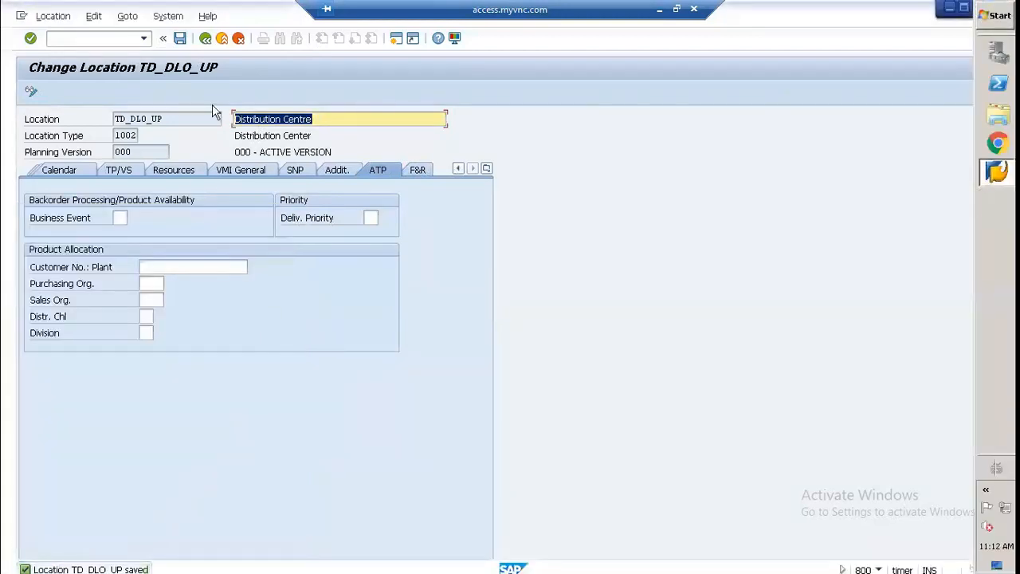
Step: Return to the location master data's initial screen and assign location TD_DLO_UP to model 000 - Active model
{"action": "key", "text": "F3"}
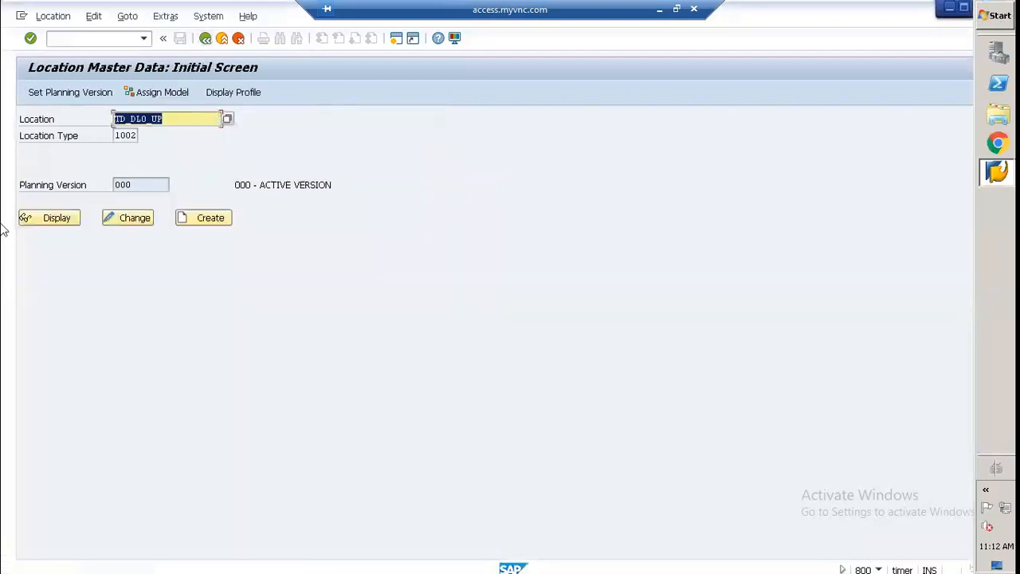
{"action": "left_click", "coordinate": [158, 93]}
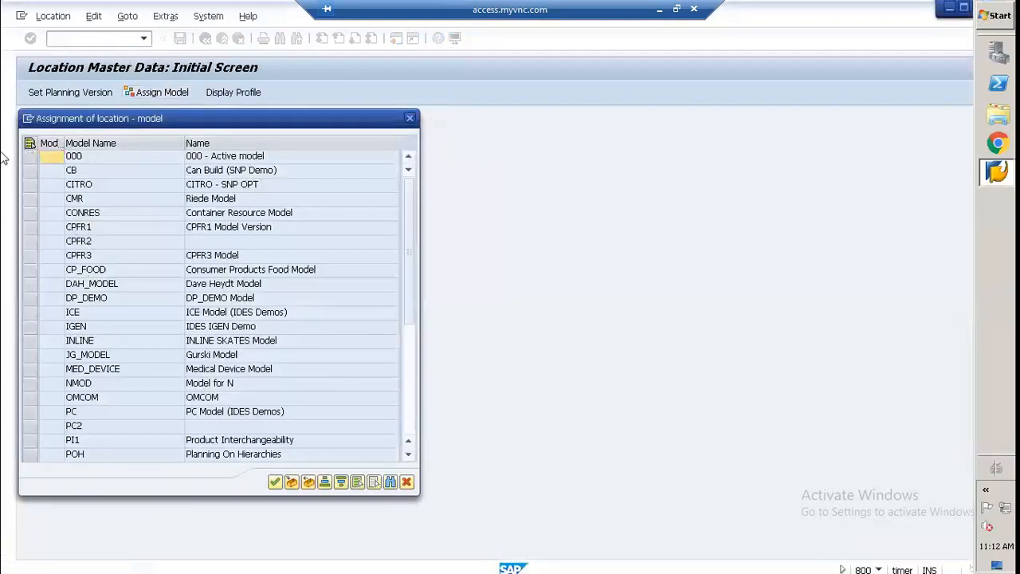
{"action": "left_click", "coordinate": [34, 155]}
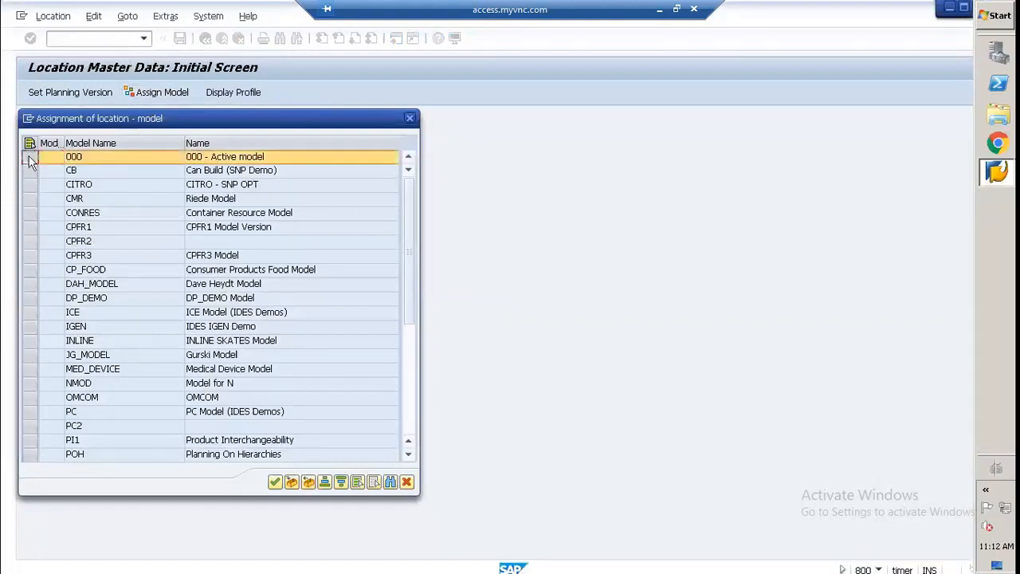
{"action": "left_click", "coordinate": [278, 484]}
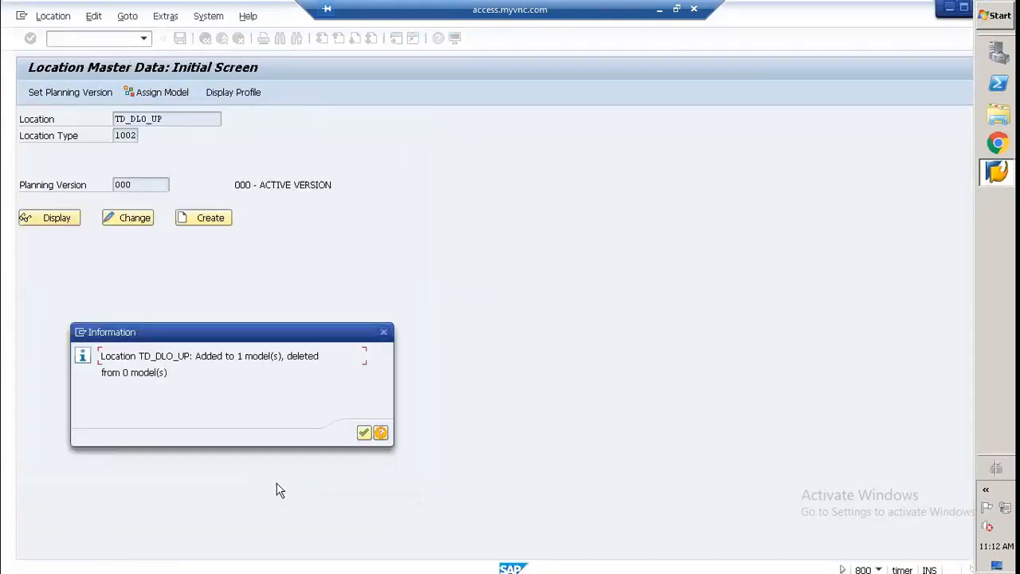
{"action": "left_click", "coordinate": [363, 432]}
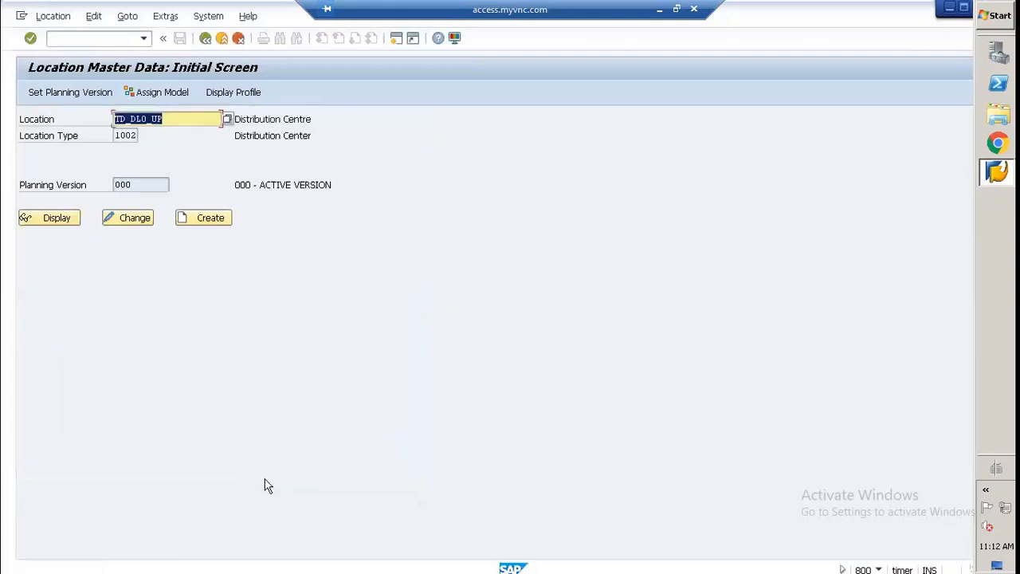
Step: Switch to the Notepad master data list, look up the vendor location's code and return to SAP
{"action": "left_click", "coordinate": [659, 9]}
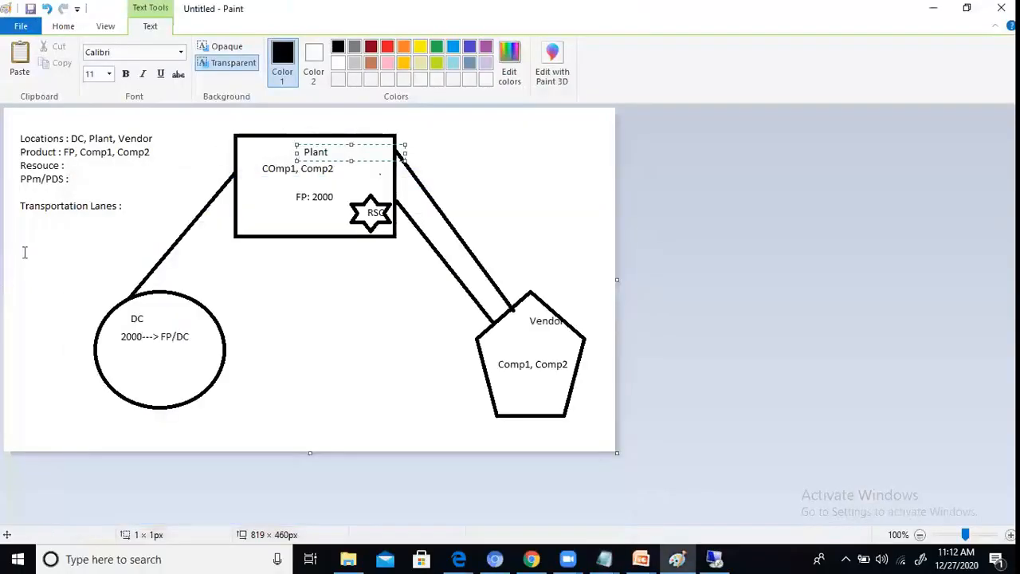
{"action": "left_click", "coordinate": [4, 283]}
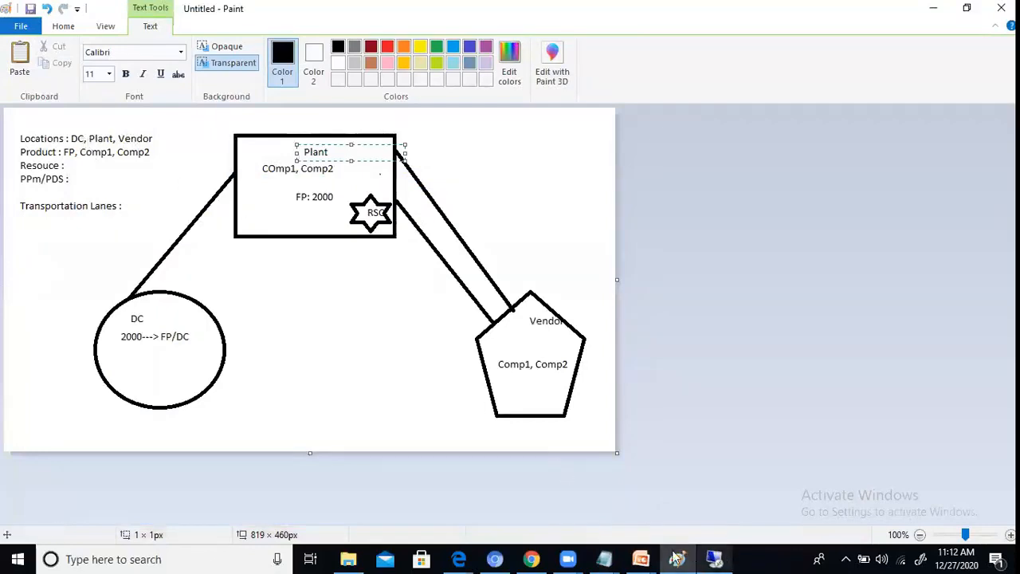
{"action": "left_click", "coordinate": [603, 558]}
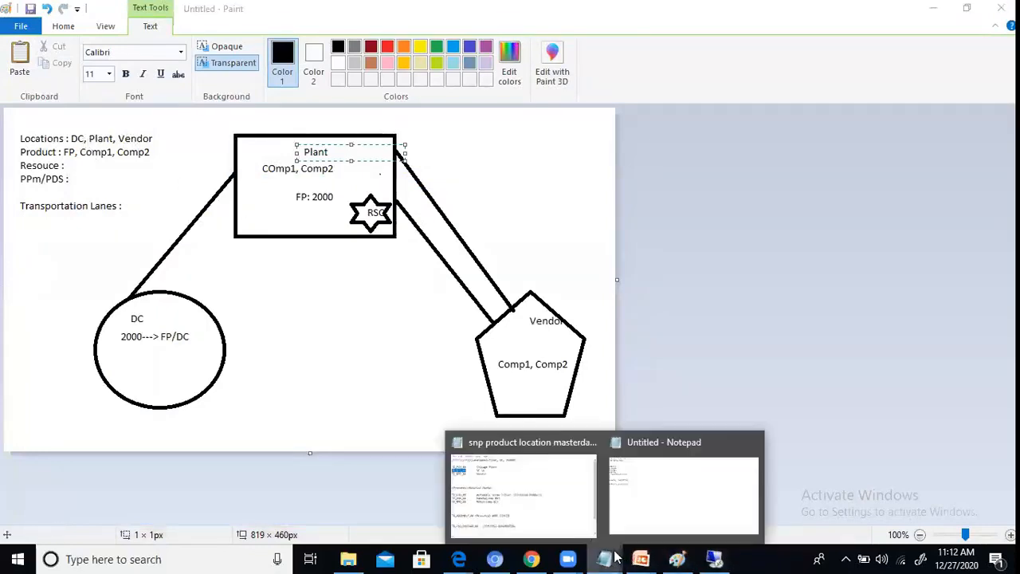
{"action": "left_click", "coordinate": [584, 515]}
{"action": "left_click", "coordinate": [733, 240]}
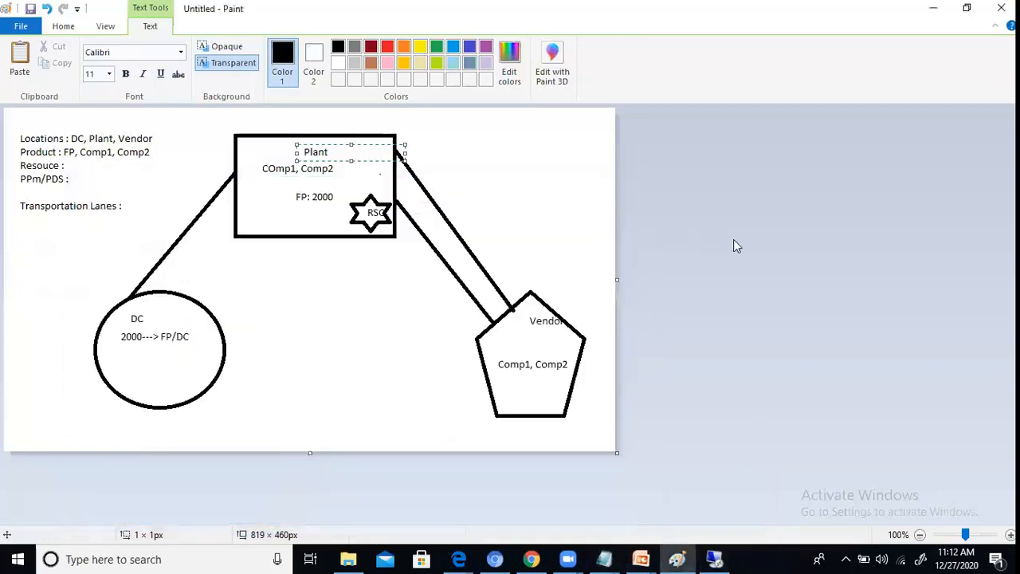
{"action": "left_click", "coordinate": [713, 559]}
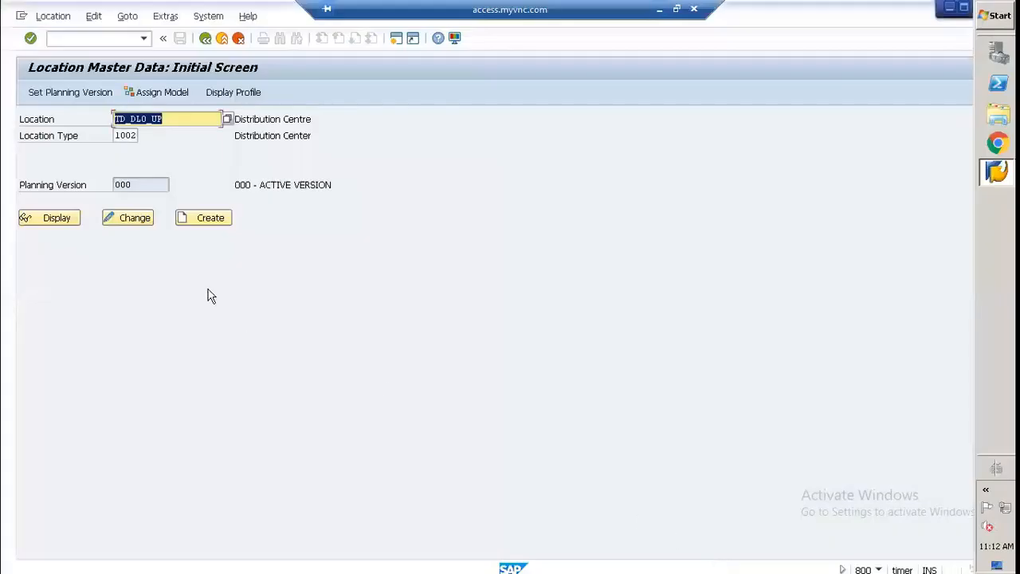
Step: Start creating location TD_VPO_UP with location type 1011 (Vendor) and the description Vendor Location
{"action": "left_click", "coordinate": [147, 119]}
{"action": "key", "text": "BackSpace"}
{"action": "key", "text": "BackSpace"}
{"action": "key", "text": "BackSpace"}
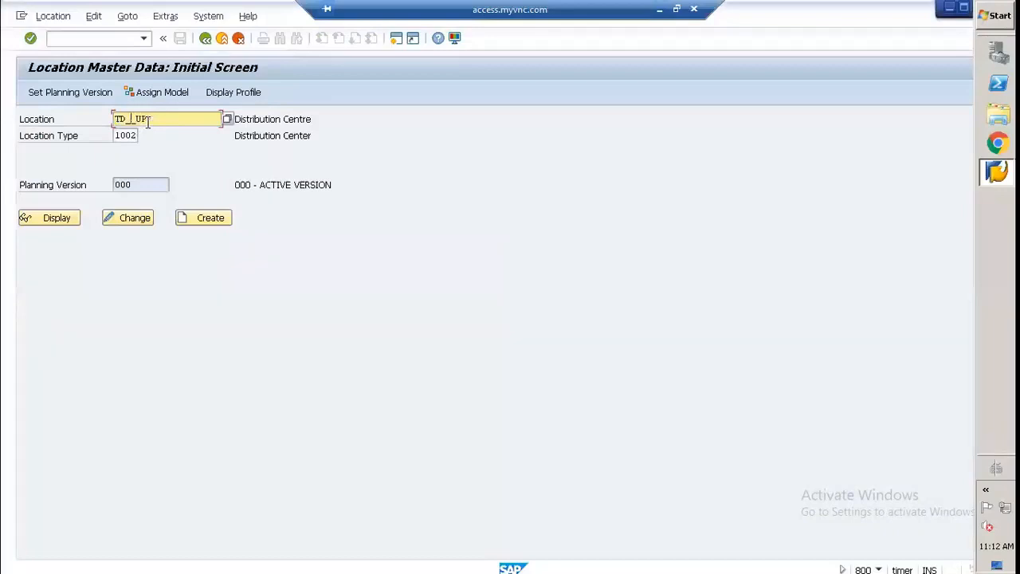
{"action": "type", "text": "VP0"}
{"action": "left_click", "coordinate": [136, 135]}
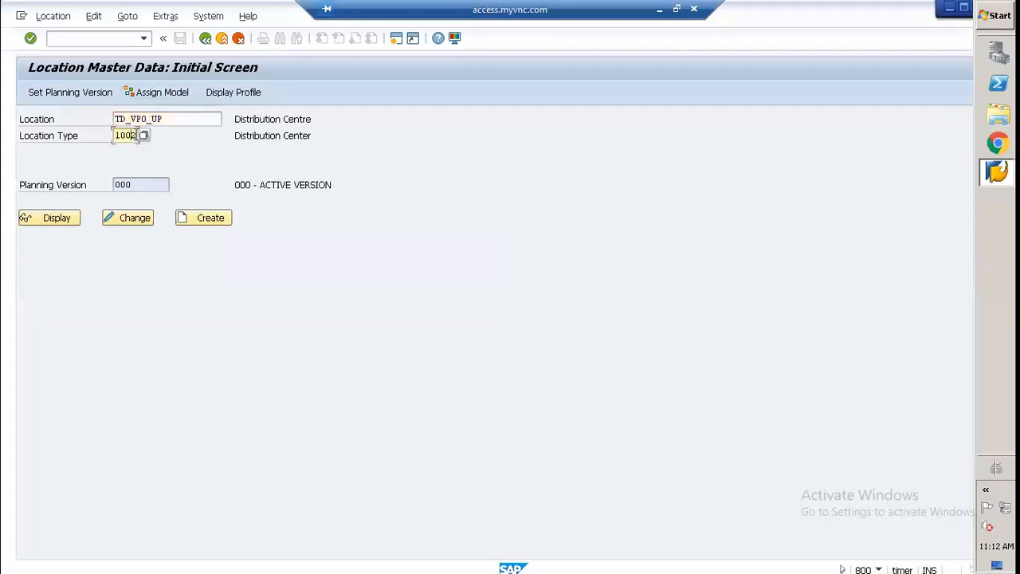
{"action": "left_click", "coordinate": [143, 135]}
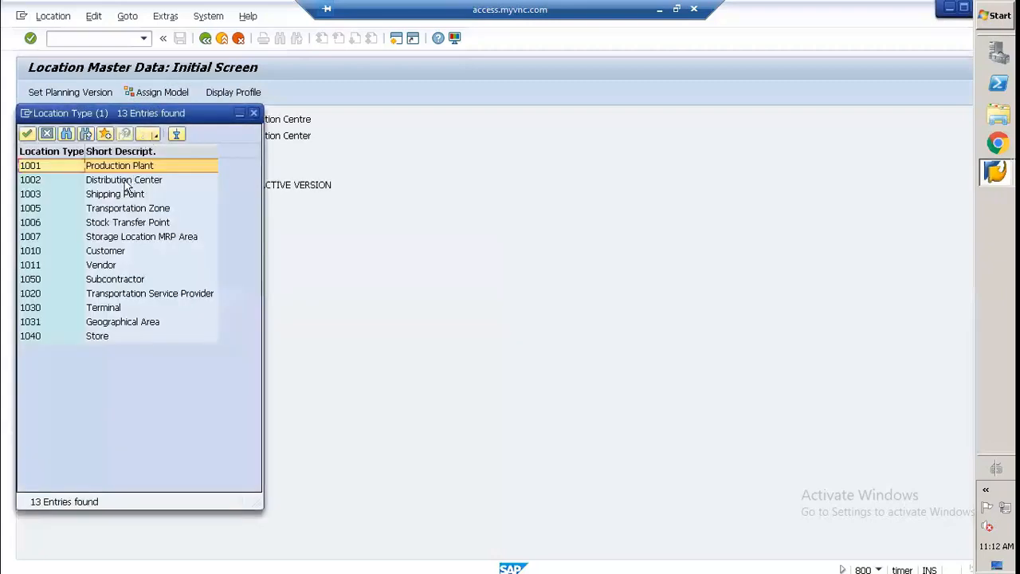
{"action": "double_click", "coordinate": [99, 266]}
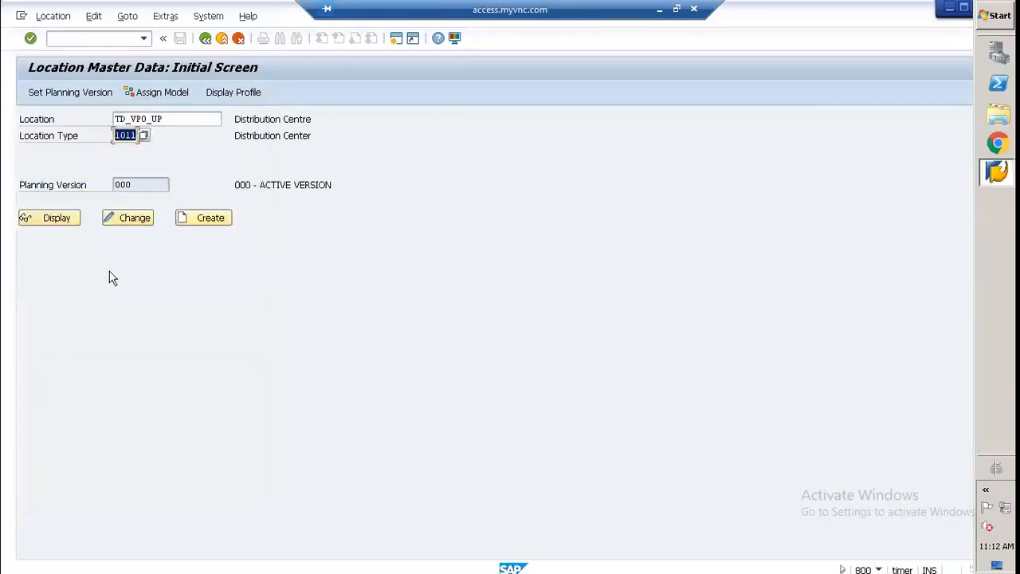
{"action": "left_click", "coordinate": [193, 217]}
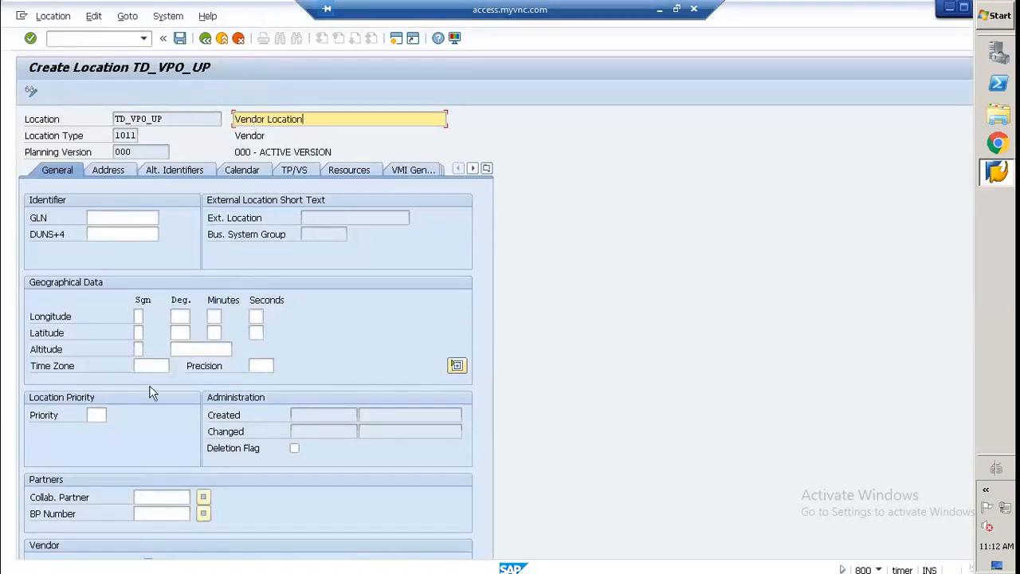
Step: Fill in the vendor location's time zone and set the country in its address to US
{"action": "left_click", "coordinate": [158, 365]}
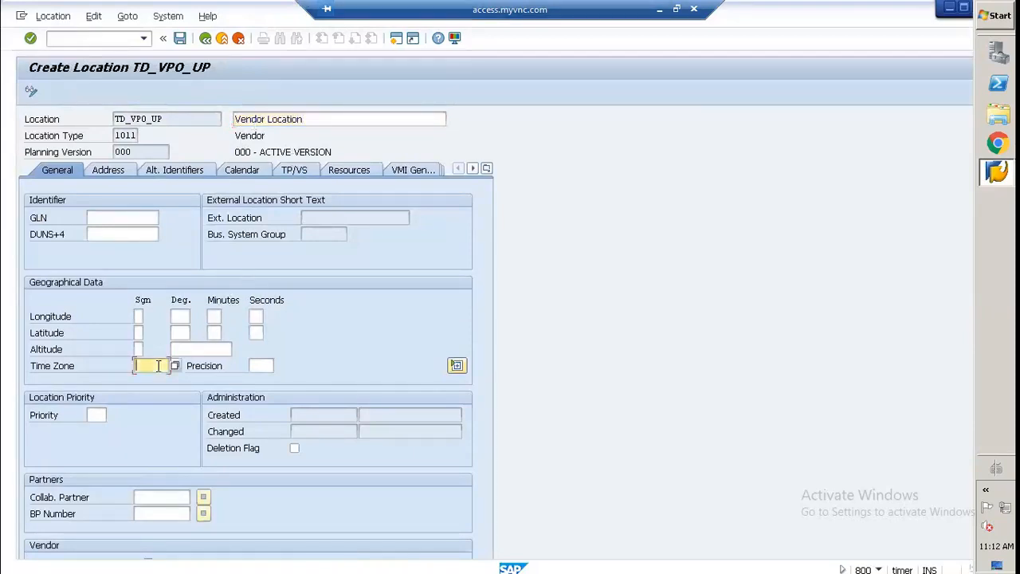
{"action": "left_click", "coordinate": [152, 365]}
{"action": "left_click", "coordinate": [111, 171]}
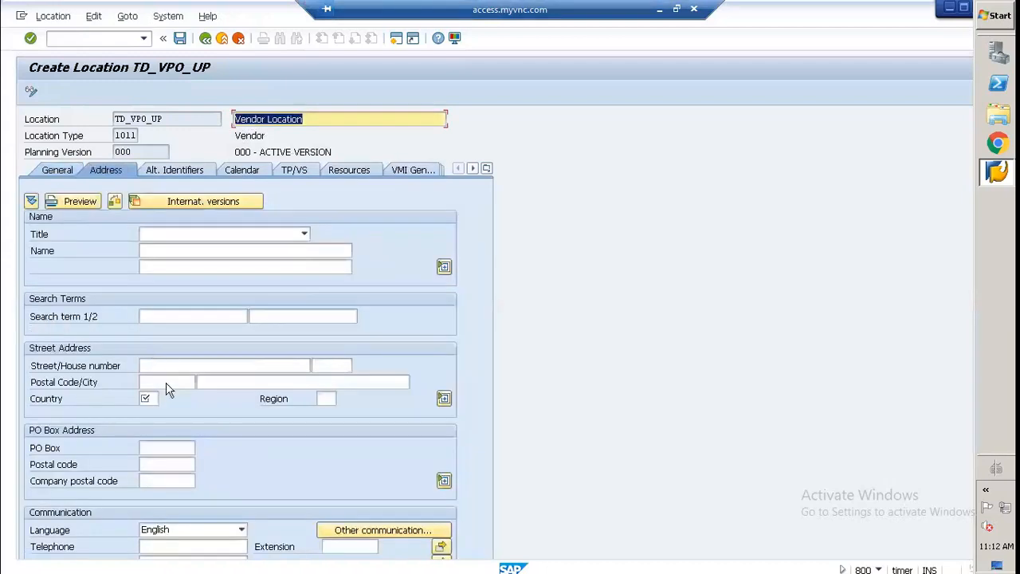
{"action": "left_click", "coordinate": [146, 399]}
{"action": "left_click", "coordinate": [150, 416]}
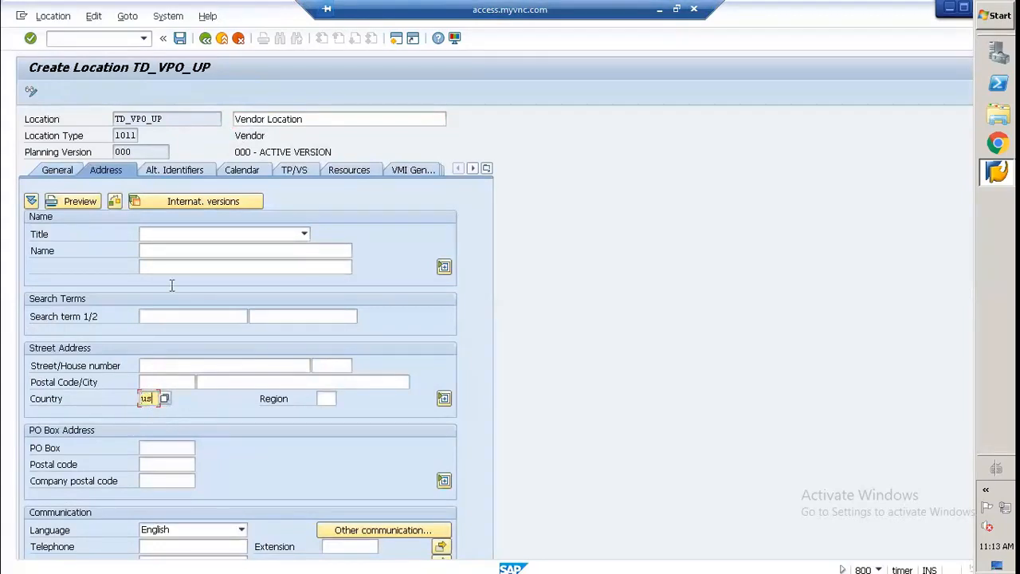
Step: Set the vendor location's production, warehouse, shipping, receiving and SPP planning calendars to ZAPO_001
{"action": "left_click", "coordinate": [181, 173]}
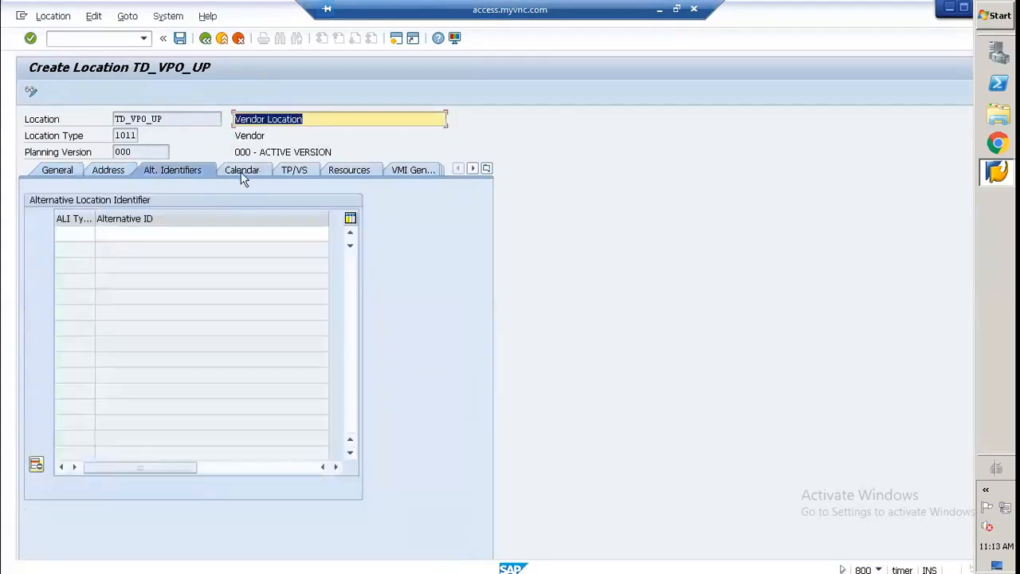
{"action": "left_click", "coordinate": [243, 173]}
{"action": "left_click", "coordinate": [173, 218]}
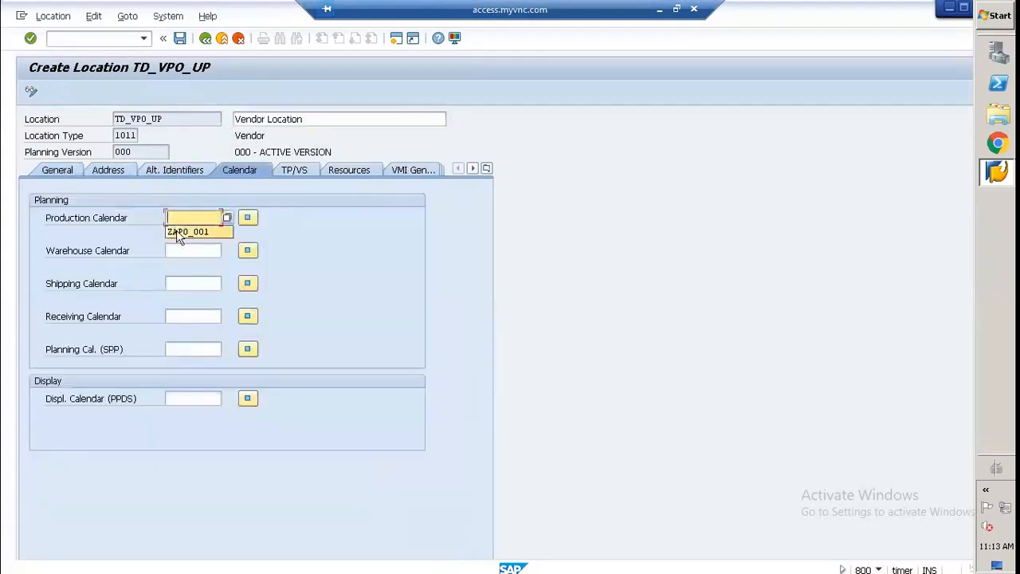
{"action": "left_click", "coordinate": [178, 230]}
{"action": "left_click", "coordinate": [172, 252]}
{"action": "left_click", "coordinate": [178, 265]}
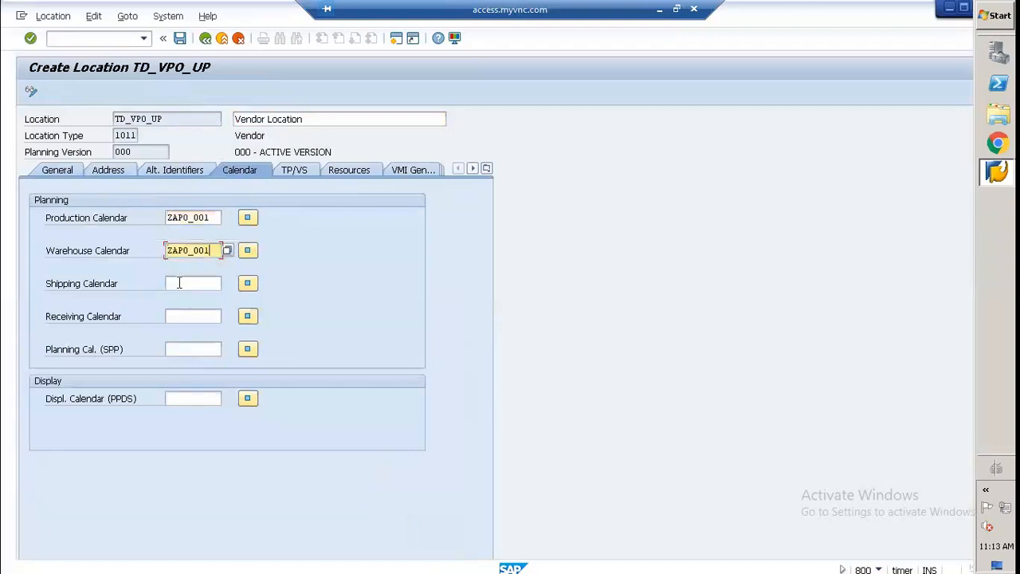
{"action": "left_click", "coordinate": [176, 283]}
{"action": "left_click", "coordinate": [179, 297]}
{"action": "left_click", "coordinate": [176, 315]}
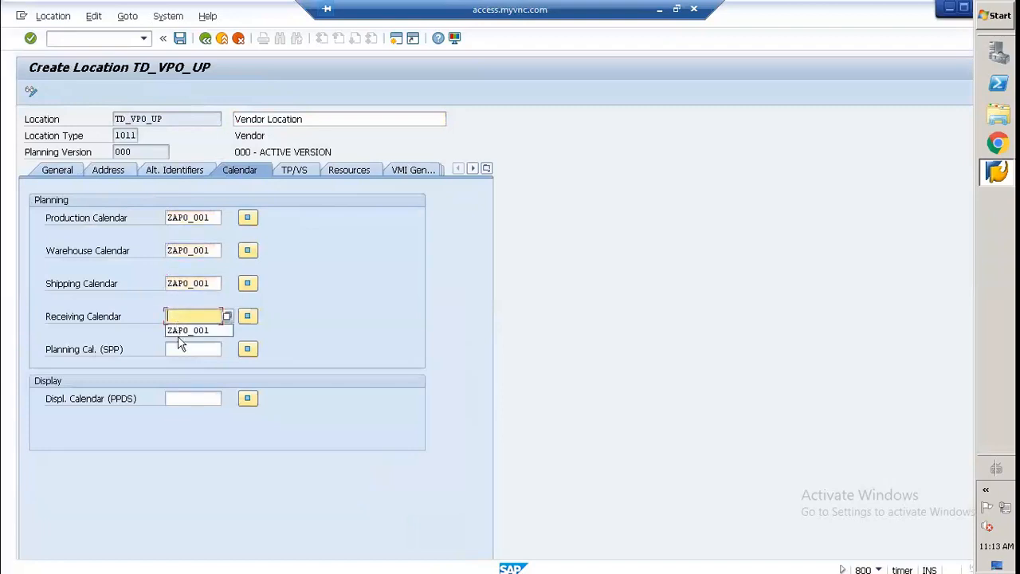
{"action": "left_click", "coordinate": [178, 335]}
{"action": "left_click", "coordinate": [181, 351]}
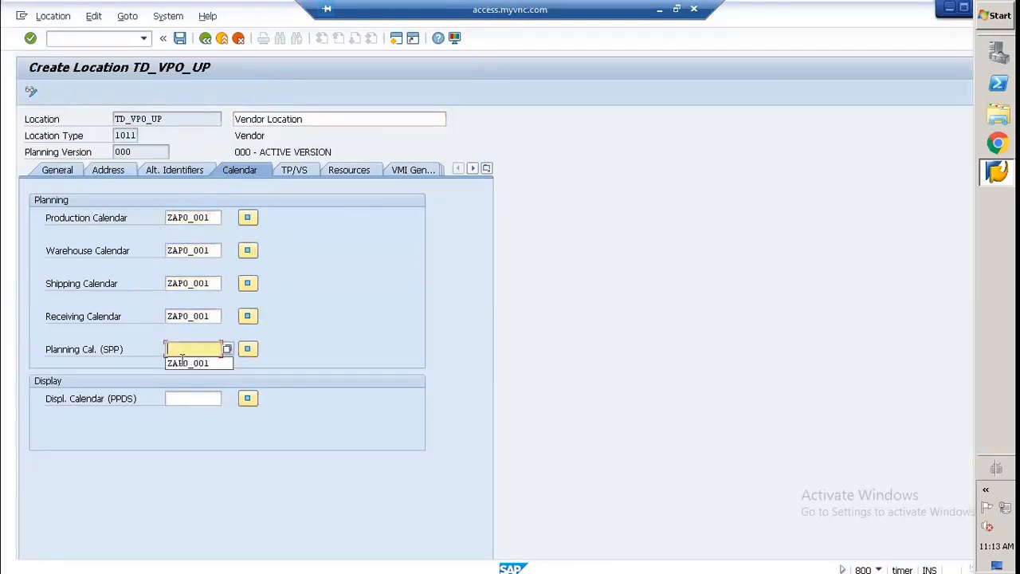
{"action": "left_click", "coordinate": [183, 362]}
Step: In the vendor location's SNP deployment settings, set ATD Receipt to ATR and ATD Issue to ATI
{"action": "left_click", "coordinate": [285, 174]}
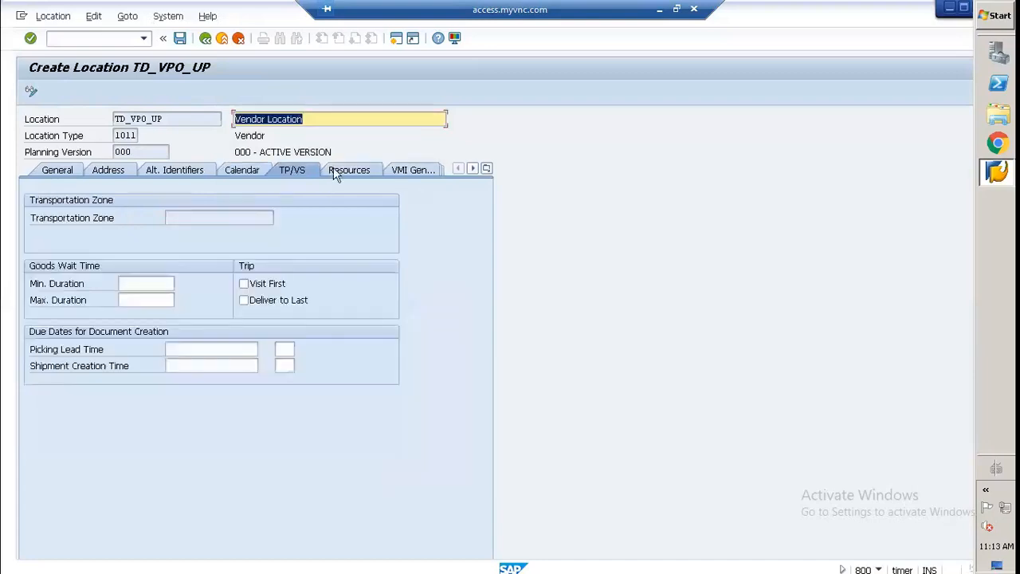
{"action": "left_click", "coordinate": [335, 172]}
{"action": "left_click", "coordinate": [405, 170]}
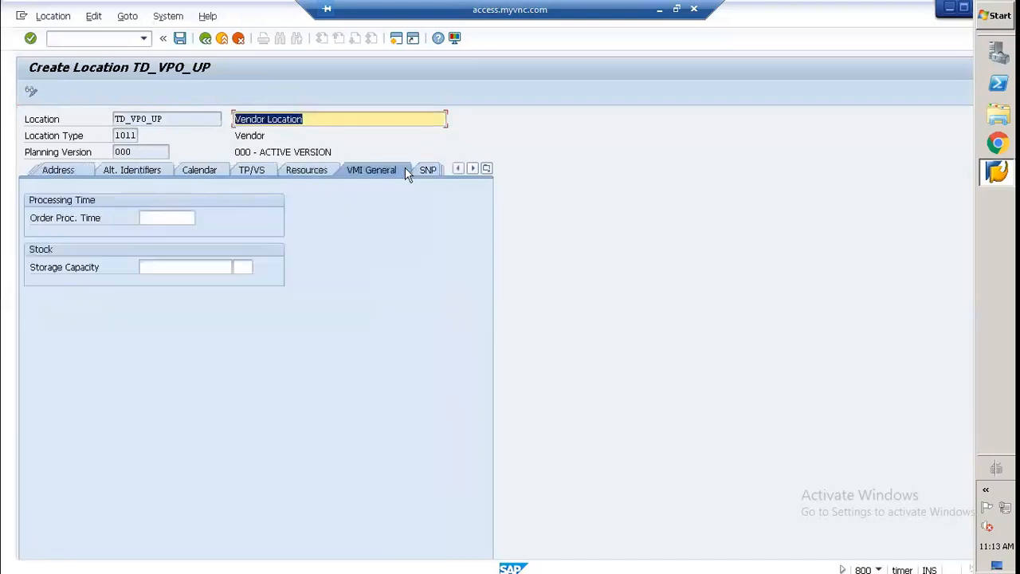
{"action": "left_click", "coordinate": [422, 171]}
{"action": "left_click", "coordinate": [127, 266]}
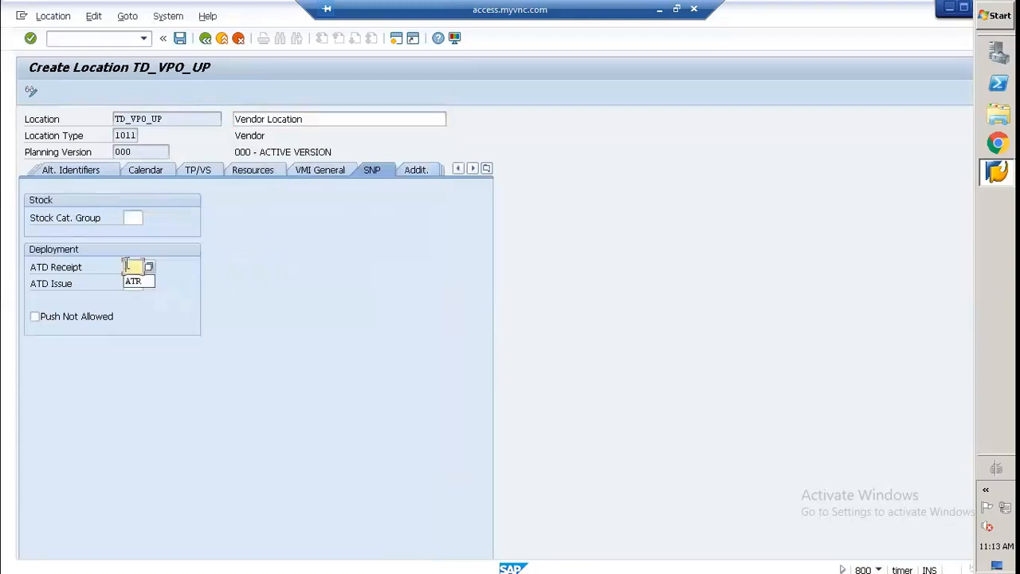
{"action": "left_click", "coordinate": [134, 281]}
{"action": "left_click", "coordinate": [130, 284]}
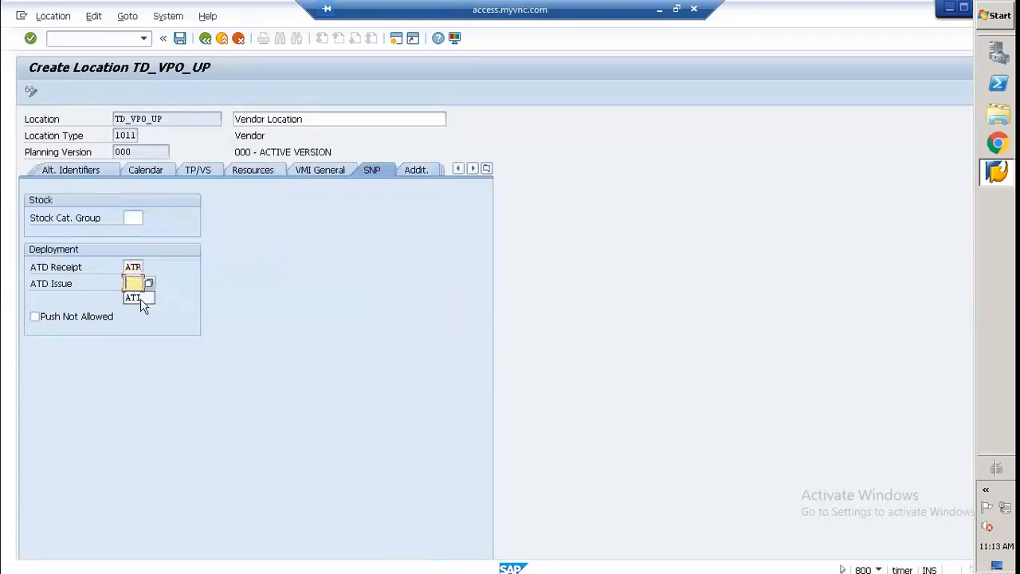
{"action": "left_click", "coordinate": [139, 300]}
Step: Look through the category groups available for the vendor location's stock category group
{"action": "left_click", "coordinate": [132, 218]}
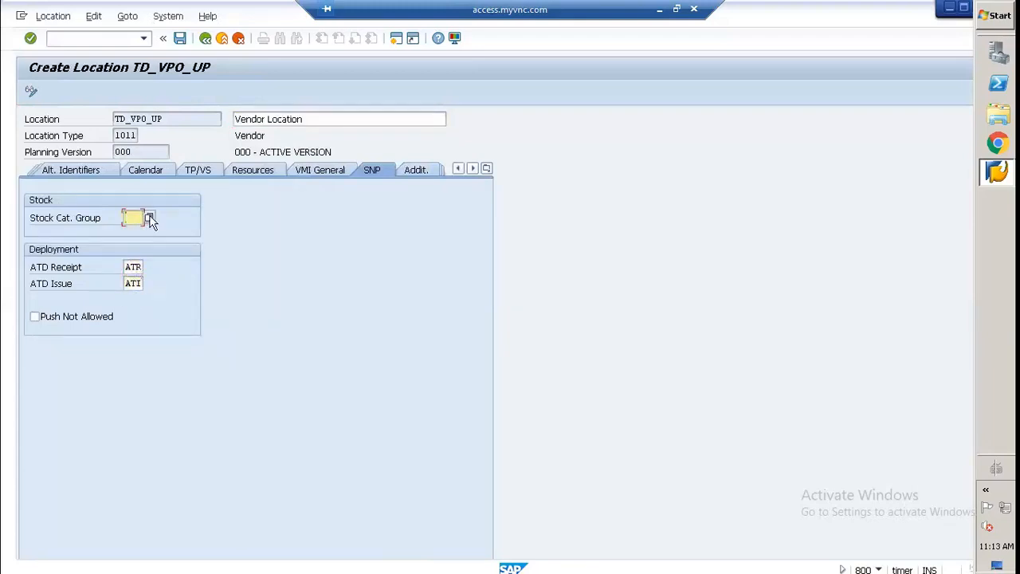
{"action": "left_click", "coordinate": [147, 217]}
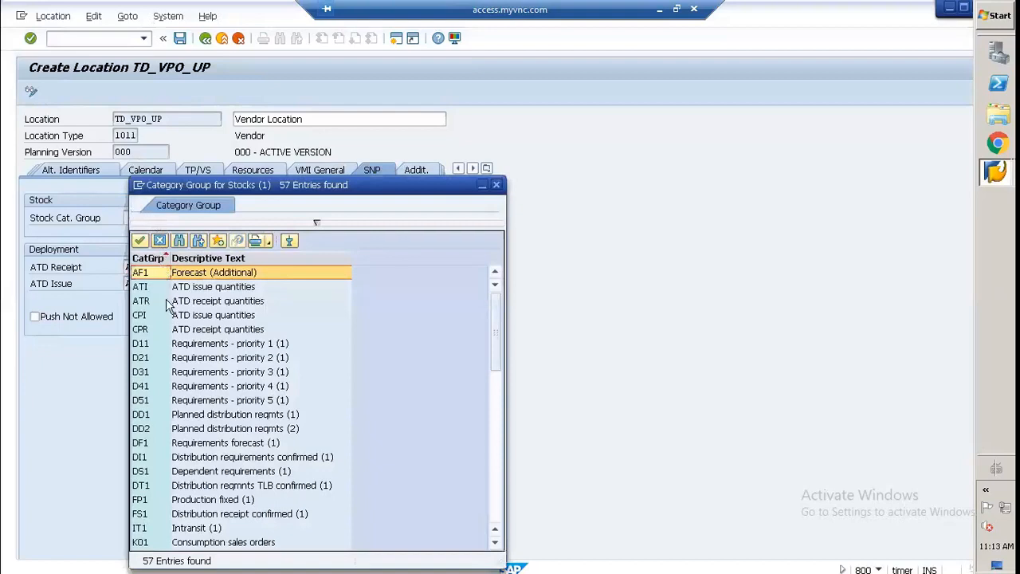
{"action": "scroll", "coordinate": [166, 305], "scroll_direction": "down", "scroll_amount": 12}
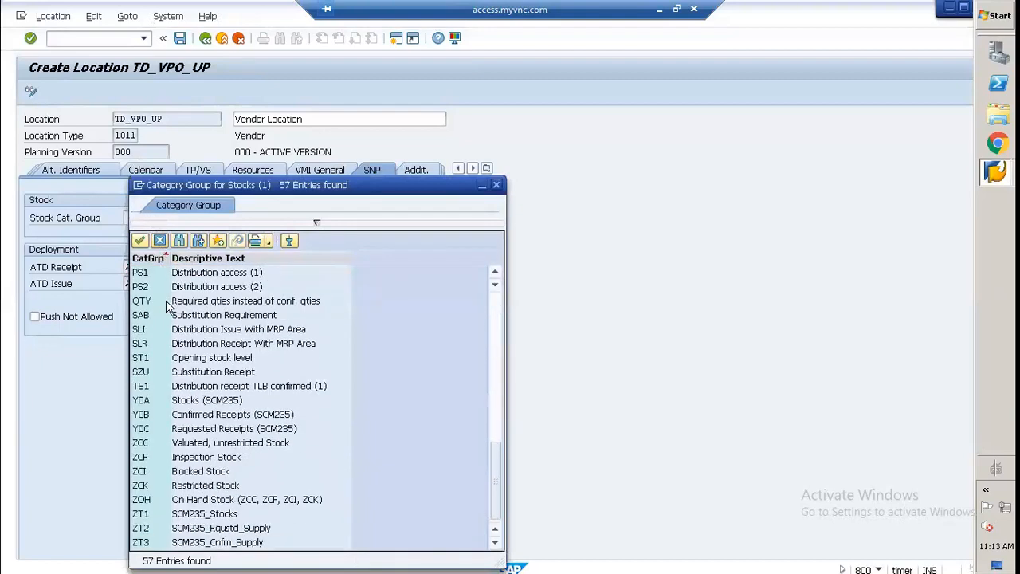
{"action": "left_click", "coordinate": [495, 184]}
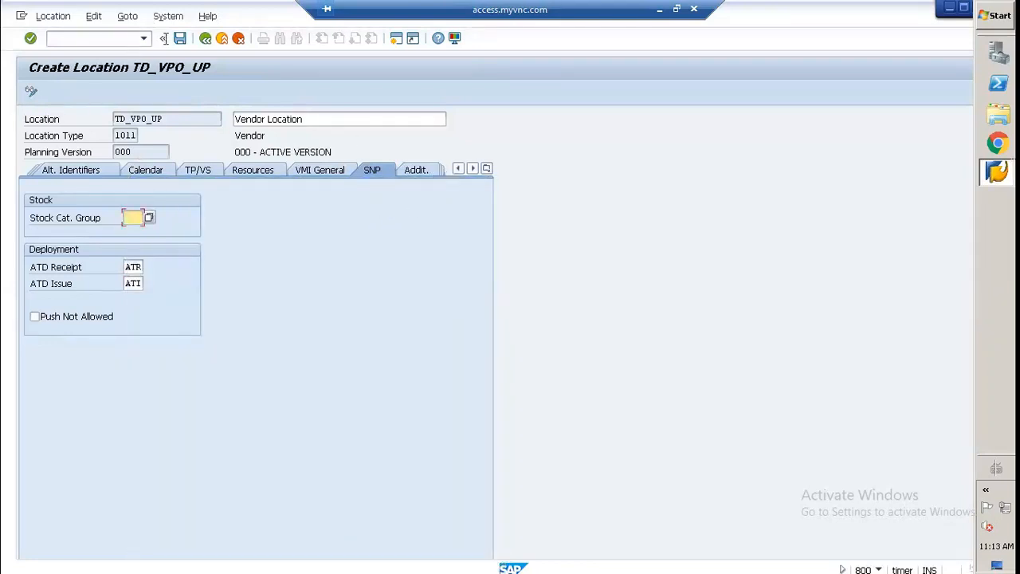
Step: Save vendor location TD_VPO_UP, return to the initial screen and assign it to model 000 - Active model
{"action": "left_click", "coordinate": [175, 40]}
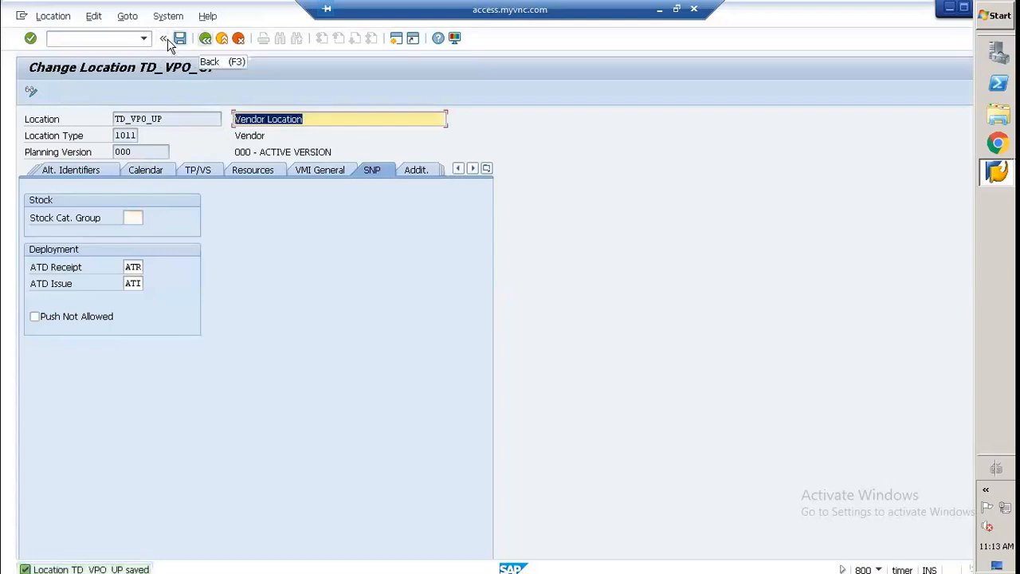
{"action": "left_click", "coordinate": [166, 40]}
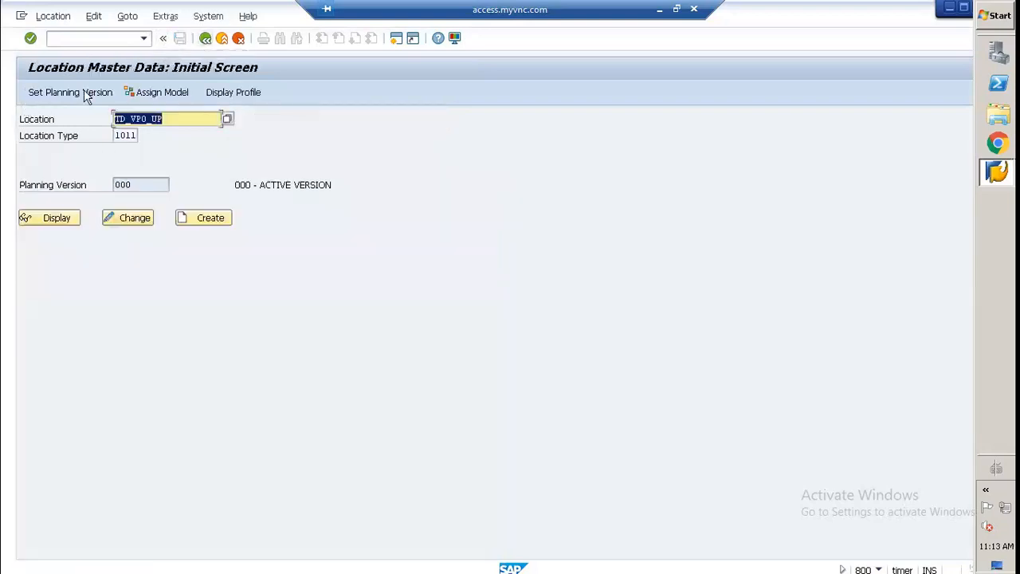
{"action": "left_click", "coordinate": [159, 93]}
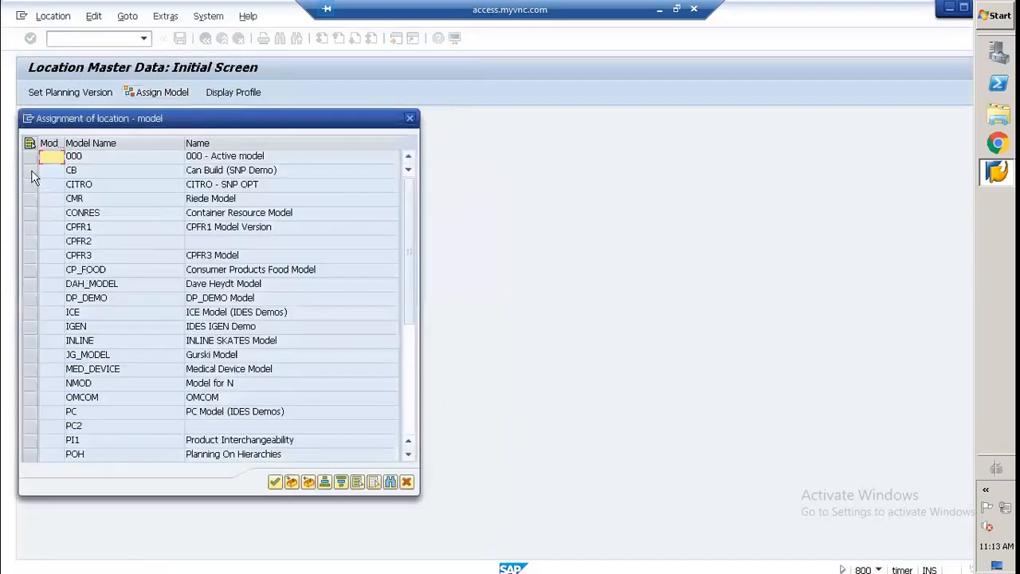
{"action": "left_click", "coordinate": [26, 156]}
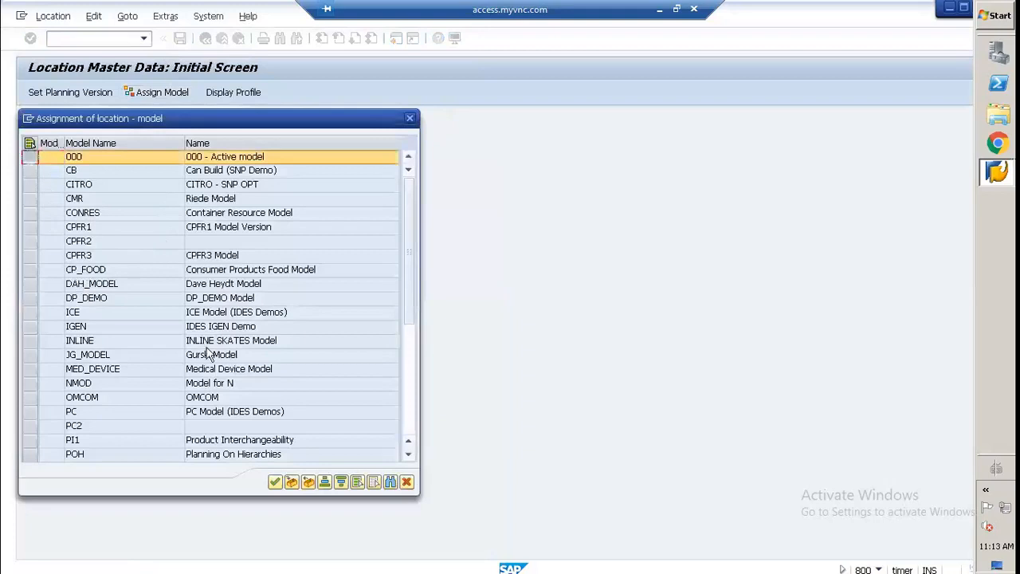
{"action": "left_click", "coordinate": [292, 482]}
{"action": "left_click", "coordinate": [274, 482]}
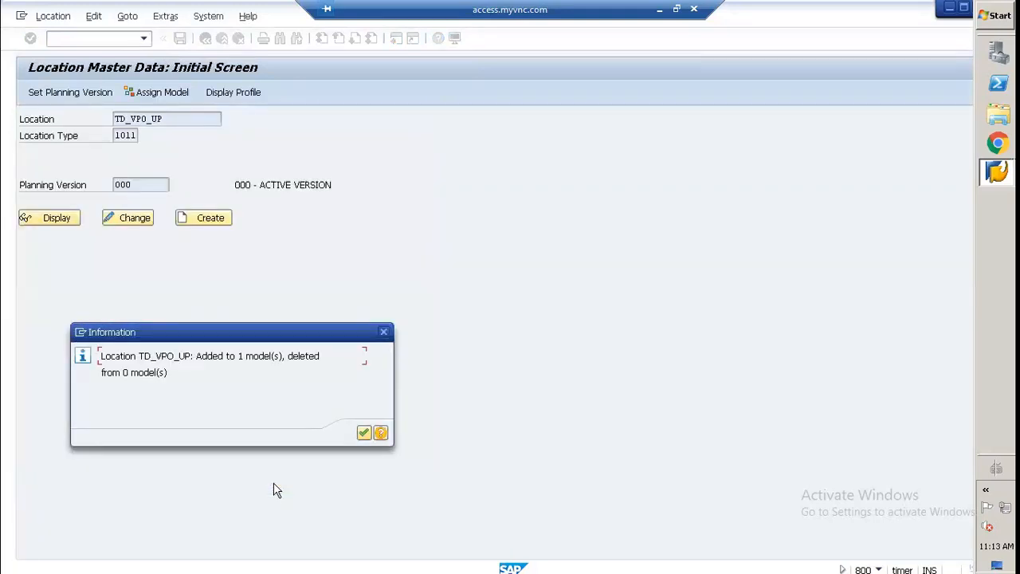
{"action": "left_click", "coordinate": [364, 432]}
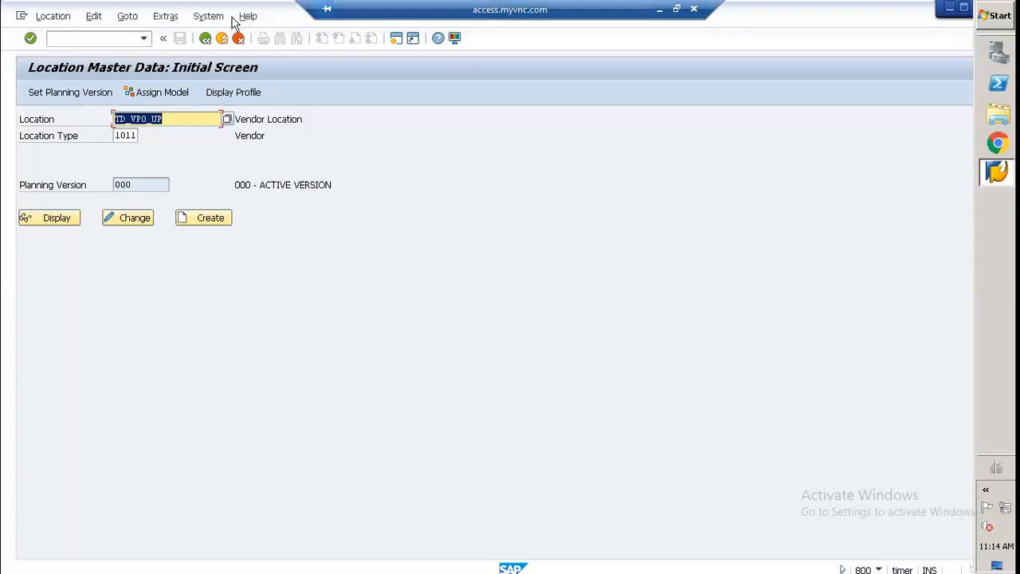
Step: Leave the location master data and try to open transaction /n/sapao/msdp_admin
{"action": "key", "text": "F3"}
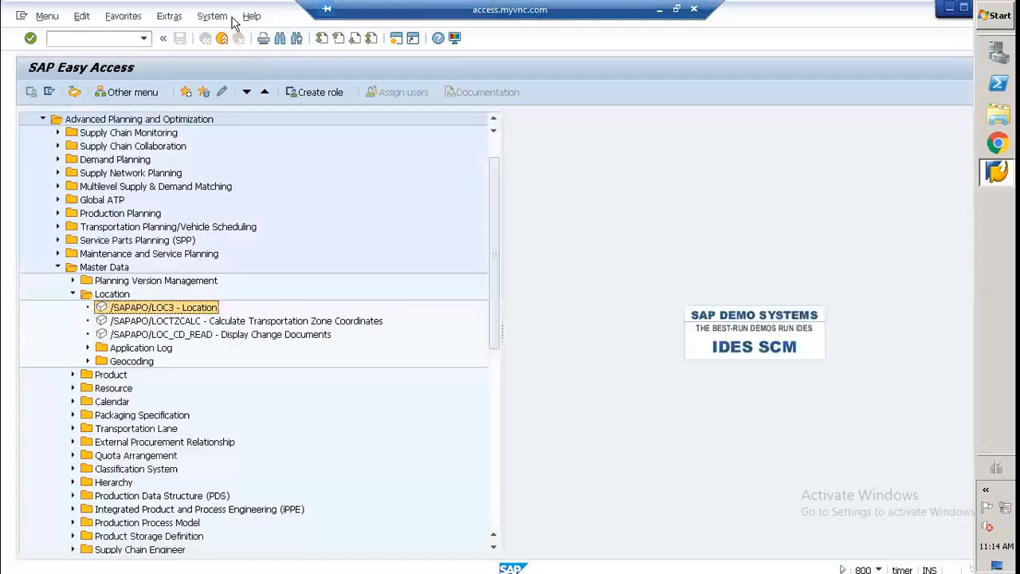
{"action": "left_click", "coordinate": [98, 35]}
{"action": "type", "text": "/n/sapa"}
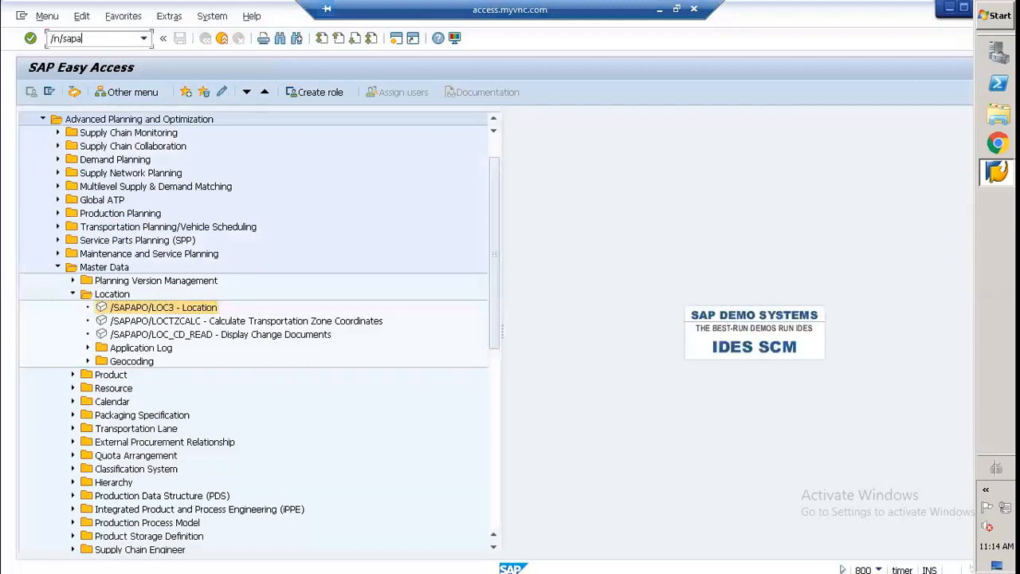
{"action": "type", "text": "o/msdp_admin"}
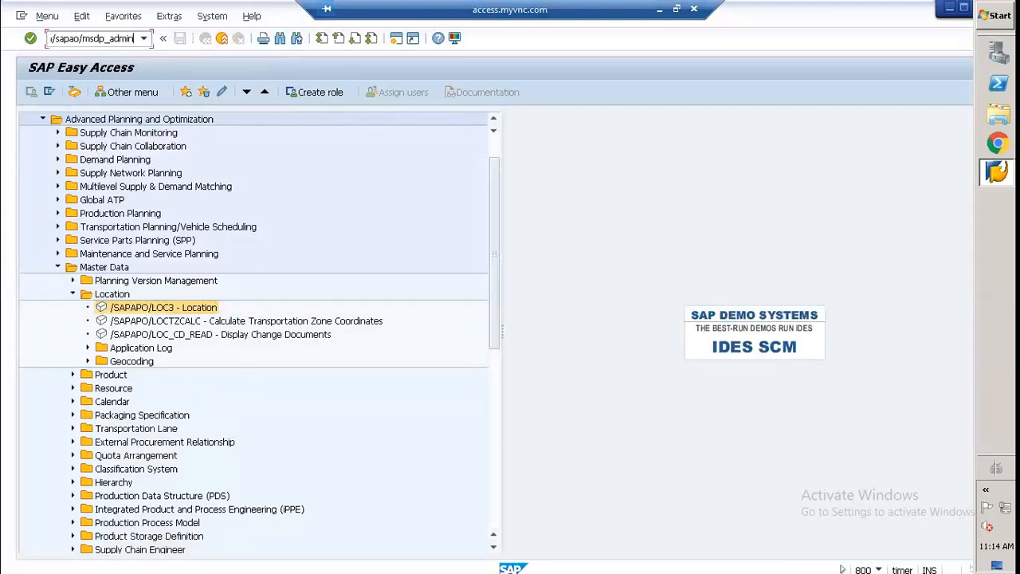
{"action": "key", "text": "Return"}
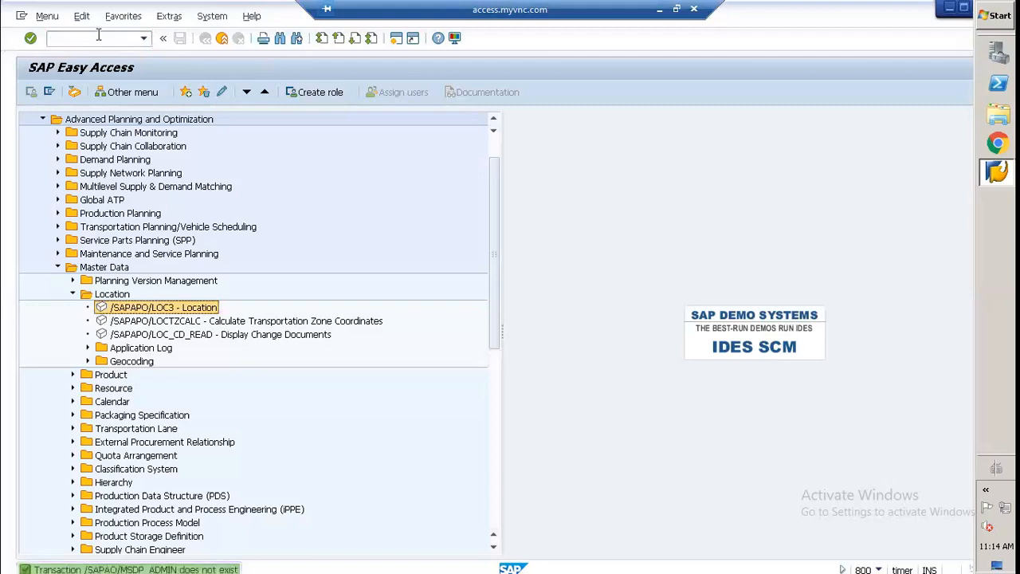
Step: Recall the last transaction code, correct it to /n/sapapo/msdp_admin and open the Demand Planning and SNP administration
{"action": "left_click", "coordinate": [116, 39]}
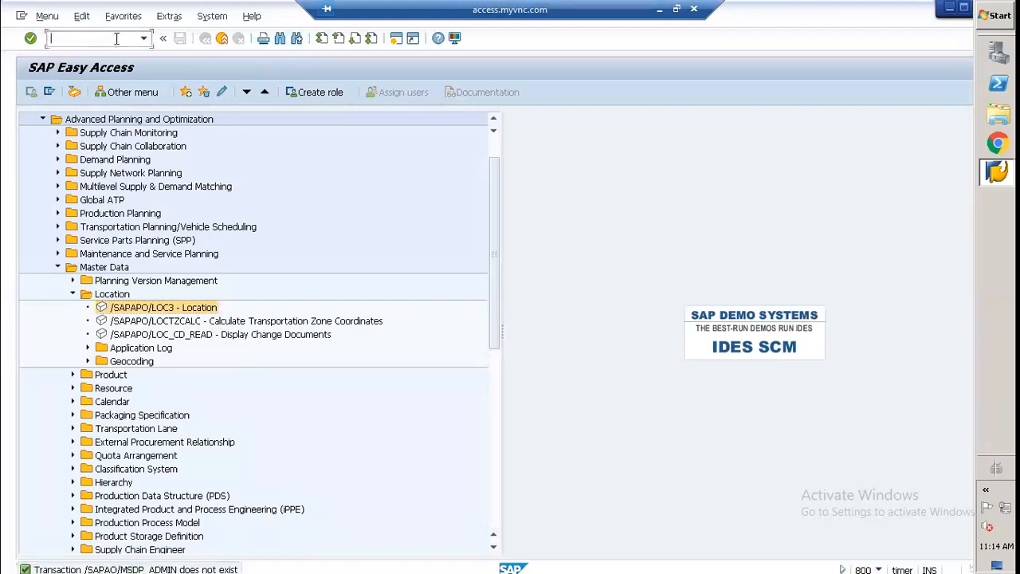
{"action": "key", "text": "Down"}
{"action": "key", "text": "Left"}
{"action": "key", "text": "Left"}
{"action": "key", "text": "Left"}
{"action": "key", "text": "Left"}
{"action": "key", "text": "Left"}
{"action": "key", "text": "Left"}
{"action": "key", "text": "Left"}
{"action": "key", "text": "Left"}
{"action": "key", "text": "Left"}
{"action": "key", "text": "Left"}
{"action": "key", "text": "Left"}
{"action": "key", "text": "Left"}
{"action": "key", "text": "Left"}
{"action": "key", "text": "Left"}
{"action": "key", "text": "Left"}
{"action": "key", "text": "Left"}
{"action": "key", "text": "Left"}
{"action": "key", "text": "Left"}
{"action": "key", "text": "Left"}
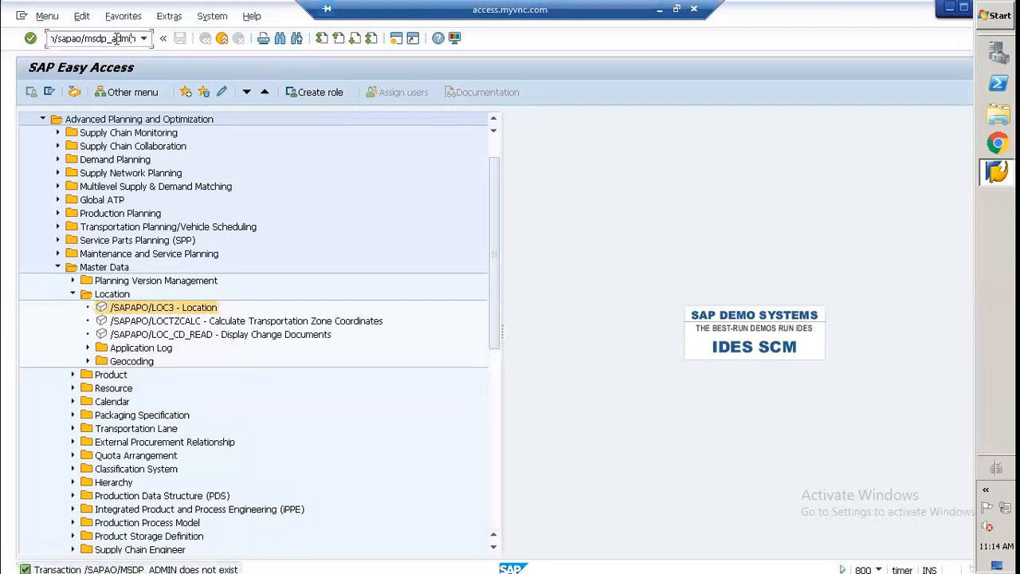
{"action": "key", "text": "Right"}
{"action": "key", "text": "Right"}
{"action": "key", "text": "Right"}
{"action": "key", "text": "Right"}
{"action": "key", "text": "Right"}
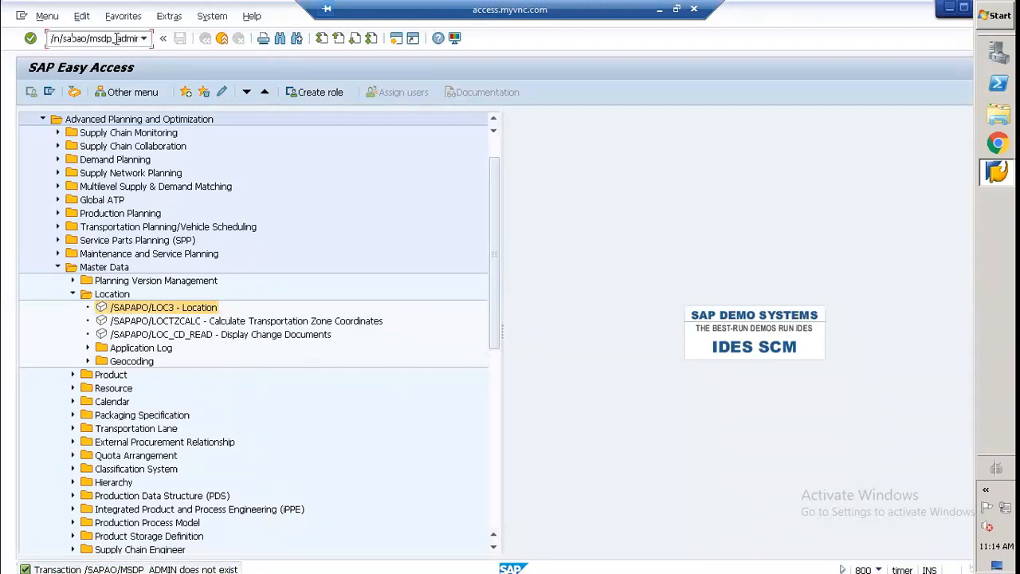
{"action": "type", "text": "pap"}
{"action": "key", "text": "End"}
{"action": "key", "text": "Return"}
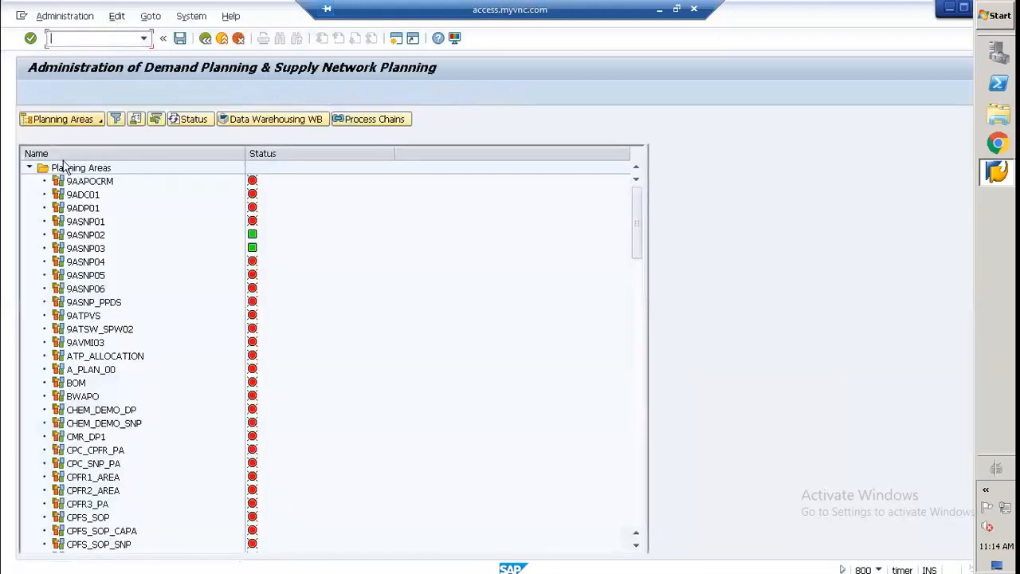
Step: Display planning area 9ASNP02 and open the consistency check for its initialized planning version
{"action": "left_click", "coordinate": [77, 239]}
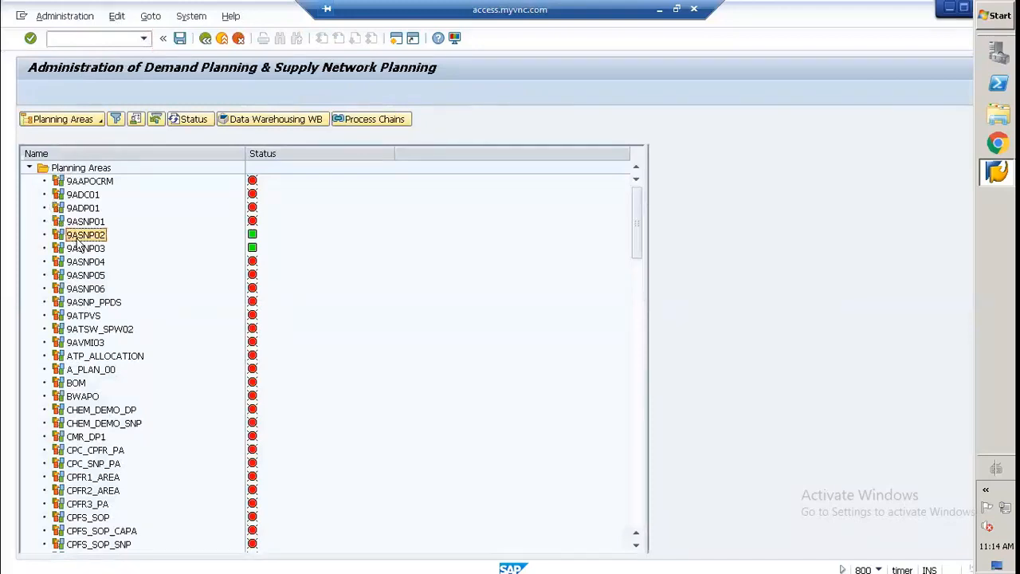
{"action": "double_click", "coordinate": [80, 235]}
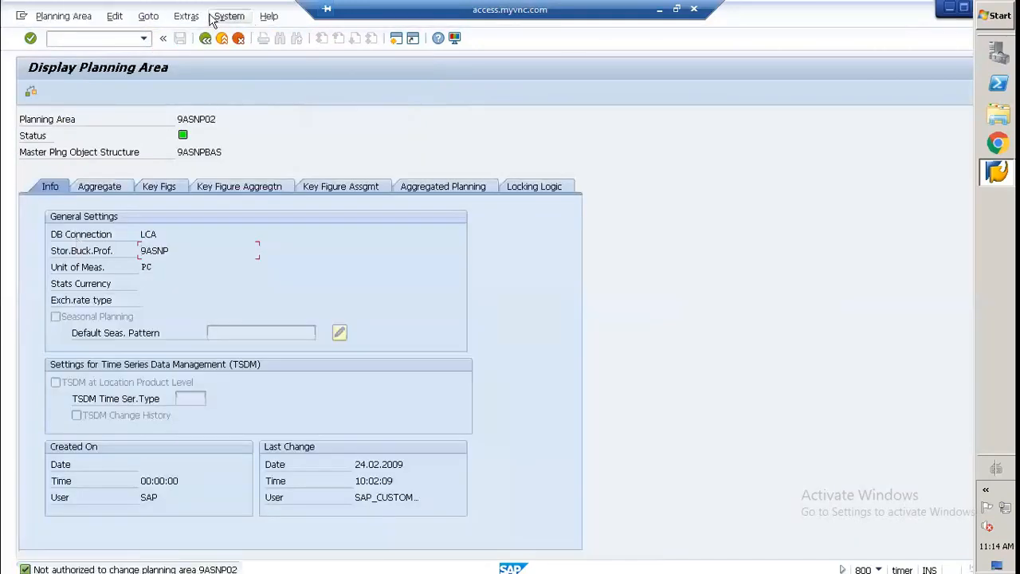
{"action": "left_click", "coordinate": [223, 16]}
{"action": "mouse_move", "coordinate": [172, 17]}
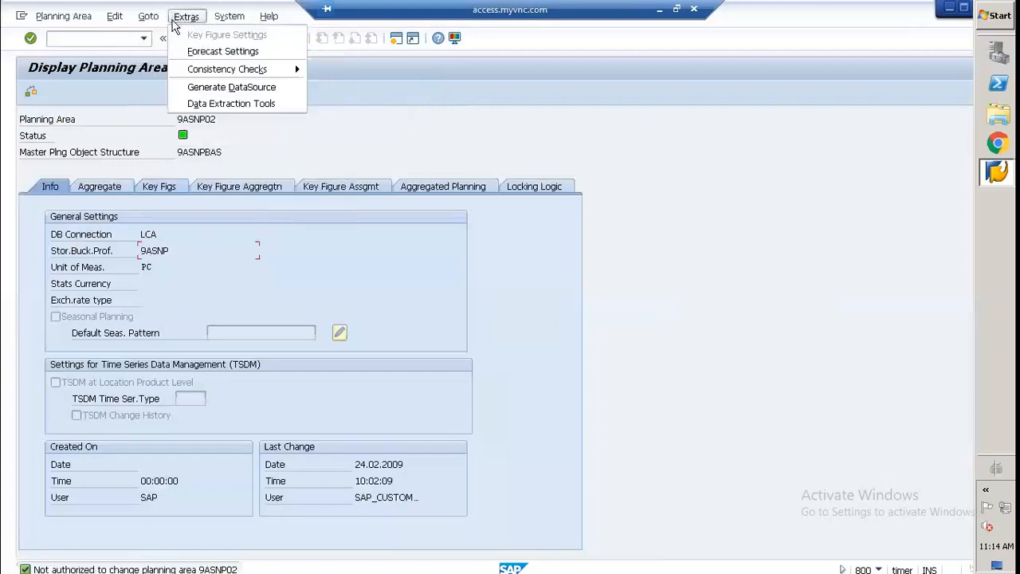
{"action": "key", "text": "Down"}
{"action": "key", "text": "Down"}
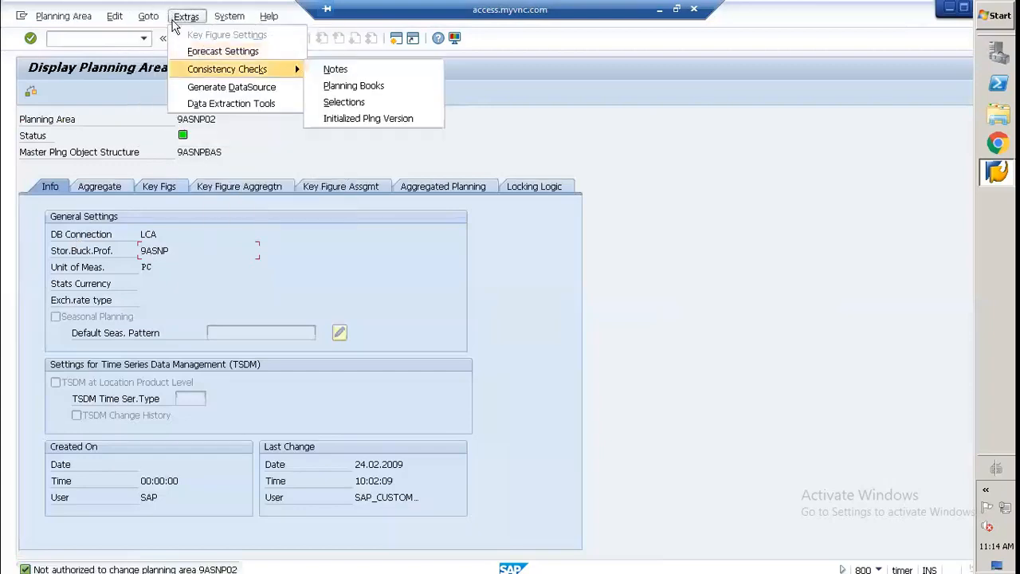
{"action": "left_click", "coordinate": [326, 118]}
Step: Set the consistency check's planning version to 000 and enable Log, Repair, Lock Planning Version and Check liveCache Anchor
{"action": "left_click", "coordinate": [266, 134]}
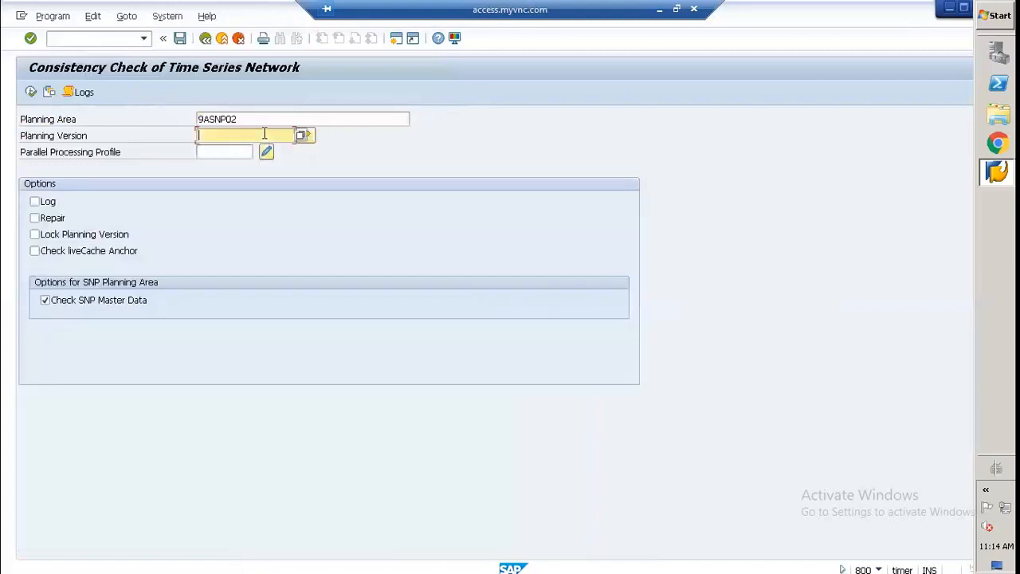
{"action": "left_click", "coordinate": [243, 151]}
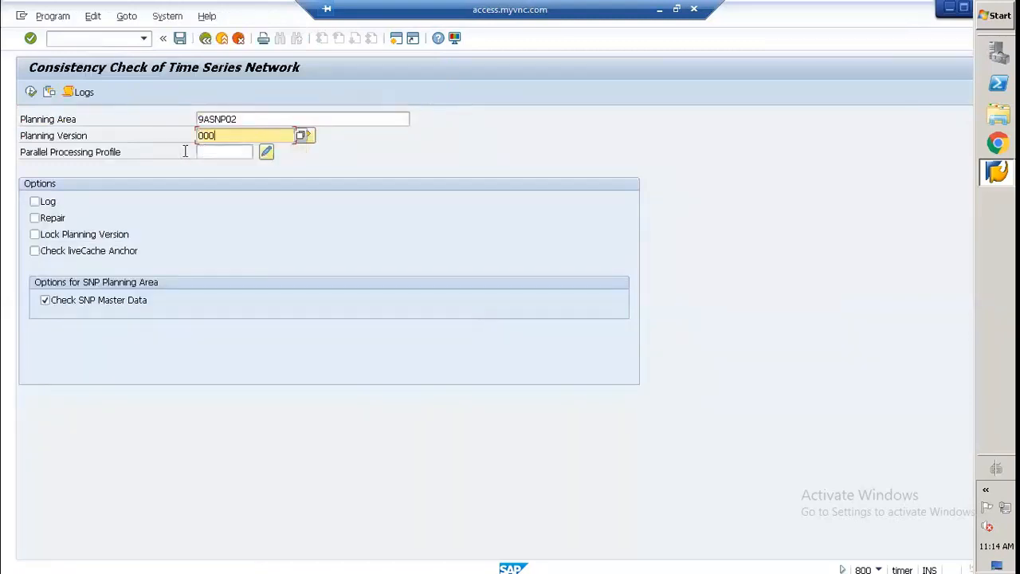
{"action": "left_click", "coordinate": [35, 203]}
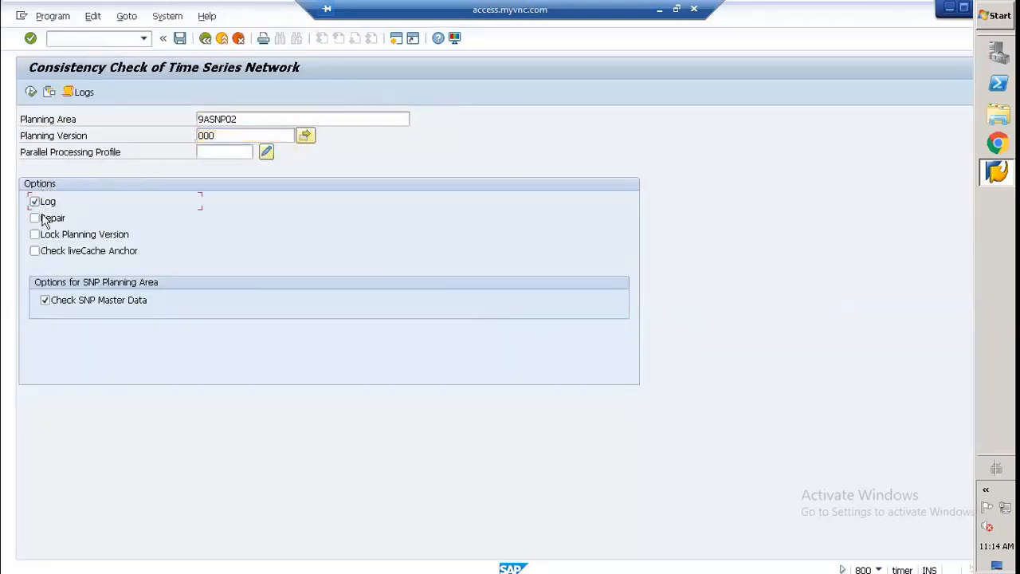
{"action": "left_click", "coordinate": [37, 217]}
{"action": "left_click", "coordinate": [36, 234]}
{"action": "left_click", "coordinate": [34, 251]}
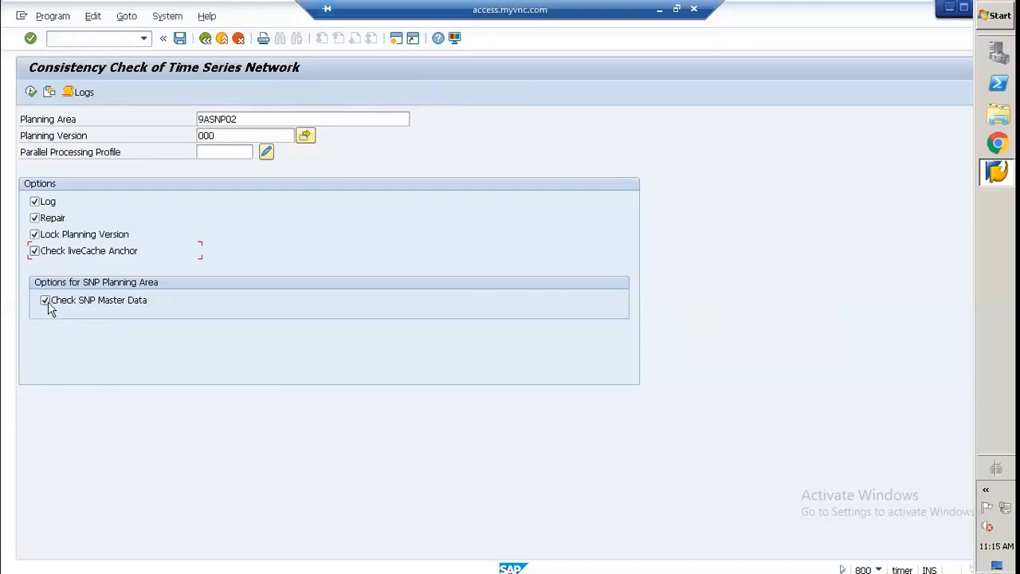
Step: Run the consistency check for planning area 9ASNP02, version 000, and return from its log to SAP Easy Access
{"action": "left_click", "coordinate": [30, 91]}
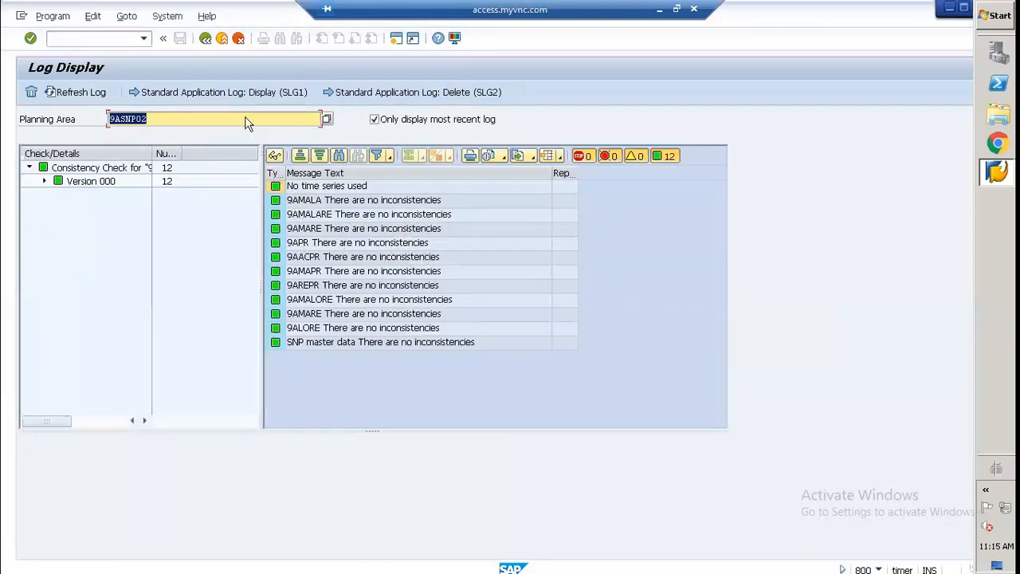
{"action": "left_click", "coordinate": [206, 38]}
{"action": "key", "text": "F3"}
{"action": "key", "text": "F3"}
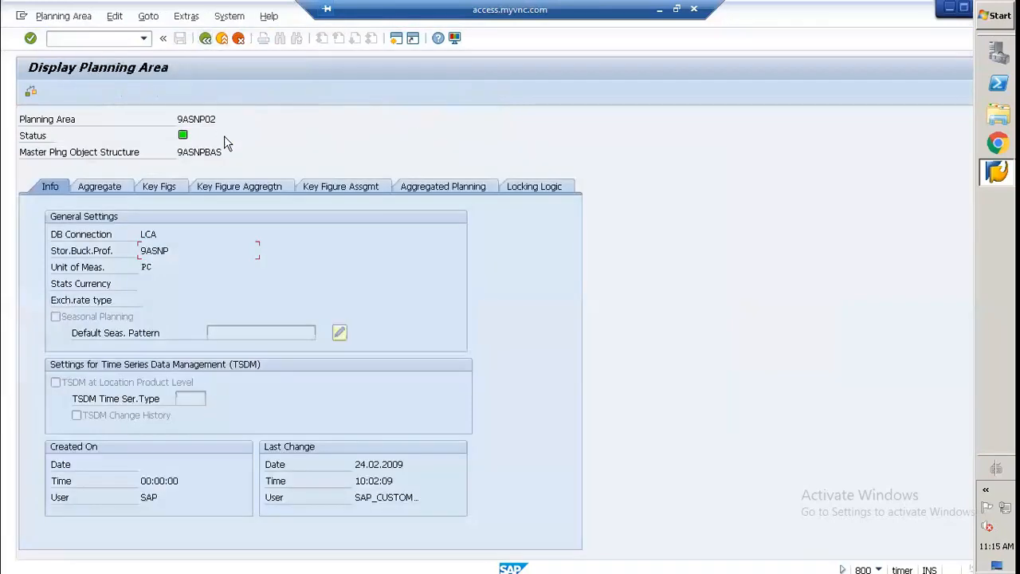
{"action": "key", "text": "F3"}
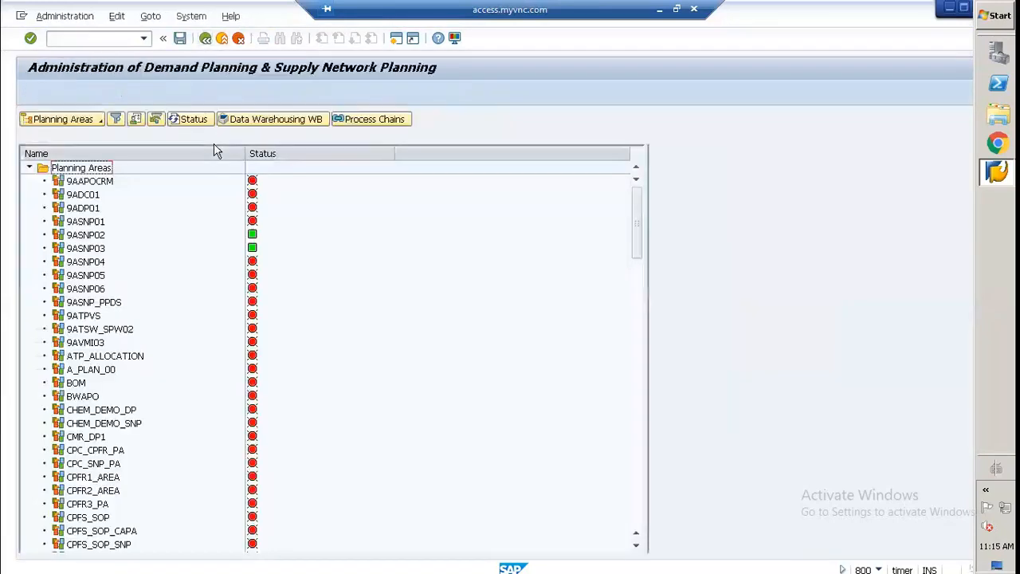
{"action": "key", "text": "F3"}
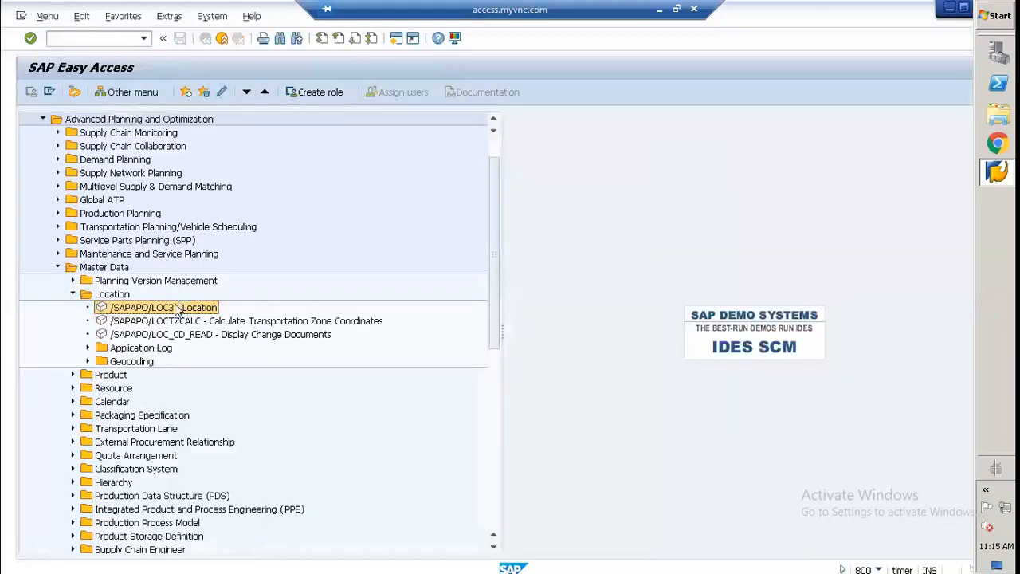
Step: Collapse the Location folder under Master Data and open the product master transaction /SAPAPO/MAT1
{"action": "left_click", "coordinate": [72, 294]}
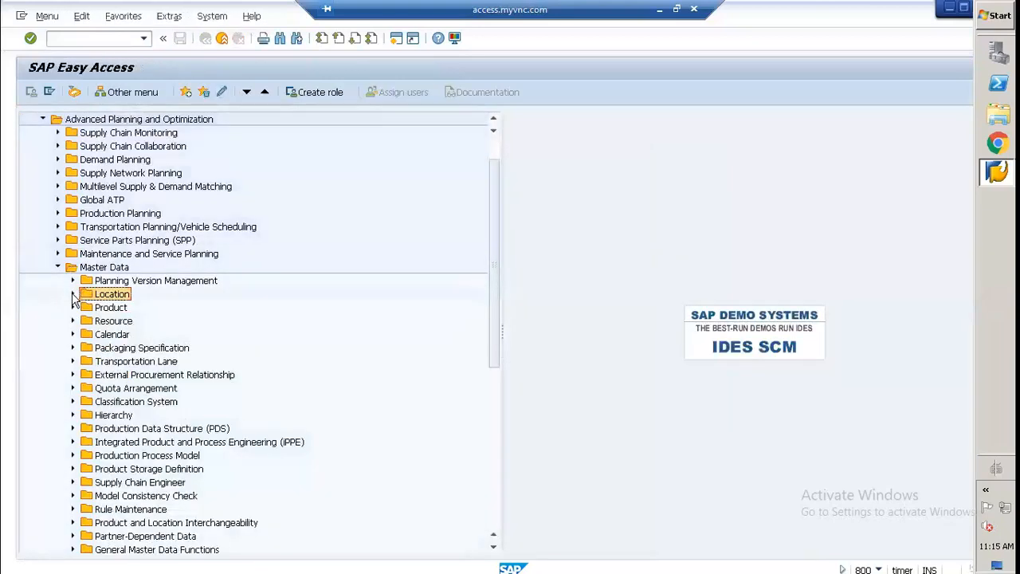
{"action": "left_click", "coordinate": [72, 308]}
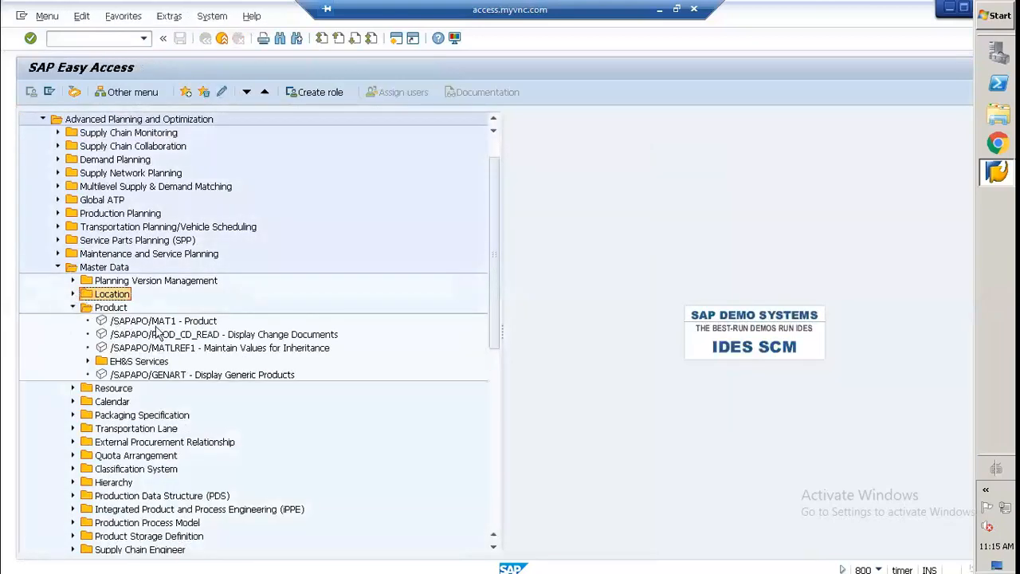
{"action": "left_click", "coordinate": [73, 307]}
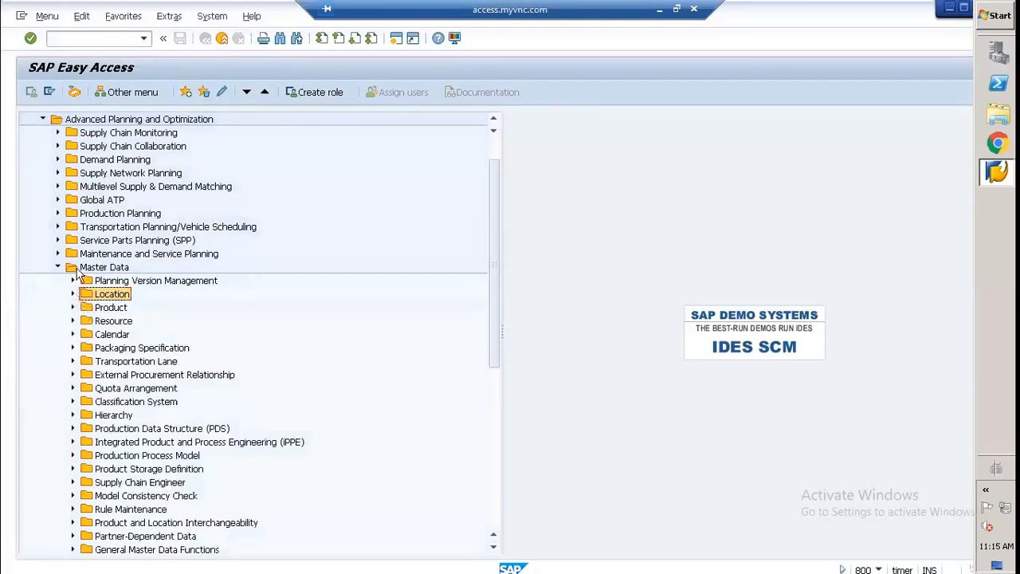
{"action": "left_click", "coordinate": [72, 307]}
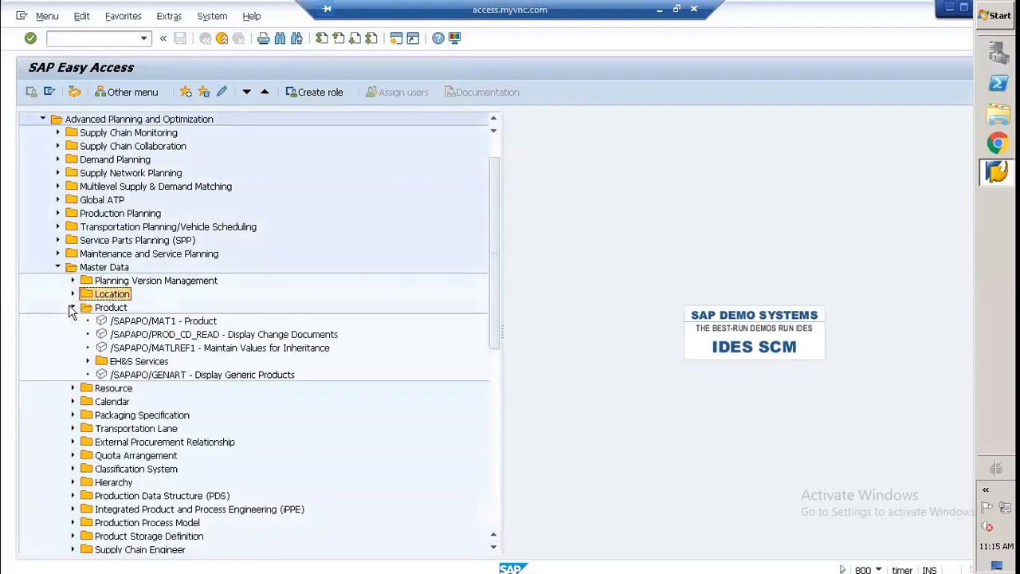
{"action": "left_click", "coordinate": [147, 321]}
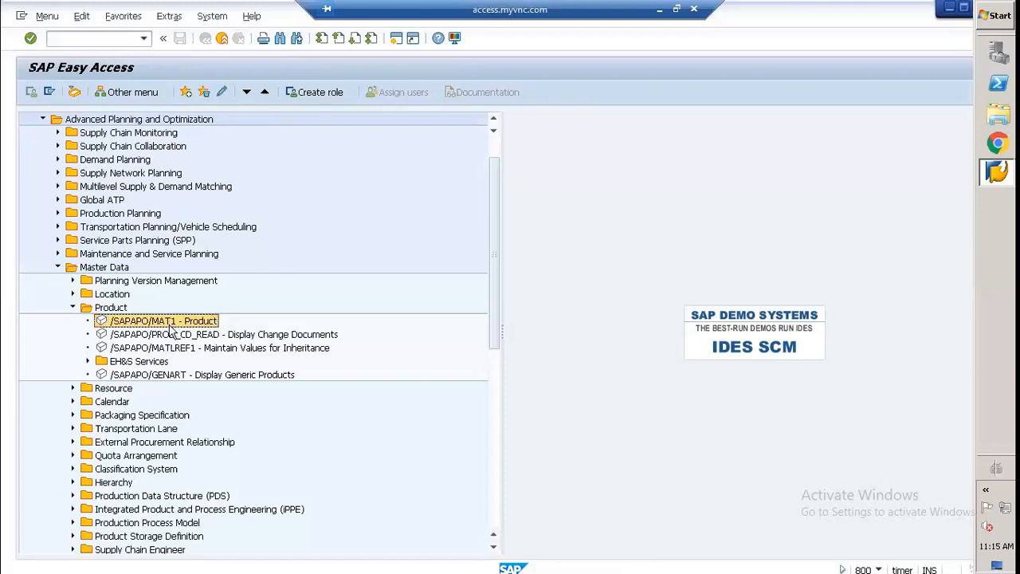
{"action": "double_click", "coordinate": [169, 325]}
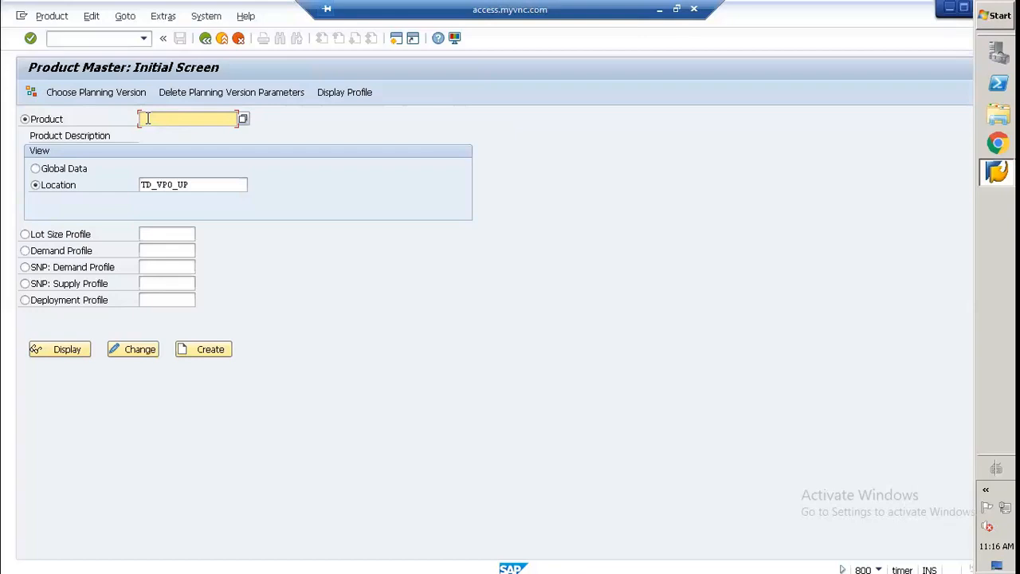
Step: Compare the product master's Global Data and Location view options, leaving Location selected
{"action": "left_click", "coordinate": [64, 169]}
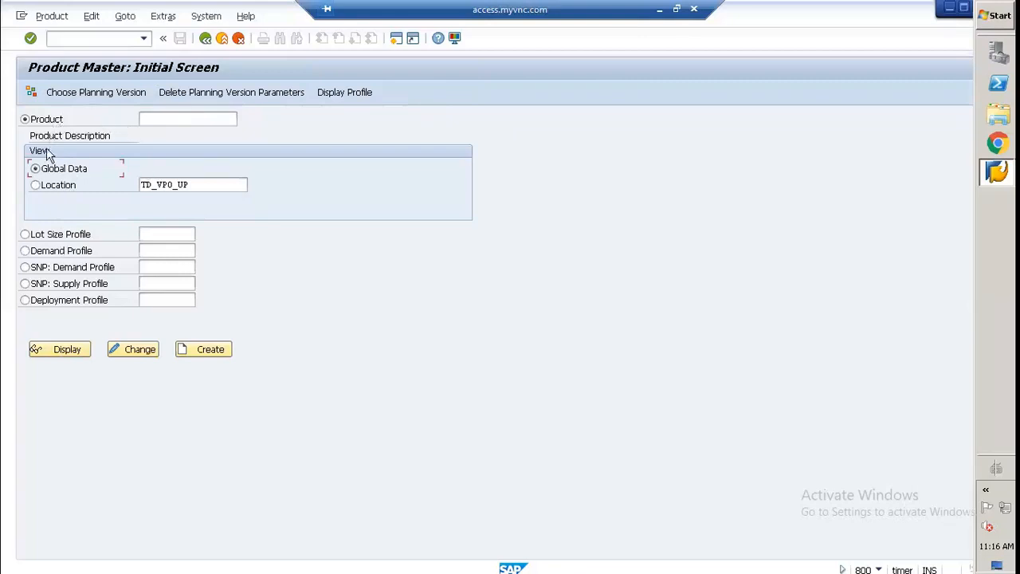
{"action": "left_click", "coordinate": [53, 190]}
{"action": "left_click", "coordinate": [202, 186]}
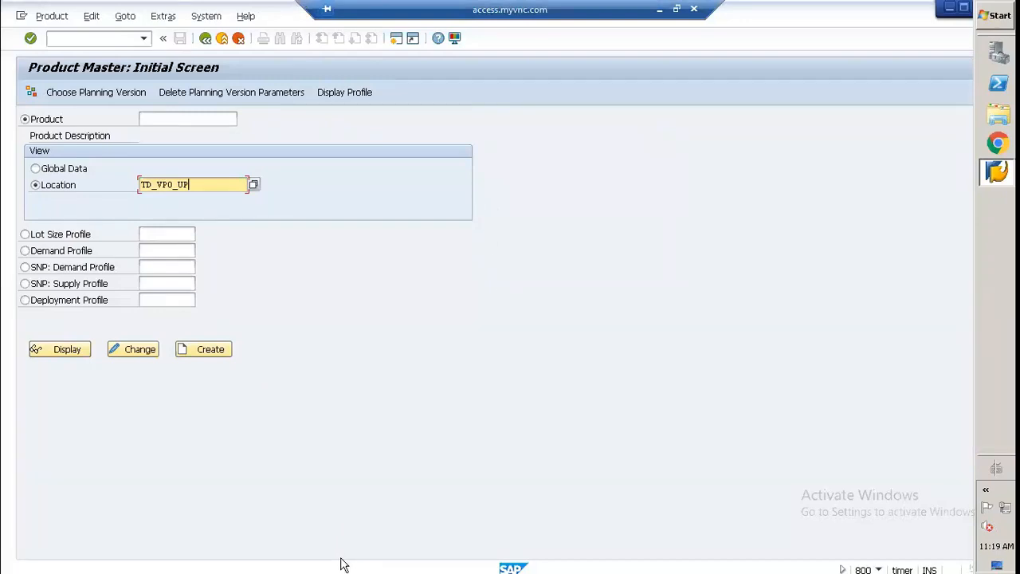
{"action": "left_click", "coordinate": [35, 170]}
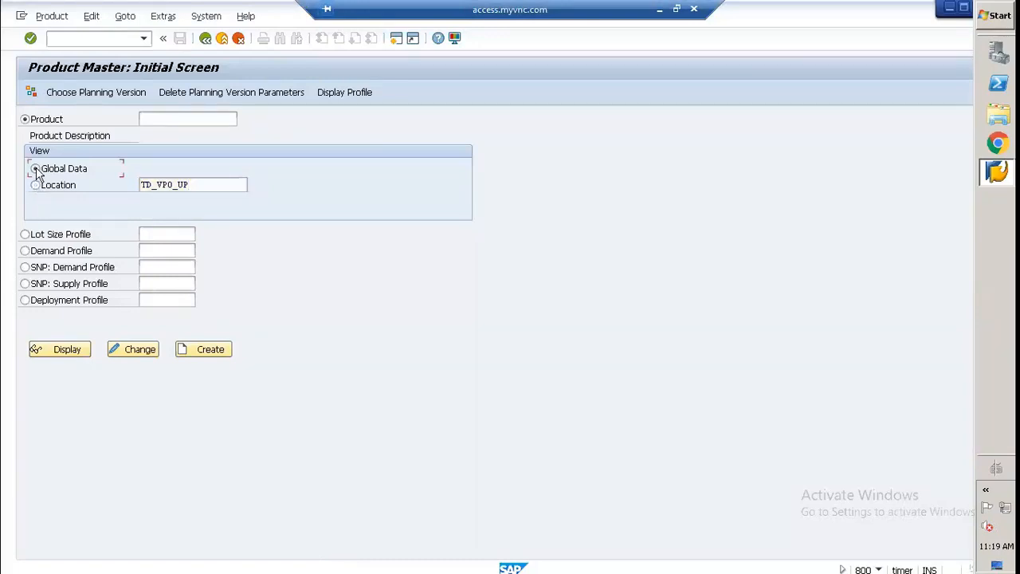
{"action": "left_click", "coordinate": [45, 188]}
Step: Minimize the remote SAP session and switch to the supply network diagram in Paint
{"action": "left_click", "coordinate": [660, 13]}
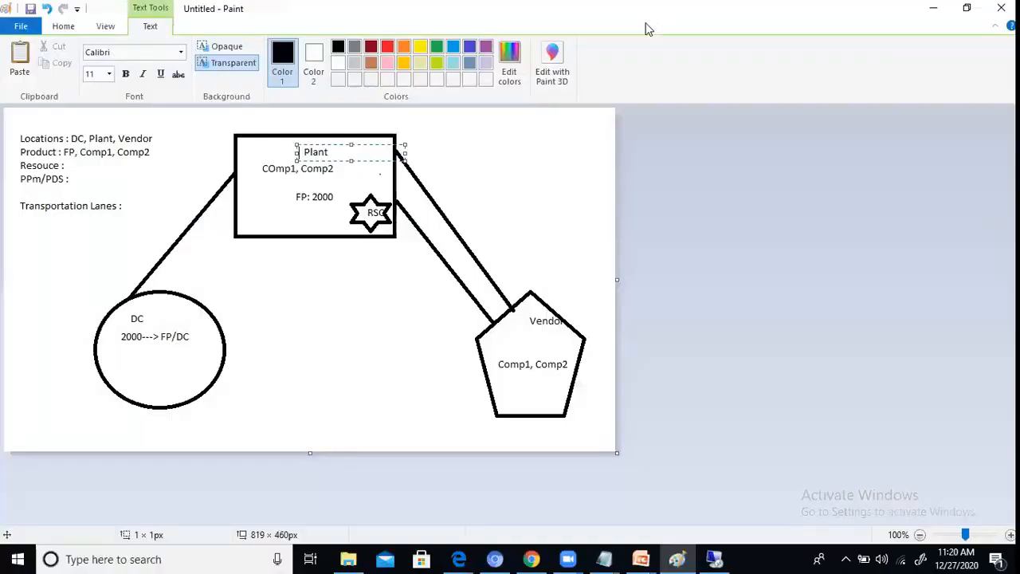
{"action": "left_click", "coordinate": [385, 309]}
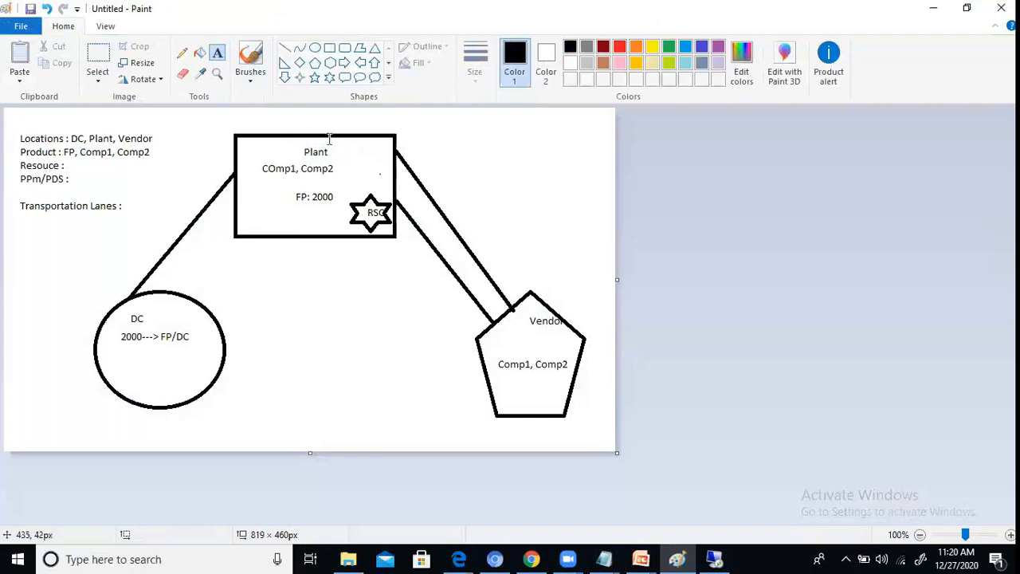
{"action": "left_click", "coordinate": [304, 194]}
{"action": "left_click", "coordinate": [295, 198]}
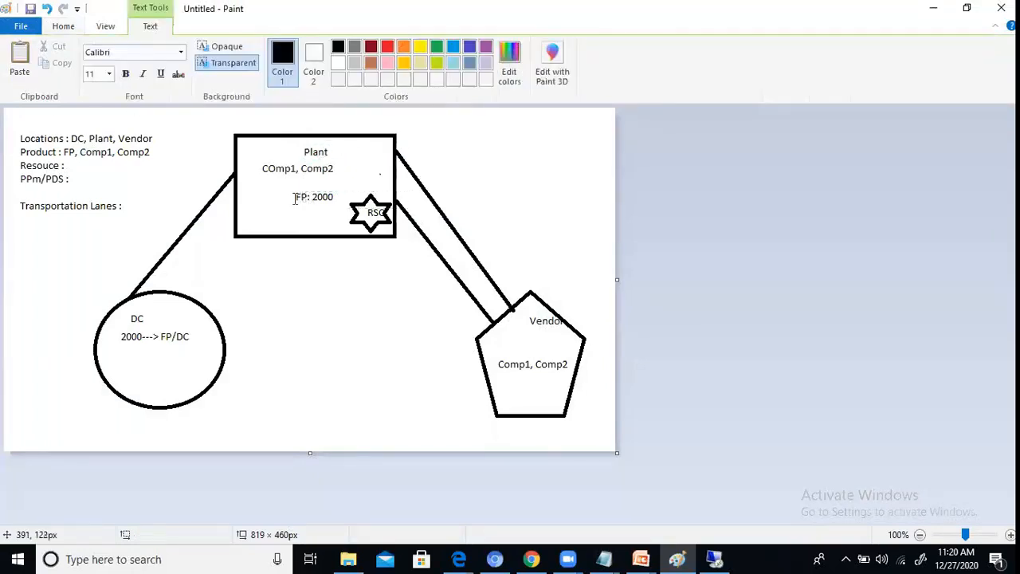
{"action": "left_click", "coordinate": [289, 147]}
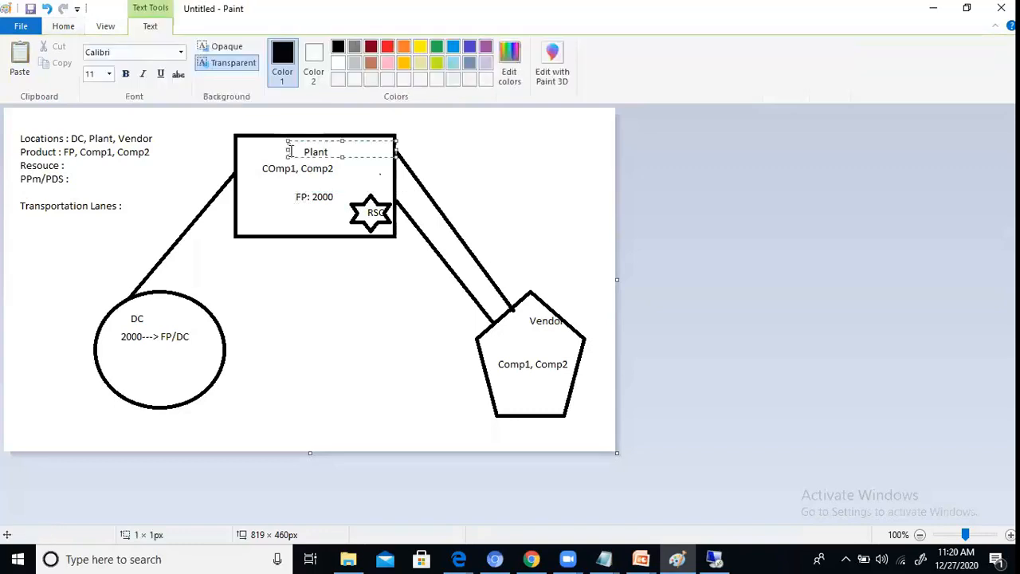
{"action": "left_click", "coordinate": [29, 267]}
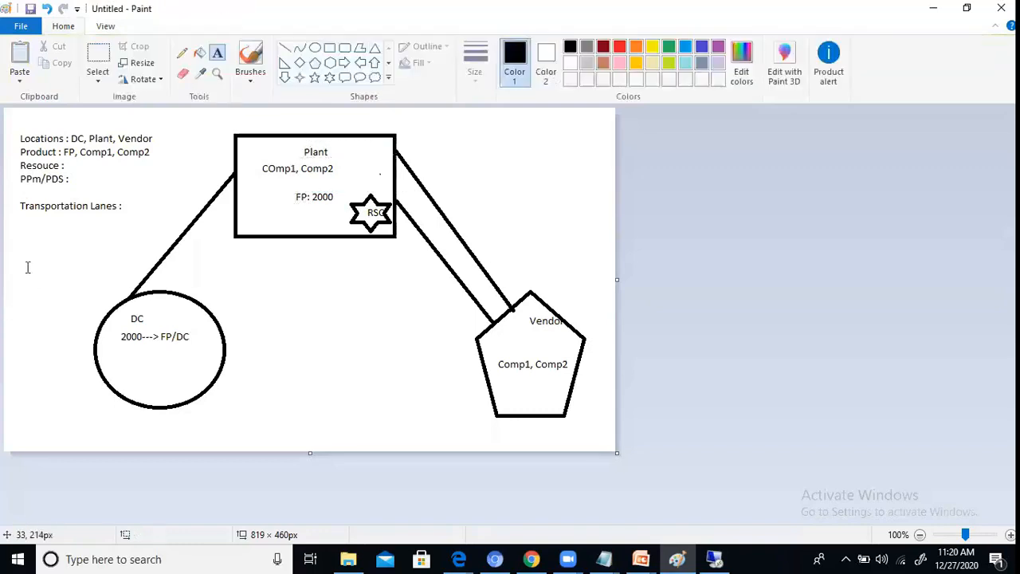
{"action": "left_click", "coordinate": [31, 243]}
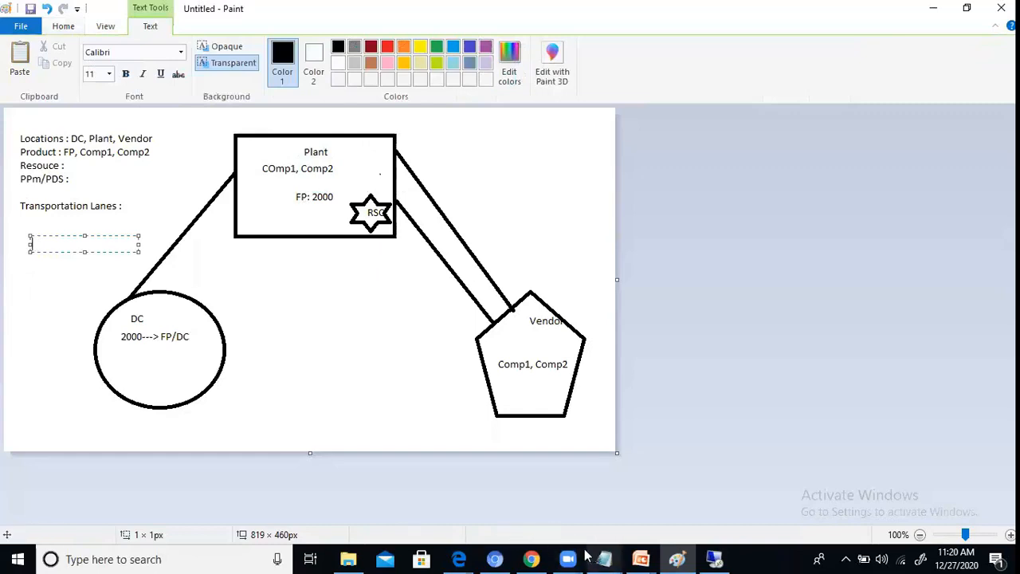
{"action": "left_click", "coordinate": [283, 337]}
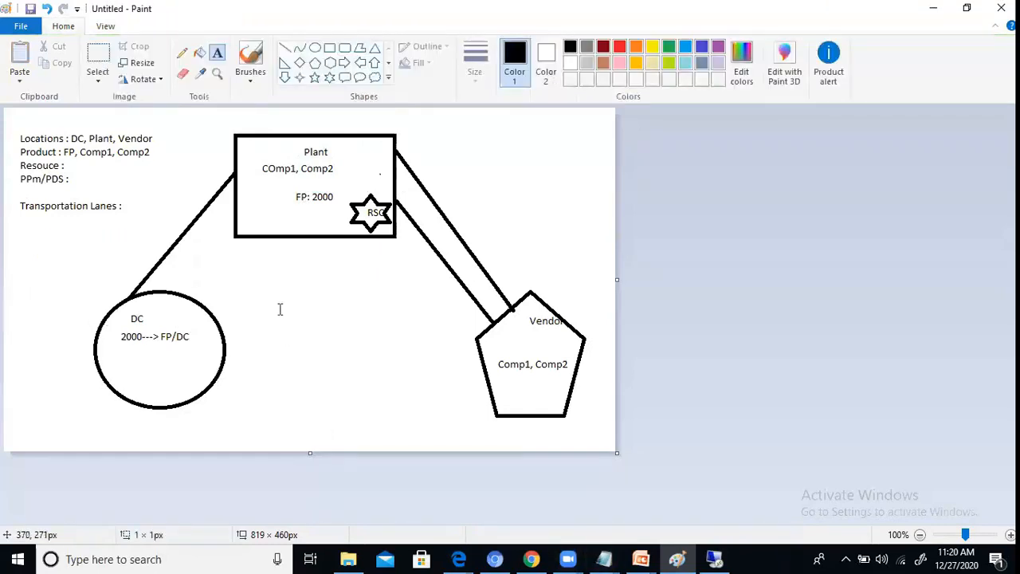
Step: Add the text note "Product : FP at Plant" in the empty area between the DC circle and the Vendor pentagon
{"action": "left_click", "coordinate": [279, 309]}
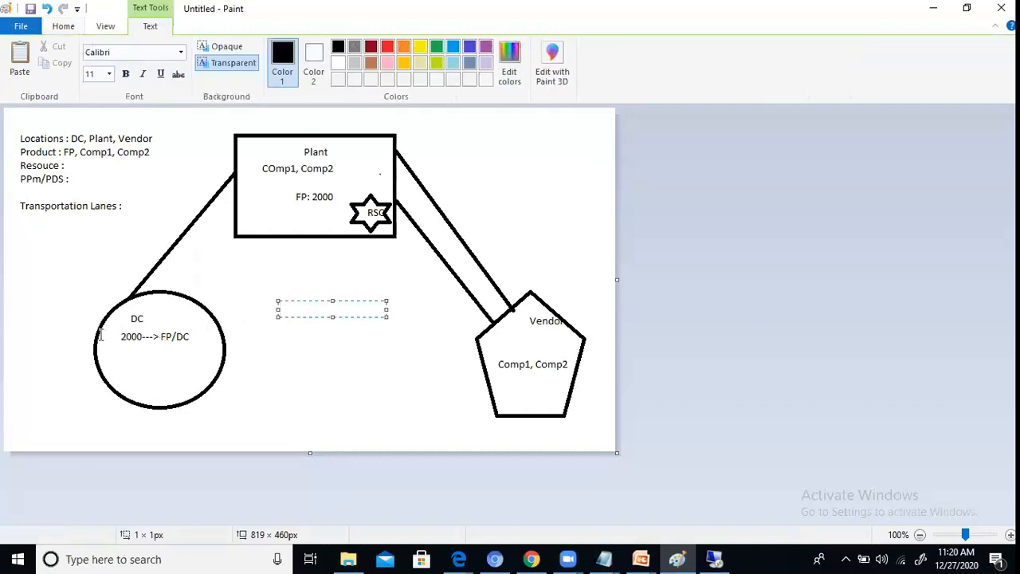
{"action": "type", "text": "FP :"}
{"action": "key", "text": "BackSpace"}
{"action": "type", "text": "Product"}
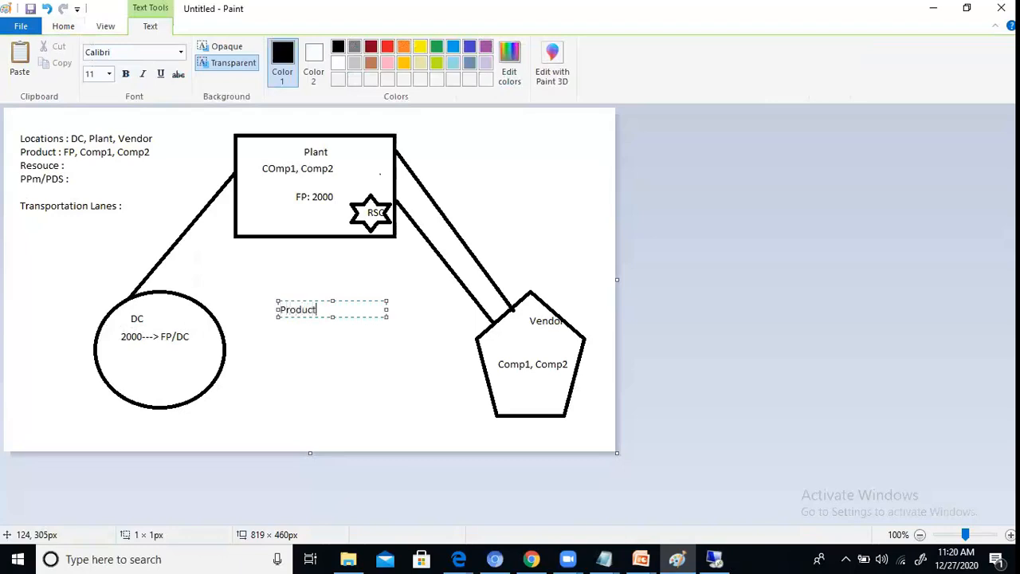
{"action": "type", "text": " : FP at Plant"}
Step: Put "FP at Plant" on its own line below the "Product :" heading and number it "i)"
{"action": "key", "text": "shift+Left"}
{"action": "key", "text": "shift+Left"}
{"action": "key", "text": "Return"}
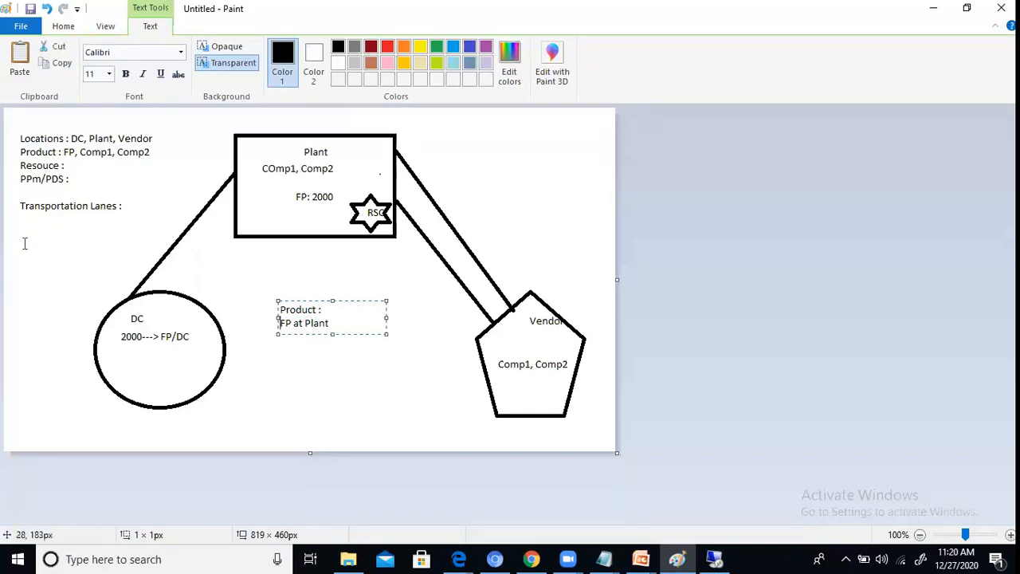
{"action": "type", "text": "i)"}
{"action": "key", "text": "Right"}
{"action": "key", "text": "Right"}
{"action": "key", "text": "Right"}
{"action": "key", "text": "Right"}
{"action": "key", "text": "Right"}
{"action": "key", "text": "End"}
Step: Add the second line "ii) Comp1 at vendor" to the product note, correcting the spelling of vendor
{"action": "key", "text": "Return"}
{"action": "type", "text": "ii"}
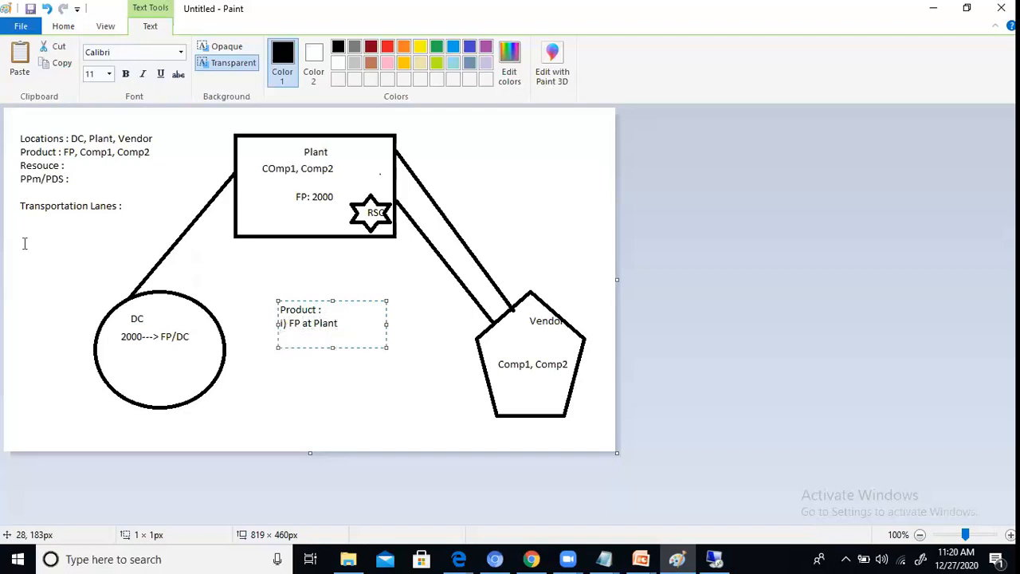
{"action": "type", "text": ") Comp1 at vndor"}
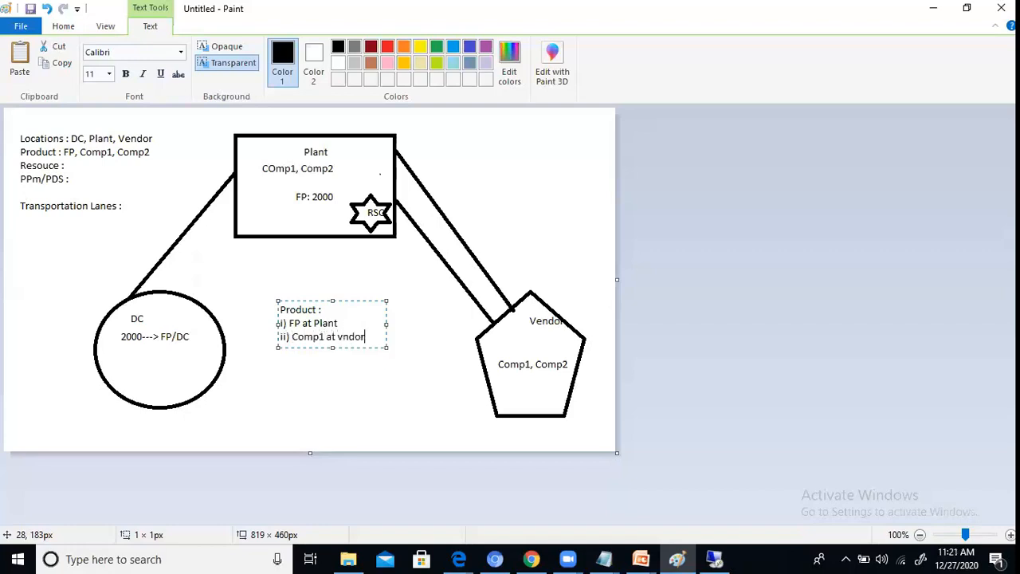
{"action": "key", "text": "BackSpace"}
{"action": "key", "text": "BackSpace"}
{"action": "key", "text": "BackSpace"}
{"action": "key", "text": "BackSpace"}
{"action": "type", "text": "endor"}
Step: Add the third line "iii) Comp2 at vendor" to the product note
{"action": "key", "text": "Return"}
{"action": "type", "text": "iii) C"}
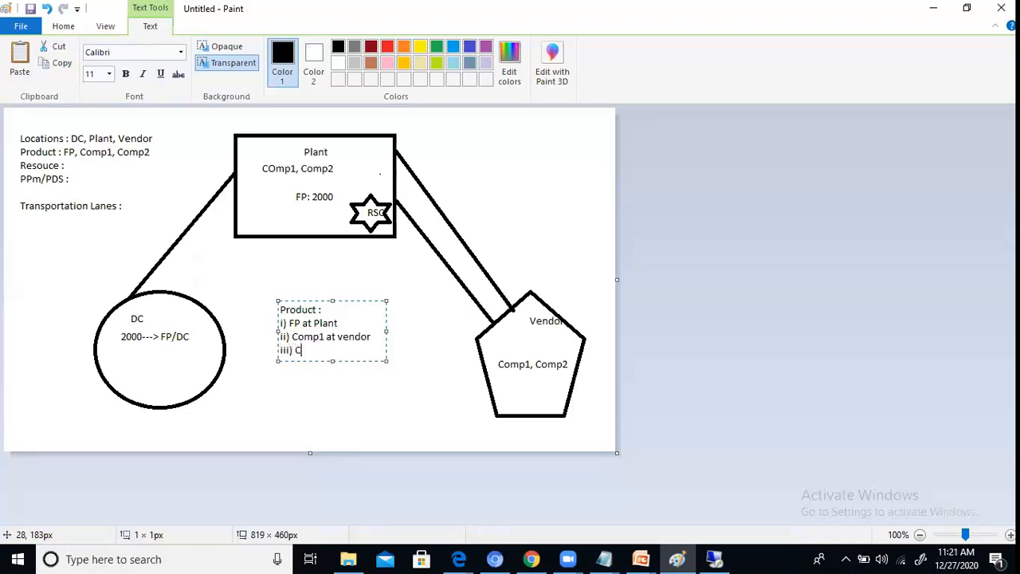
{"action": "type", "text": "omp2 at vendor"}
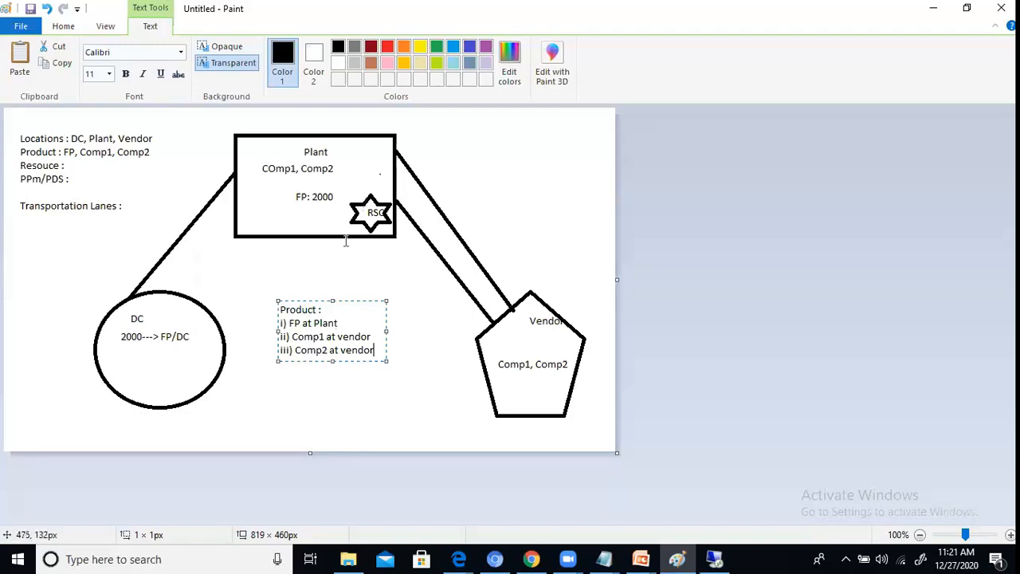
Step: Switch to the Notepad file "snp product location masterdata" and examine its product, resource, PPM/PDS and transportation lane entries
{"action": "left_click", "coordinate": [603, 559]}
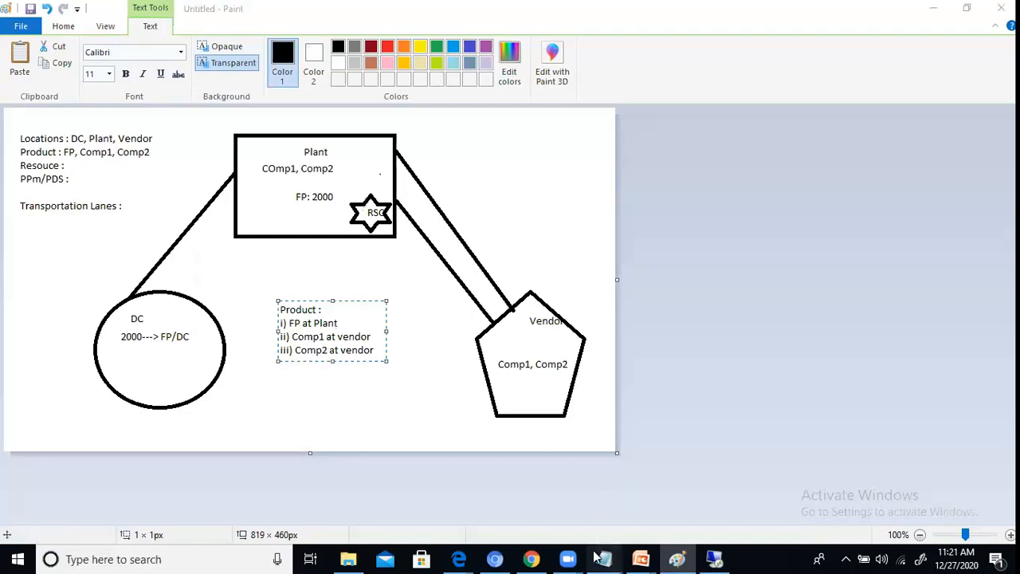
{"action": "left_click", "coordinate": [566, 499]}
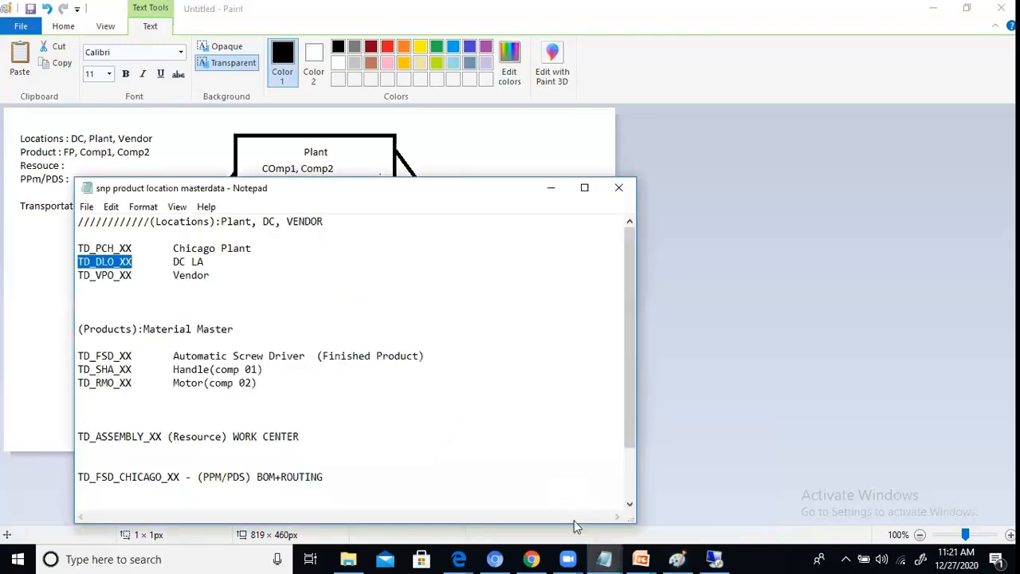
{"action": "left_click", "coordinate": [603, 559]}
{"action": "left_click", "coordinate": [629, 527]}
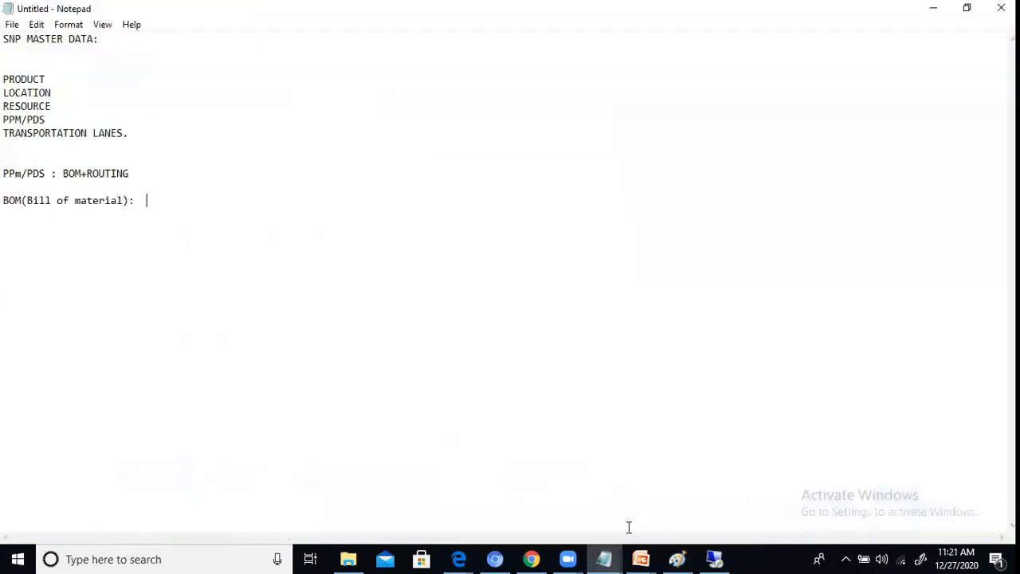
{"action": "left_click", "coordinate": [603, 559]}
{"action": "left_click", "coordinate": [546, 478]}
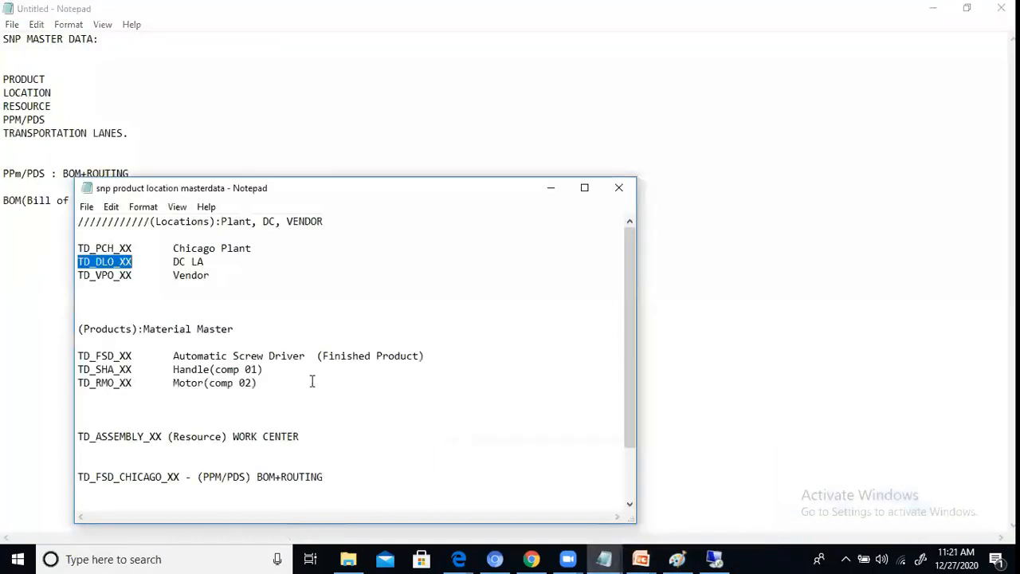
{"action": "left_click", "coordinate": [290, 389]}
{"action": "scroll", "coordinate": [289, 390], "scroll_direction": "down", "scroll_amount": 2}
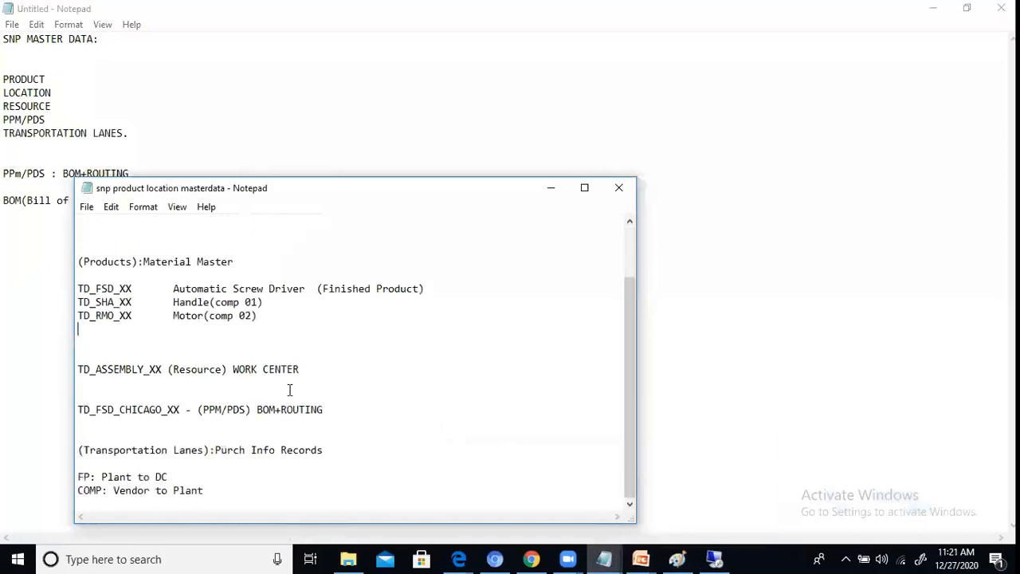
{"action": "scroll", "coordinate": [289, 389], "scroll_direction": "up", "scroll_amount": 1}
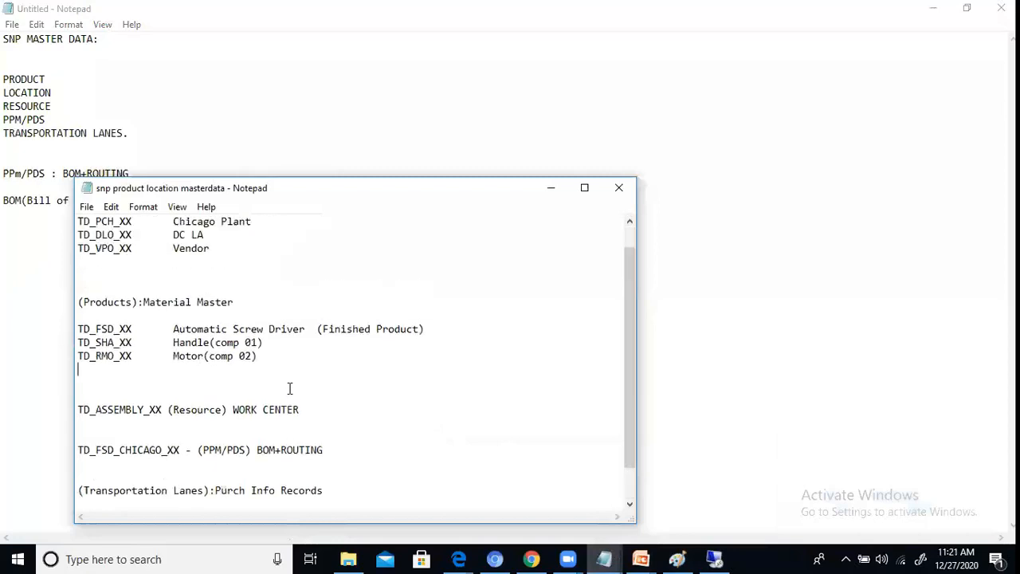
{"action": "left_click", "coordinate": [662, 337]}
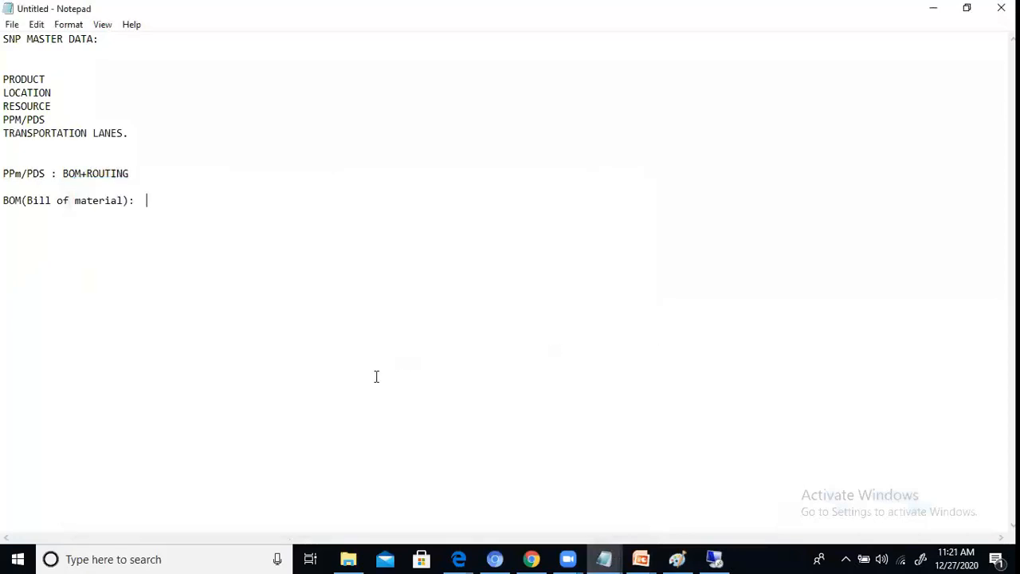
Step: Switch to the SAP product master initial screen and set the view to Global Data
{"action": "mouse_move", "coordinate": [627, 557]}
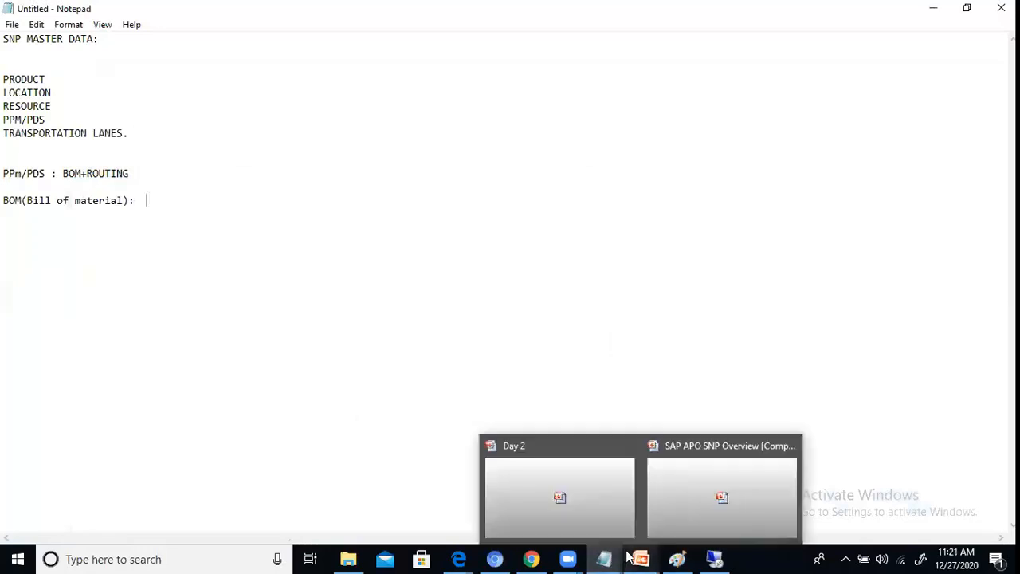
{"action": "left_click", "coordinate": [705, 560]}
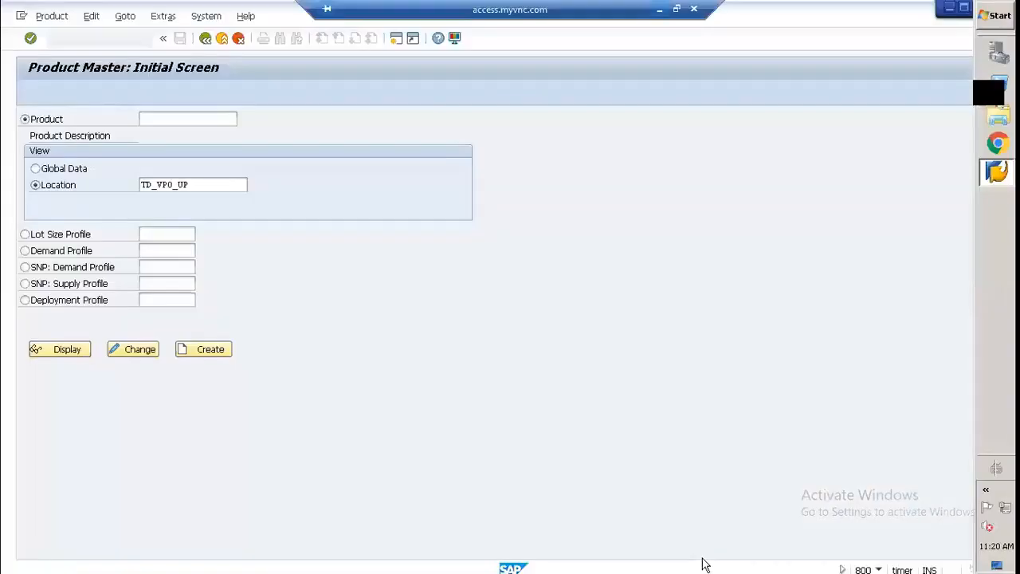
{"action": "left_click", "coordinate": [151, 120]}
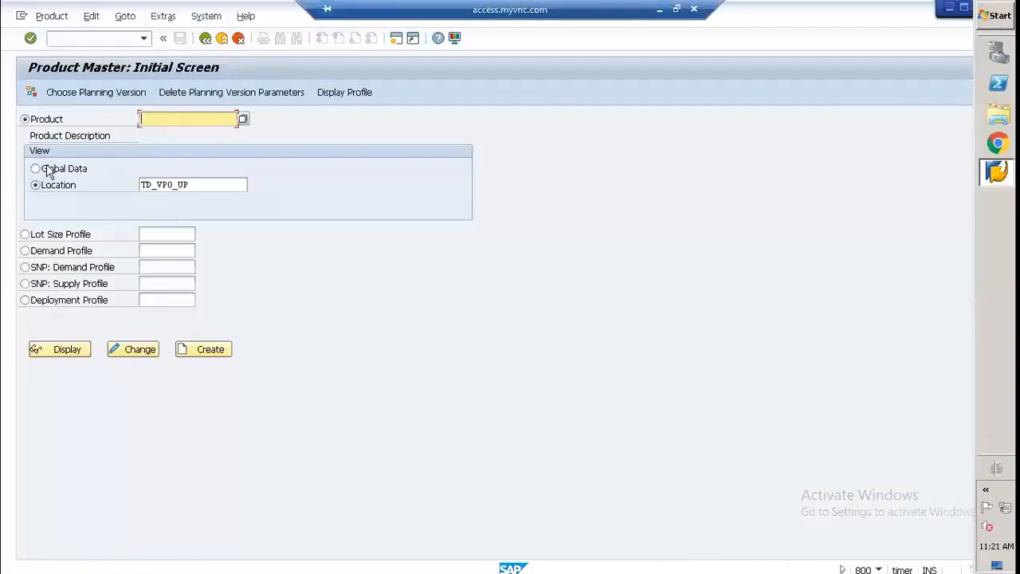
{"action": "left_click", "coordinate": [48, 171]}
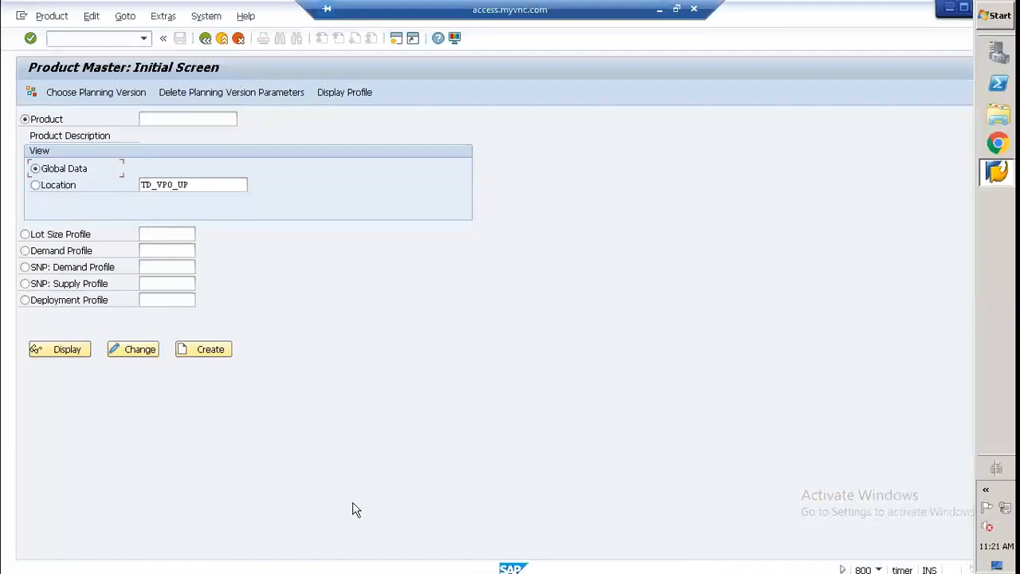
Step: Switch to the Paint supply network diagram and review the product note's entry for the finished product at the plant
{"action": "left_click", "coordinate": [662, 8]}
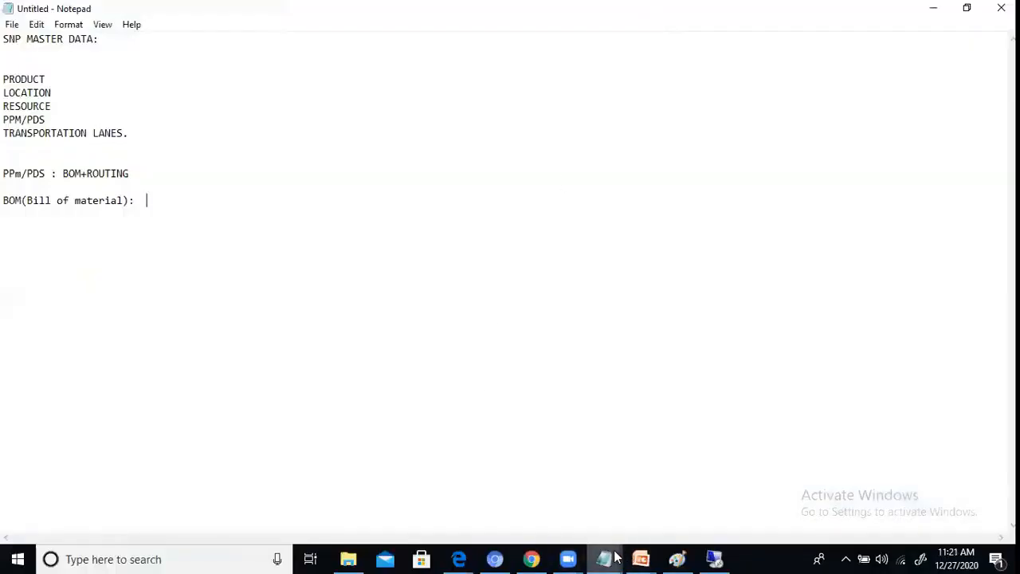
{"action": "left_click", "coordinate": [690, 557]}
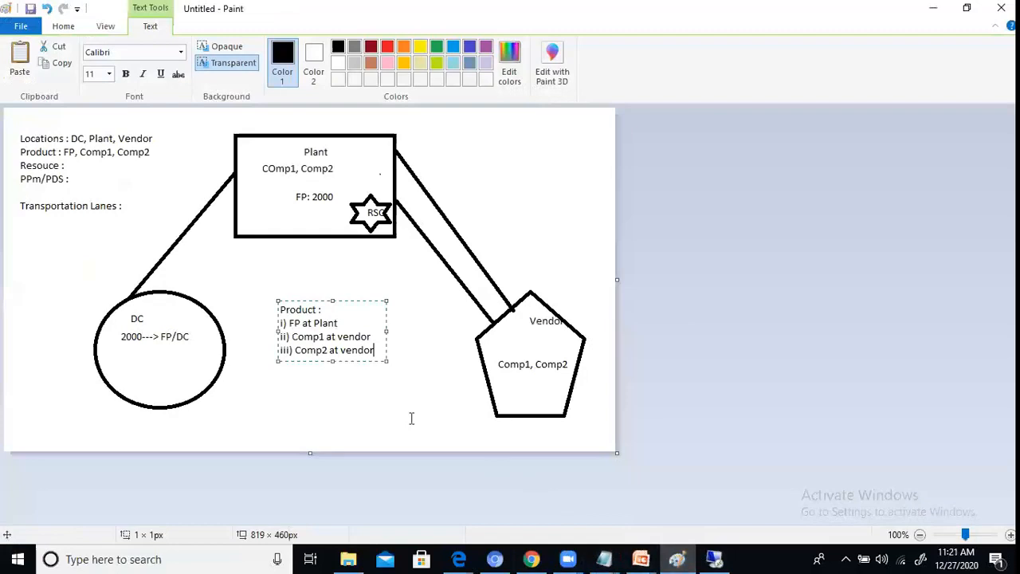
{"action": "left_click", "coordinate": [300, 323]}
{"action": "left_click", "coordinate": [338, 323]}
Step: Return to the SAP product master initial screen and enter TD_FSP as the product
{"action": "left_click", "coordinate": [714, 559]}
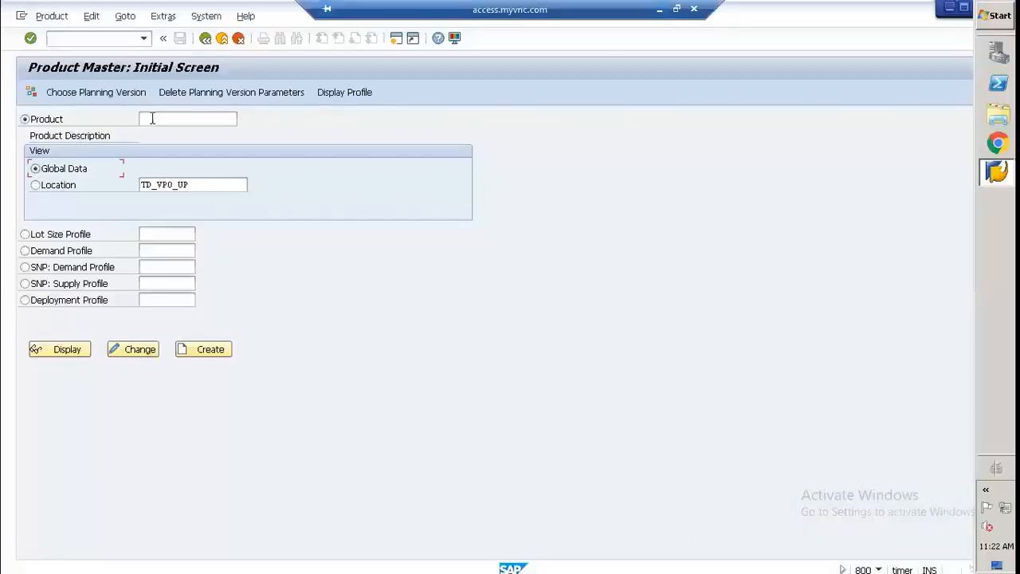
{"action": "left_click", "coordinate": [152, 118]}
{"action": "type", "text": "T"}
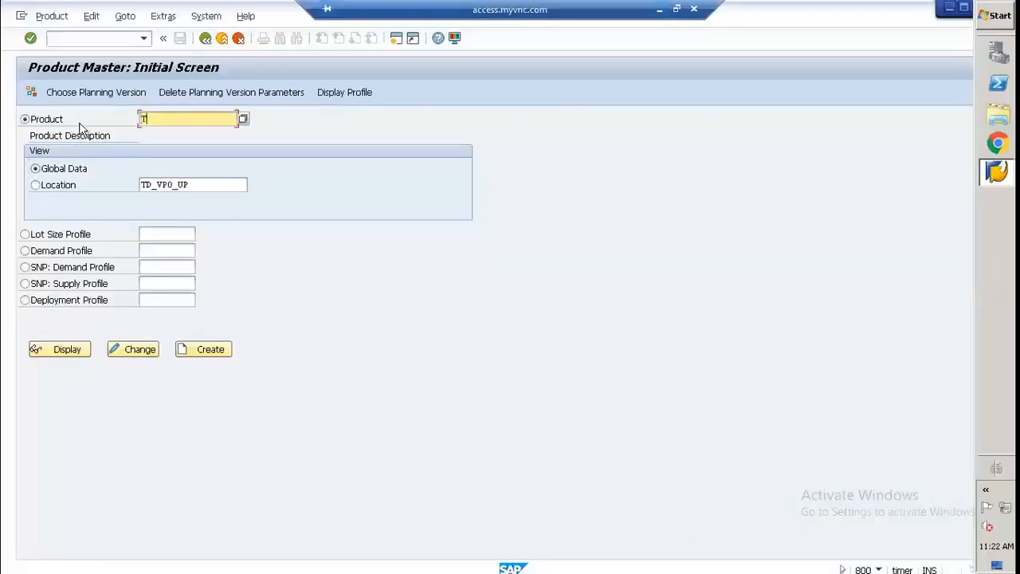
{"action": "type", "text": "D_FSD"}
{"action": "key", "text": "BackSpace"}
{"action": "type", "text": "P"}
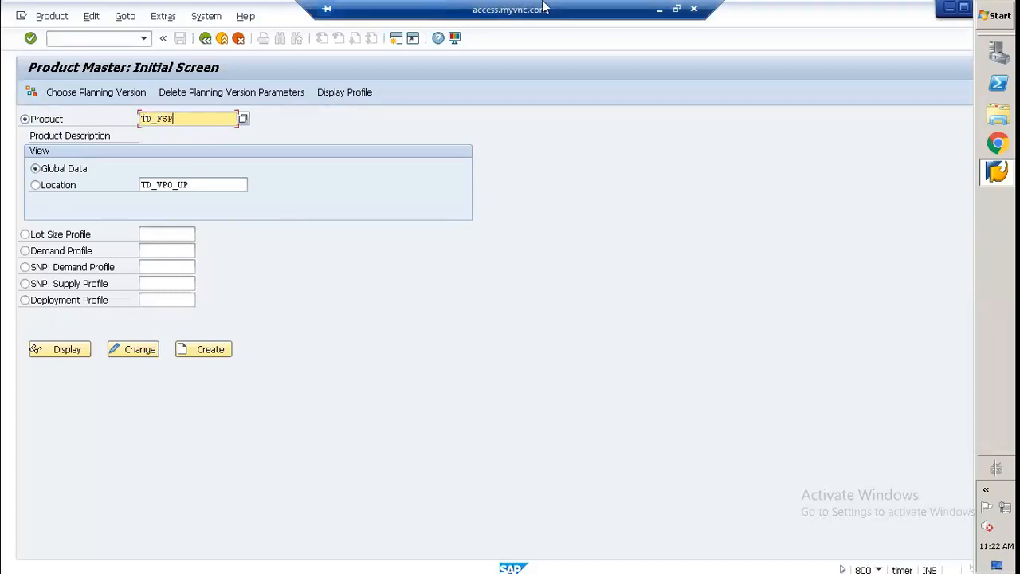
Step: Switch to the Notepad file "snp product location masterdata" and check the finished product's code
{"action": "left_click", "coordinate": [659, 10]}
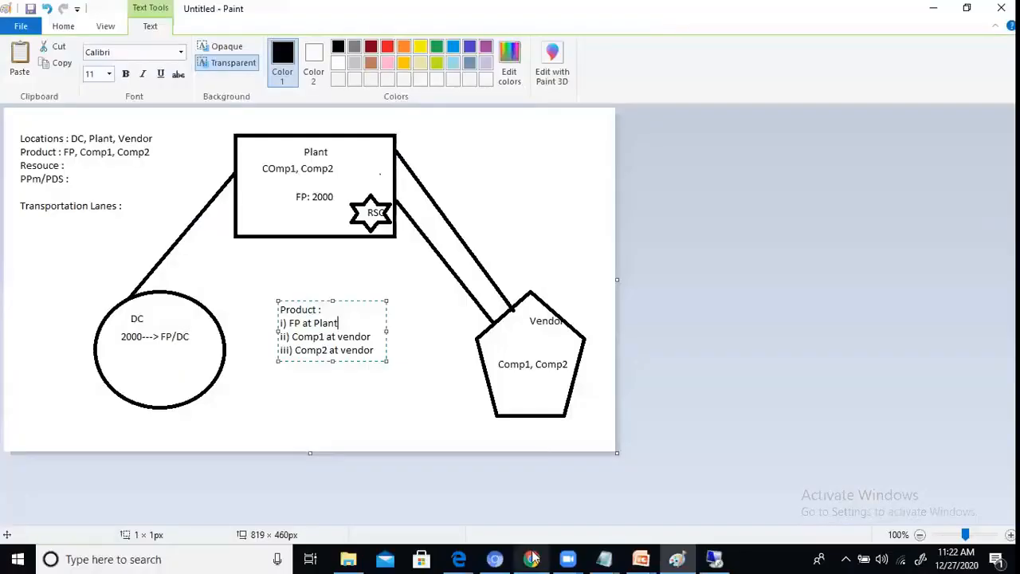
{"action": "left_click", "coordinate": [603, 558]}
{"action": "left_click", "coordinate": [569, 500]}
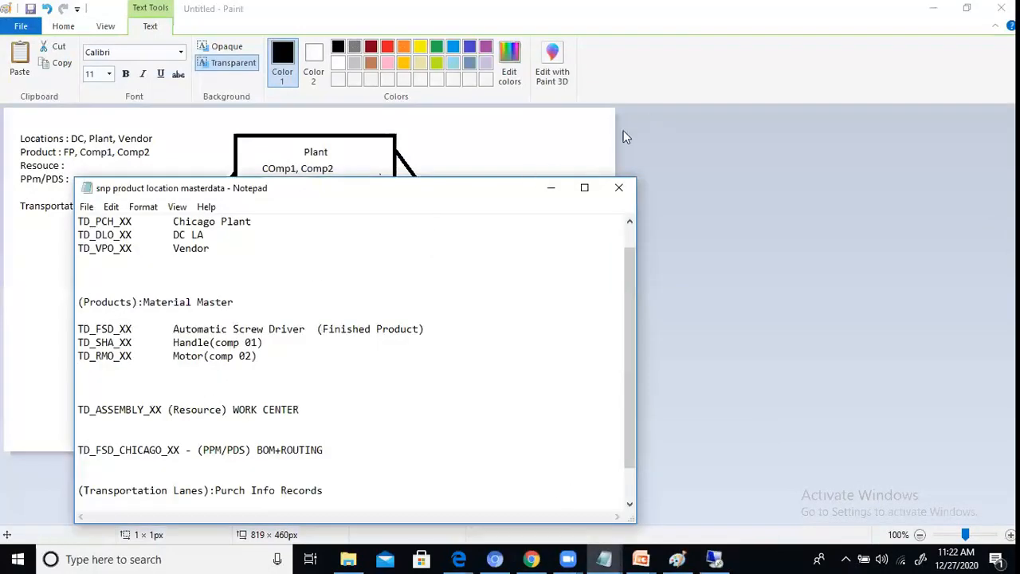
{"action": "left_click", "coordinate": [551, 187]}
Step: Switch back to SAP and correct the product to TD_FSD_UP
{"action": "left_click", "coordinate": [713, 558]}
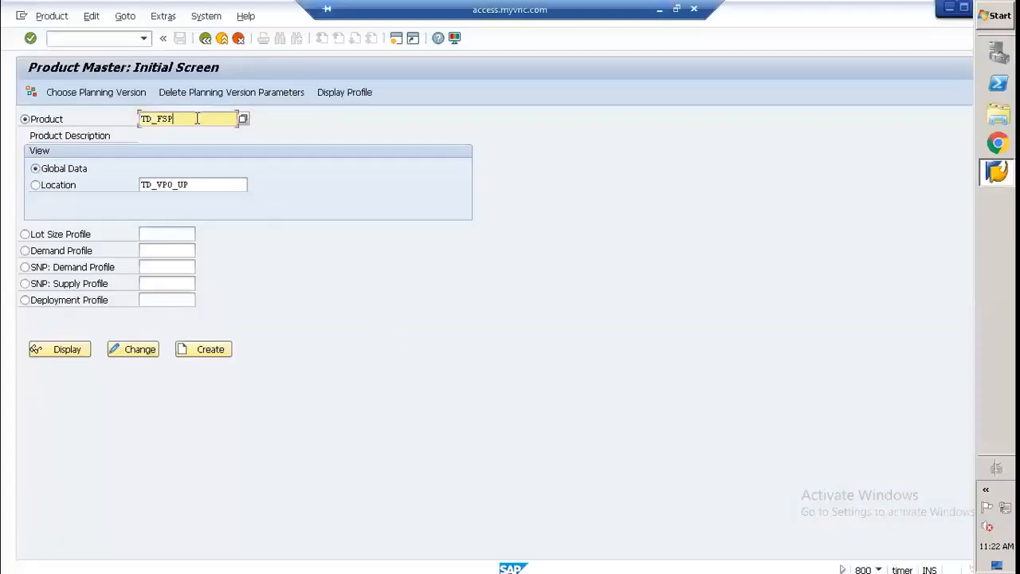
{"action": "key", "text": "BackSpace"}
{"action": "type", "text": "D_"}
{"action": "type", "text": "UP"}
Step: Change the product view to Location, replace the location with TD_PCH_UP and confirm the entries
{"action": "left_click", "coordinate": [54, 185]}
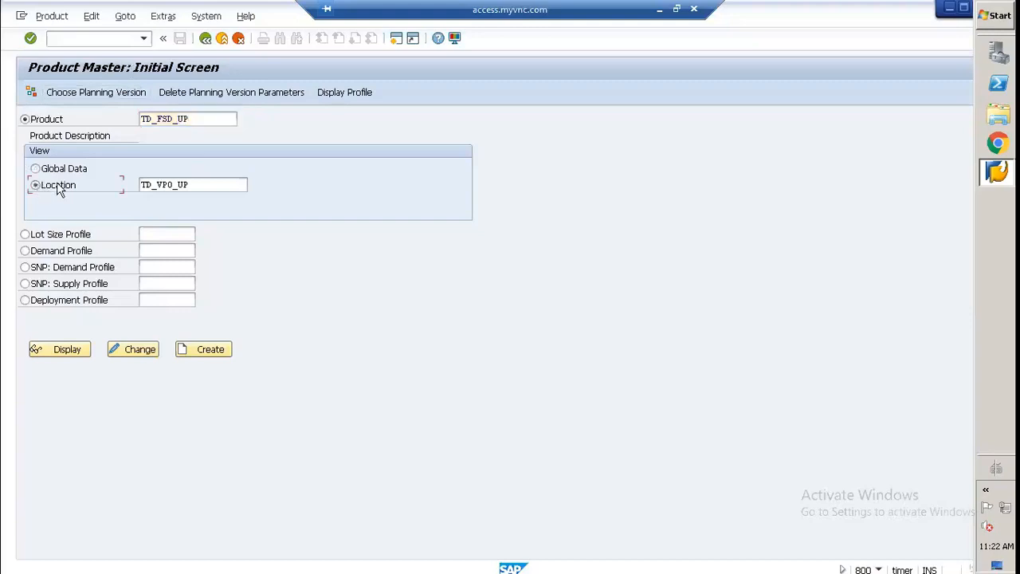
{"action": "left_click", "coordinate": [193, 184]}
{"action": "key", "text": "BackSpace"}
{"action": "key", "text": "BackSpace"}
{"action": "key", "text": "BackSpace"}
{"action": "key", "text": "BackSpace"}
{"action": "key", "text": "BackSpace"}
{"action": "key", "text": "BackSpace"}
{"action": "key", "text": "BackSpace"}
{"action": "key", "text": "BackSpace"}
{"action": "key", "text": "BackSpace"}
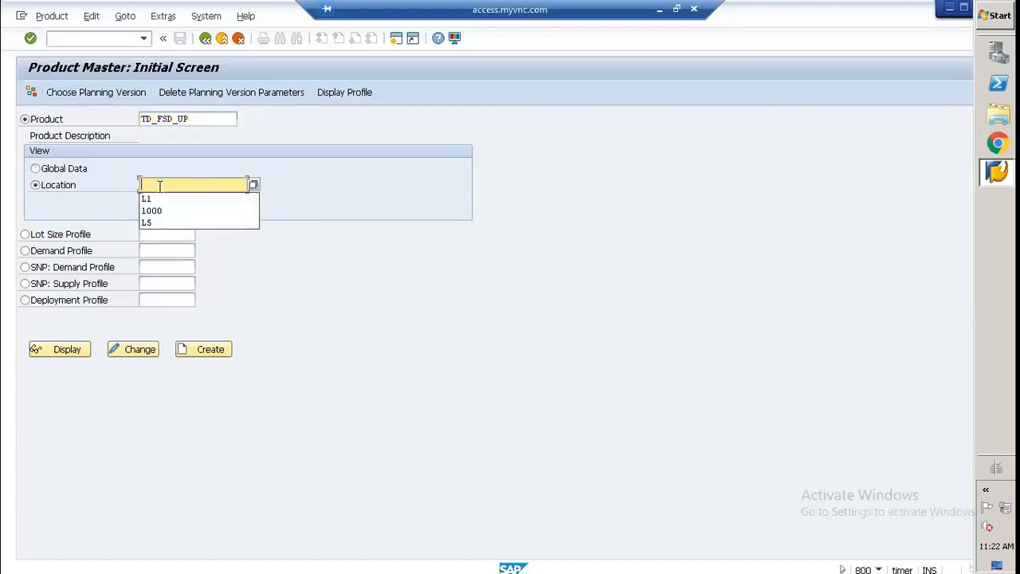
{"action": "type", "text": "TD"}
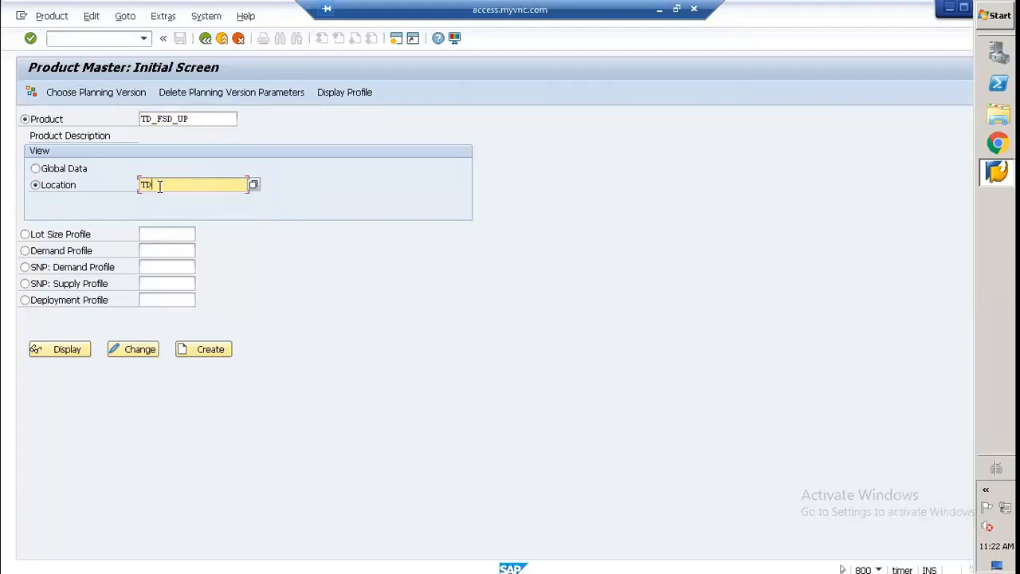
{"action": "type", "text": "_"}
{"action": "type", "text": "FCG"}
{"action": "key", "text": "BackSpace"}
{"action": "type", "text": "H_UP"}
{"action": "key", "text": "Return"}
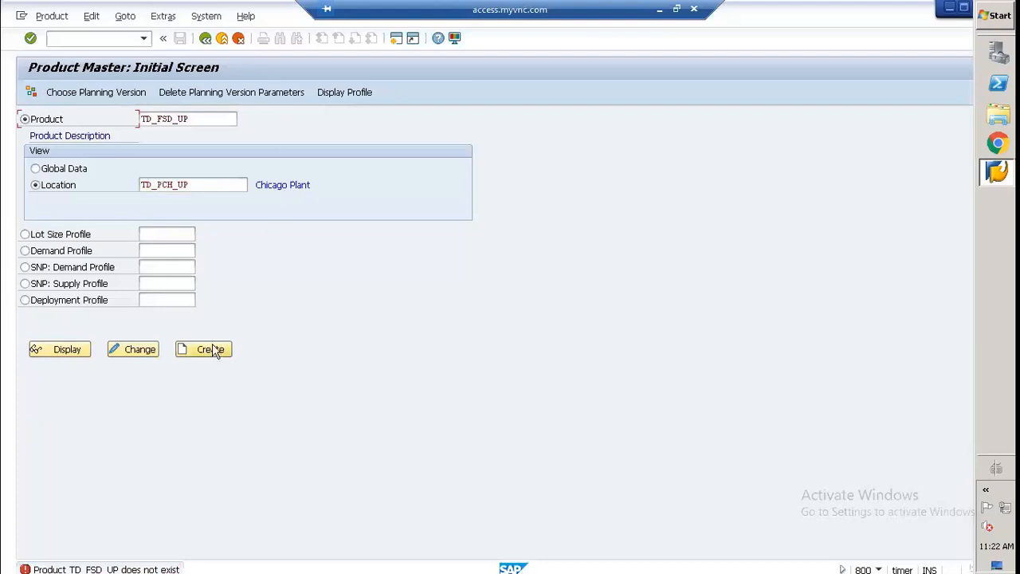
Step: Clear the location entry for product TD_FSD_UP
{"action": "left_click", "coordinate": [203, 186]}
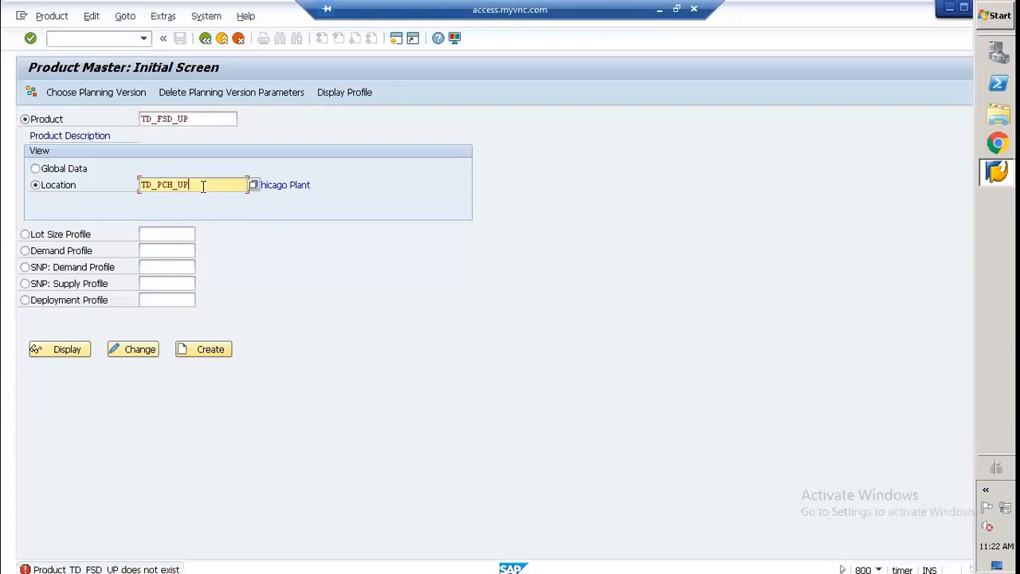
{"action": "key", "text": "BackSpace"}
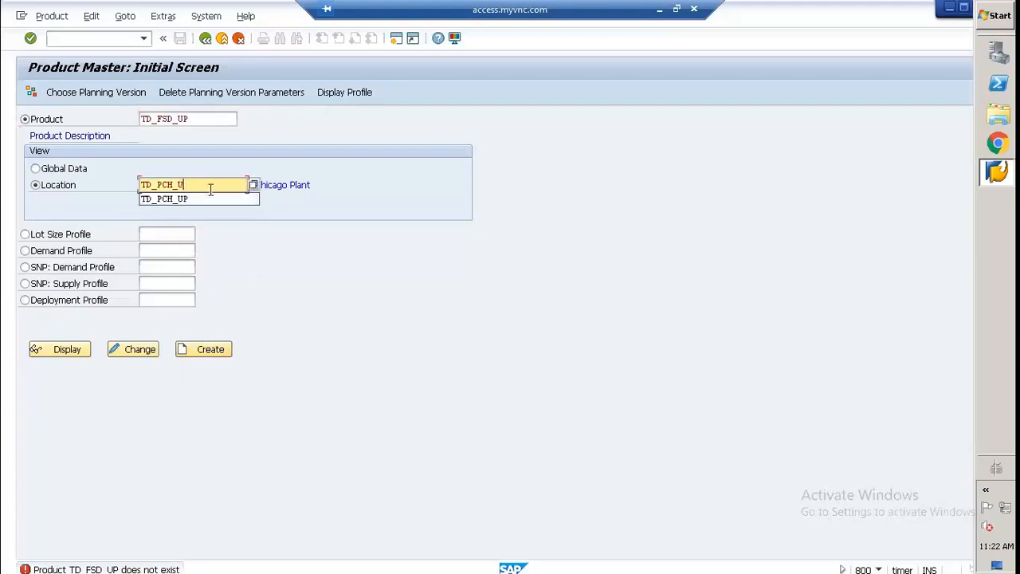
{"action": "key", "text": "BackSpace"}
{"action": "key", "text": "BackSpace"}
{"action": "key", "text": "BackSpace"}
{"action": "key", "text": "BackSpace"}
{"action": "key", "text": "BackSpace"}
{"action": "key", "text": "BackSpace"}
{"action": "key", "text": "BackSpace"}
{"action": "key", "text": "BackSpace"}
{"action": "key", "text": "Escape"}
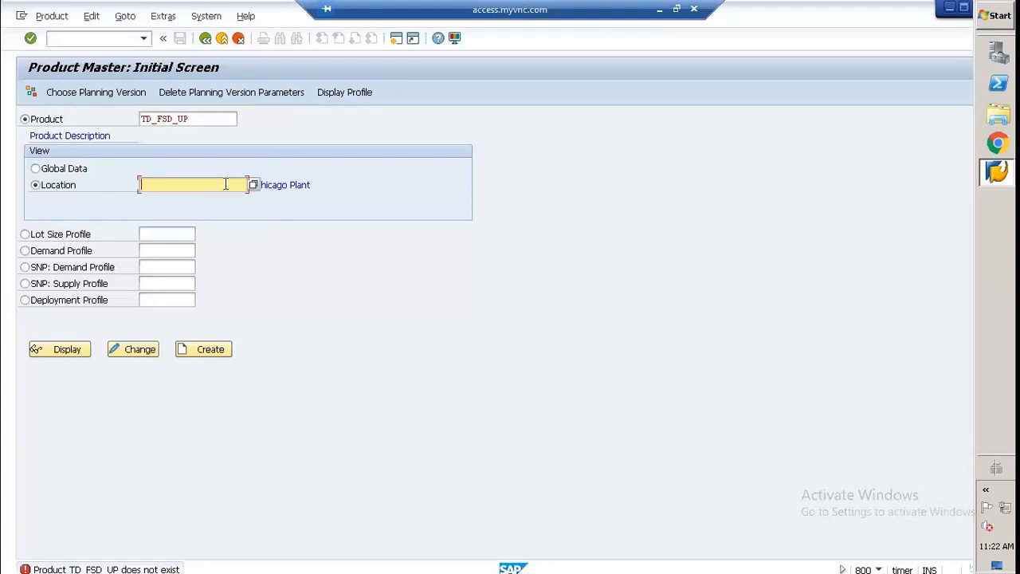
Step: Search all locations with the maximum number of hits cleared, and pick TD_PCH_UP, the Chicago Plant
{"action": "left_click", "coordinate": [253, 186]}
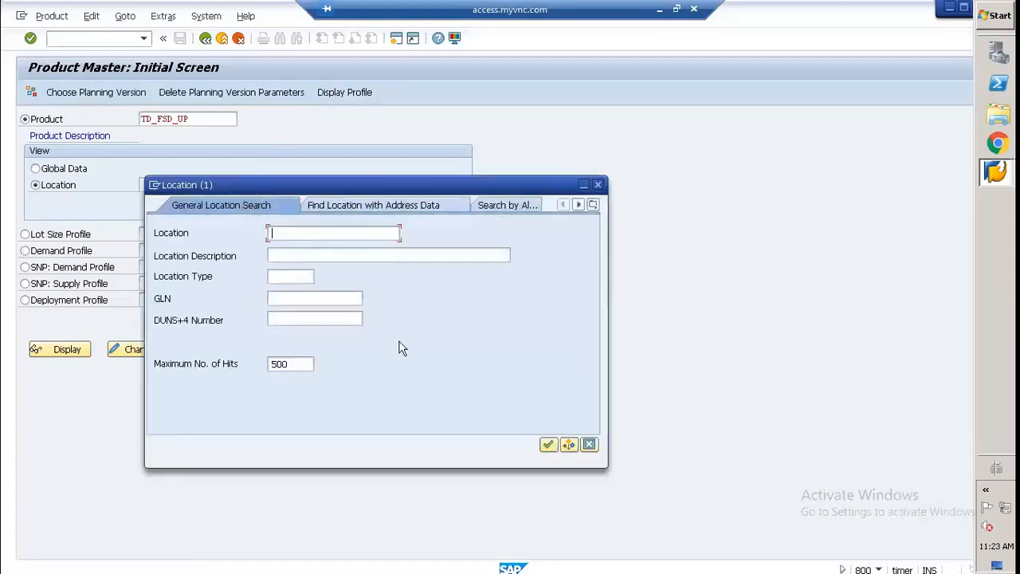
{"action": "left_click", "coordinate": [312, 363]}
{"action": "key", "text": "BackSpace"}
{"action": "key", "text": "BackSpace"}
{"action": "left_click", "coordinate": [548, 444]}
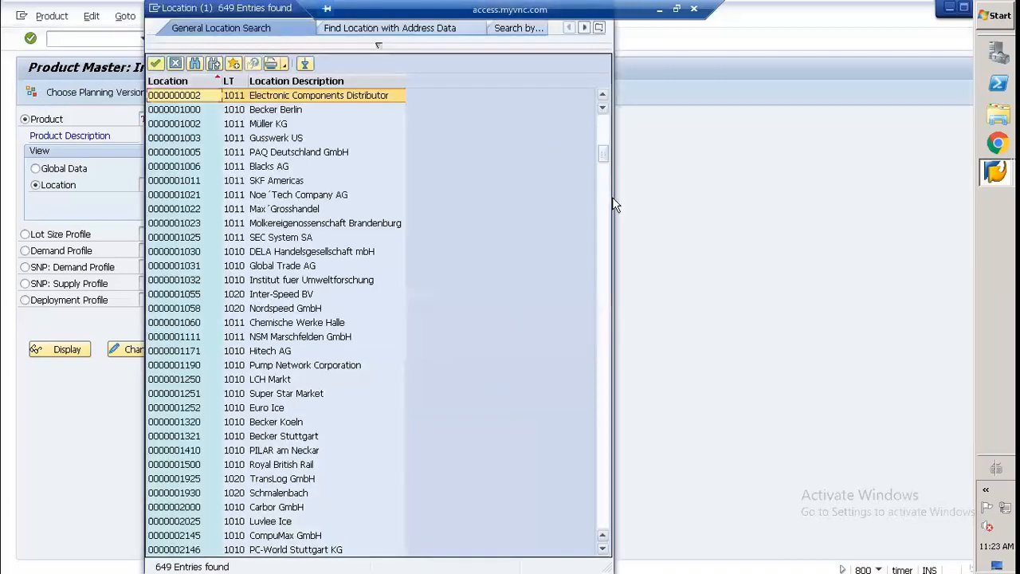
{"action": "left_click_drag", "start_coordinate": [603, 153], "coordinate": [603, 390]}
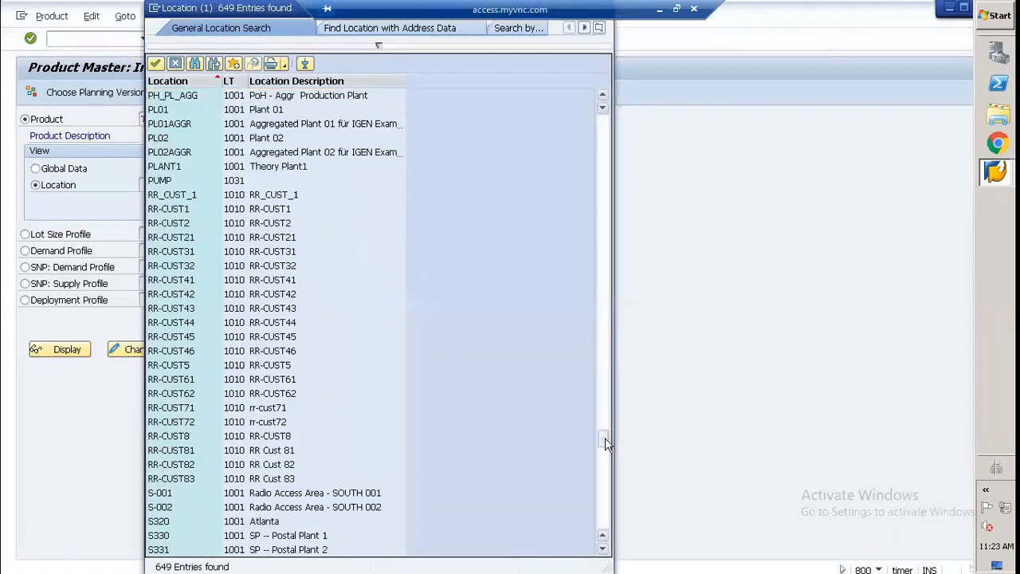
{"action": "left_click_drag", "start_coordinate": [605, 437], "coordinate": [605, 444]}
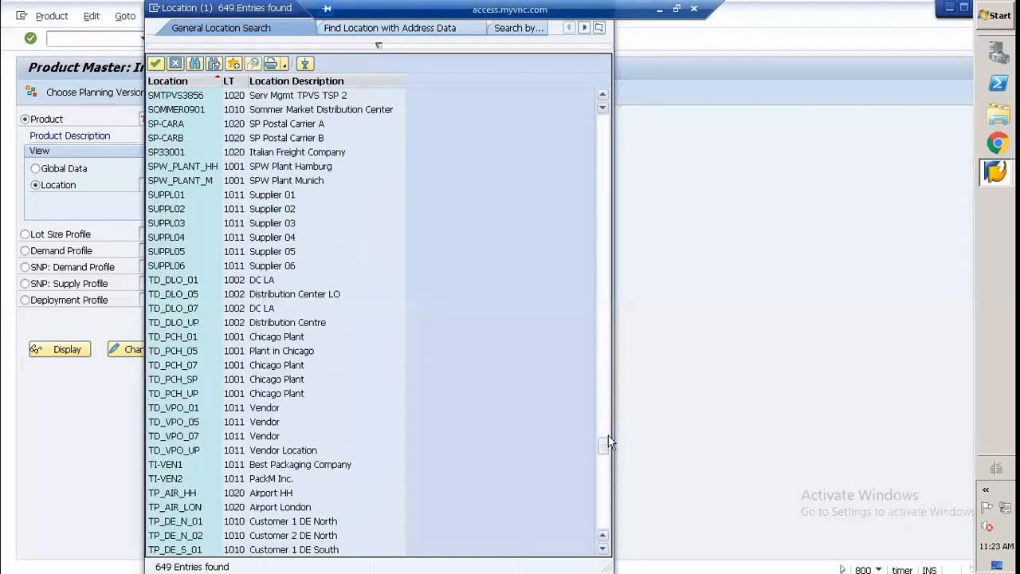
{"action": "left_click", "coordinate": [182, 394]}
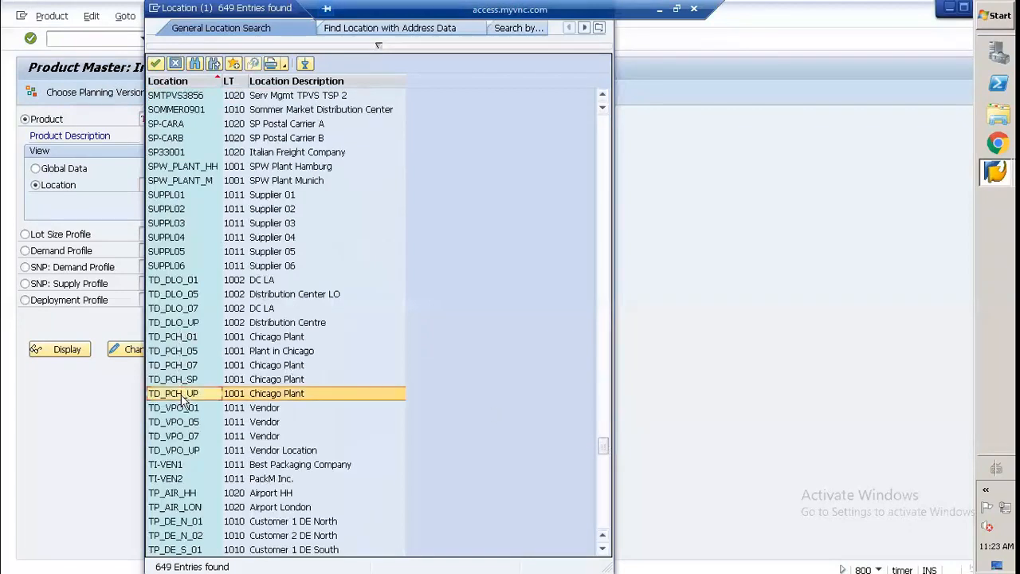
{"action": "double_click", "coordinate": [183, 394]}
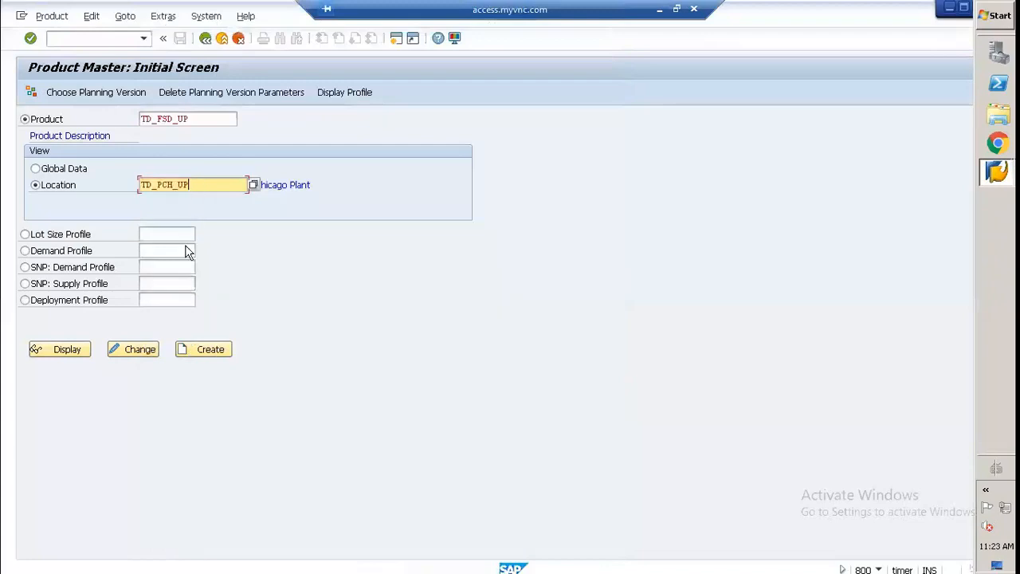
Step: Start creating the product at the chosen location and set the production, SNP, demand, transportation and SNC planners to TWO
{"action": "left_click", "coordinate": [209, 349]}
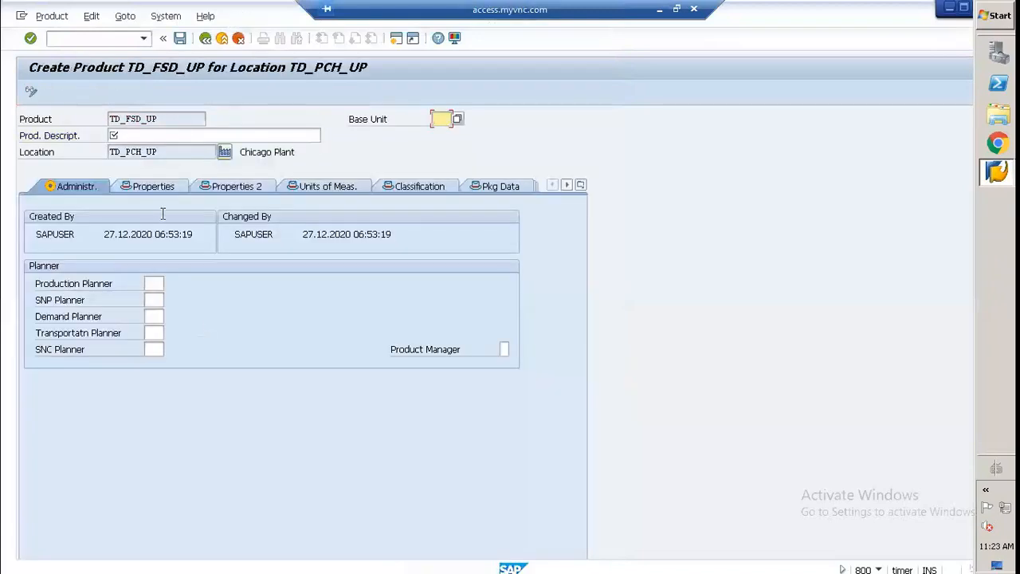
{"action": "left_click", "coordinate": [150, 283]}
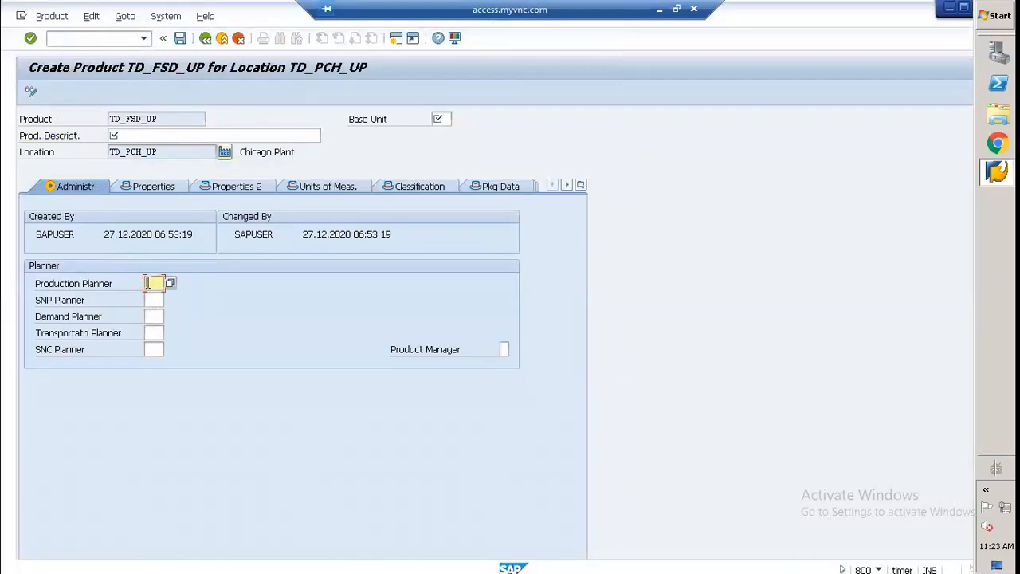
{"action": "left_click", "coordinate": [148, 283]}
{"action": "left_click", "coordinate": [153, 297]}
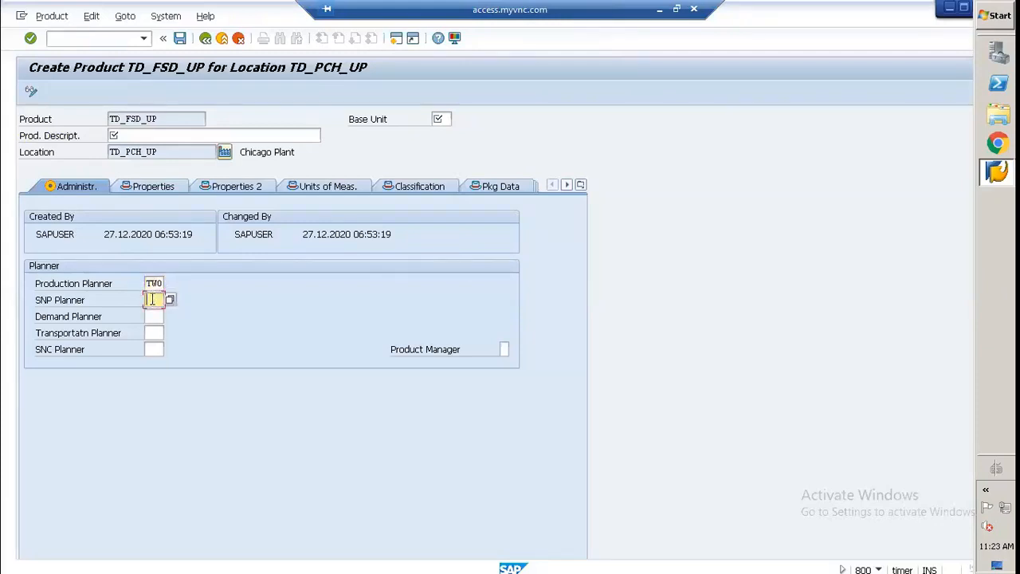
{"action": "type", "text": "TWO"}
{"action": "left_click", "coordinate": [160, 316]}
{"action": "type", "text": "TWO"}
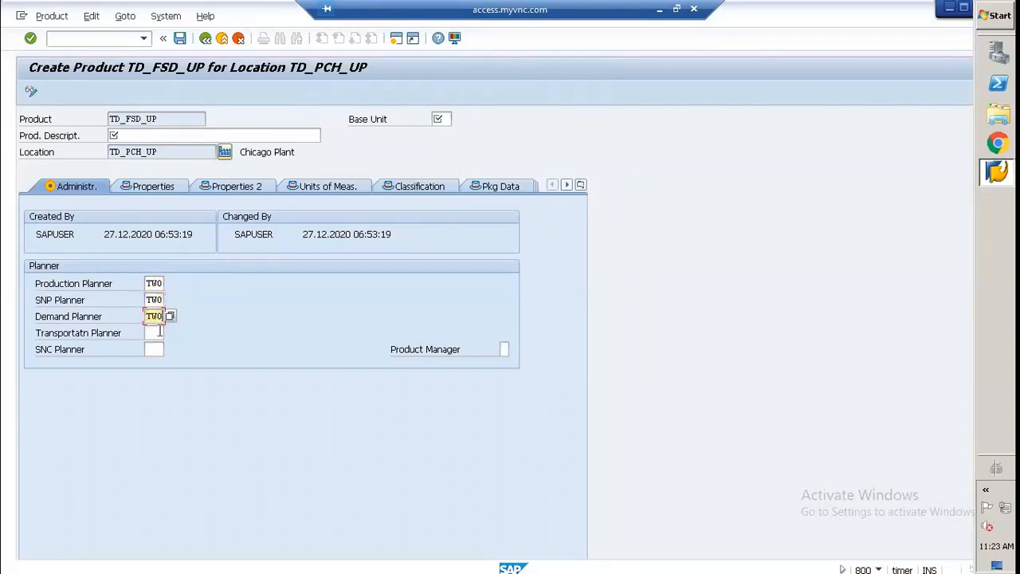
{"action": "left_click", "coordinate": [158, 333]}
{"action": "type", "text": "TWO"}
{"action": "left_click", "coordinate": [158, 349]}
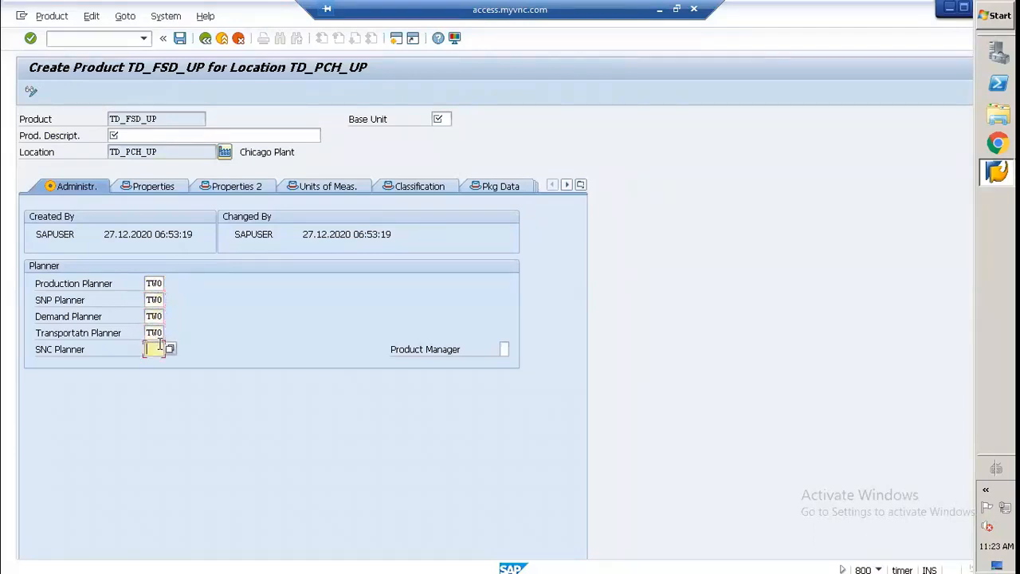
{"action": "type", "text": "TWO"}
Step: Fill in the required base unit of the new product as PC
{"action": "left_click", "coordinate": [149, 191]}
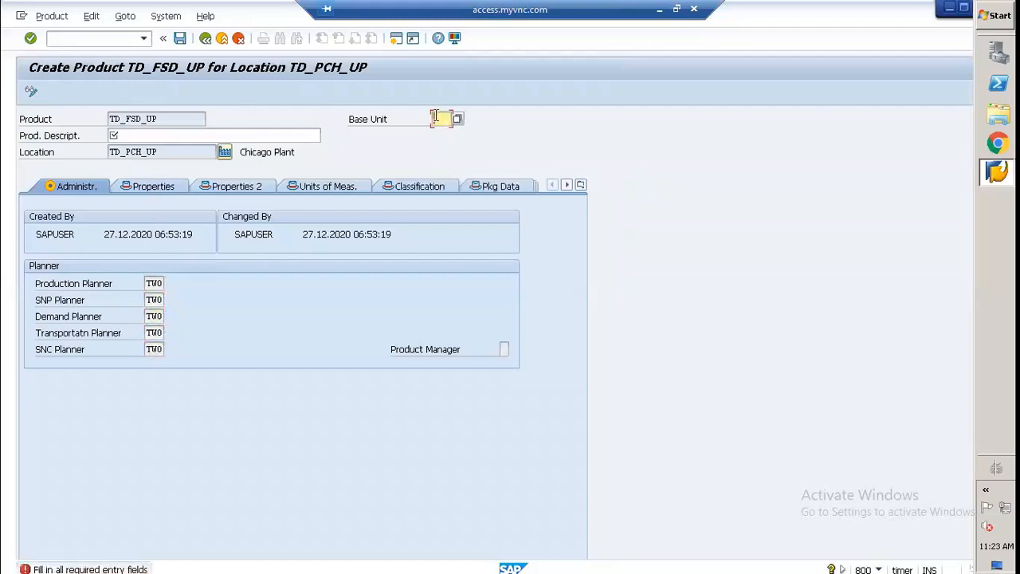
{"action": "type", "text": "PC"}
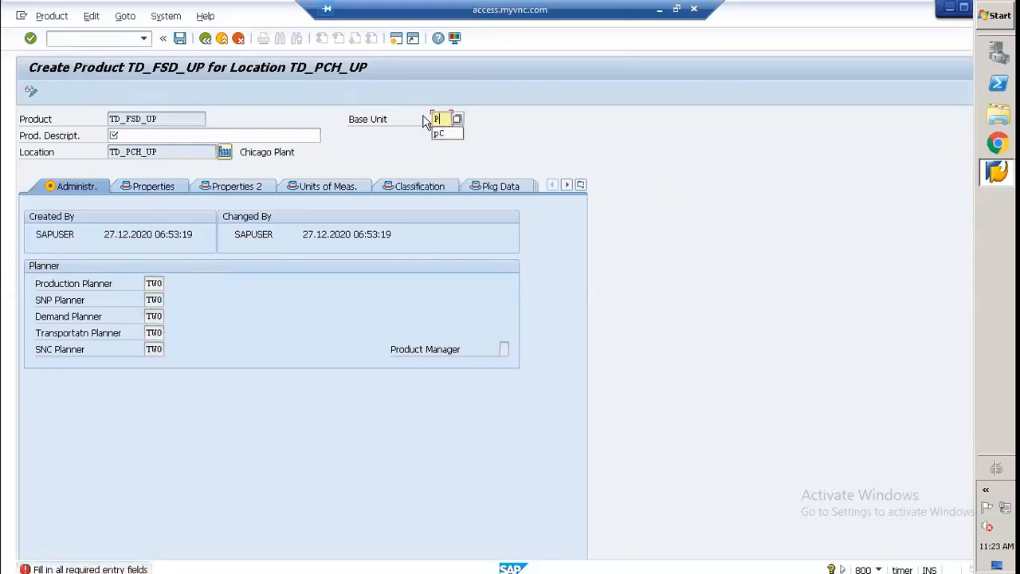
{"action": "key", "text": "BackSpace"}
{"action": "key", "text": "BackSpace"}
{"action": "type", "text": "PC"}
Step: Enter "Automatic Screw Driver" as the description of product TD_FSD_UP
{"action": "left_click", "coordinate": [185, 135]}
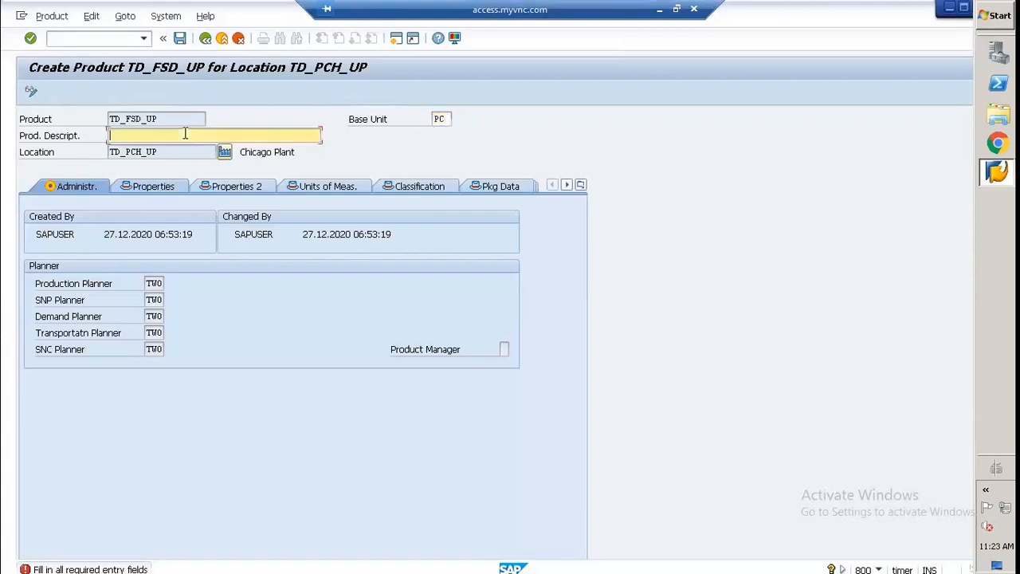
{"action": "left_click", "coordinate": [185, 134]}
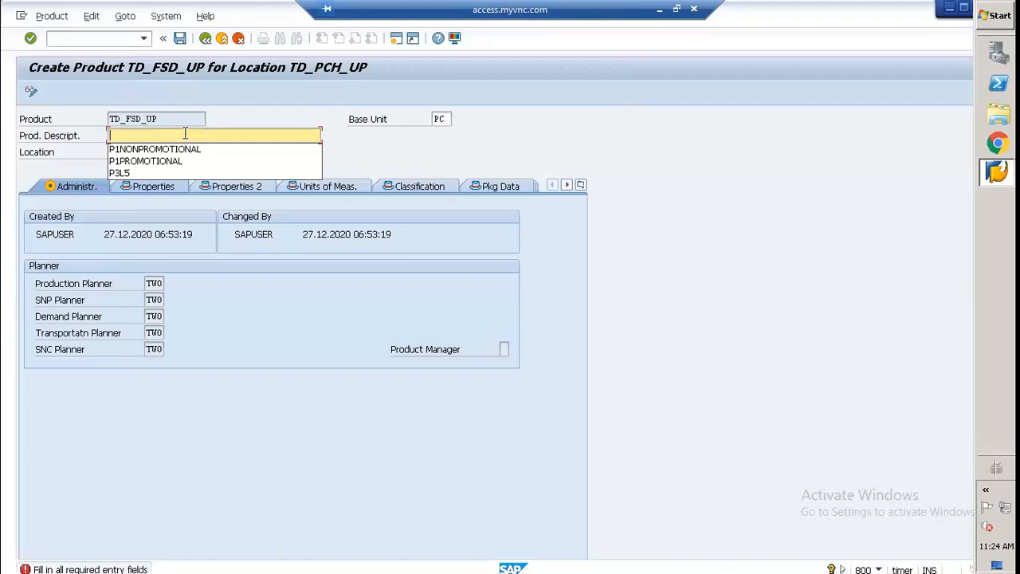
{"action": "type", "text": "Auto"}
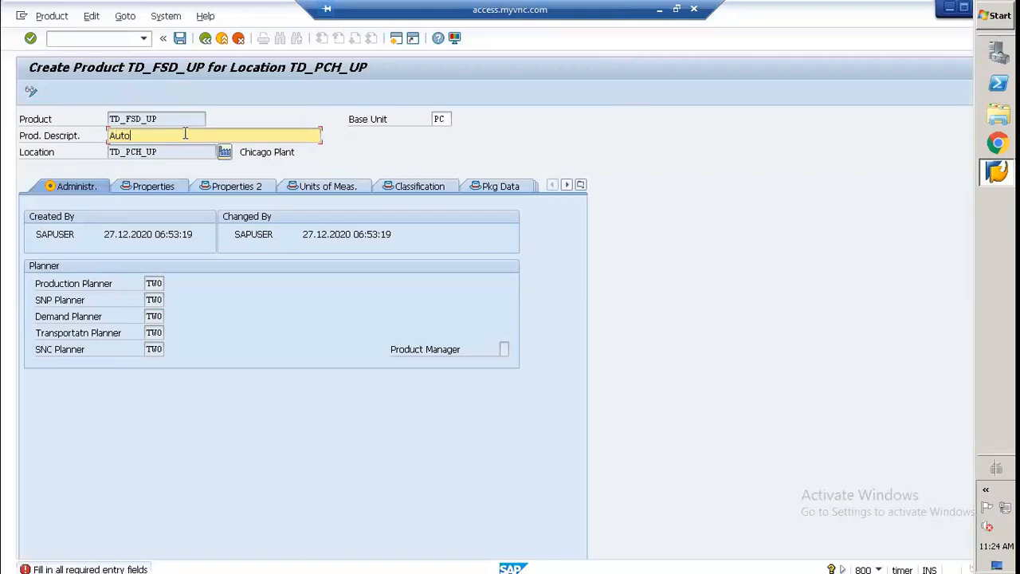
{"action": "type", "text": "matic Screw Driver"}
Step: In the product's general properties, choose the blank SDP relevance value, Relevant for DP and SNP
{"action": "left_click", "coordinate": [125, 191]}
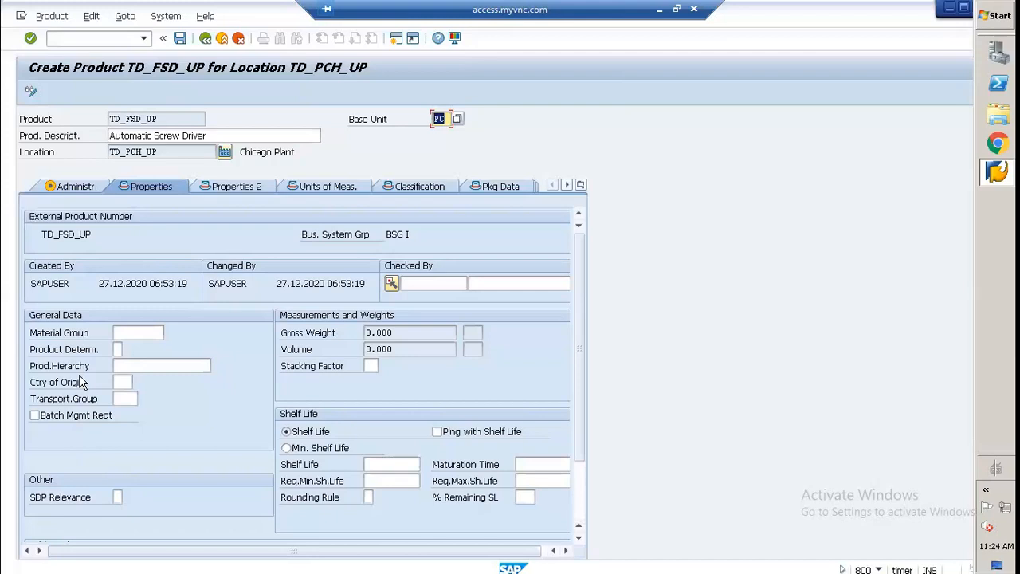
{"action": "left_click", "coordinate": [117, 496]}
{"action": "left_click", "coordinate": [127, 496]}
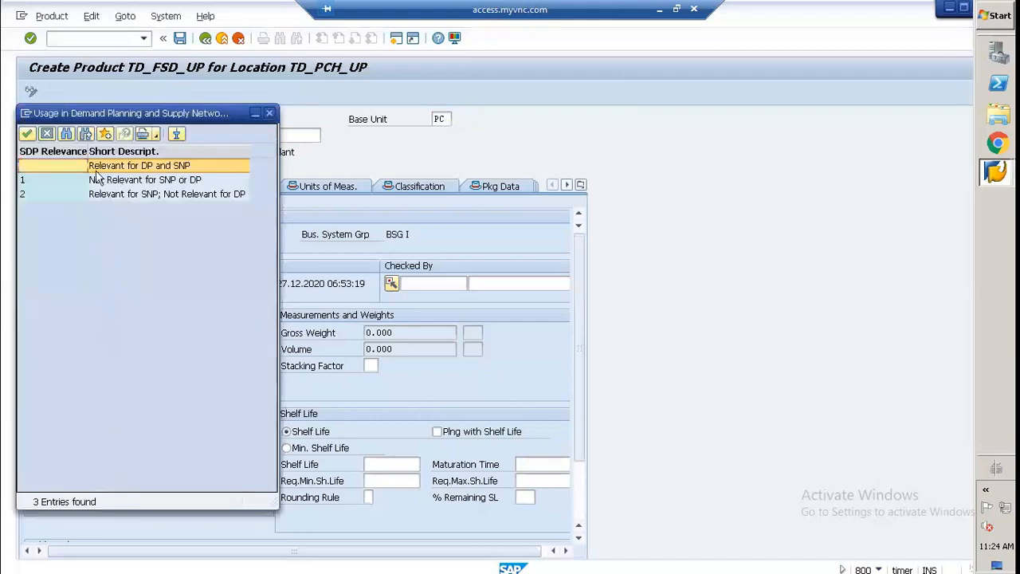
{"action": "left_click_drag", "start_coordinate": [153, 115], "coordinate": [341, 100]}
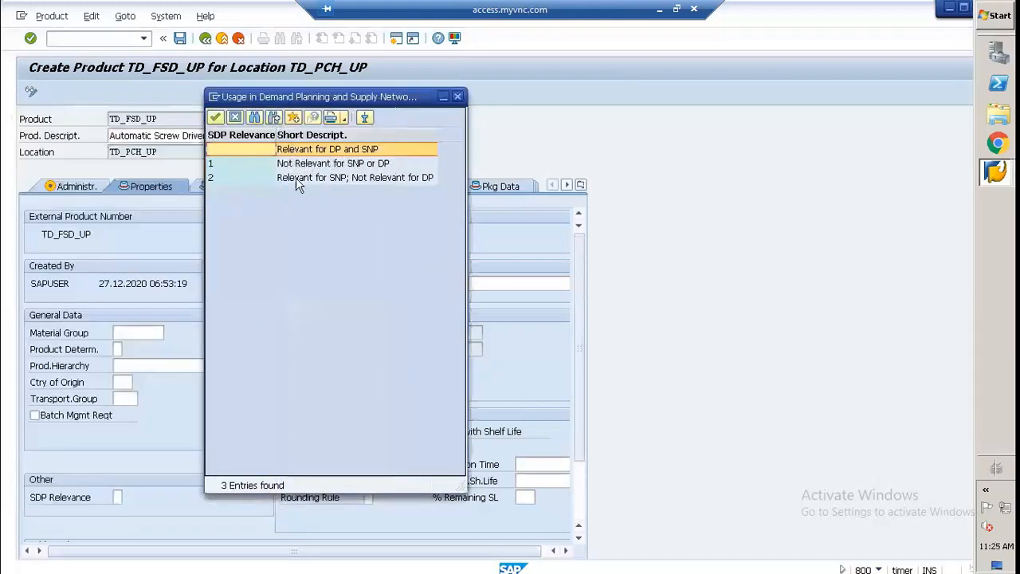
{"action": "left_click", "coordinate": [223, 167]}
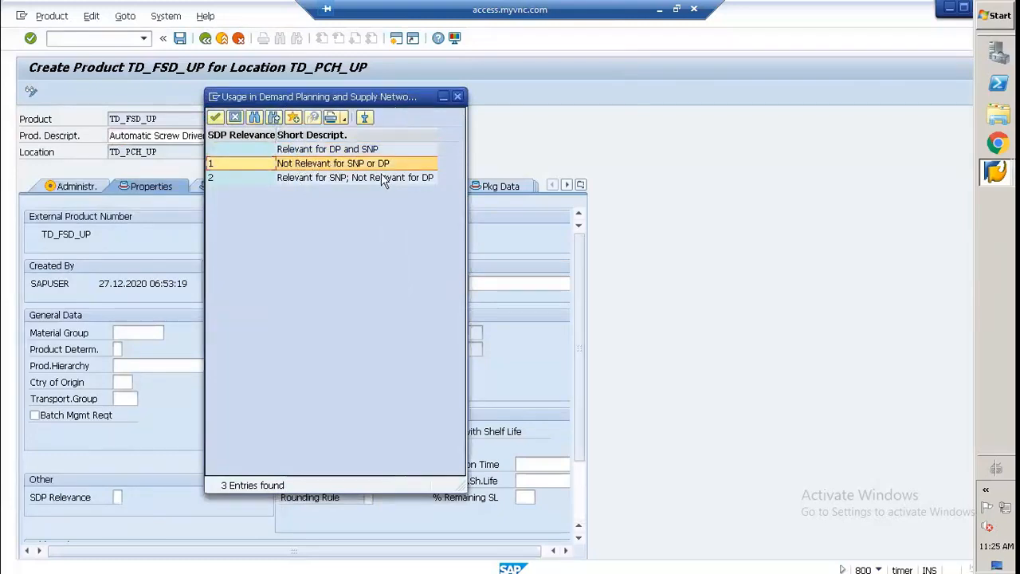
{"action": "left_click", "coordinate": [211, 175]}
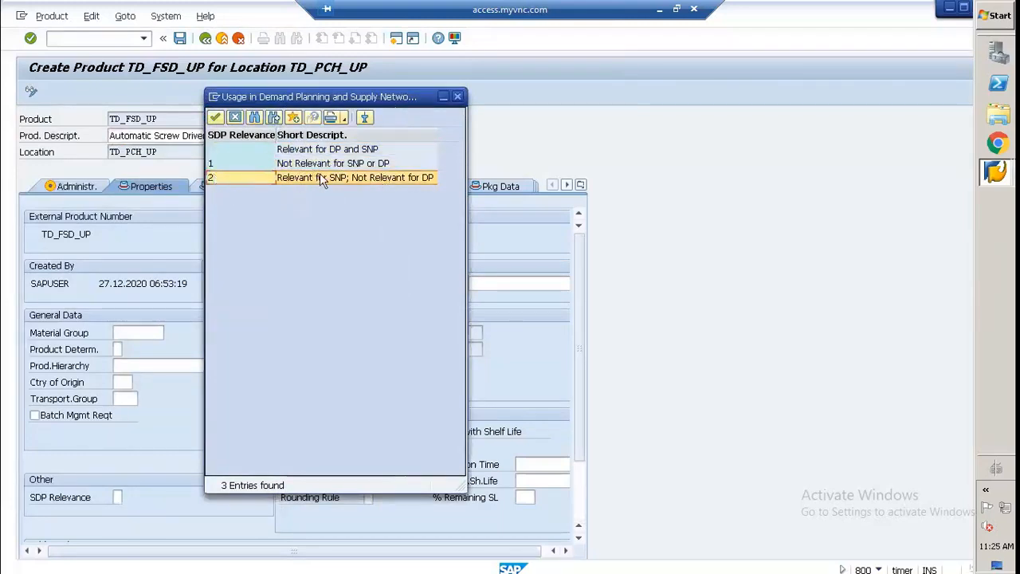
{"action": "left_click", "coordinate": [311, 151]}
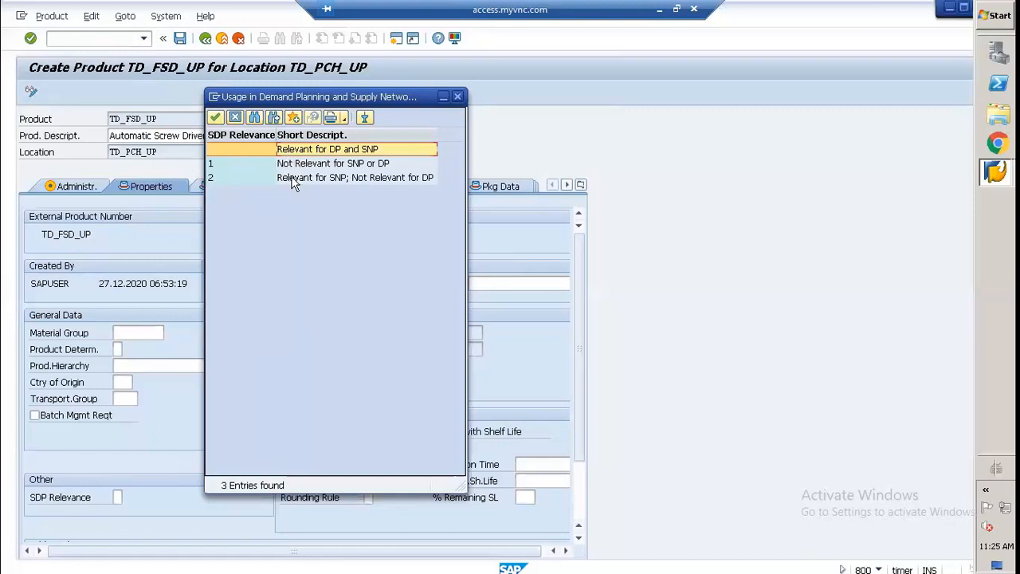
{"action": "double_click", "coordinate": [283, 149]}
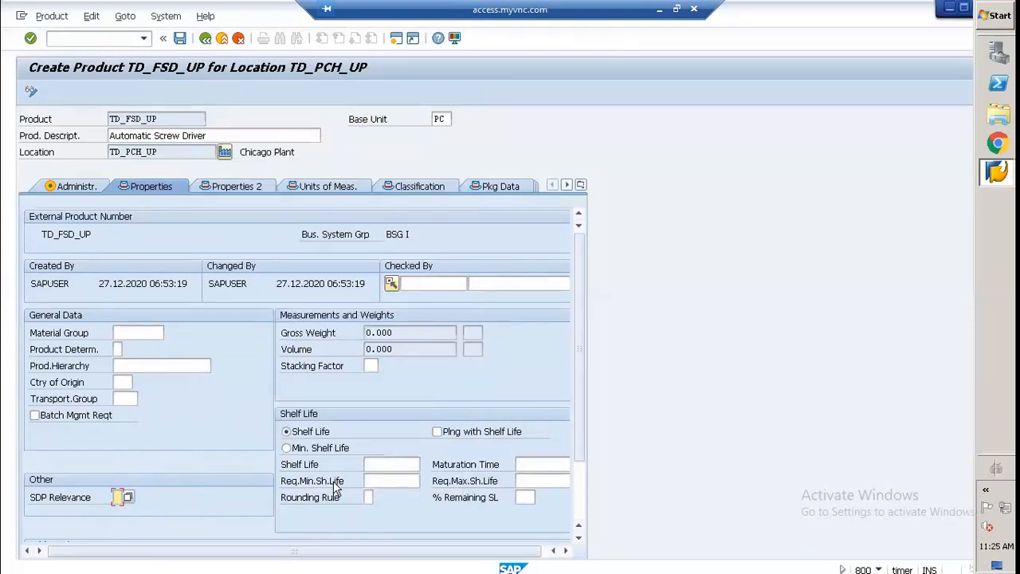
Step: Examine the product's alternative product number fields and the denominator and numerator fields for additional unit of measure conversions
{"action": "left_click", "coordinate": [242, 188]}
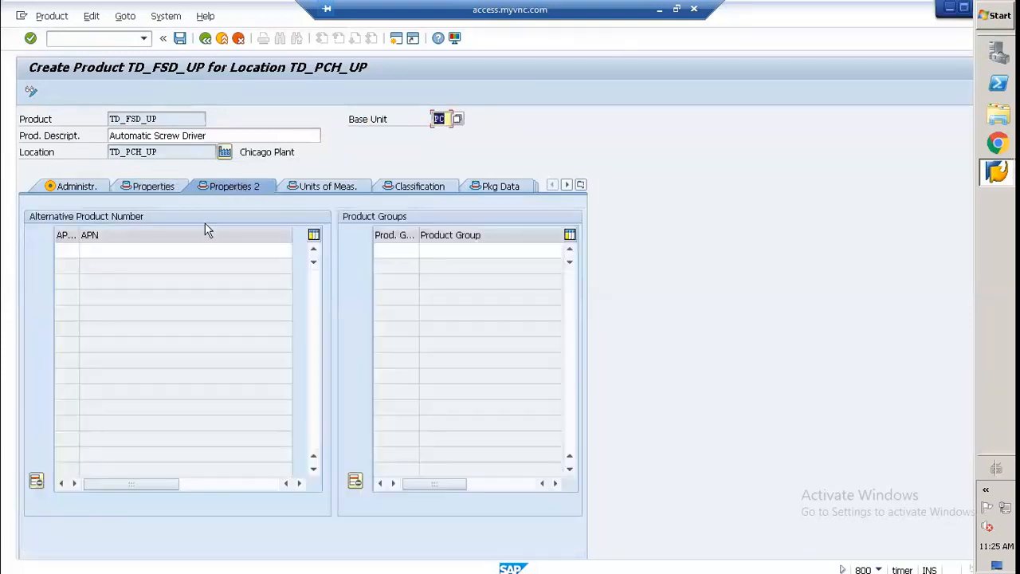
{"action": "left_click", "coordinate": [93, 251]}
{"action": "left_click", "coordinate": [72, 250]}
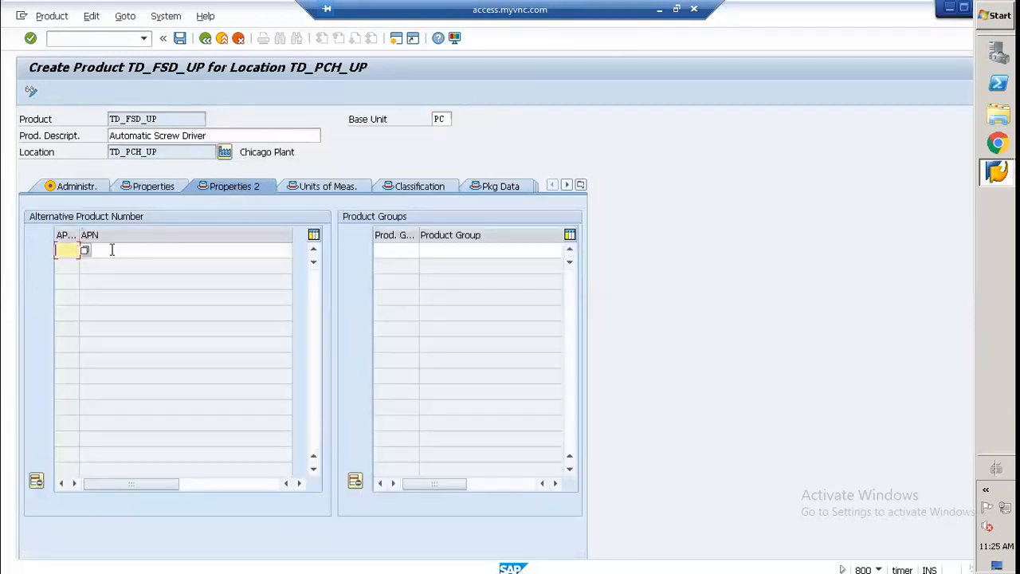
{"action": "left_click", "coordinate": [112, 250]}
{"action": "left_click", "coordinate": [301, 185]}
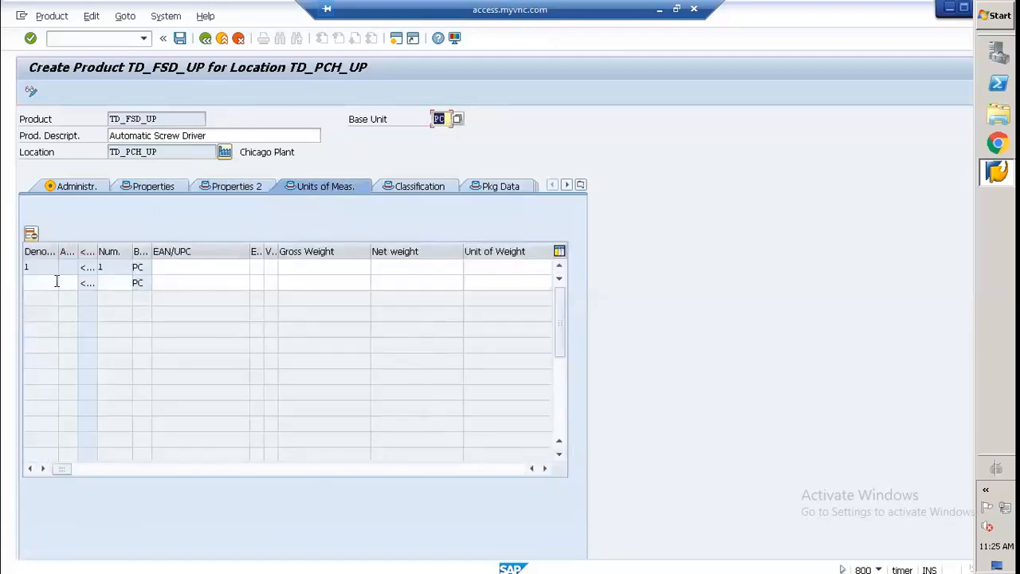
{"action": "left_click", "coordinate": [57, 281]}
{"action": "left_click", "coordinate": [110, 285]}
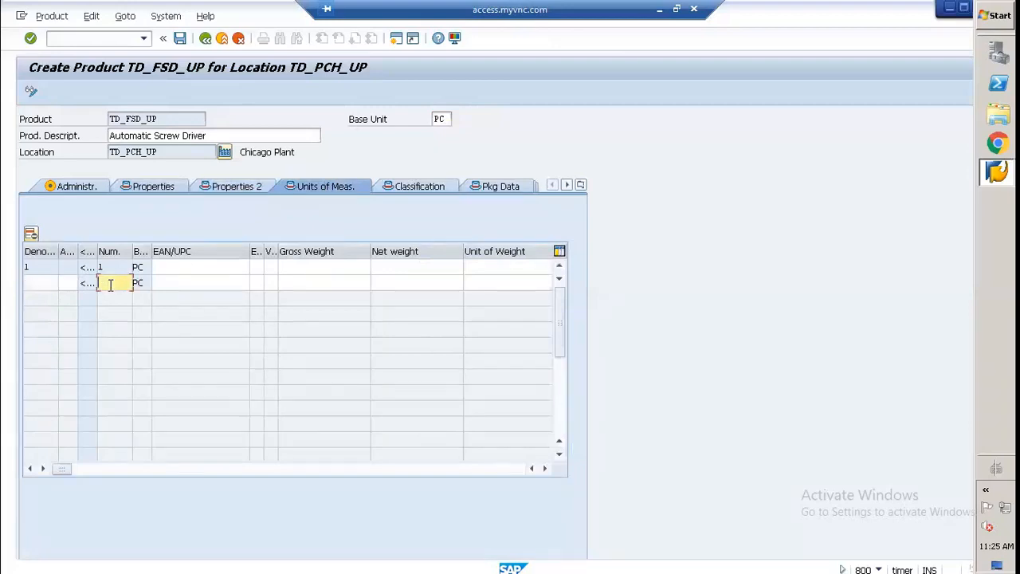
{"action": "left_click", "coordinate": [62, 282]}
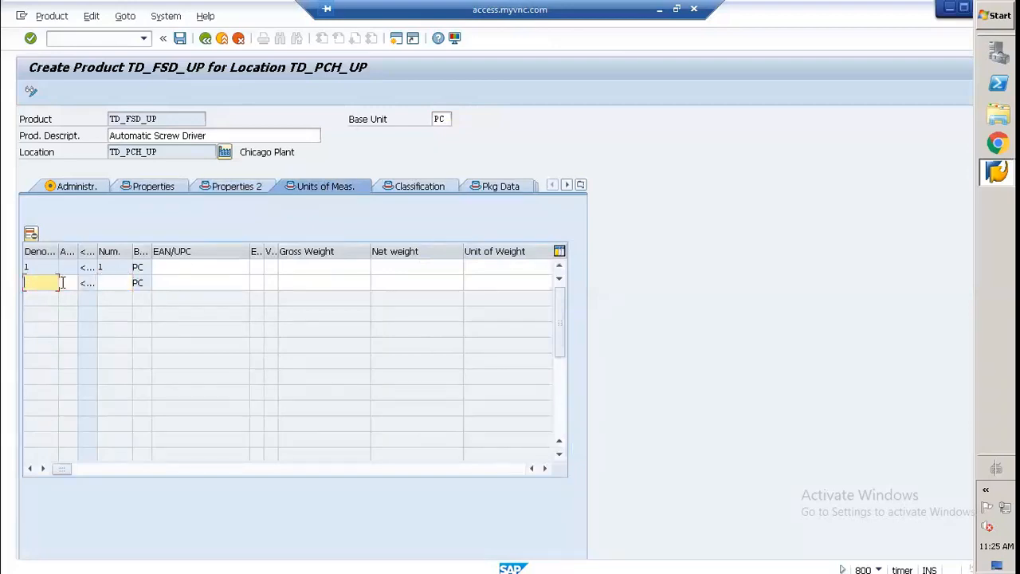
{"action": "left_click", "coordinate": [97, 285]}
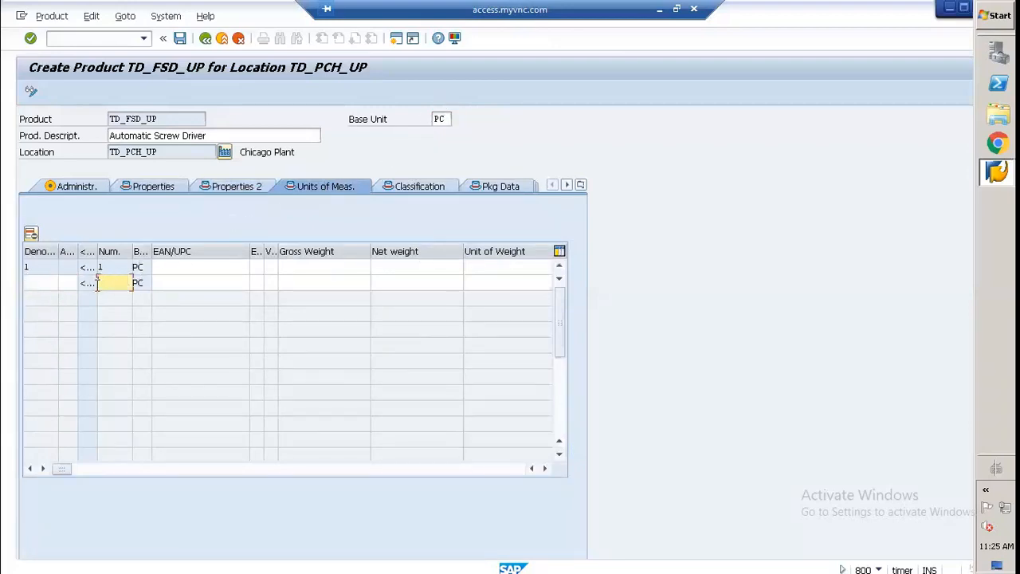
{"action": "left_click", "coordinate": [38, 284]}
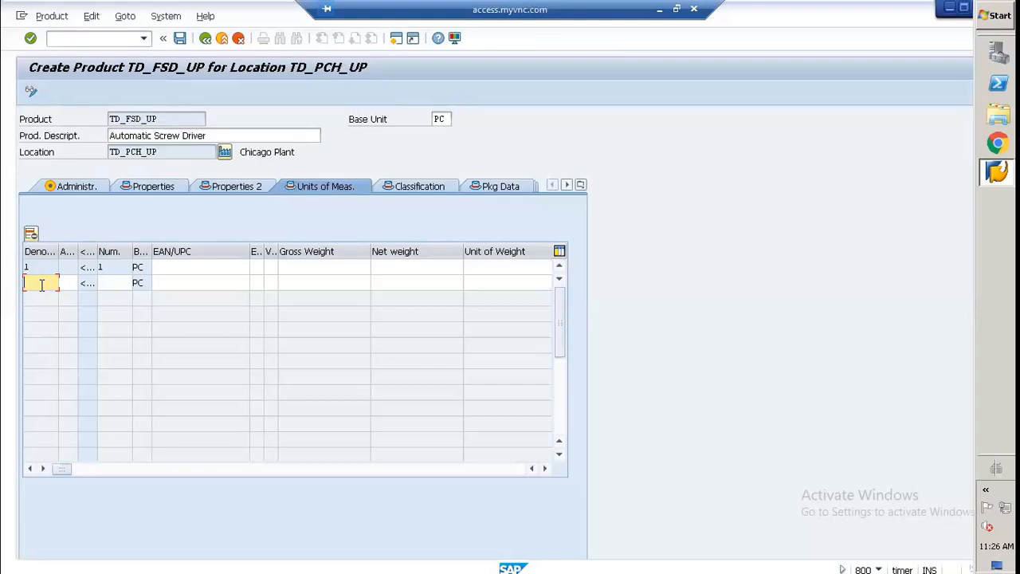
Step: Add a unit conversion with denominator 2, alternative unit KG and numerator 1 to the base unit PC, and save the product
{"action": "type", "text": "2"}
{"action": "left_click", "coordinate": [68, 282]}
{"action": "left_click", "coordinate": [83, 283]}
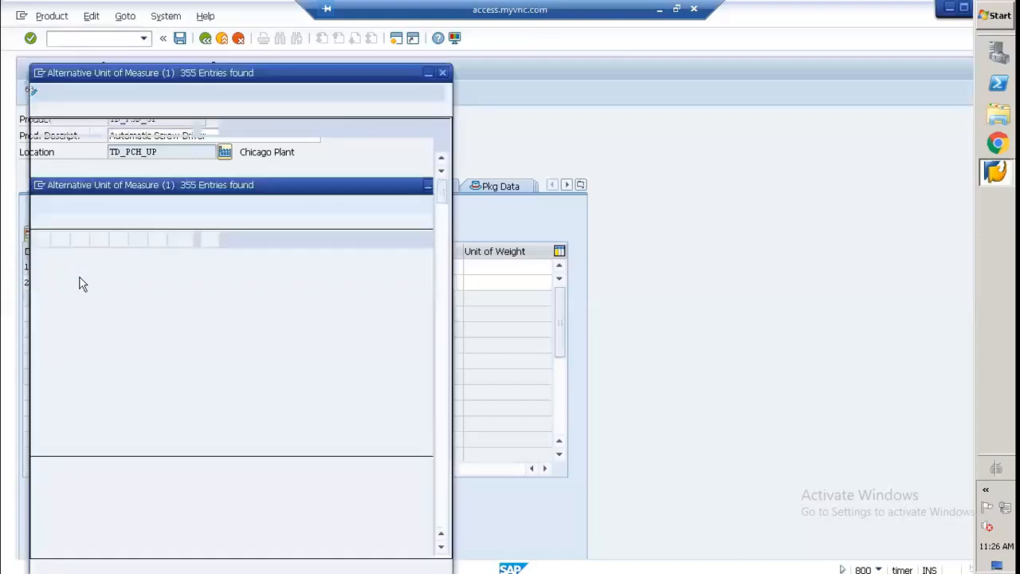
{"action": "scroll", "coordinate": [80, 280], "scroll_direction": "down", "scroll_amount": 12}
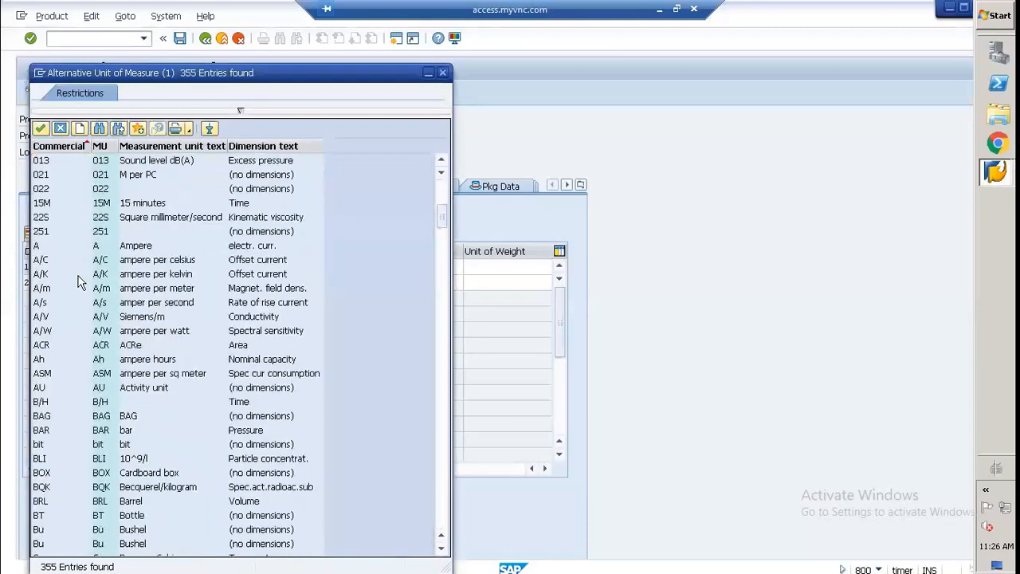
{"action": "scroll", "coordinate": [68, 360], "scroll_direction": "down", "scroll_amount": 20}
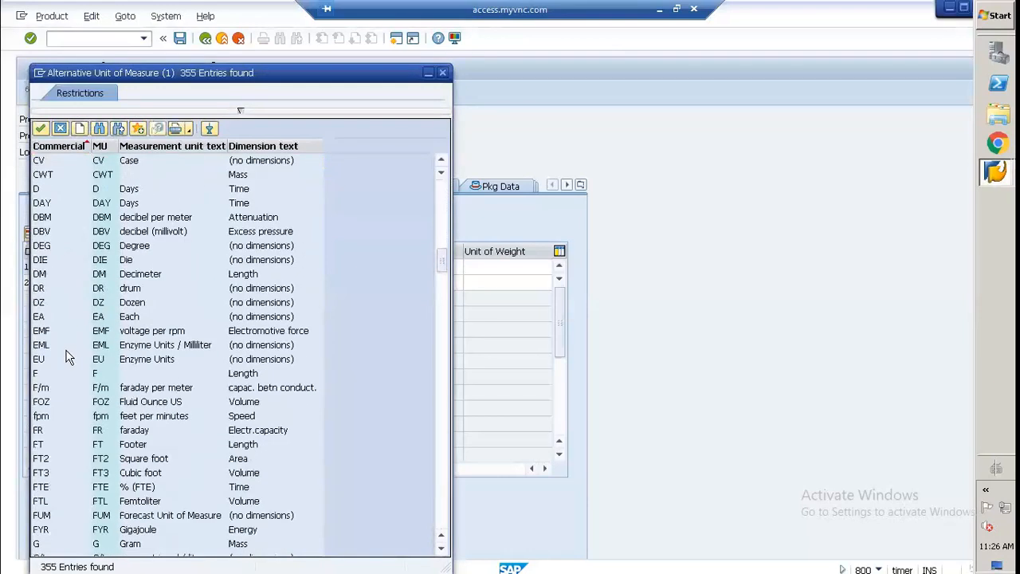
{"action": "scroll", "coordinate": [68, 360], "scroll_direction": "down", "scroll_amount": 4}
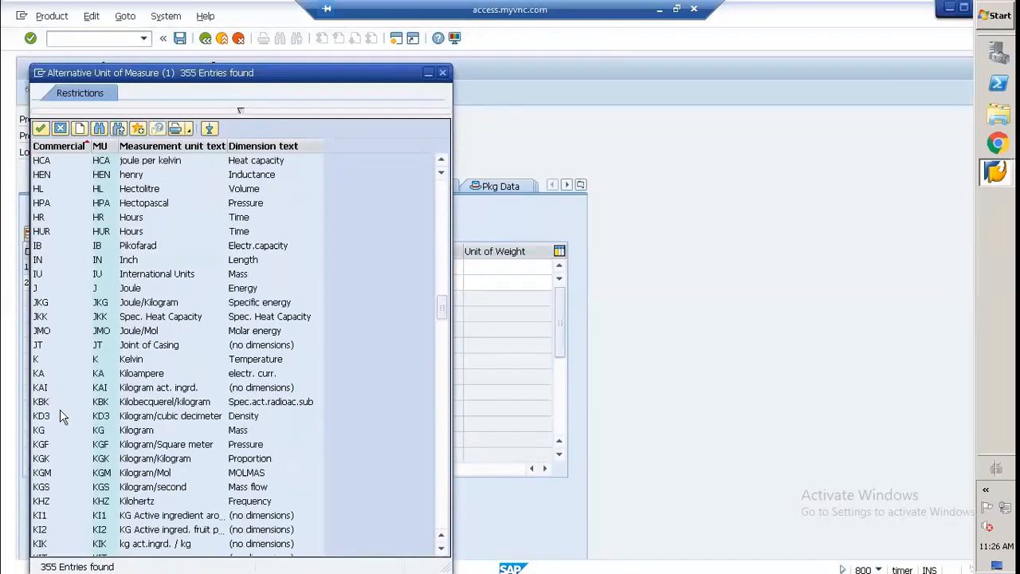
{"action": "double_click", "coordinate": [40, 430]}
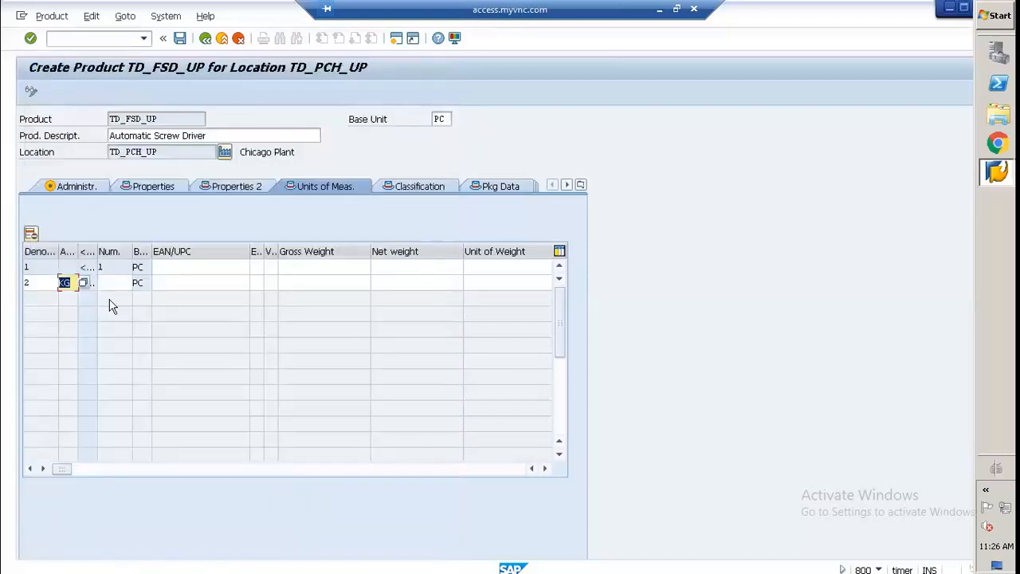
{"action": "left_click", "coordinate": [119, 282]}
{"action": "type", "text": "1"}
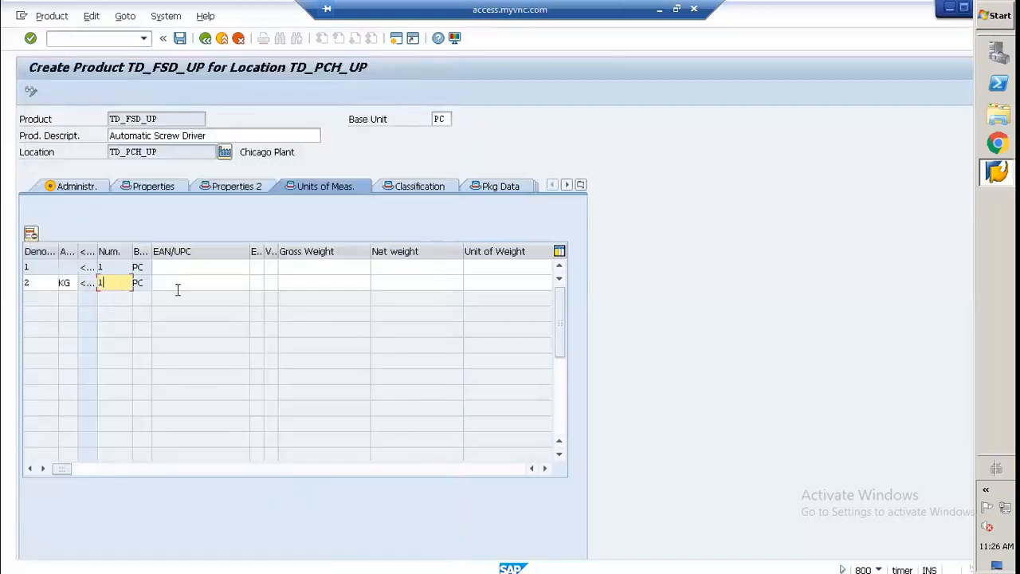
{"action": "key", "text": "Return"}
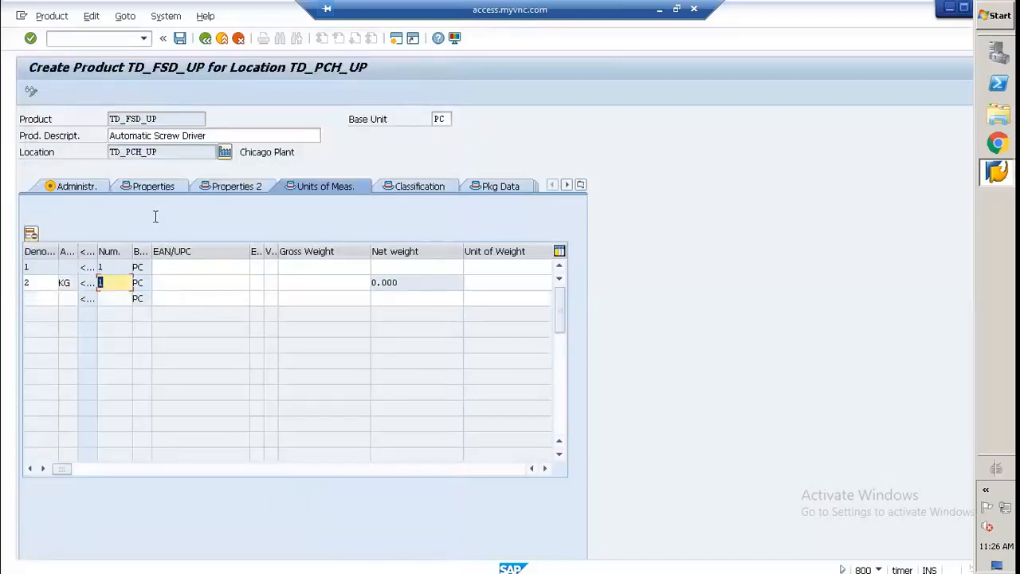
{"action": "left_click", "coordinate": [180, 39]}
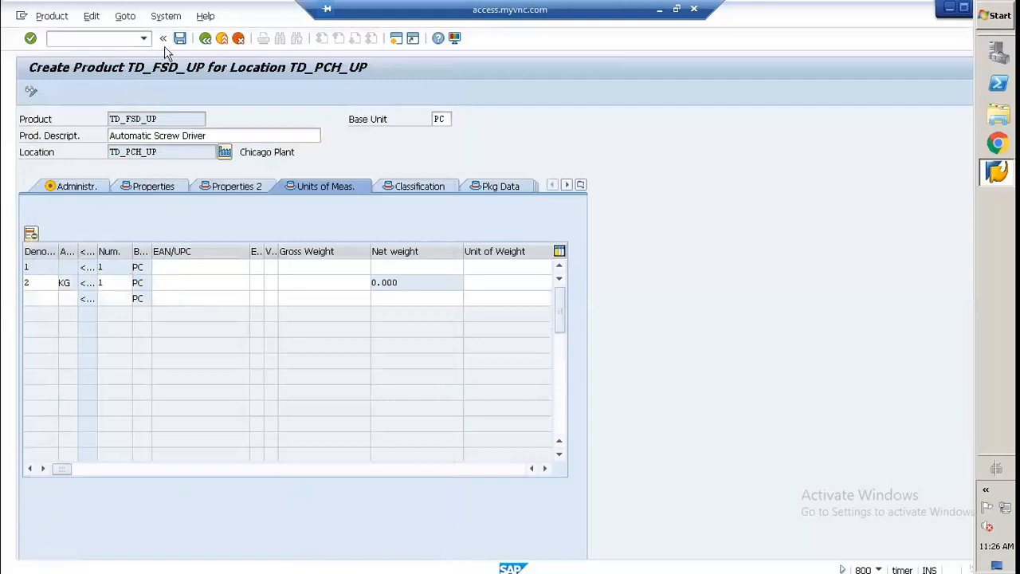
{"action": "left_click", "coordinate": [179, 286]}
{"action": "left_click", "coordinate": [181, 298]}
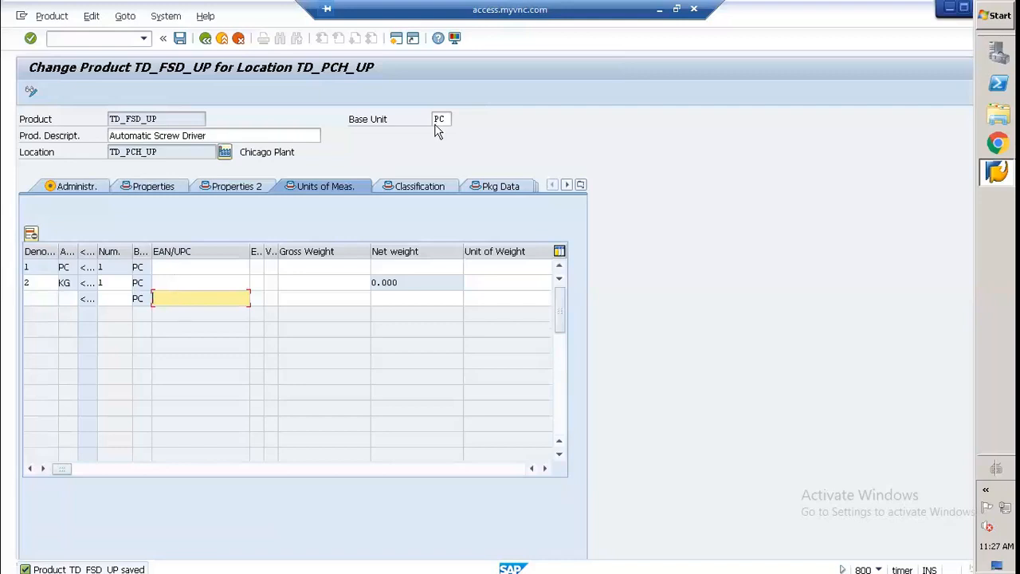
Step: Review the classification, packaging, storage and ATP data of product TD_FSD_UP
{"action": "left_click", "coordinate": [407, 187]}
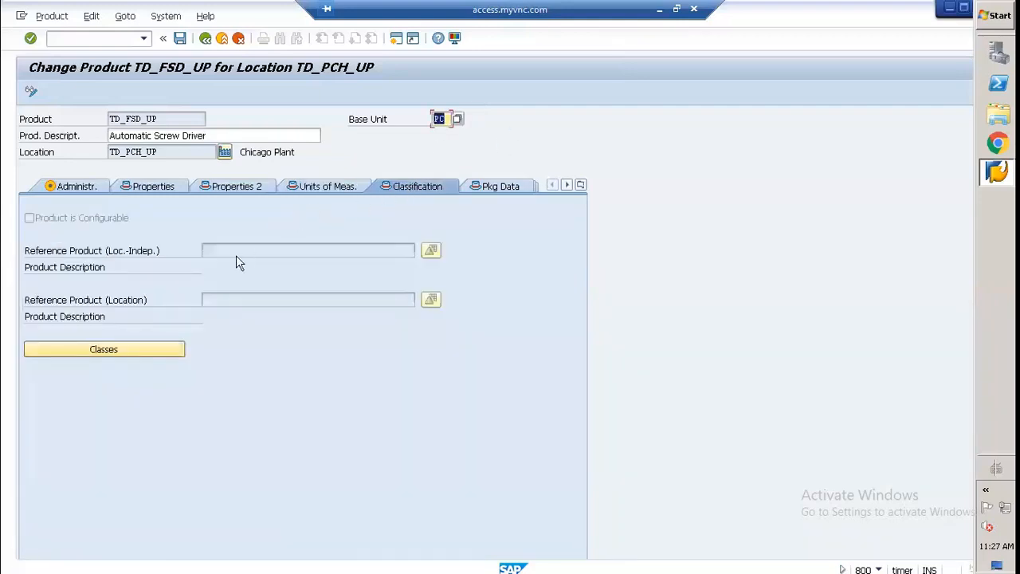
{"action": "left_click", "coordinate": [479, 195]}
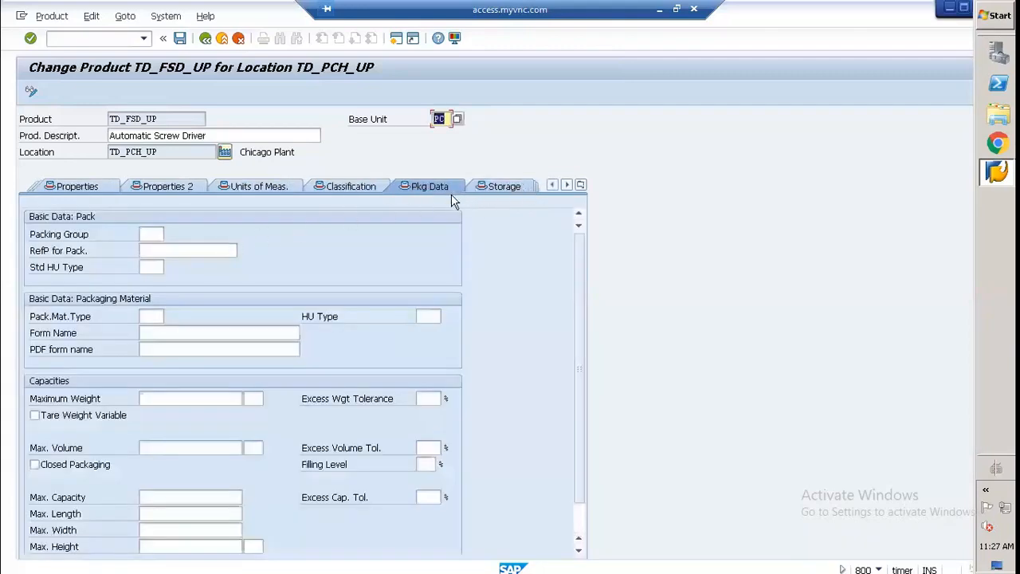
{"action": "left_click", "coordinate": [581, 186]}
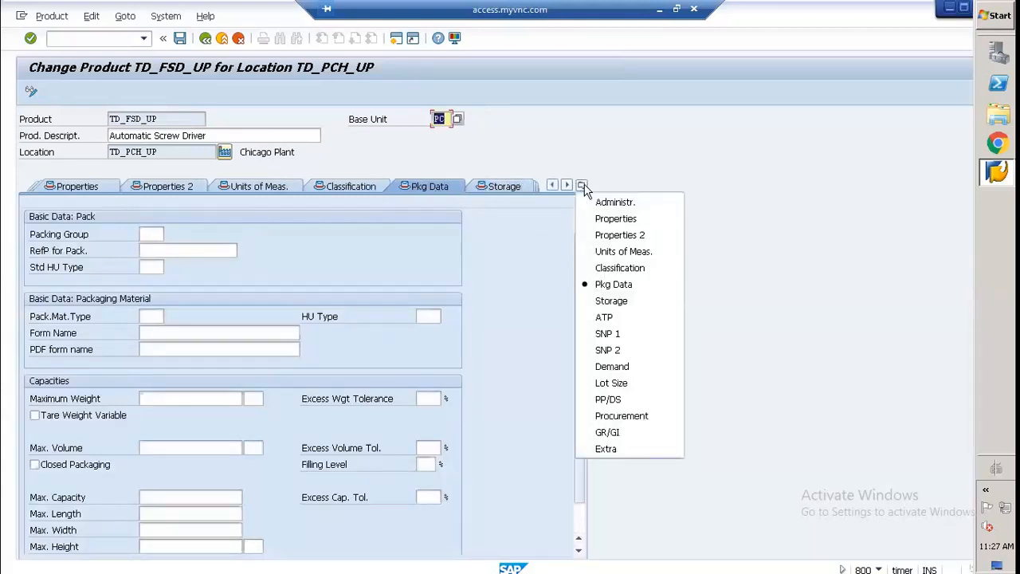
{"action": "left_click", "coordinate": [610, 301]}
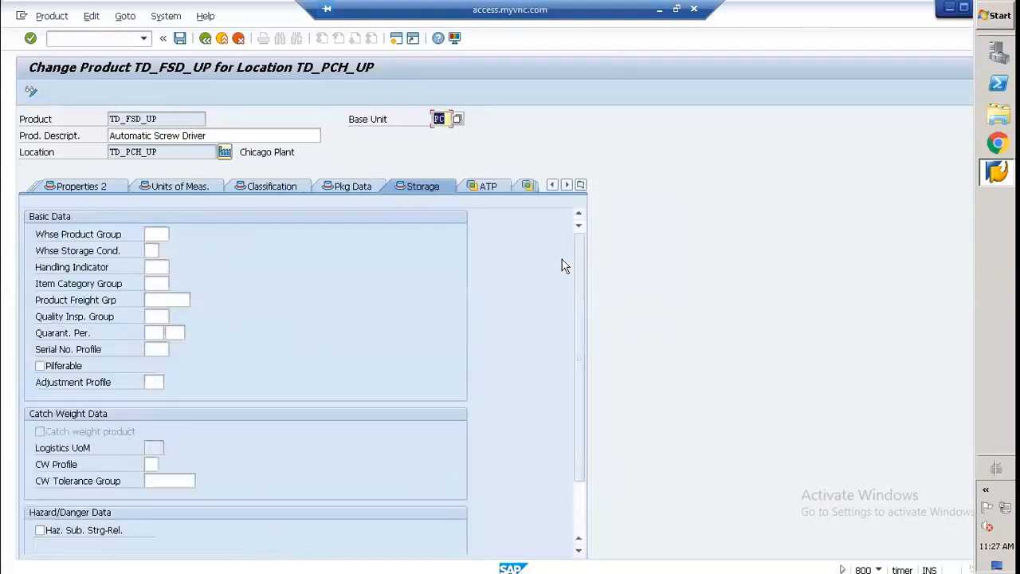
{"action": "left_click", "coordinate": [156, 236]}
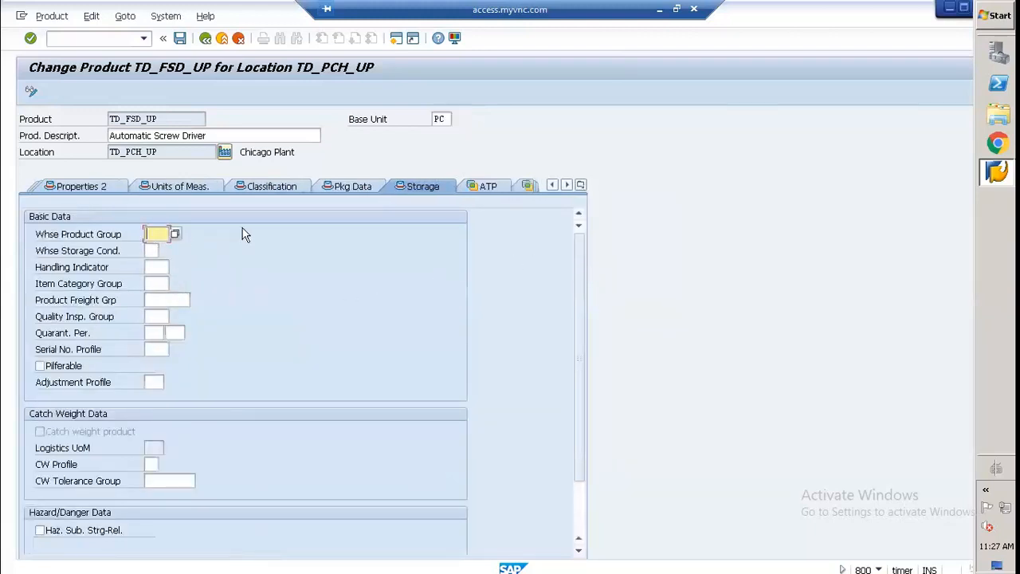
{"action": "left_click", "coordinate": [580, 185]}
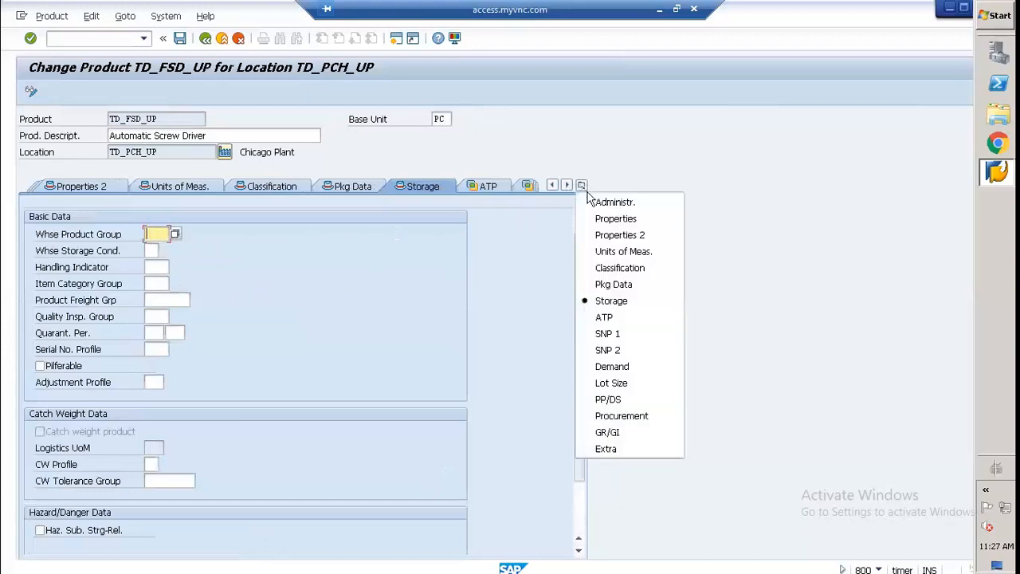
{"action": "left_click", "coordinate": [603, 317]}
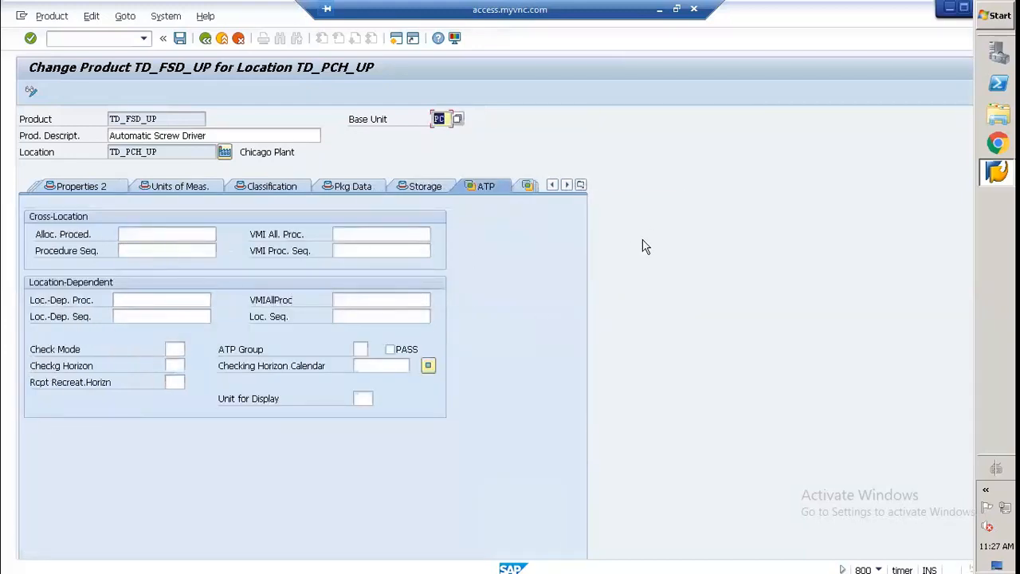
Step: In the SNP 1 location-dependent penalty costs, set customer demand to delay penalty 10, maximum delay 5 and non-delivery penalty 100
{"action": "left_click", "coordinate": [581, 184]}
{"action": "left_click", "coordinate": [618, 335]}
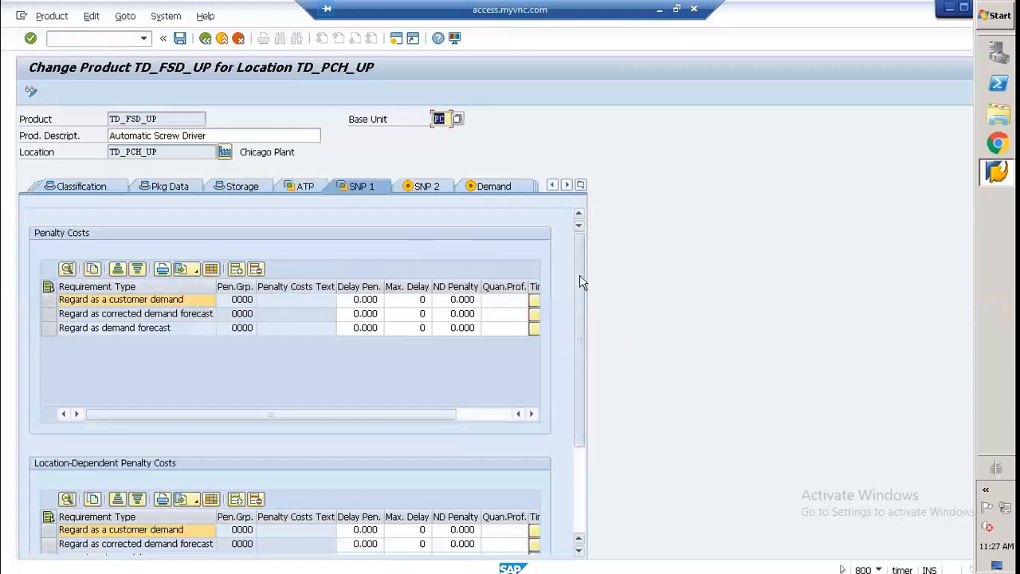
{"action": "mouse_move", "coordinate": [580, 276]}
{"action": "left_mouse_down"}
{"action": "mouse_move", "coordinate": [589, 370]}
{"action": "mouse_move", "coordinate": [601, 301]}
{"action": "mouse_move", "coordinate": [590, 237]}
{"action": "mouse_move", "coordinate": [587, 275]}
{"action": "left_mouse_up"}
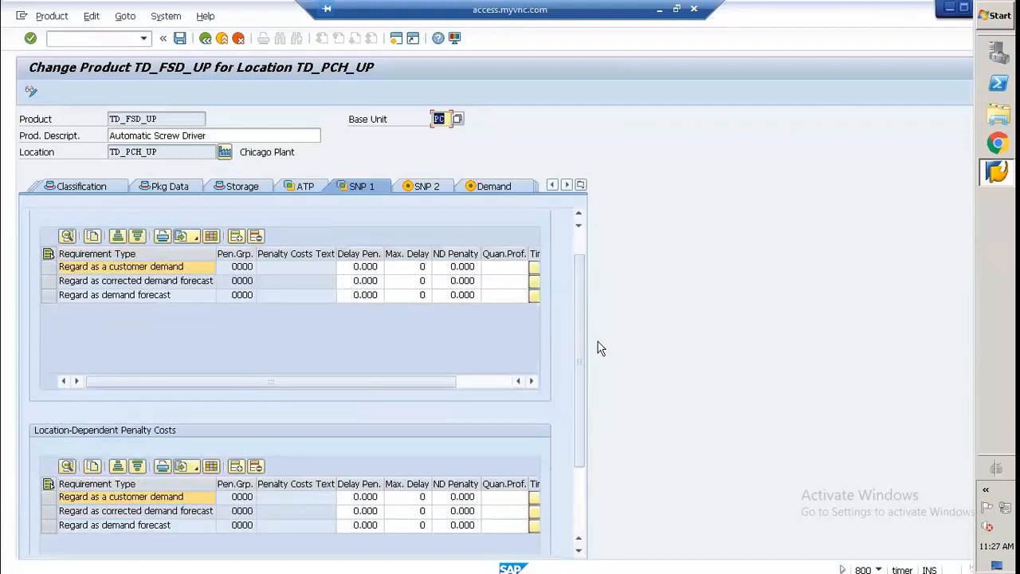
{"action": "left_click_drag", "start_coordinate": [573, 337], "coordinate": [580, 301]}
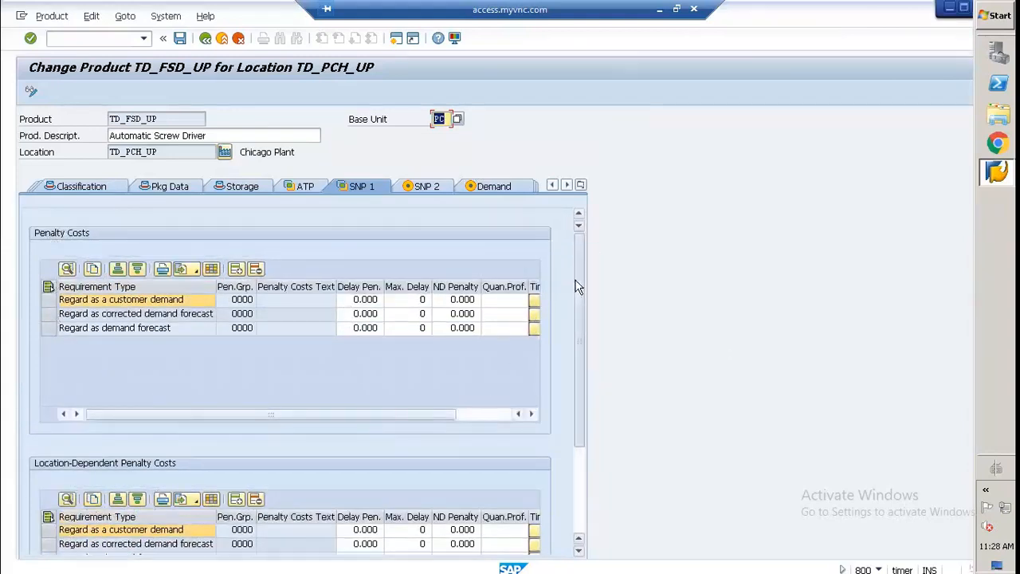
{"action": "left_click_drag", "start_coordinate": [576, 285], "coordinate": [586, 398]}
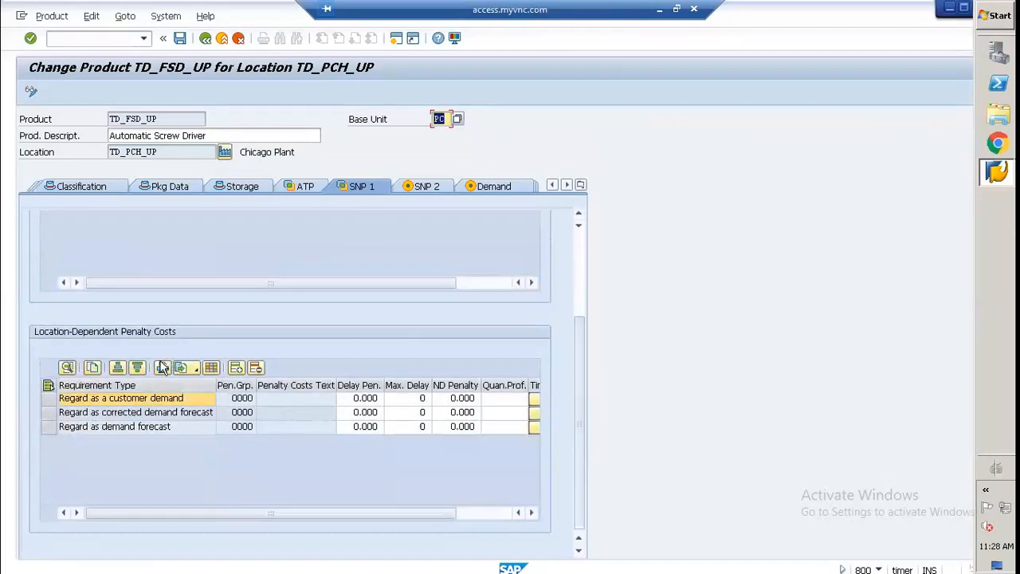
{"action": "left_click", "coordinate": [365, 399]}
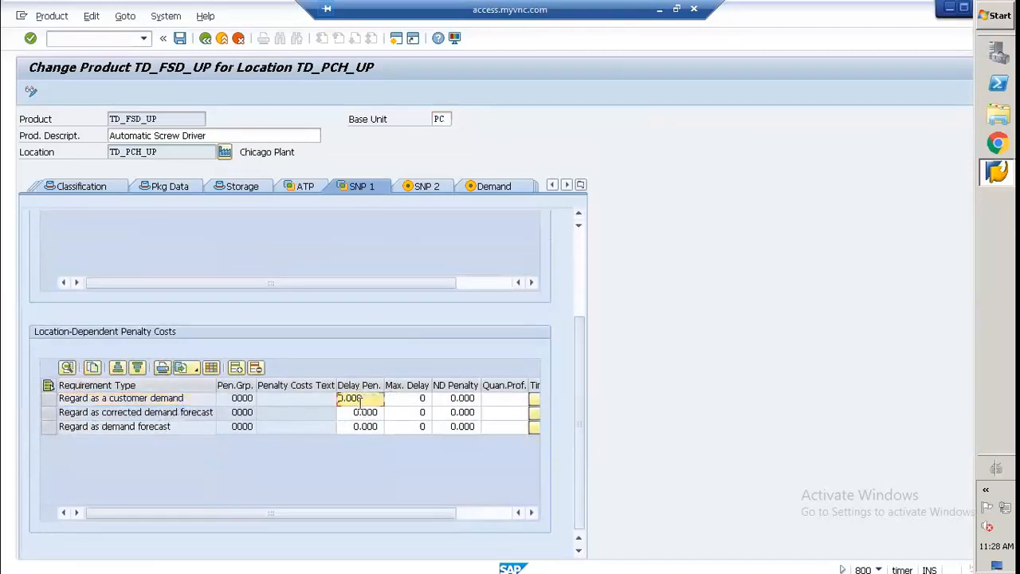
{"action": "key", "text": "BackSpace"}
{"action": "key", "text": "BackSpace"}
{"action": "key", "text": "BackSpace"}
{"action": "key", "text": "BackSpace"}
{"action": "key", "text": "BackSpace"}
{"action": "type", "text": "100"}
{"action": "key", "text": "BackSpace"}
{"action": "key", "text": "Tab"}
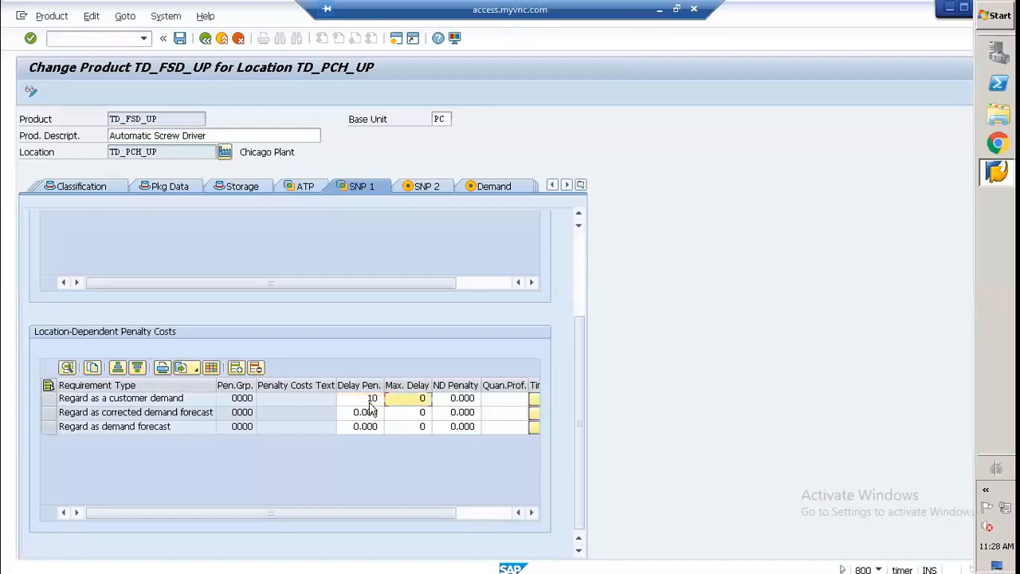
{"action": "type", "text": "5"}
{"action": "key", "text": "Tab"}
{"action": "type", "text": "100"}
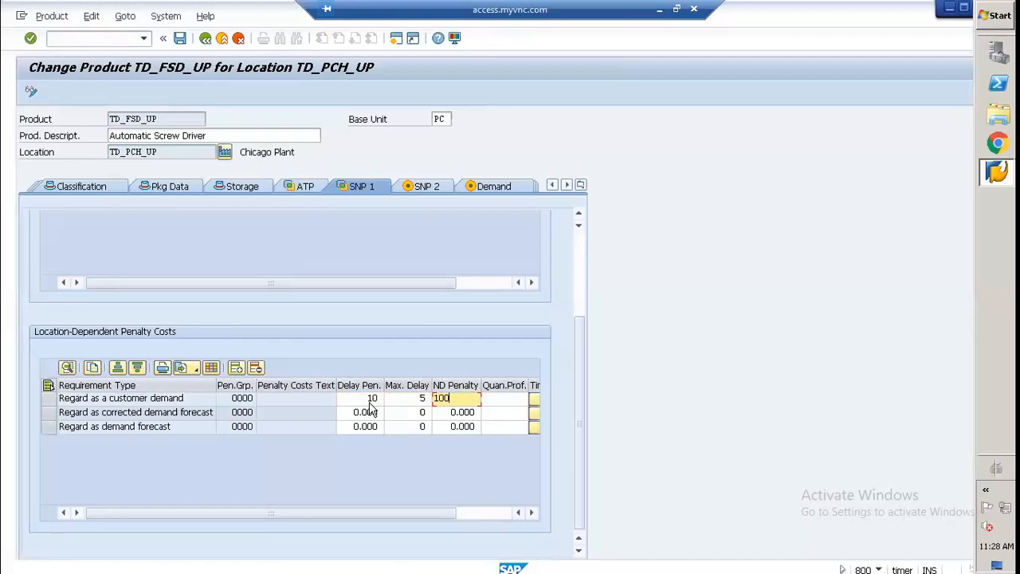
{"action": "key", "text": "Return"}
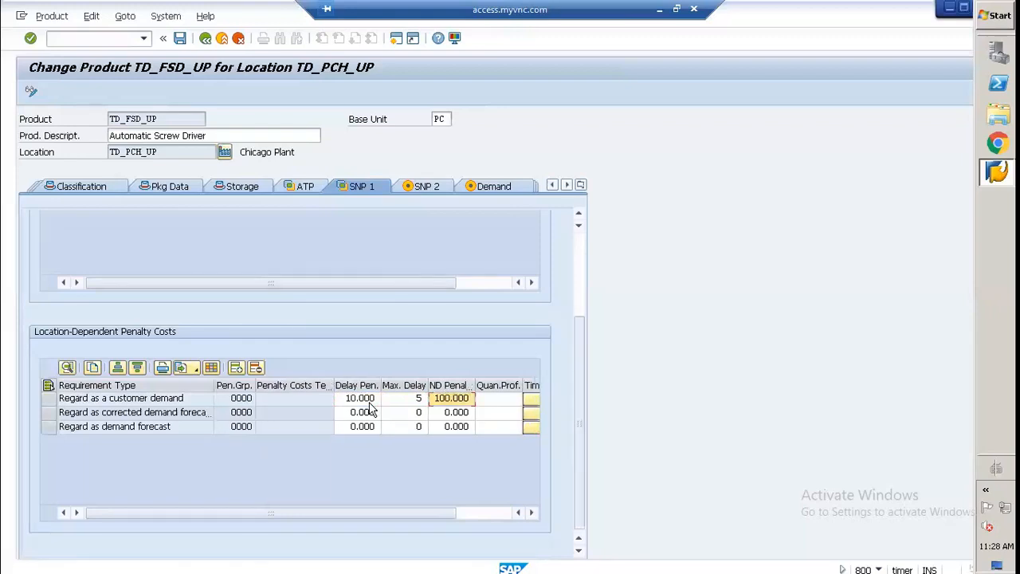
Step: Set the location-dependent corrected demand forecast to delay penalty 10, maximum delay 5 and non-delivery penalty 100
{"action": "left_click", "coordinate": [371, 410]}
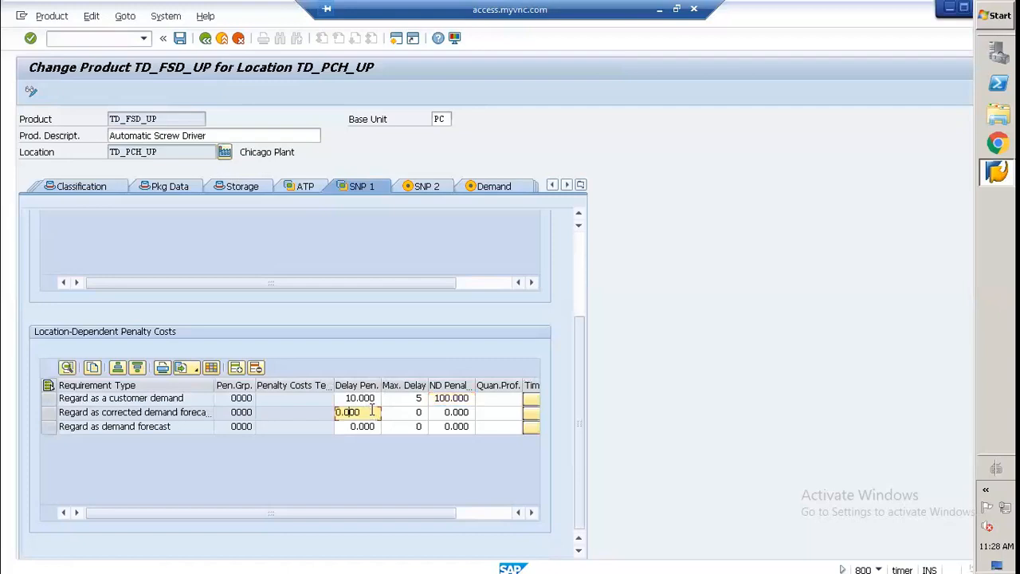
{"action": "key", "text": "BackSpace"}
{"action": "key", "text": "BackSpace"}
{"action": "key", "text": "BackSpace"}
{"action": "double_click", "coordinate": [371, 410]}
{"action": "key", "text": "BackSpace"}
{"action": "type", "text": "10"}
{"action": "key", "text": "Tab"}
{"action": "type", "text": "5"}
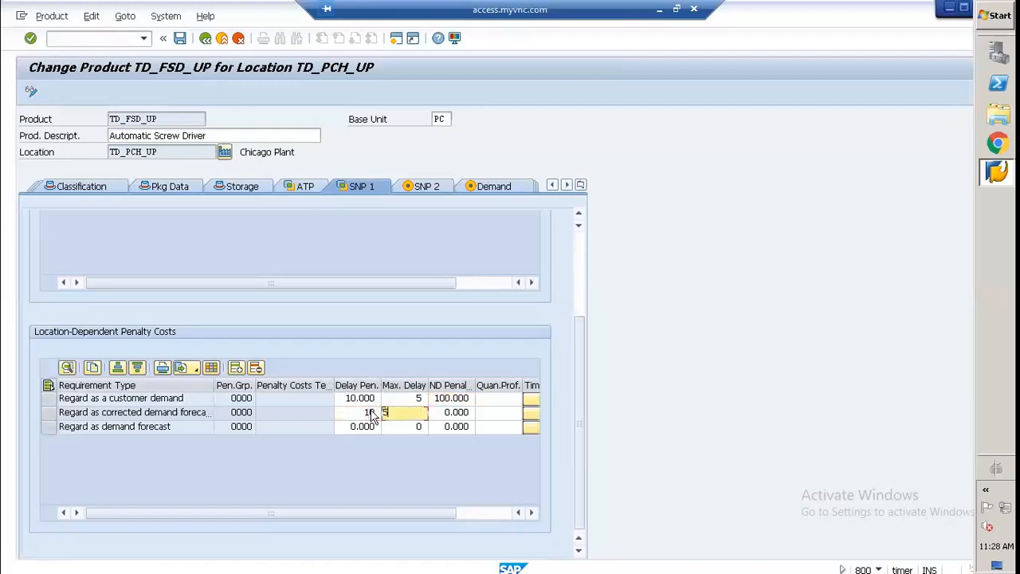
{"action": "key", "text": "Tab"}
{"action": "type", "text": "100"}
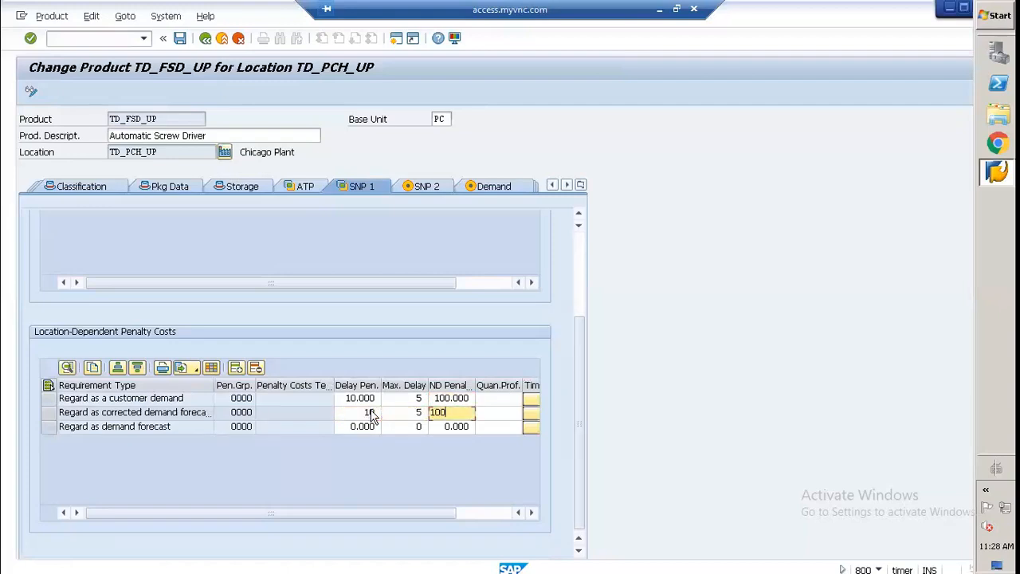
{"action": "key", "text": "Tab"}
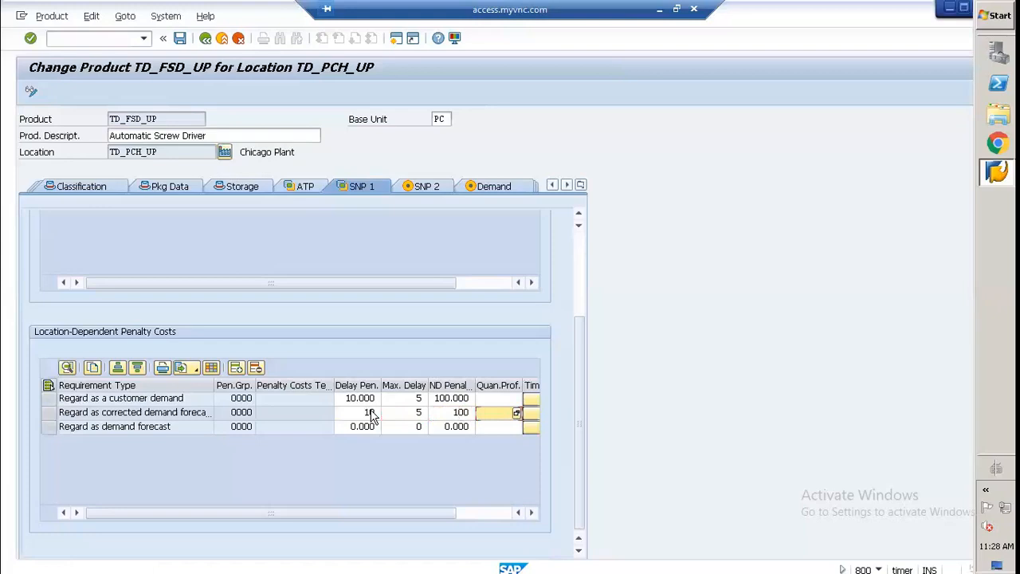
Step: Set the location-dependent demand forecast to delay penalty 10, maximum delay 5 and non-delivery penalty 100
{"action": "key", "text": "Down"}
{"action": "key", "text": "Left"}
{"action": "key", "text": "Left"}
{"action": "key", "text": "Left"}
{"action": "key", "text": "Left"}
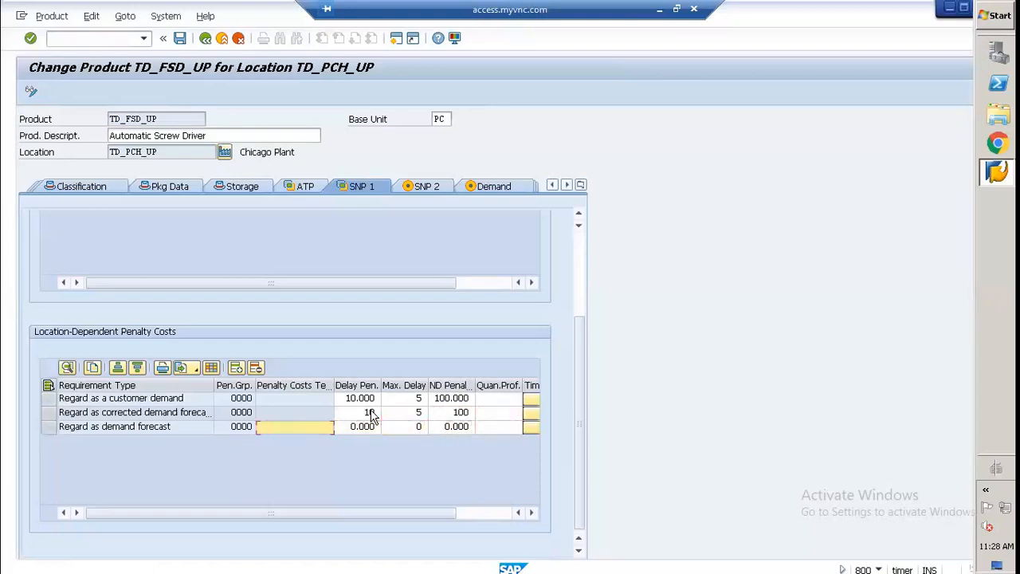
{"action": "key", "text": "Right"}
{"action": "type", "text": "10"}
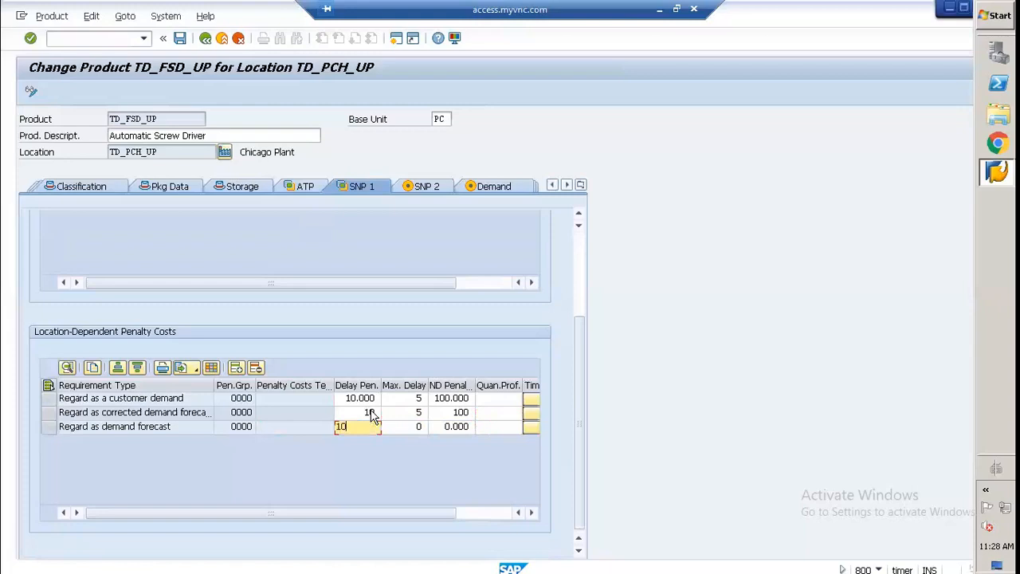
{"action": "key", "text": "Tab"}
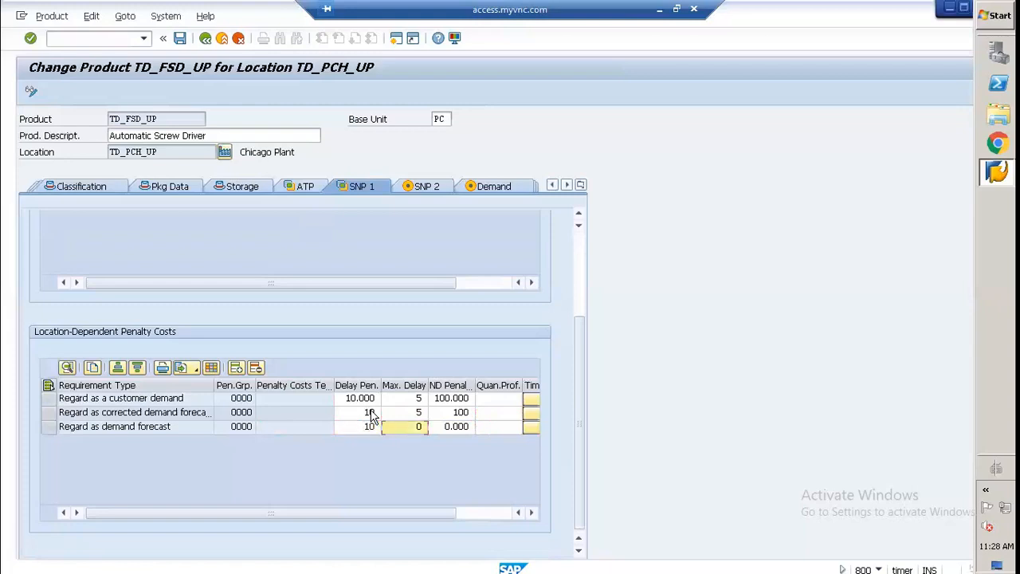
{"action": "type", "text": "5"}
{"action": "key", "text": "Tab"}
{"action": "type", "text": "100"}
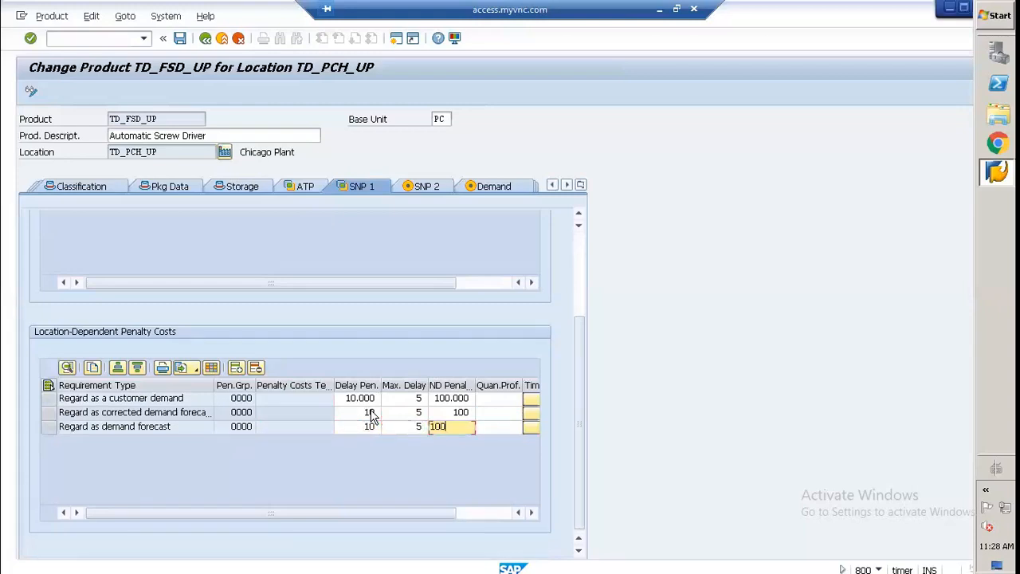
{"action": "key", "text": "Return"}
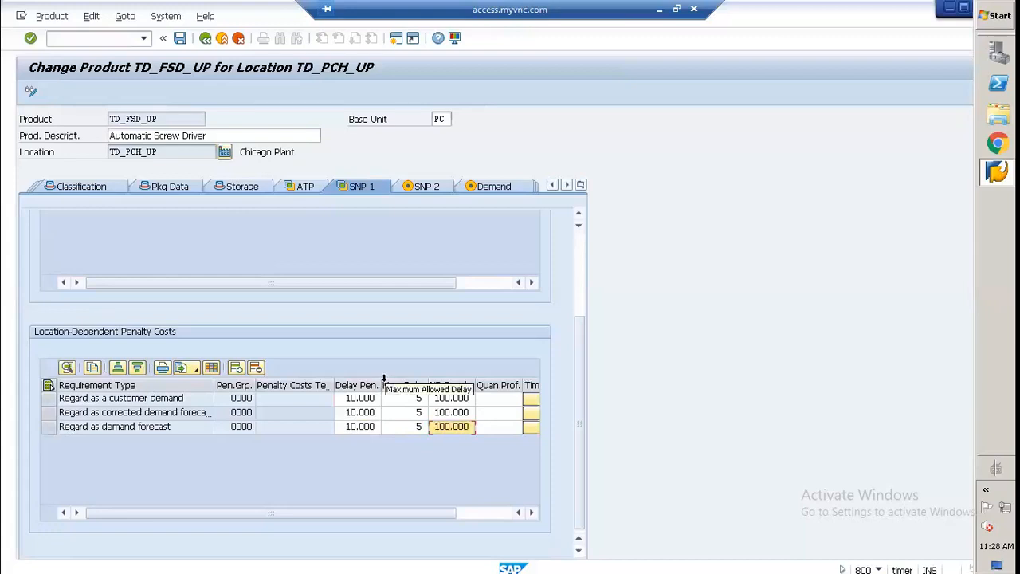
Step: Widen the delay penalty column of the location-dependent penalty costs and review the general penalty costs table
{"action": "left_click_drag", "start_coordinate": [381, 386], "coordinate": [399, 383]}
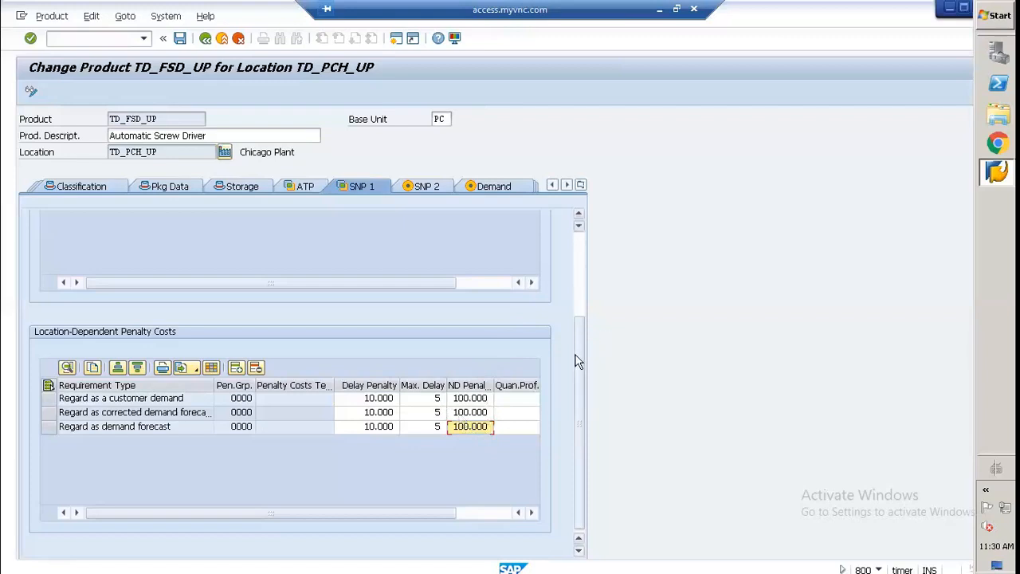
{"action": "left_click_drag", "start_coordinate": [580, 343], "coordinate": [576, 257]}
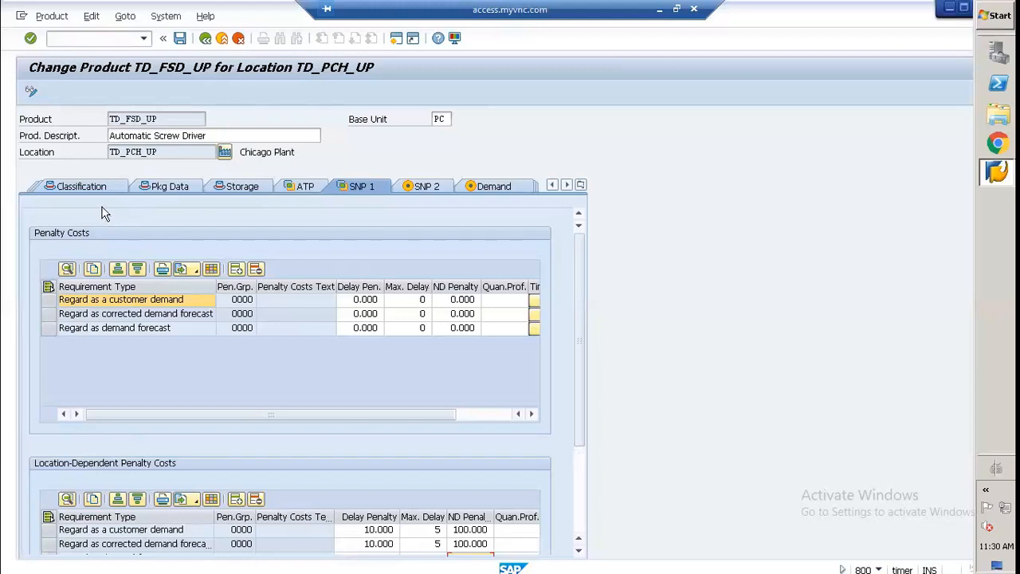
Step: In the SNP 2 data, assign demand profile TD_DP_01 to the product and load its values
{"action": "left_click", "coordinate": [426, 187]}
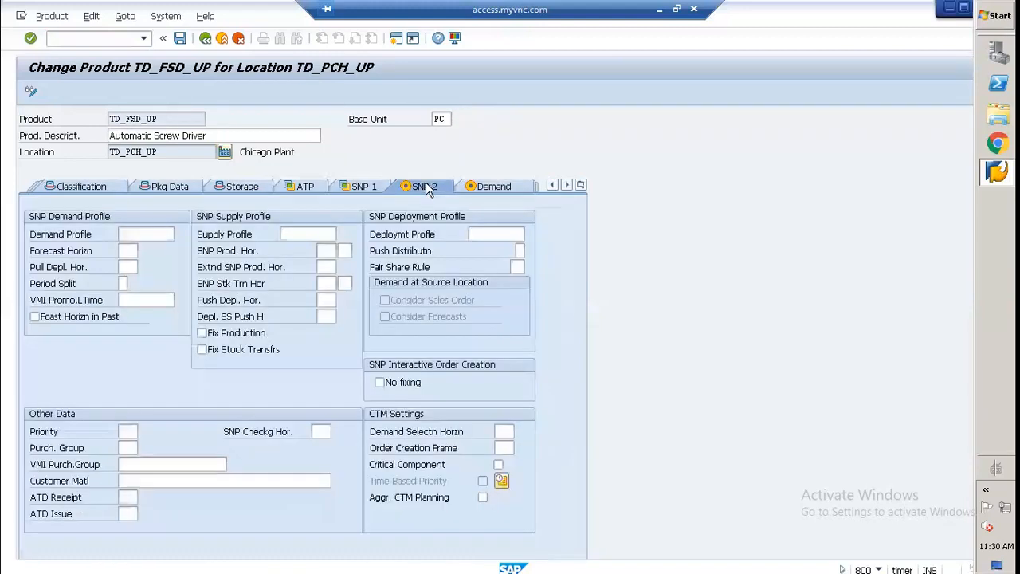
{"action": "left_click", "coordinate": [125, 233]}
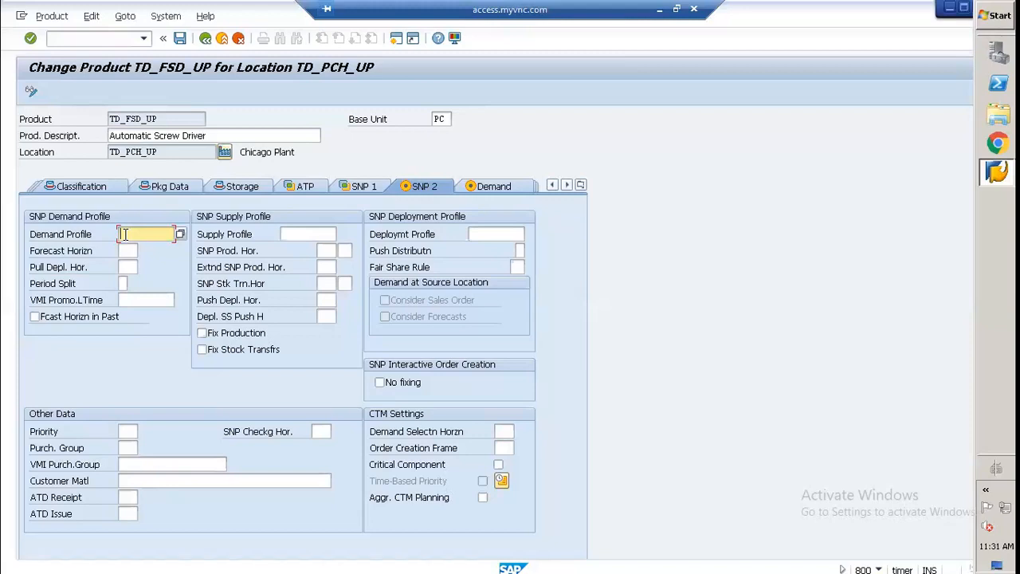
{"action": "left_click", "coordinate": [180, 233]}
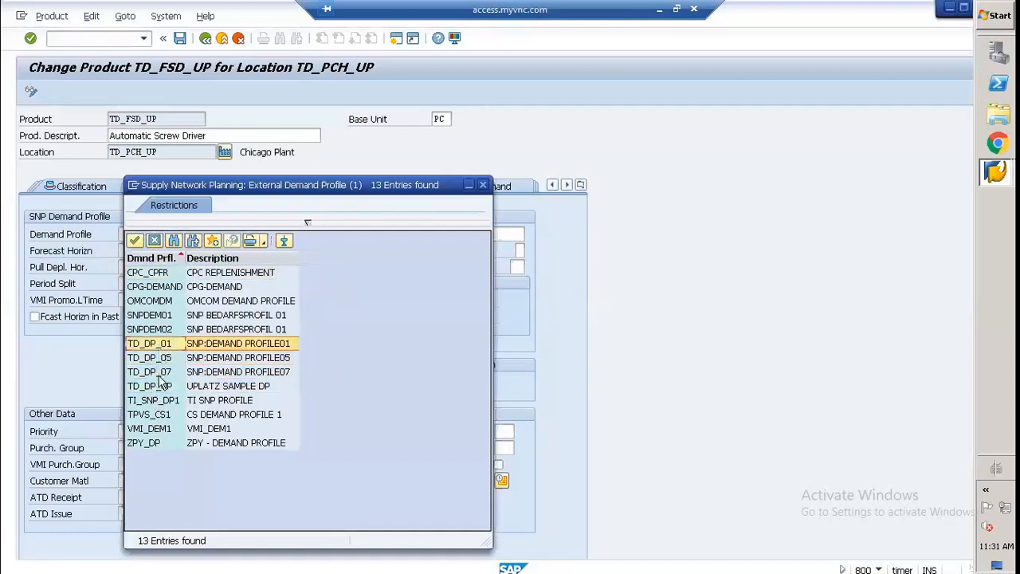
{"action": "left_click_drag", "start_coordinate": [287, 194], "coordinate": [515, 212]}
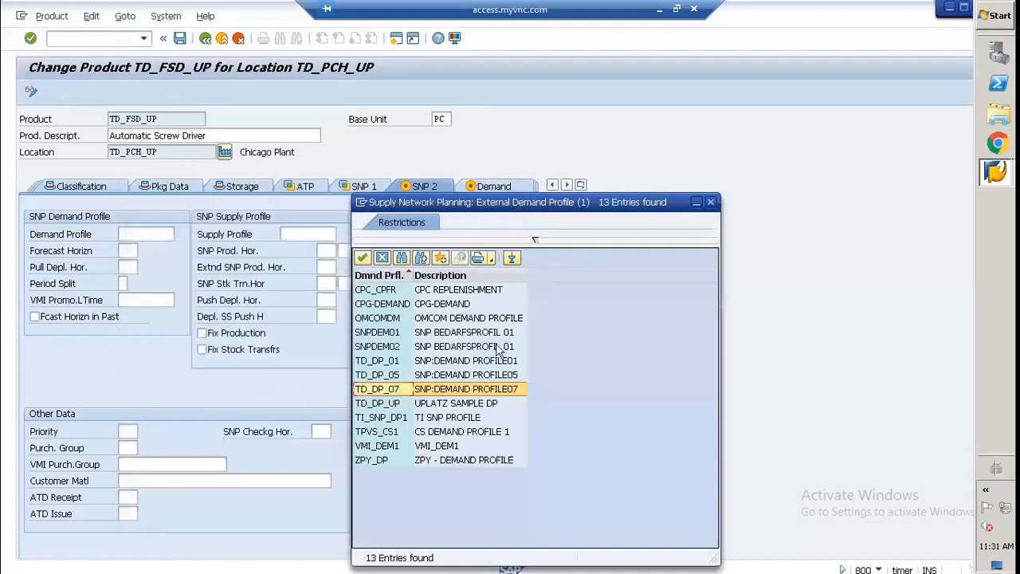
{"action": "left_click", "coordinate": [368, 363]}
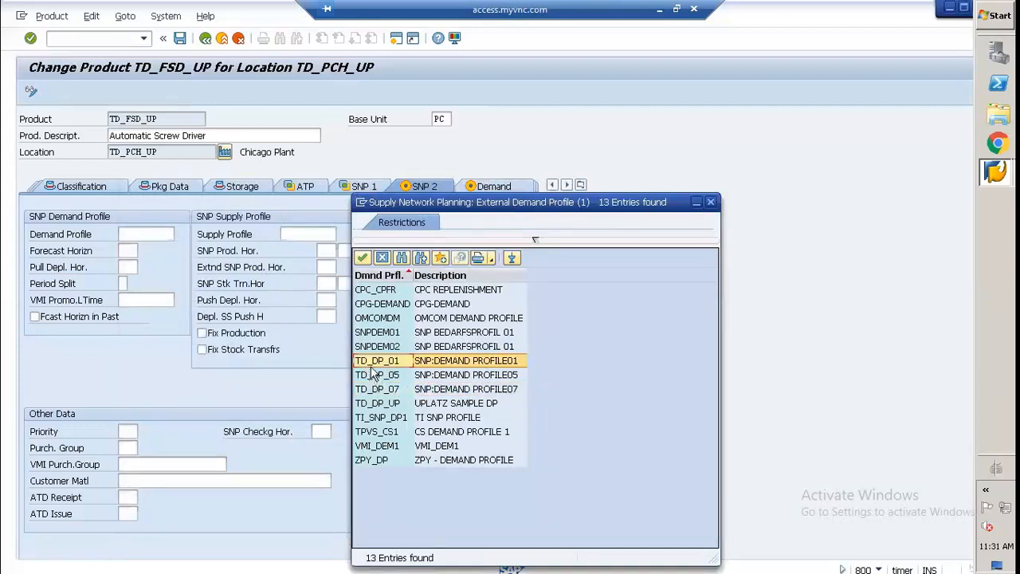
{"action": "double_click", "coordinate": [371, 364]}
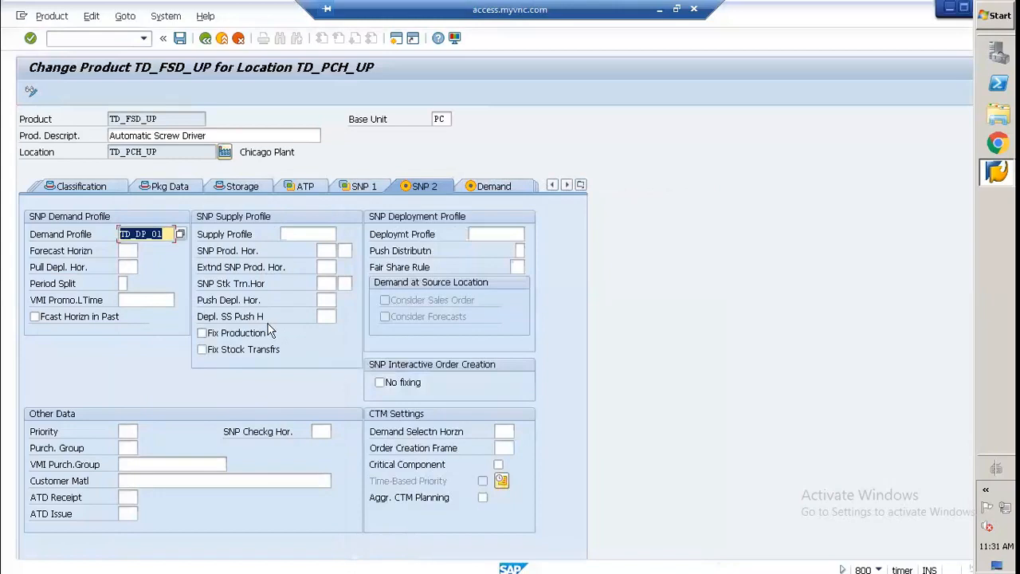
{"action": "key", "text": "Return"}
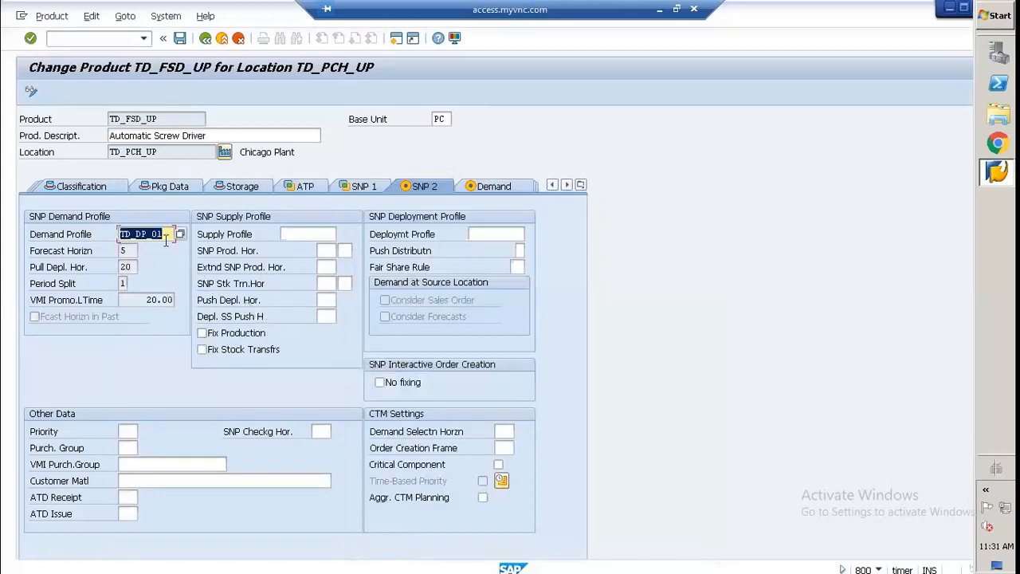
Step: Assign SNP supply profile TD_SP_01 to the product and load its horizons
{"action": "left_click", "coordinate": [300, 231]}
{"action": "left_click", "coordinate": [341, 235]}
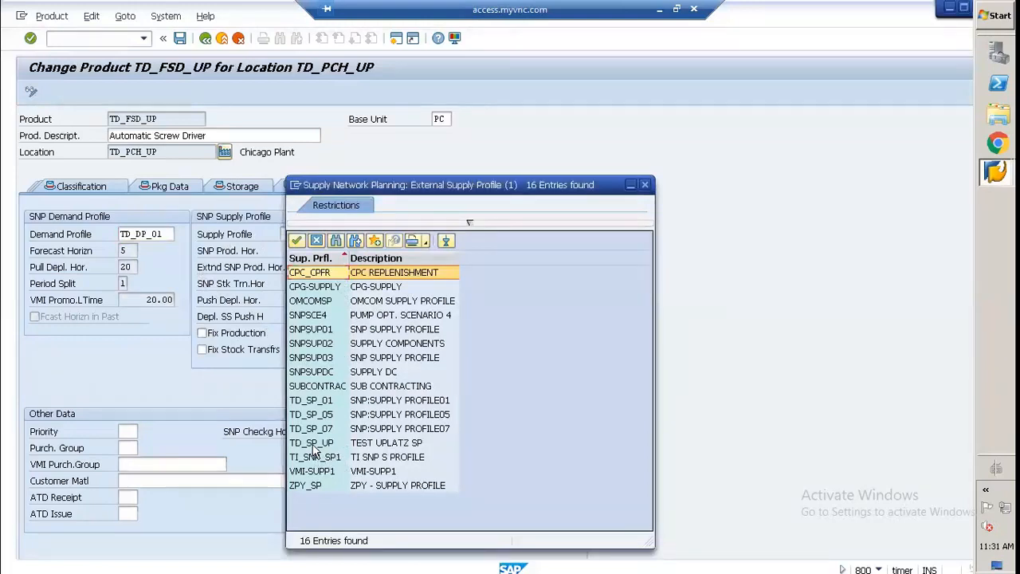
{"action": "left_click", "coordinate": [314, 445]}
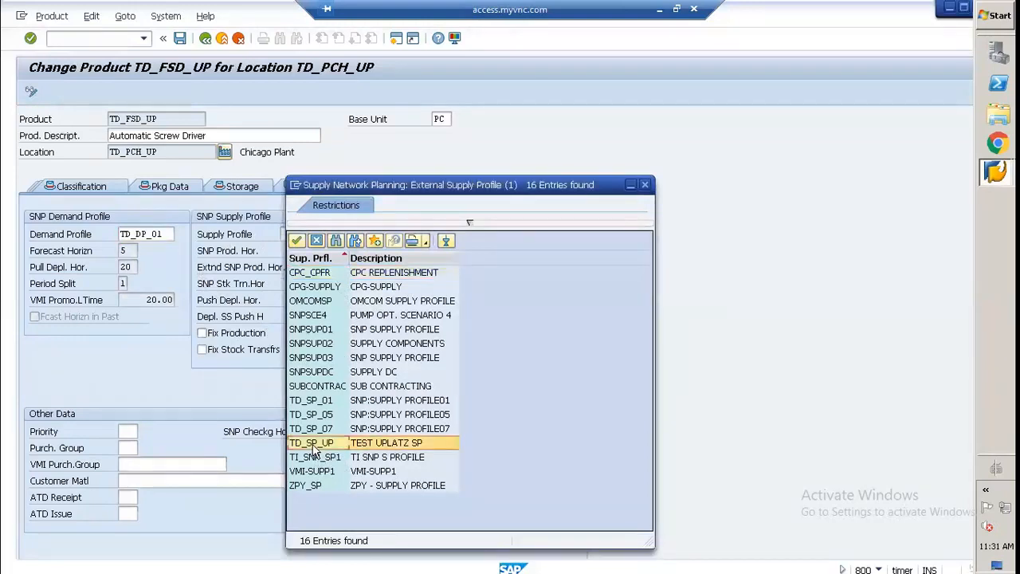
{"action": "double_click", "coordinate": [319, 402]}
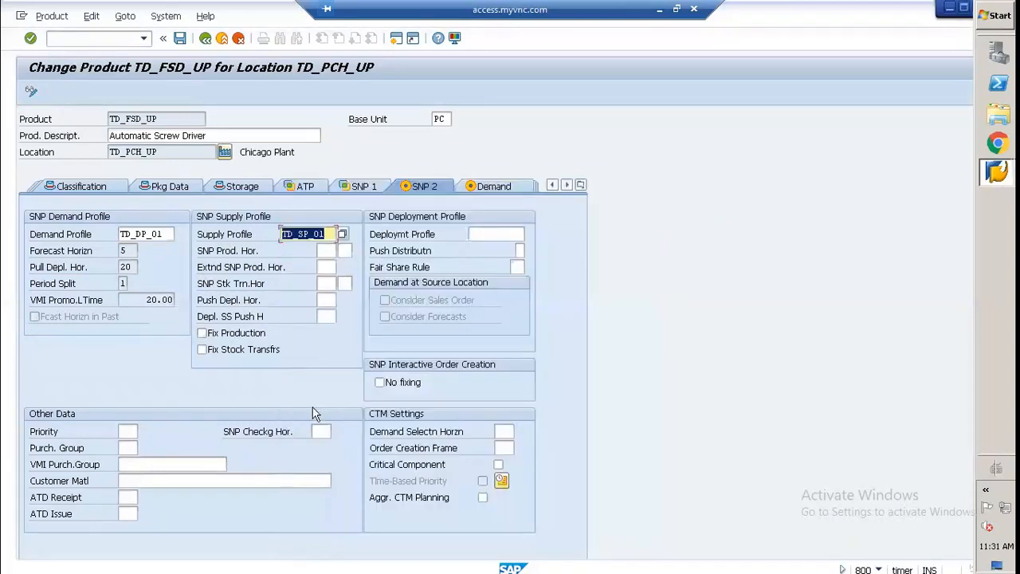
{"action": "key", "text": "Return"}
Step: Assign SNP deployment profile TD_DP_05 to the product
{"action": "left_click", "coordinate": [477, 234]}
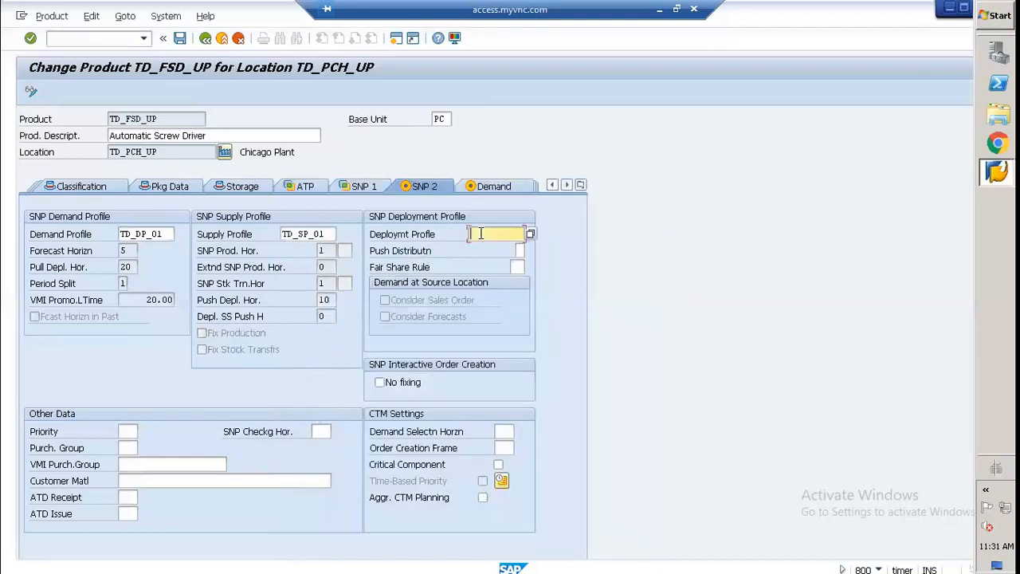
{"action": "left_click", "coordinate": [531, 234]}
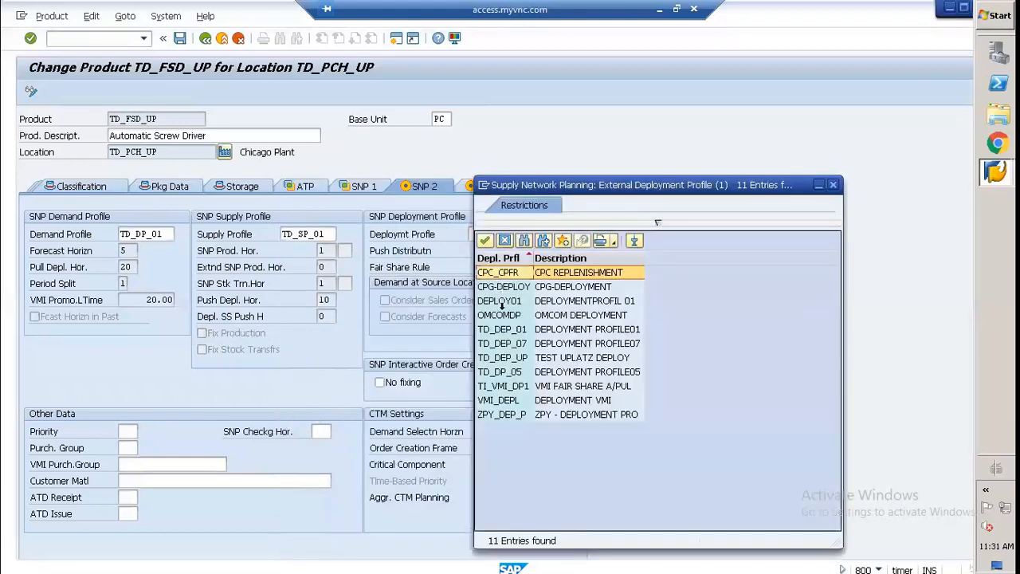
{"action": "double_click", "coordinate": [502, 373]}
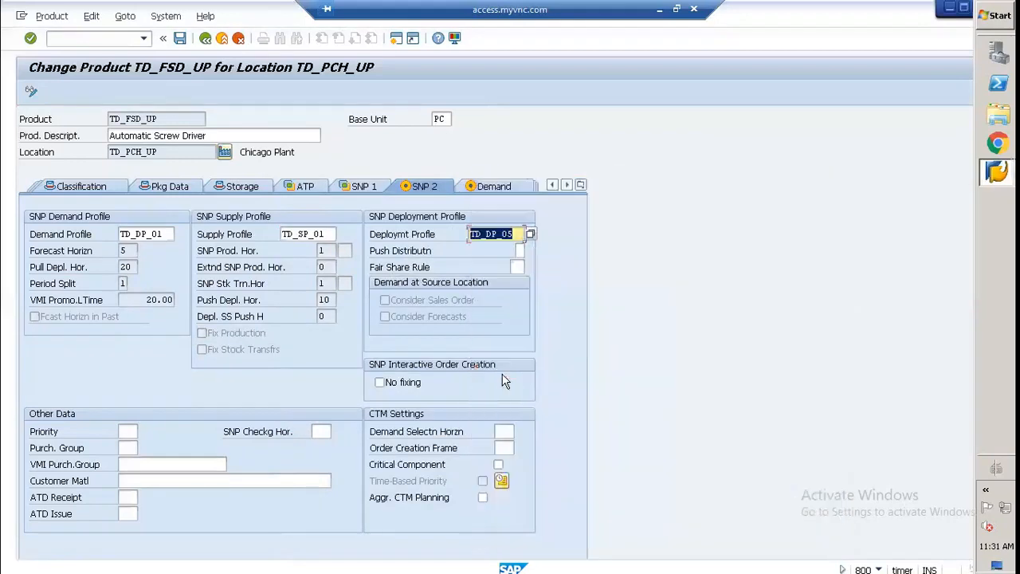
{"action": "key", "text": "Return"}
Step: Review the product's demand data: requirement strategy, pegging, available stocks and customer forecast settings
{"action": "left_click", "coordinate": [478, 186]}
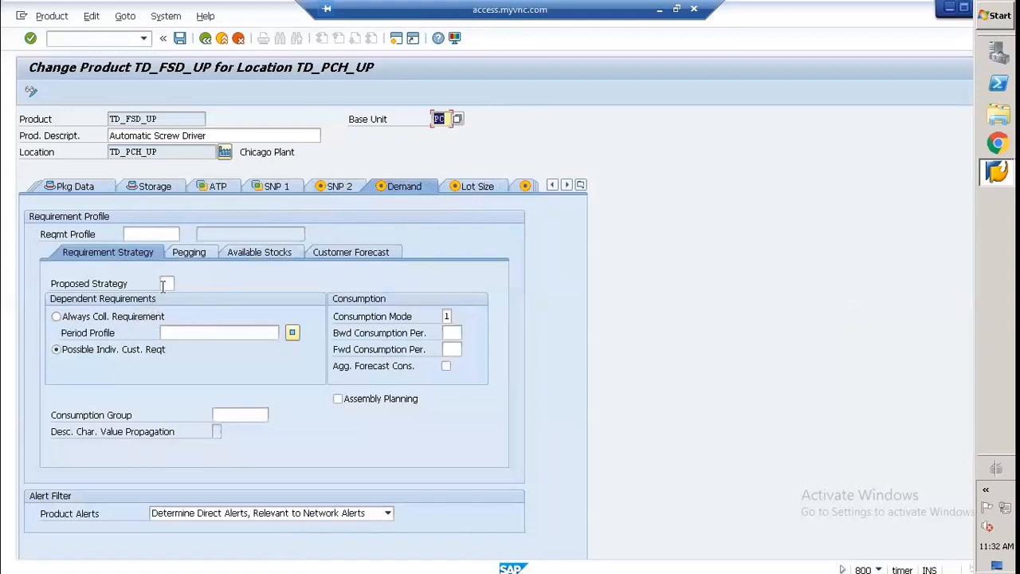
{"action": "left_click", "coordinate": [196, 255]}
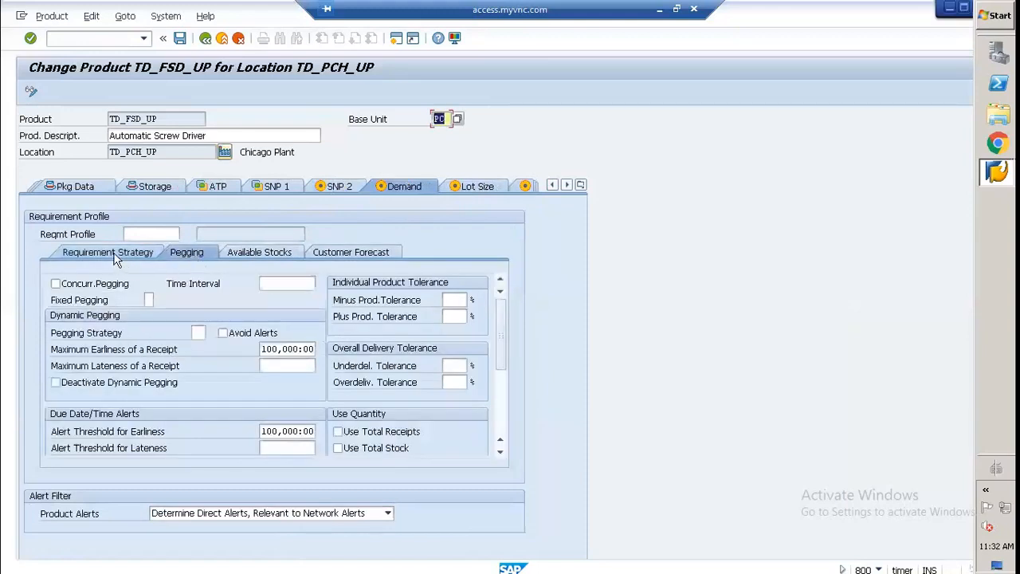
{"action": "left_click", "coordinate": [114, 257]}
{"action": "left_click", "coordinate": [191, 252]}
{"action": "left_click", "coordinate": [259, 252]}
{"action": "left_click", "coordinate": [358, 252]}
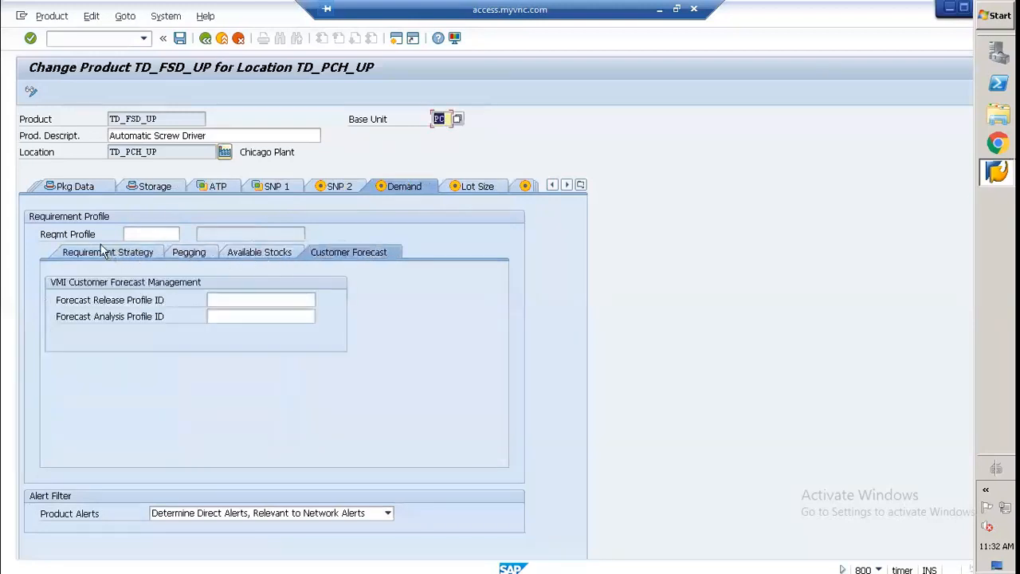
{"action": "left_click", "coordinate": [104, 255]}
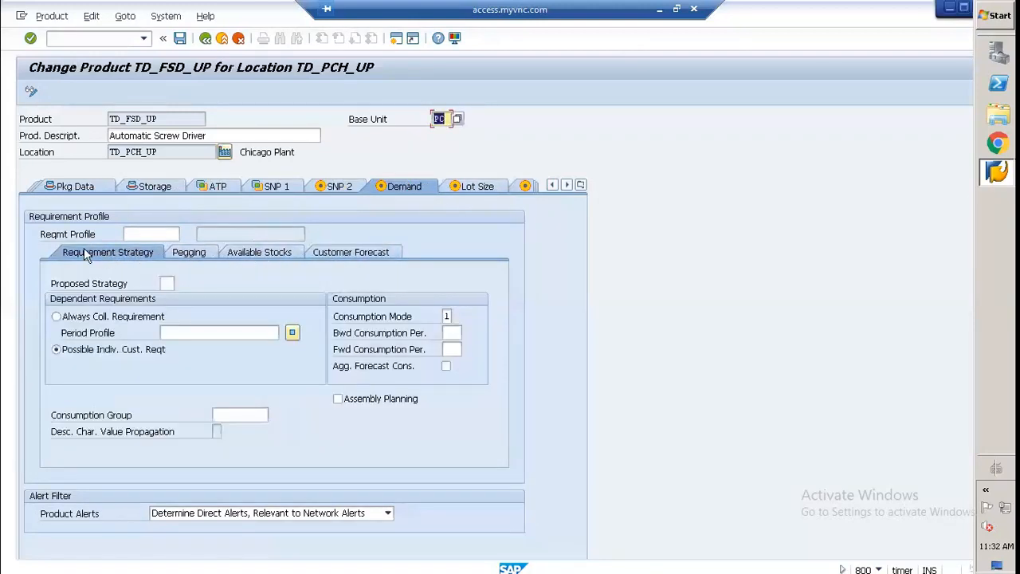
Step: In the PP/DS data, set the PP planning procedure to 3, Cover Dependent Requirements Immediately
{"action": "left_click", "coordinate": [581, 186]}
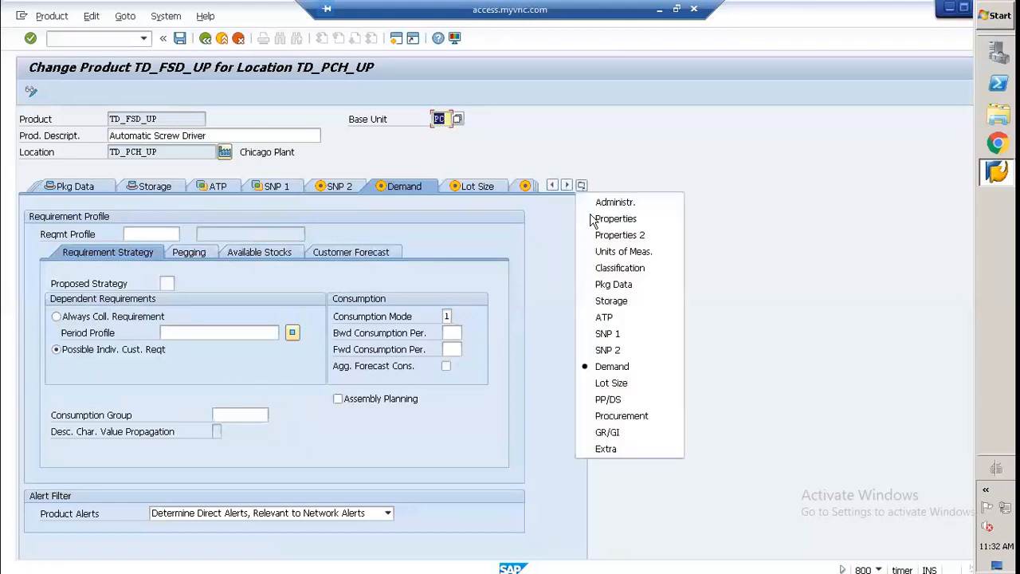
{"action": "left_click", "coordinate": [591, 395]}
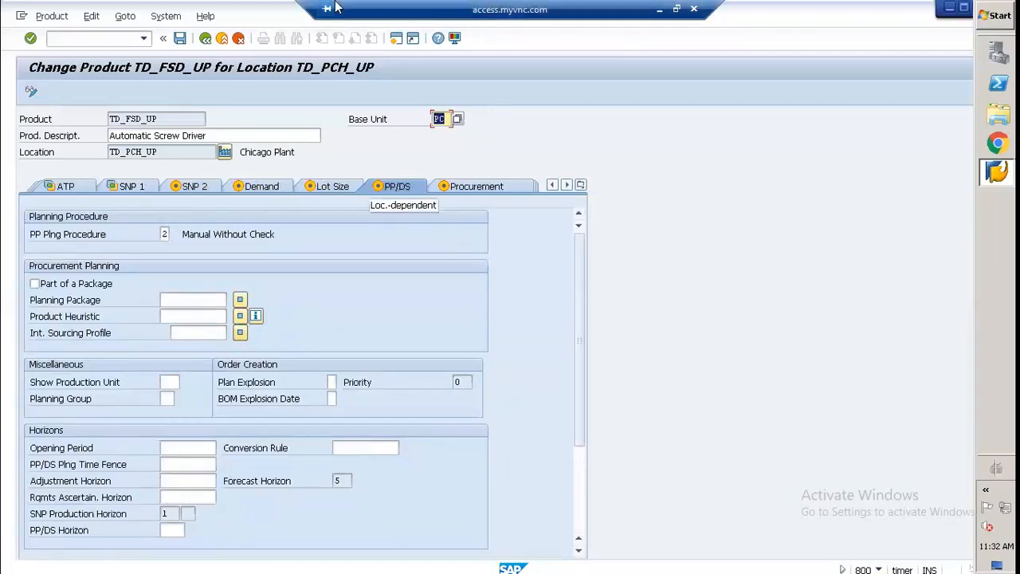
{"action": "left_click", "coordinate": [169, 232]}
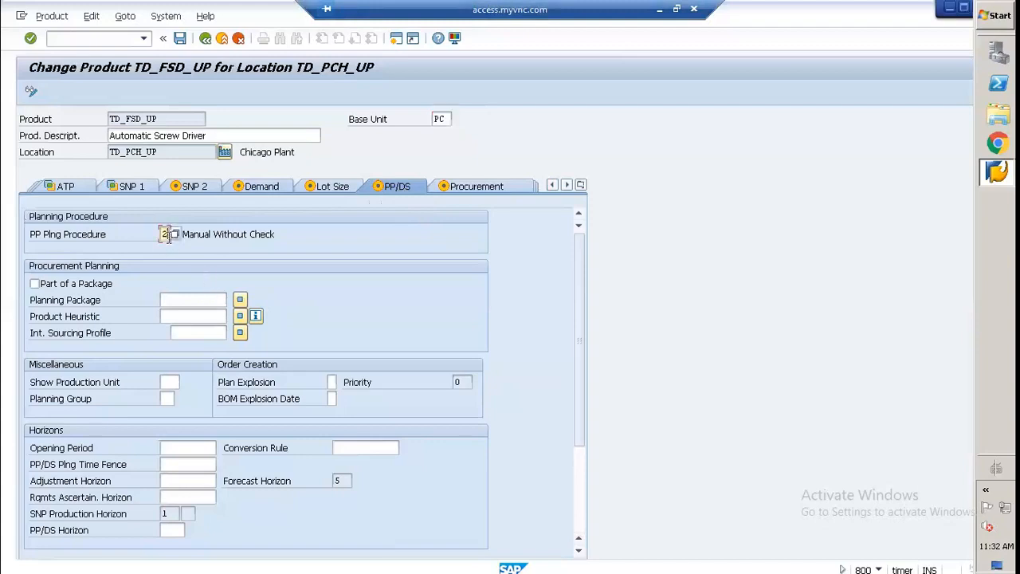
{"action": "left_click", "coordinate": [175, 234]}
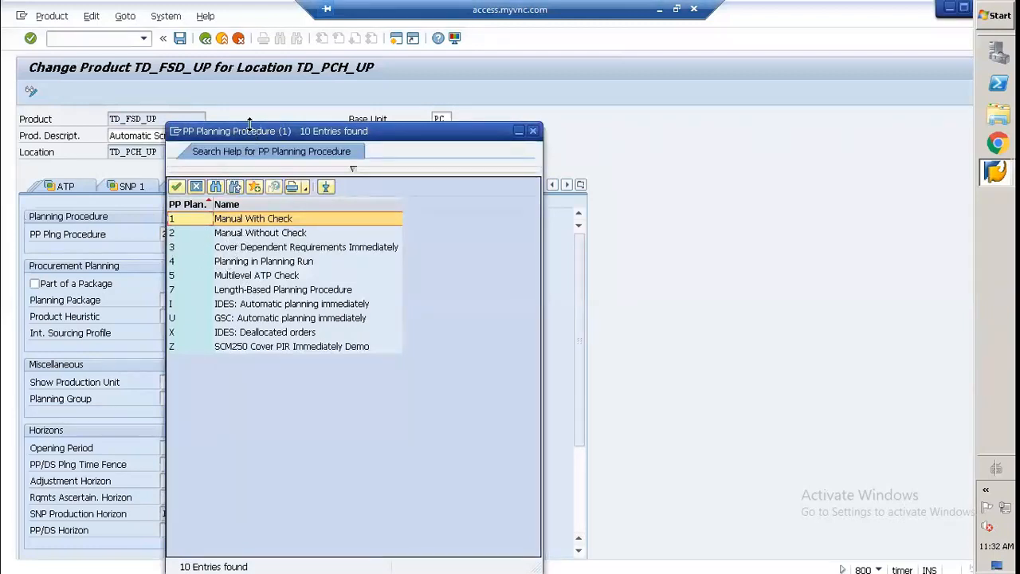
{"action": "left_click_drag", "start_coordinate": [257, 136], "coordinate": [317, 137]}
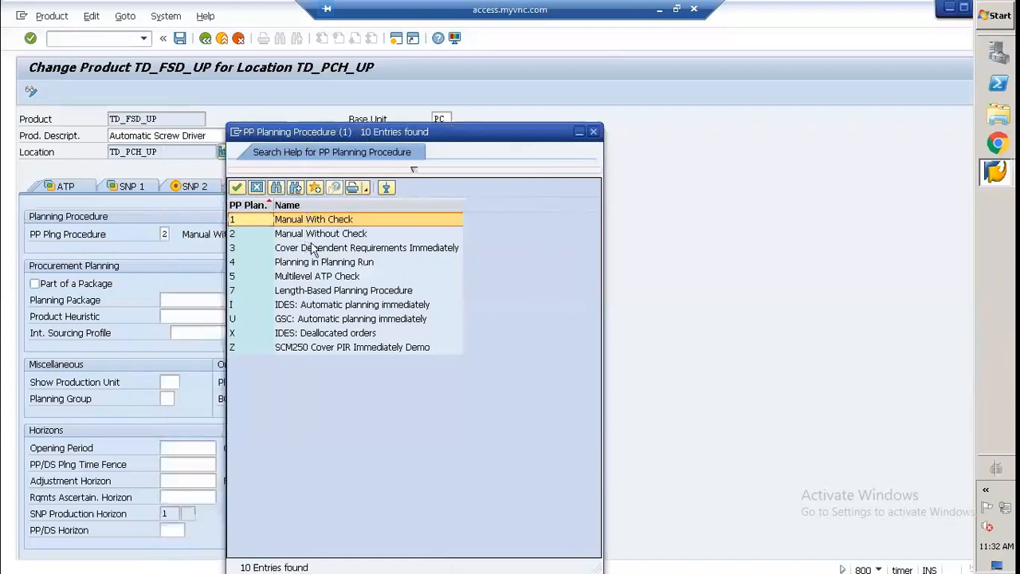
{"action": "left_click", "coordinate": [295, 248]}
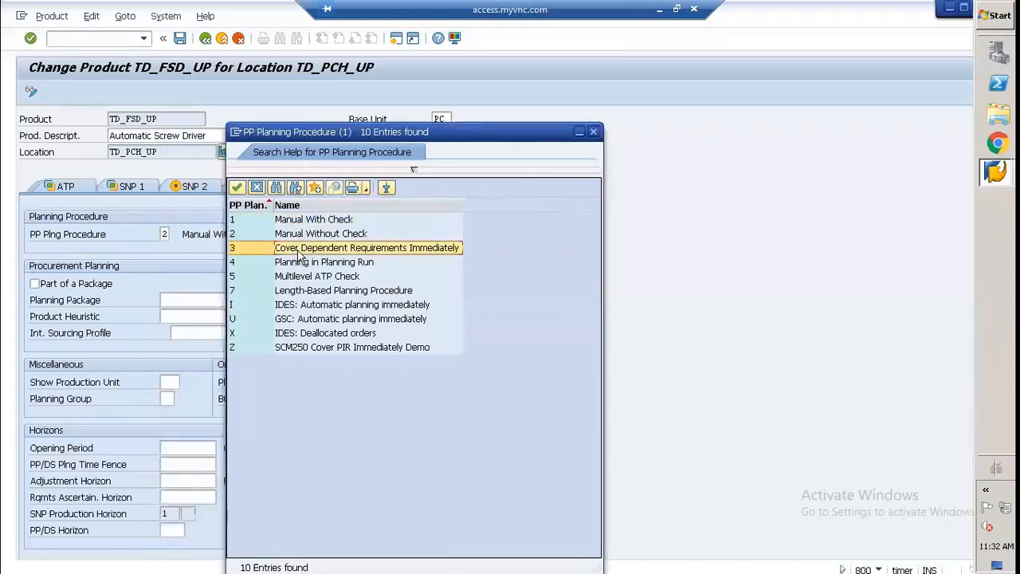
{"action": "double_click", "coordinate": [298, 249]}
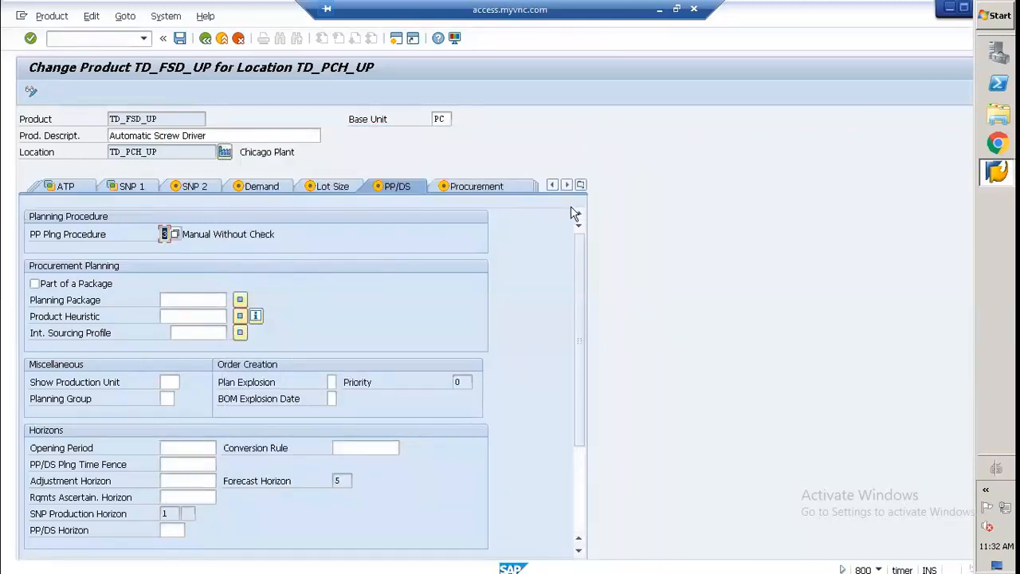
Step: In the procurement data, change the procurement type to E, In-House Production
{"action": "left_click", "coordinate": [475, 189]}
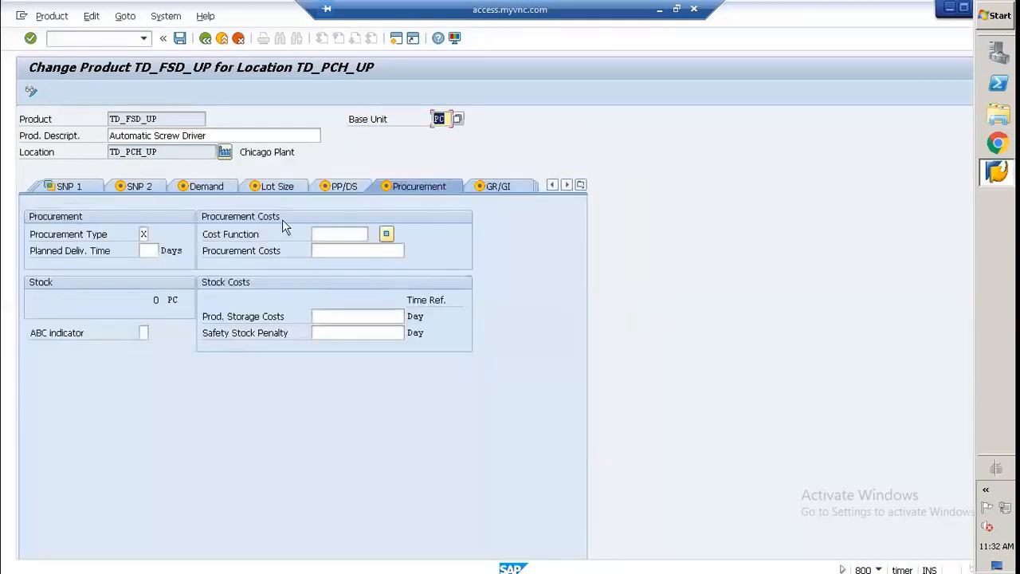
{"action": "left_click", "coordinate": [145, 233]}
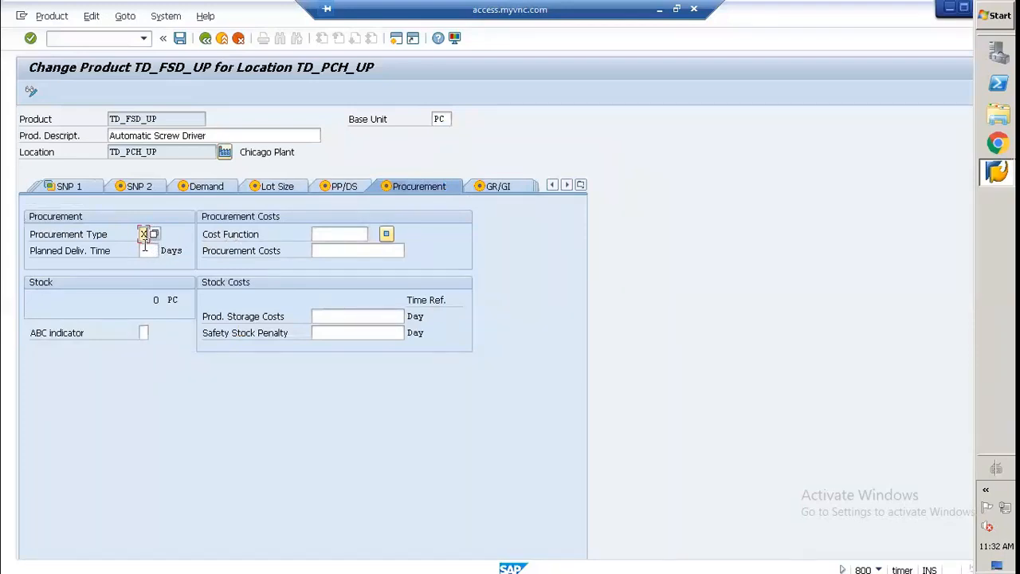
{"action": "key", "text": "BackSpace"}
{"action": "left_click", "coordinate": [155, 234]}
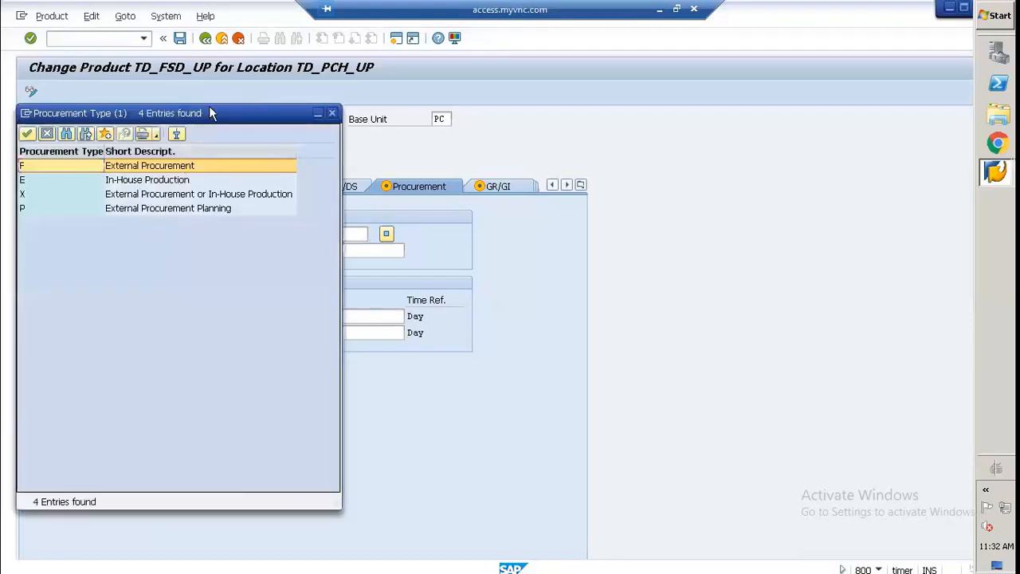
{"action": "left_click_drag", "start_coordinate": [210, 107], "coordinate": [764, 171]}
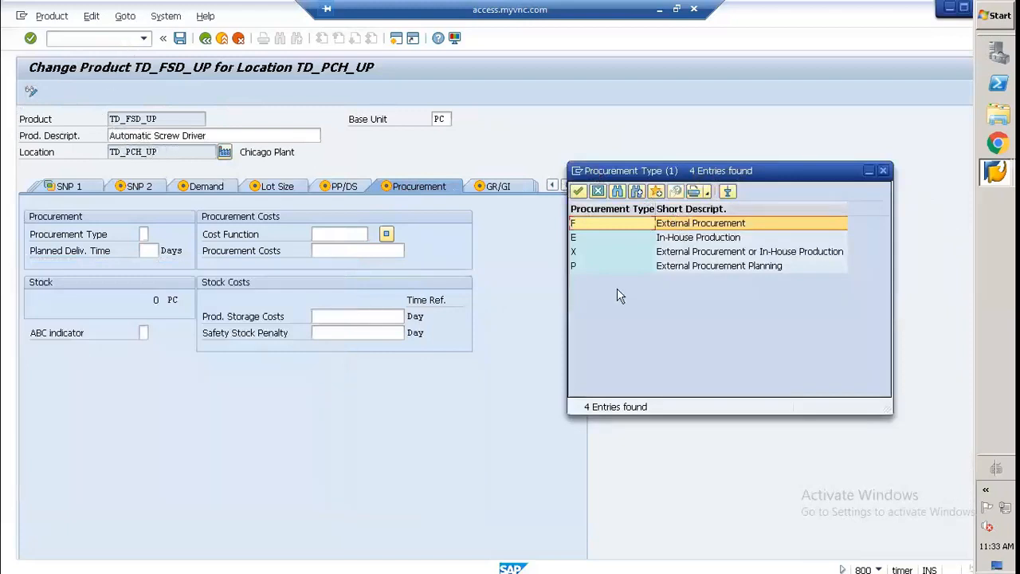
{"action": "left_click", "coordinate": [673, 239]}
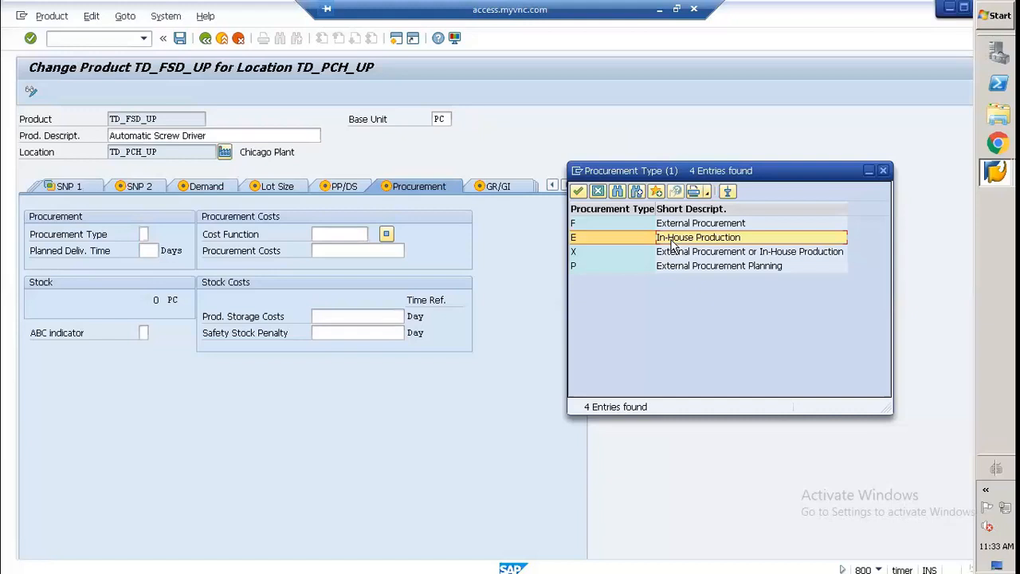
{"action": "double_click", "coordinate": [671, 239]}
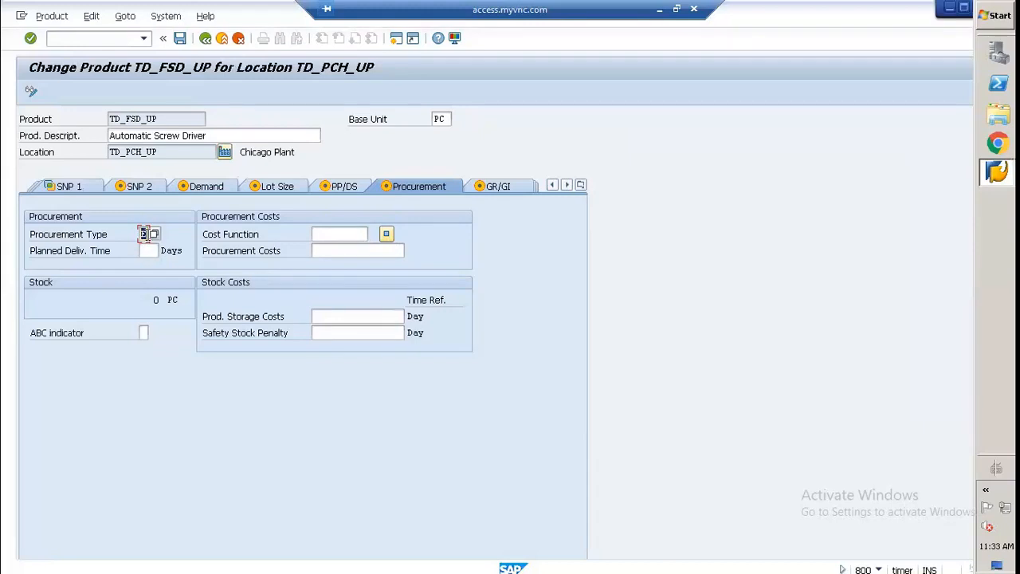
Step: Review the planned delivery time, procurement cost and storage cost fields, plus the GR/GI processing time and handling capacity fields
{"action": "left_click", "coordinate": [148, 250]}
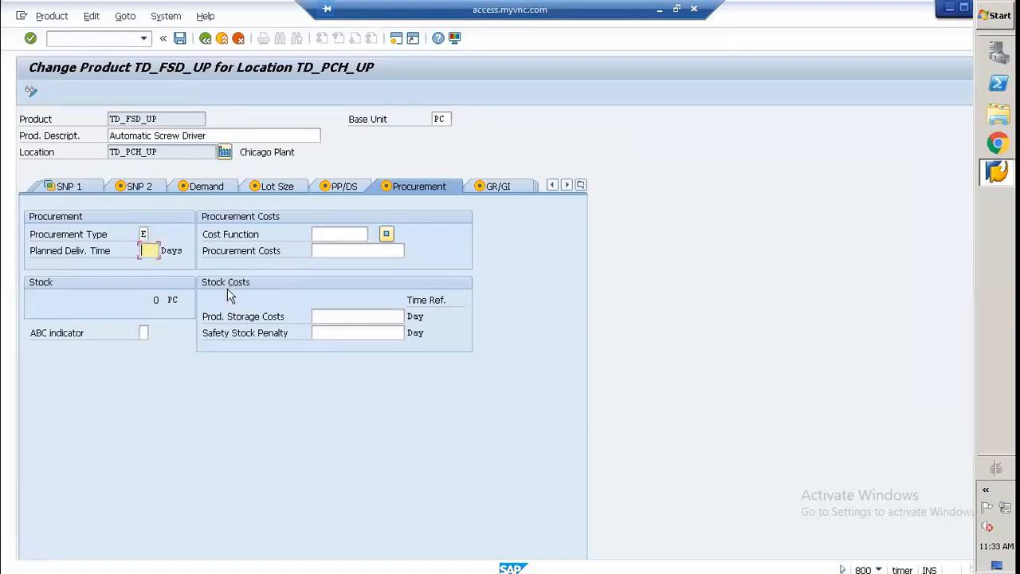
{"action": "left_click", "coordinate": [341, 233]}
{"action": "left_click", "coordinate": [346, 251]}
{"action": "left_click", "coordinate": [347, 317]}
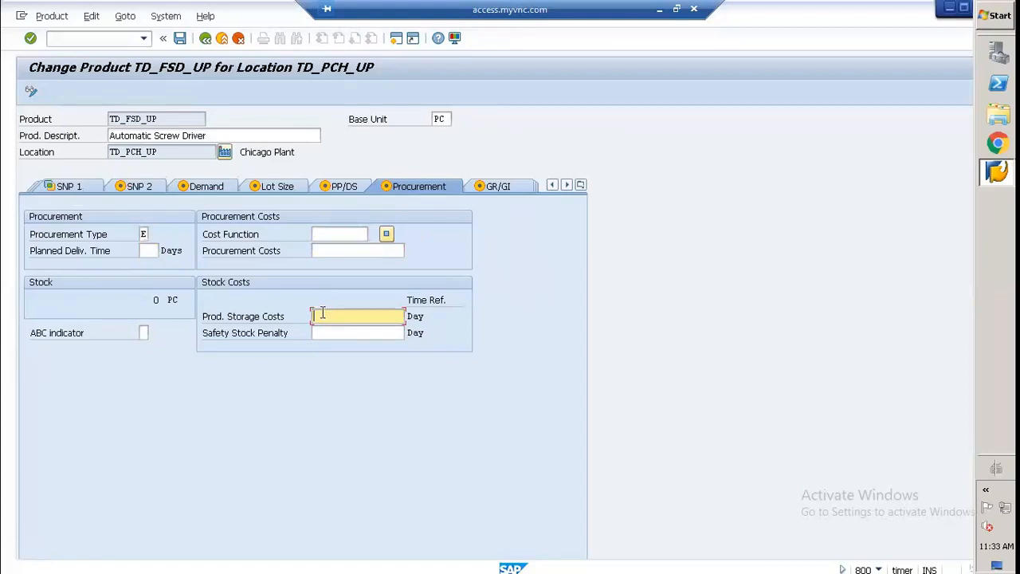
{"action": "left_click", "coordinate": [488, 190]}
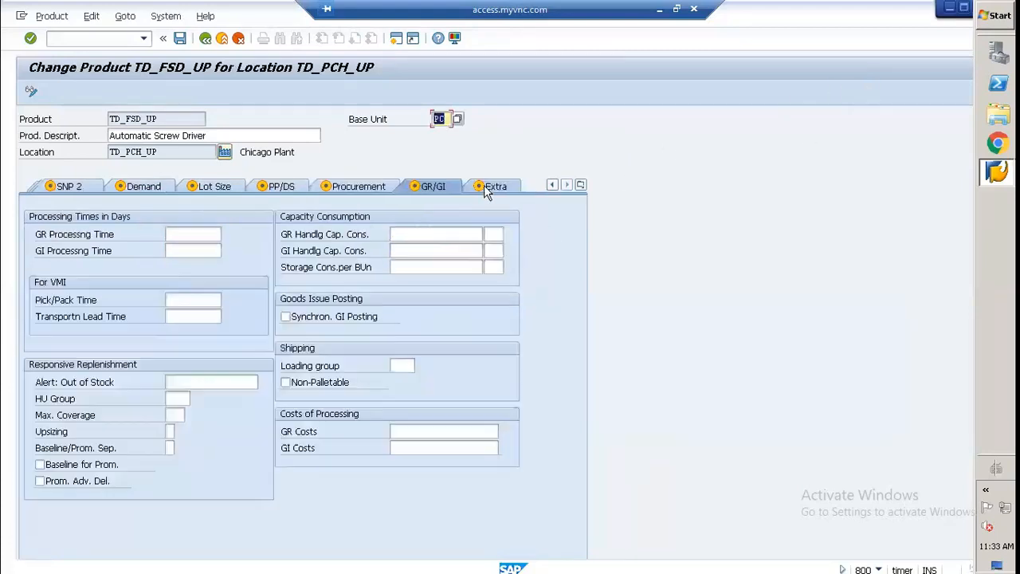
{"action": "left_click", "coordinate": [168, 237]}
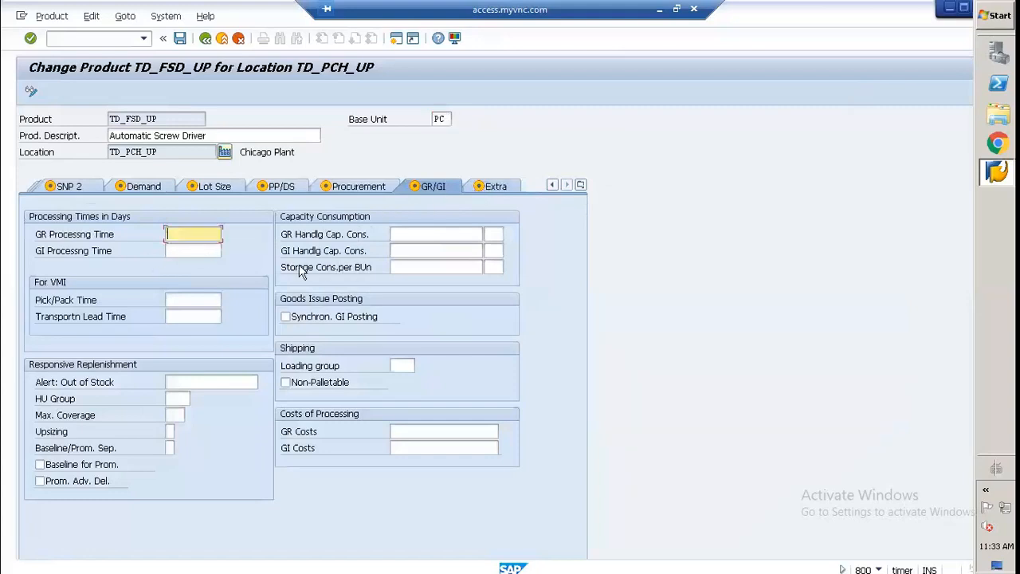
{"action": "left_click", "coordinate": [417, 236]}
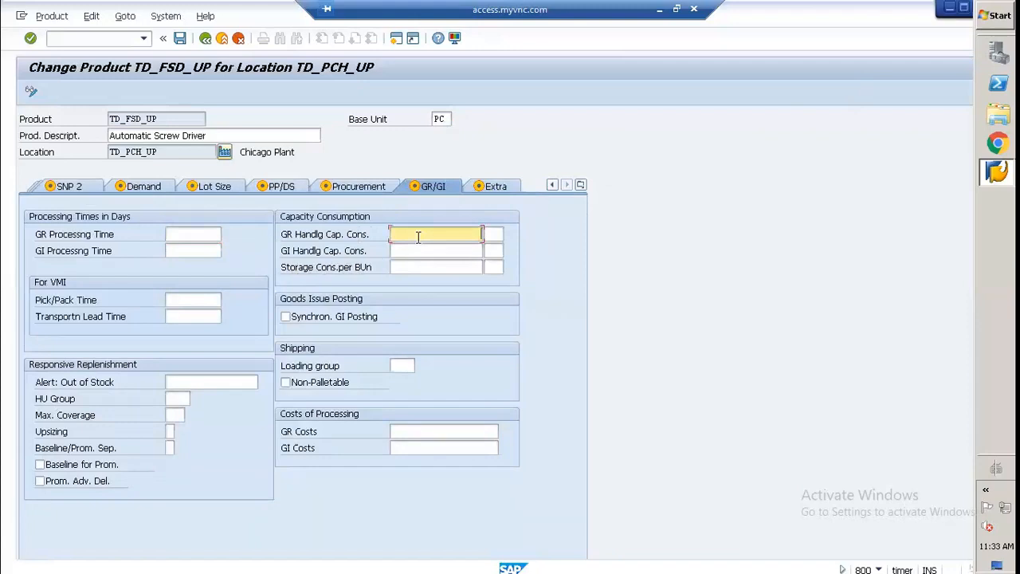
Step: Set the GR handling, GI handling and storage capacity consumption to 1 each
{"action": "type", "text": "1"}
{"action": "left_click", "coordinate": [417, 252]}
{"action": "type", "text": "1"}
{"action": "left_click", "coordinate": [433, 267]}
{"action": "type", "text": "1"}
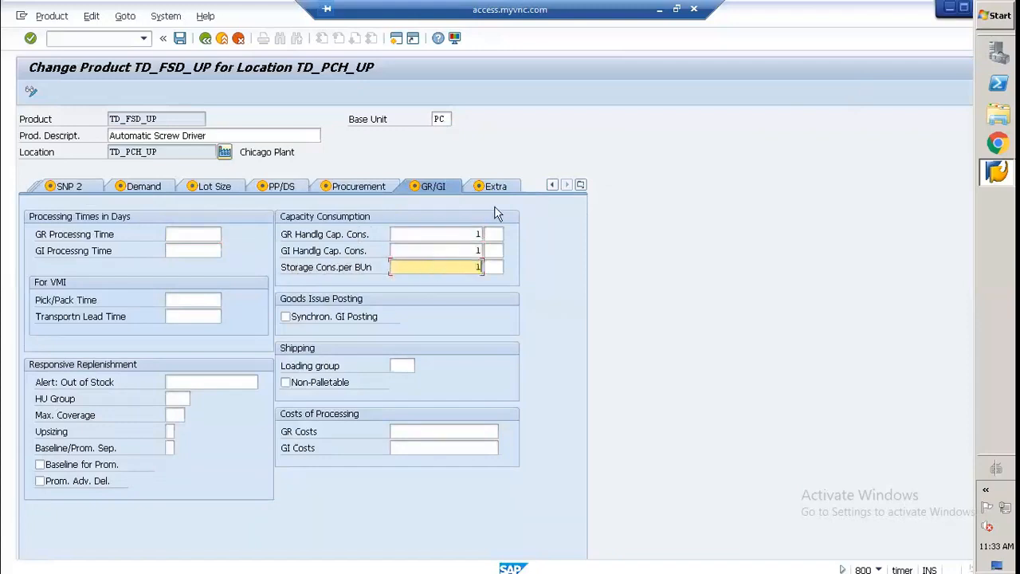
{"action": "key", "text": "Return"}
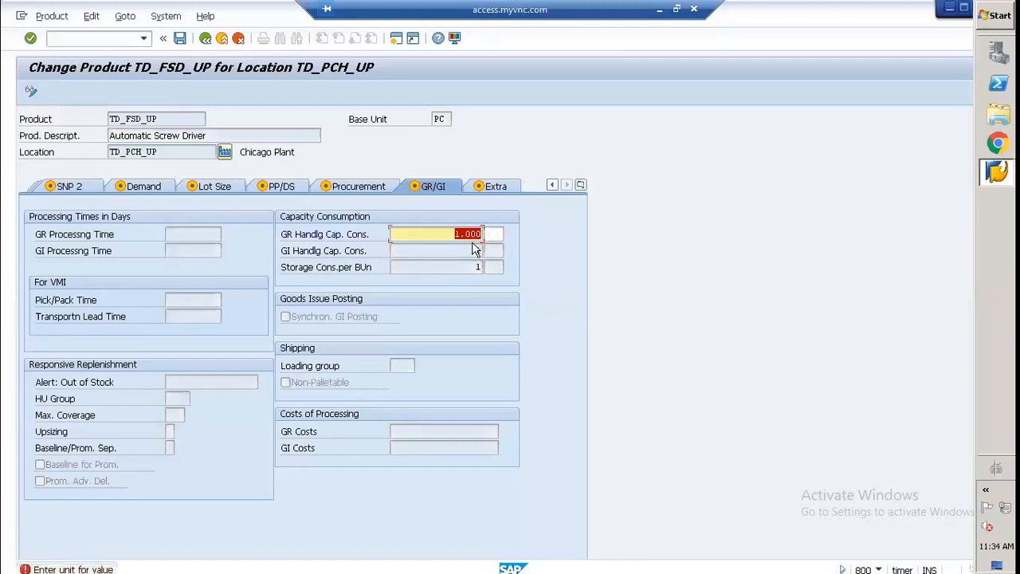
Step: Choose PC, piece(s), from the unit of measure list as the unit for GR handling capacity consumption
{"action": "left_click", "coordinate": [488, 234]}
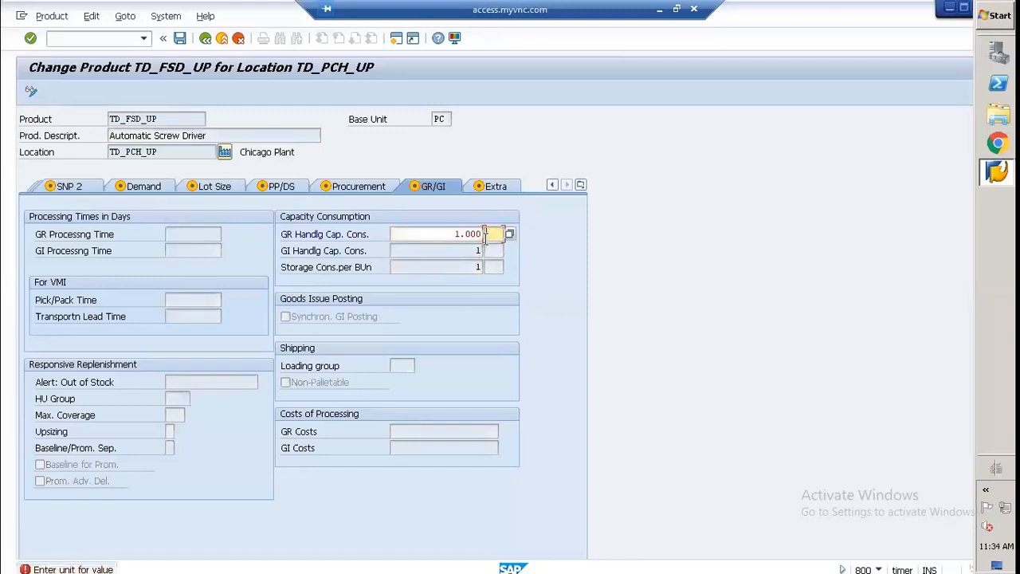
{"action": "left_click", "coordinate": [509, 234]}
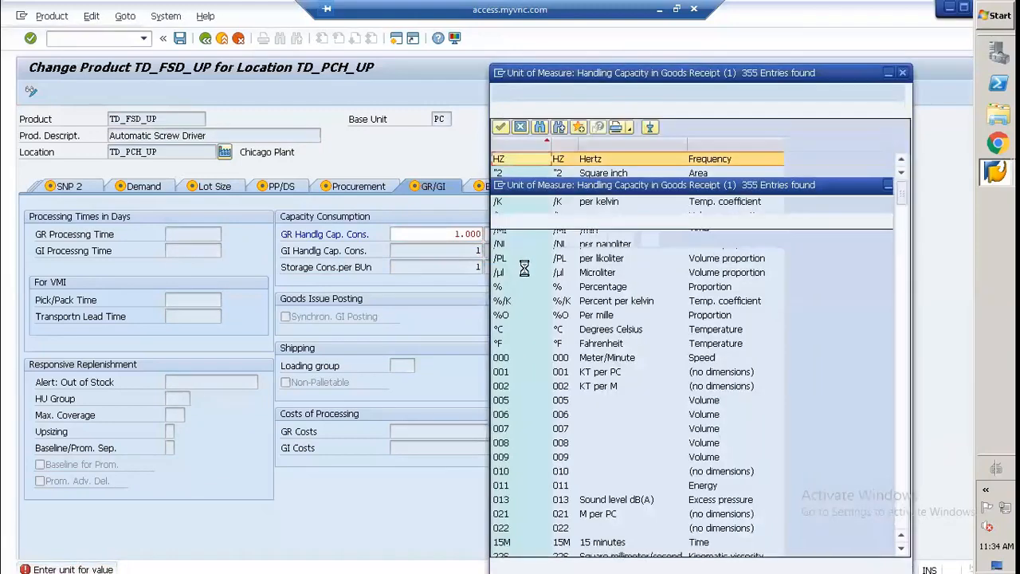
{"action": "scroll", "coordinate": [512, 365], "scroll_direction": "down", "scroll_amount": 15}
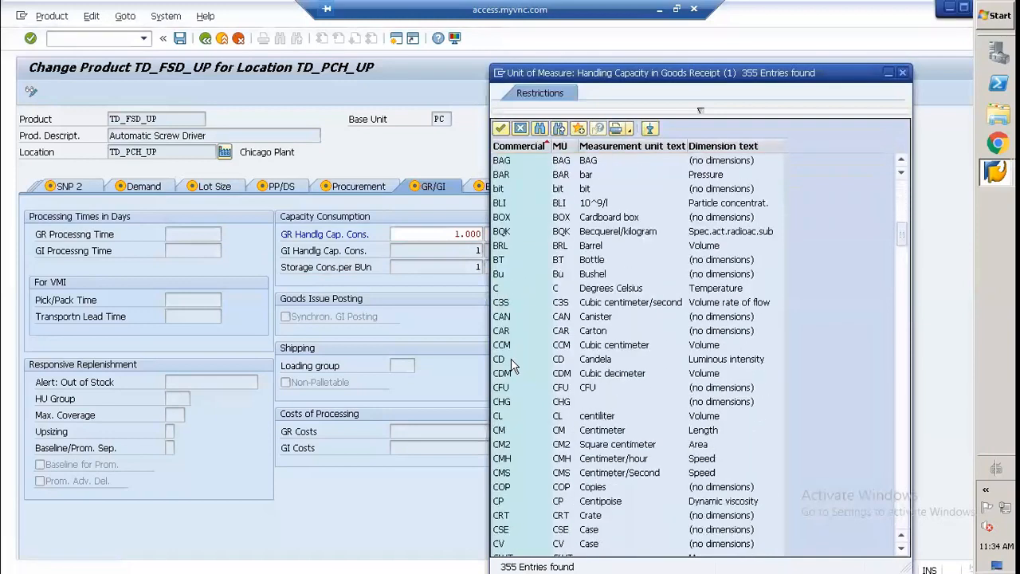
{"action": "scroll", "coordinate": [513, 364], "scroll_direction": "up", "scroll_amount": 13}
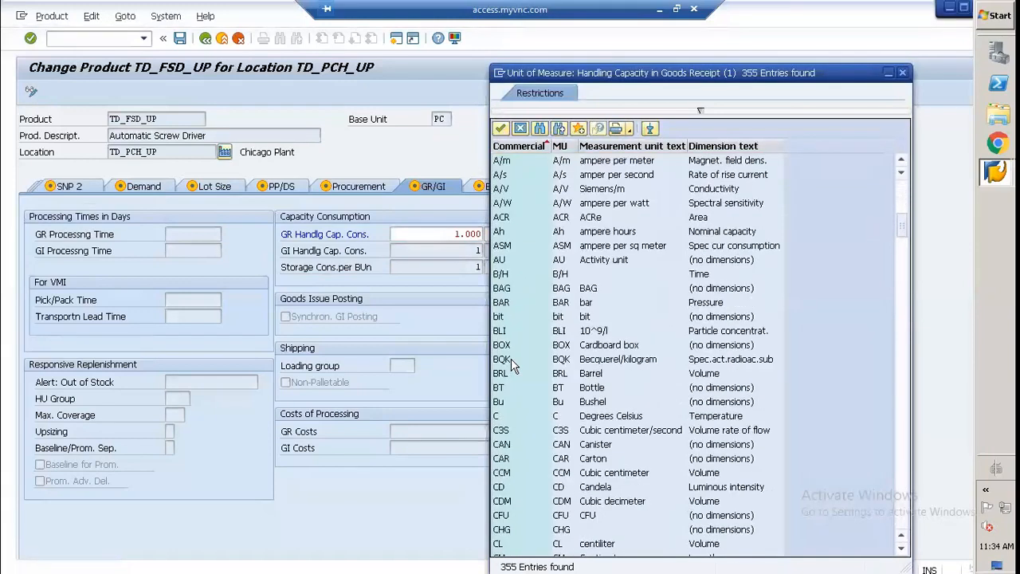
{"action": "scroll", "coordinate": [512, 365], "scroll_direction": "down", "scroll_amount": 6}
{"action": "scroll", "coordinate": [512, 365], "scroll_direction": "down", "scroll_amount": 20}
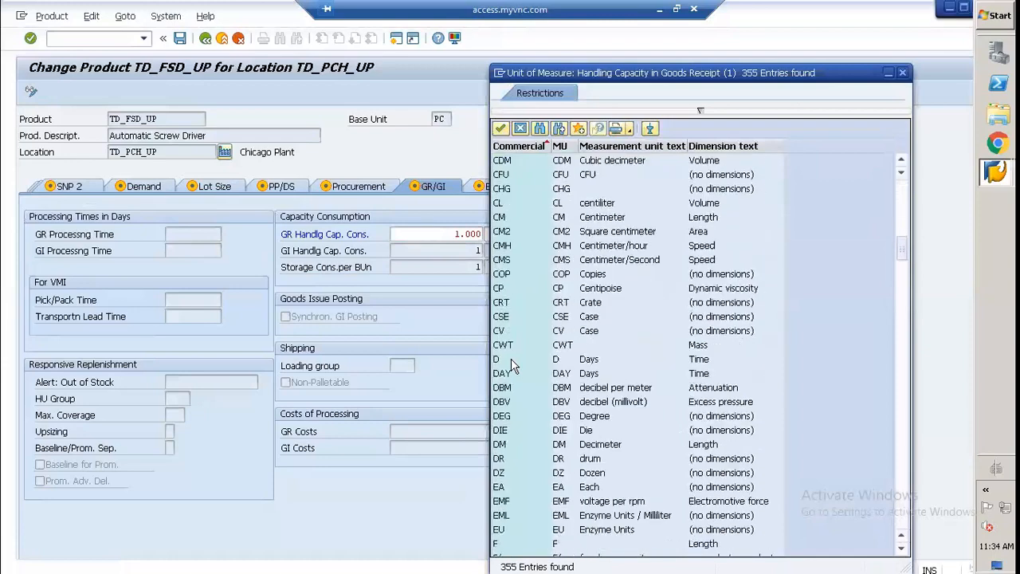
{"action": "scroll", "coordinate": [511, 365], "scroll_direction": "down", "scroll_amount": 20}
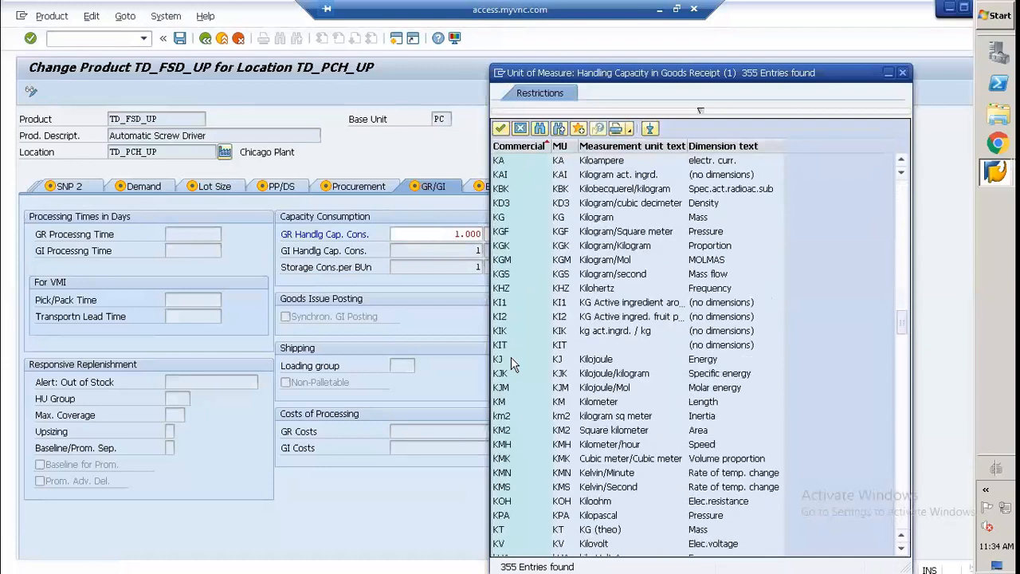
{"action": "scroll", "coordinate": [510, 365], "scroll_direction": "down", "scroll_amount": 20}
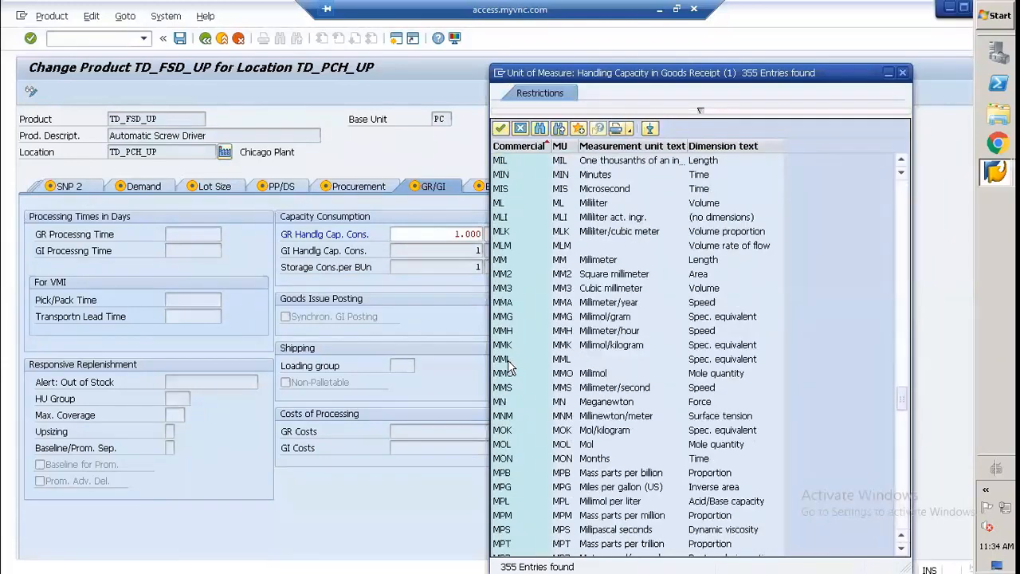
{"action": "scroll", "coordinate": [507, 367], "scroll_direction": "down", "scroll_amount": 5}
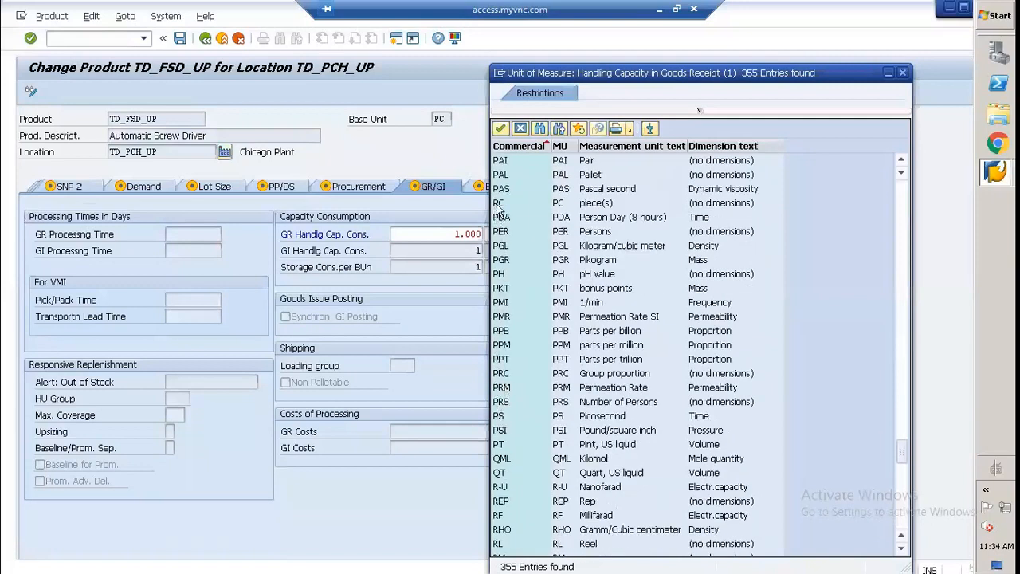
{"action": "double_click", "coordinate": [498, 203]}
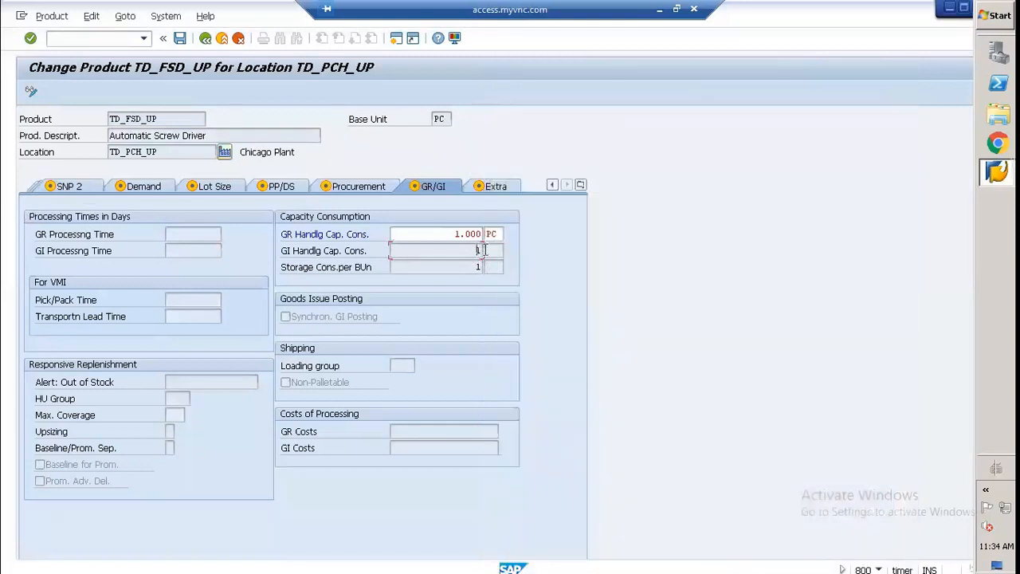
Step: Enter PC as the unit for the storage consumption and the GI handling capacity consumption
{"action": "left_click", "coordinate": [485, 250]}
{"action": "key", "text": "Return"}
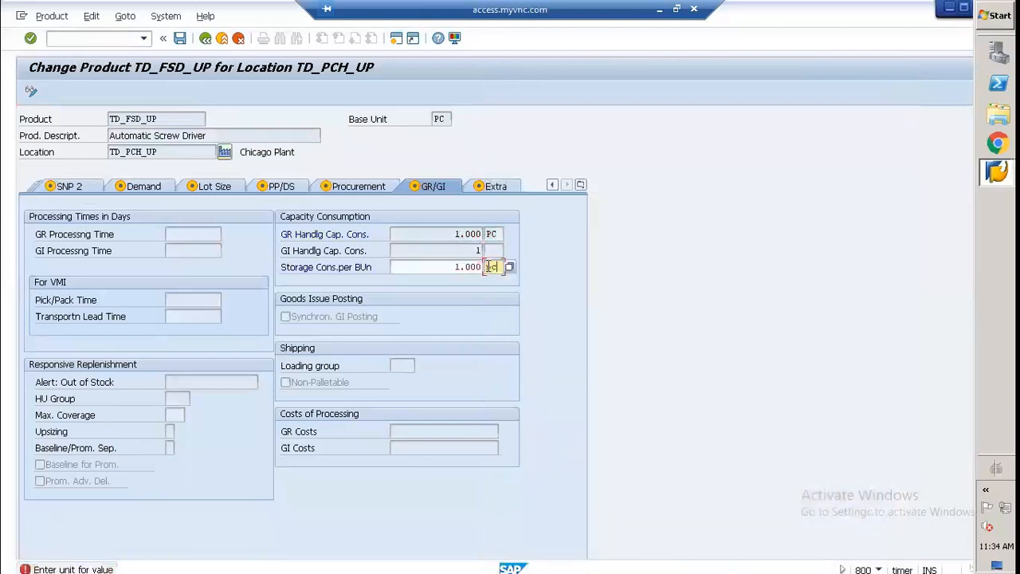
{"action": "key", "text": "Return"}
{"action": "type", "text": "p"}
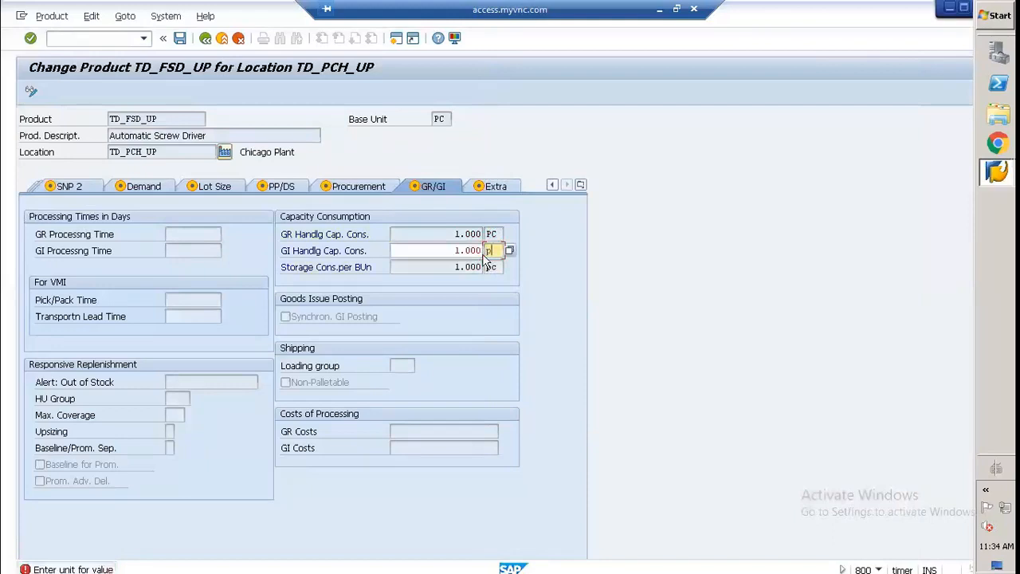
{"action": "type", "text": "c"}
{"action": "key", "text": "Return"}
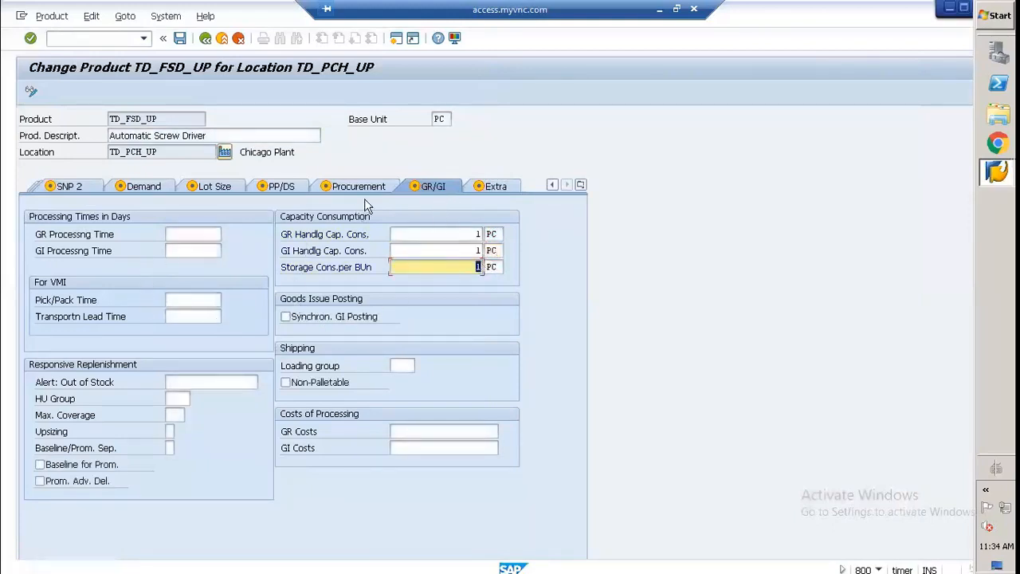
Step: Set the GR processing time and the GI processing time to 1 day each
{"action": "left_click", "coordinate": [188, 231]}
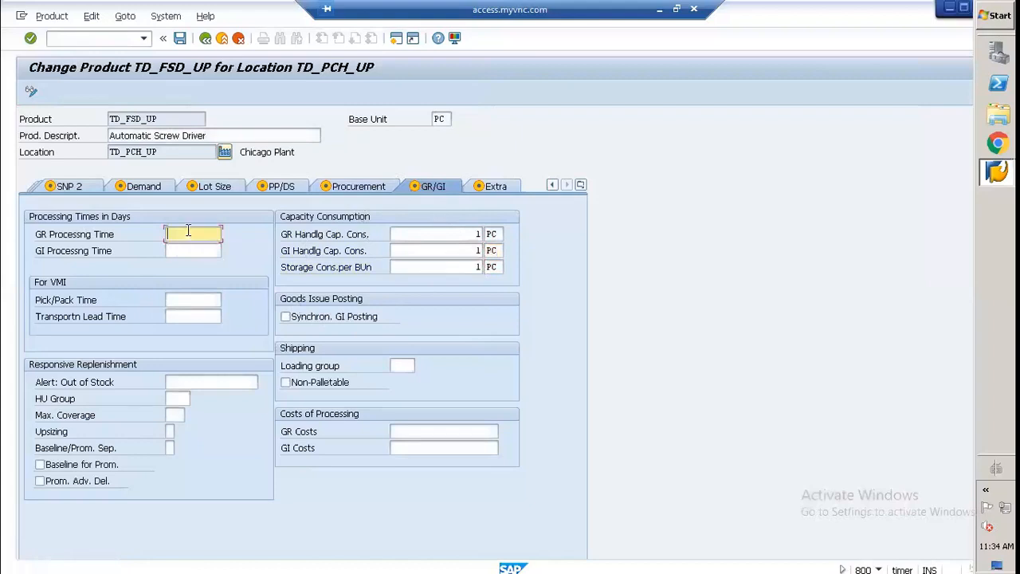
{"action": "type", "text": "1"}
{"action": "left_click", "coordinate": [206, 249]}
{"action": "type", "text": "1"}
{"action": "key", "text": "Return"}
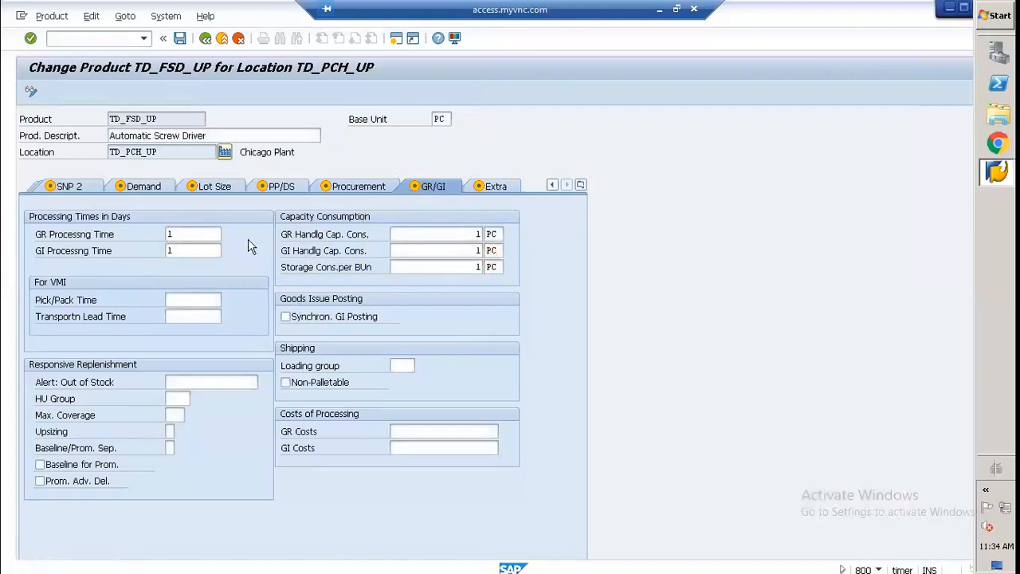
Step: Check the extra attributes, save the product's location data and return to the product master's initial screen
{"action": "left_click", "coordinate": [500, 191]}
{"action": "left_click", "coordinate": [163, 249]}
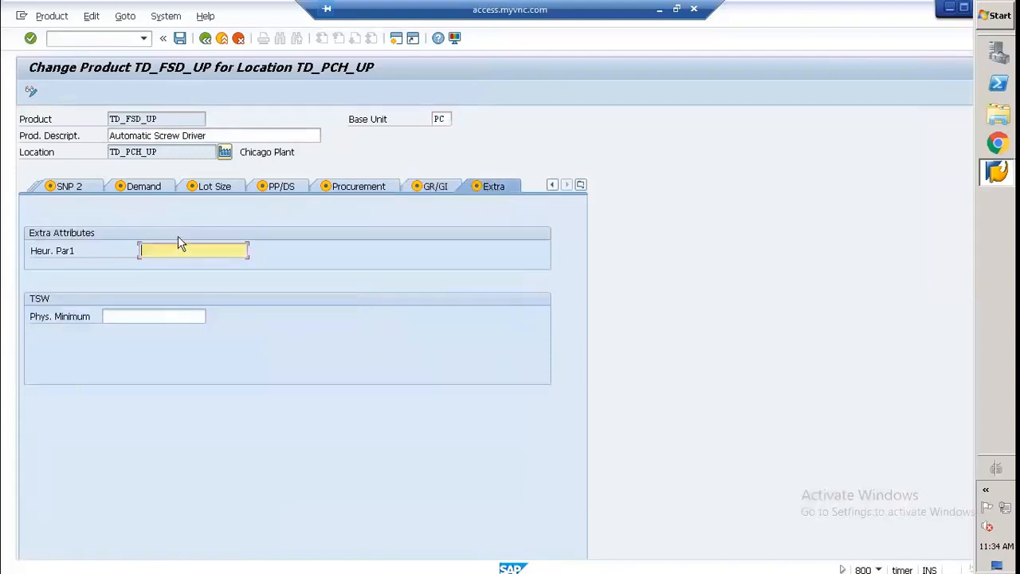
{"action": "left_click", "coordinate": [580, 186]}
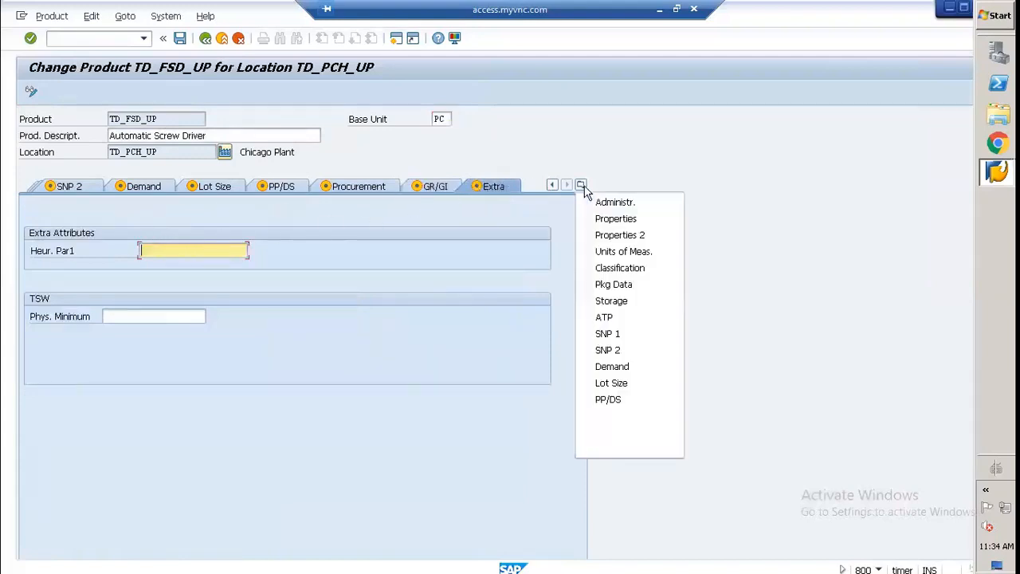
{"action": "left_click", "coordinate": [793, 294]}
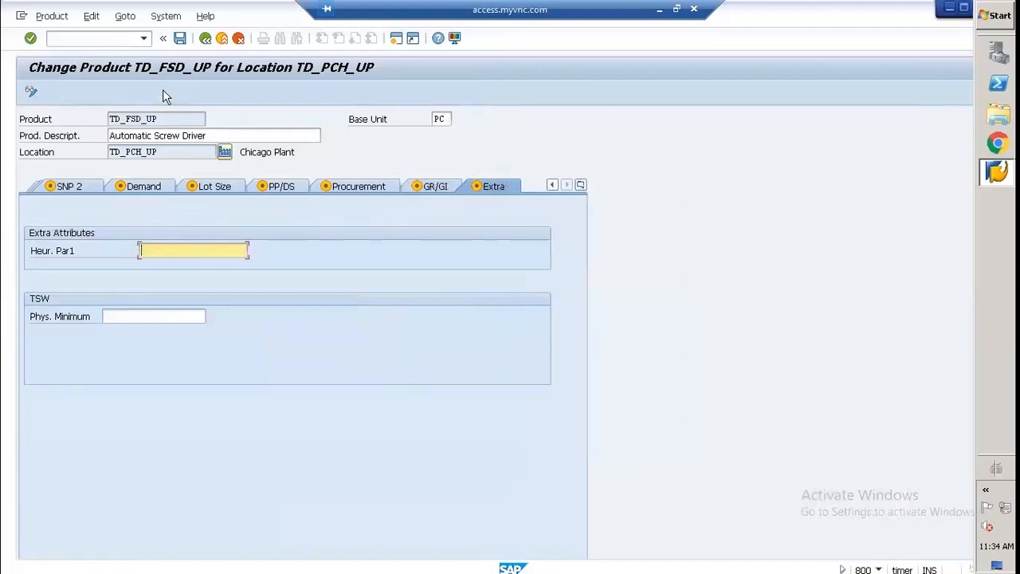
{"action": "left_click", "coordinate": [177, 38]}
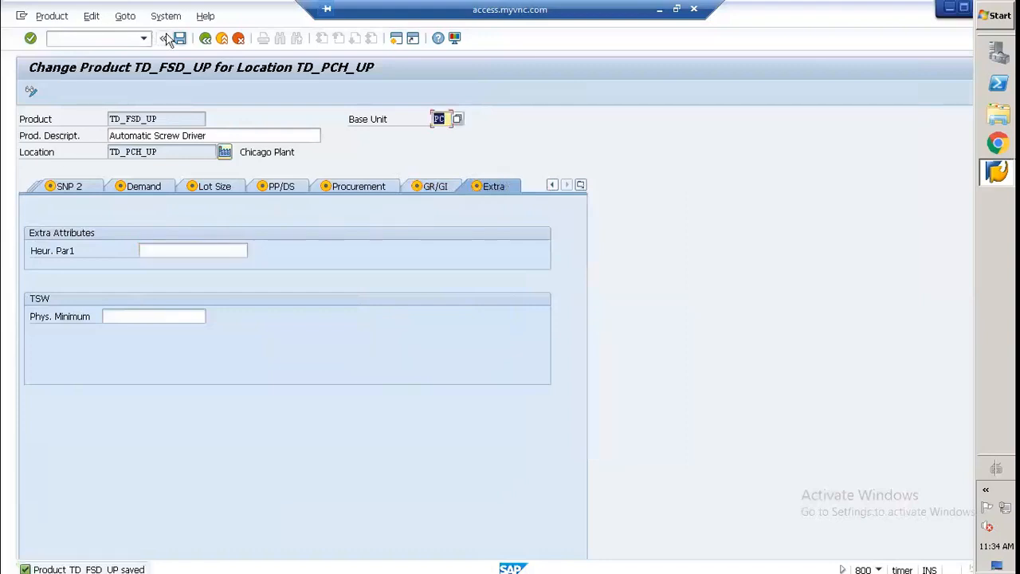
{"action": "left_click", "coordinate": [205, 38]}
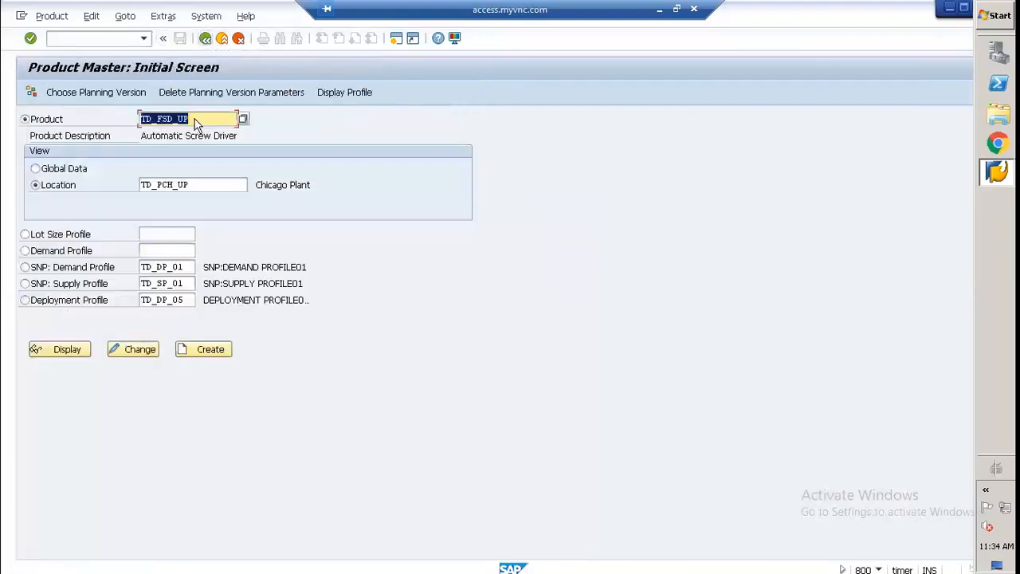
Step: Assign the location product TD_FSD_UP at TD_PCH_UP to model 000, the active model
{"action": "left_click", "coordinate": [39, 86]}
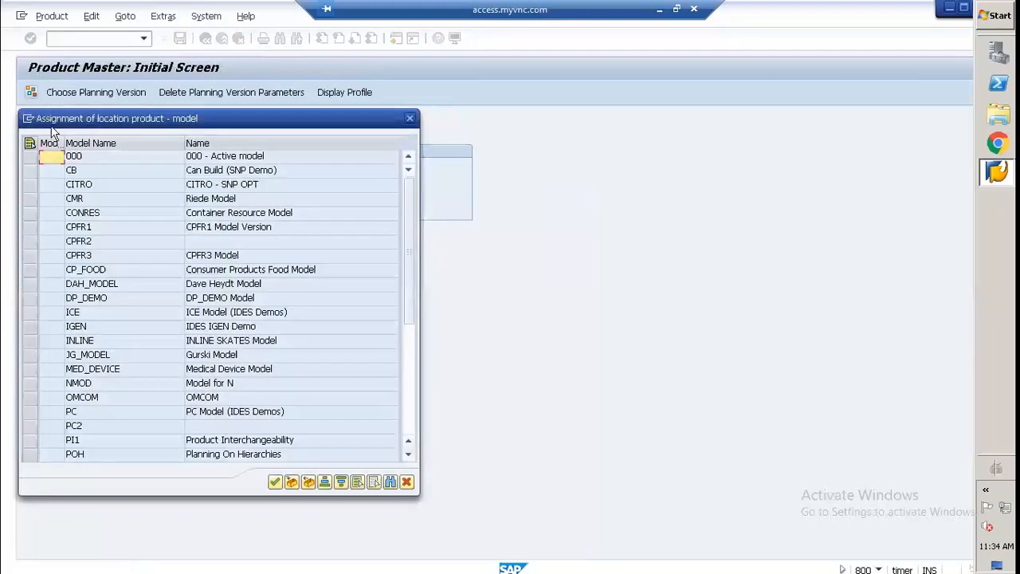
{"action": "left_click", "coordinate": [36, 157]}
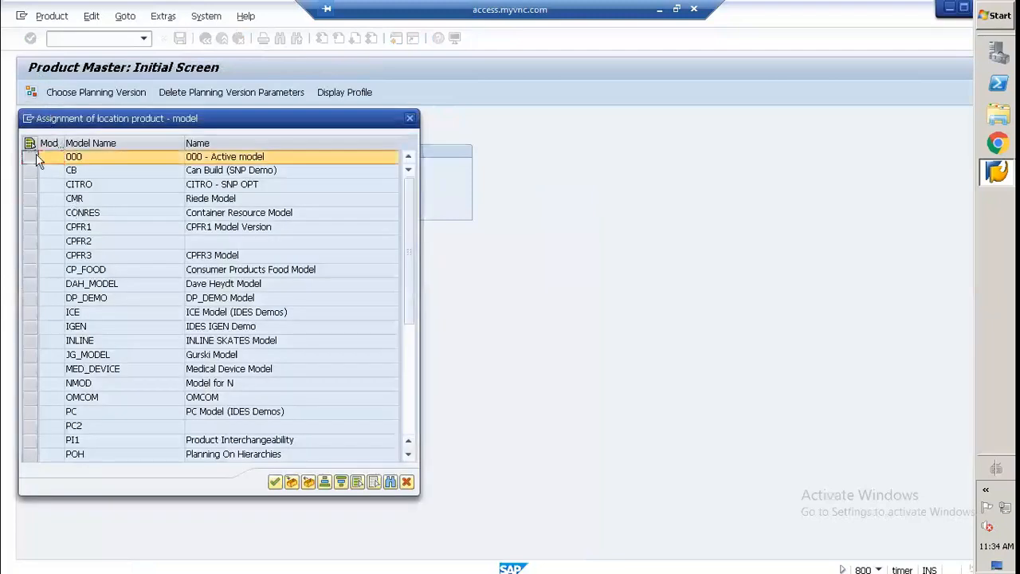
{"action": "left_click", "coordinate": [292, 484]}
{"action": "left_click", "coordinate": [278, 484]}
{"action": "left_click", "coordinate": [362, 431]}
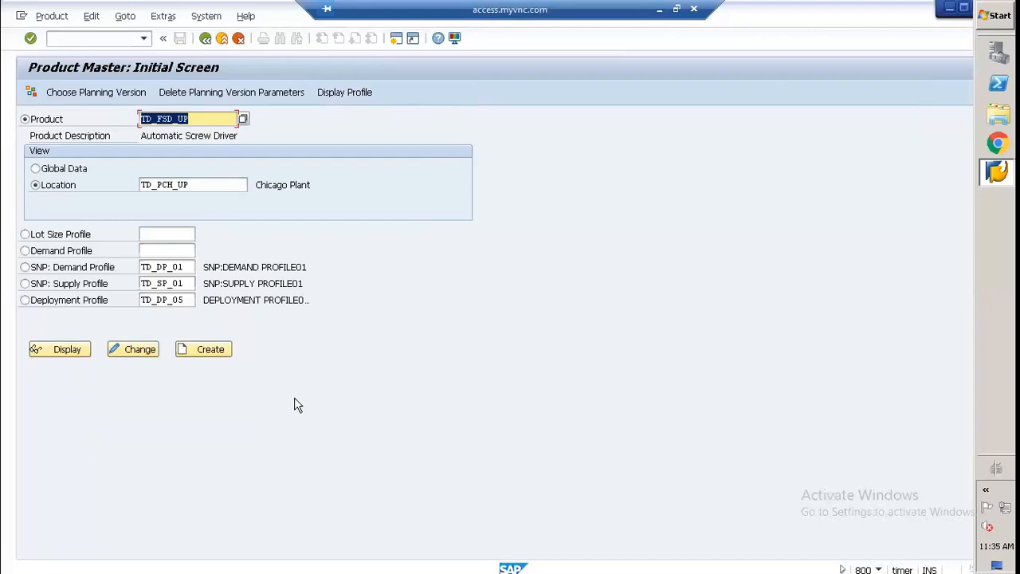
Step: Clear the product name on the initial screen and start a new one with TD_
{"action": "left_click", "coordinate": [199, 118]}
{"action": "key", "text": "BackSpace"}
{"action": "key", "text": "BackSpace"}
{"action": "key", "text": "BackSpace"}
{"action": "key", "text": "BackSpace"}
{"action": "key", "text": "BackSpace"}
{"action": "key", "text": "BackSpace"}
{"action": "key", "text": "BackSpace"}
{"action": "key", "text": "BackSpace"}
{"action": "key", "text": "BackSpace"}
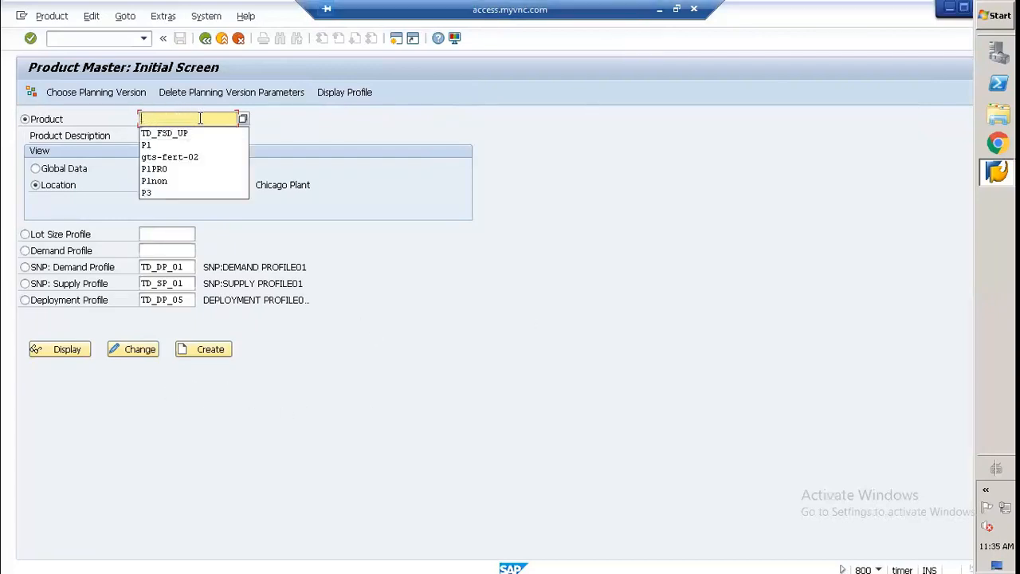
{"action": "type", "text": "TD_"}
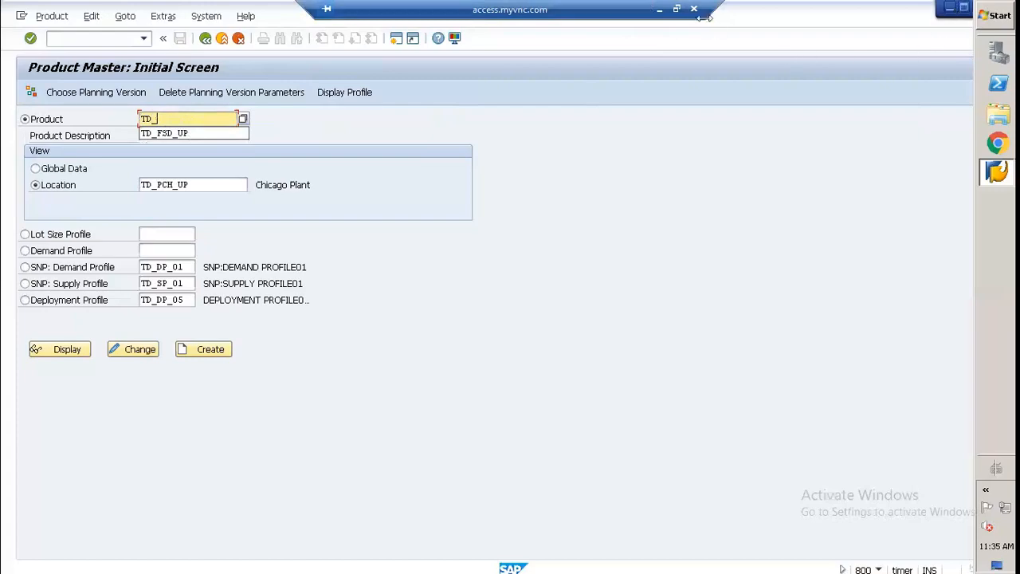
Step: Consult the product list in the Paint diagram and the component names in the Notepad master data file, and return to SAP
{"action": "left_click", "coordinate": [659, 15]}
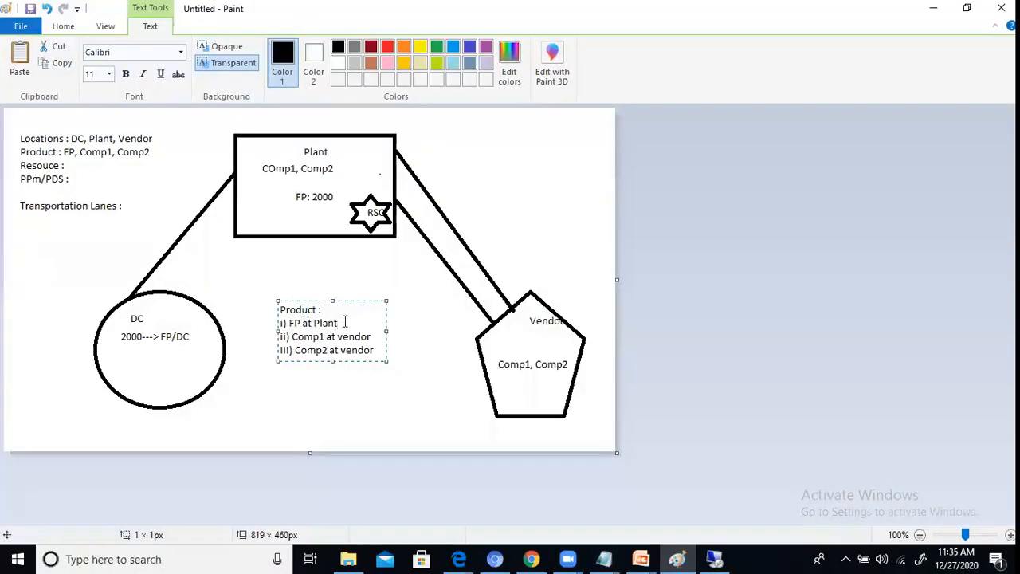
{"action": "left_click_drag", "start_coordinate": [341, 323], "coordinate": [269, 326]}
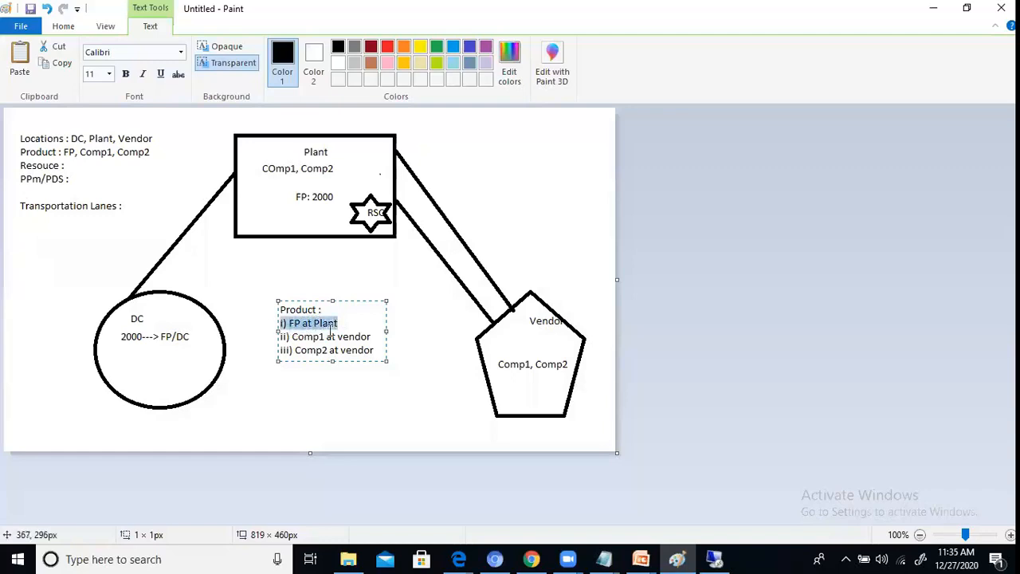
{"action": "left_click", "coordinate": [372, 337]}
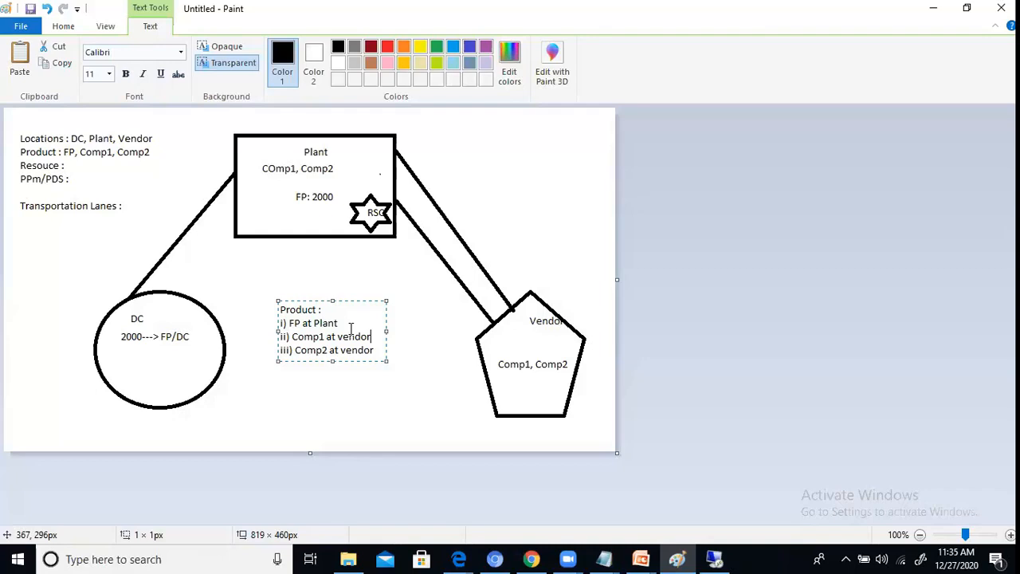
{"action": "left_click", "coordinate": [596, 558]}
{"action": "left_click", "coordinate": [549, 470]}
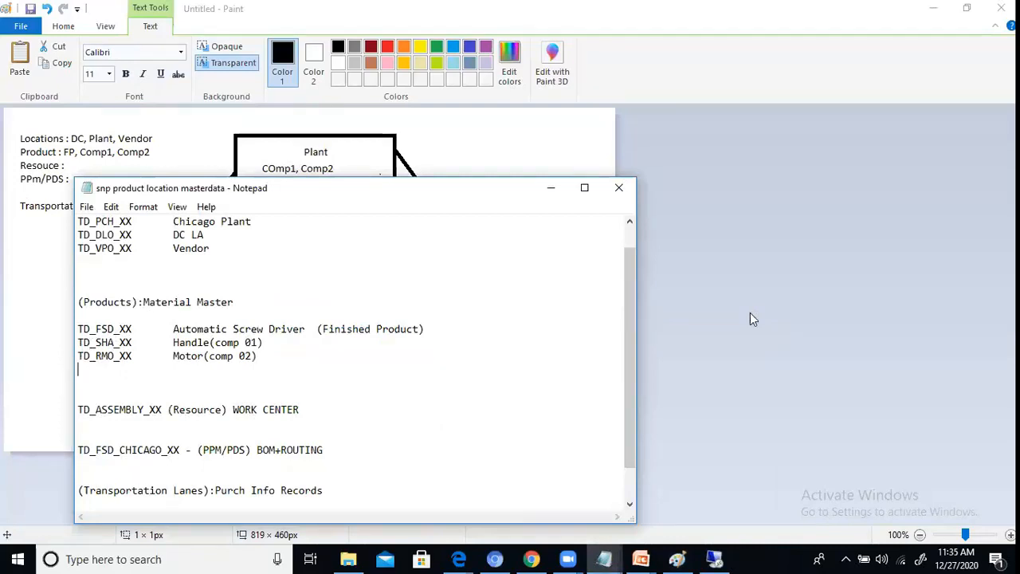
{"action": "left_click", "coordinate": [741, 315]}
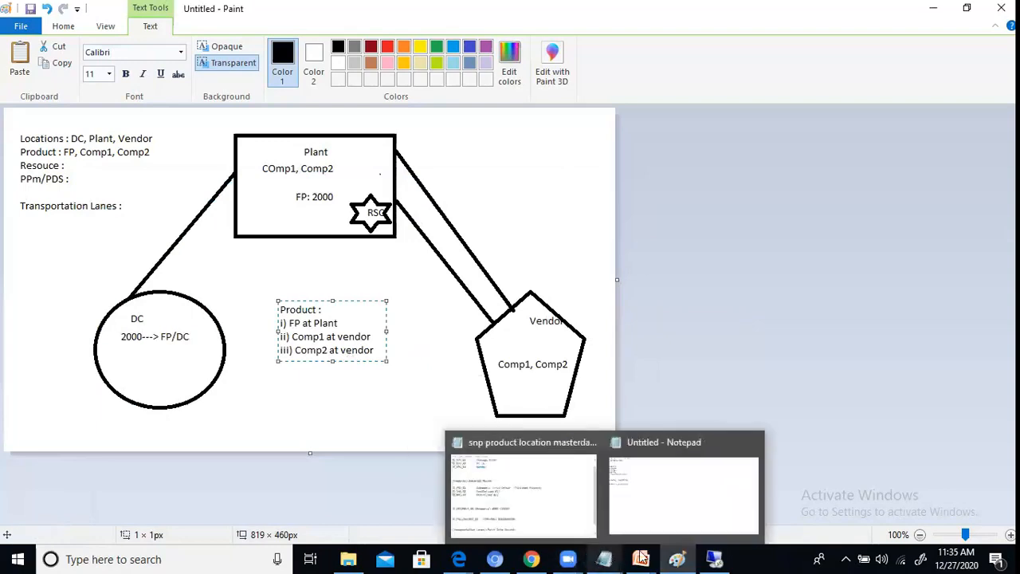
{"action": "left_click", "coordinate": [713, 559]}
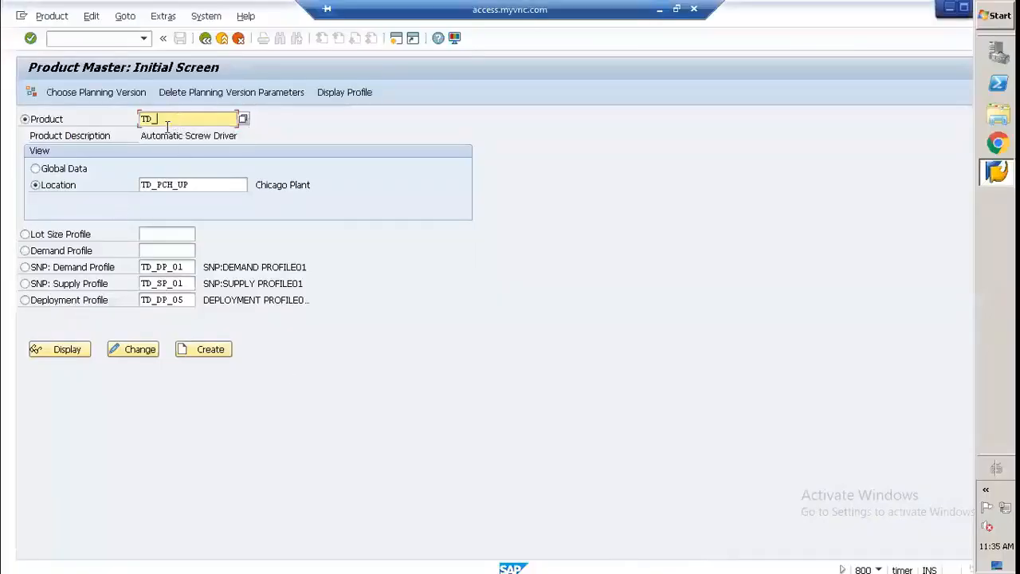
Step: Complete the product name as TD_SHA_UP
{"action": "type", "text": "SHa"}
{"action": "key", "text": "BackSpace"}
{"action": "key", "text": "BackSpace"}
Step: Clear the location and list all locations in the location search with no limit on the number of hits
{"action": "left_click", "coordinate": [197, 191]}
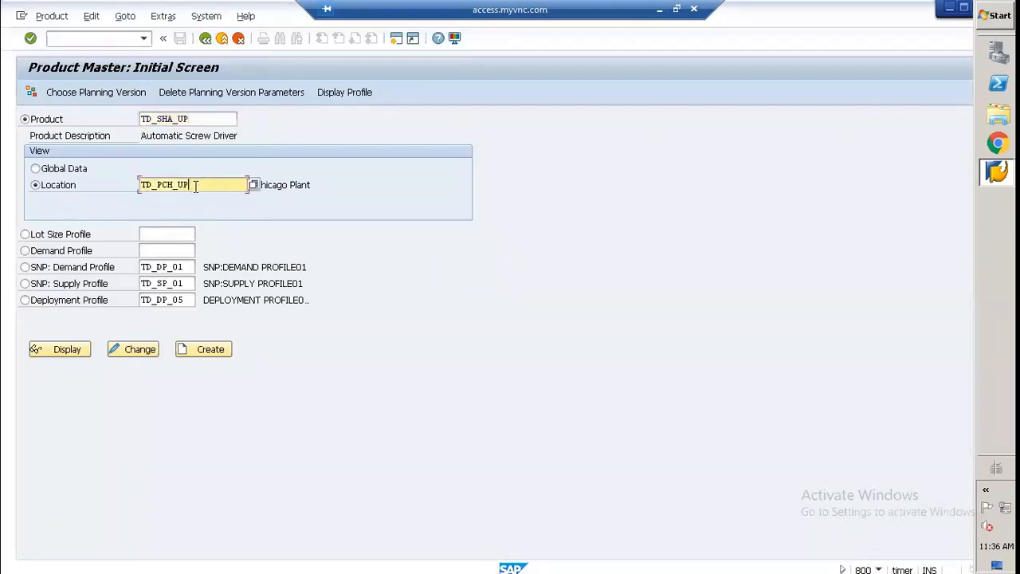
{"action": "key", "text": "BackSpace"}
{"action": "key", "text": "BackSpace"}
{"action": "key", "text": "BackSpace"}
{"action": "key", "text": "BackSpace"}
{"action": "key", "text": "BackSpace"}
{"action": "key", "text": "BackSpace"}
{"action": "key", "text": "BackSpace"}
{"action": "key", "text": "BackSpace"}
{"action": "key", "text": "BackSpace"}
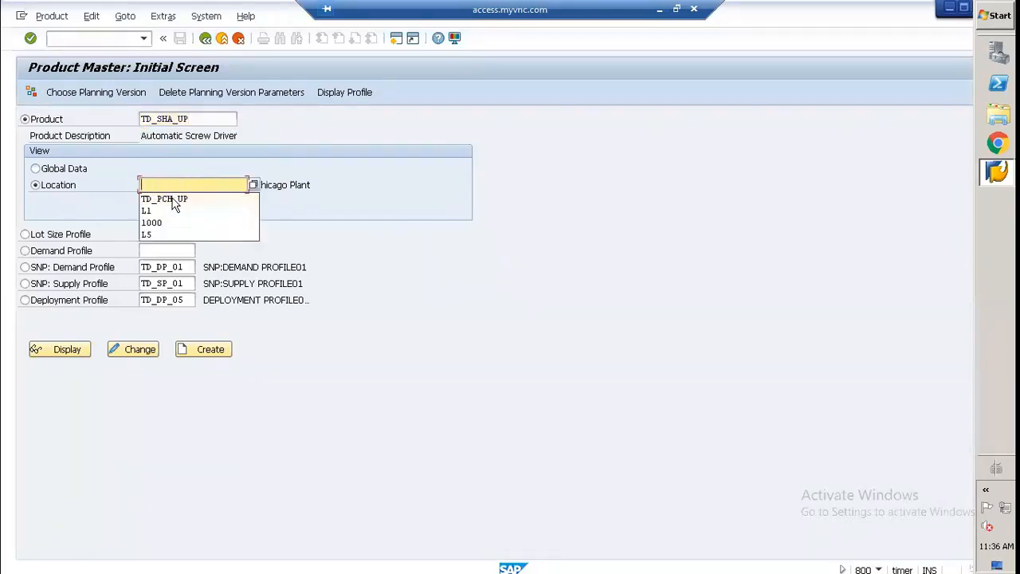
{"action": "left_click", "coordinate": [253, 185]}
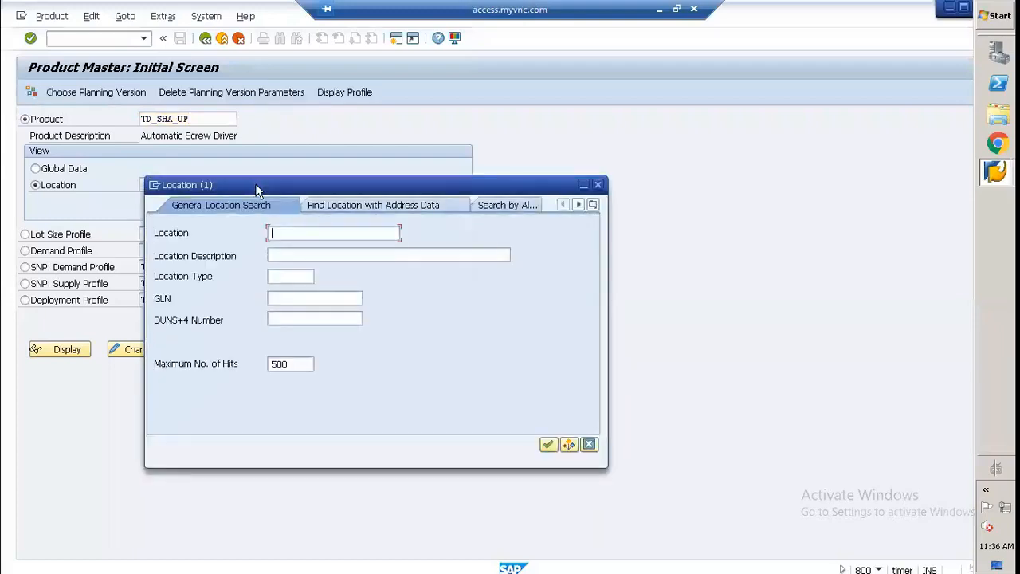
{"action": "left_click", "coordinate": [298, 364]}
{"action": "key", "text": "BackSpace"}
{"action": "key", "text": "BackSpace"}
{"action": "key", "text": "BackSpace"}
{"action": "left_click", "coordinate": [548, 444]}
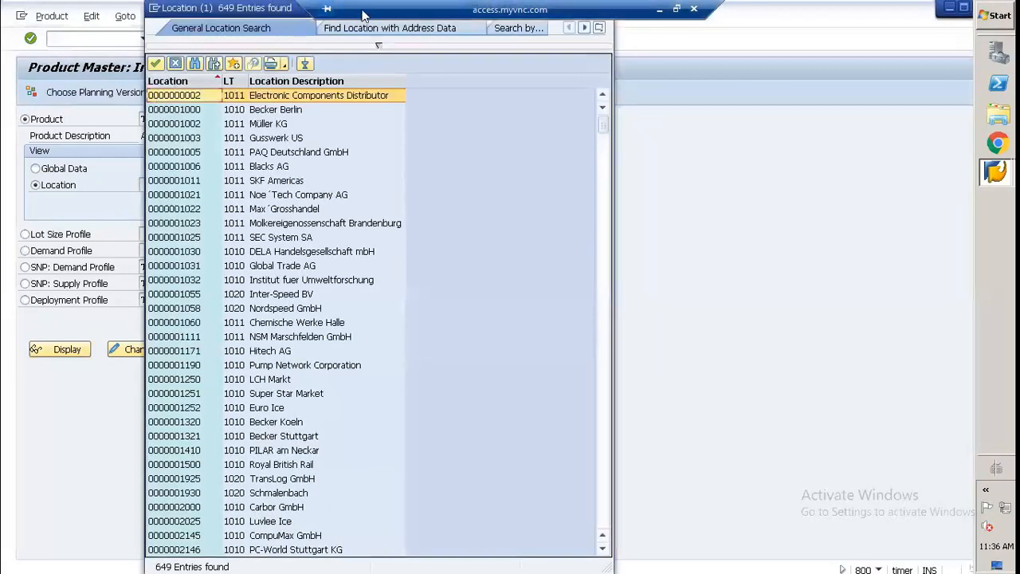
{"action": "left_click", "coordinate": [676, 8]}
{"action": "scroll", "coordinate": [780, 234], "scroll_direction": "down", "scroll_amount": 1}
{"action": "scroll", "coordinate": [781, 231], "scroll_direction": "down", "scroll_amount": 20}
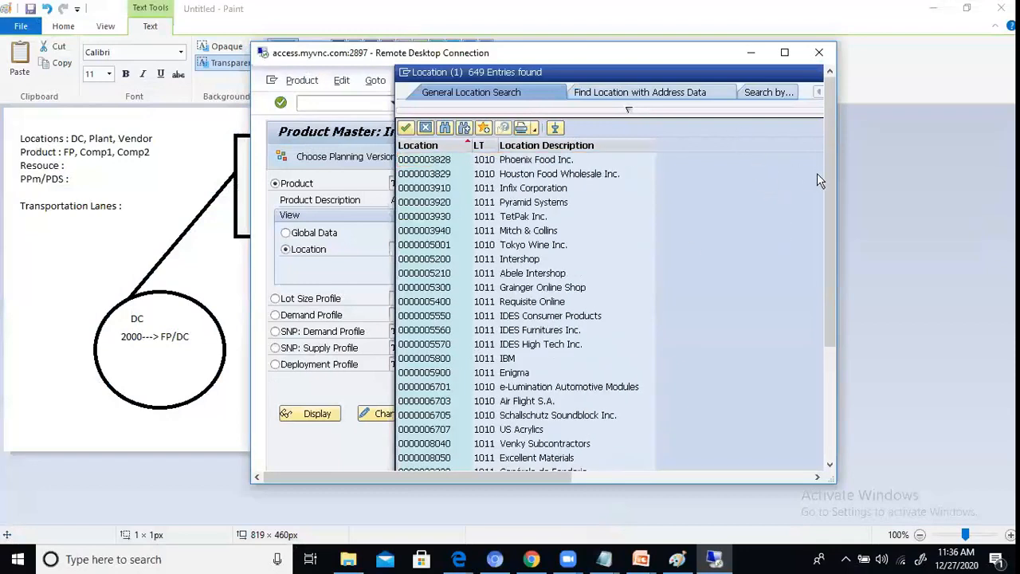
{"action": "left_click_drag", "start_coordinate": [829, 156], "coordinate": [831, 379]}
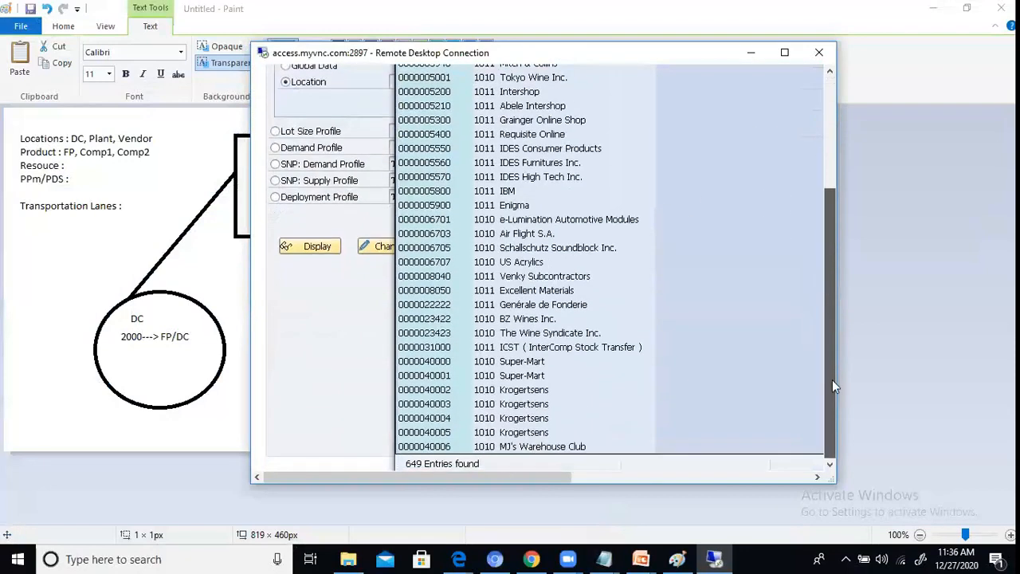
{"action": "left_click", "coordinate": [818, 52]}
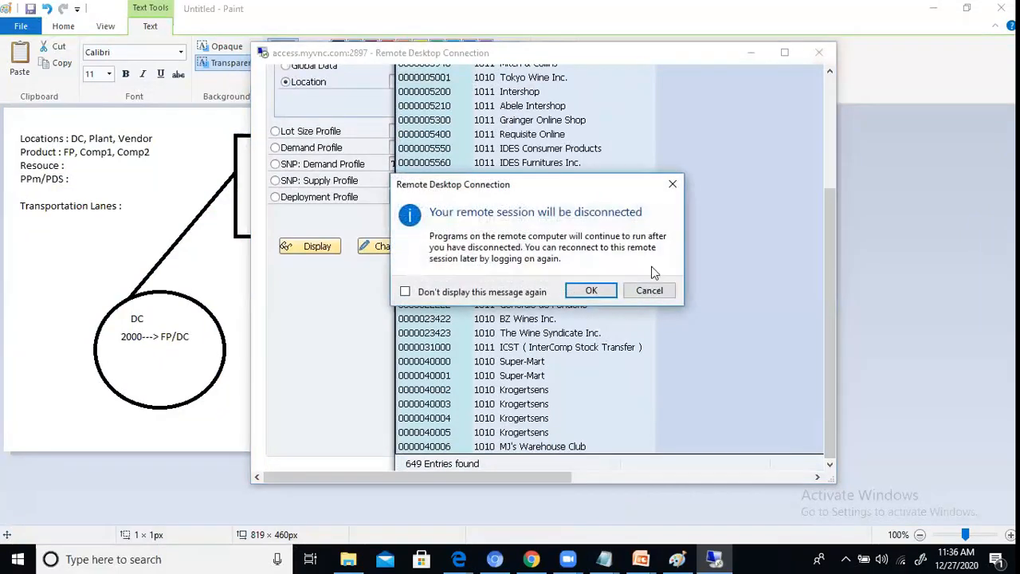
{"action": "left_click", "coordinate": [674, 184]}
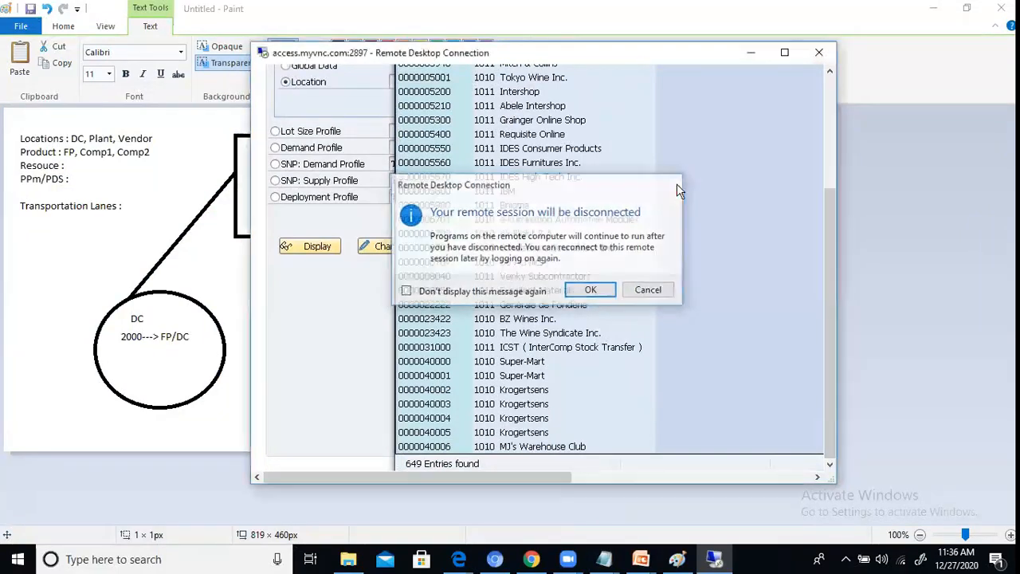
{"action": "left_click", "coordinate": [784, 52]}
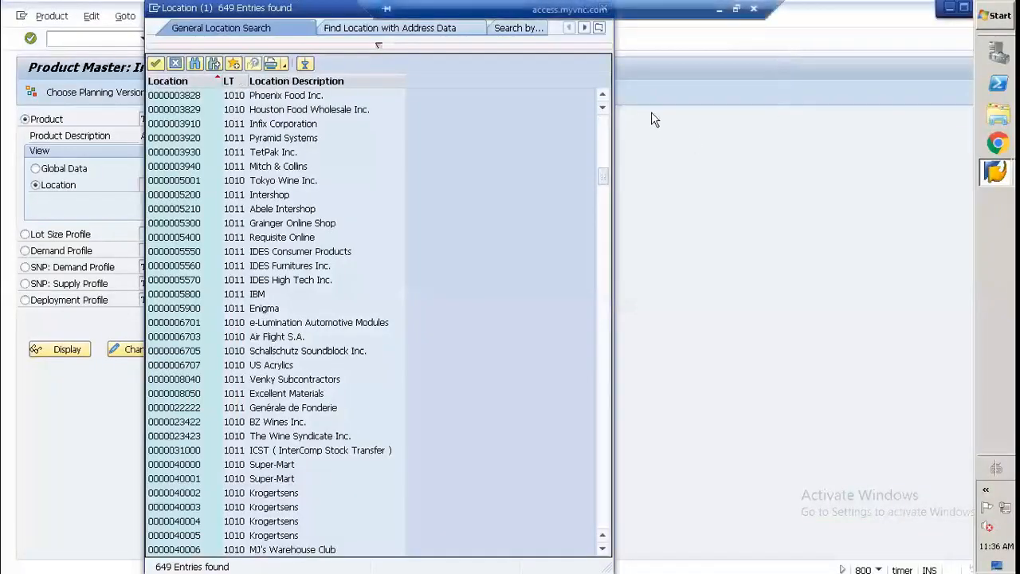
Step: Find the vendor location TD_VPO_UP in the location list and enter it as the product's location
{"action": "scroll", "coordinate": [641, 98], "scroll_direction": "up", "scroll_amount": 2}
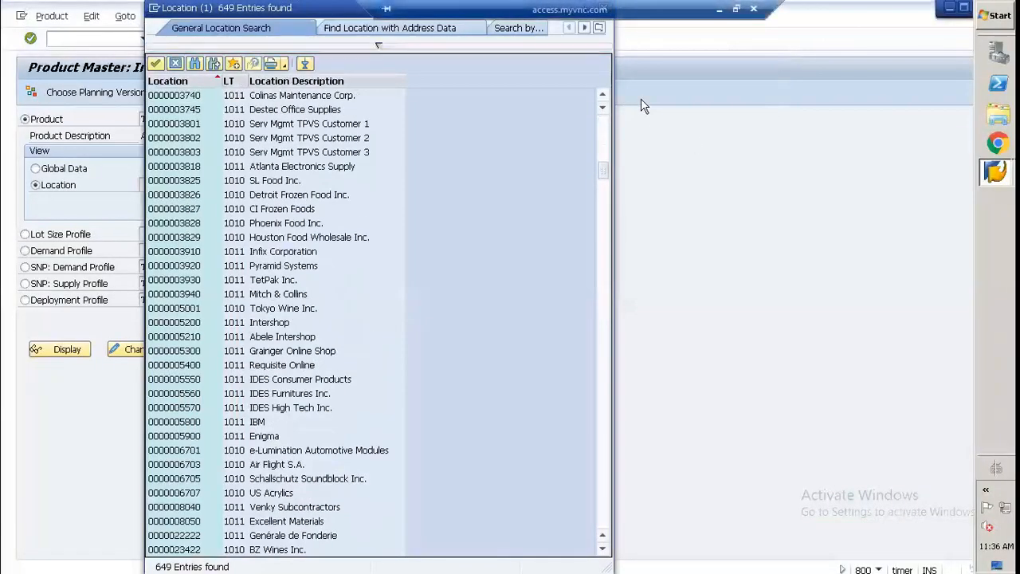
{"action": "left_click_drag", "start_coordinate": [604, 172], "coordinate": [604, 449]}
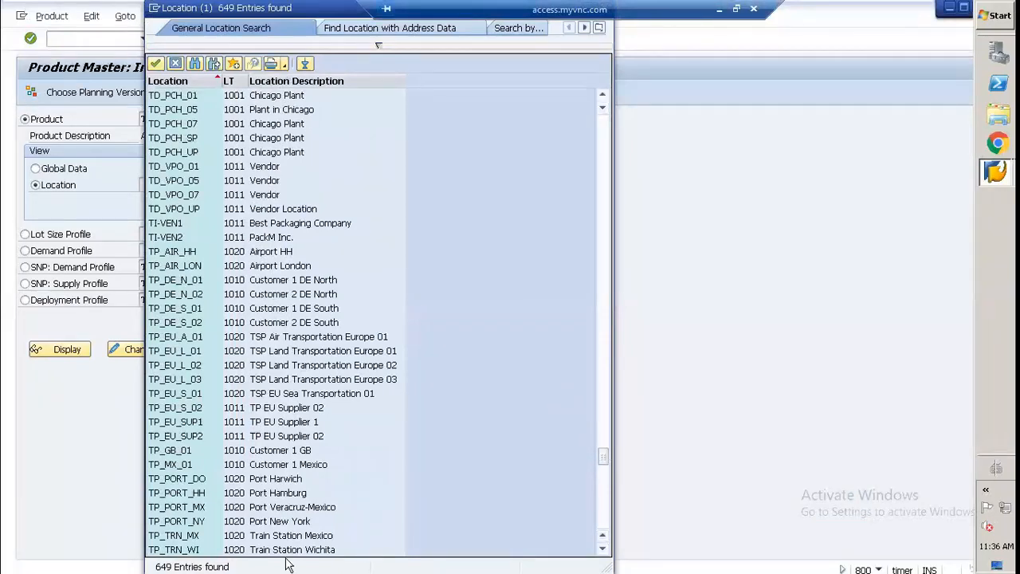
{"action": "scroll", "coordinate": [200, 430], "scroll_direction": "up", "scroll_amount": 3}
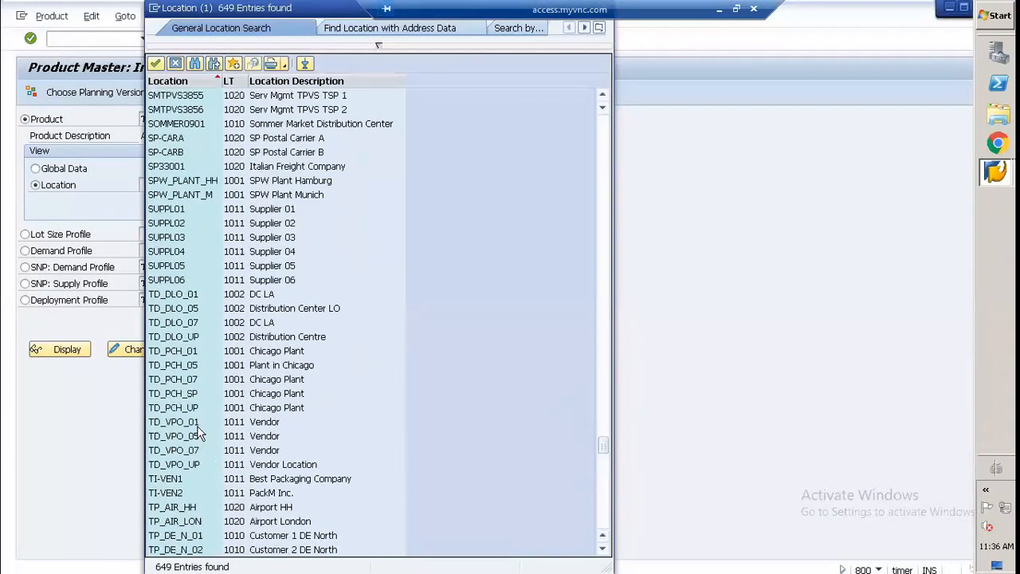
{"action": "scroll", "coordinate": [191, 411], "scroll_direction": "down", "scroll_amount": 1}
{"action": "left_click", "coordinate": [170, 356]}
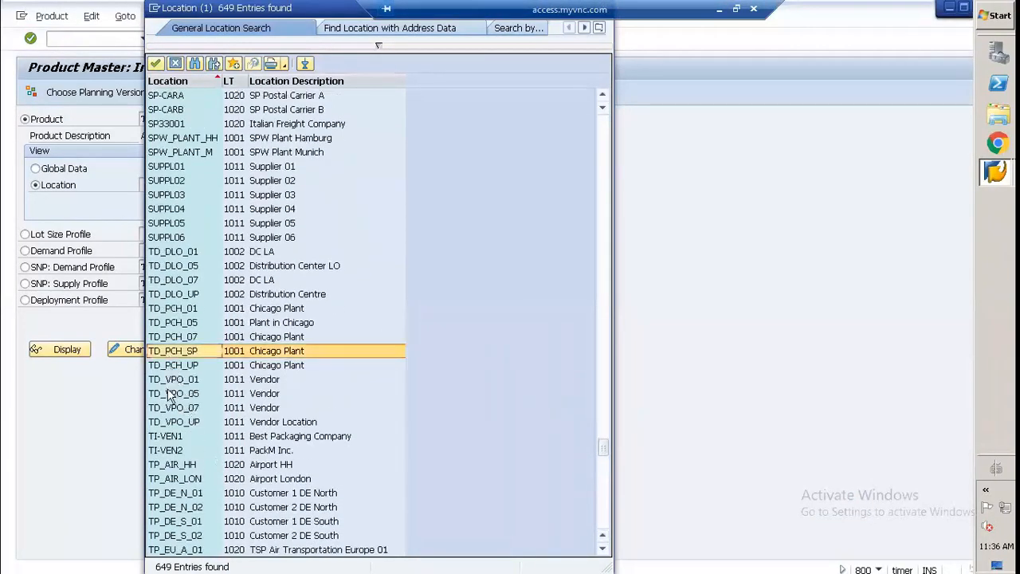
{"action": "left_click", "coordinate": [171, 380]}
{"action": "left_click", "coordinate": [170, 423]}
{"action": "double_click", "coordinate": [170, 423]}
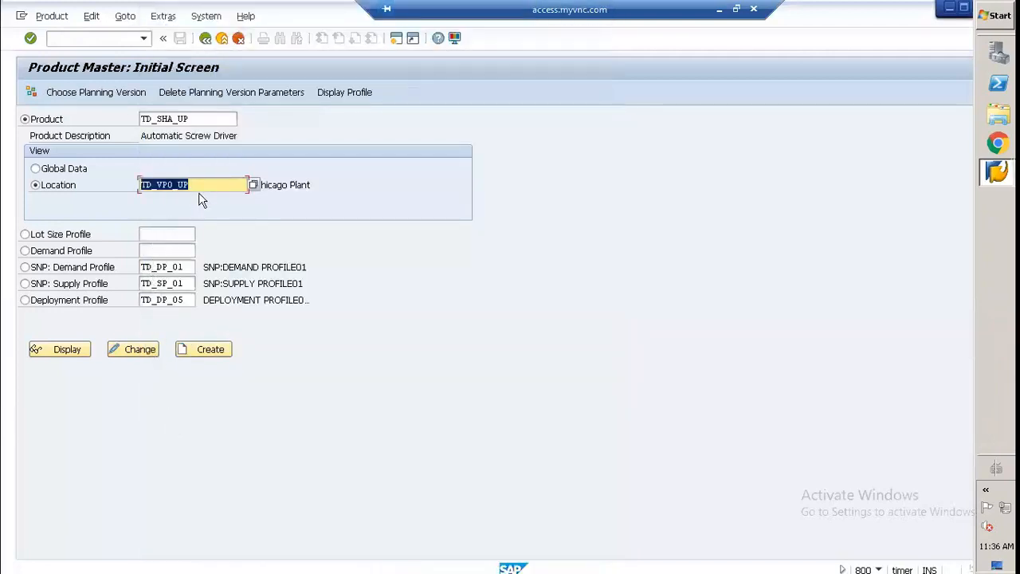
Step: Start creating TD_SHA_UP at TD_VPO_UP, consult the component names in the Notepad master data file, and return to SAP
{"action": "left_click", "coordinate": [208, 350]}
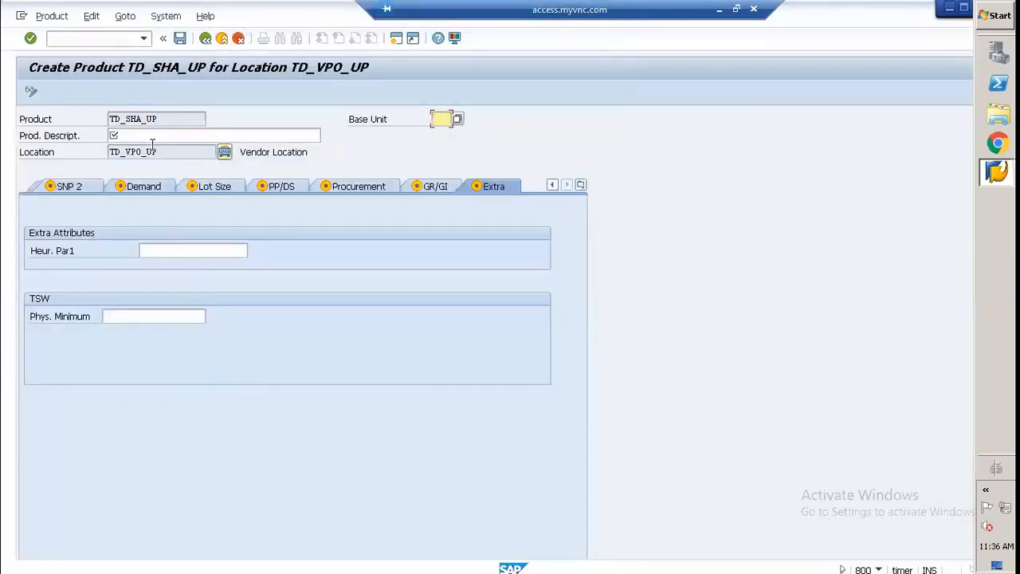
{"action": "left_click", "coordinate": [156, 137]}
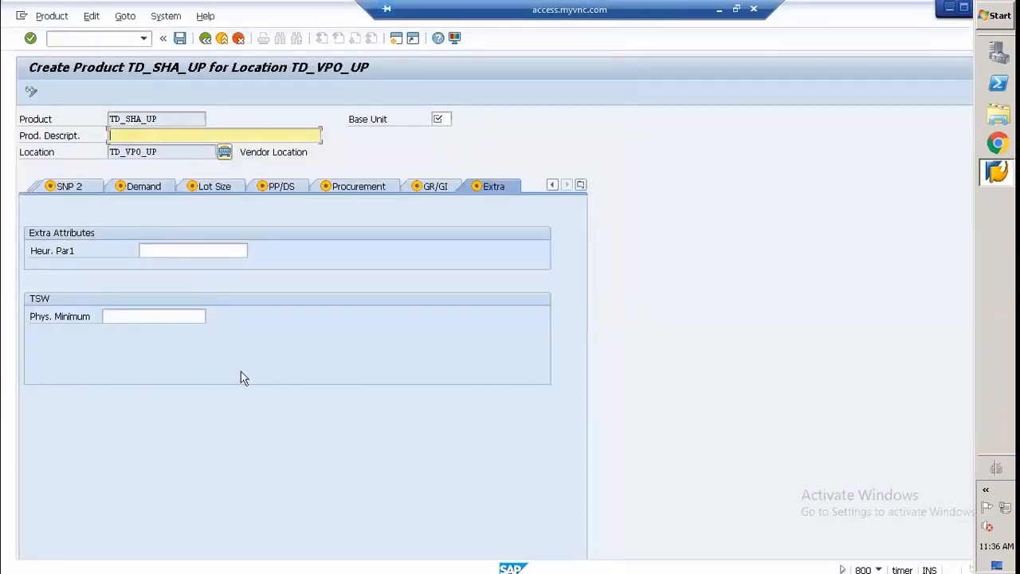
{"action": "left_click", "coordinate": [719, 9]}
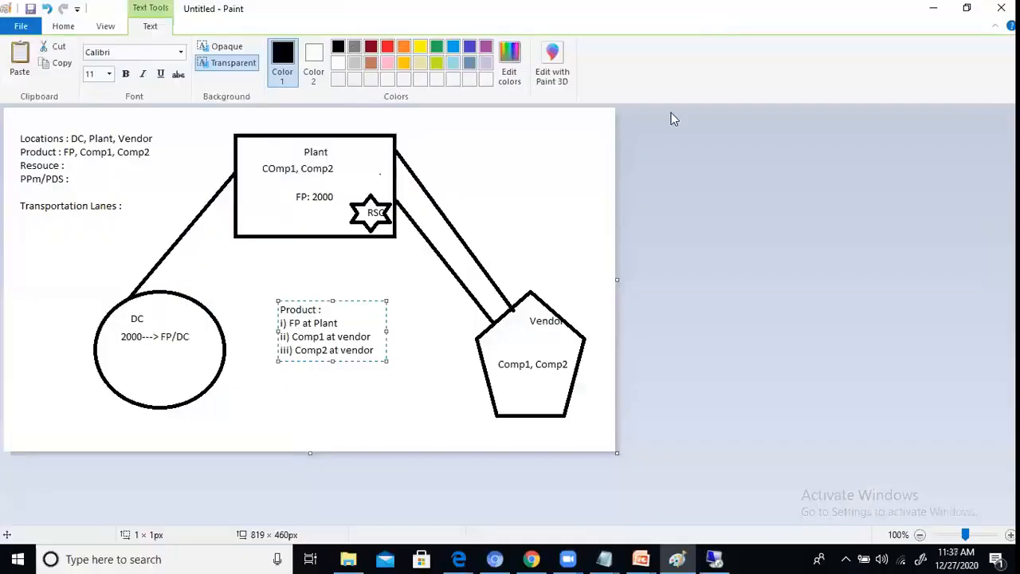
{"action": "mouse_move", "coordinate": [605, 558]}
{"action": "left_click", "coordinate": [526, 491]}
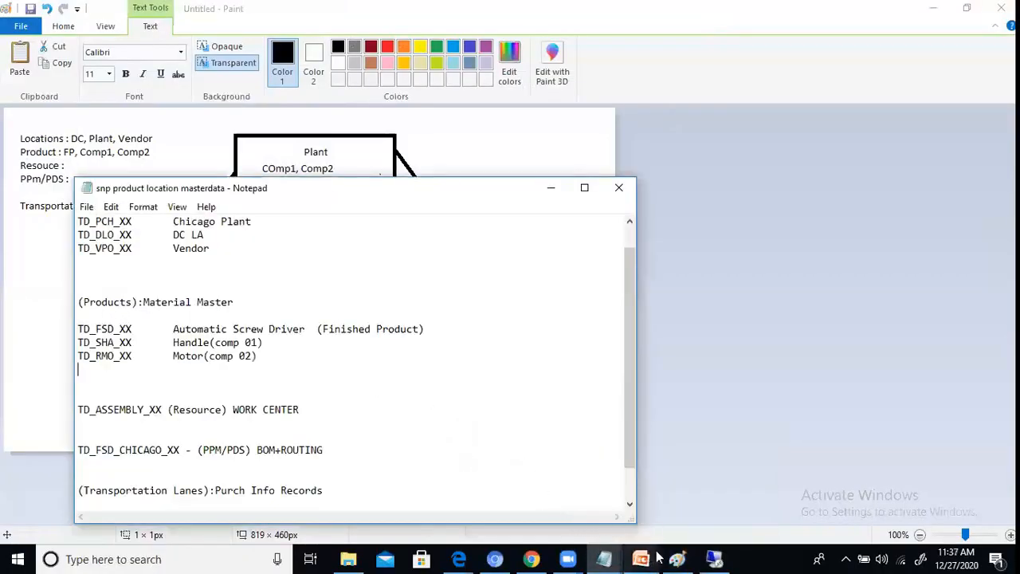
{"action": "left_click", "coordinate": [714, 559]}
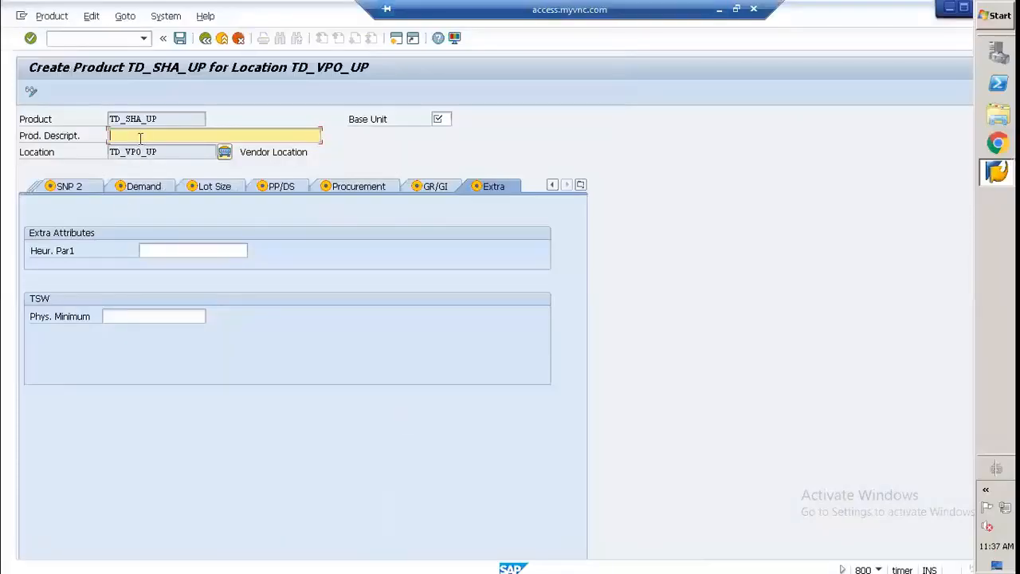
Step: Describe the product as COMP1-Handle and set its base unit to PC
{"action": "type", "text": "COMP1- Handle"}
{"action": "left_click", "coordinate": [442, 118]}
{"action": "type", "text": "pC"}
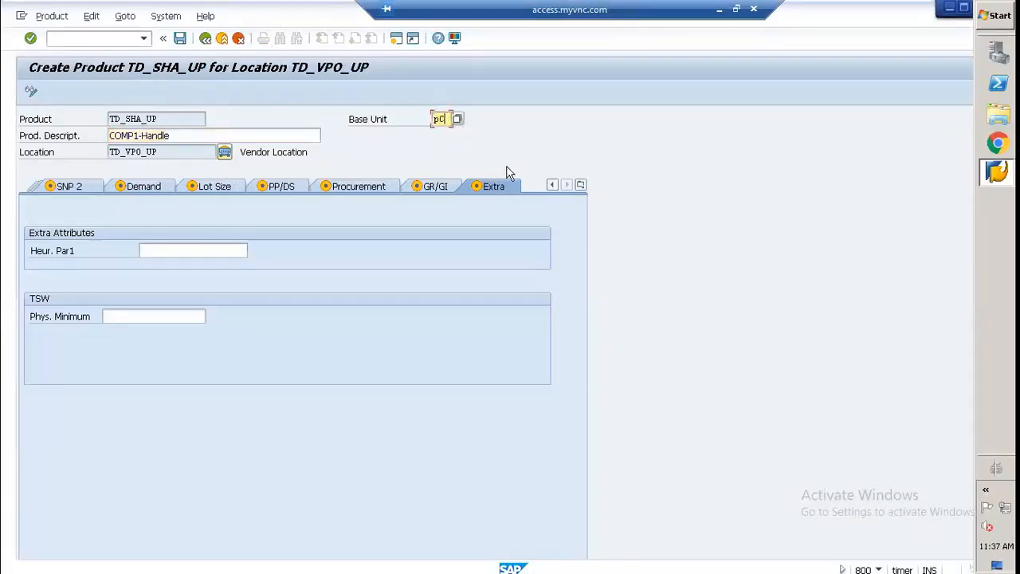
Step: Set the production planner and the SNP planner to TWO in the product's administration data
{"action": "left_click", "coordinate": [581, 186]}
{"action": "left_click", "coordinate": [588, 206]}
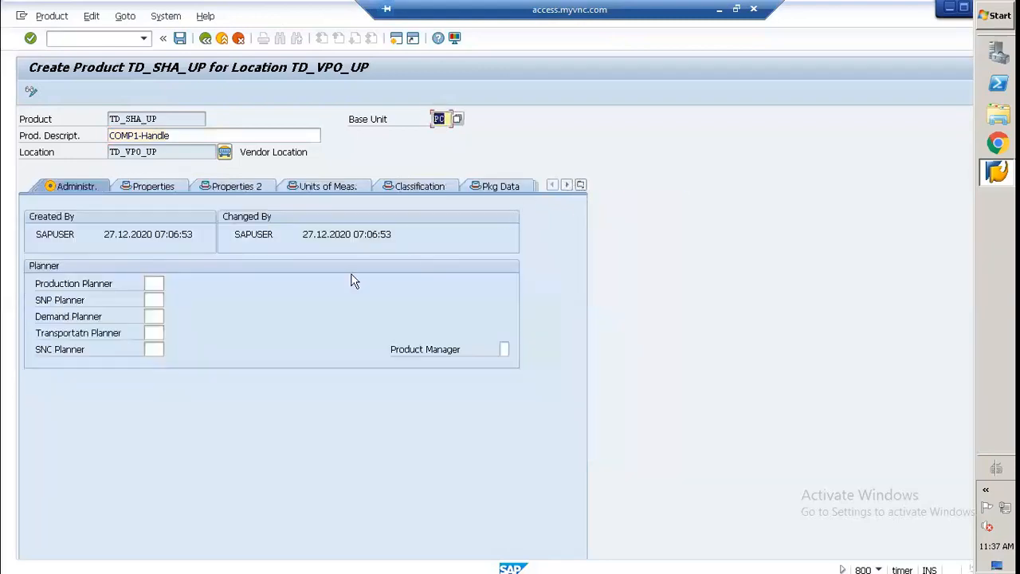
{"action": "left_click", "coordinate": [153, 284]}
{"action": "left_click", "coordinate": [154, 285]}
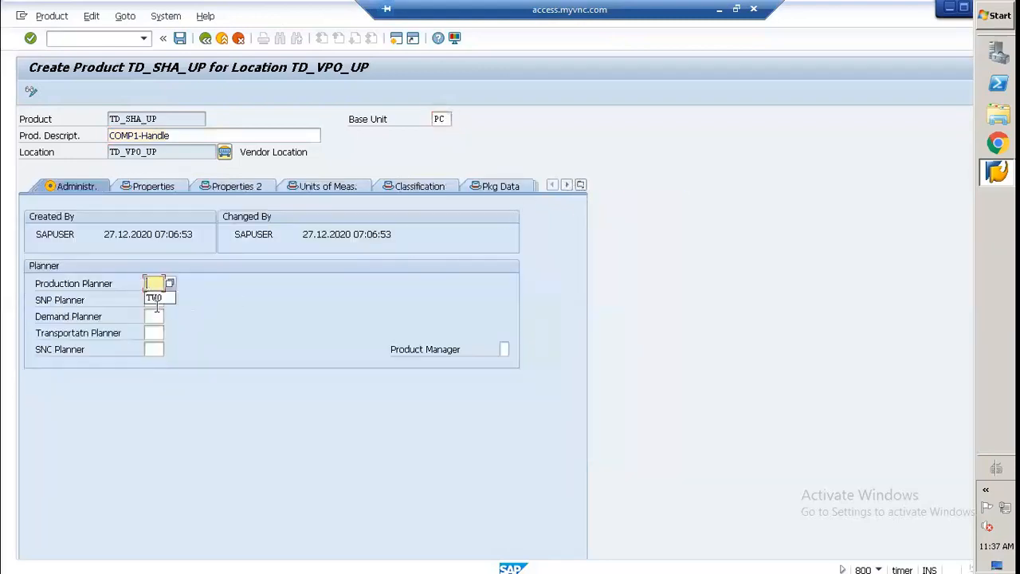
{"action": "left_click", "coordinate": [160, 300]}
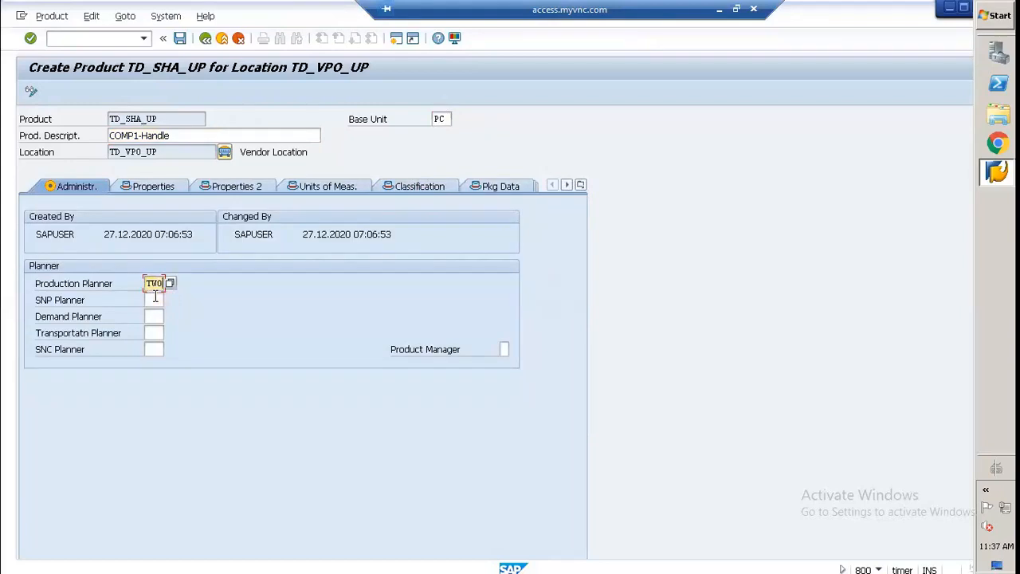
{"action": "left_click", "coordinate": [154, 299]}
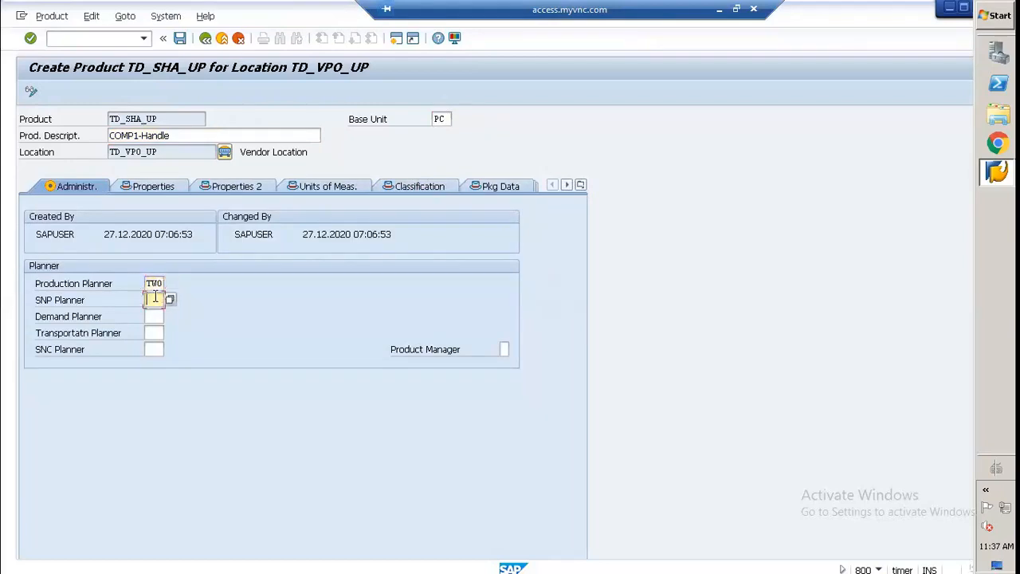
{"action": "left_click", "coordinate": [154, 298]}
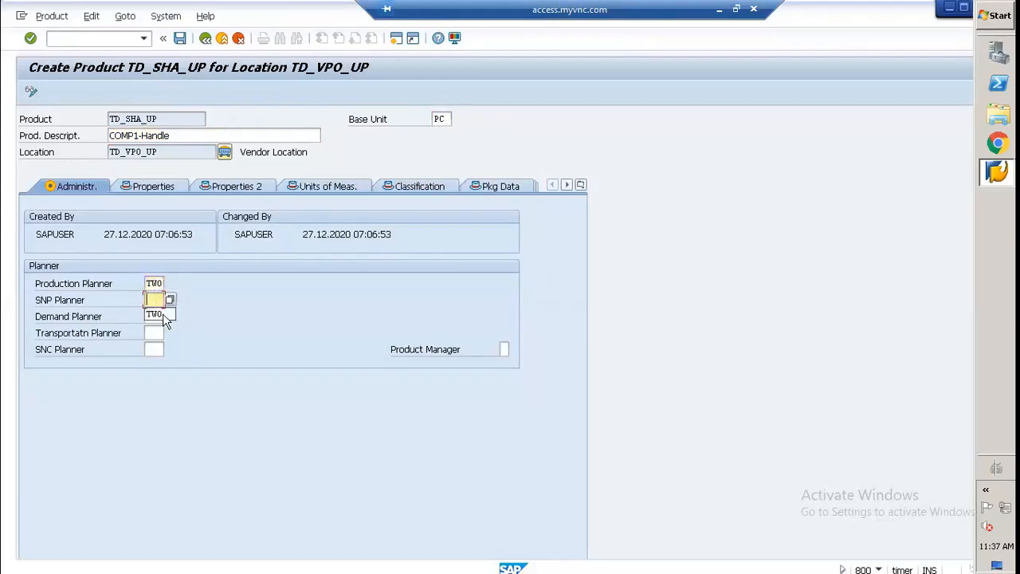
{"action": "left_click", "coordinate": [159, 314]}
Step: Set the demand, transportation and SNC planners to TWO
{"action": "left_click", "coordinate": [154, 316]}
{"action": "left_click", "coordinate": [154, 317]}
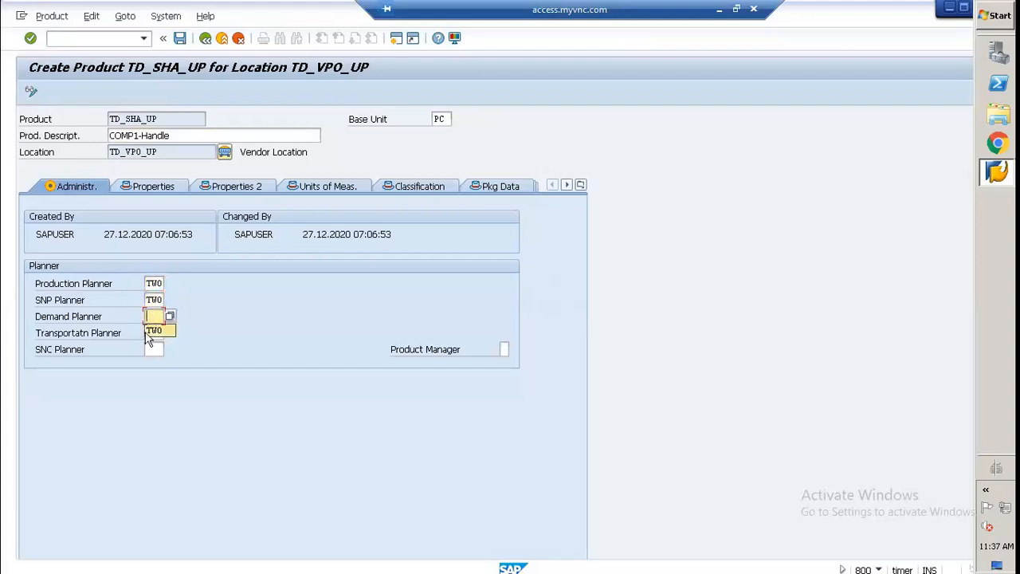
{"action": "left_click", "coordinate": [156, 329]}
{"action": "left_click", "coordinate": [154, 333]}
{"action": "left_click", "coordinate": [154, 333]}
{"action": "left_click", "coordinate": [160, 349]}
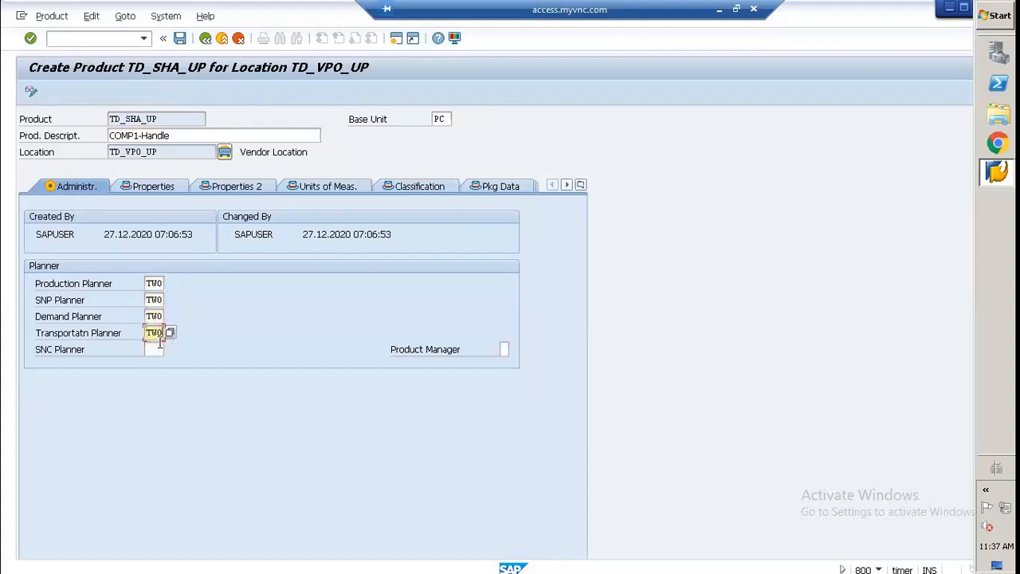
{"action": "left_click", "coordinate": [154, 349]}
{"action": "left_click", "coordinate": [159, 363]}
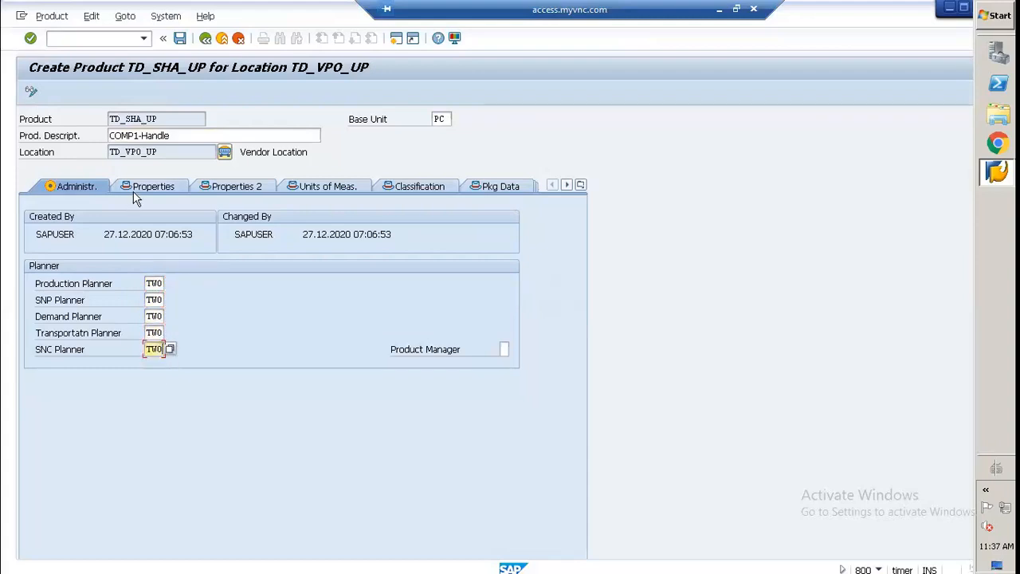
Step: Look through the product's data views from Properties through units of measure, classification, packaging, storage and ATP to SNP 1
{"action": "left_click", "coordinate": [135, 191]}
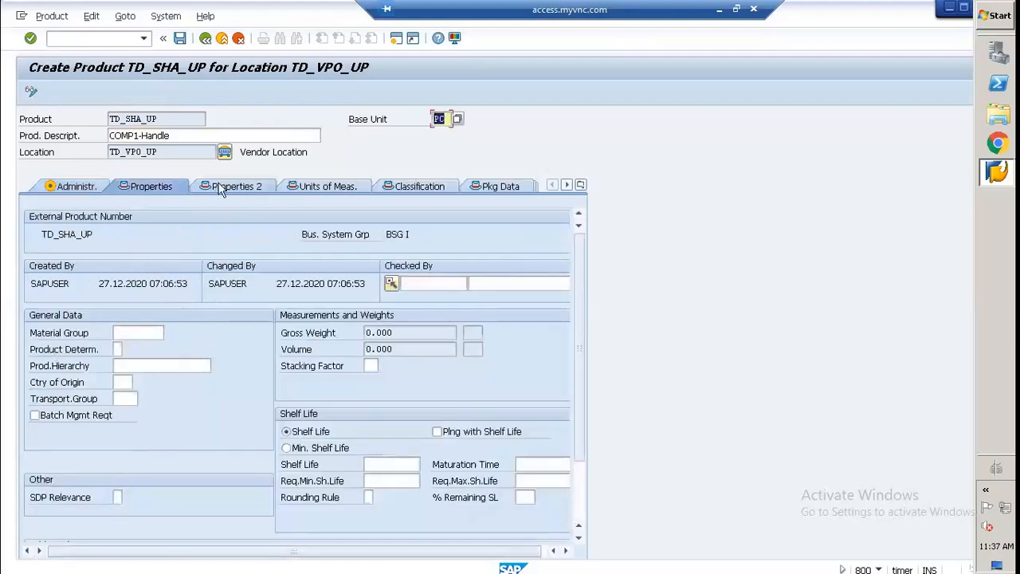
{"action": "left_click", "coordinate": [257, 189]}
{"action": "left_click", "coordinate": [296, 191]}
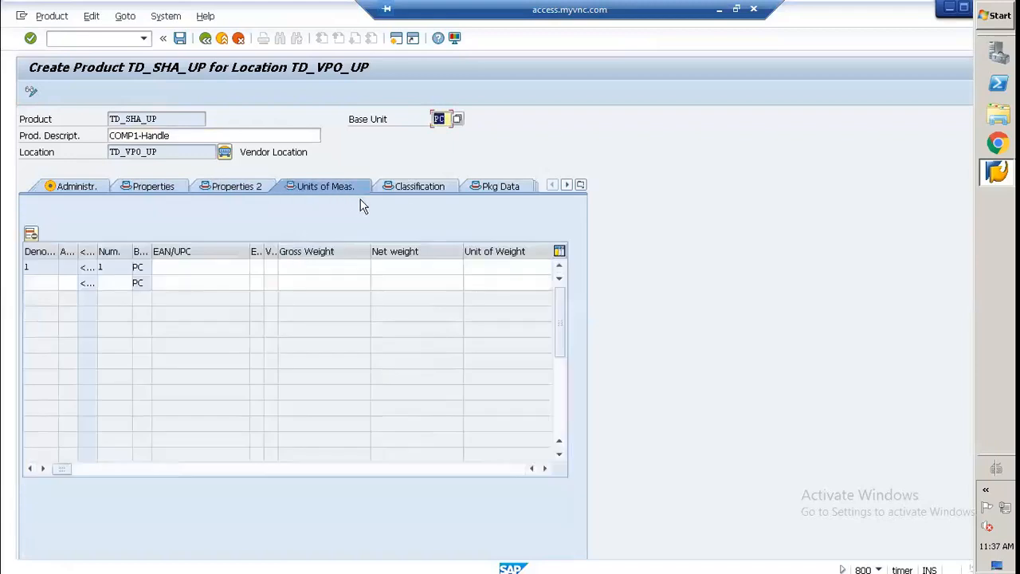
{"action": "left_click", "coordinate": [438, 191]}
{"action": "left_click", "coordinate": [487, 191]}
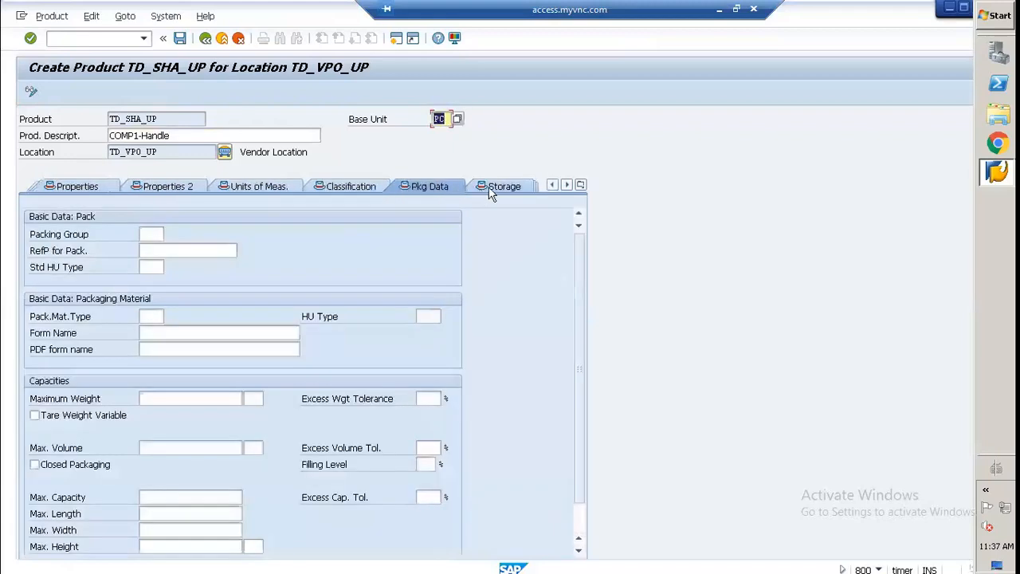
{"action": "left_click", "coordinate": [507, 189]}
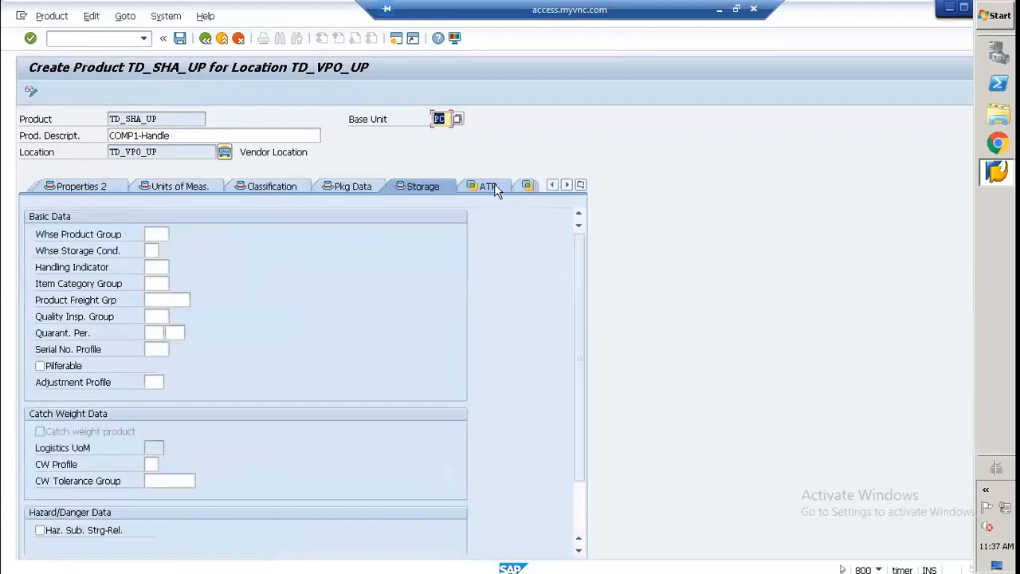
{"action": "left_click", "coordinate": [494, 186]}
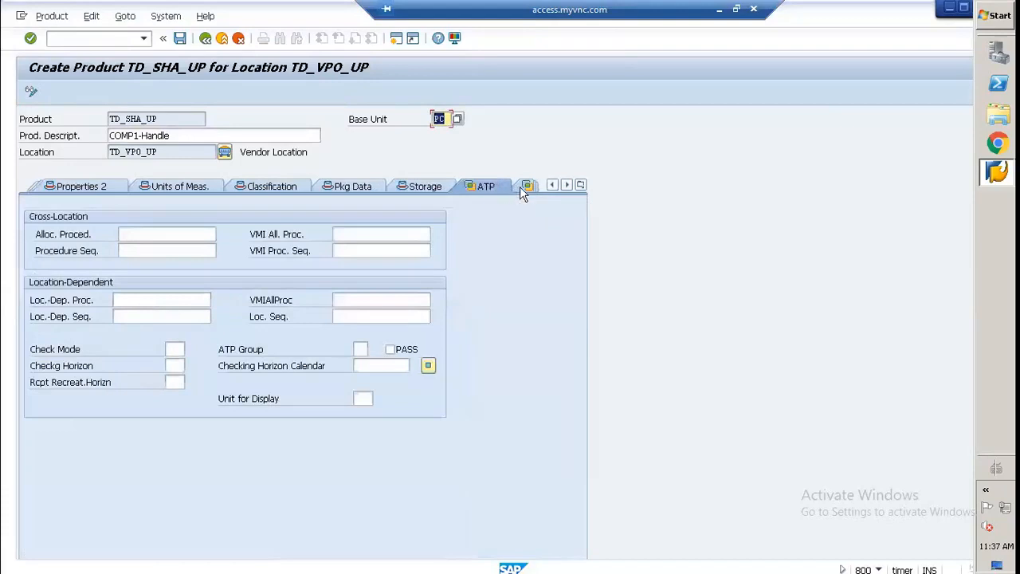
{"action": "left_click", "coordinate": [520, 186]}
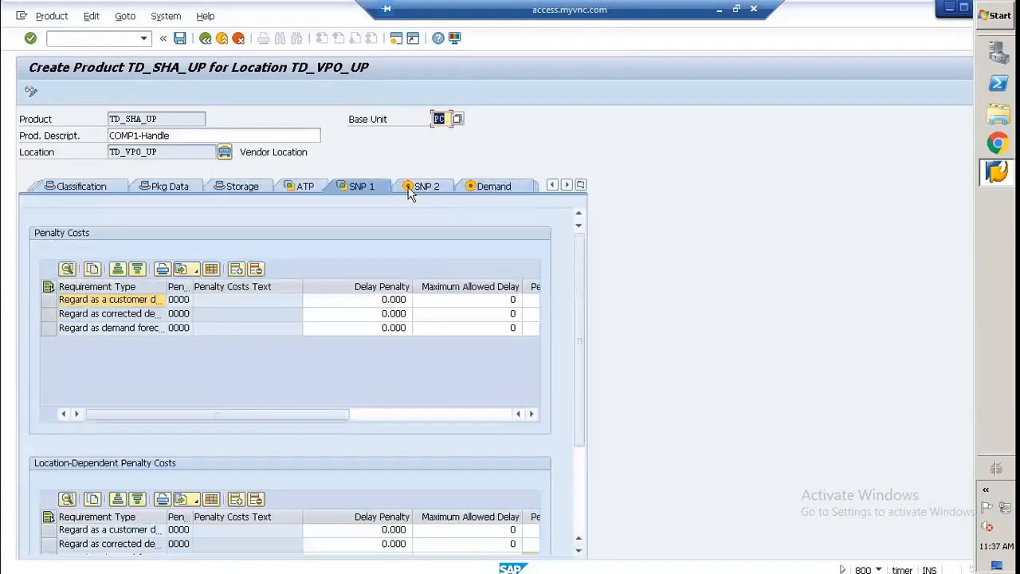
Step: Set the location-dependent customer demand penalties to delay penalty 10, maximum allowed delay 5 and non-delivery penalty 100
{"action": "left_click_drag", "start_coordinate": [580, 284], "coordinate": [592, 421]}
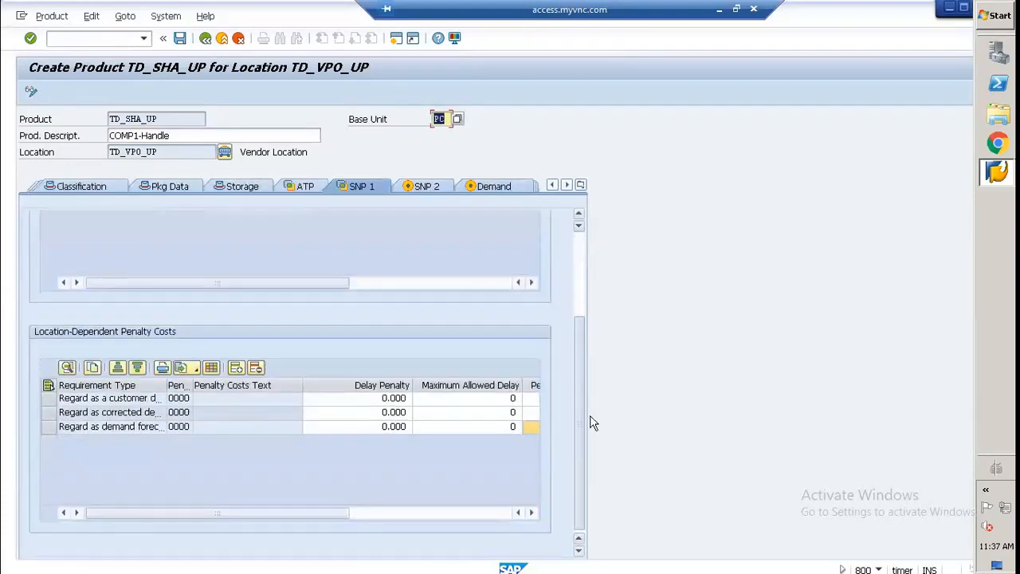
{"action": "left_click", "coordinate": [372, 398]}
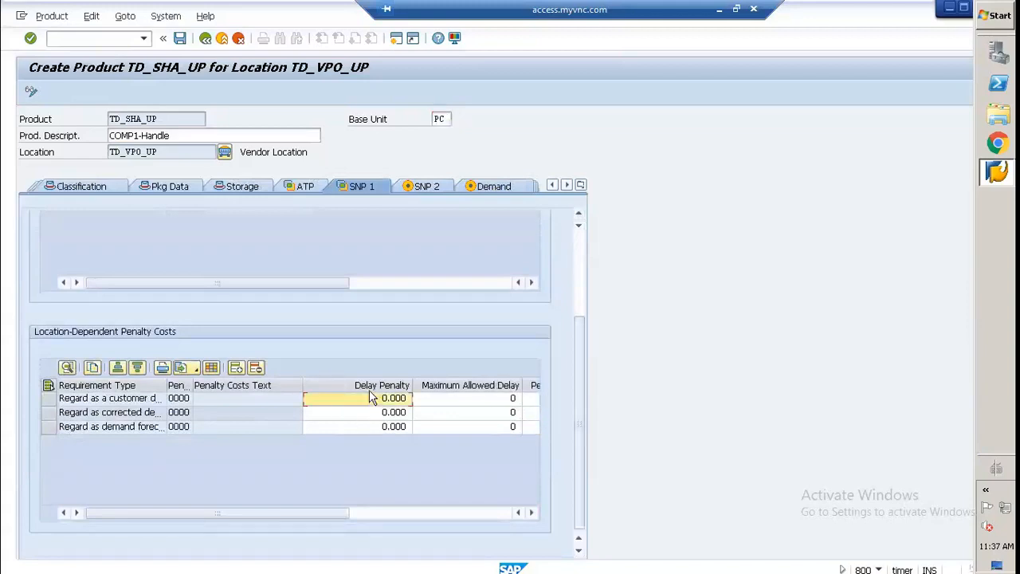
{"action": "type", "text": "10"}
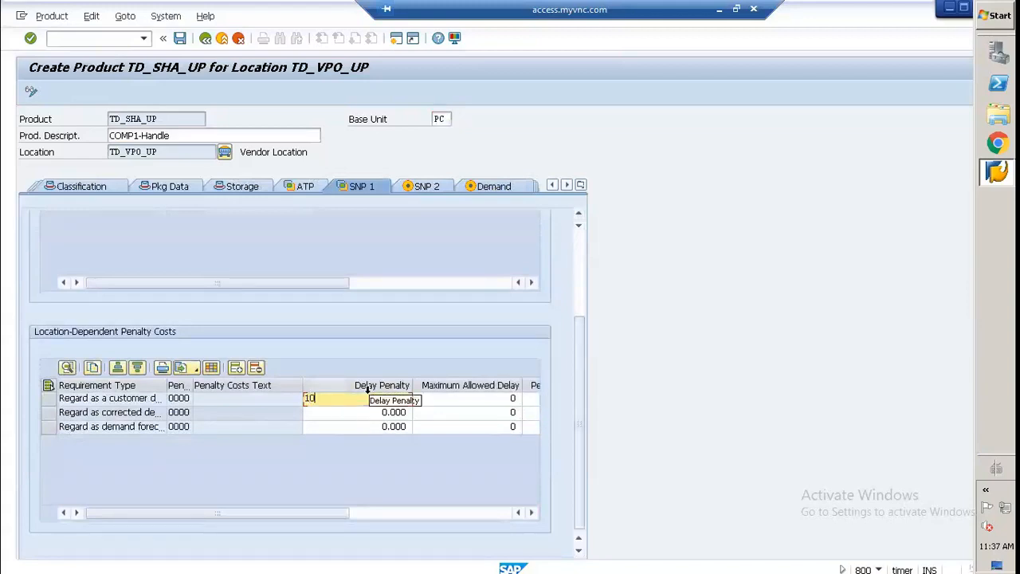
{"action": "left_click", "coordinate": [431, 403]}
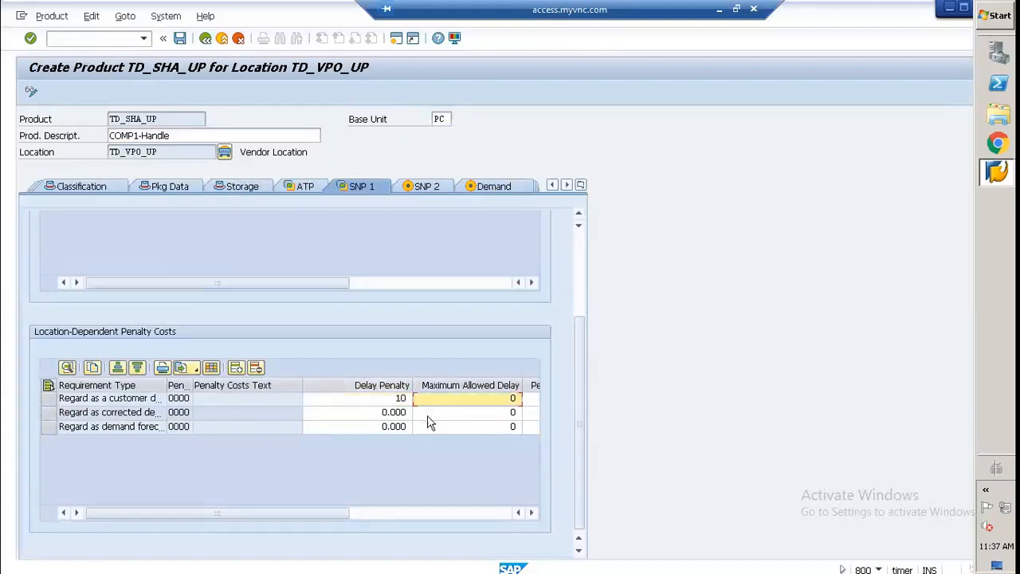
{"action": "type", "text": "5"}
{"action": "left_click", "coordinate": [533, 399]}
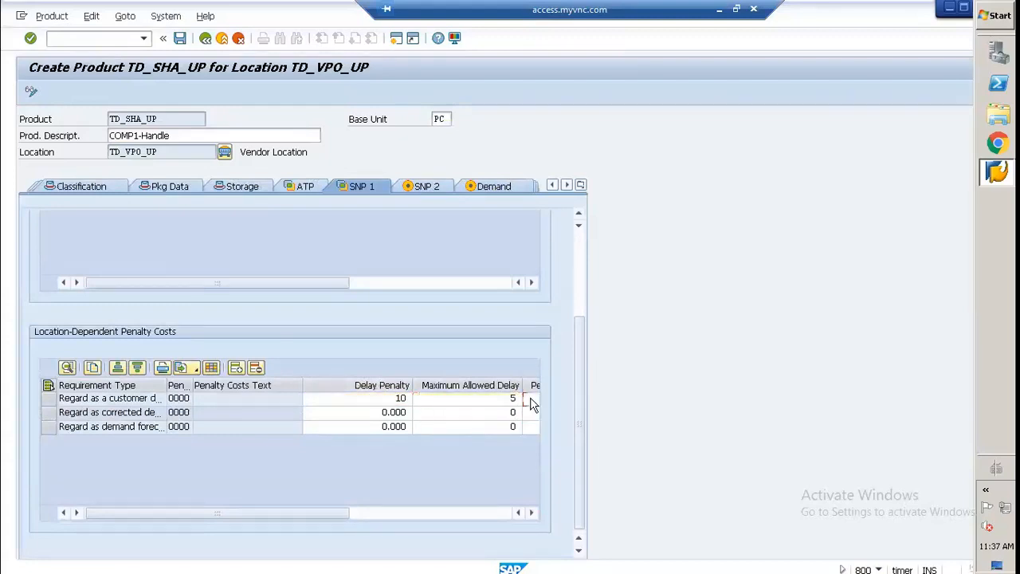
{"action": "left_click", "coordinate": [532, 512]}
{"action": "type", "text": "1"}
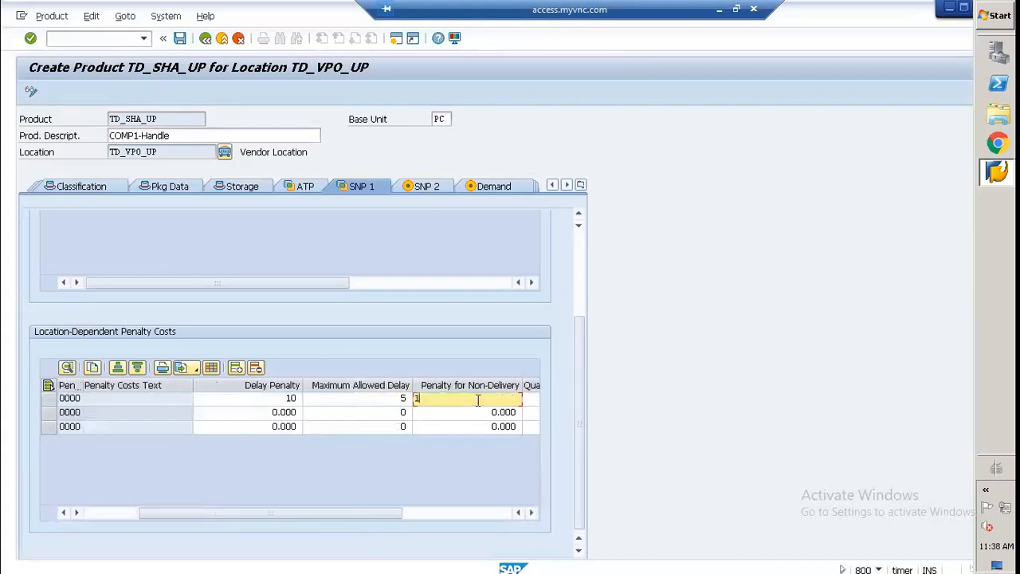
{"action": "type", "text": "00"}
Step: Set the location-dependent corrected demand forecast row to delay penalty 10, maximum allowed delay 5 and non-delivery penalty 100
{"action": "left_click", "coordinate": [301, 412]}
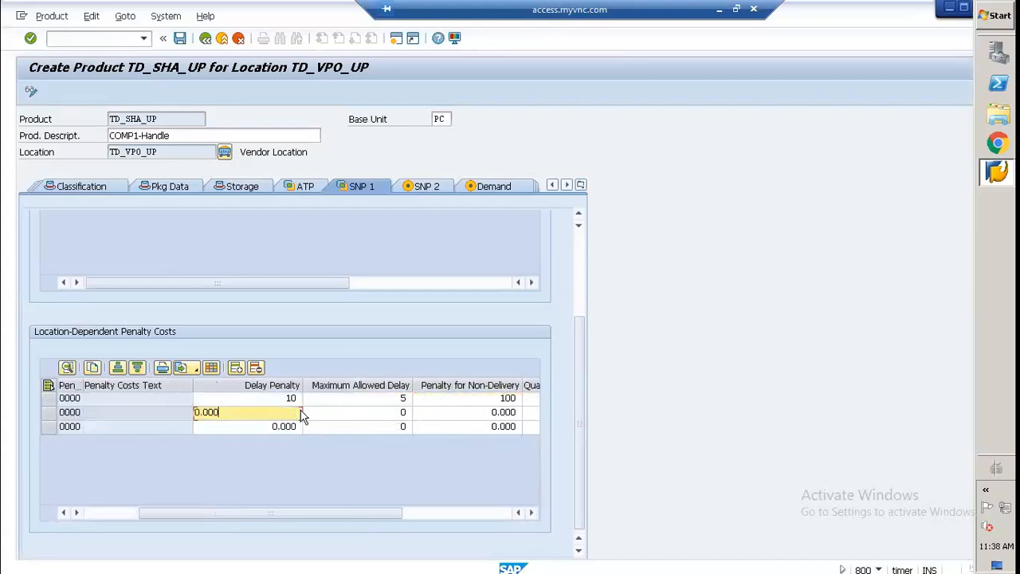
{"action": "type", "text": "10"}
{"action": "key", "text": "Tab"}
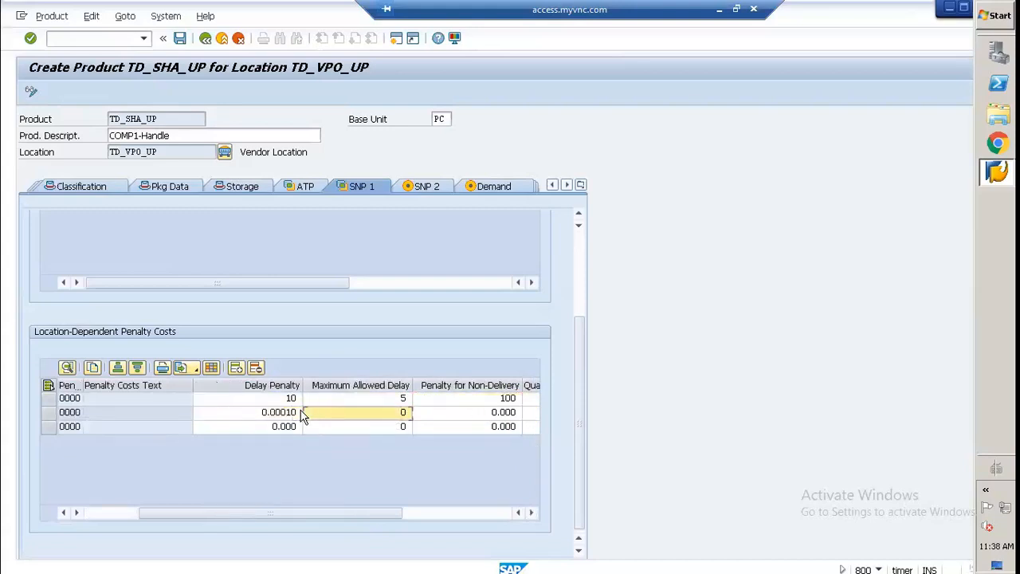
{"action": "type", "text": "51"}
{"action": "left_click", "coordinate": [246, 412]}
{"action": "type", "text": "1"}
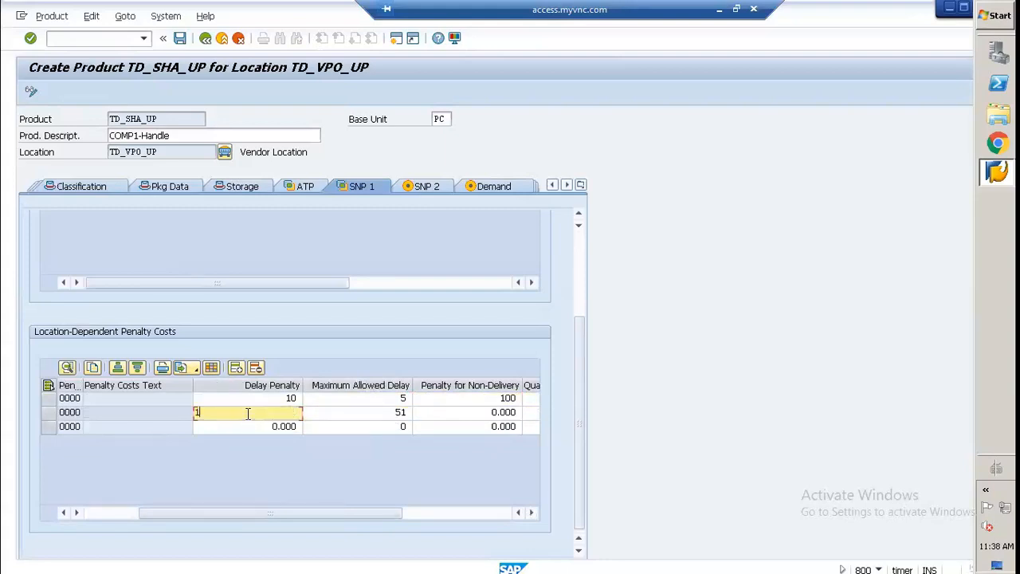
{"action": "type", "text": "0"}
{"action": "key", "text": "Tab"}
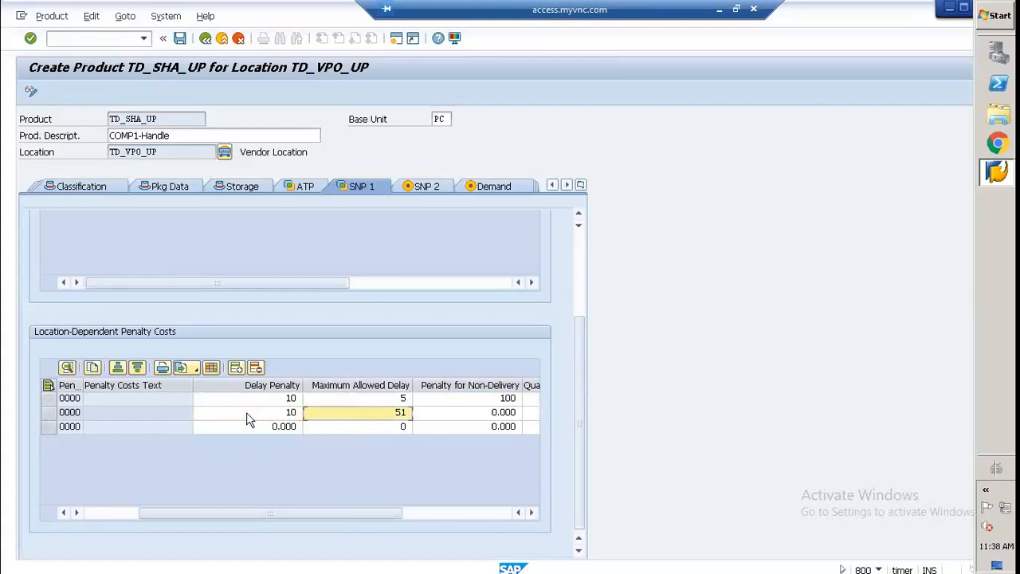
{"action": "key", "text": "BackSpace"}
{"action": "type", "text": "5"}
{"action": "key", "text": "Tab"}
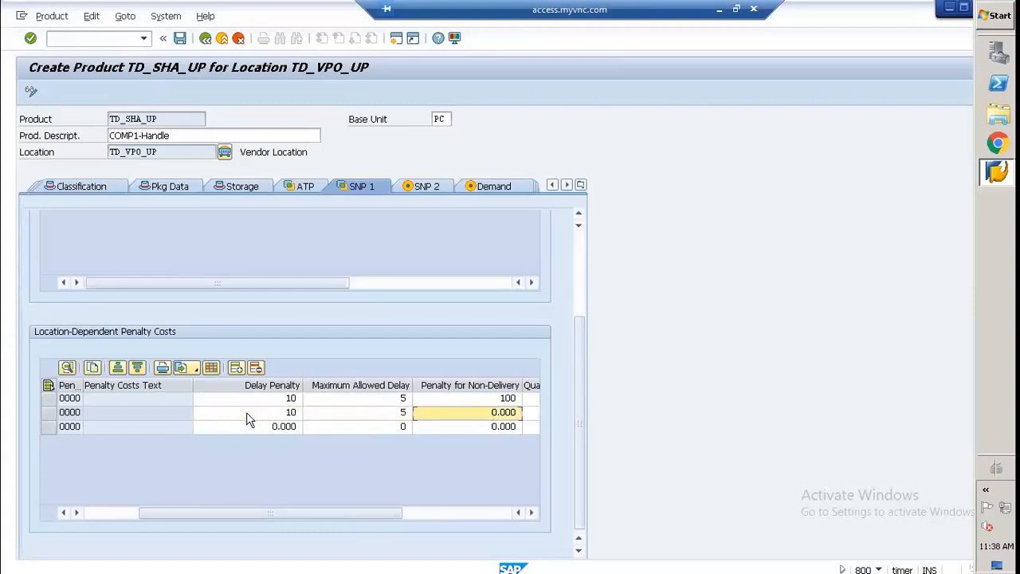
{"action": "type", "text": "100"}
Step: Fill the location-dependent demand forecast row with delay penalty 10, maximum allowed delay 5 and non-delivery penalty 100
{"action": "key", "text": "Tab"}
{"action": "key", "text": "Tab"}
{"action": "key", "text": "Tab"}
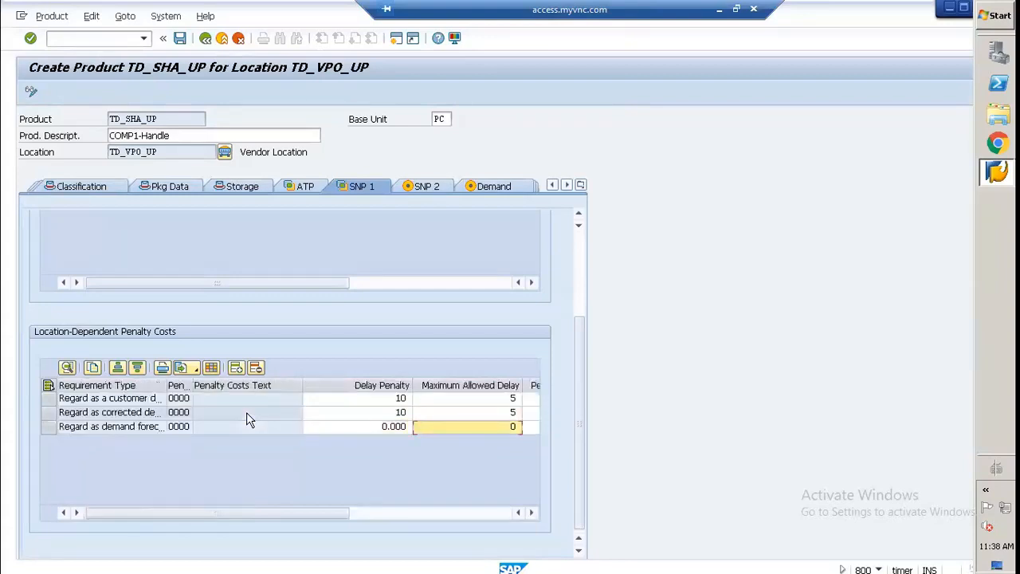
{"action": "key", "text": "shift+Tab"}
{"action": "key", "text": "BackSpace"}
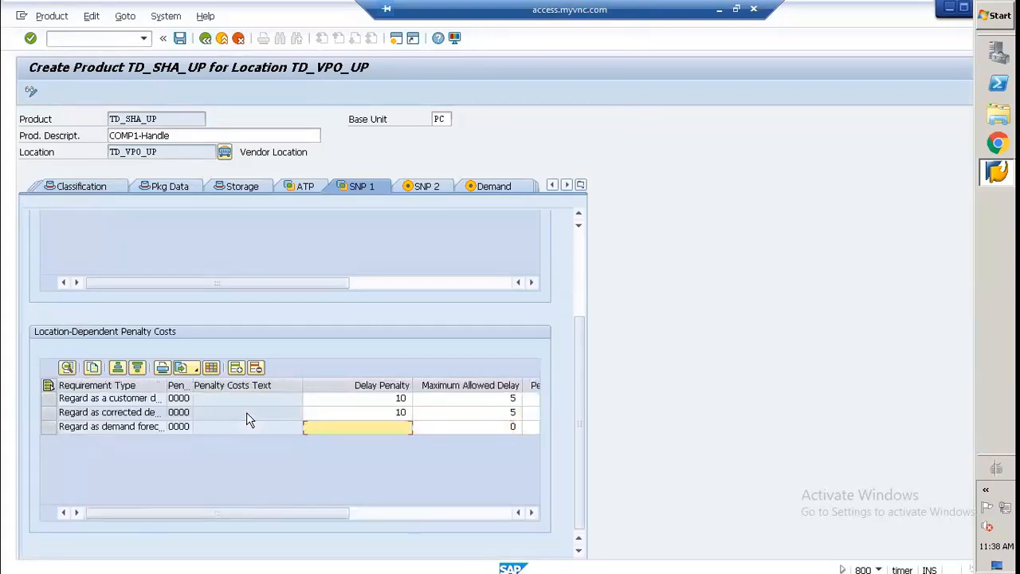
{"action": "type", "text": "10"}
{"action": "key", "text": "Tab"}
{"action": "type", "text": "5"}
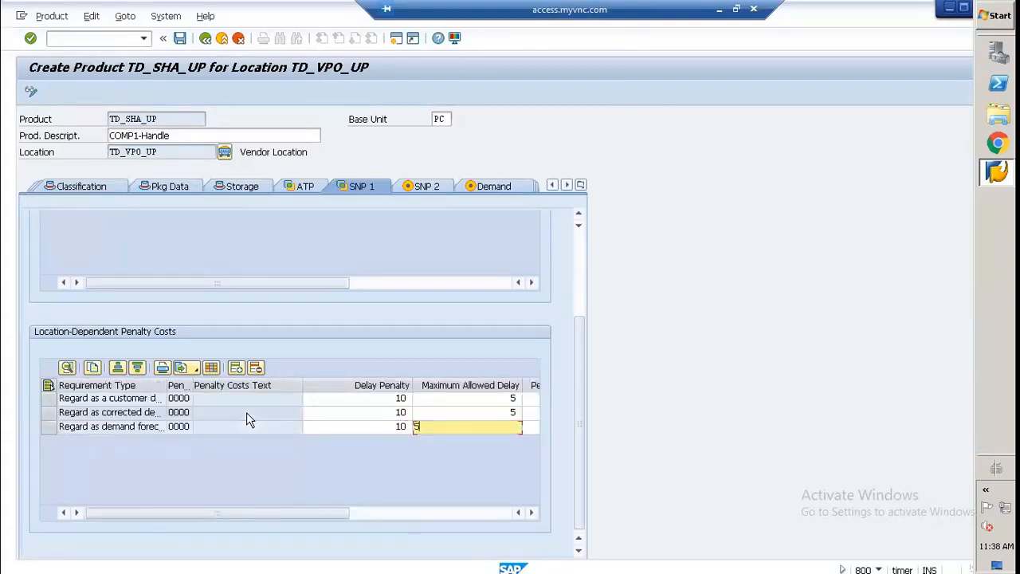
{"action": "key", "text": "Tab"}
{"action": "type", "text": "100"}
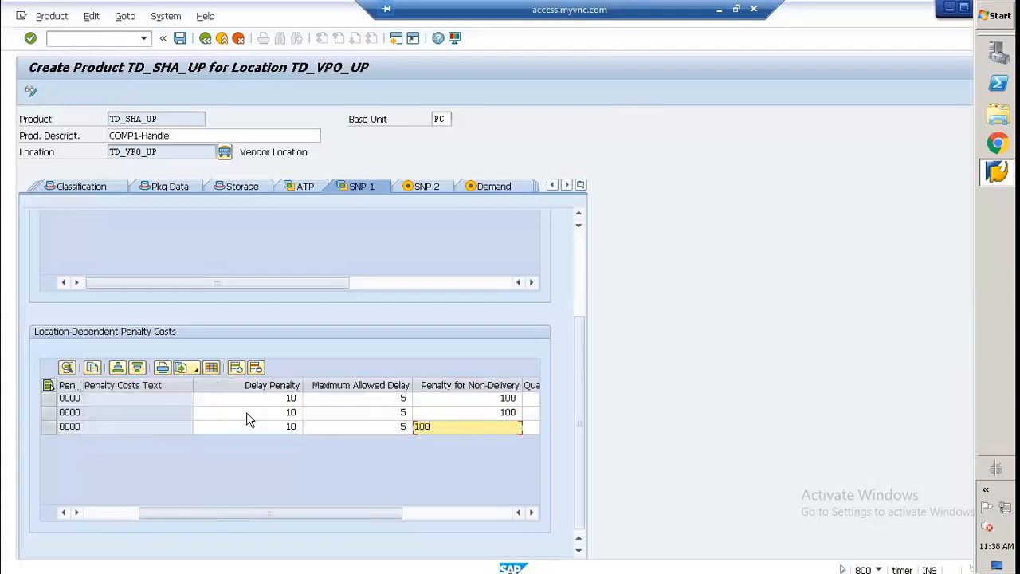
{"action": "key", "text": "Return"}
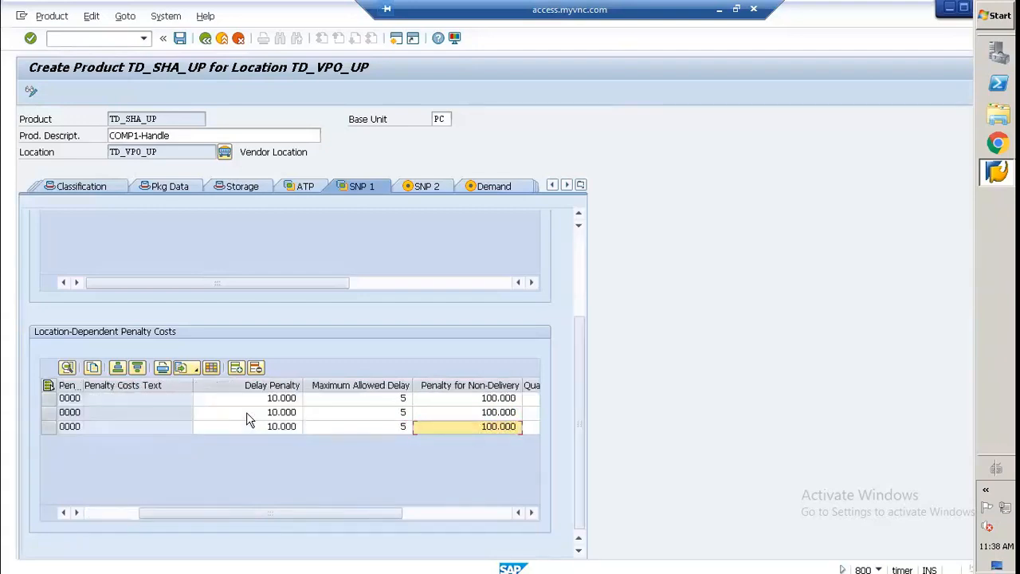
Step: Assign demand profile TD_DP_01, supply profile TD_SP_01 and deployment profile TD_DP_05 in the product's SNP 2 data
{"action": "left_click", "coordinate": [422, 191]}
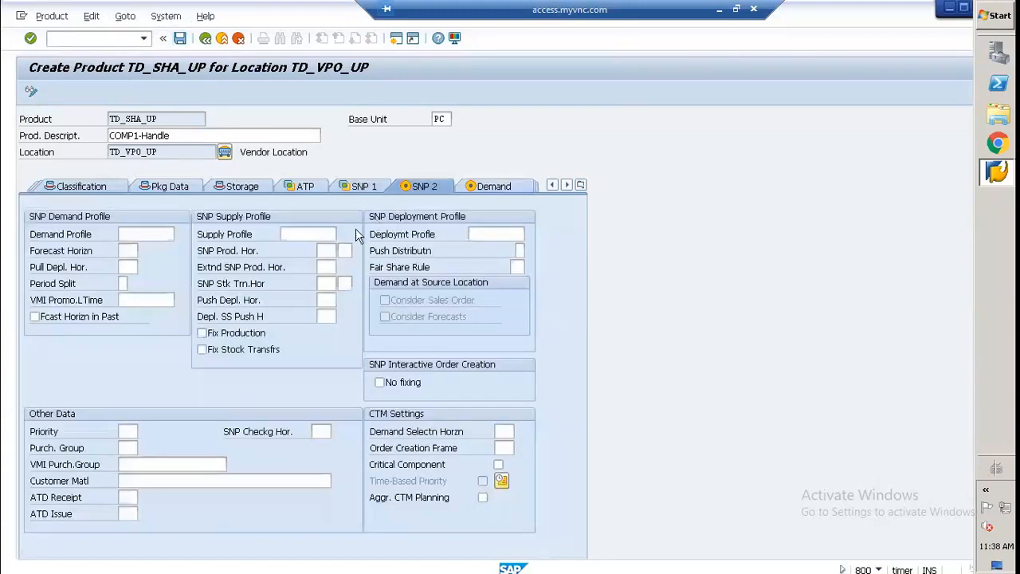
{"action": "left_click", "coordinate": [145, 233]}
{"action": "left_click", "coordinate": [137, 243]}
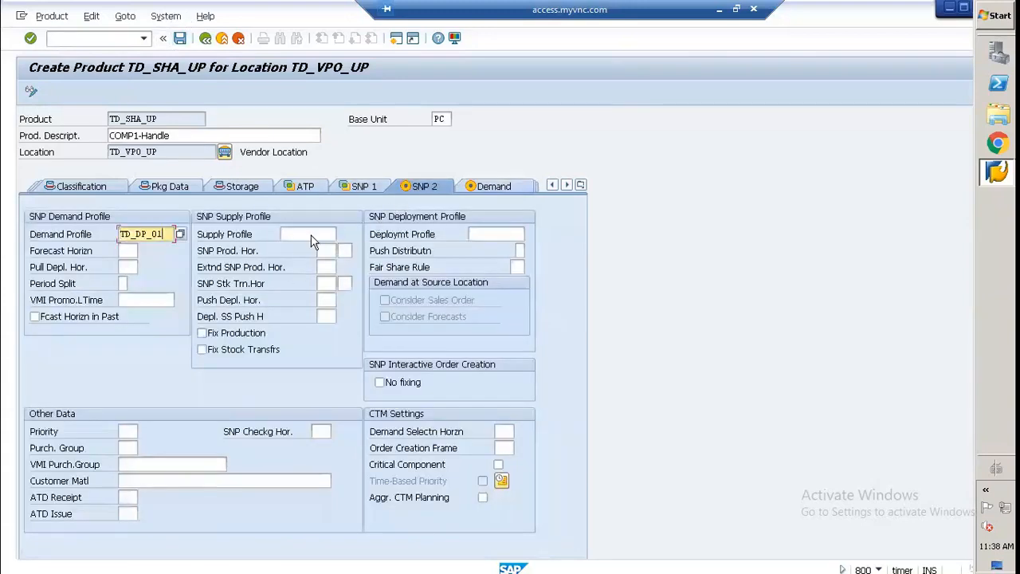
{"action": "left_click", "coordinate": [312, 241]}
{"action": "left_click", "coordinate": [307, 244]}
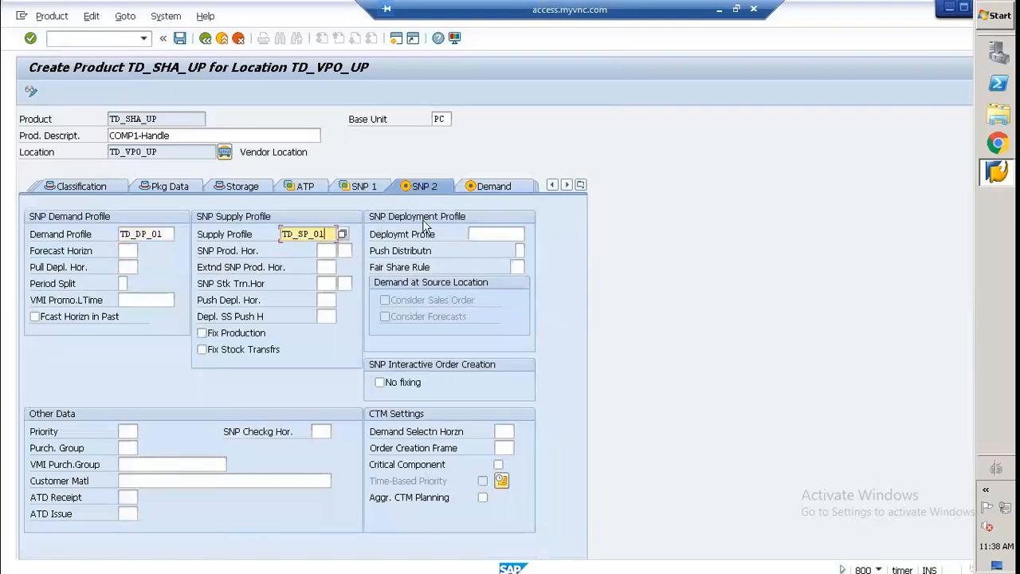
{"action": "left_click", "coordinate": [494, 234]}
{"action": "left_click", "coordinate": [486, 255]}
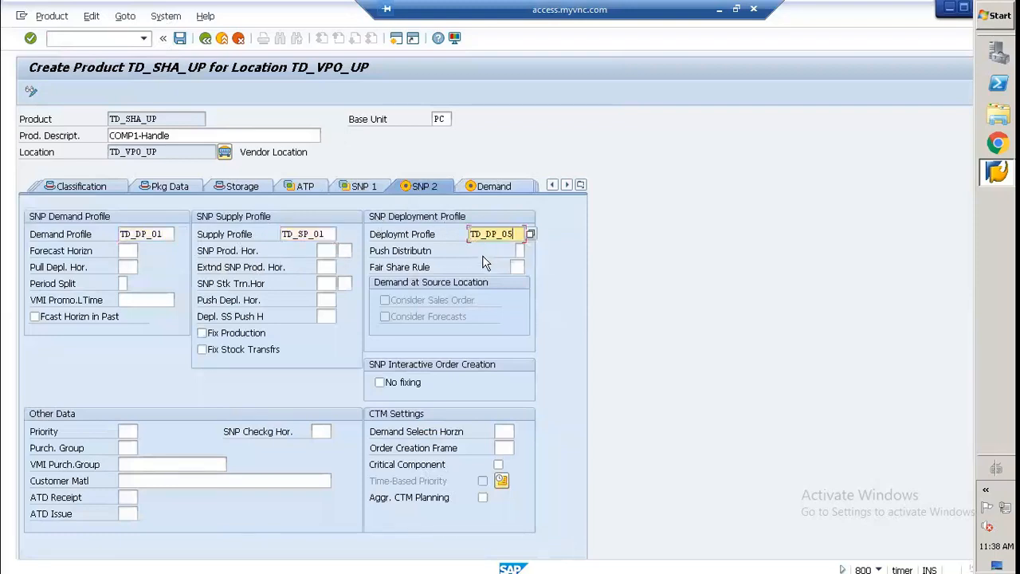
{"action": "key", "text": "Return"}
Step: Go past the demand and lot size data and set the PP planning procedure to 3 in the PP/DS data
{"action": "left_click", "coordinate": [494, 188]}
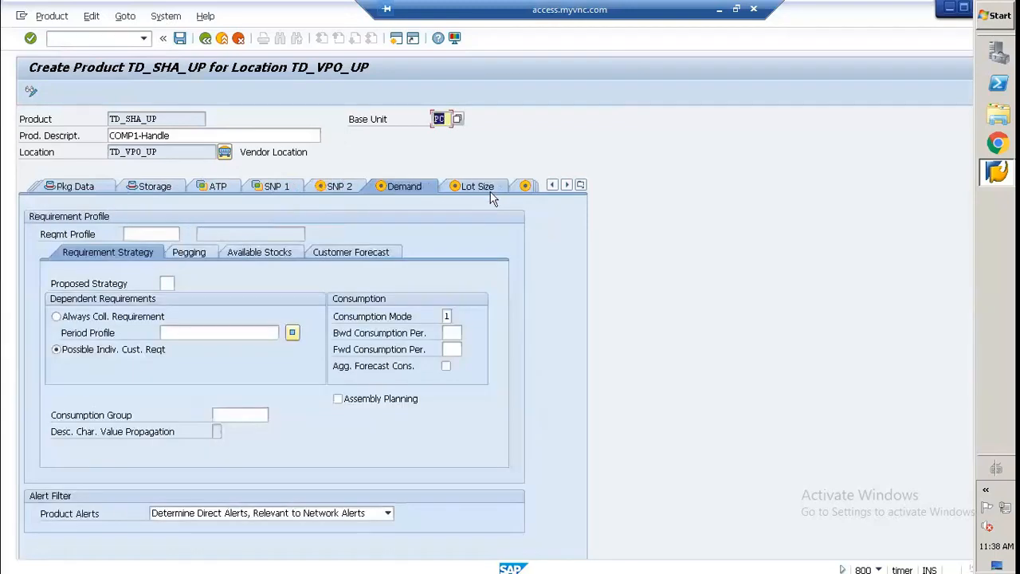
{"action": "left_click", "coordinate": [475, 186]}
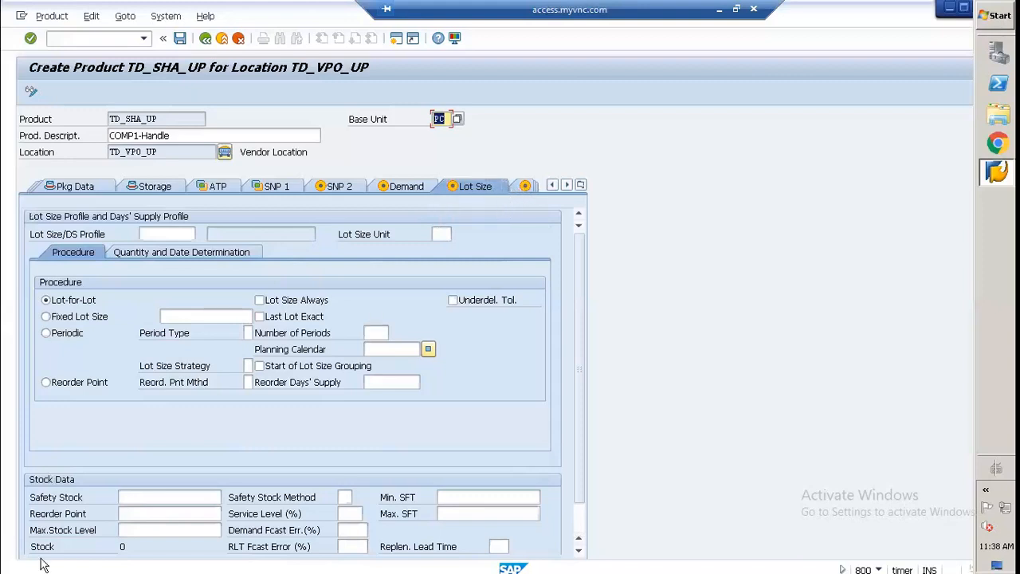
{"action": "left_click", "coordinate": [525, 188]}
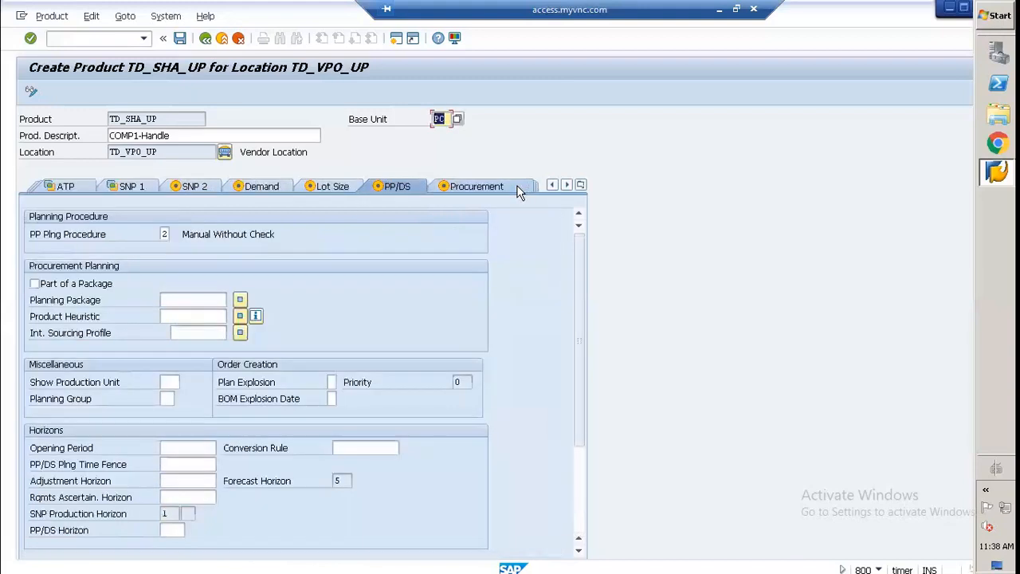
{"action": "left_click", "coordinate": [166, 235]}
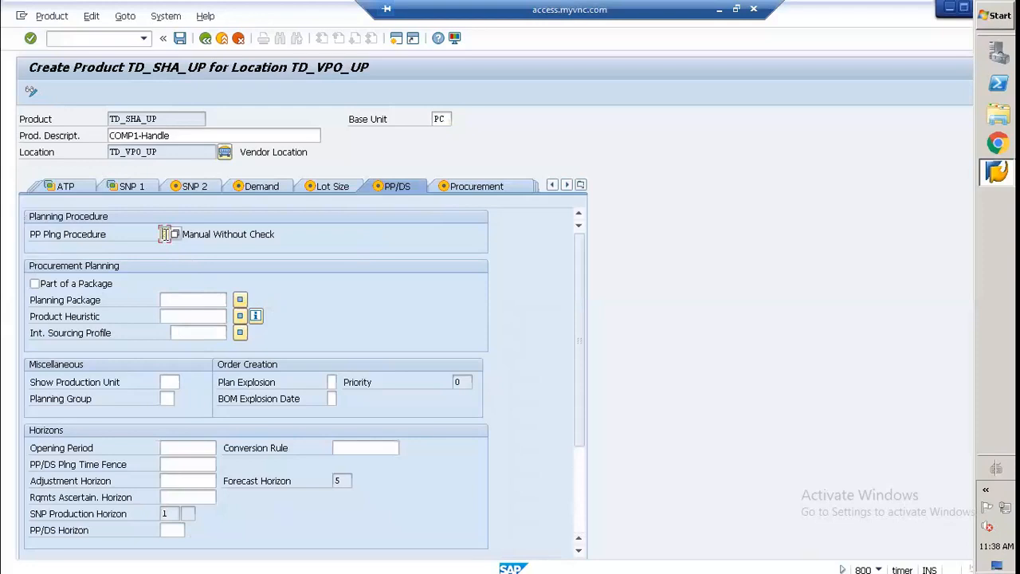
Step: Clear the product's procurement type and compare its possible entries External Procurement Planning (P) and External Procurement (F)
{"action": "left_click", "coordinate": [469, 188]}
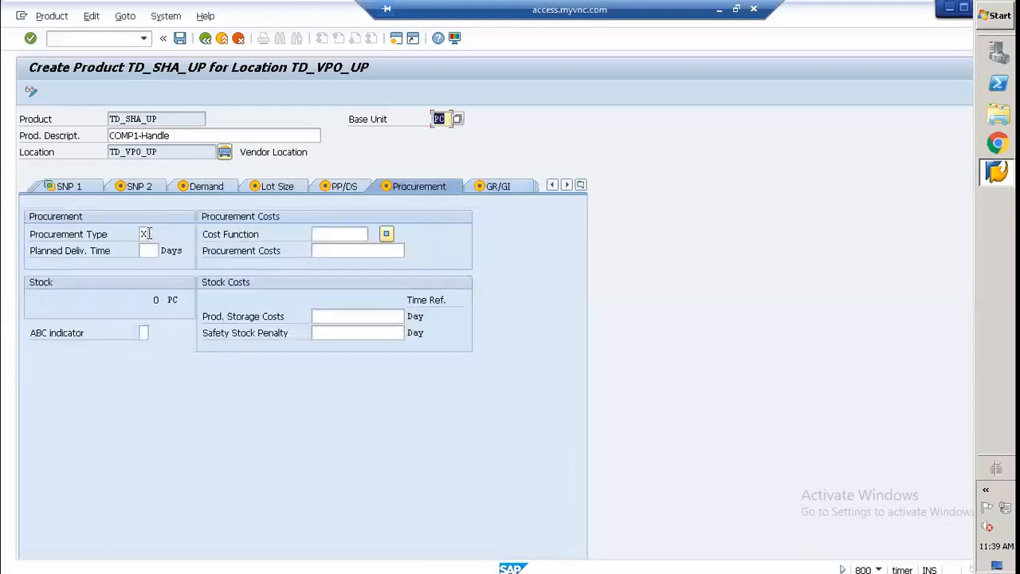
{"action": "left_click", "coordinate": [145, 234]}
{"action": "key", "text": "BackSpace"}
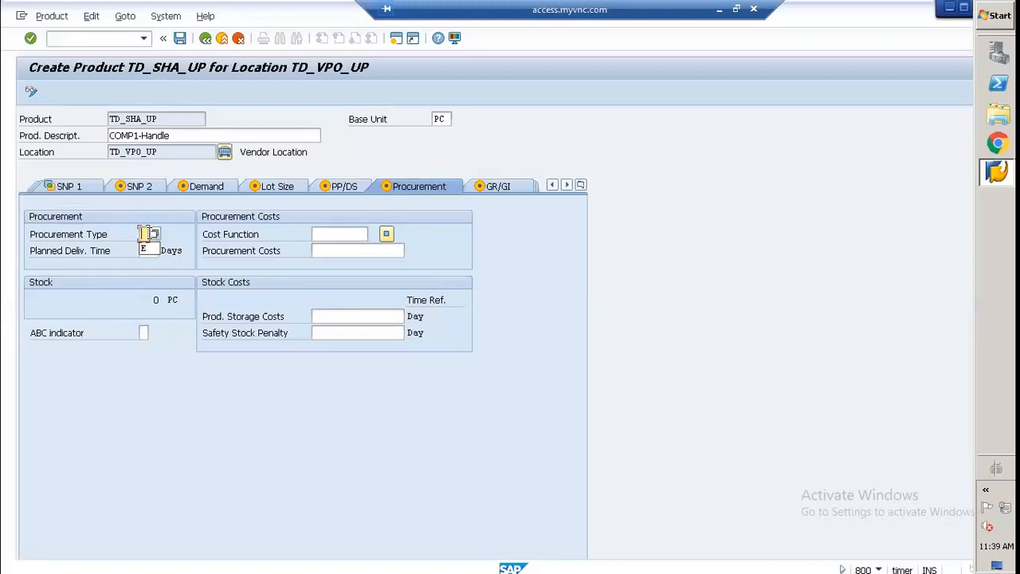
{"action": "left_click", "coordinate": [154, 234]}
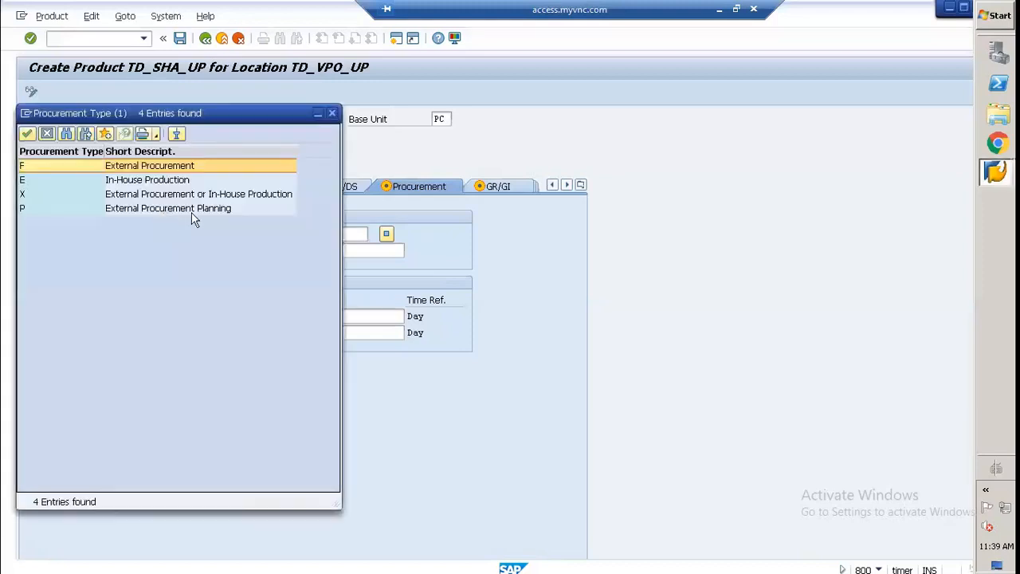
{"action": "left_click_drag", "start_coordinate": [221, 120], "coordinate": [683, 224]}
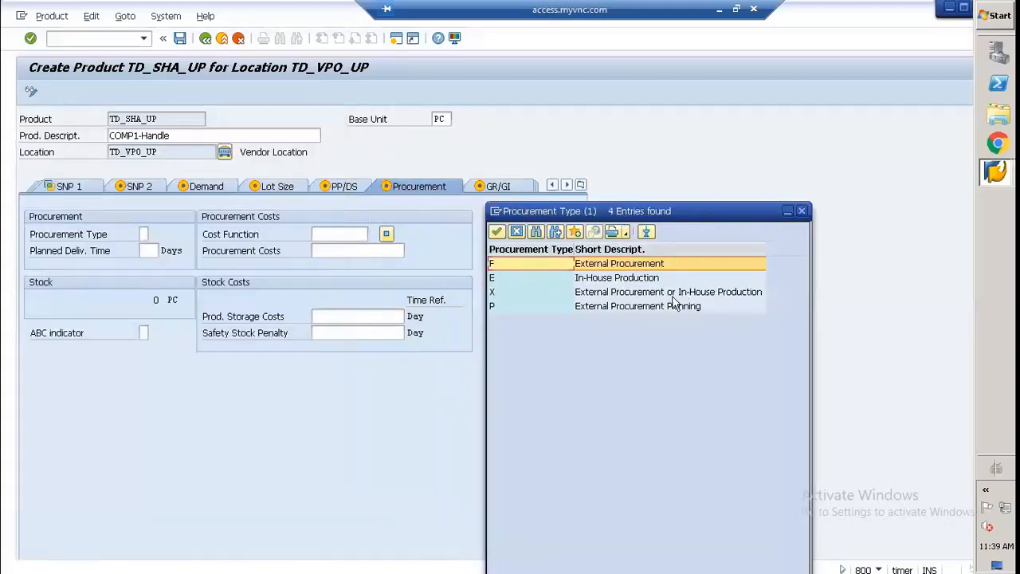
{"action": "left_click", "coordinate": [604, 309]}
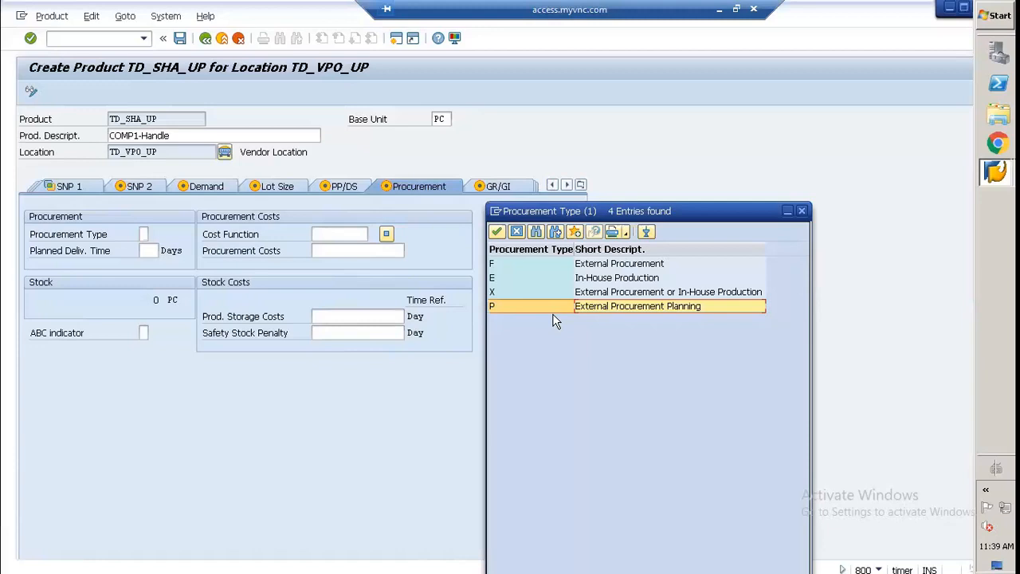
{"action": "left_click", "coordinate": [494, 264]}
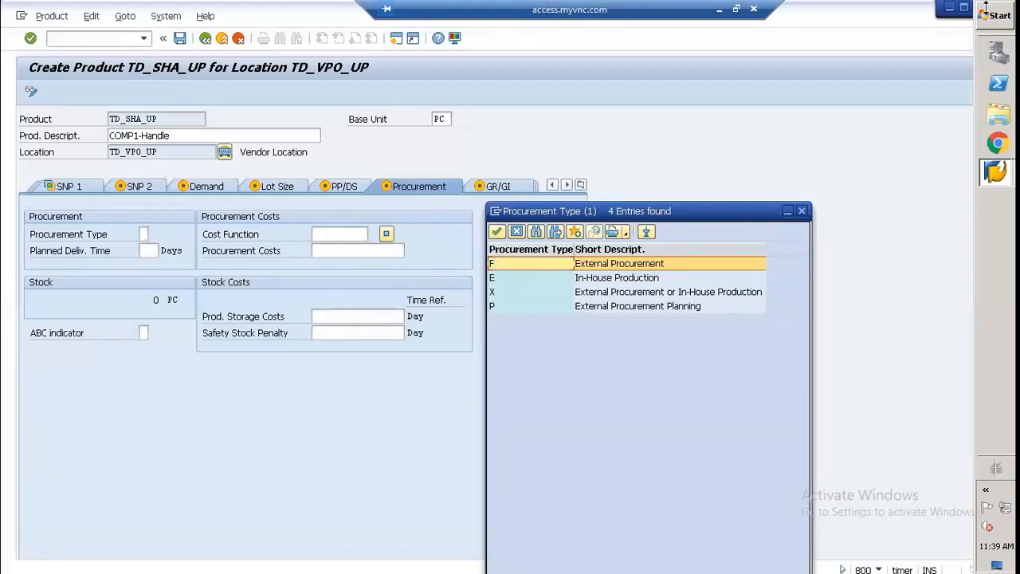
Step: Switch to File Explorer and open the SAP APO SNP PRODUCTS -05 document from the SNP DOCUMENTS folder in Word
{"action": "left_click", "coordinate": [948, 9]}
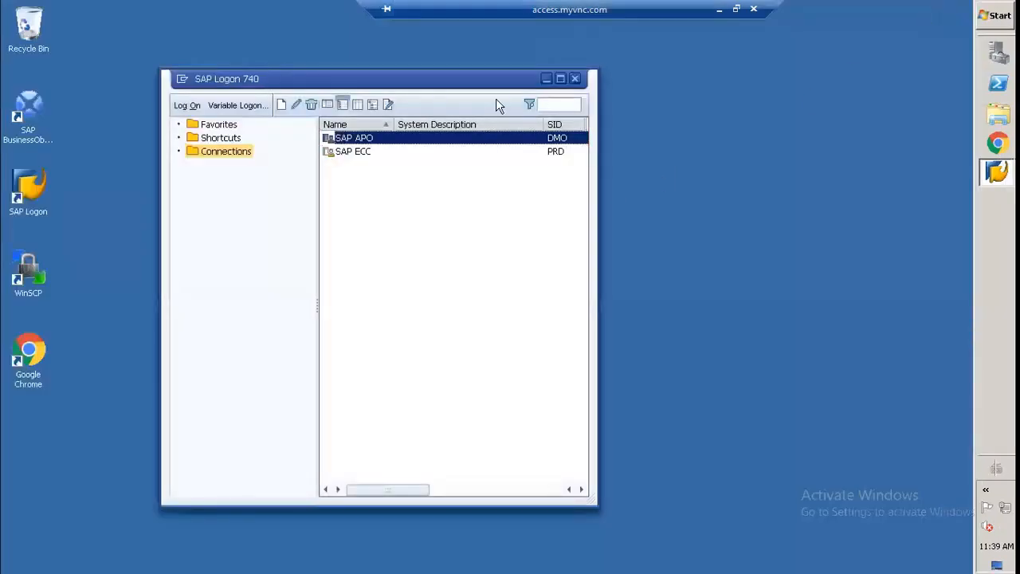
{"action": "left_click", "coordinate": [718, 9]}
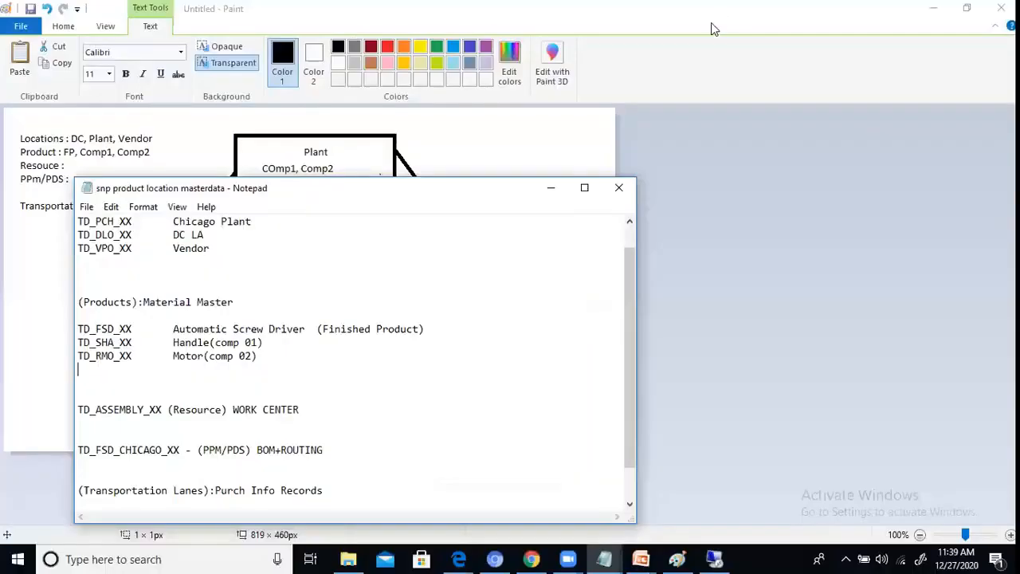
{"action": "left_click", "coordinate": [348, 559]}
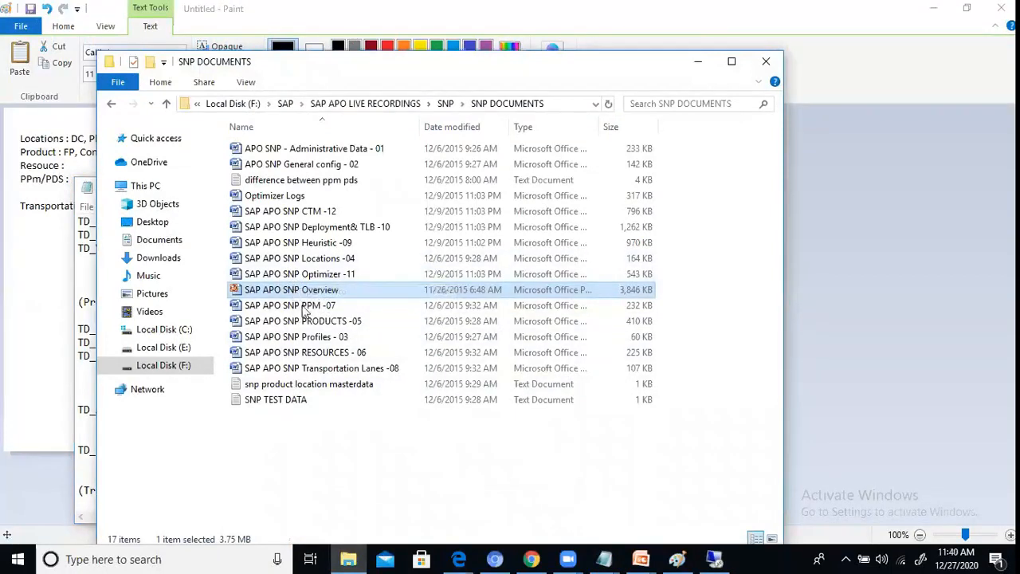
{"action": "key", "text": "Down"}
{"action": "key", "text": "Down"}
{"action": "key", "text": "Down"}
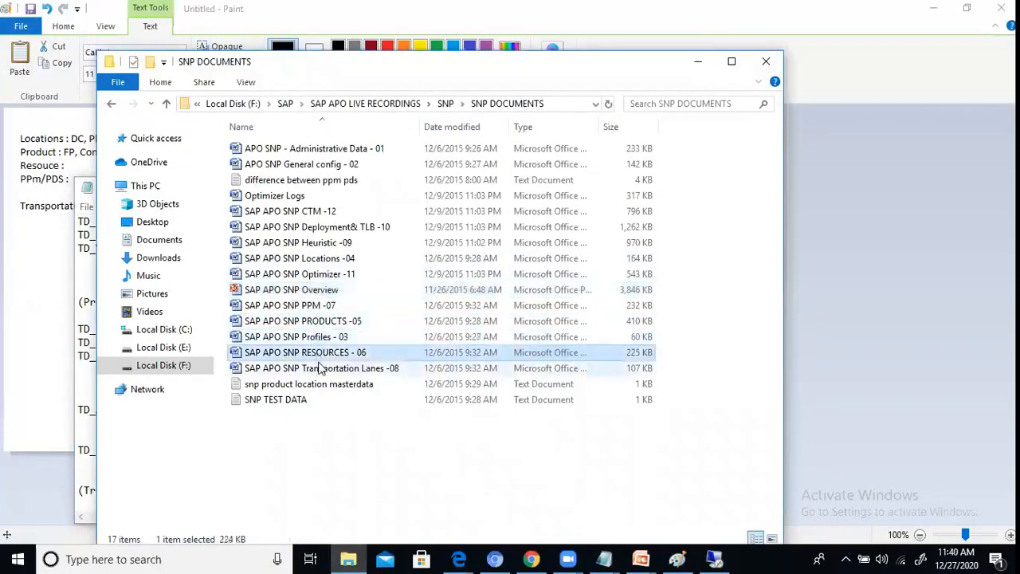
{"action": "left_click", "coordinate": [315, 323]}
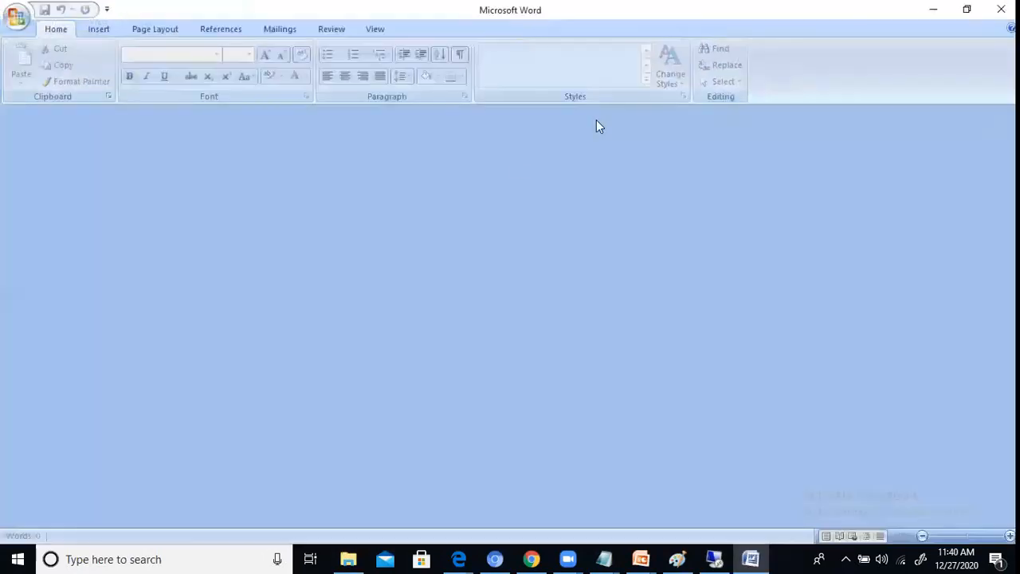
Step: Read through the product setup procedure in the products document, from the purpose section to the GR/GI and save instructions
{"action": "scroll", "coordinate": [483, 367], "scroll_direction": "down", "scroll_amount": 3}
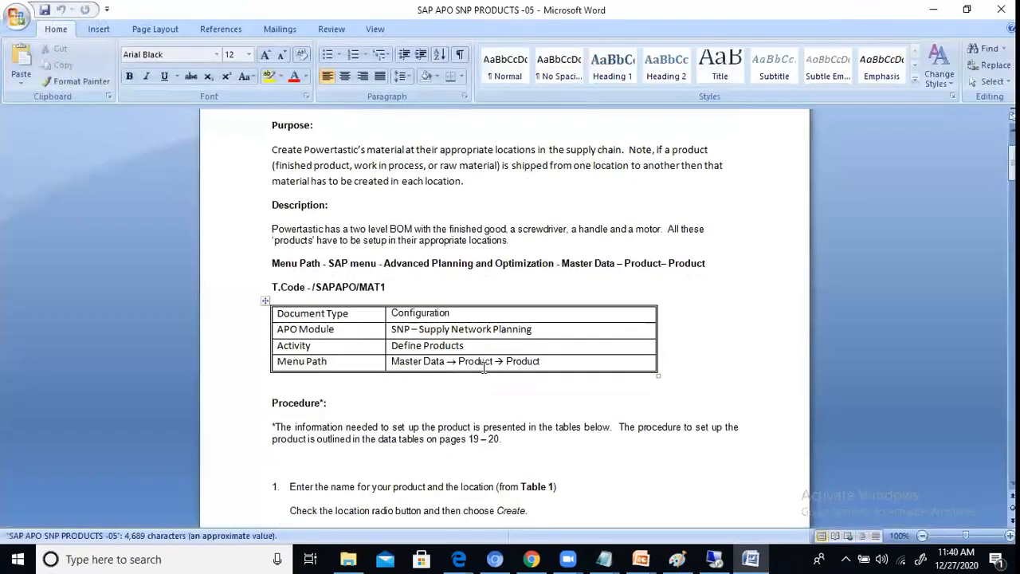
{"action": "scroll", "coordinate": [768, 284], "scroll_direction": "down", "scroll_amount": 8}
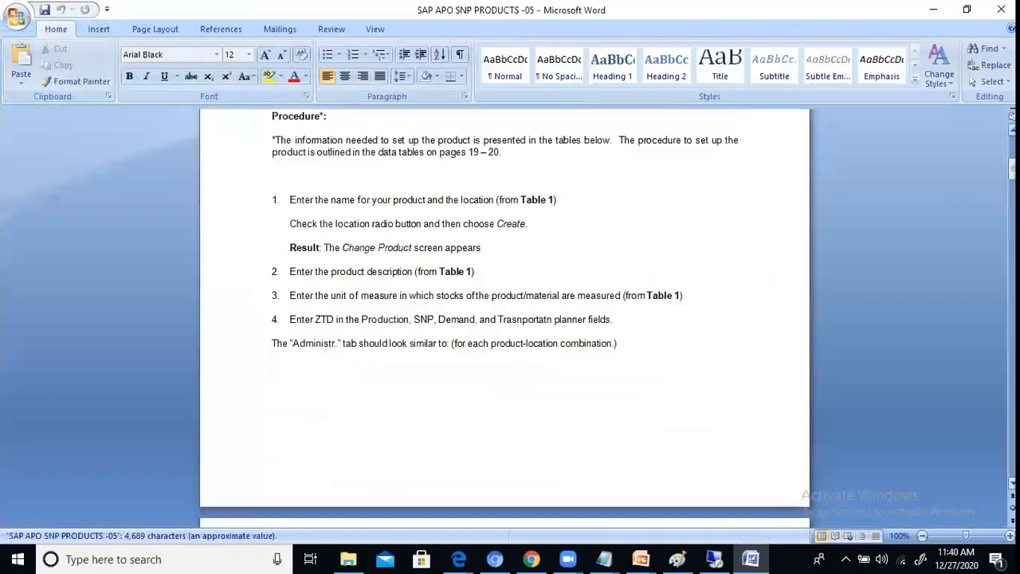
{"action": "left_click_drag", "start_coordinate": [1010, 167], "coordinate": [1010, 145]}
{"action": "scroll", "coordinate": [336, 308], "scroll_direction": "down", "scroll_amount": 8}
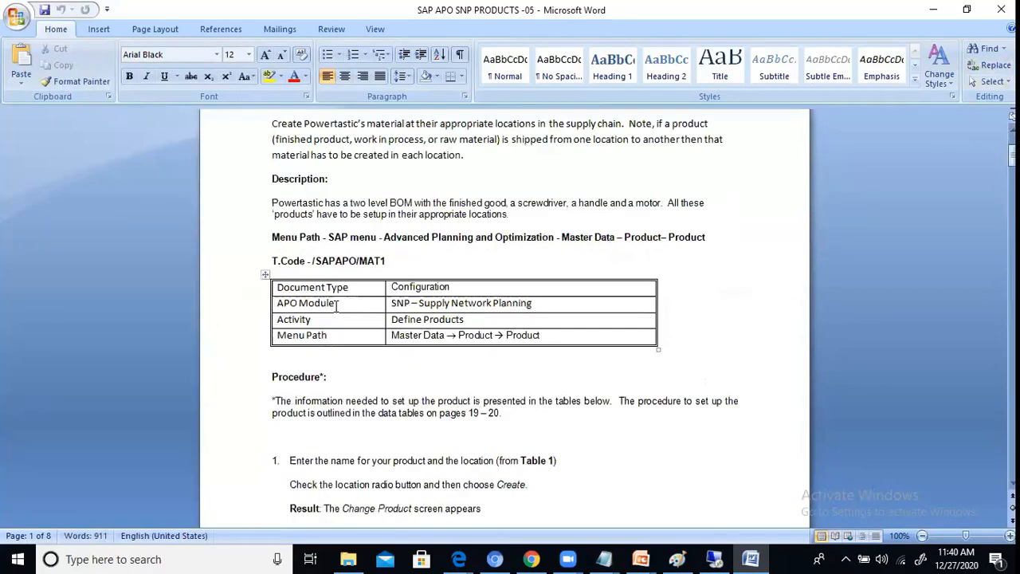
{"action": "scroll", "coordinate": [335, 308], "scroll_direction": "down", "scroll_amount": 12}
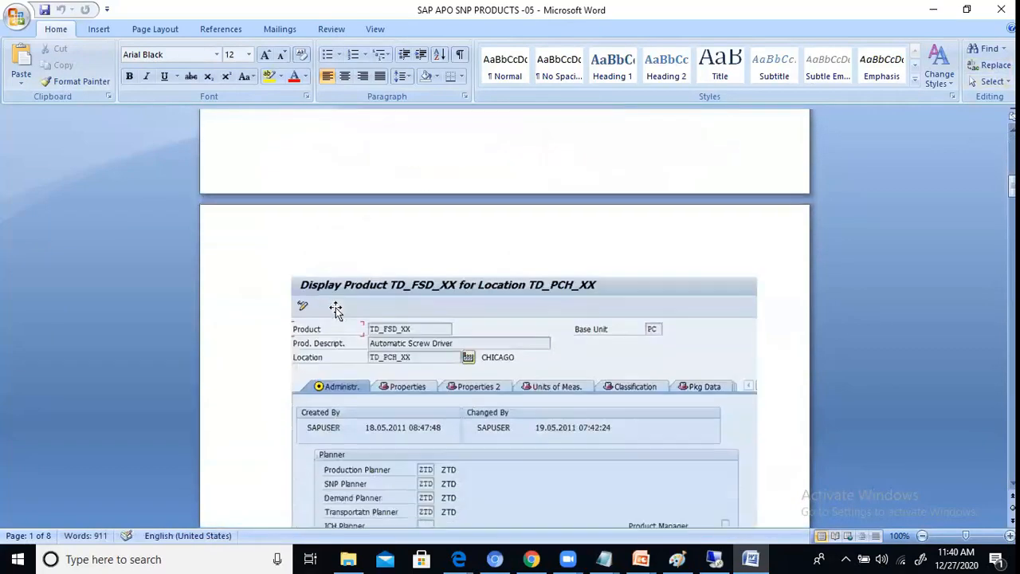
{"action": "scroll", "coordinate": [335, 309], "scroll_direction": "down", "scroll_amount": 12}
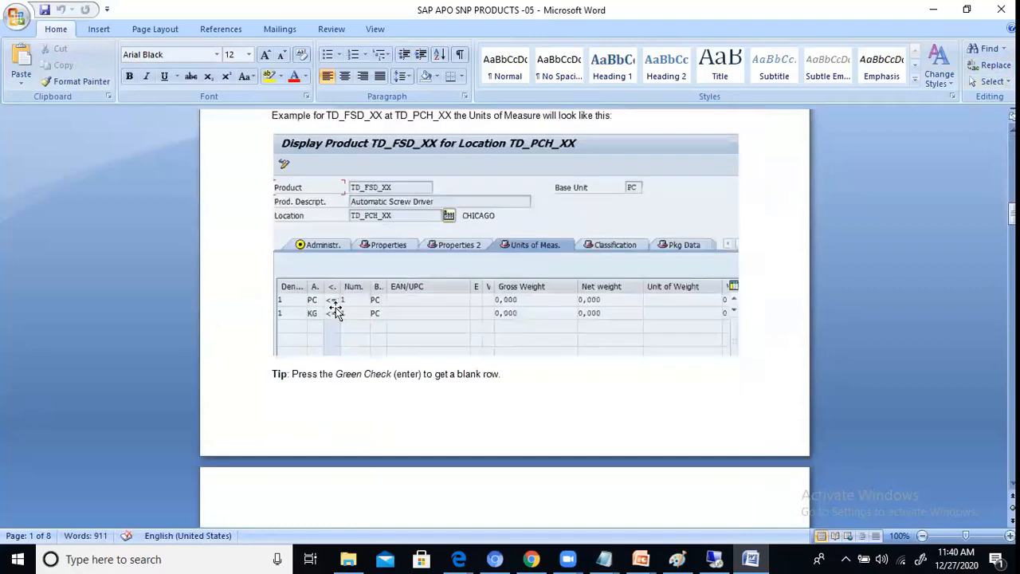
{"action": "scroll", "coordinate": [335, 309], "scroll_direction": "down", "scroll_amount": 12}
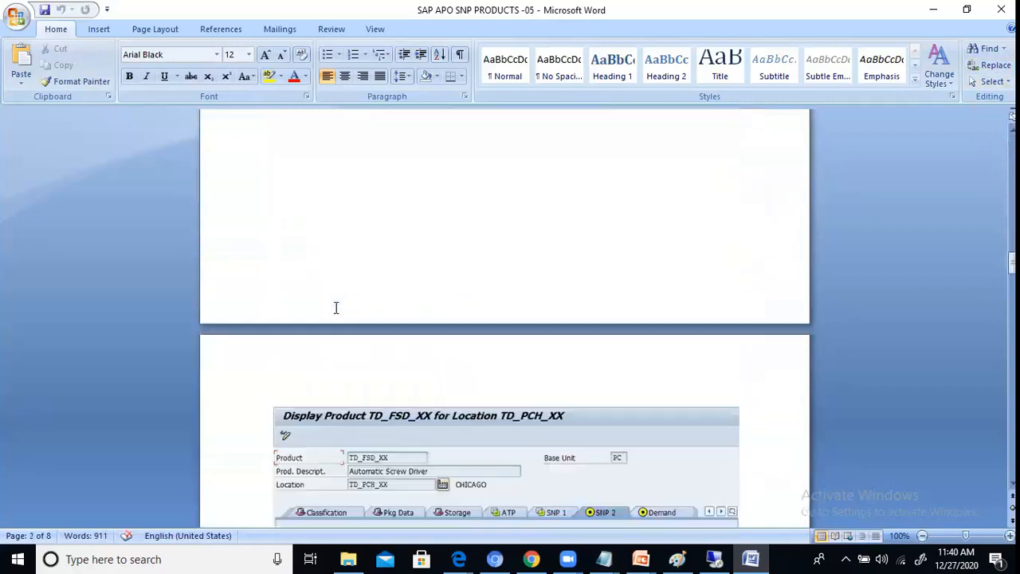
{"action": "scroll", "coordinate": [335, 309], "scroll_direction": "down", "scroll_amount": 3}
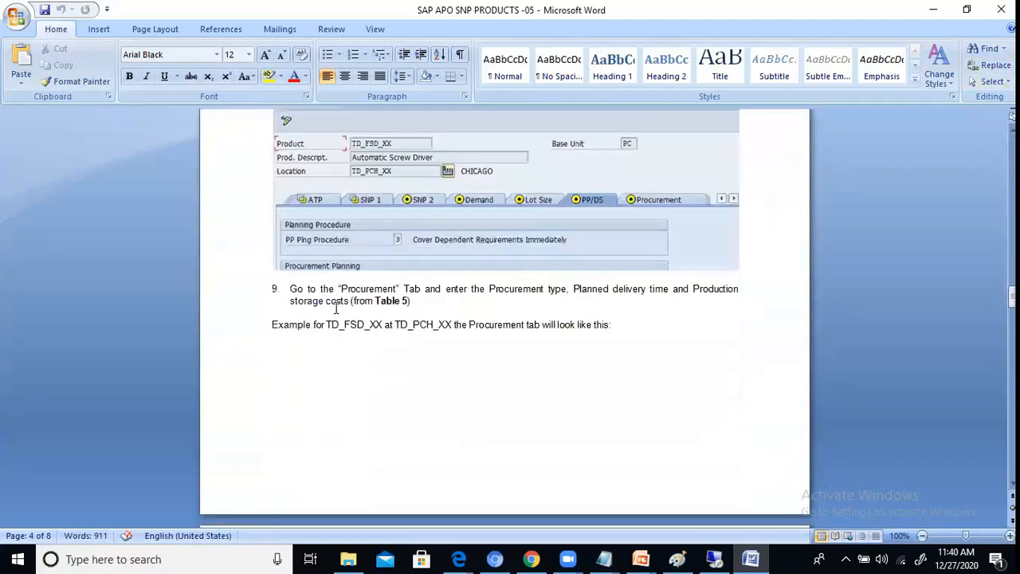
{"action": "scroll", "coordinate": [336, 308], "scroll_direction": "down", "scroll_amount": 12}
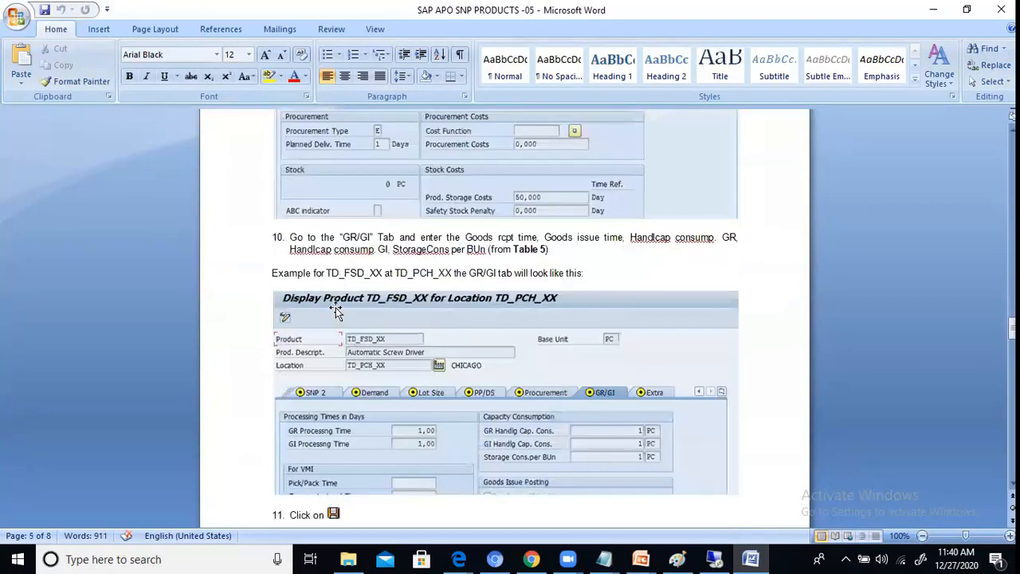
{"action": "scroll", "coordinate": [335, 308], "scroll_direction": "down", "scroll_amount": 14}
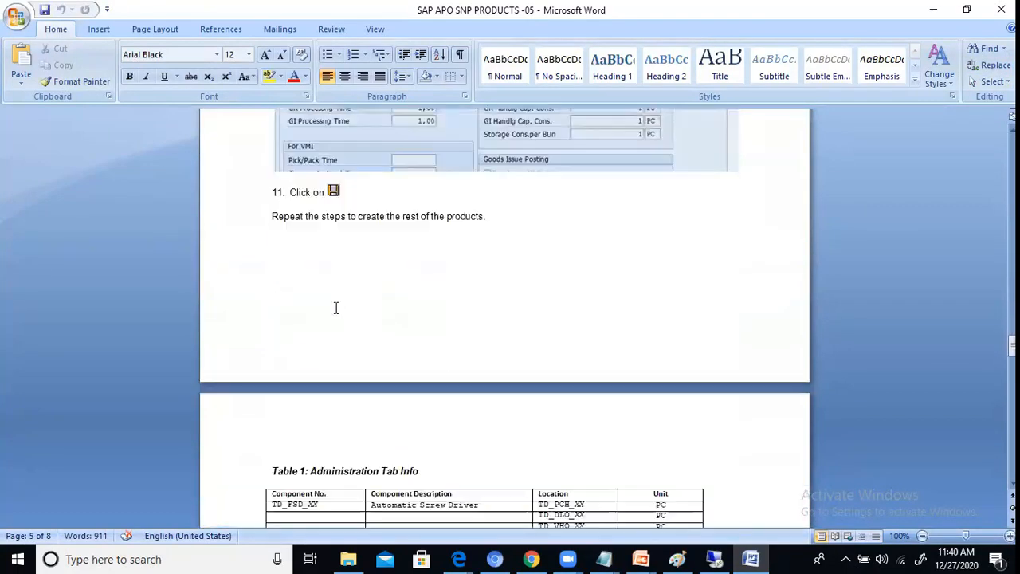
Step: Examine data tables 1 to 5 and check the procurement and GR/GI values for the handle component at the vendor location
{"action": "scroll", "coordinate": [335, 309], "scroll_direction": "up", "scroll_amount": 2}
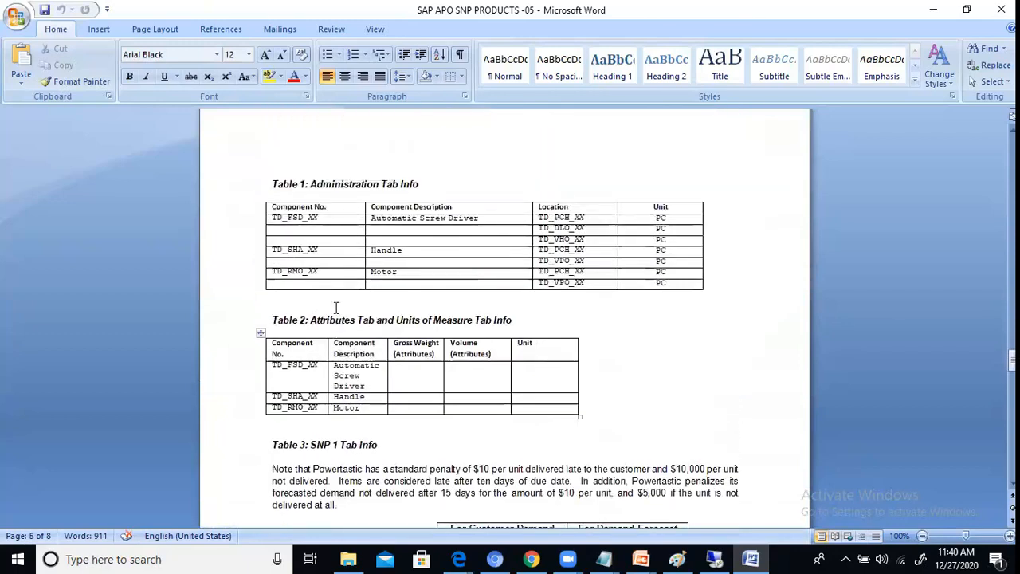
{"action": "scroll", "coordinate": [336, 308], "scroll_direction": "down", "scroll_amount": 1}
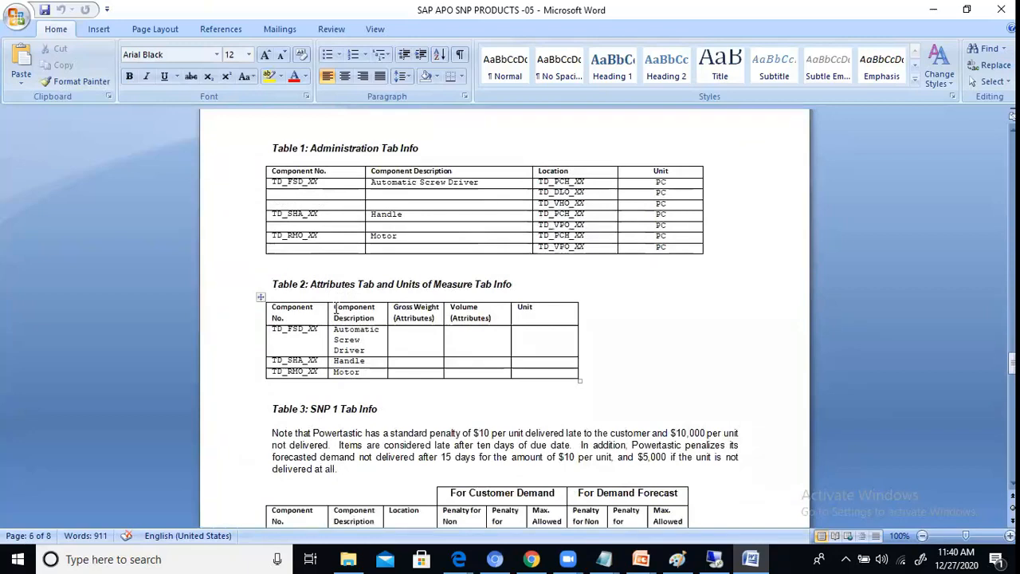
{"action": "scroll", "coordinate": [336, 309], "scroll_direction": "down", "scroll_amount": 6}
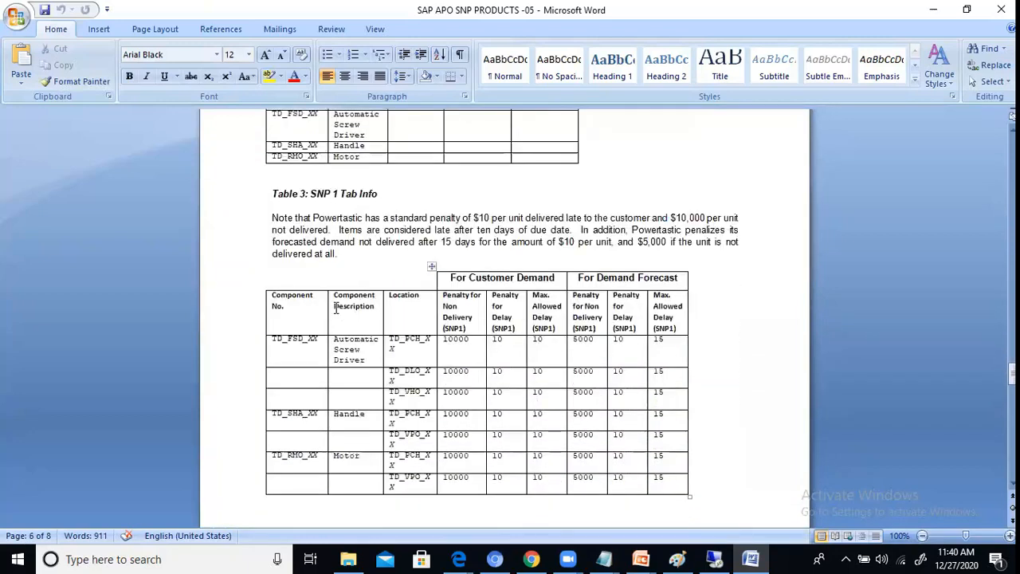
{"action": "scroll", "coordinate": [335, 308], "scroll_direction": "down", "scroll_amount": 12}
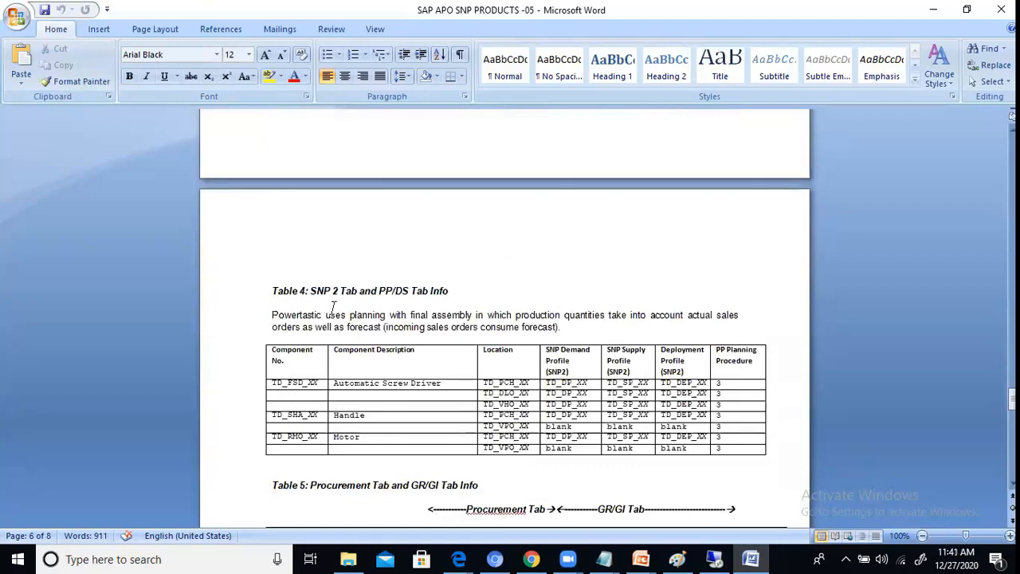
{"action": "scroll", "coordinate": [334, 308], "scroll_direction": "down", "scroll_amount": 7}
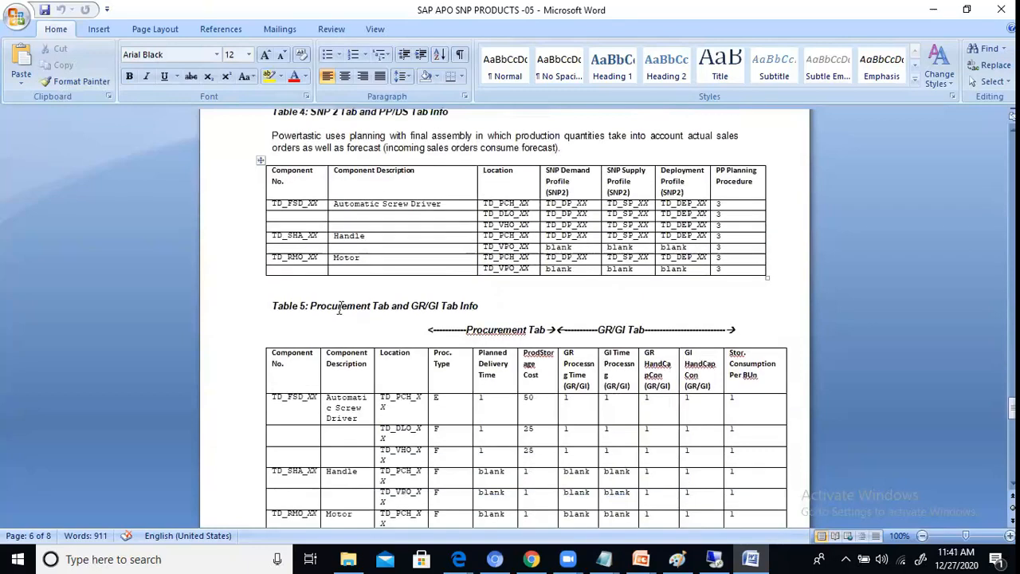
{"action": "left_click", "coordinate": [372, 401]}
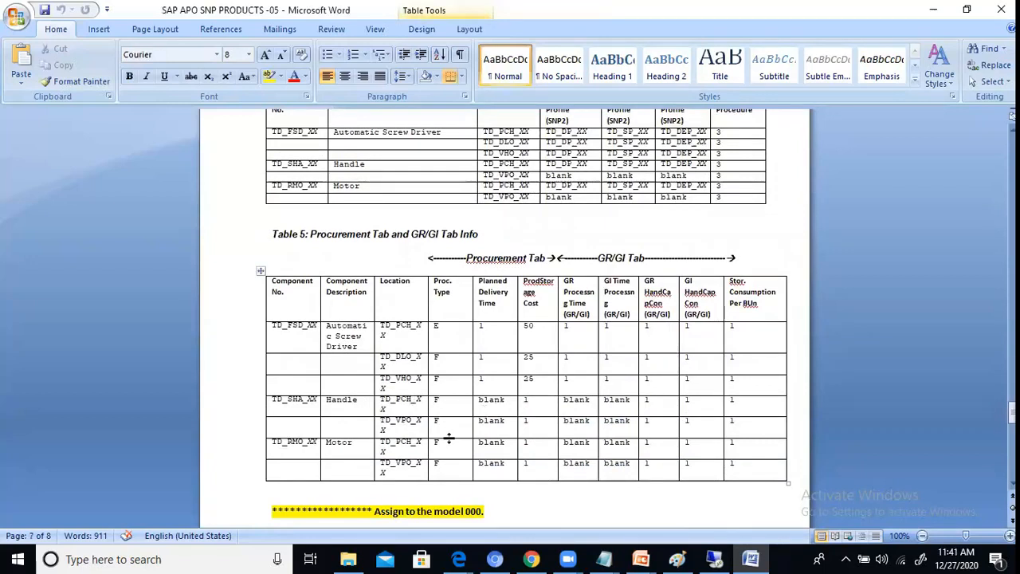
Step: Switch back to the remote desktop and bring up the SAP Create Product window for TD_SHA_UP at location TD_VPO_UP
{"action": "left_click", "coordinate": [737, 556]}
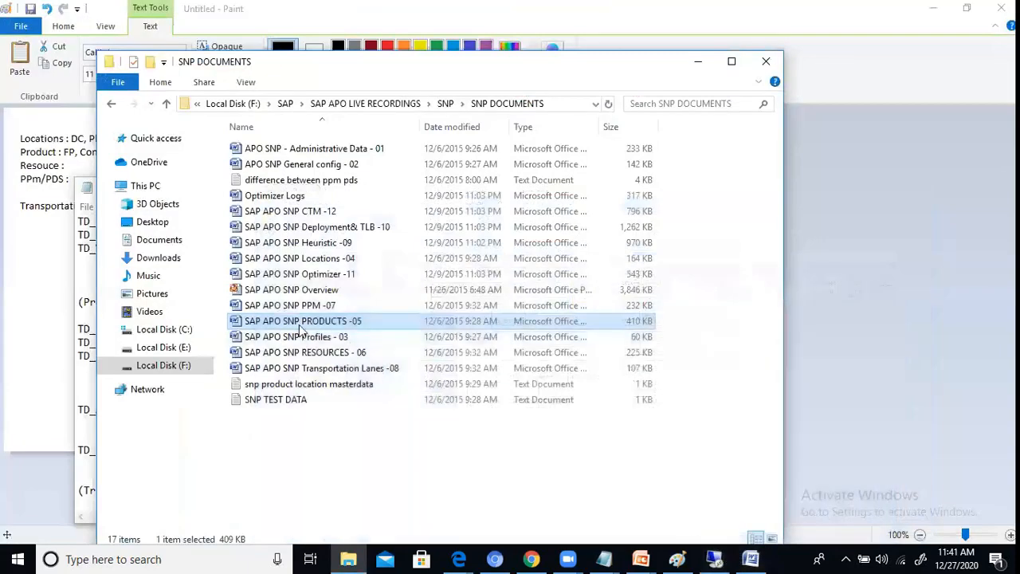
{"action": "left_click", "coordinate": [972, 260]}
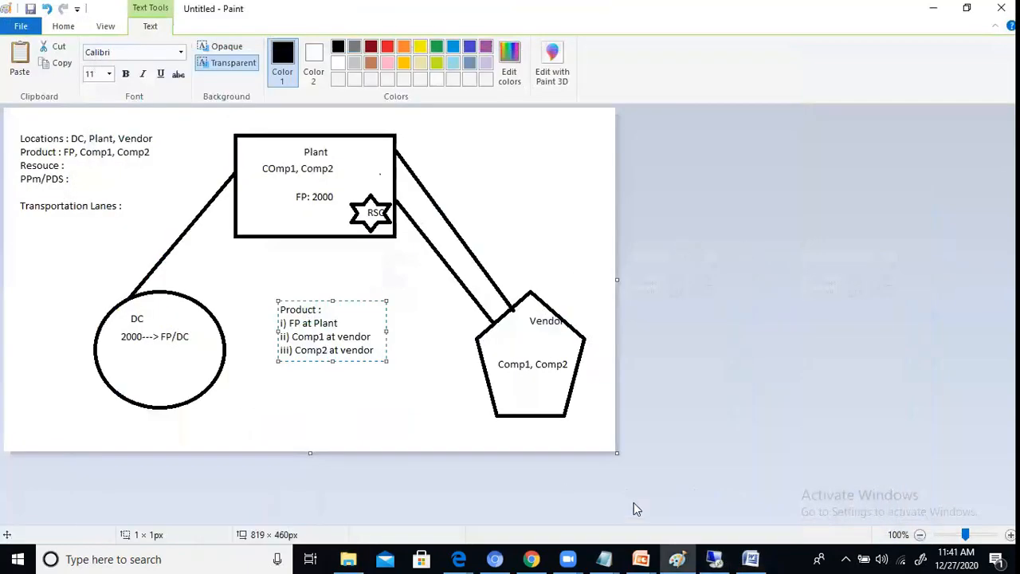
{"action": "left_click", "coordinate": [708, 549]}
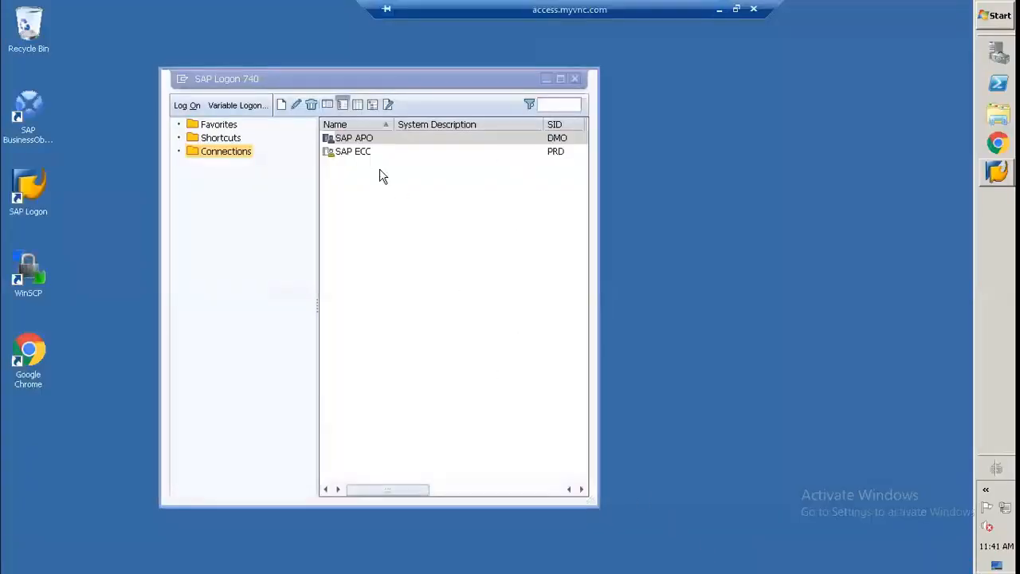
{"action": "left_click", "coordinate": [997, 172]}
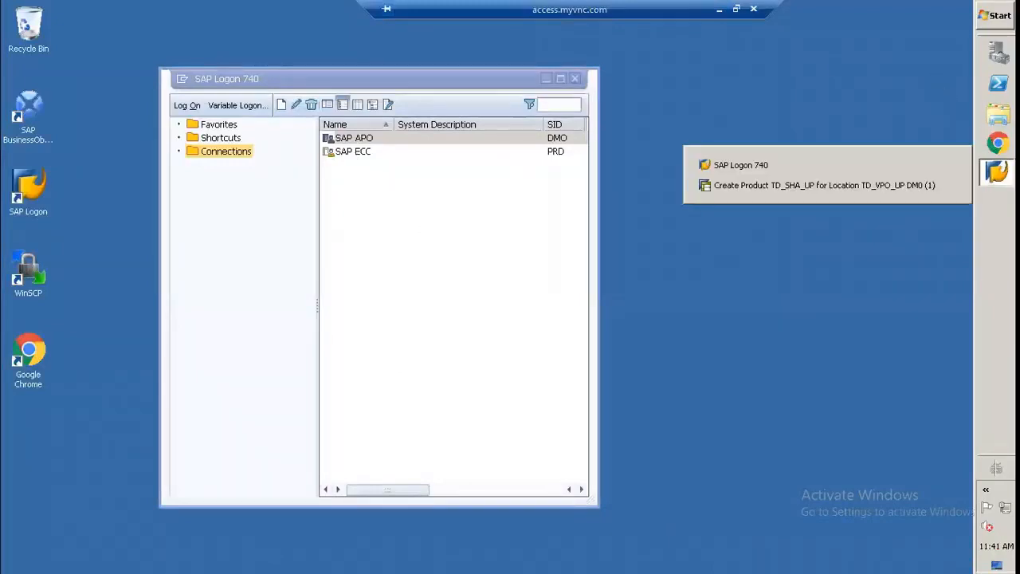
{"action": "left_click", "coordinate": [803, 184]}
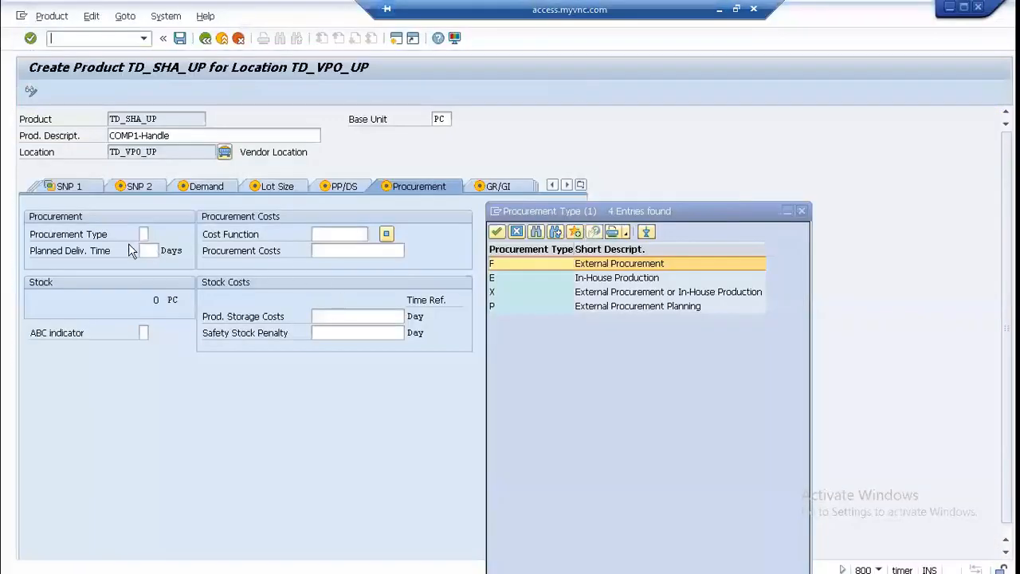
Step: Set the product's procurement type to F, External Procurement
{"action": "left_click", "coordinate": [578, 270]}
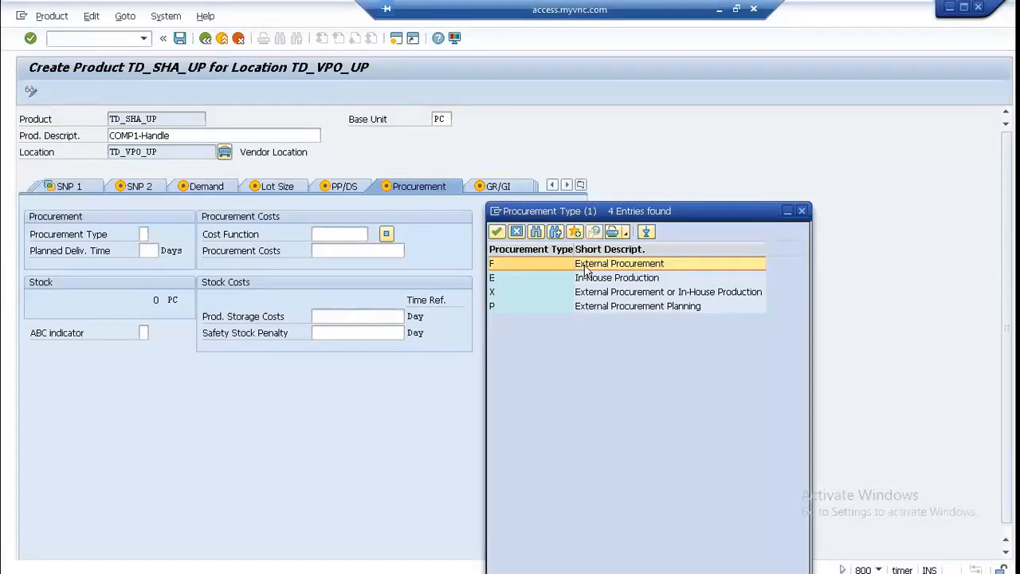
{"action": "double_click", "coordinate": [584, 265]}
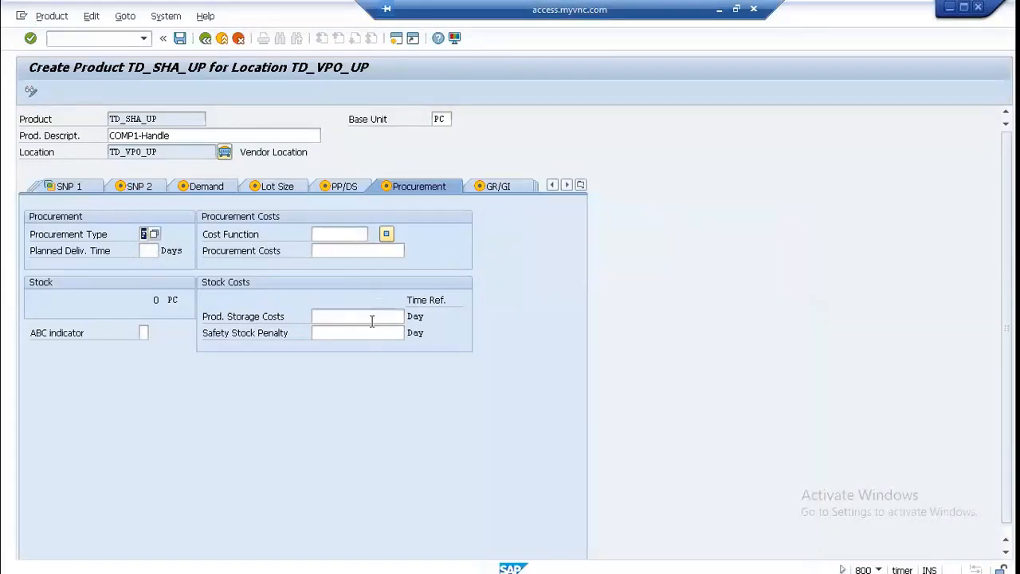
{"action": "left_click", "coordinate": [362, 233]}
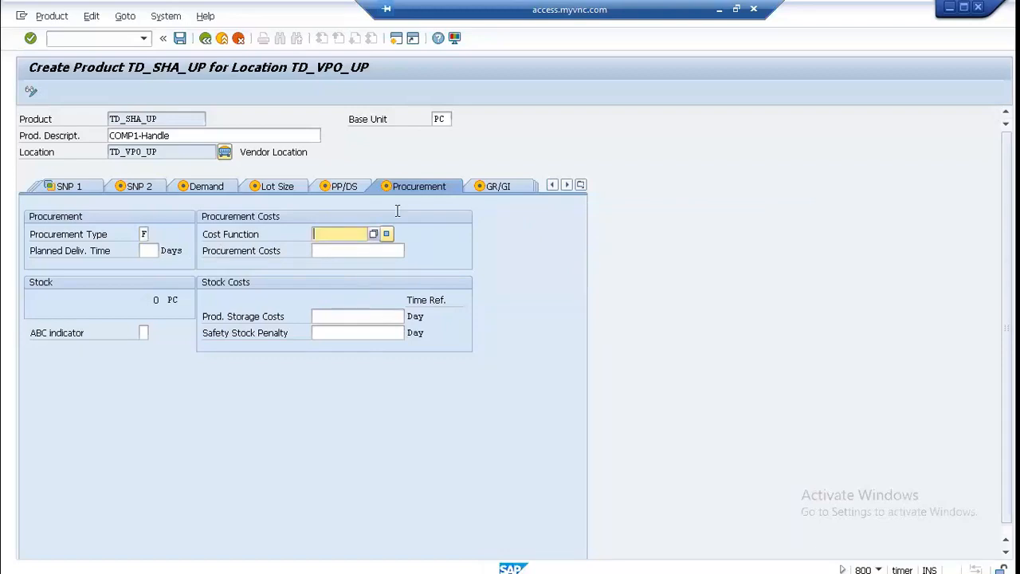
Step: In the GR/GI data, set GR handling capacity, GI handling capacity and storage consumption per base unit to 1 each
{"action": "left_click", "coordinate": [495, 187]}
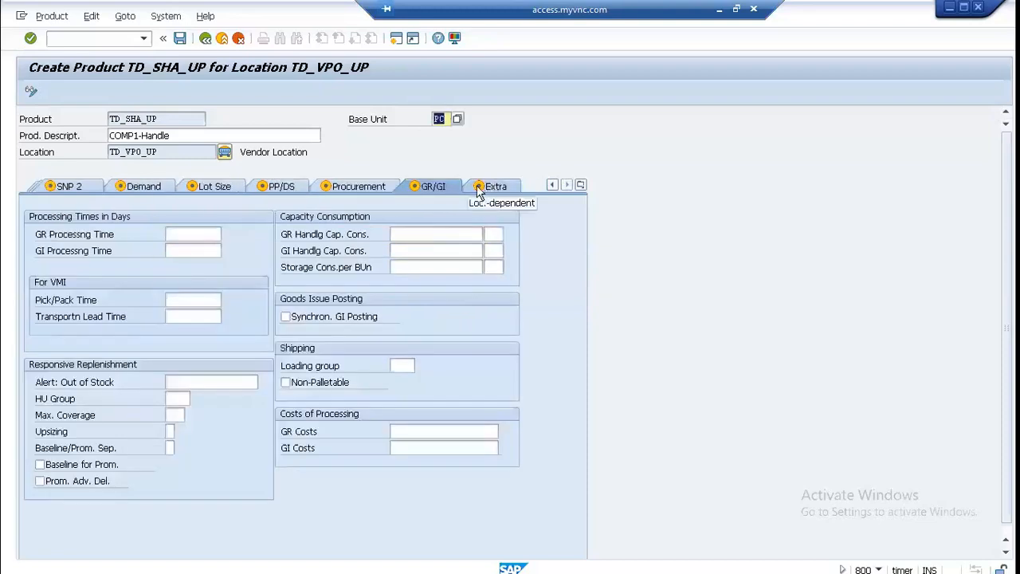
{"action": "left_click", "coordinate": [446, 232]}
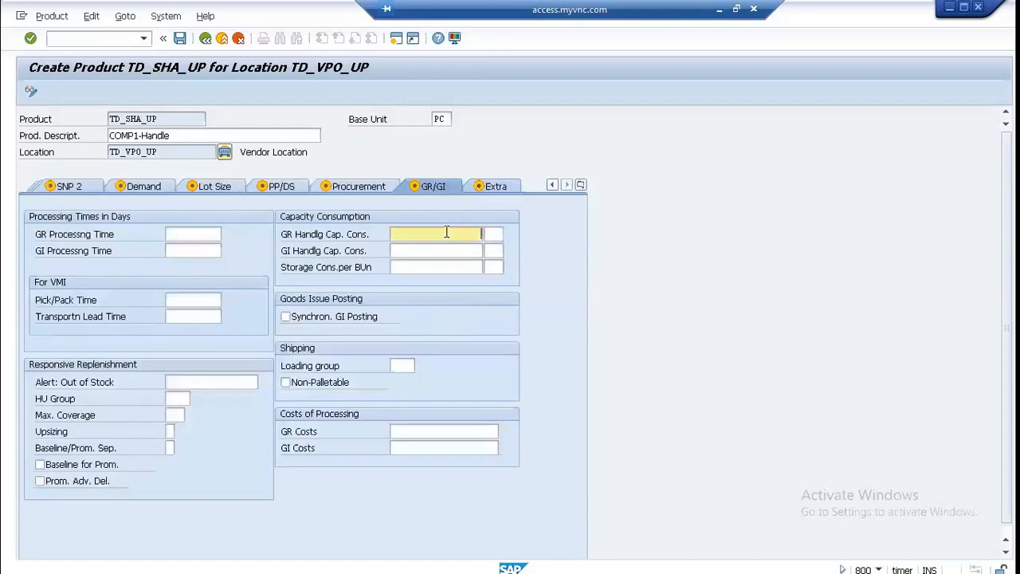
{"action": "type", "text": "1"}
{"action": "key", "text": "Tab"}
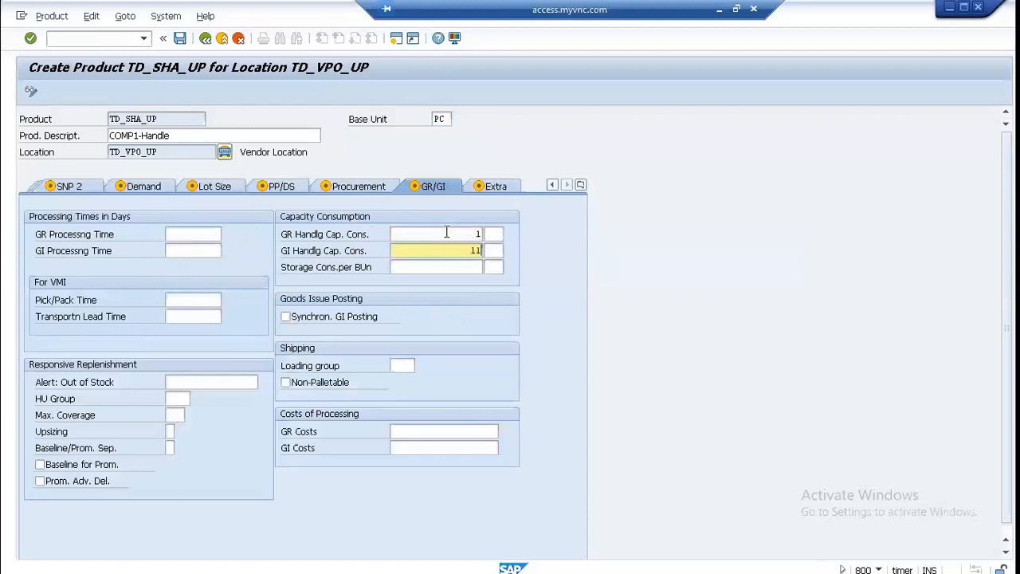
{"action": "key", "text": "Tab"}
{"action": "type", "text": "1"}
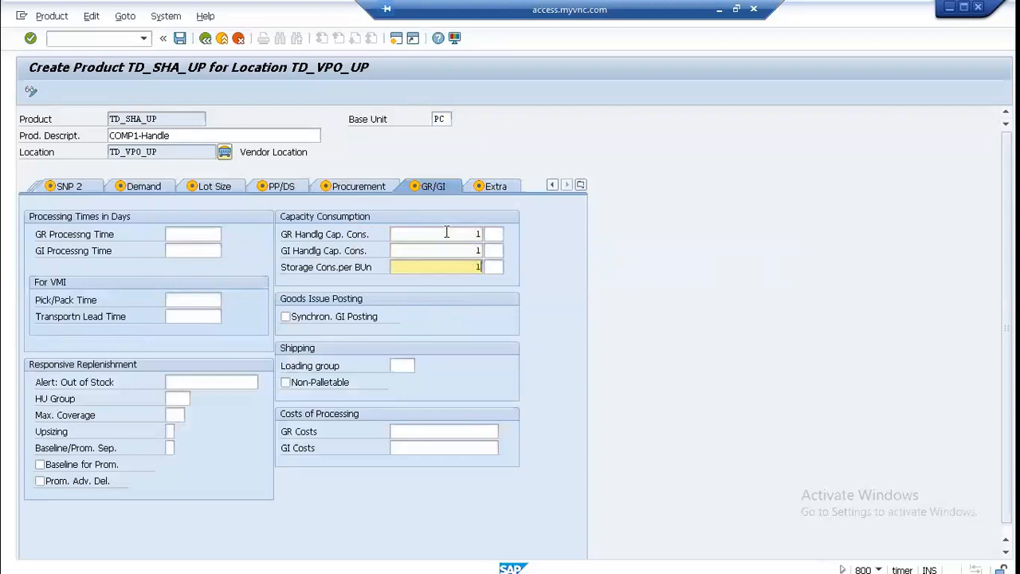
Step: Assign the unit PC to the GR handling capacity consumption
{"action": "left_click", "coordinate": [494, 232]}
{"action": "left_click", "coordinate": [496, 232]}
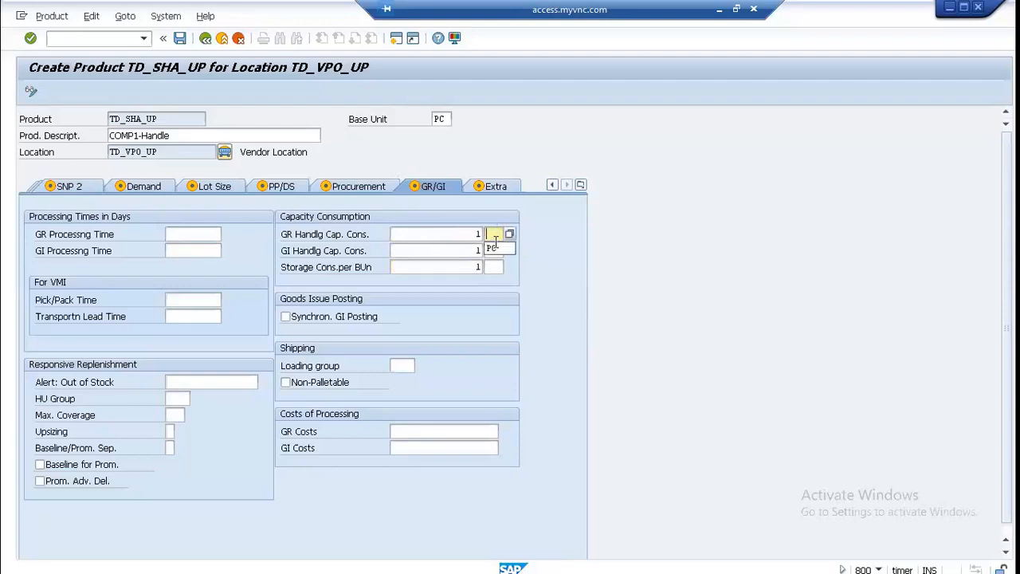
{"action": "key", "text": "Return"}
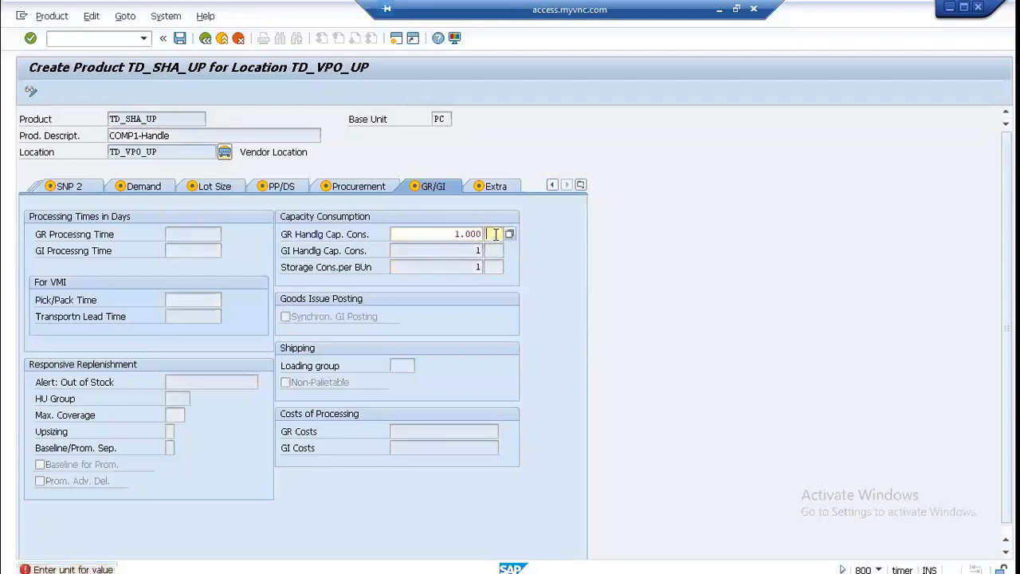
{"action": "left_click", "coordinate": [494, 246]}
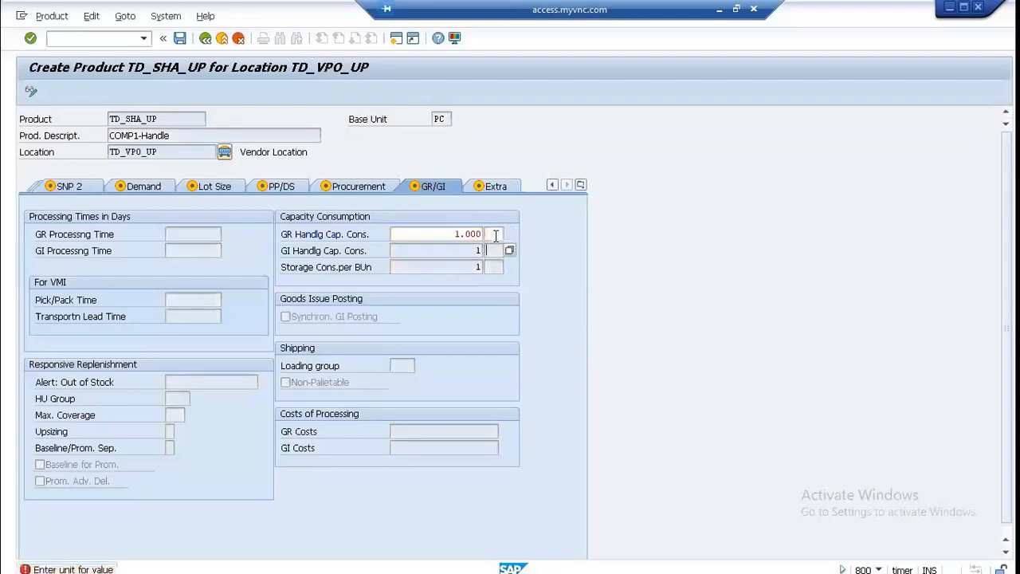
{"action": "left_click", "coordinate": [494, 234]}
{"action": "left_click", "coordinate": [495, 234]}
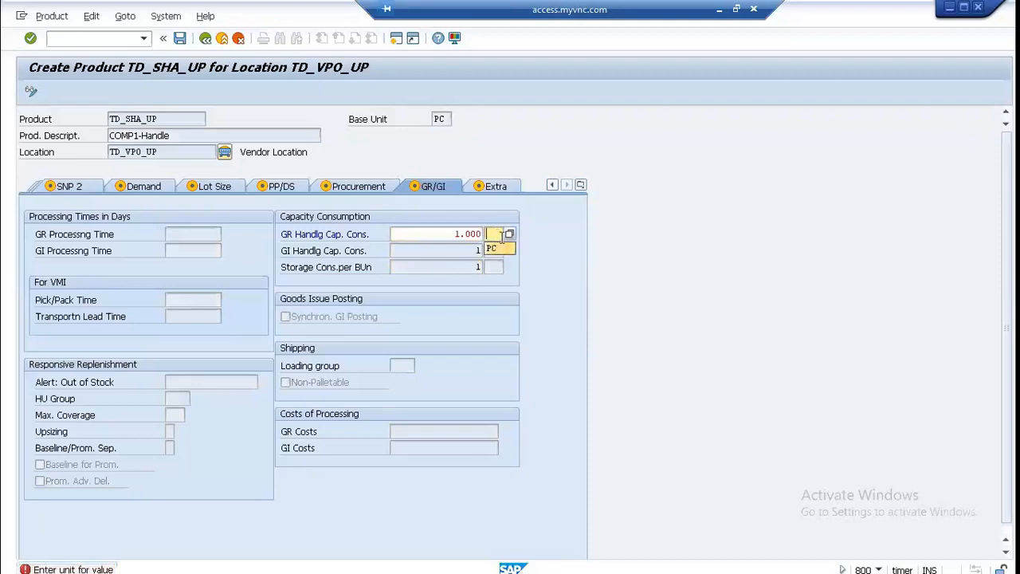
{"action": "type", "text": "PC"}
{"action": "key", "text": "Return"}
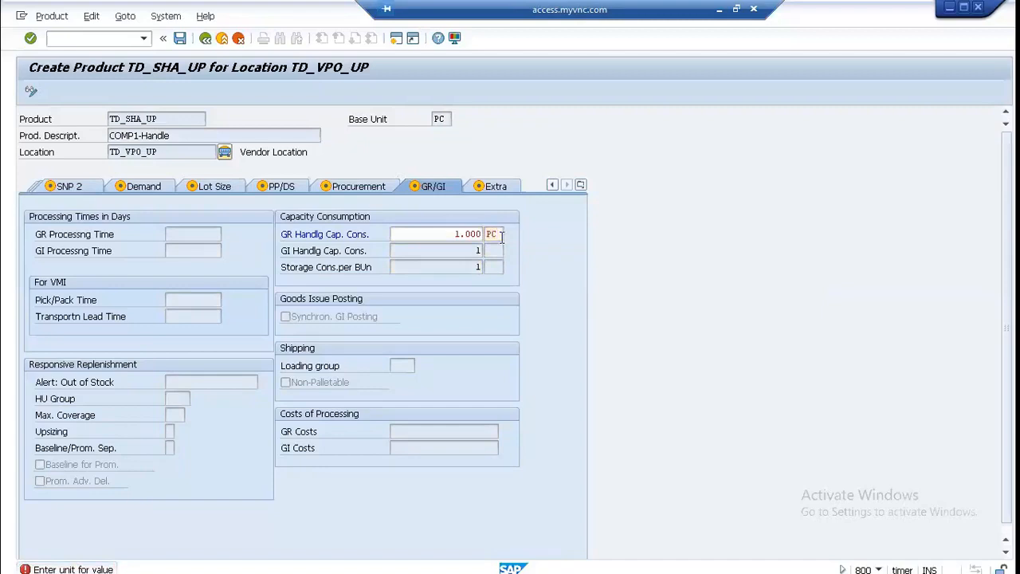
{"action": "key", "text": "Return"}
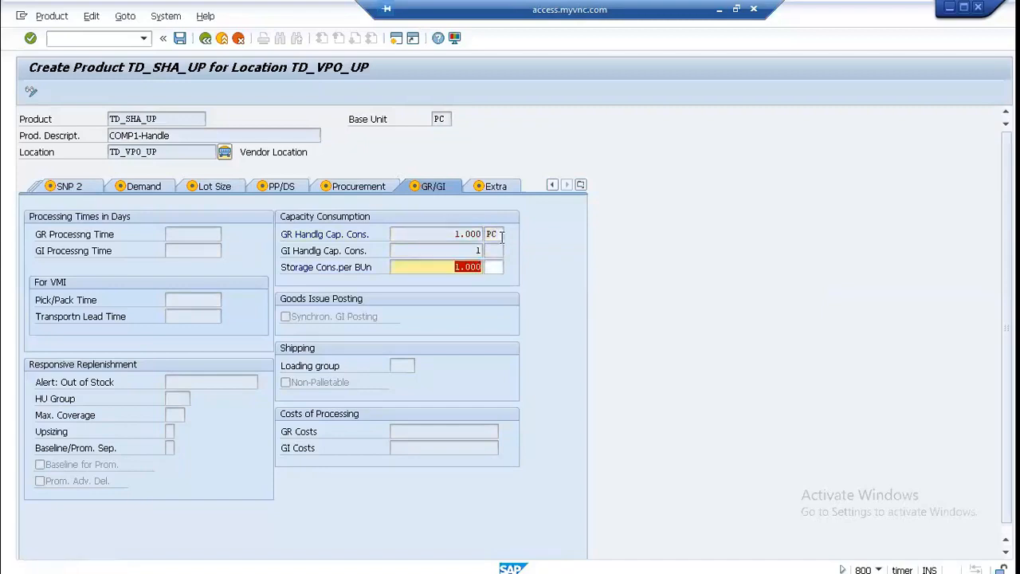
Step: Assign the unit PC to the storage consumption per base unit
{"action": "key", "text": "Tab"}
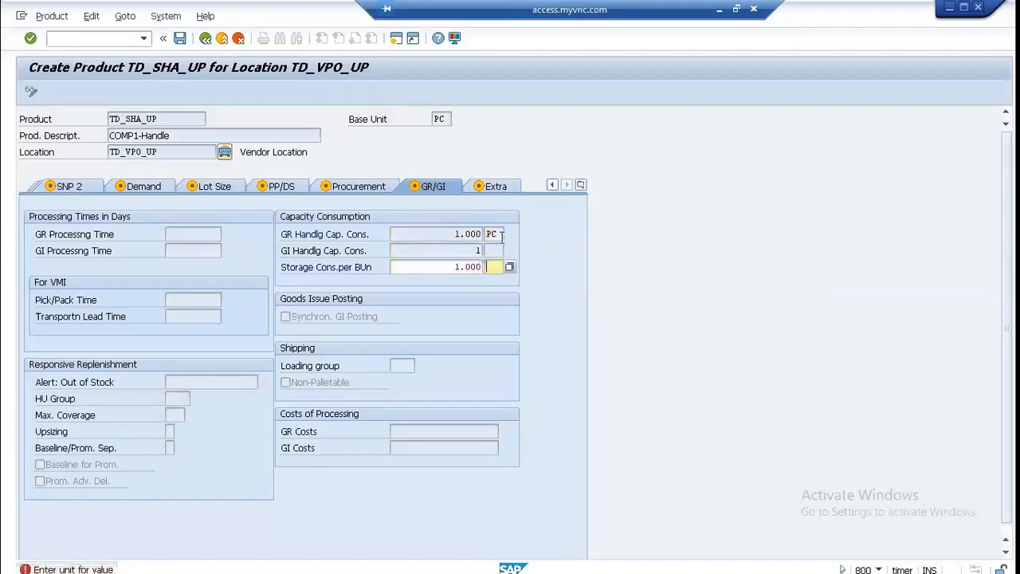
{"action": "type", "text": "PC"}
{"action": "key", "text": "Return"}
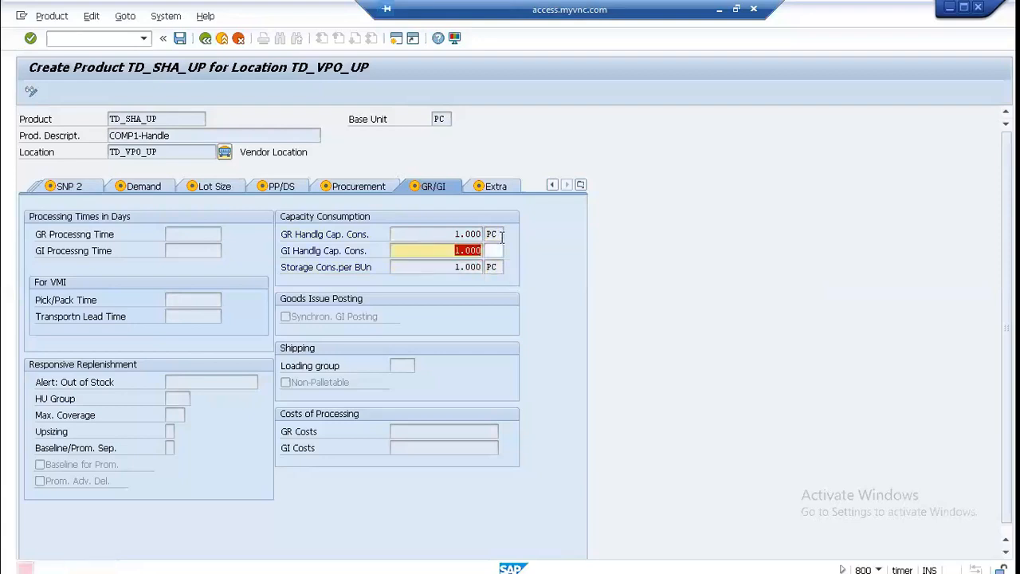
Step: Assign the unit PC to the GI handling capacity consumption
{"action": "key", "text": "Tab"}
{"action": "type", "text": "PC"}
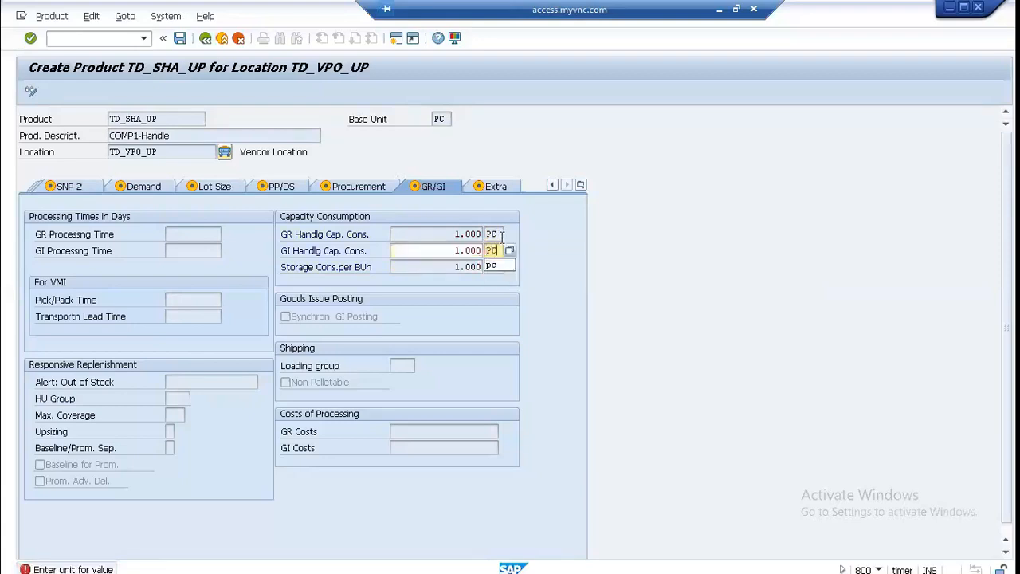
{"action": "key", "text": "Return"}
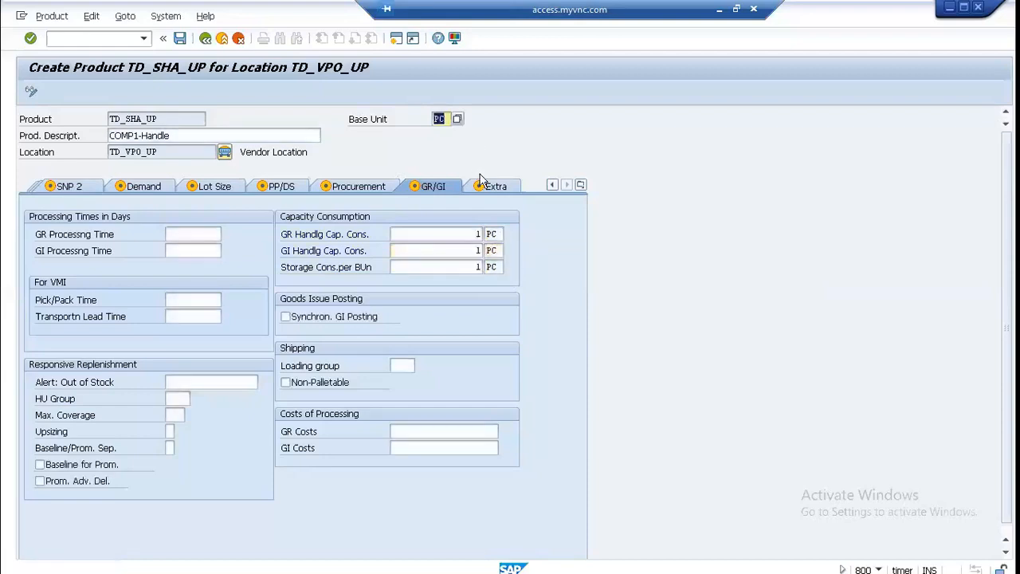
Step: Set both the GR processing time and the GI processing time to 1 day
{"action": "left_click", "coordinate": [204, 233]}
{"action": "type", "text": "1"}
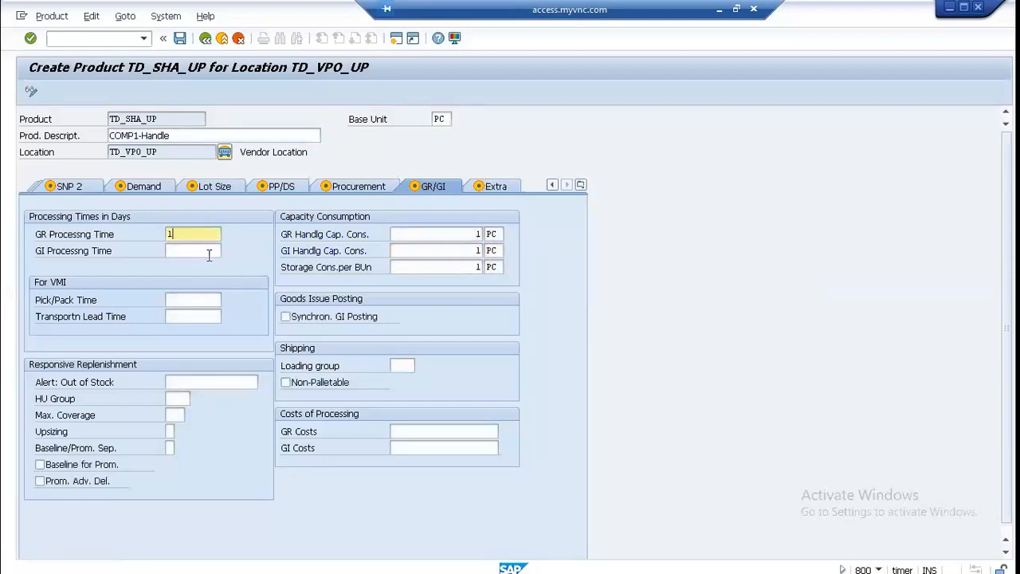
{"action": "left_click", "coordinate": [212, 249]}
{"action": "type", "text": "1"}
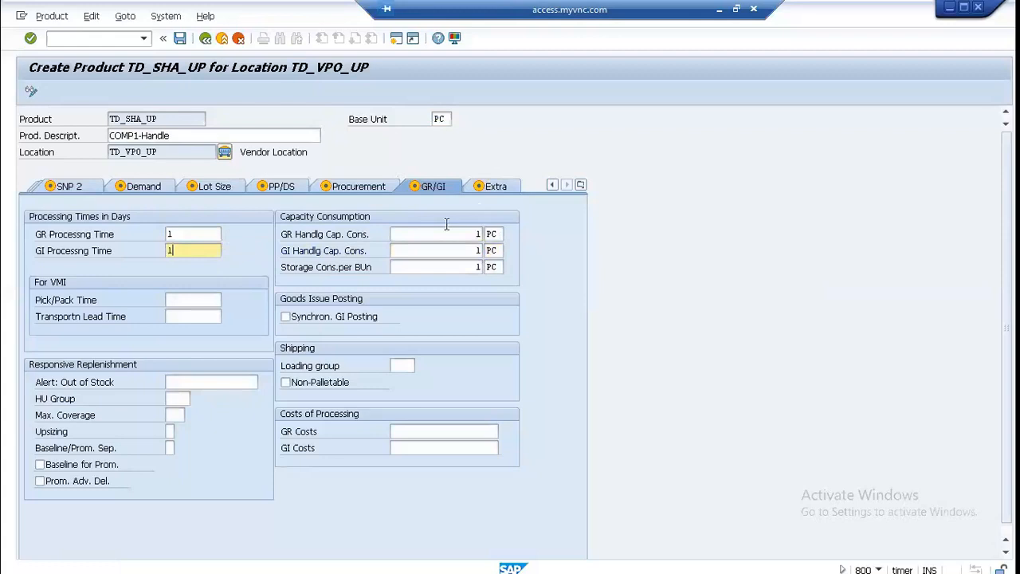
Step: Open the product's extra attributes and save the TD_SHA_UP record for location TD_VPO_UP
{"action": "left_click", "coordinate": [494, 188]}
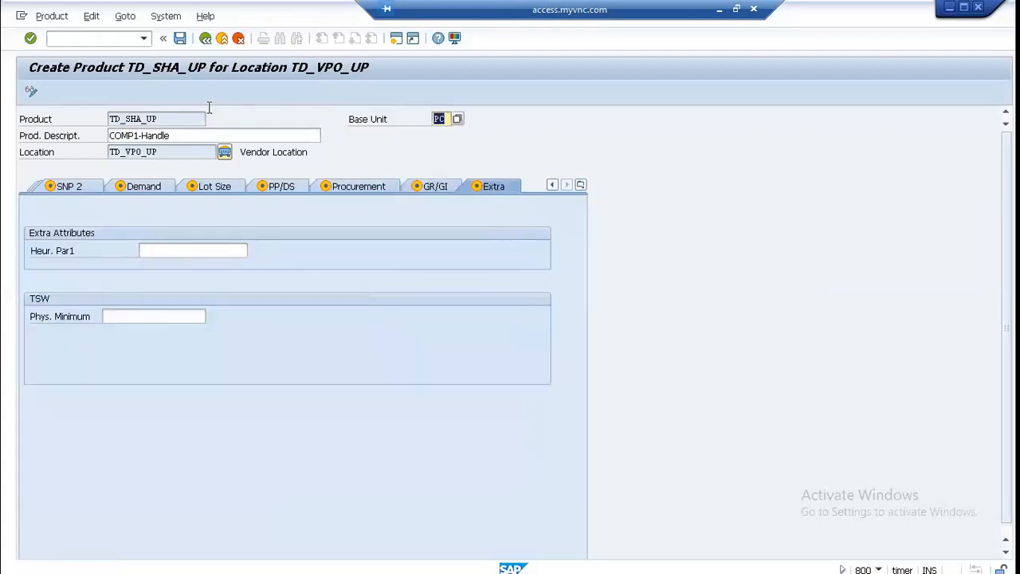
{"action": "key", "text": "ctrl+s"}
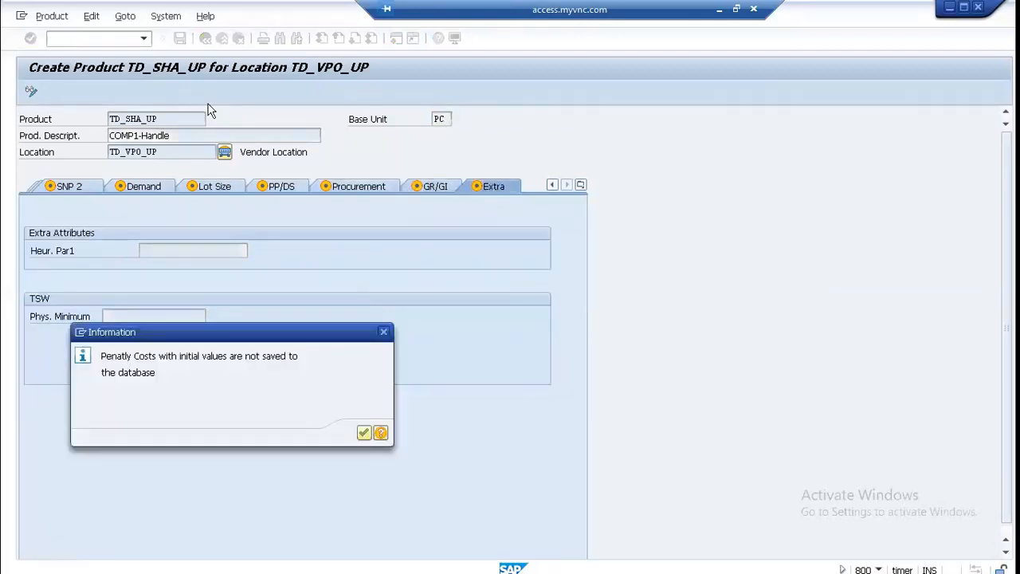
{"action": "left_click", "coordinate": [363, 431]}
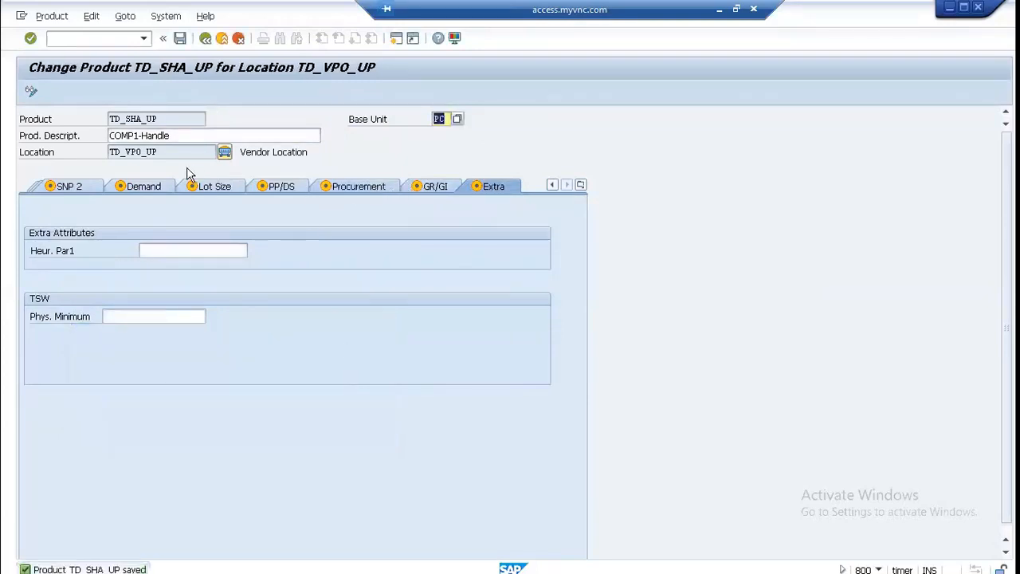
Step: Review the product's location-dependent penalty costs and its SNP demand, supply and deployment profiles
{"action": "left_click", "coordinate": [76, 191]}
{"action": "left_click", "coordinate": [75, 189]}
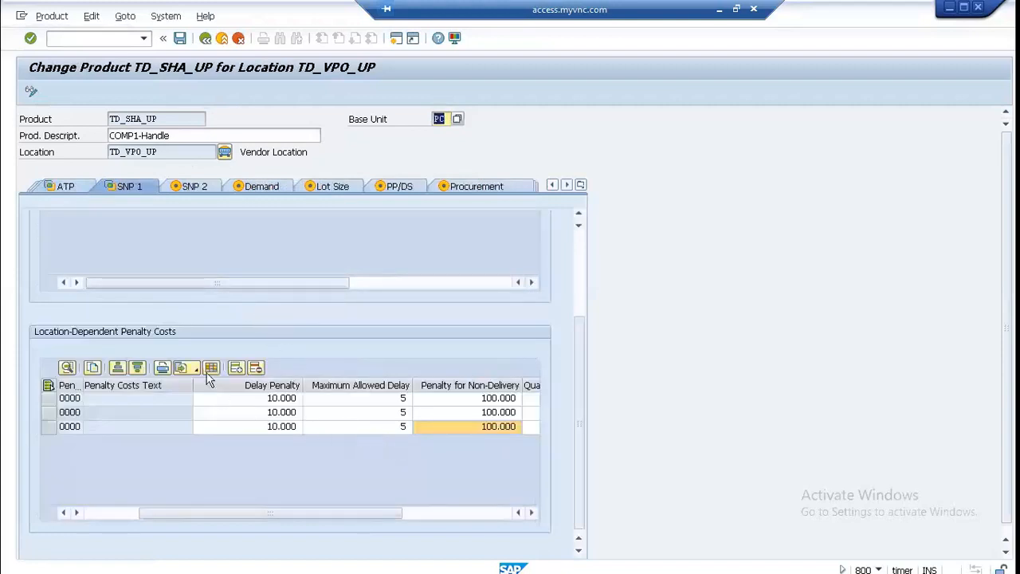
{"action": "left_click", "coordinate": [196, 188]}
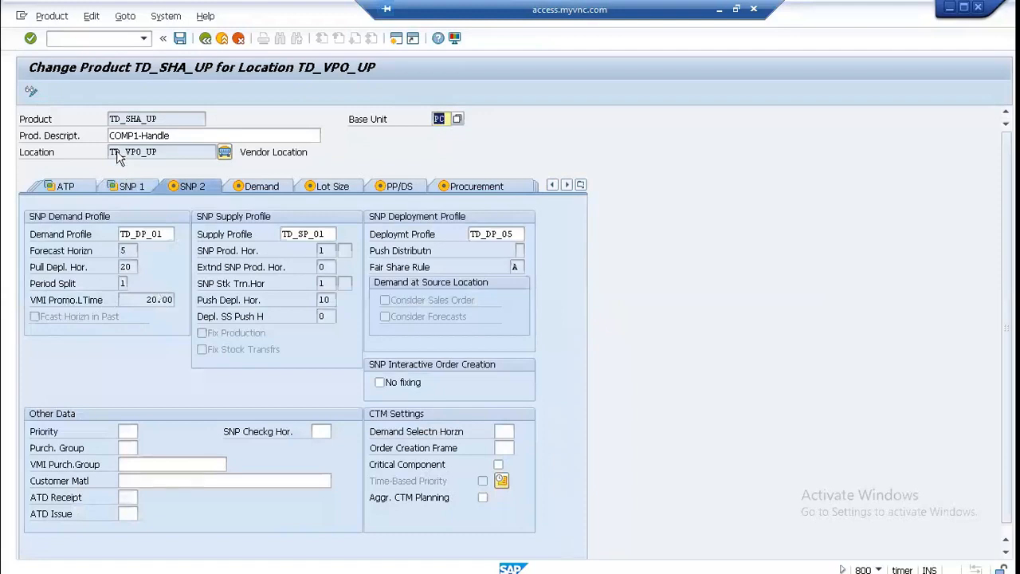
Step: Save the product once more and return to the initial screen of the product master
{"action": "left_click", "coordinate": [171, 41]}
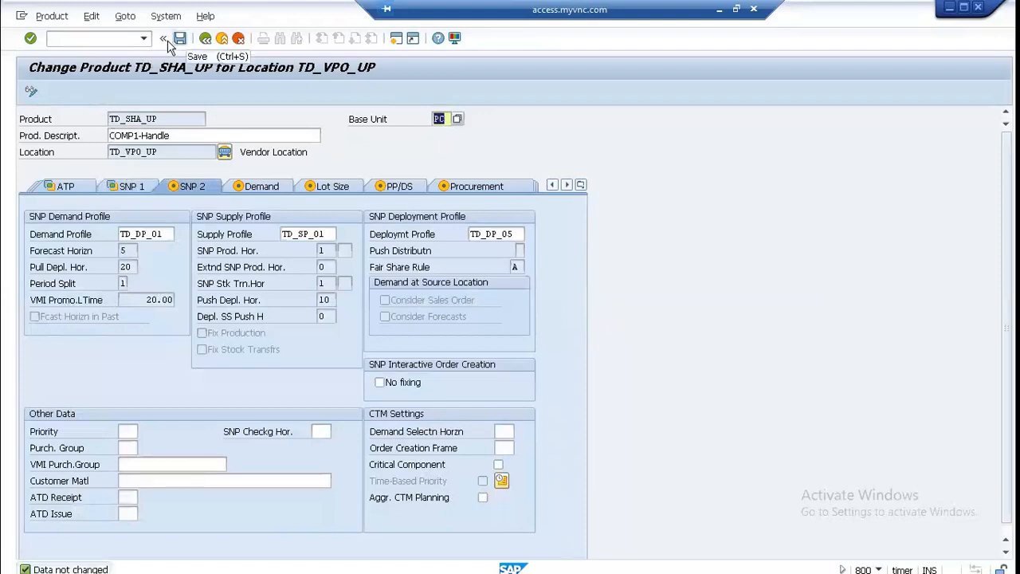
{"action": "left_click", "coordinate": [171, 41]}
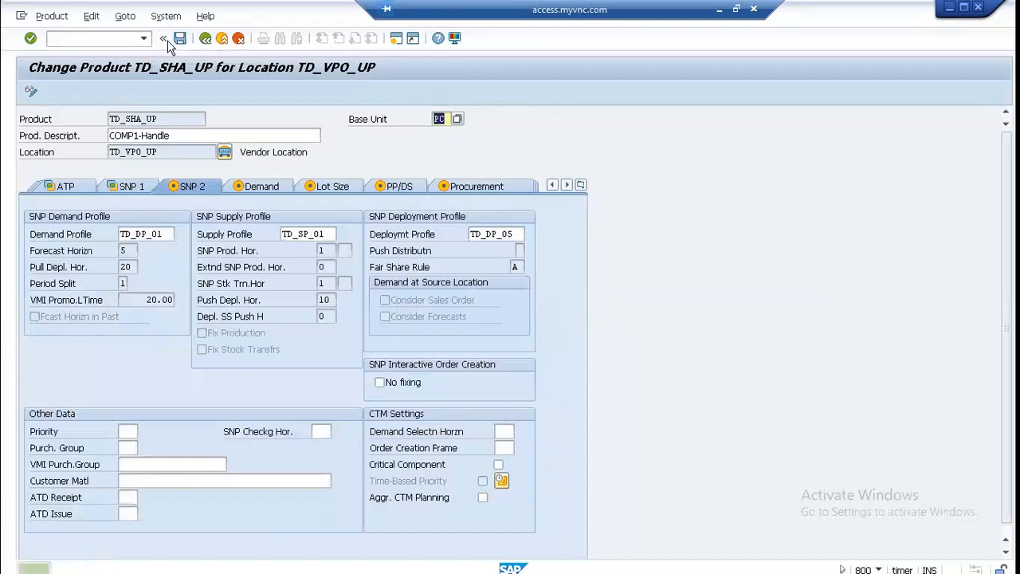
{"action": "left_click", "coordinate": [163, 39]}
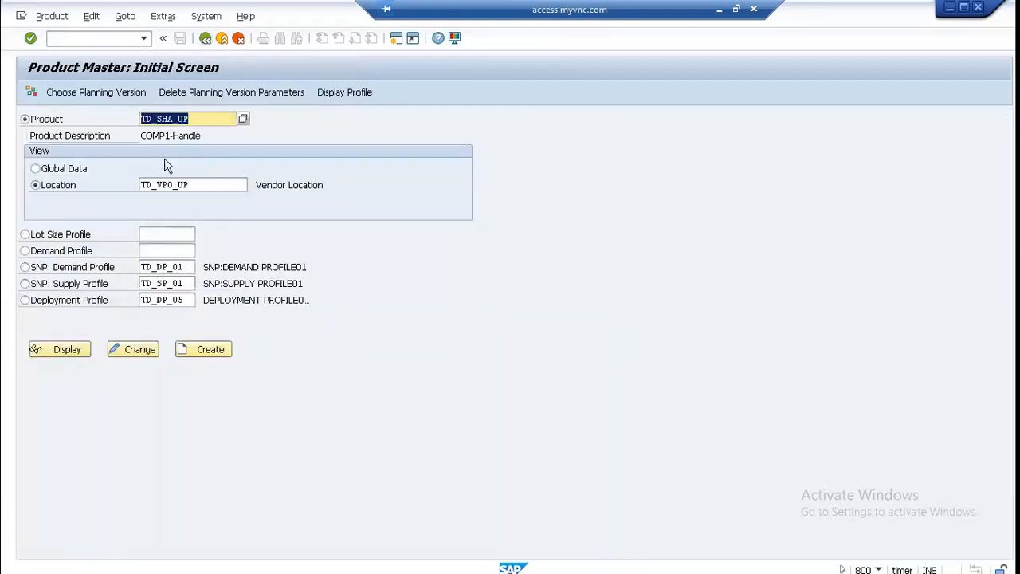
Step: Assign location product TD_SHA_UP at TD_VPO_UP to model 000, the active model
{"action": "left_click", "coordinate": [43, 11]}
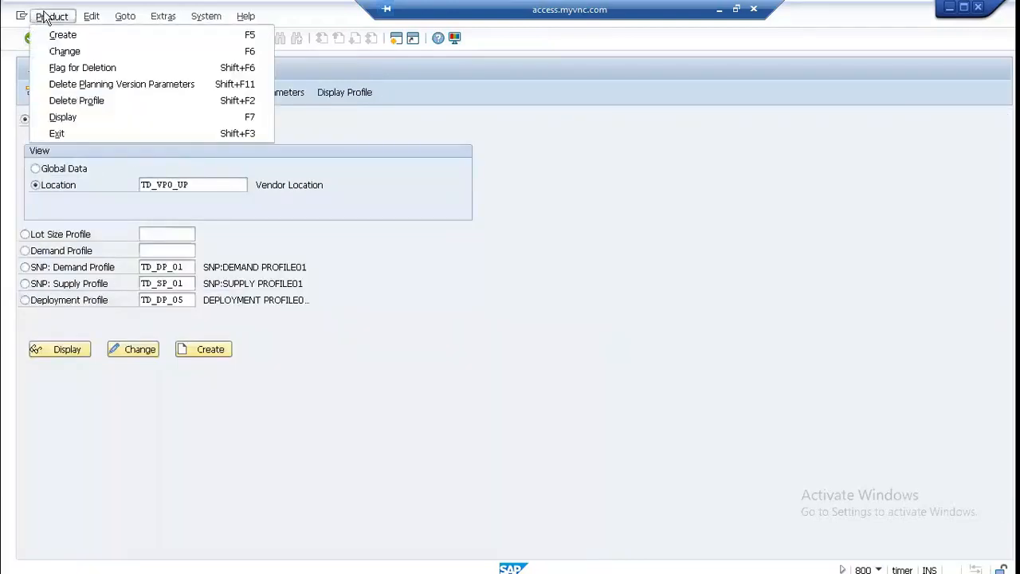
{"action": "left_click", "coordinate": [503, 447]}
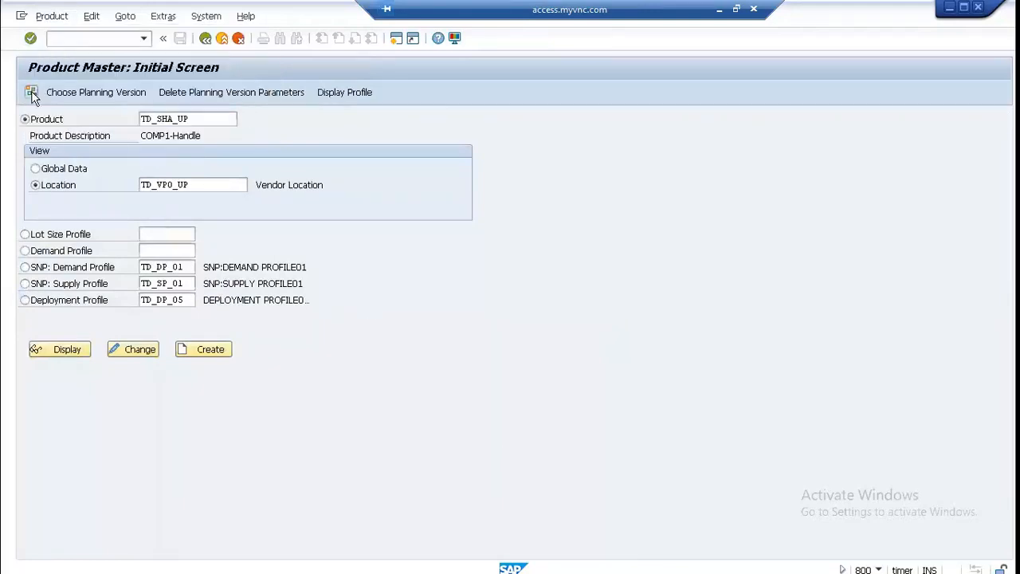
{"action": "left_click", "coordinate": [31, 91]}
{"action": "left_click", "coordinate": [30, 156]}
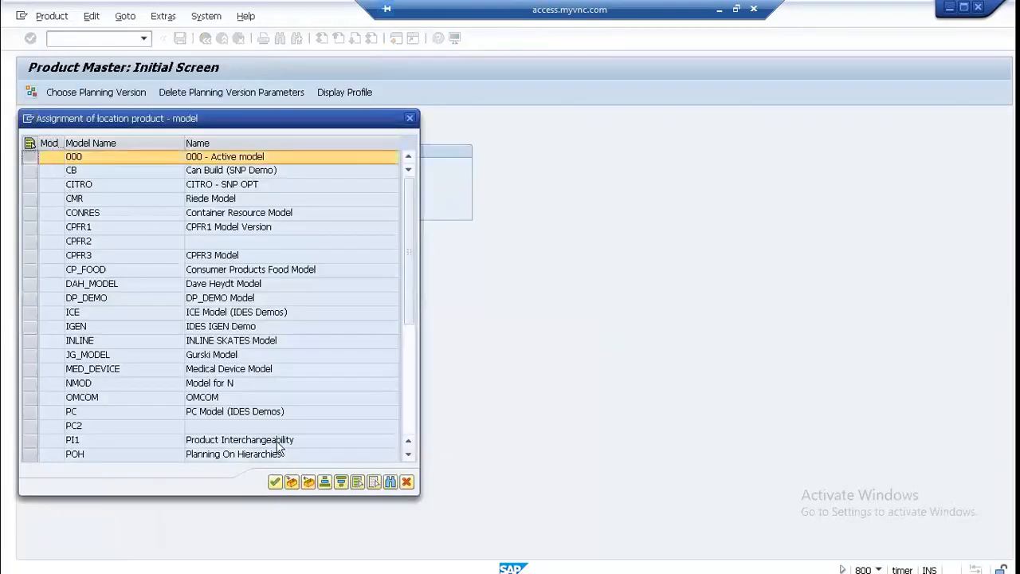
{"action": "left_click", "coordinate": [275, 482]}
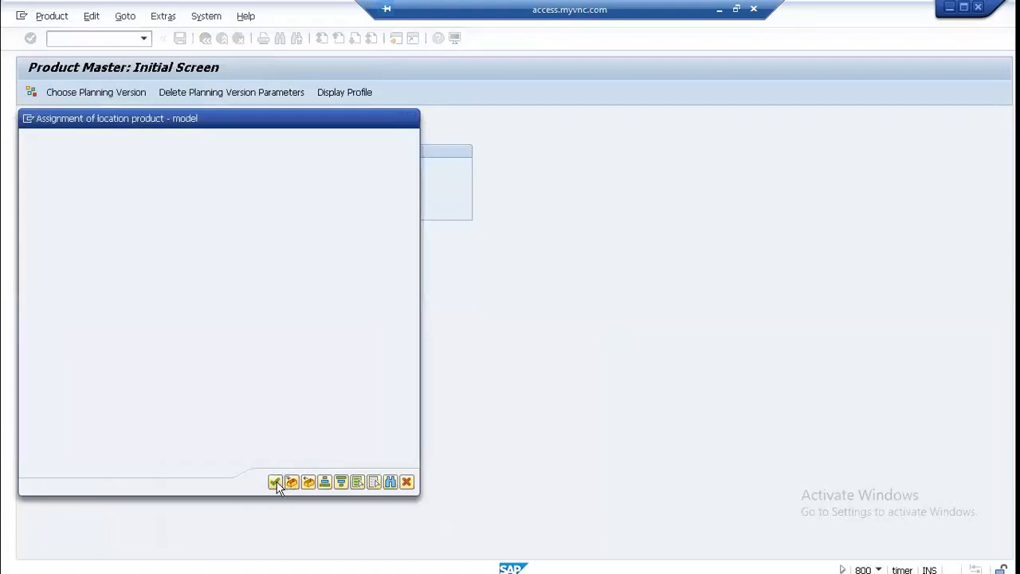
{"action": "left_click", "coordinate": [364, 434]}
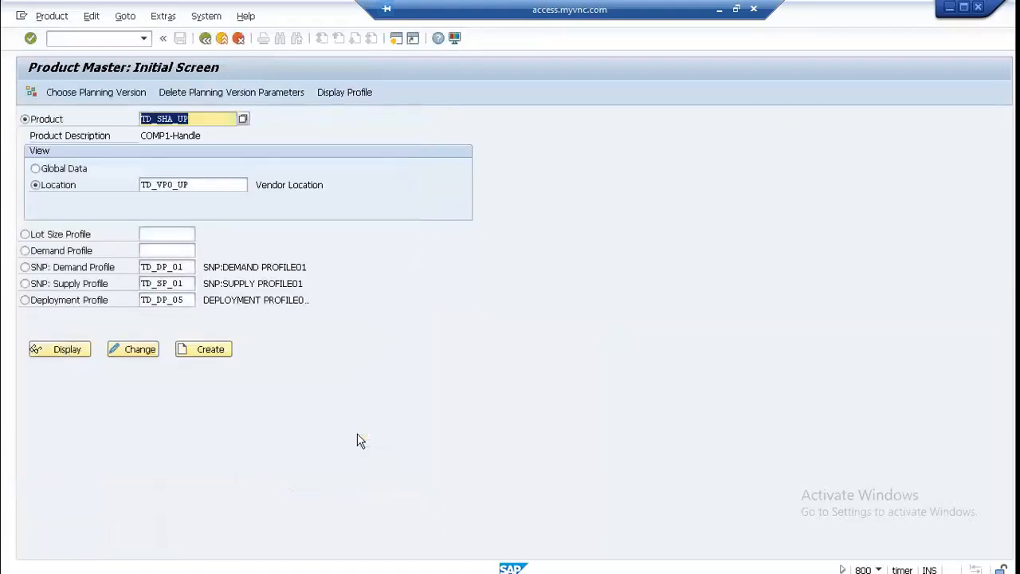
Step: Remove SHA from the product name so that another component's code can be entered
{"action": "left_click", "coordinate": [195, 118]}
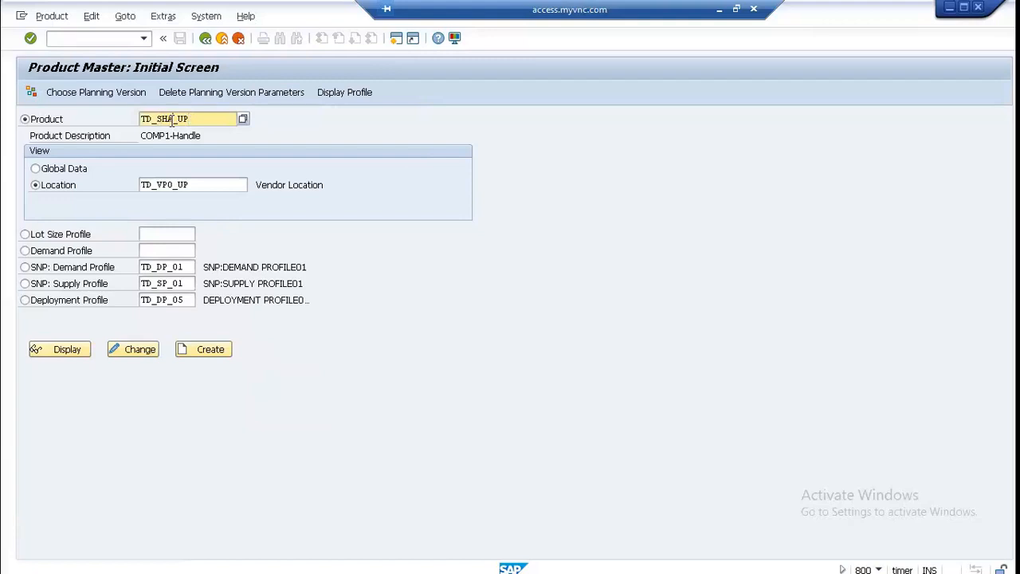
{"action": "left_click", "coordinate": [173, 119]}
{"action": "key", "text": "BackSpace"}
{"action": "key", "text": "BackSpace"}
{"action": "key", "text": "BackSpace"}
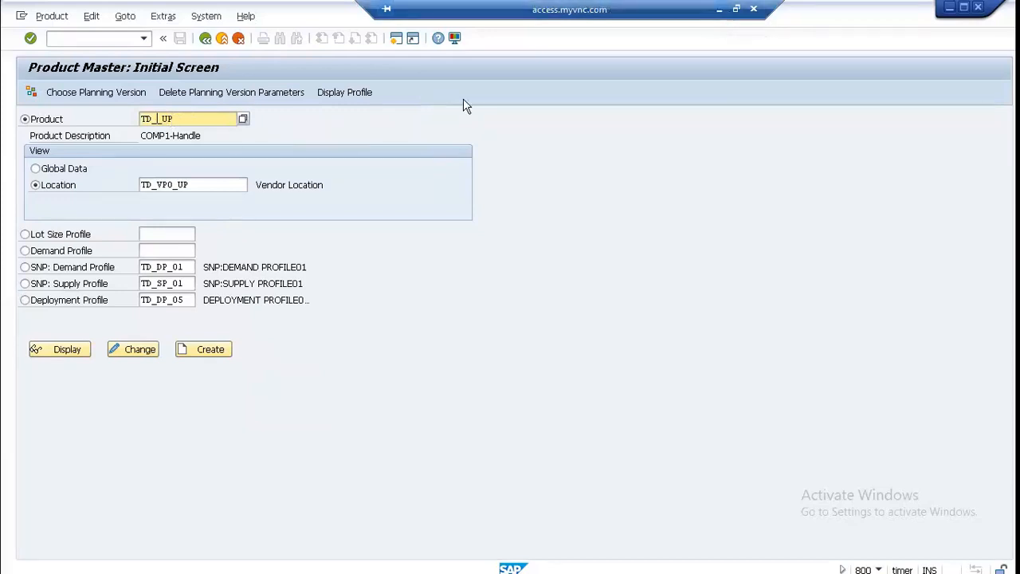
Step: Look up the second component's product code in the SNP product location notes in Notepad, and return to the SAP session
{"action": "left_click", "coordinate": [719, 9]}
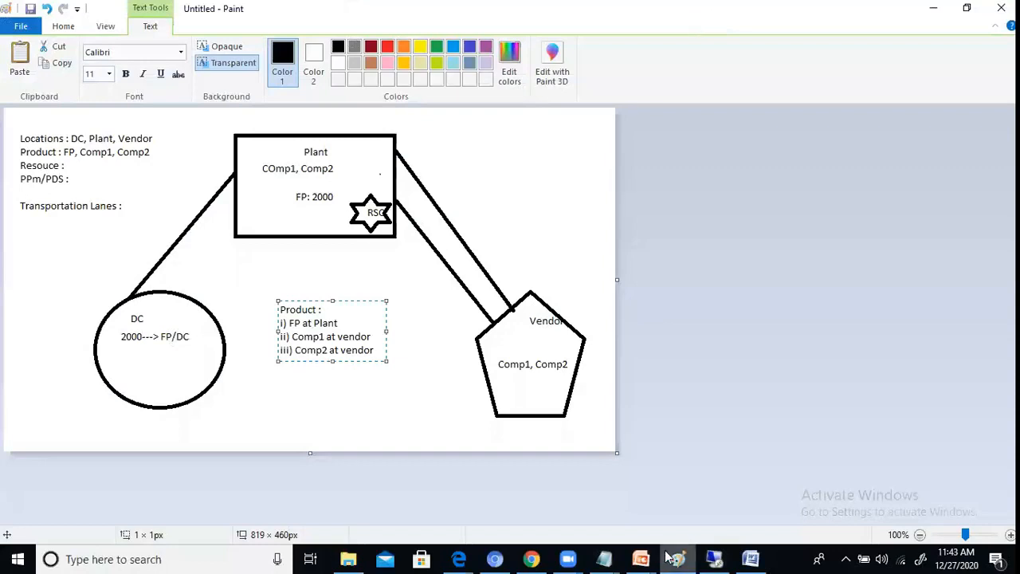
{"action": "mouse_move", "coordinate": [606, 557]}
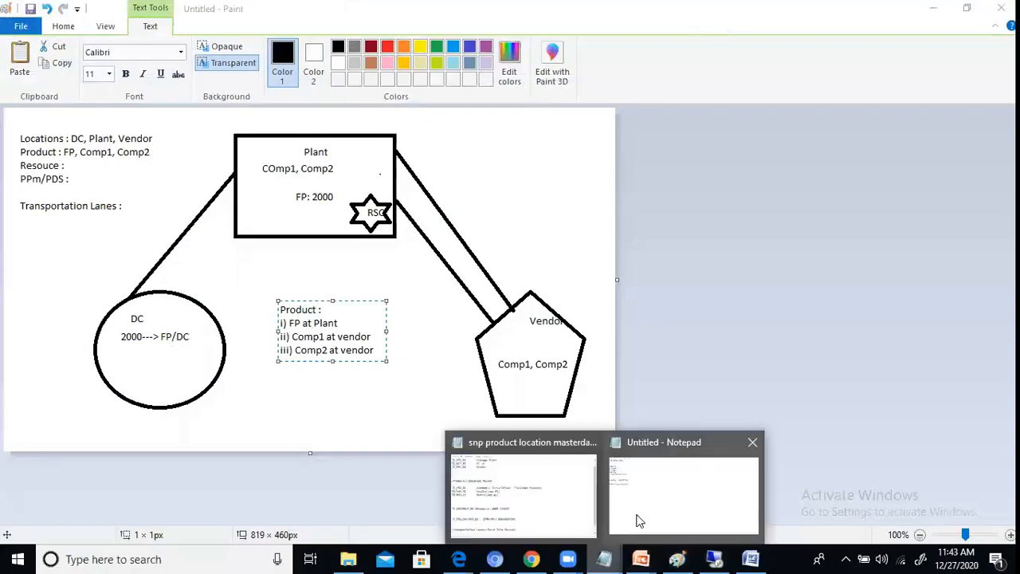
{"action": "left_click", "coordinate": [571, 512]}
{"action": "left_click", "coordinate": [743, 269]}
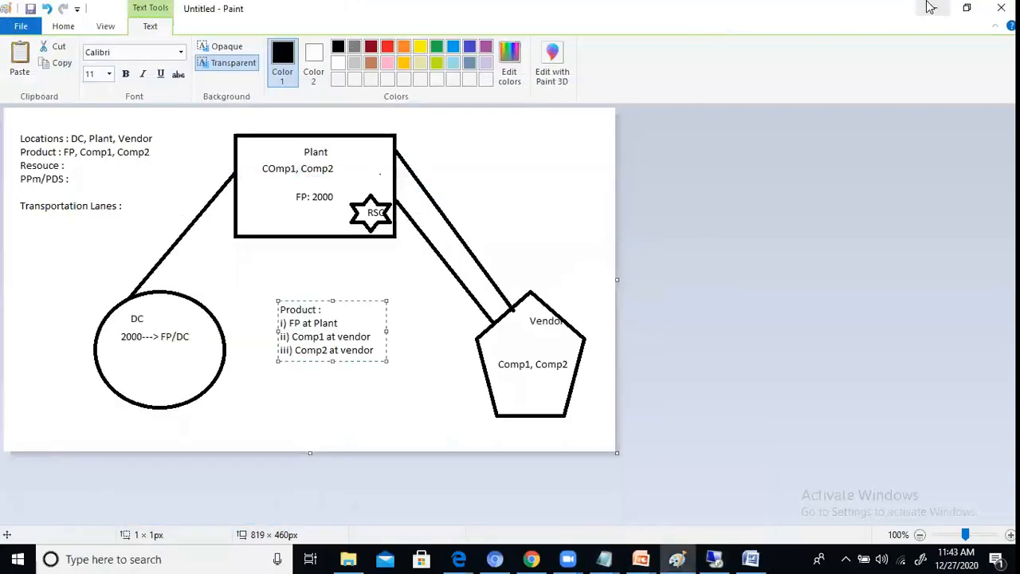
{"action": "left_click", "coordinate": [929, 8]}
{"action": "left_click", "coordinate": [711, 559]}
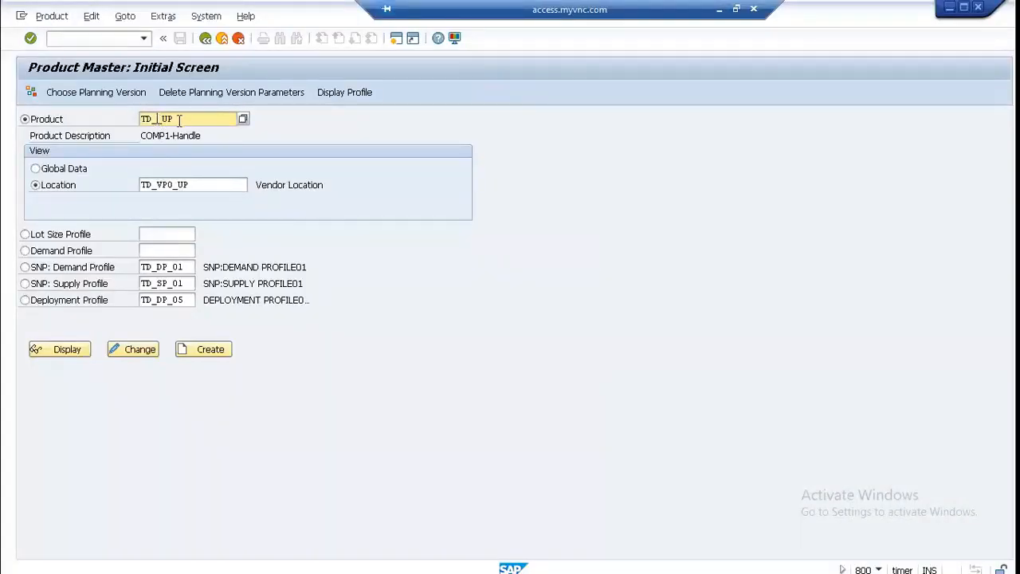
Step: Create product TD_RMO_UP at location TD_VPO_UP with the description COMP2- MOTOR and base unit PC
{"action": "type", "text": "RM0"}
{"action": "left_click", "coordinate": [211, 352]}
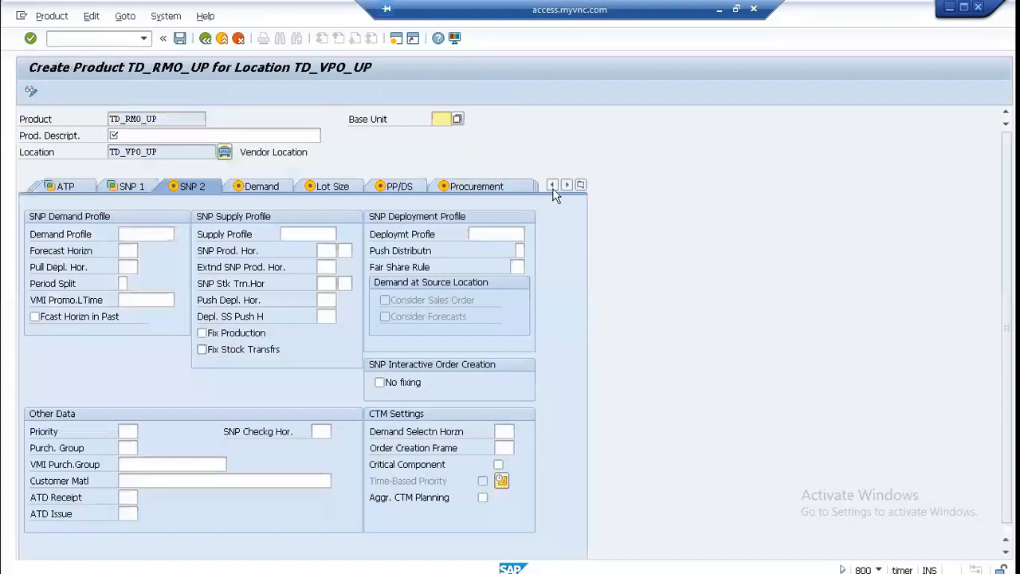
{"action": "left_click", "coordinate": [170, 136]}
{"action": "type", "text": "COMP2- MOTOR"}
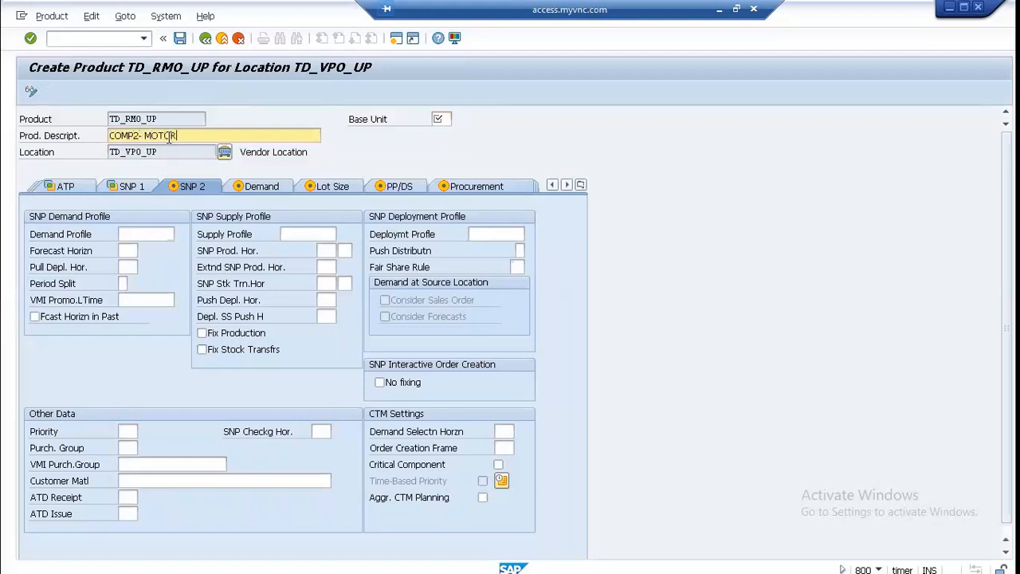
{"action": "left_click", "coordinate": [448, 118]}
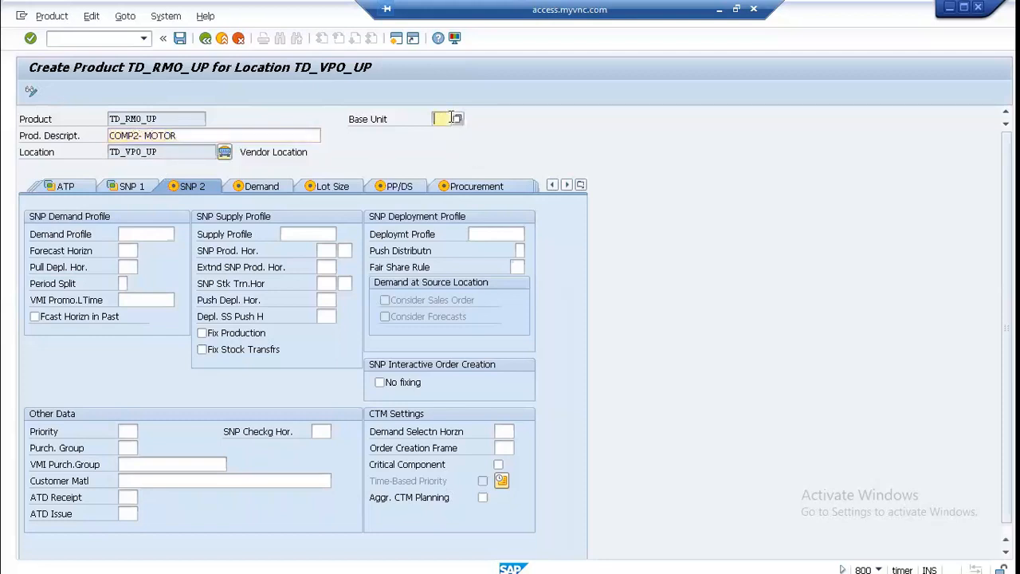
{"action": "left_click", "coordinate": [438, 135]}
{"action": "double_click", "coordinate": [438, 119]}
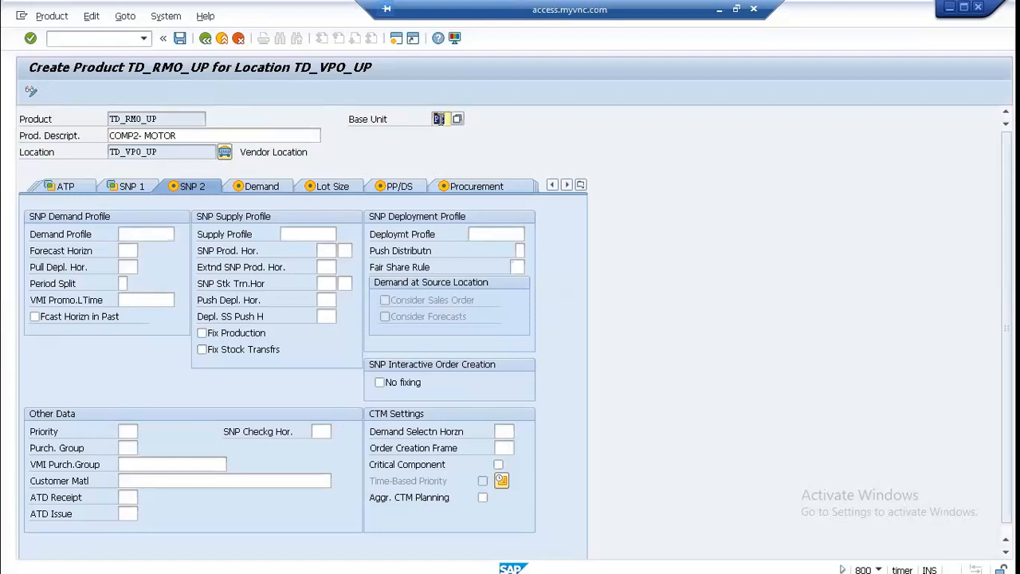
Step: Set the production planner to TWO in the product's administrative data
{"action": "left_click", "coordinate": [581, 185]}
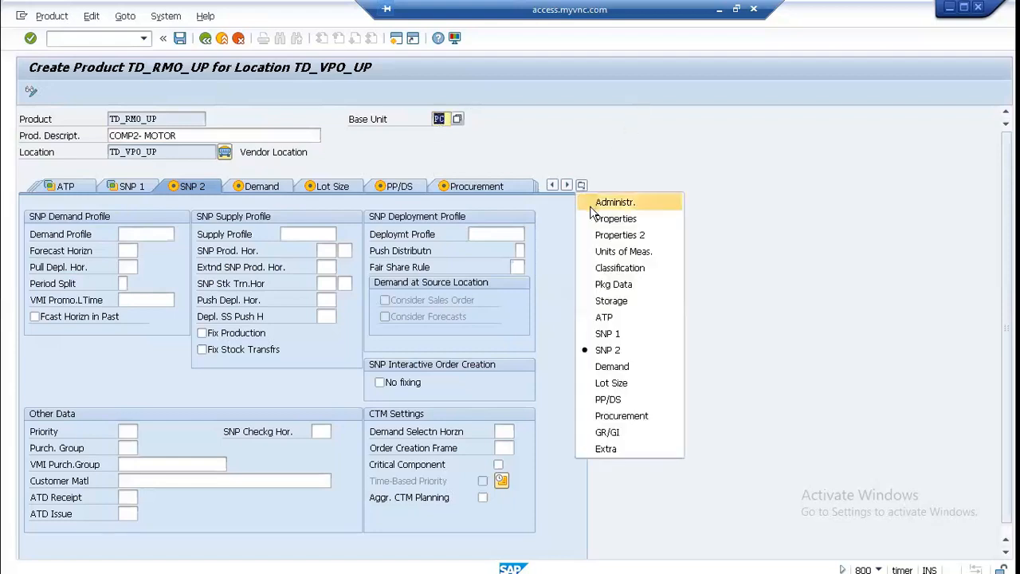
{"action": "left_click", "coordinate": [591, 206]}
{"action": "left_click", "coordinate": [156, 283]}
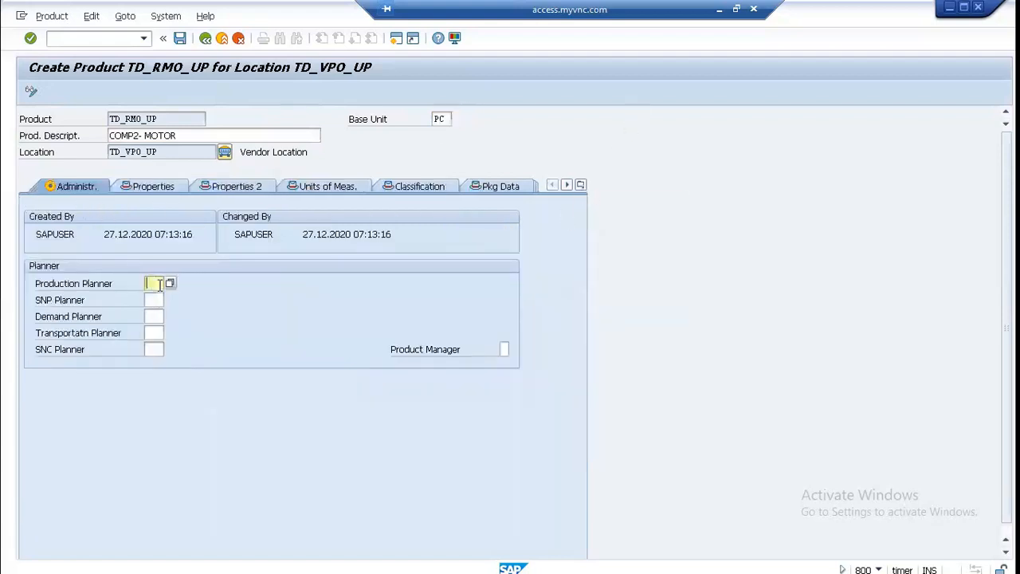
{"action": "key", "text": "Tab"}
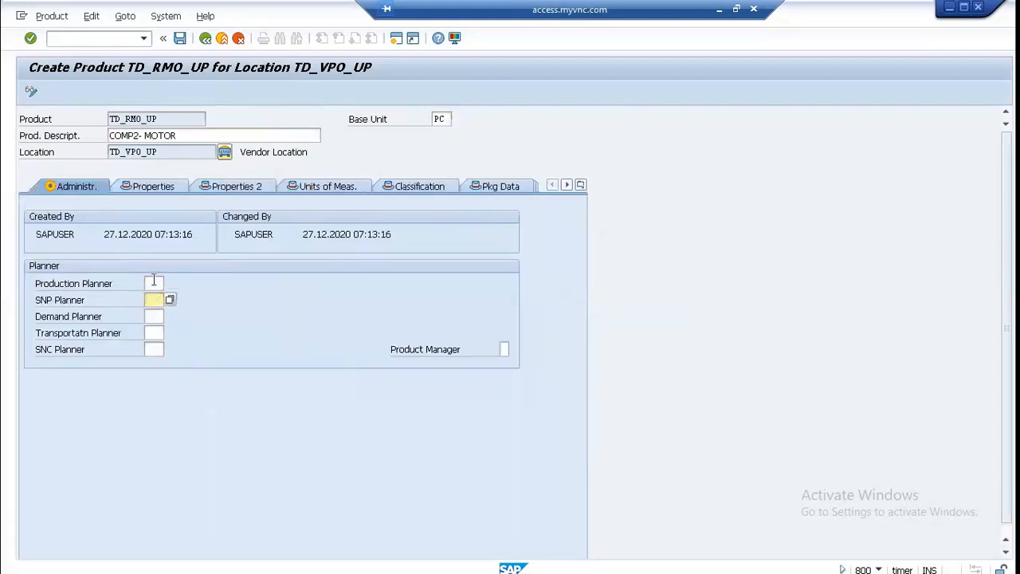
{"action": "left_click", "coordinate": [154, 283]}
{"action": "key", "text": "Down"}
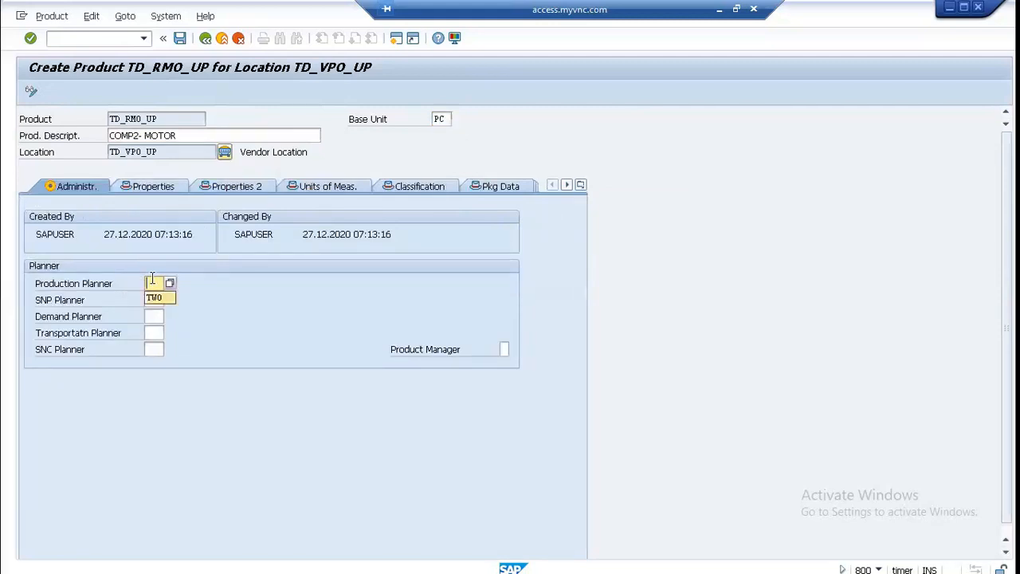
{"action": "key", "text": "Return"}
{"action": "key", "text": "Tab"}
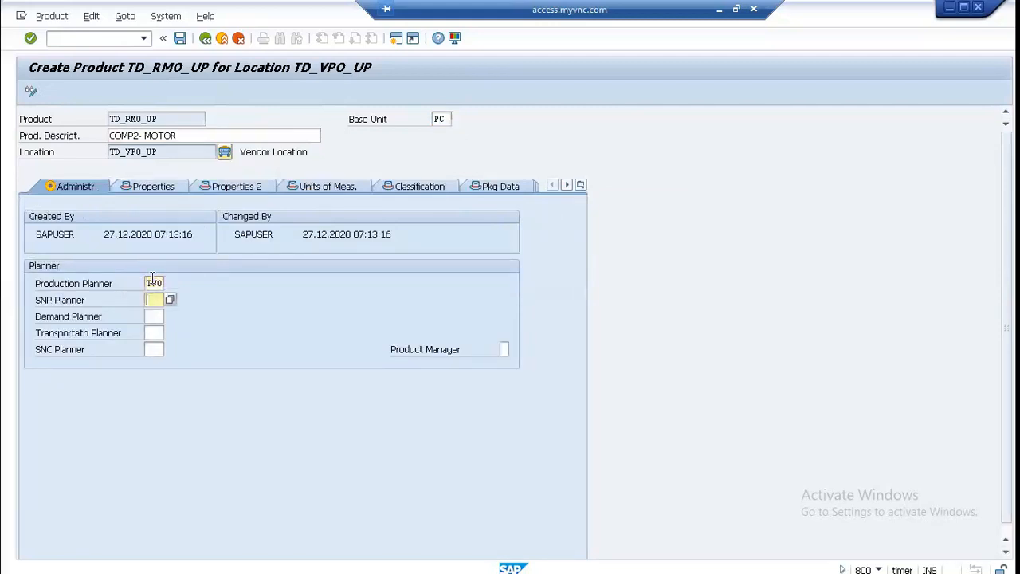
{"action": "key", "text": "Return"}
{"action": "key", "text": "Tab"}
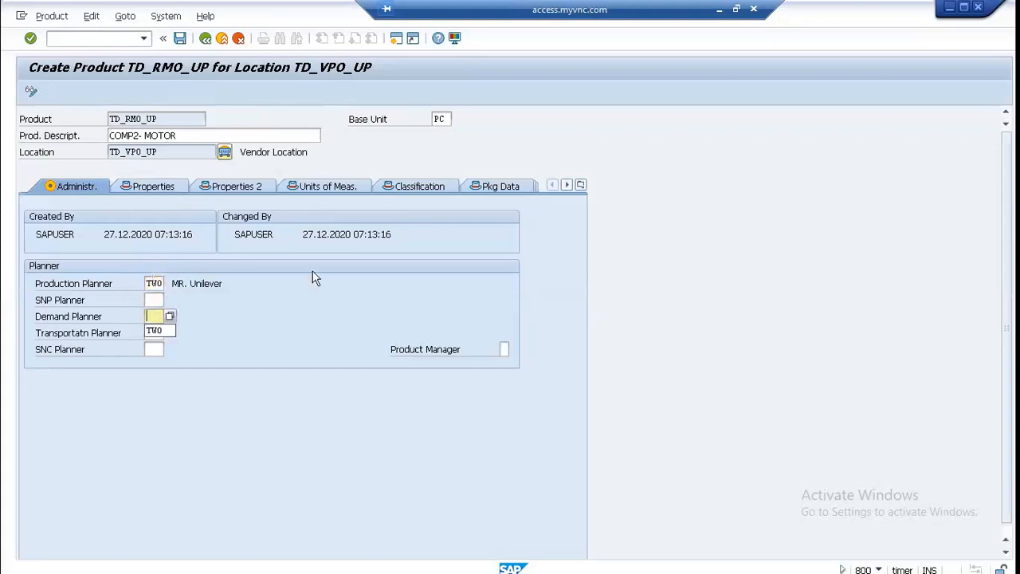
Step: In the first row of location-dependent penalty costs, set delay penalty 10, maximum allowed delay 5 and non-delivery penalty 100
{"action": "left_click", "coordinate": [159, 188]}
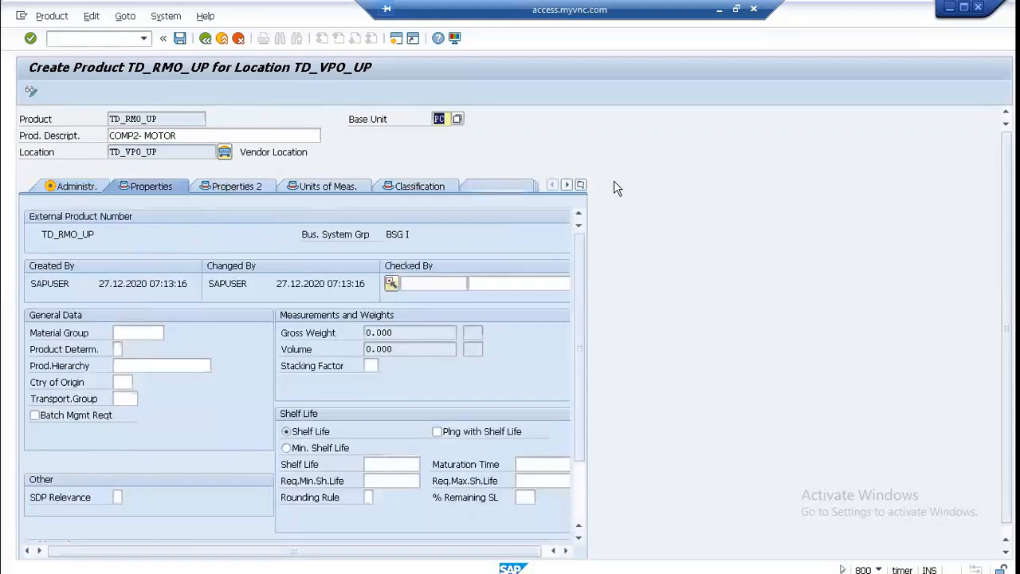
{"action": "left_click", "coordinate": [580, 184]}
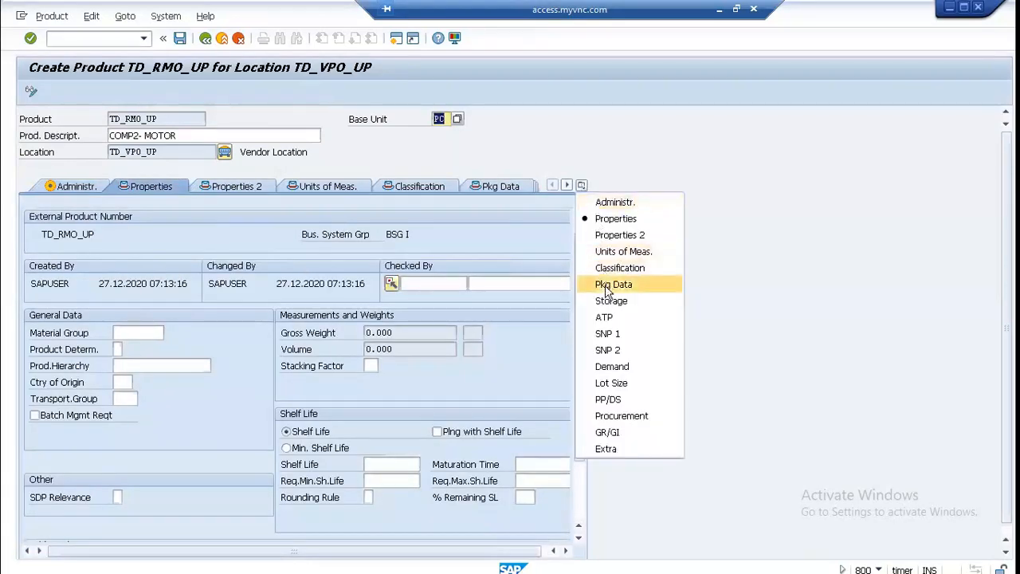
{"action": "left_click", "coordinate": [607, 350]}
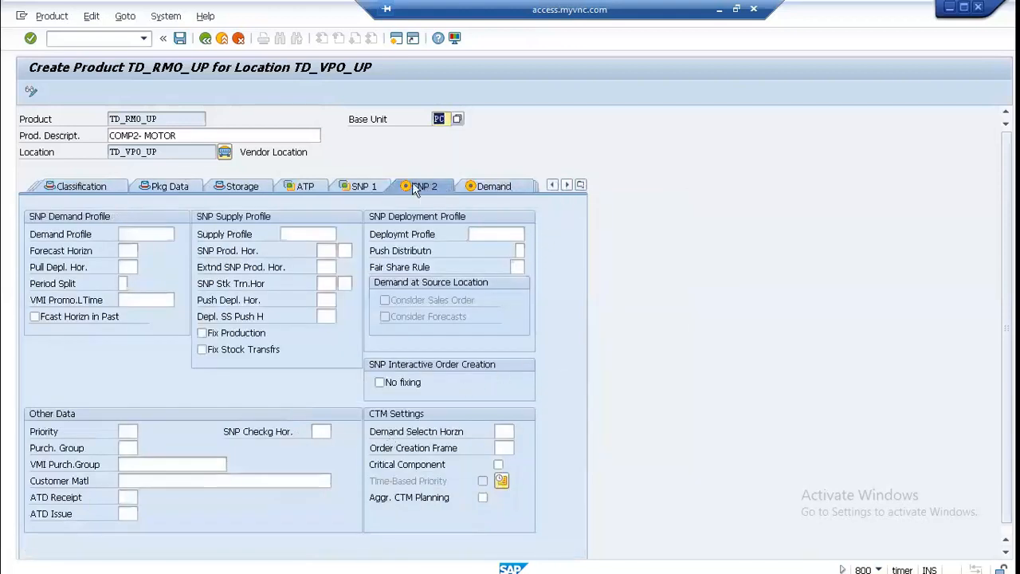
{"action": "left_click", "coordinate": [368, 188]}
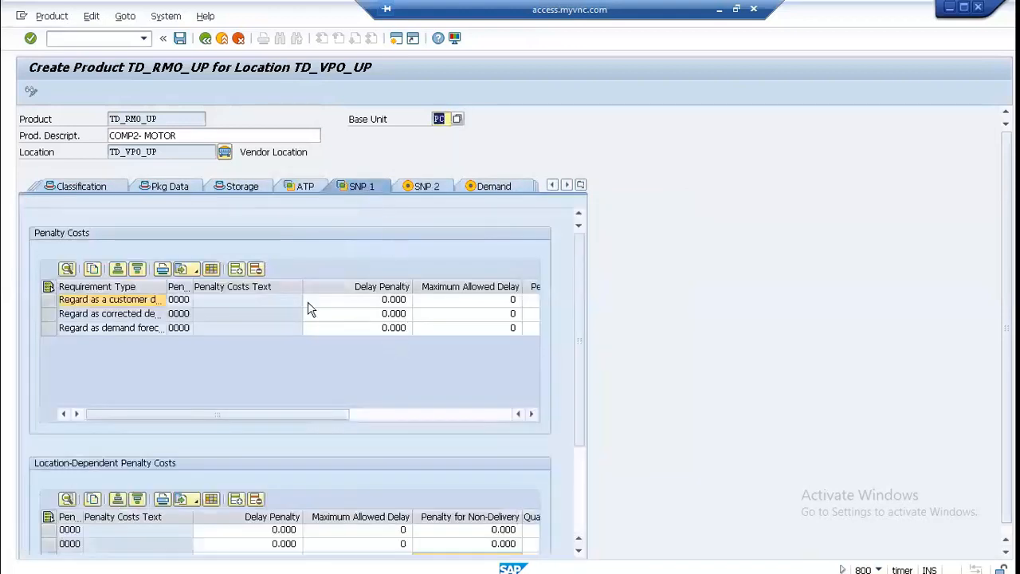
{"action": "scroll", "coordinate": [478, 334], "scroll_direction": "down", "scroll_amount": 1}
{"action": "left_click_drag", "start_coordinate": [582, 353], "coordinate": [582, 487]}
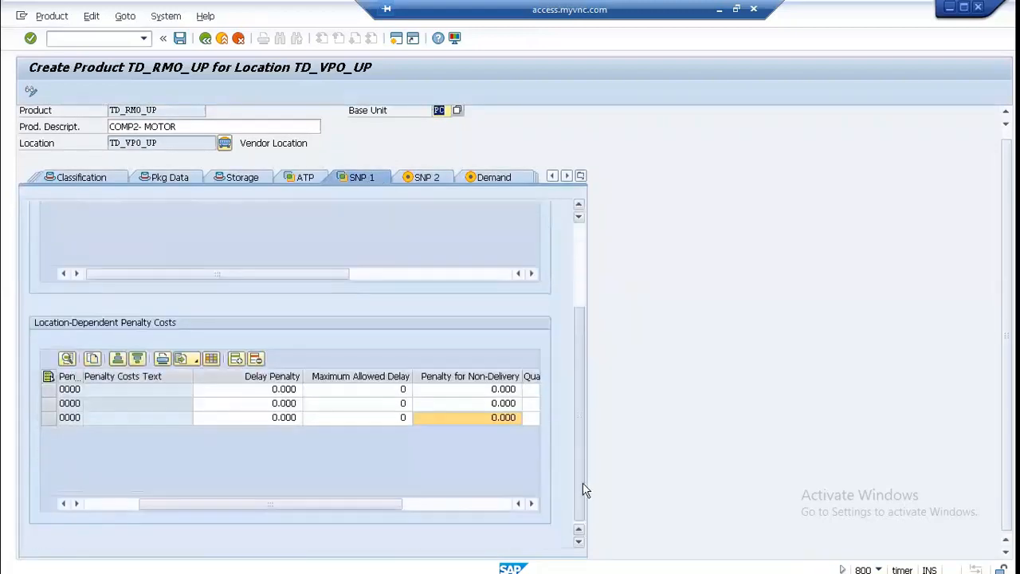
{"action": "left_click", "coordinate": [270, 390]}
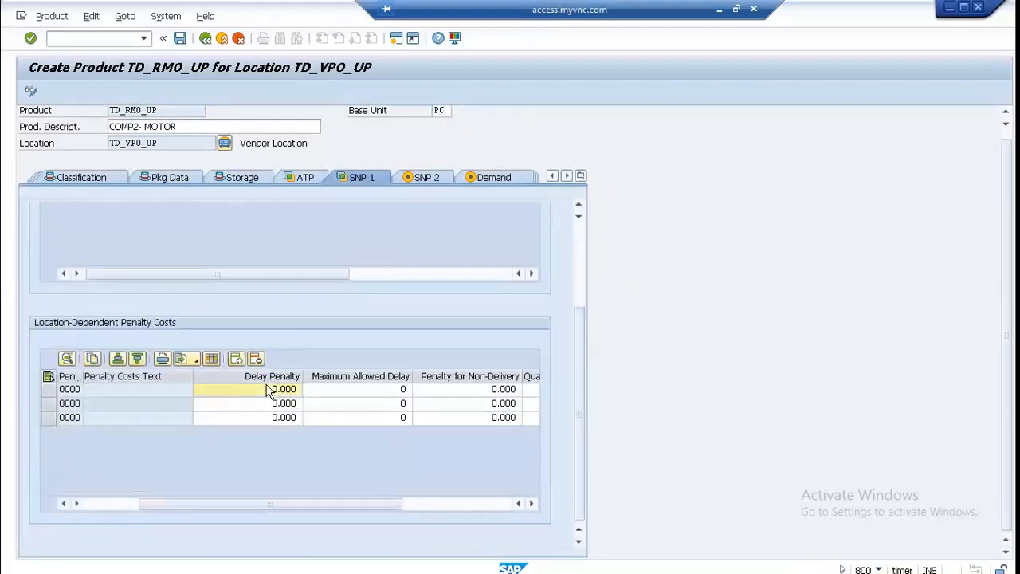
{"action": "type", "text": "10"}
{"action": "key", "text": "Tab"}
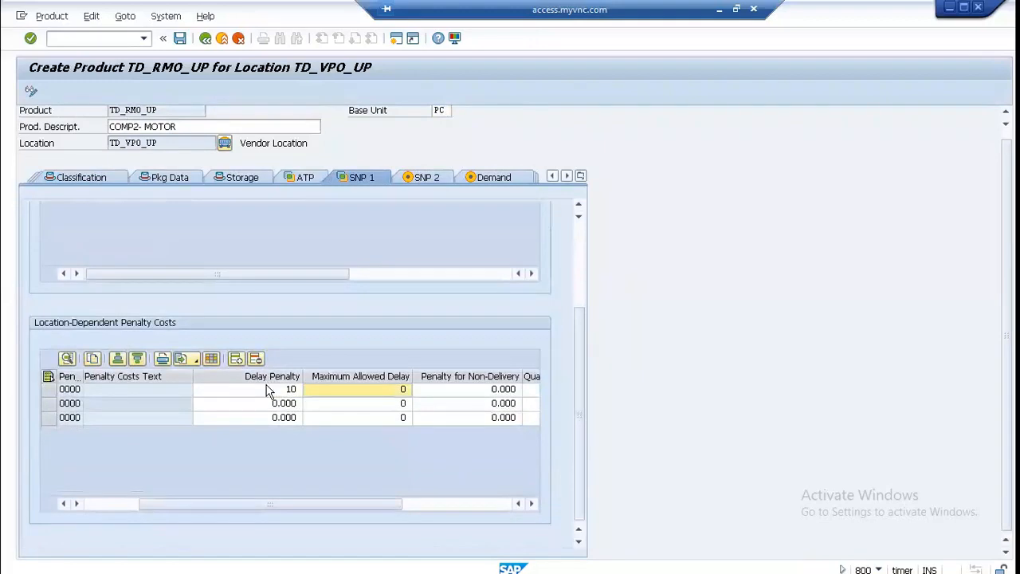
{"action": "type", "text": "5"}
{"action": "key", "text": "Tab"}
{"action": "type", "text": "100"}
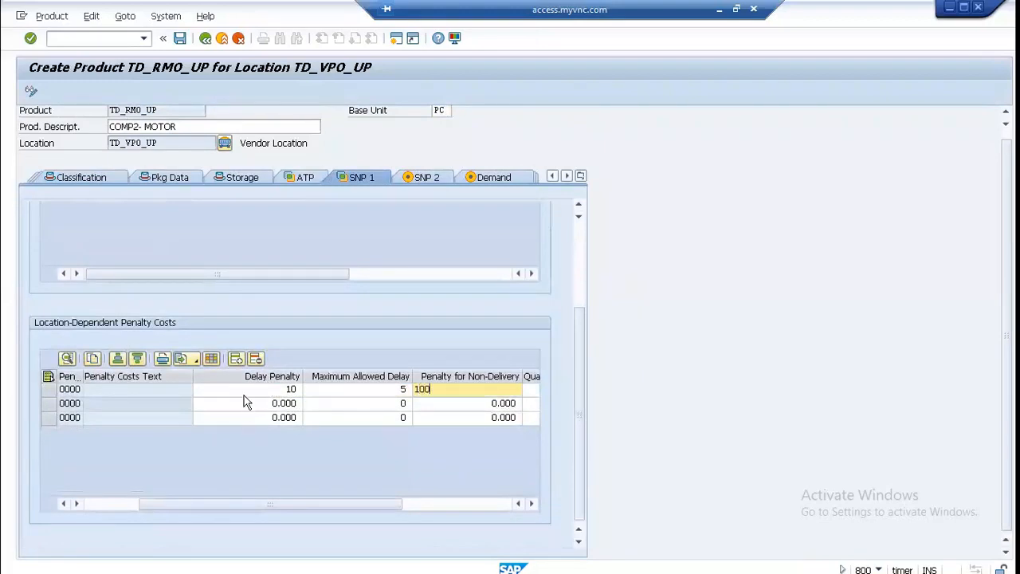
{"action": "key", "text": "Return"}
Step: Fill the second location-dependent penalty row with delay penalty 10, maximum allowed delay 5 and non-delivery penalty 100
{"action": "left_click", "coordinate": [244, 405]}
{"action": "type", "text": "10"}
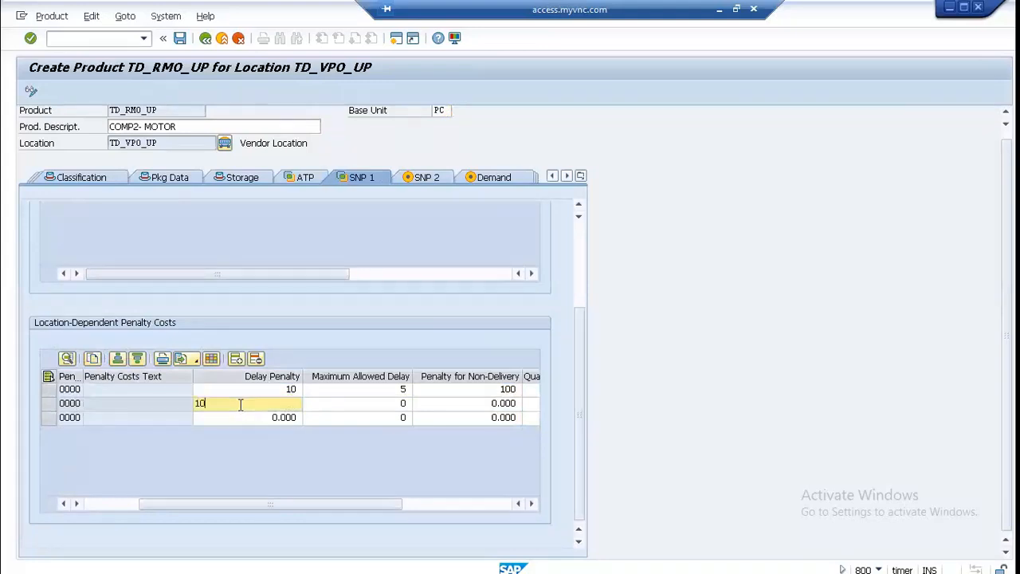
{"action": "key", "text": "Tab"}
{"action": "type", "text": "5"}
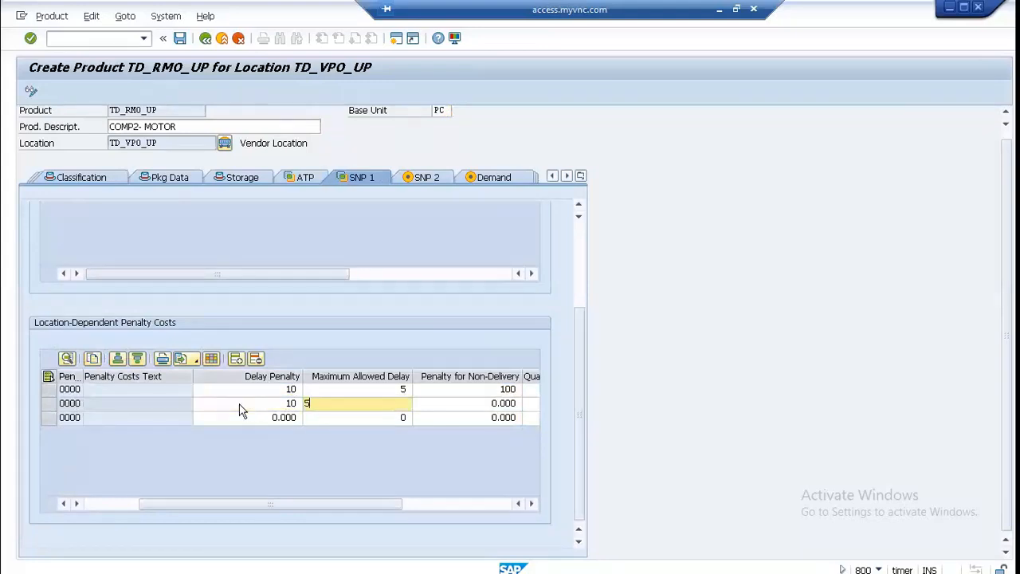
{"action": "key", "text": "Tab"}
{"action": "type", "text": "100"}
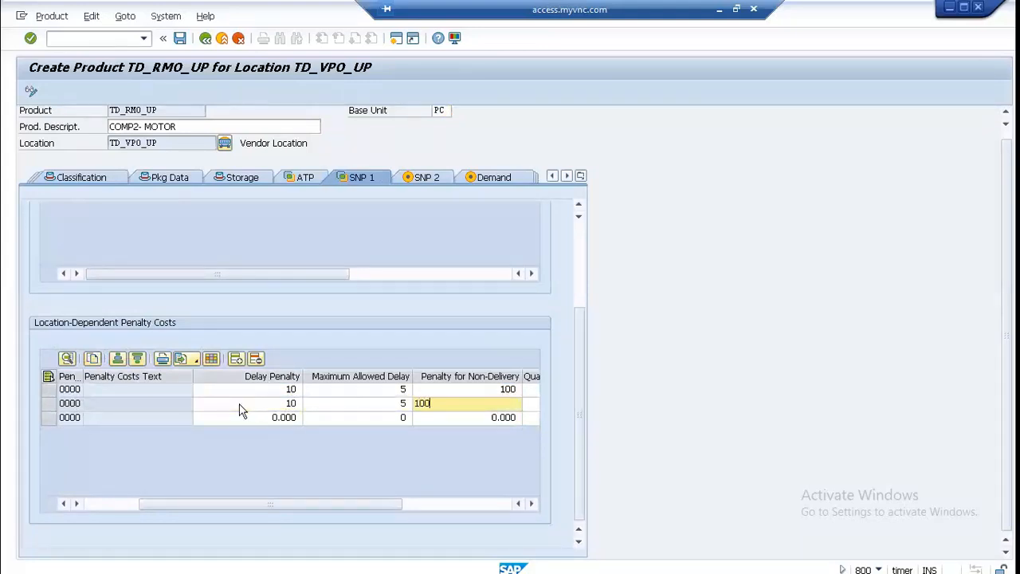
Step: Fill the third location-dependent penalty row with delay penalty 10, maximum allowed delay 5 and non-delivery penalty 100
{"action": "left_click", "coordinate": [246, 417]}
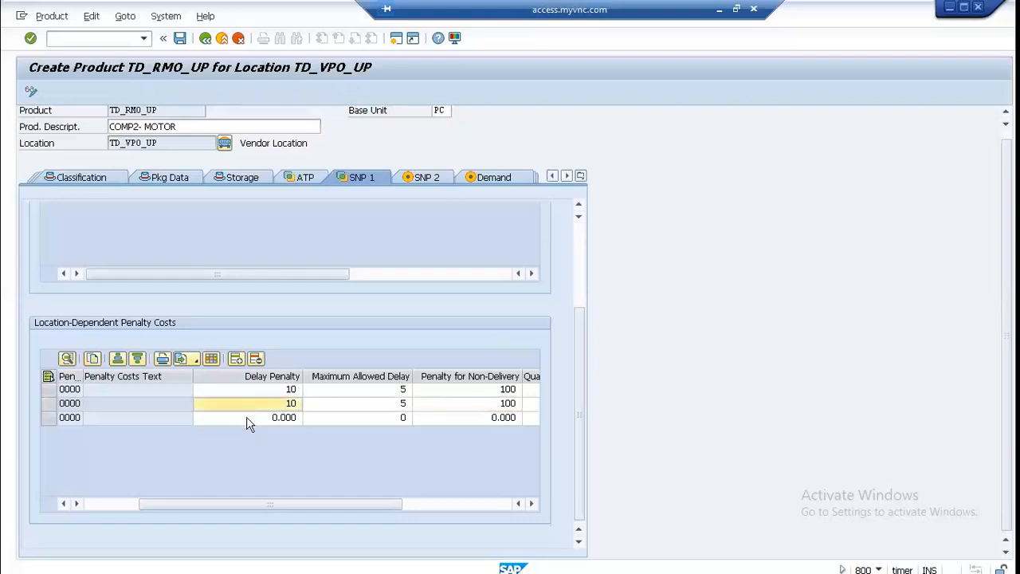
{"action": "type", "text": "10"}
{"action": "key", "text": "Tab"}
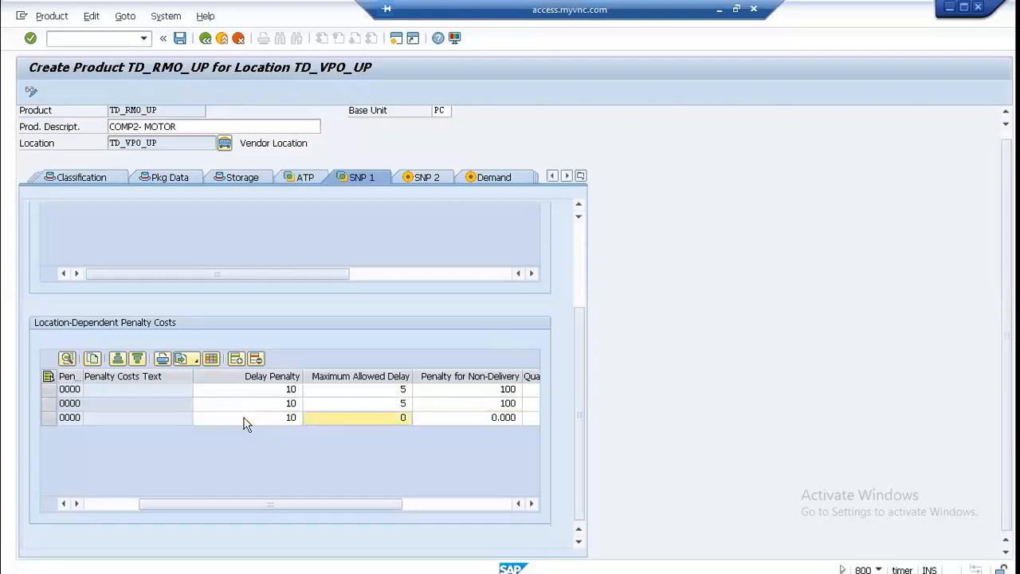
{"action": "type", "text": "5"}
{"action": "key", "text": "Tab"}
{"action": "type", "text": "10"}
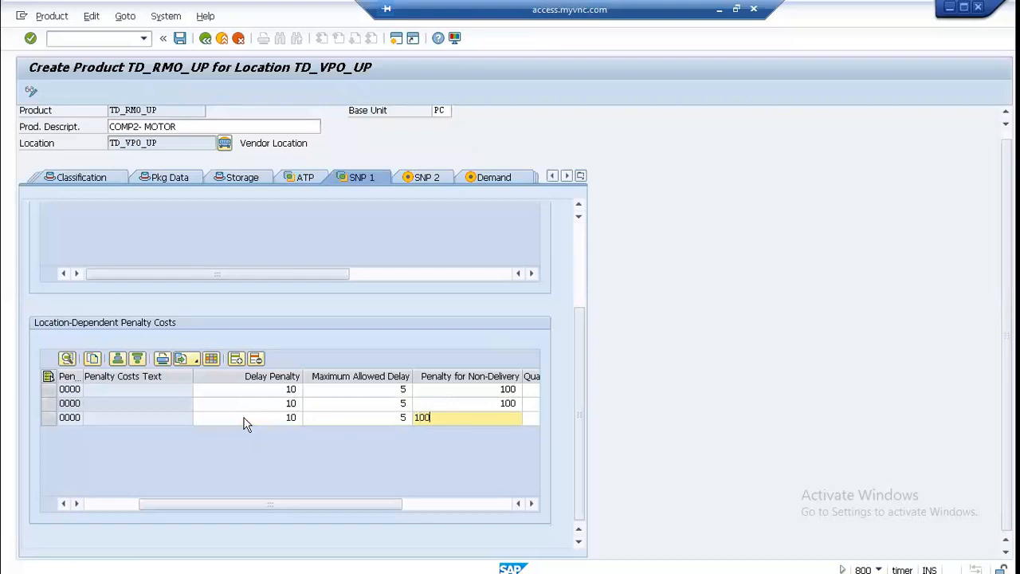
{"action": "type", "text": "0"}
Step: Assign SNP demand profile TD_DP_01 to product TD_RMO_UP
{"action": "left_click", "coordinate": [426, 176]}
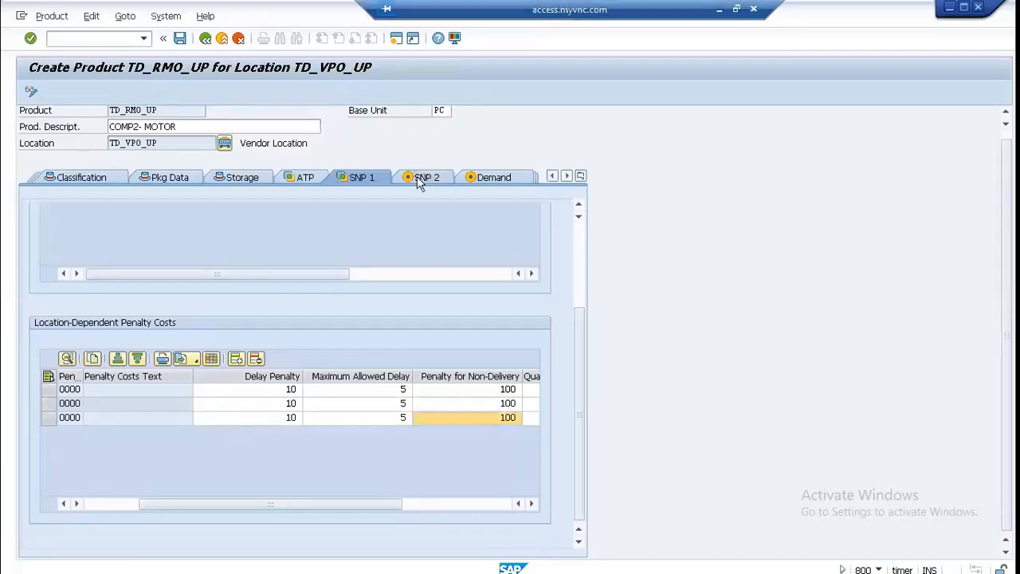
{"action": "left_click", "coordinate": [127, 235]}
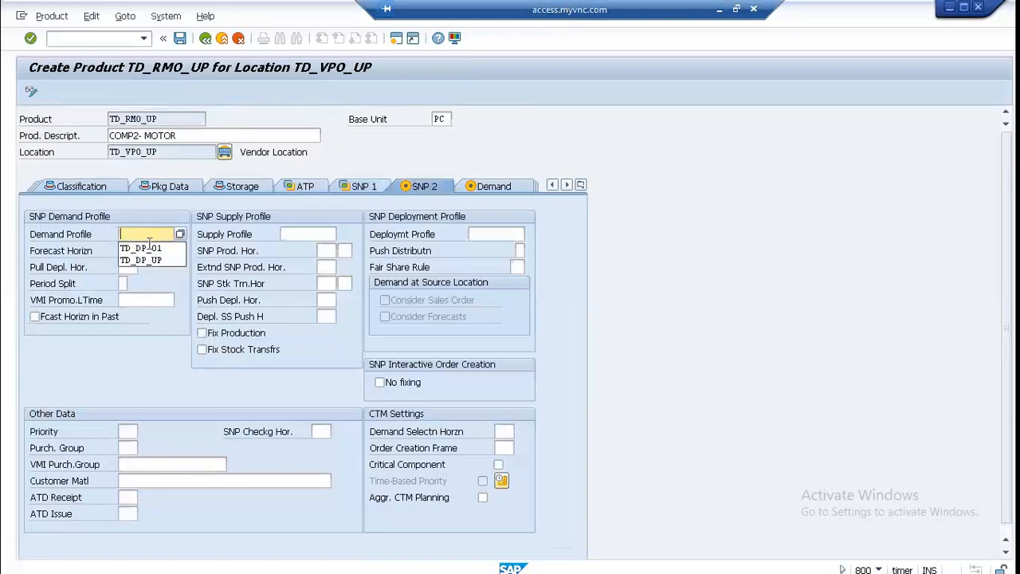
{"action": "left_click", "coordinate": [151, 254]}
{"action": "left_click", "coordinate": [123, 235]}
{"action": "left_click", "coordinate": [124, 243]}
{"action": "left_click", "coordinate": [124, 250]}
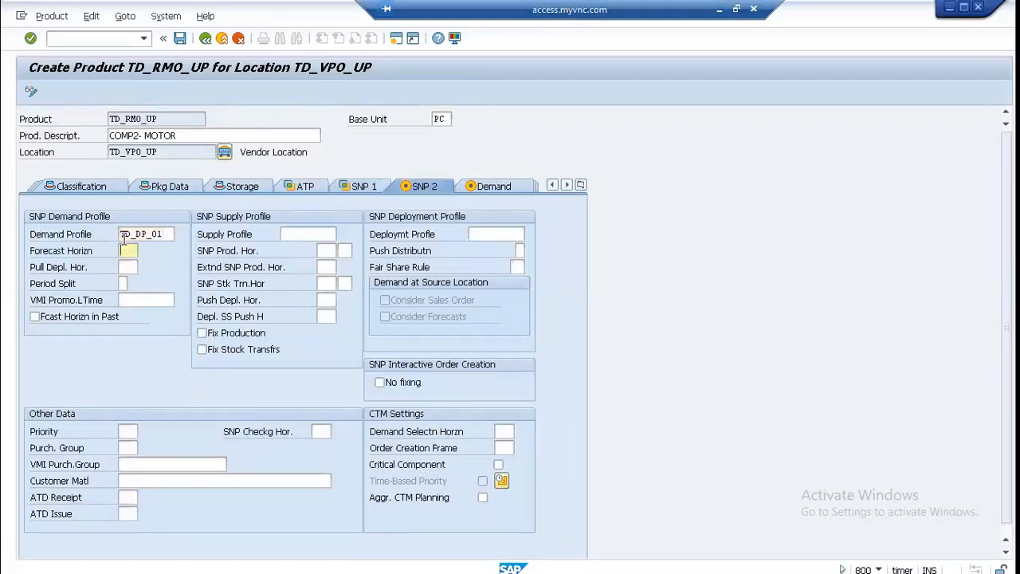
Step: Assign SNP supply profile TD_SP_01 to product TD_RMO_UP
{"action": "left_click", "coordinate": [302, 235]}
{"action": "left_click", "coordinate": [302, 235]}
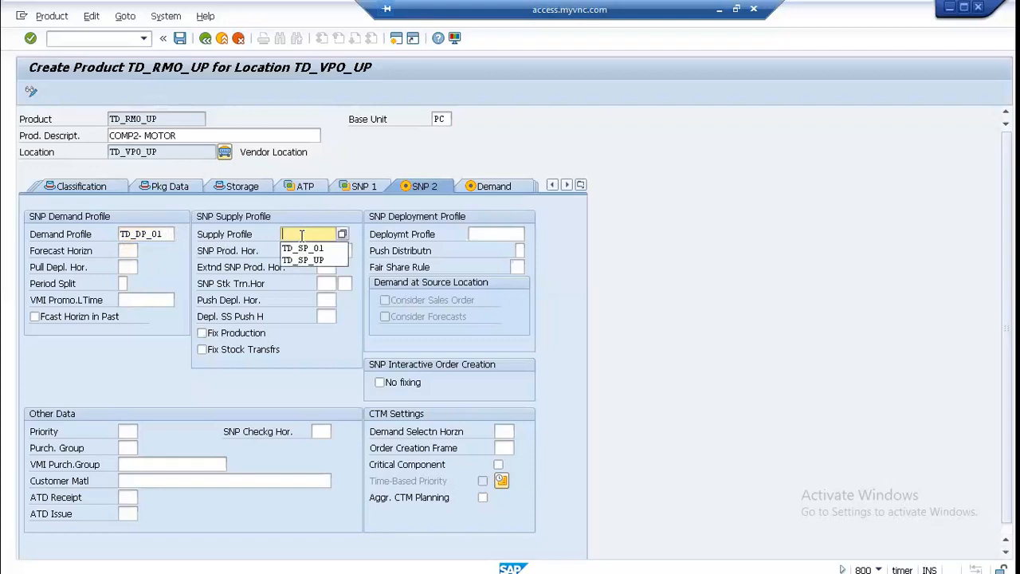
{"action": "key", "text": "Down"}
{"action": "key", "text": "Return"}
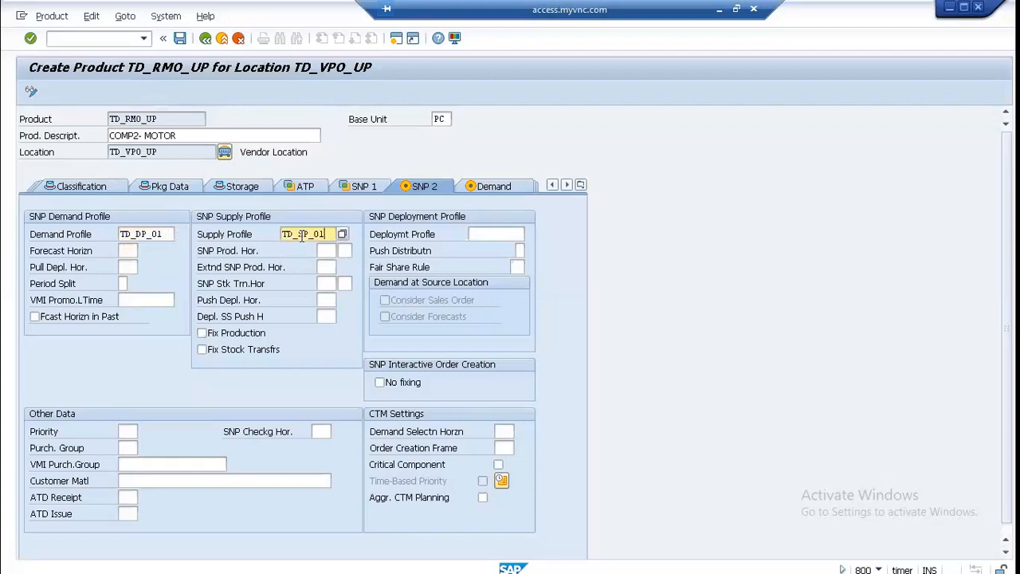
Step: Assign SNP deployment profile TD_DP_05 to product TD_RMO_UP at vendor location TD_VPO_UP
{"action": "left_click", "coordinate": [494, 233]}
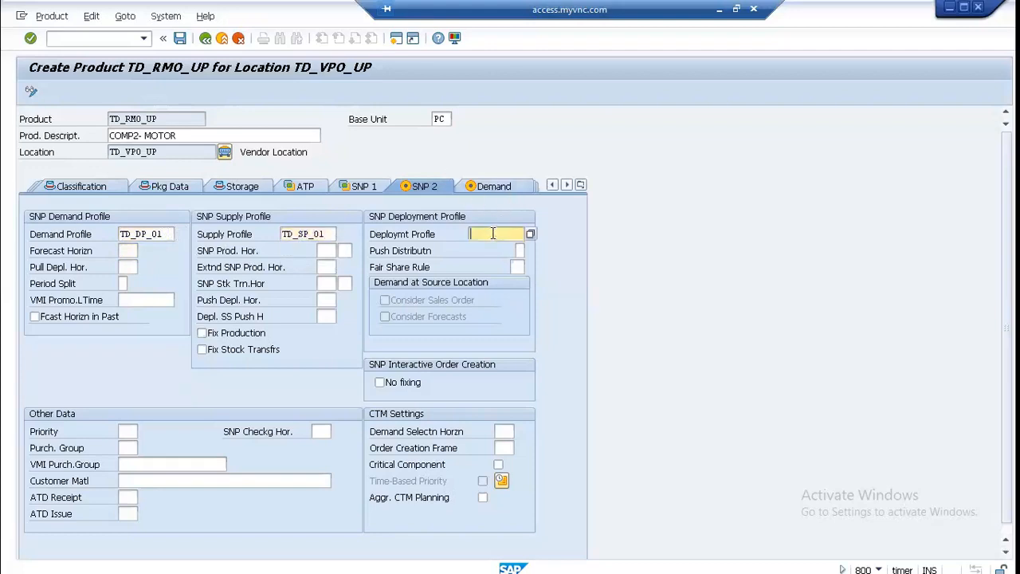
{"action": "left_click", "coordinate": [493, 234]}
{"action": "key", "text": "Return"}
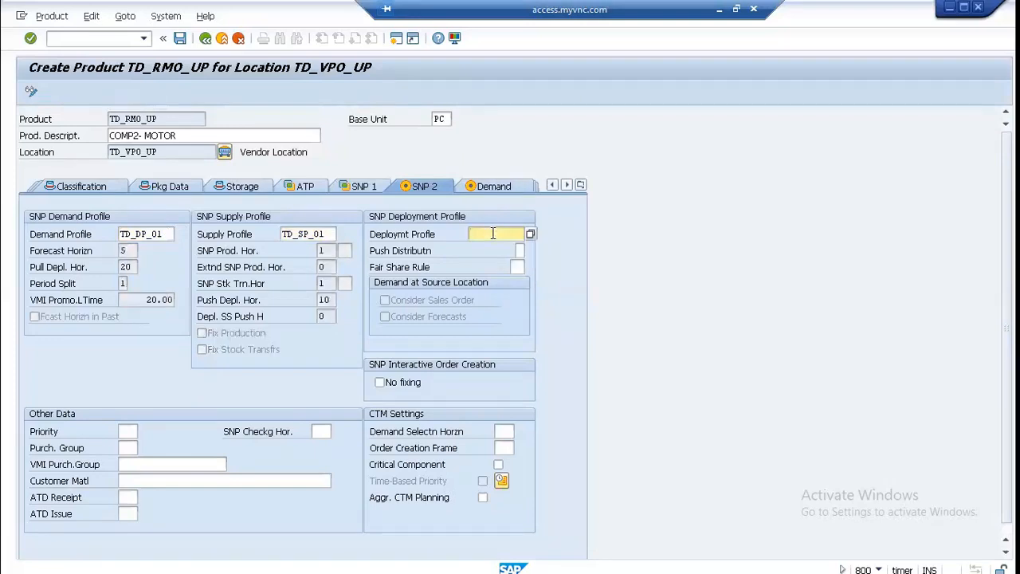
{"action": "left_click", "coordinate": [493, 234]}
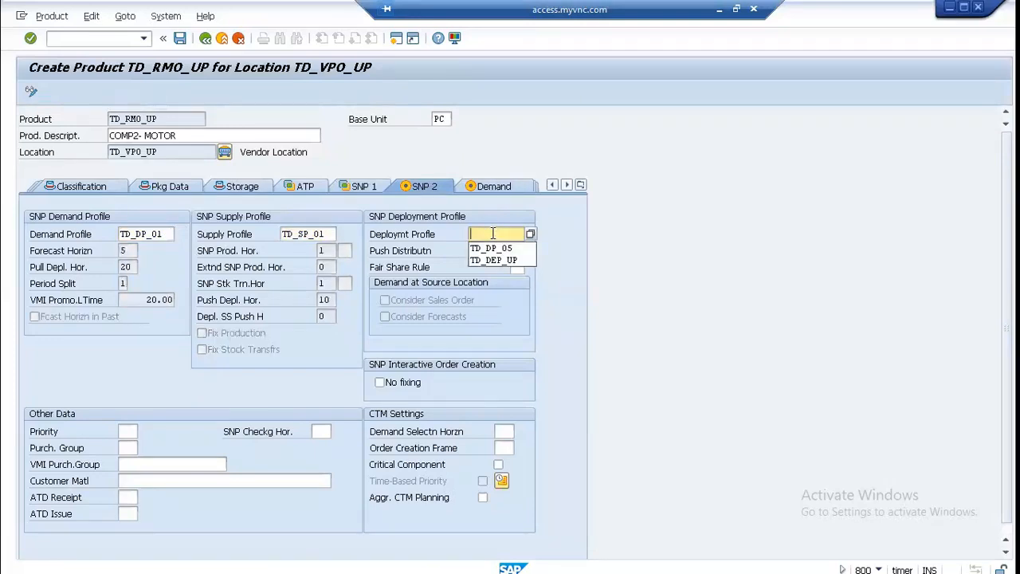
{"action": "key", "text": "Down"}
{"action": "key", "text": "Return"}
{"action": "key", "text": "Return"}
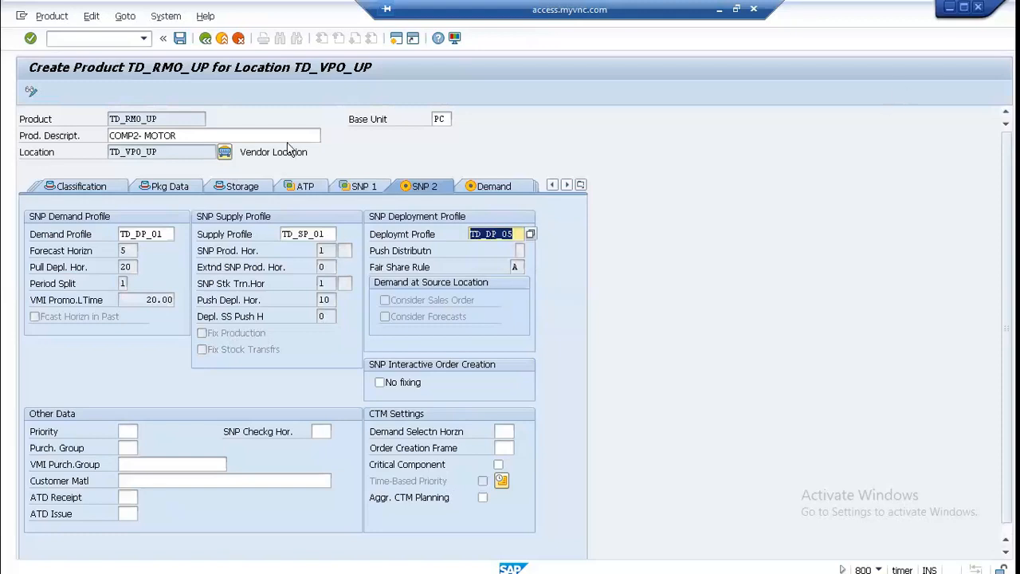
Step: Set the product's PP planning procedure in the PP/DS data to 3, Cover Dependent Requirements Immediately
{"action": "left_click", "coordinate": [581, 185]}
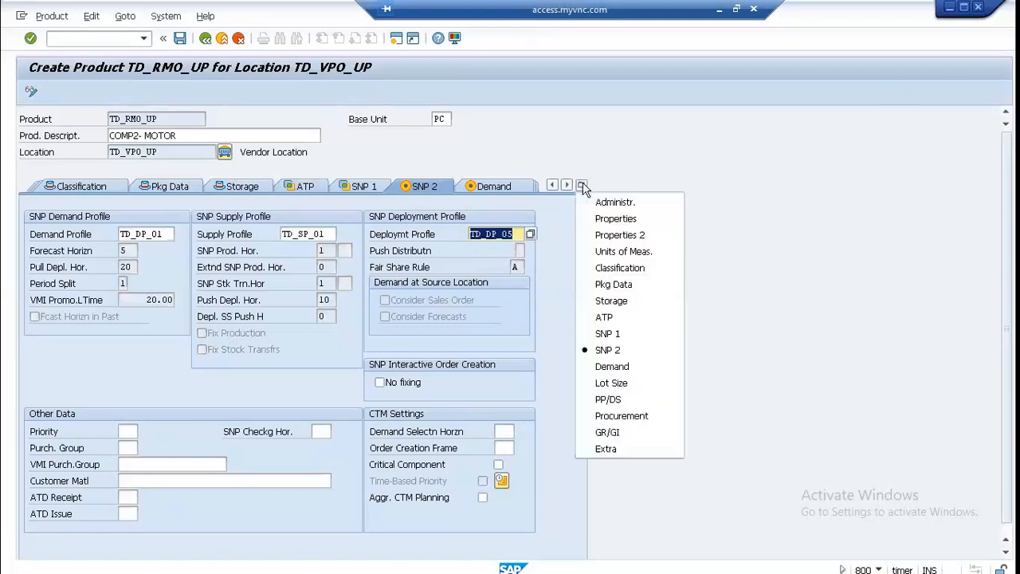
{"action": "left_click", "coordinate": [613, 402]}
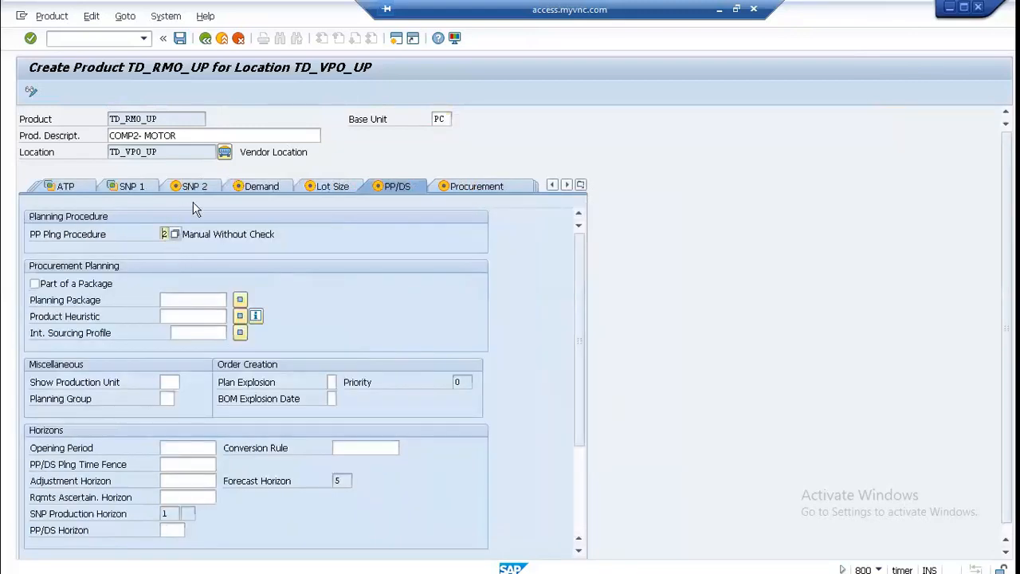
{"action": "type", "text": "3"}
{"action": "key", "text": "Return"}
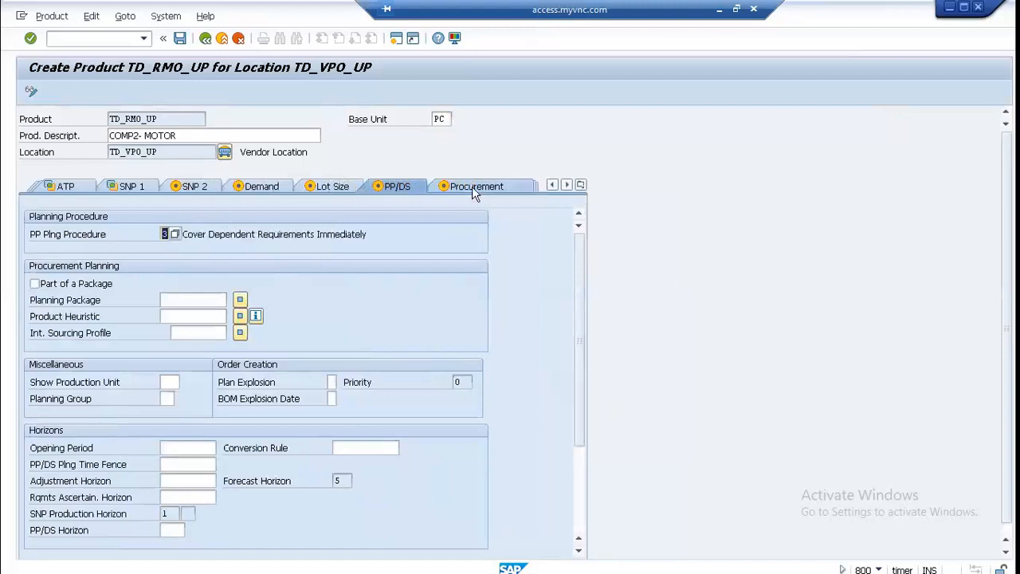
Step: Set the procurement type of product TD_RMO_UP to F, External Procurement
{"action": "left_click", "coordinate": [472, 188]}
{"action": "left_click", "coordinate": [144, 234]}
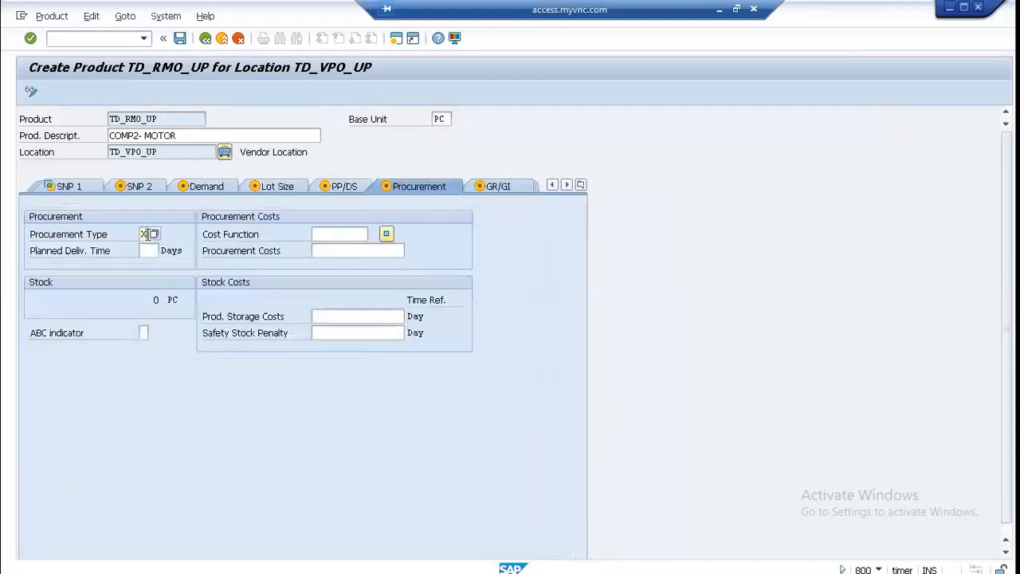
{"action": "left_click", "coordinate": [153, 234]}
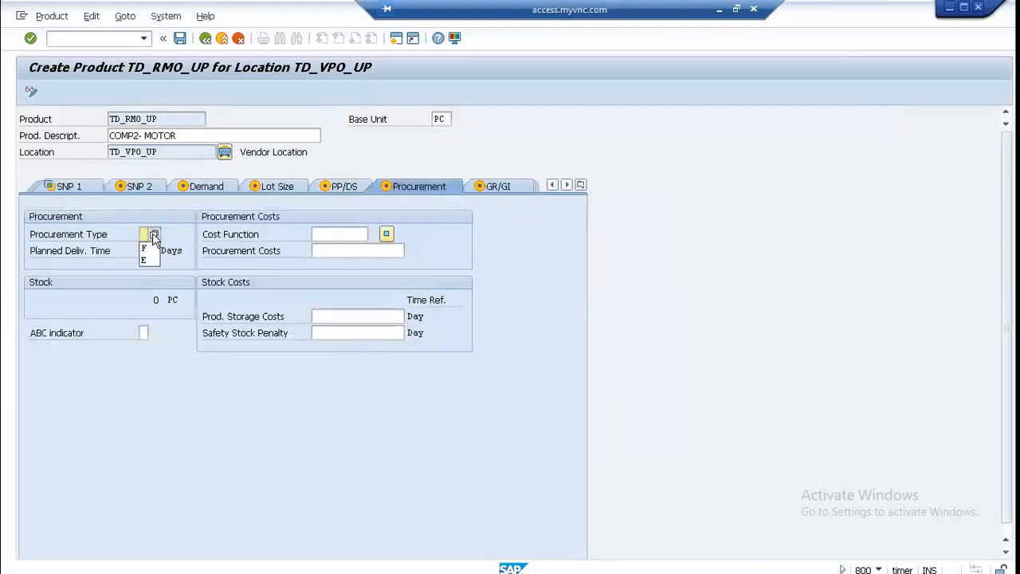
{"action": "left_click", "coordinate": [154, 236]}
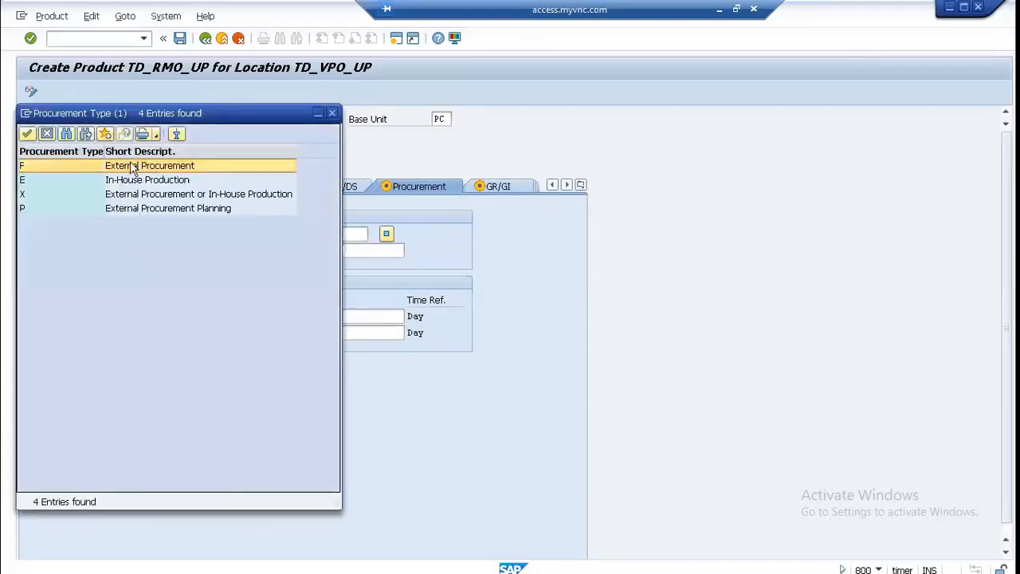
{"action": "left_click", "coordinate": [133, 168]}
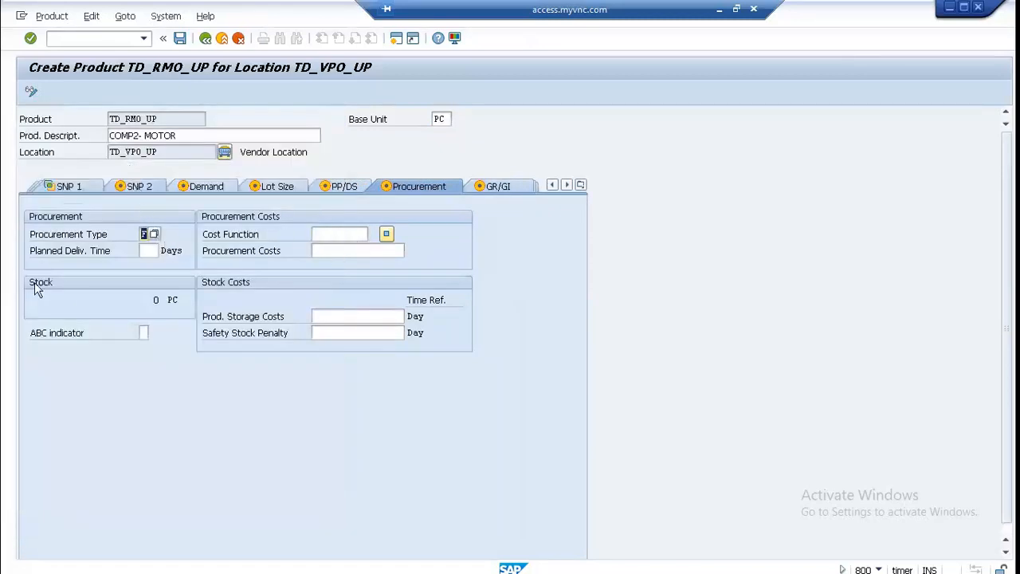
Step: Set both the goods receipt and goods issue processing times of the product to 1 day
{"action": "left_click", "coordinate": [498, 186]}
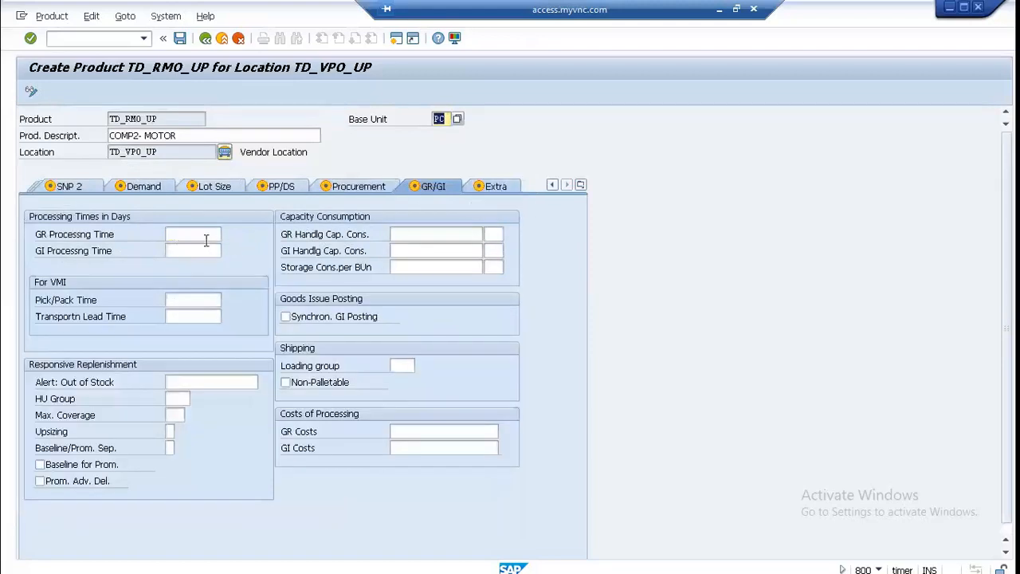
{"action": "left_click", "coordinate": [204, 236]}
{"action": "type", "text": "1"}
{"action": "left_click", "coordinate": [204, 251]}
{"action": "type", "text": "1"}
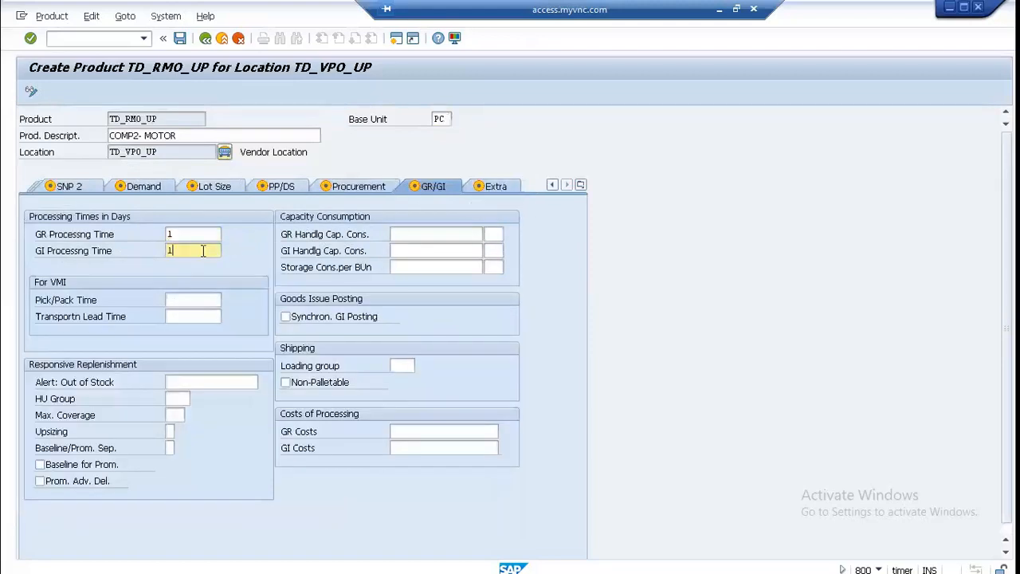
Step: Set the goods receipt handling capacity consumption to 1 with unit PC
{"action": "left_click", "coordinate": [476, 233]}
{"action": "type", "text": "1"}
{"action": "left_click", "coordinate": [494, 233]}
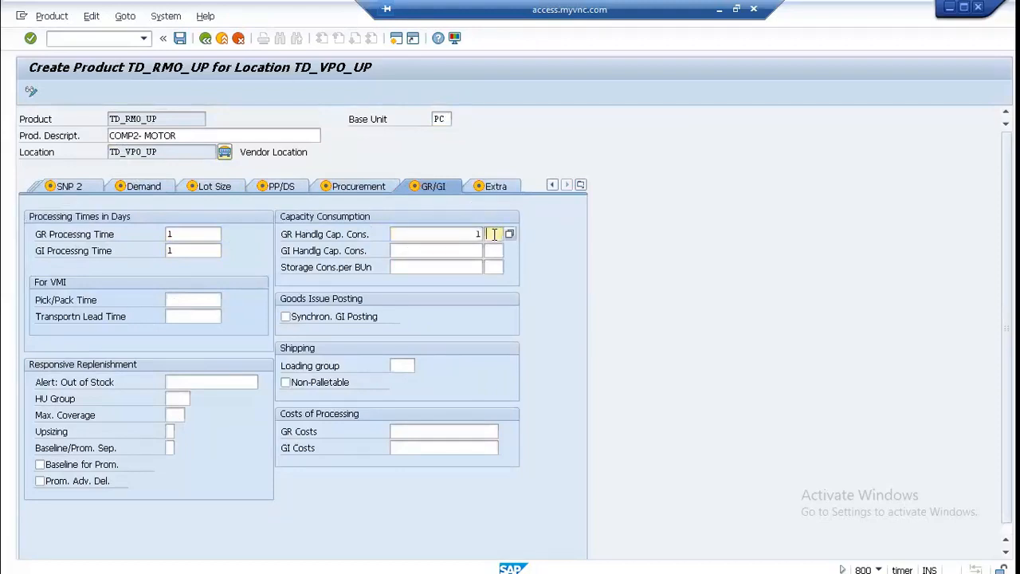
{"action": "left_click", "coordinate": [491, 251]}
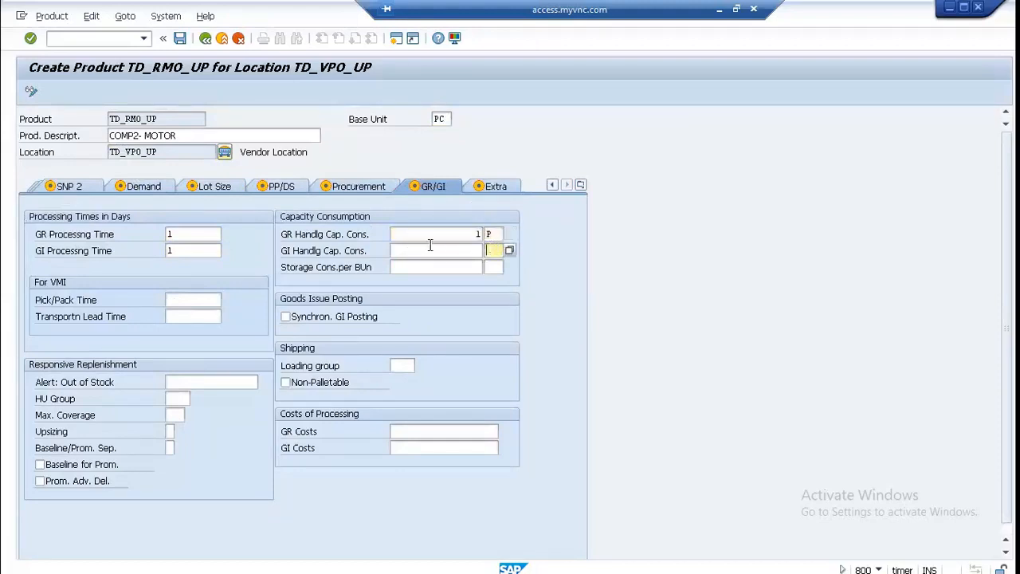
{"action": "left_click", "coordinate": [491, 234]}
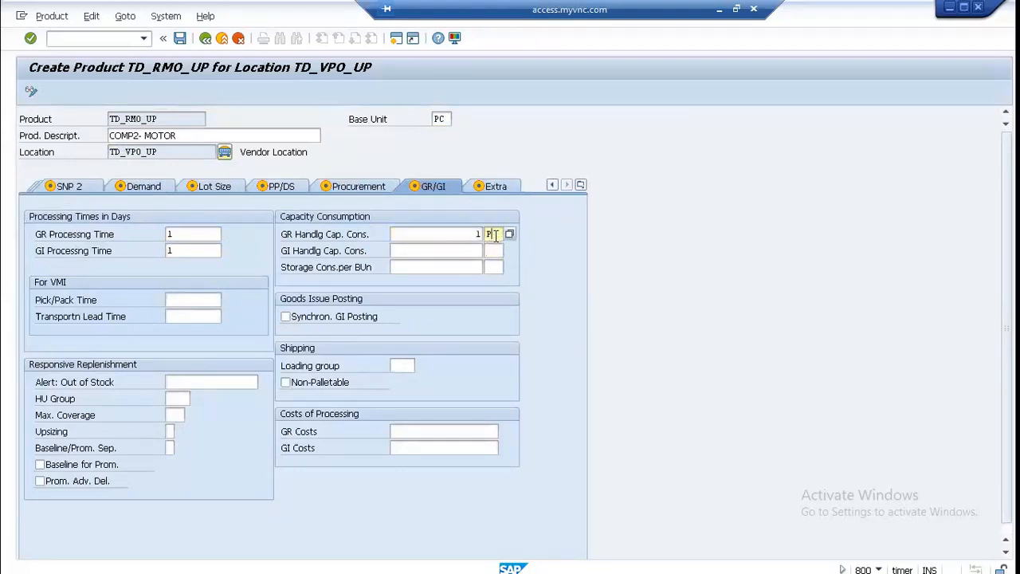
{"action": "key", "text": "BackSpace"}
{"action": "left_click", "coordinate": [491, 247]}
Step: Set the goods issue handling capacity consumption to 1 with unit PC
{"action": "left_click", "coordinate": [441, 248]}
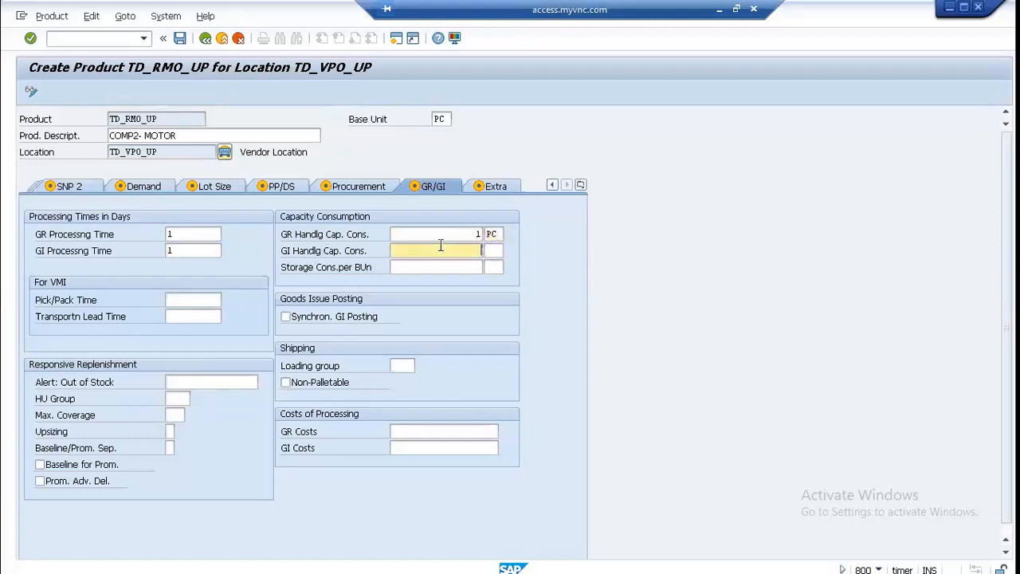
{"action": "type", "text": "1"}
{"action": "left_click", "coordinate": [488, 250]}
{"action": "key", "text": "BackSpace"}
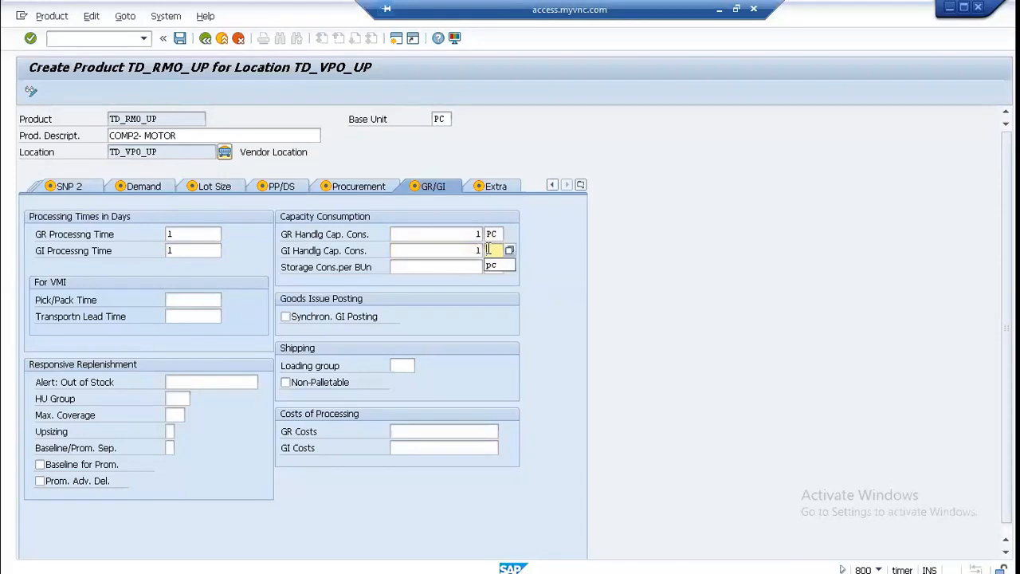
{"action": "left_click", "coordinate": [491, 265]}
Step: Set the storage consumption per base unit to 1 with unit PC and validate the GR/GI entries
{"action": "left_click", "coordinate": [469, 264]}
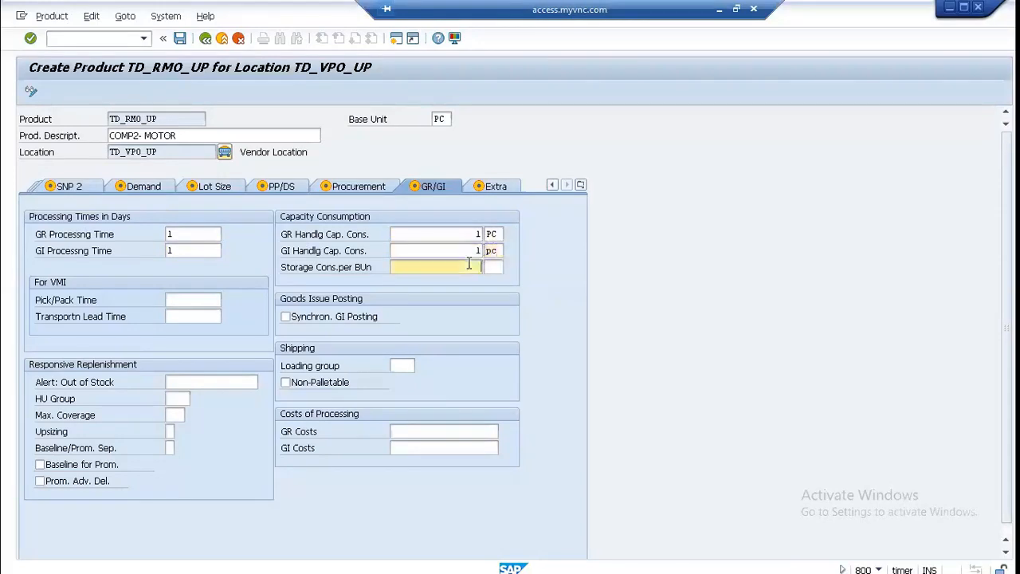
{"action": "type", "text": "1"}
{"action": "left_click", "coordinate": [488, 267]}
{"action": "key", "text": "BackSpace"}
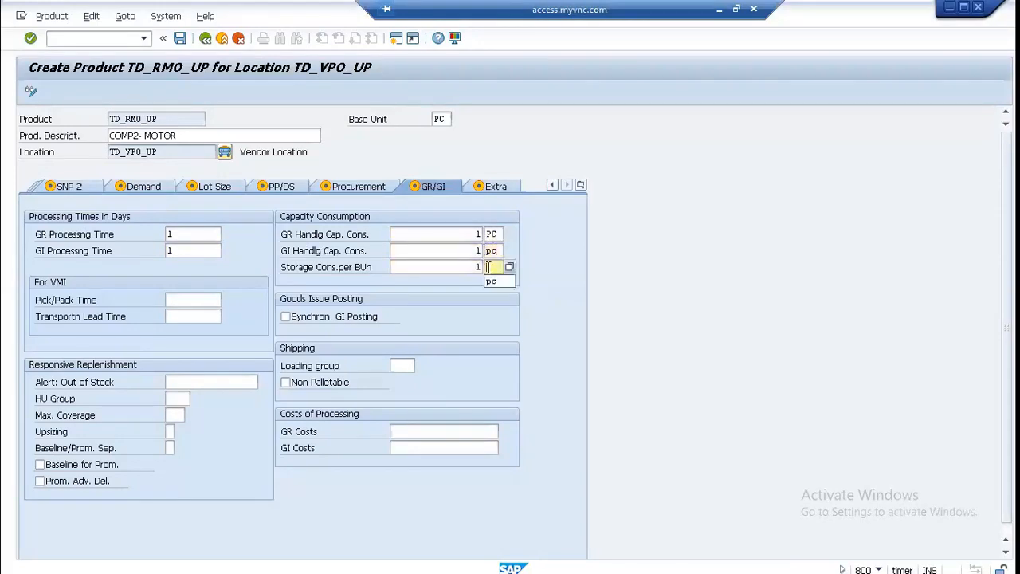
{"action": "left_click", "coordinate": [491, 281]}
{"action": "key", "text": "Return"}
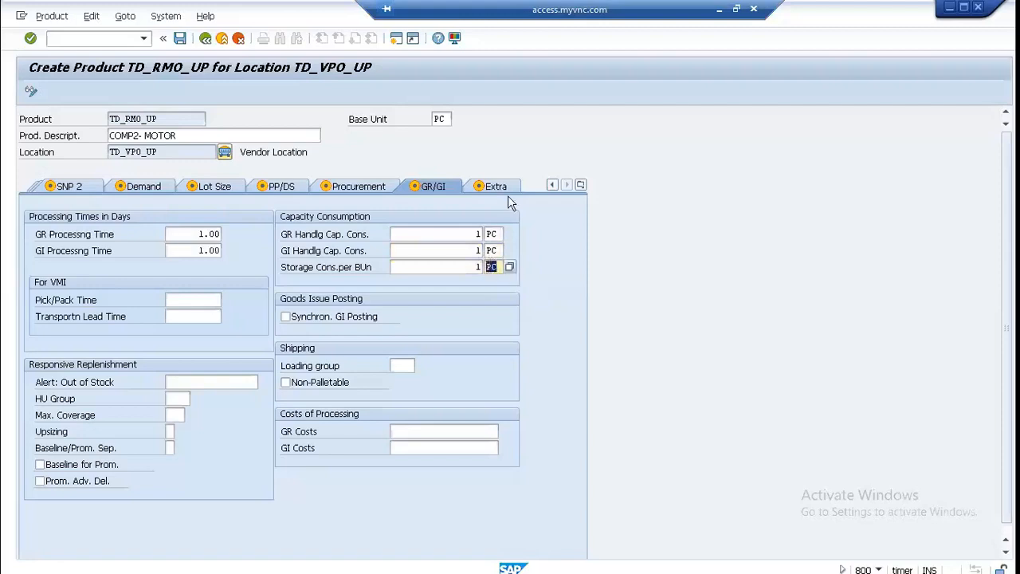
Step: Check the extra attributes, save product TD_RMO_UP for location TD_VPO_UP and acknowledge the penalty cost information
{"action": "left_click", "coordinate": [500, 189]}
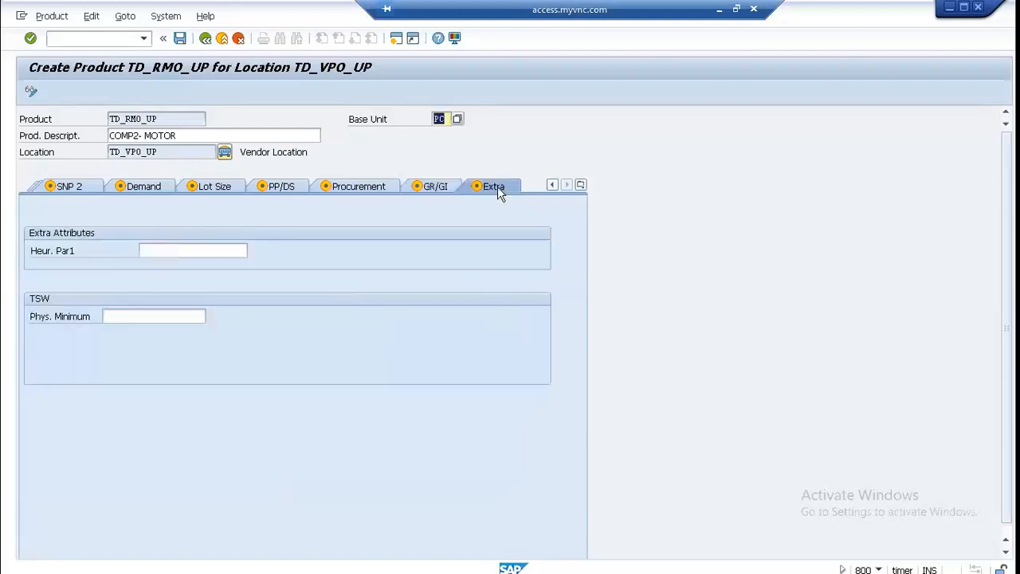
{"action": "left_click", "coordinate": [180, 39]}
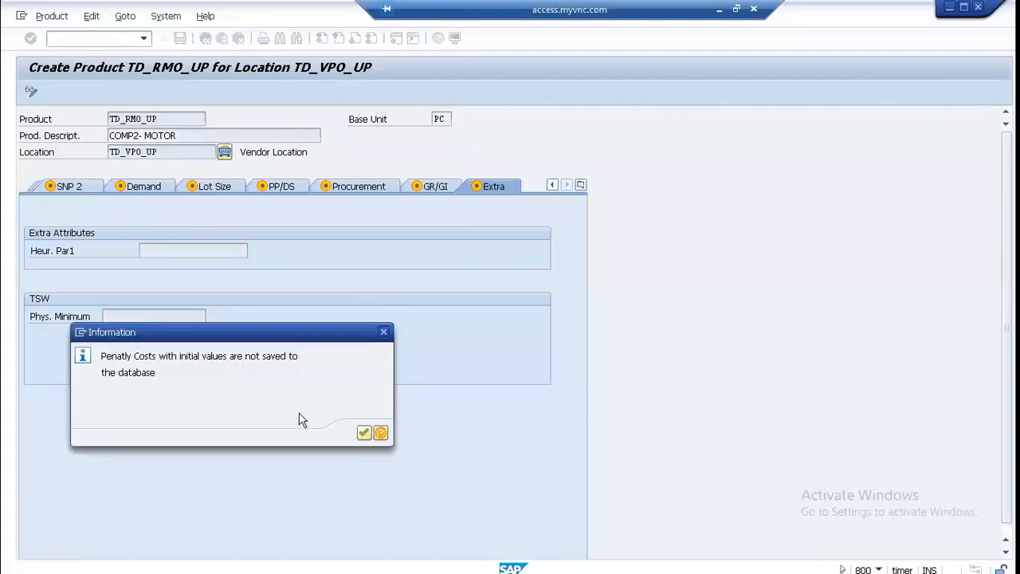
{"action": "left_click", "coordinate": [364, 434]}
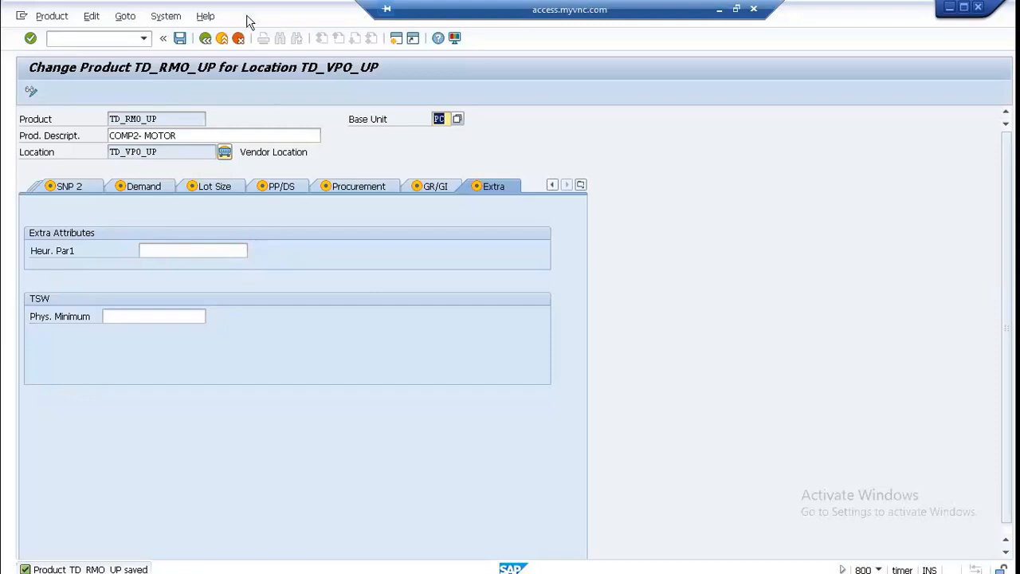
Step: Return to the product master's initial screen and assign location product TD_RMO_UP at TD_VPO_UP to active model 000
{"action": "key", "text": "F3"}
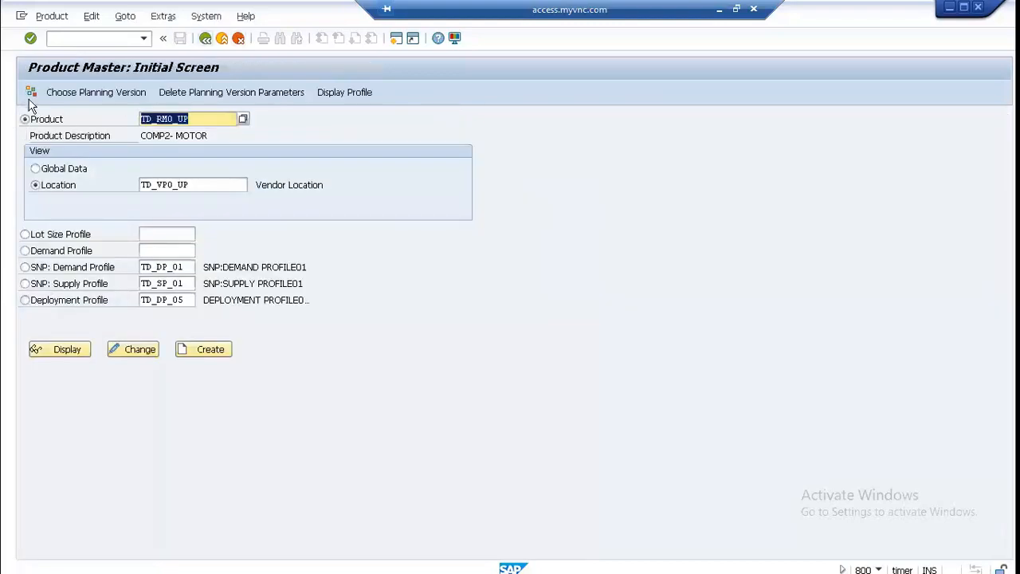
{"action": "left_click", "coordinate": [33, 92]}
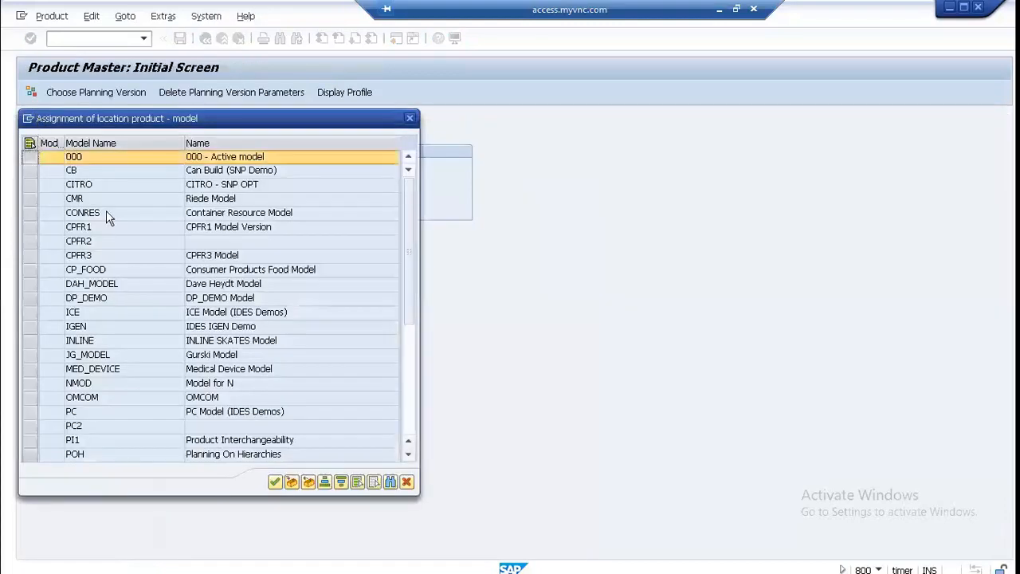
{"action": "left_click", "coordinate": [290, 484]}
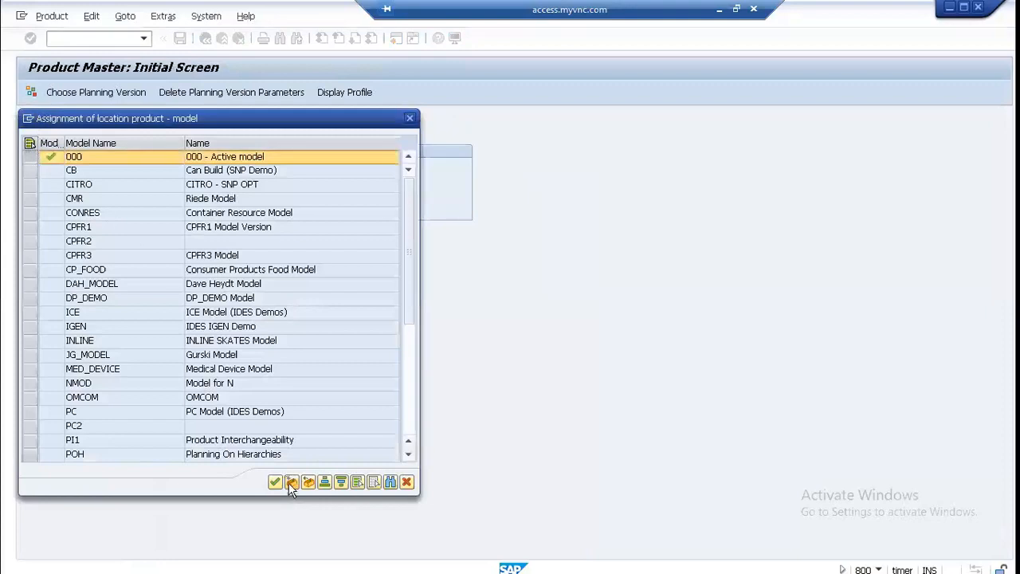
{"action": "left_click", "coordinate": [274, 483]}
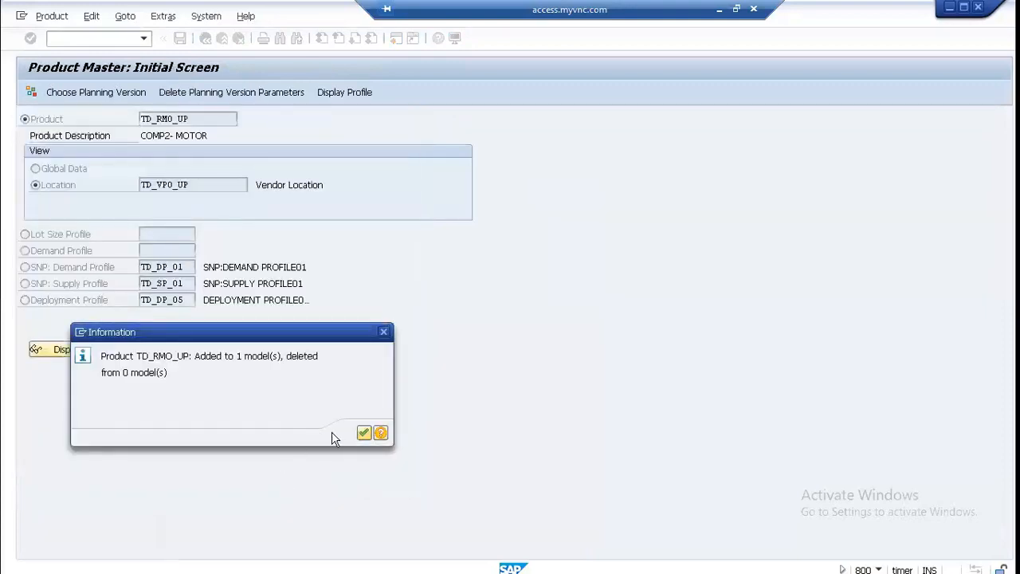
{"action": "left_click", "coordinate": [363, 432]}
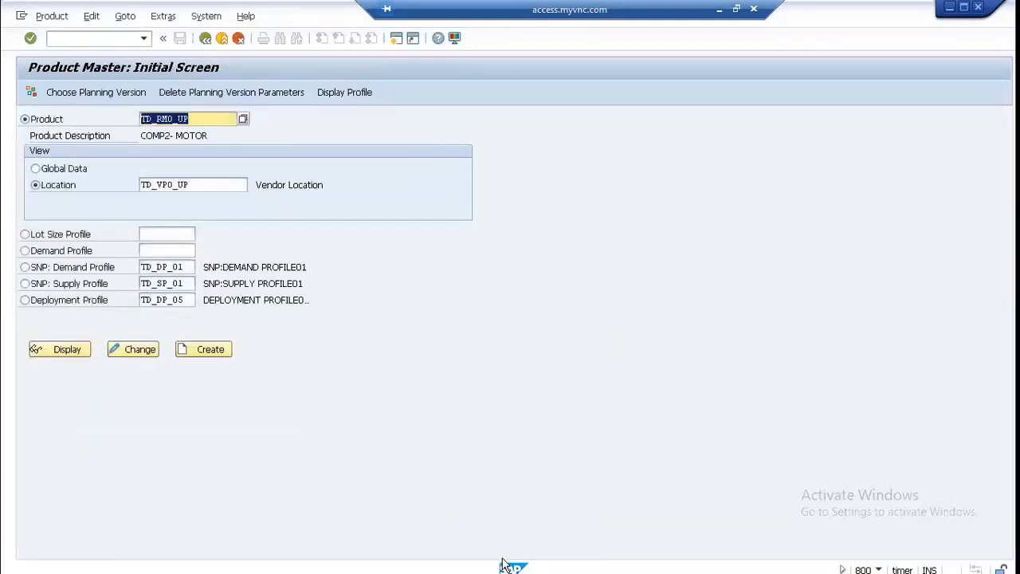
Step: Switch to the Paint supply network diagram and review the products required at the plant, DC and vendor
{"action": "left_click", "coordinate": [718, 10]}
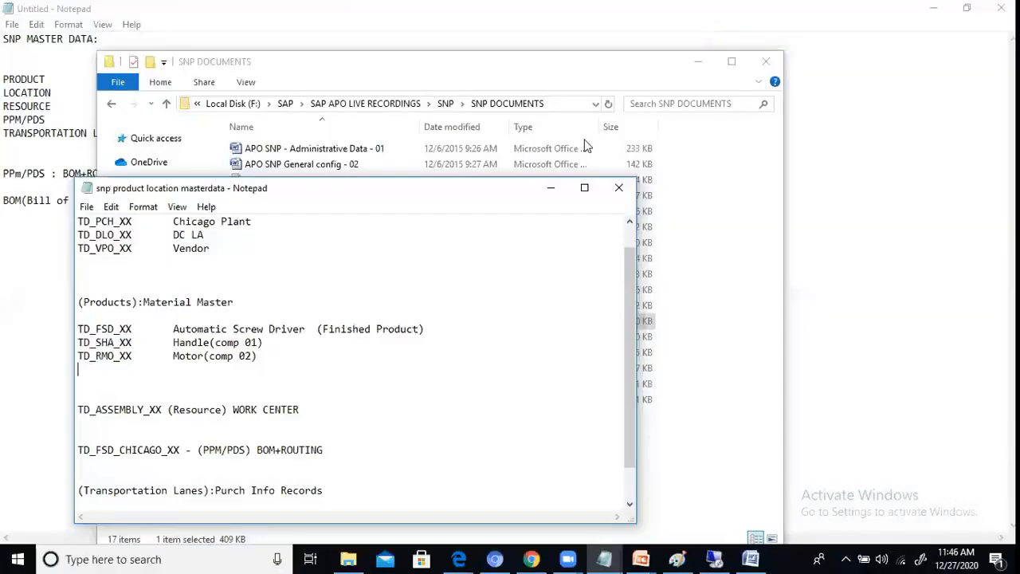
{"action": "left_click", "coordinate": [676, 558]}
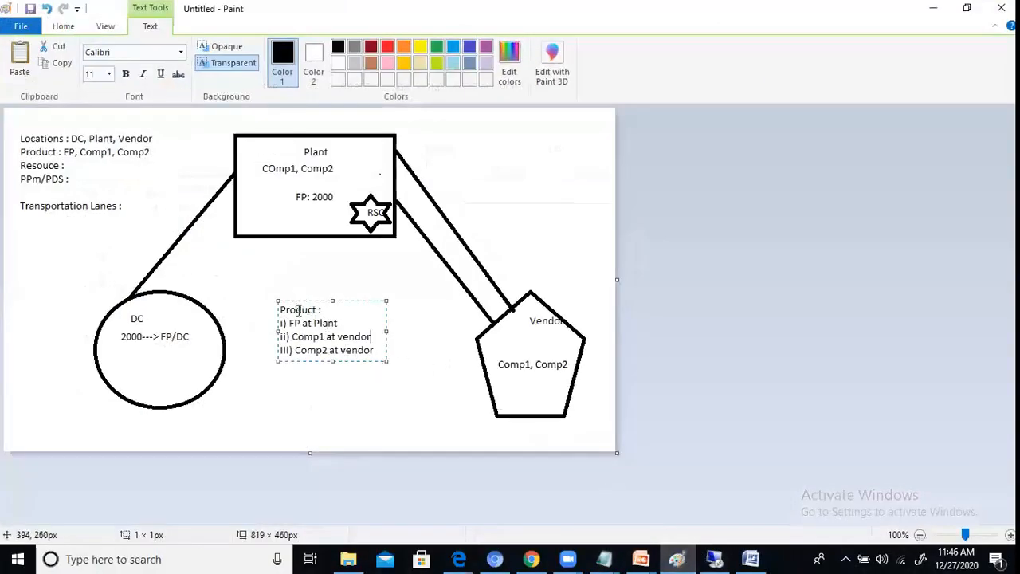
{"action": "left_click", "coordinate": [348, 323]}
{"action": "left_click", "coordinate": [143, 318]}
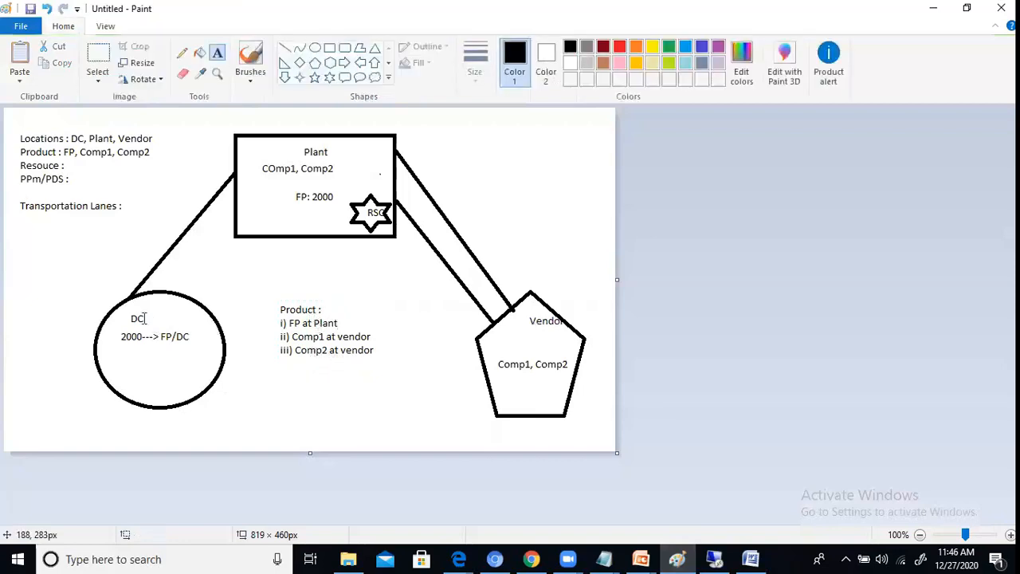
{"action": "left_click", "coordinate": [143, 318]}
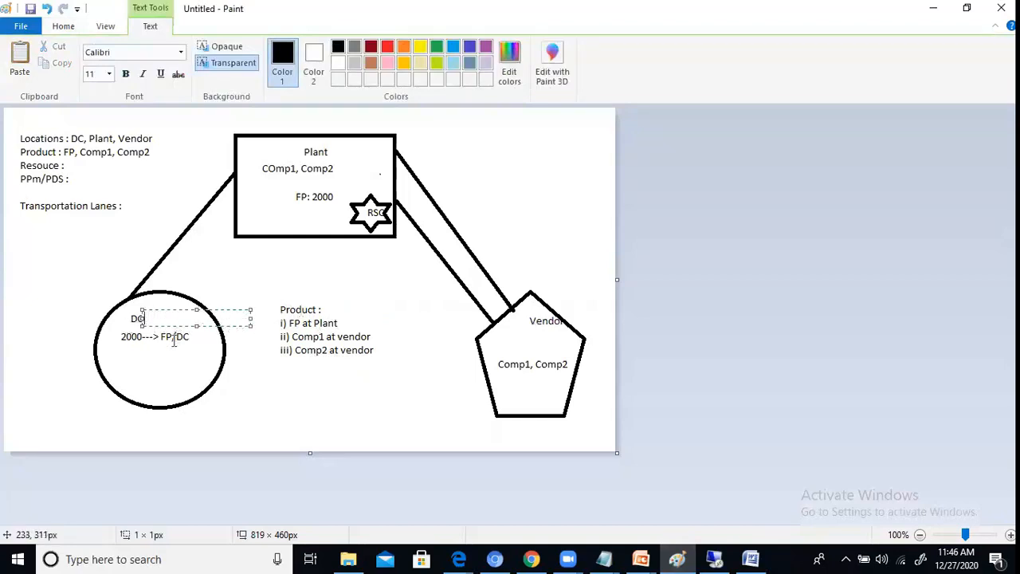
{"action": "left_click", "coordinate": [156, 329]}
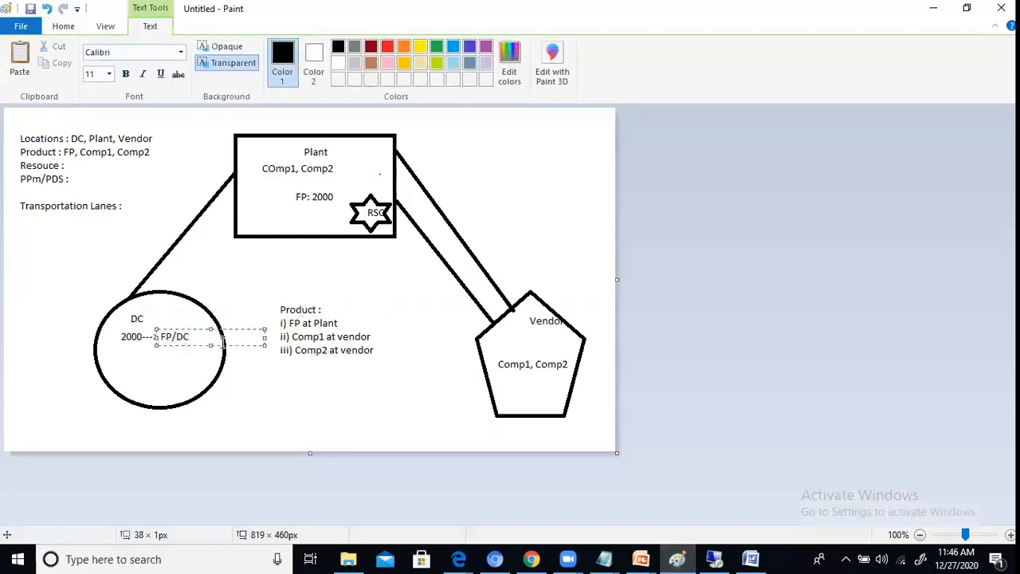
{"action": "left_click", "coordinate": [532, 339]}
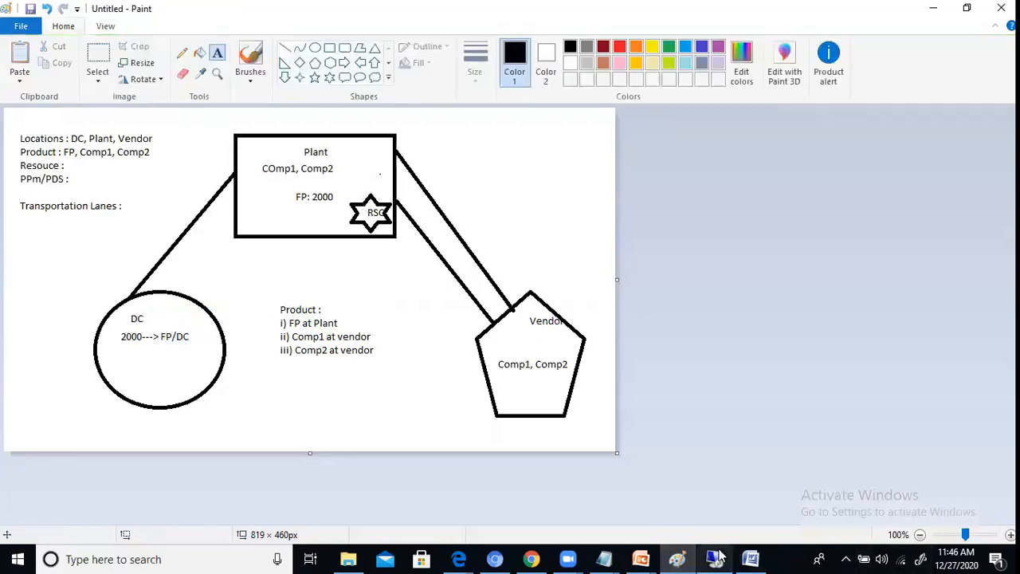
Step: Switch to the Word document and review the handle, motor and screwdriver rows of Table 5 on procurement and GR/GI data
{"action": "left_click", "coordinate": [749, 559]}
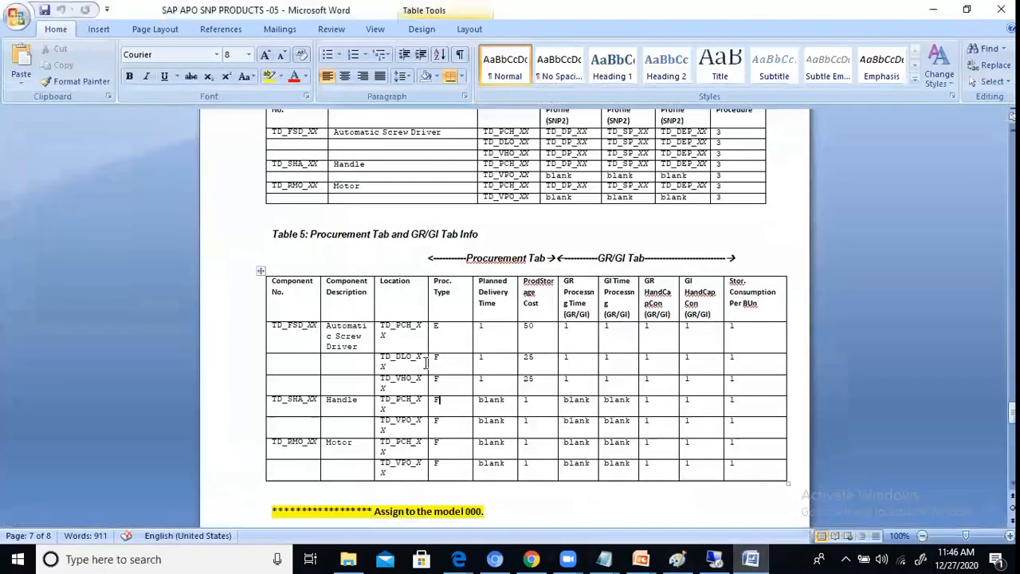
{"action": "left_click", "coordinate": [369, 338]}
{"action": "left_click", "coordinate": [407, 388]}
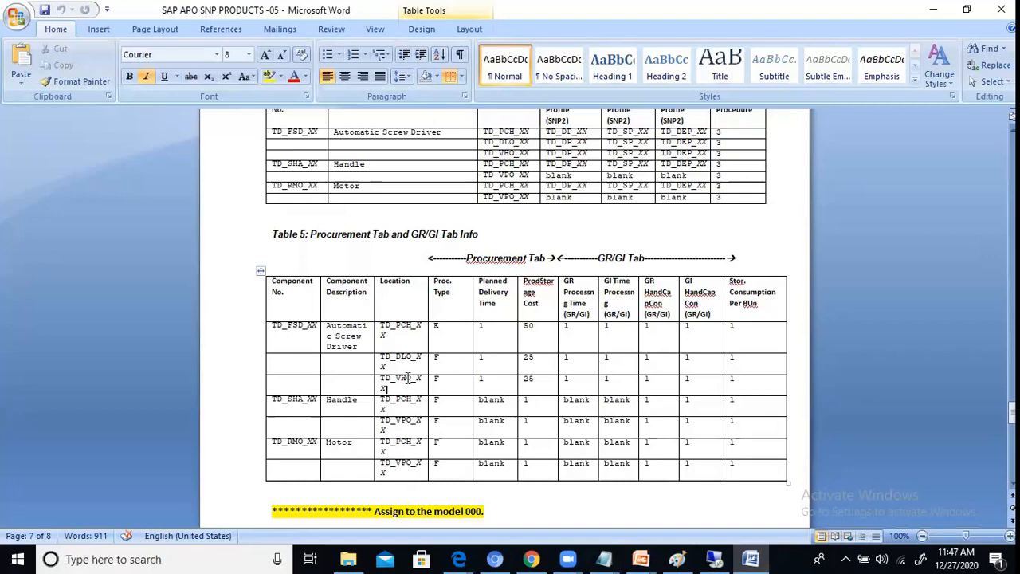
{"action": "left_click", "coordinate": [257, 412]}
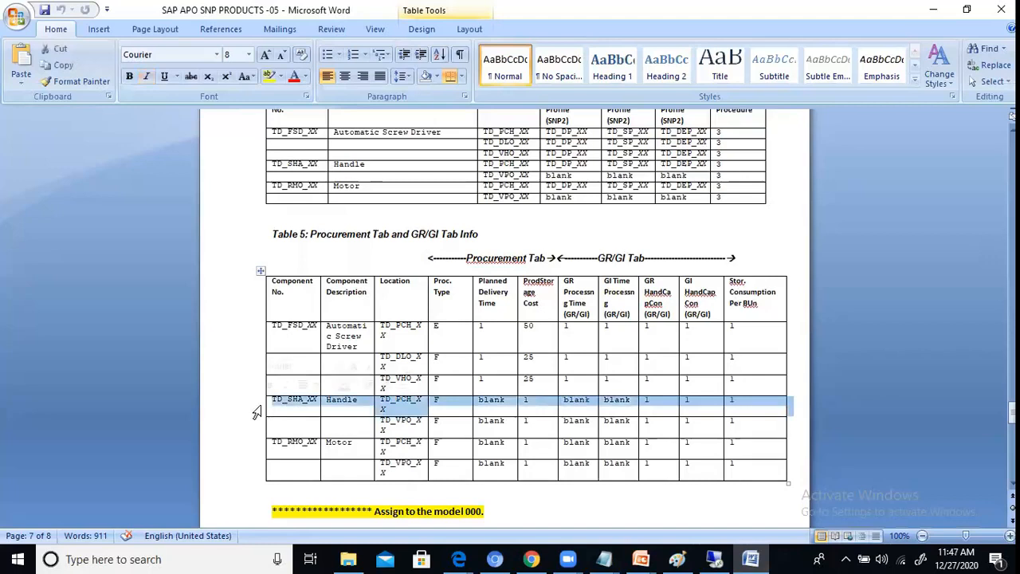
{"action": "left_click", "coordinate": [256, 449]}
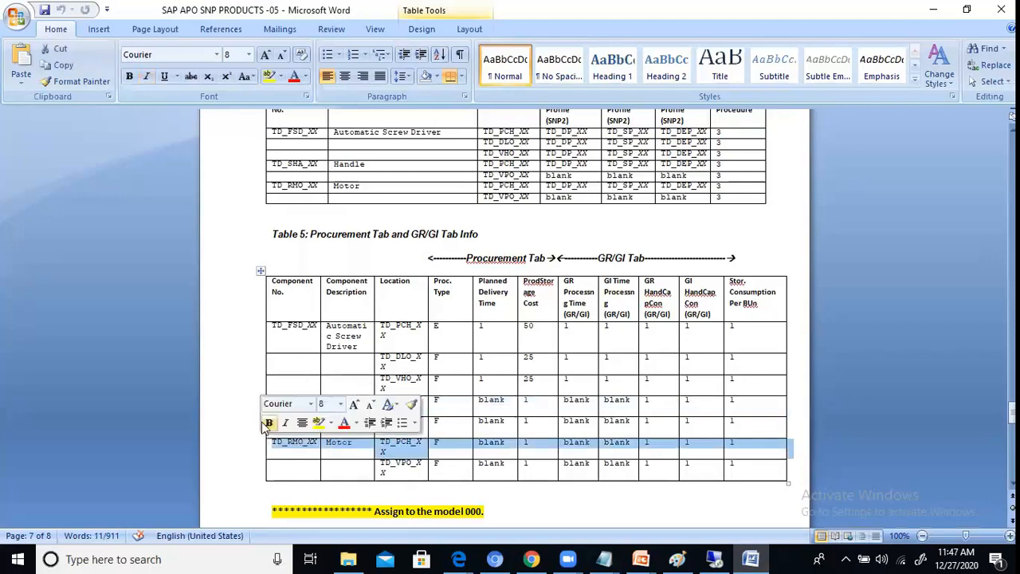
{"action": "left_click", "coordinate": [238, 415]}
{"action": "left_click", "coordinate": [251, 333]}
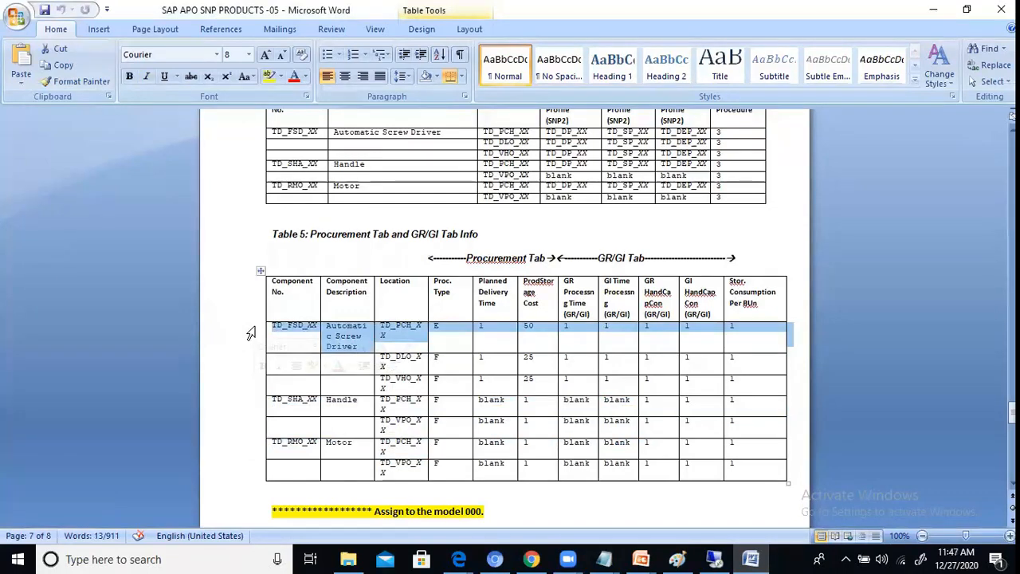
Step: Return to the Paint diagram and add the text line "IV) FP at DC" below the existing product list
{"action": "left_click", "coordinate": [933, 10]}
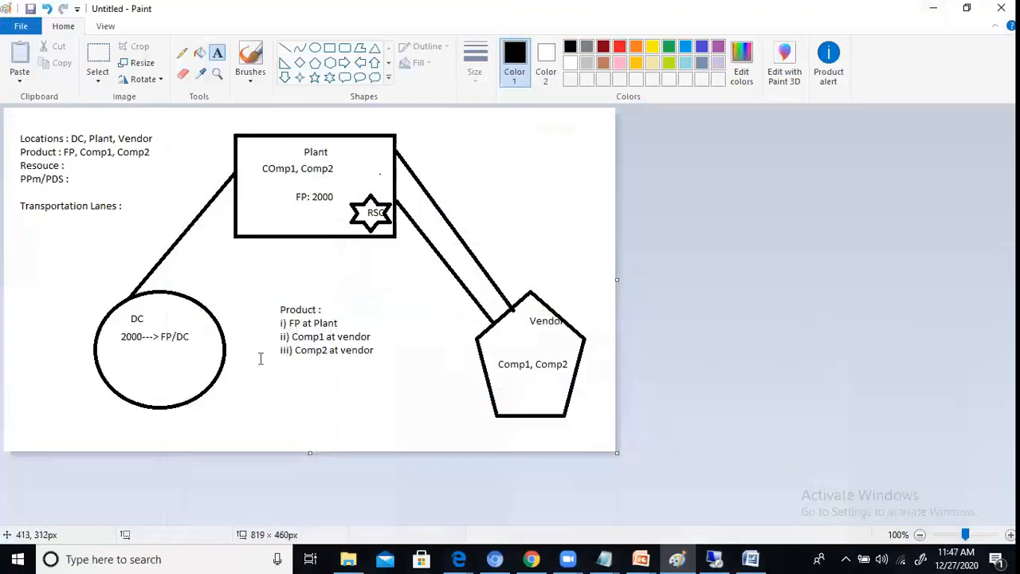
{"action": "left_click", "coordinate": [389, 342]}
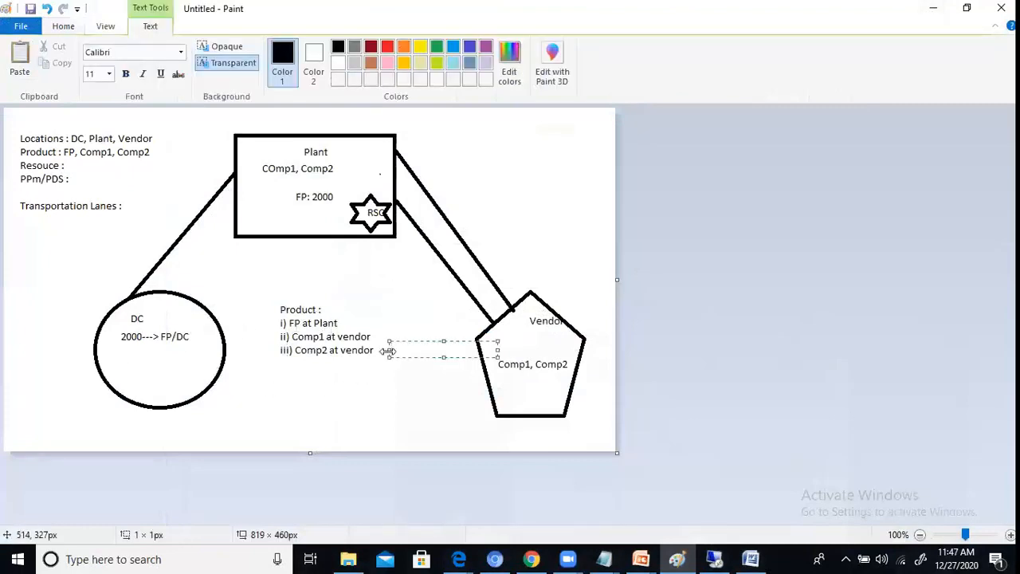
{"action": "left_click", "coordinate": [304, 368]}
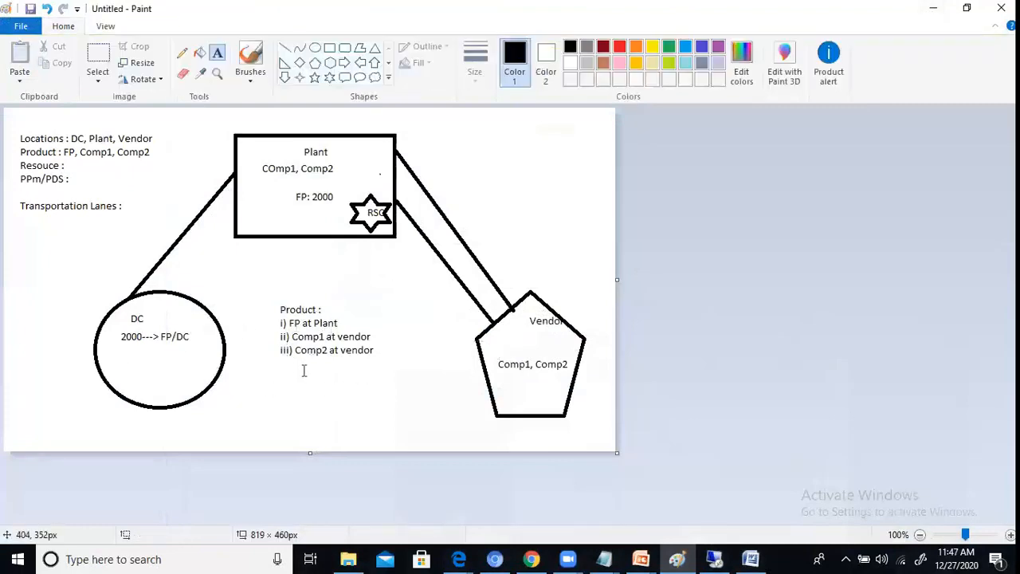
{"action": "left_click", "coordinate": [277, 305]}
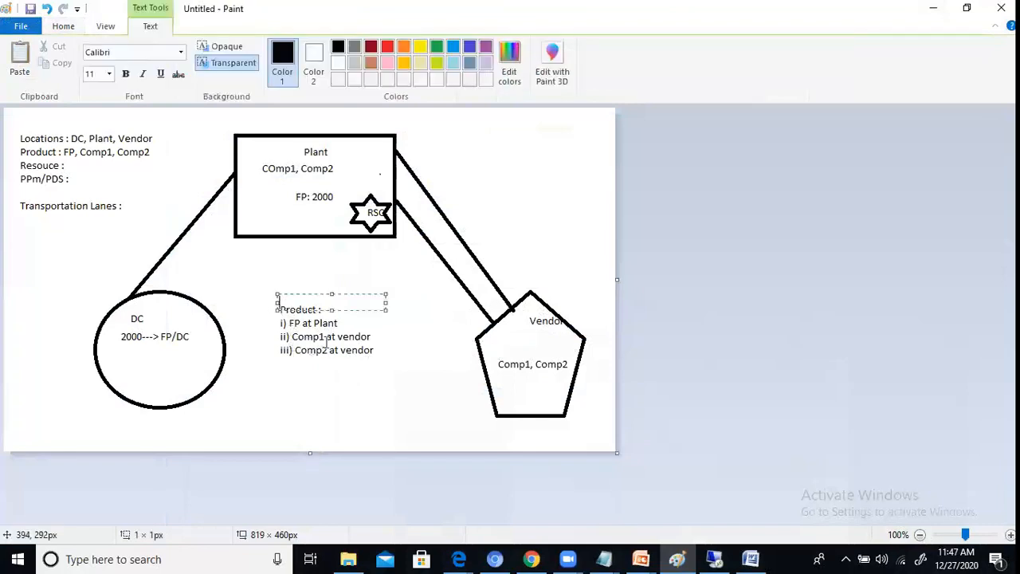
{"action": "left_click", "coordinate": [283, 377]}
{"action": "left_click", "coordinate": [292, 365]}
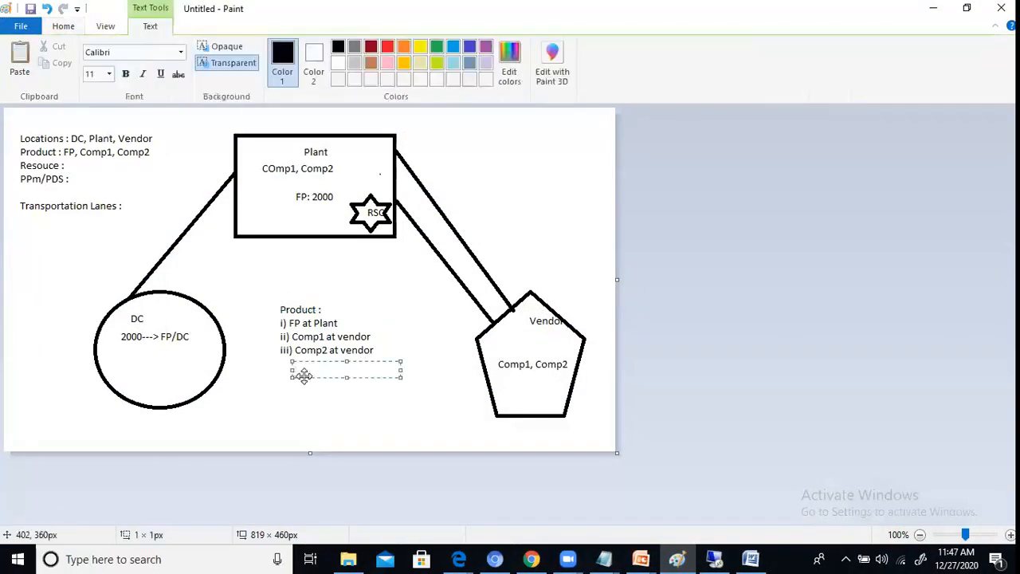
{"action": "type", "text": "IV) FP at DC"}
{"action": "key", "text": "Return"}
Step: Add the lines "V)Comp1 at palnt'" and "vi) Comp2 at plant" to the product list text
{"action": "type", "text": "V"}
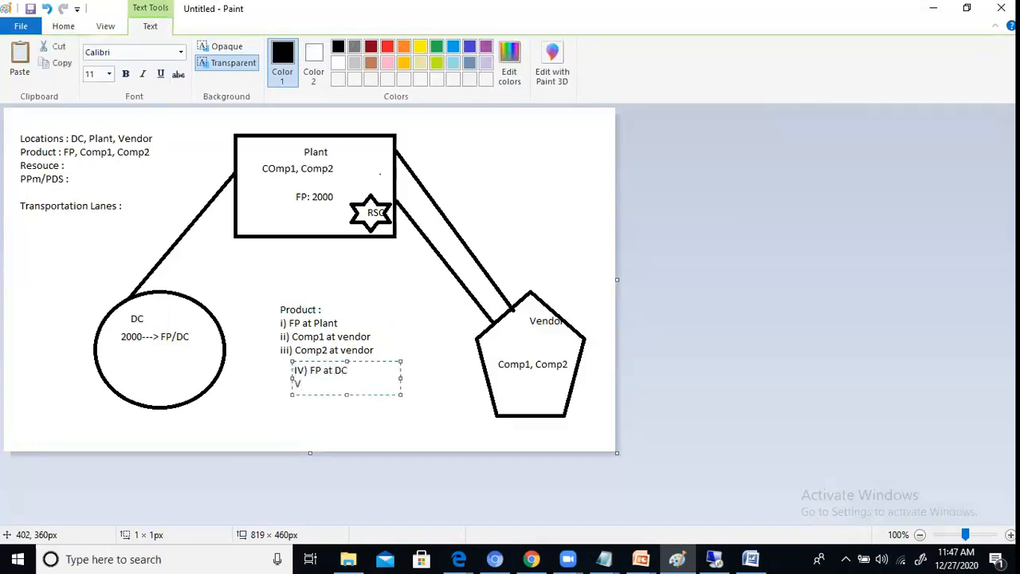
{"action": "type", "text": ")Comp1 at palnt'"}
{"action": "key", "text": "Return"}
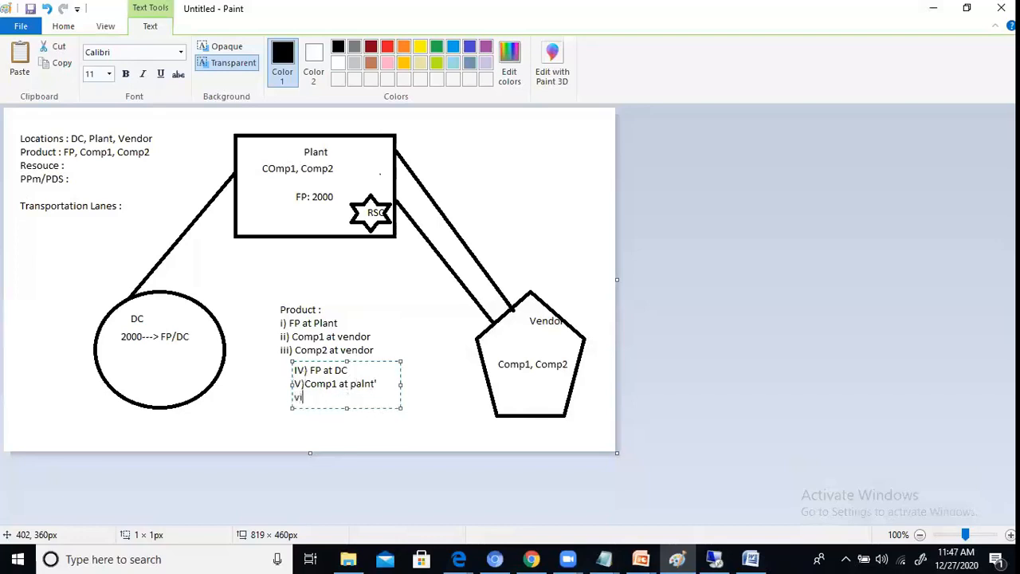
{"action": "type", "text": "vi) Comp2 at plant"}
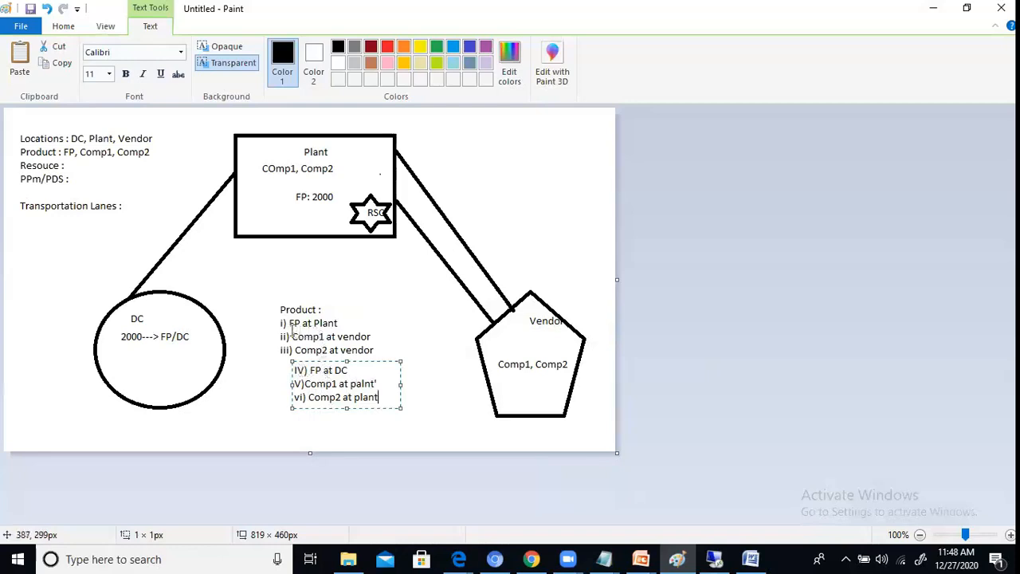
{"action": "left_click", "coordinate": [379, 384]}
Step: Switch to the SAP session, leave the product master and run transaction /sapapo/msdp_admin
{"action": "left_click", "coordinate": [722, 558]}
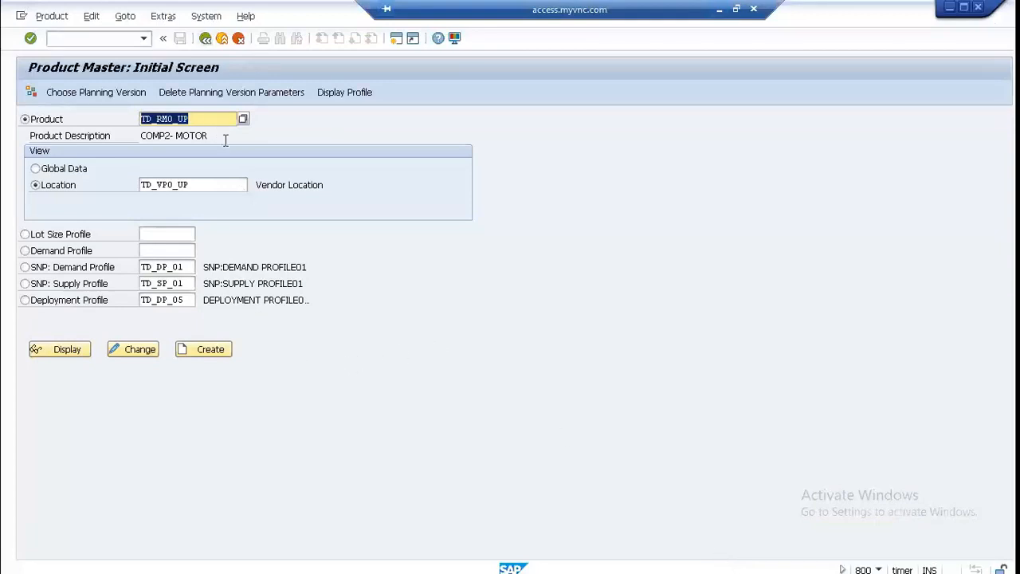
{"action": "left_click", "coordinate": [718, 10]}
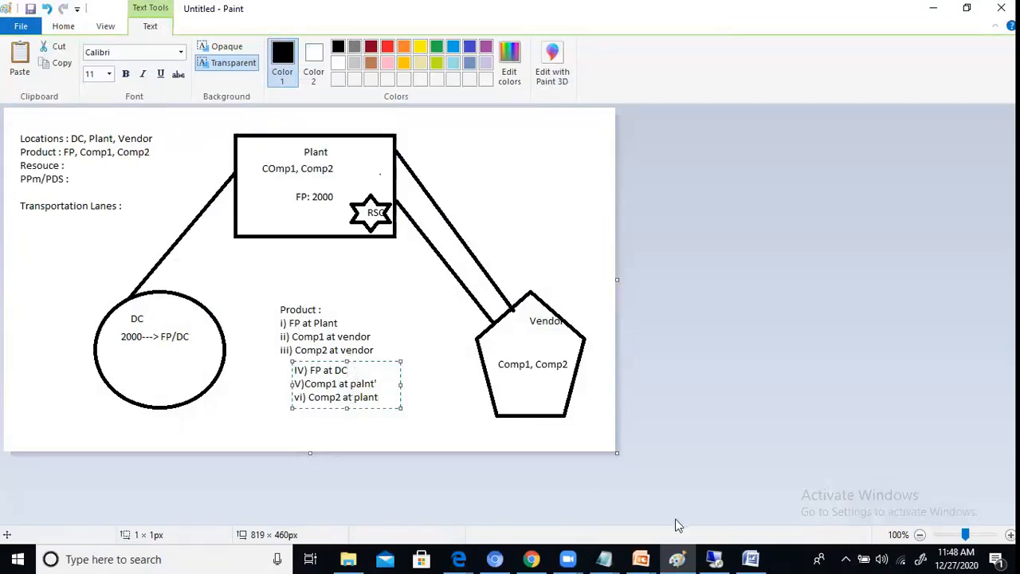
{"action": "left_click", "coordinate": [713, 558]}
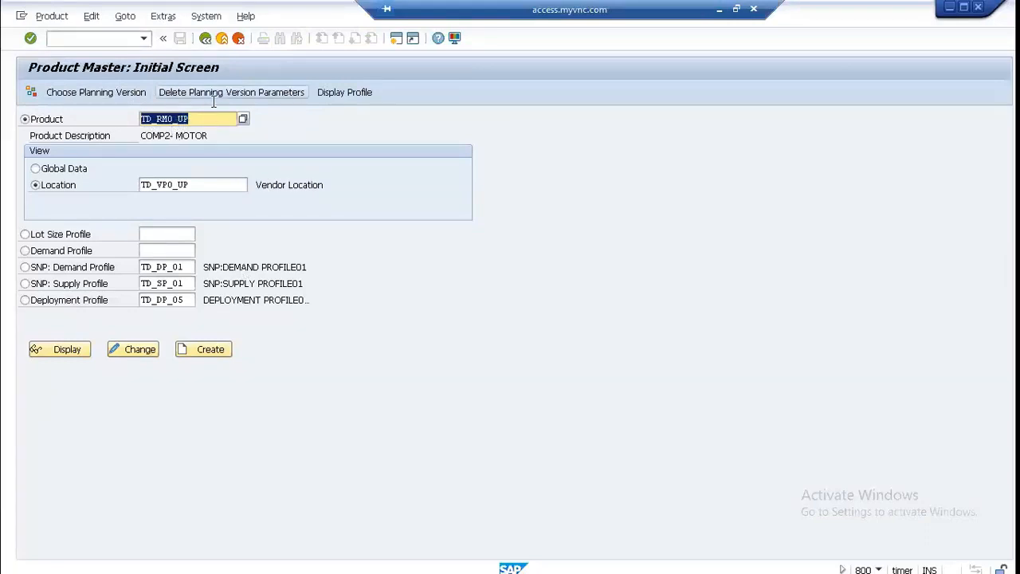
{"action": "left_click", "coordinate": [204, 38]}
{"action": "left_click", "coordinate": [59, 40]}
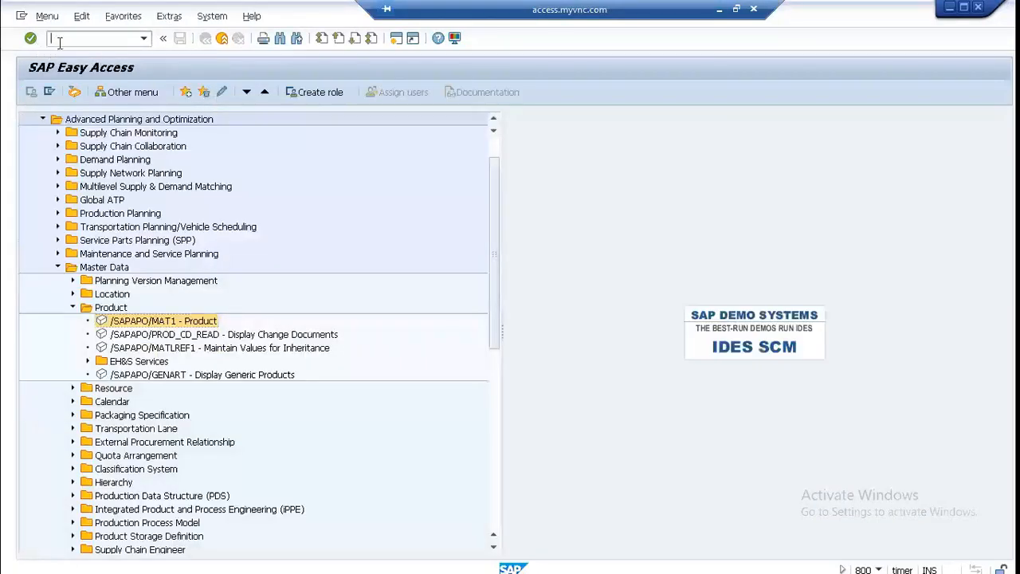
{"action": "key", "text": "Down"}
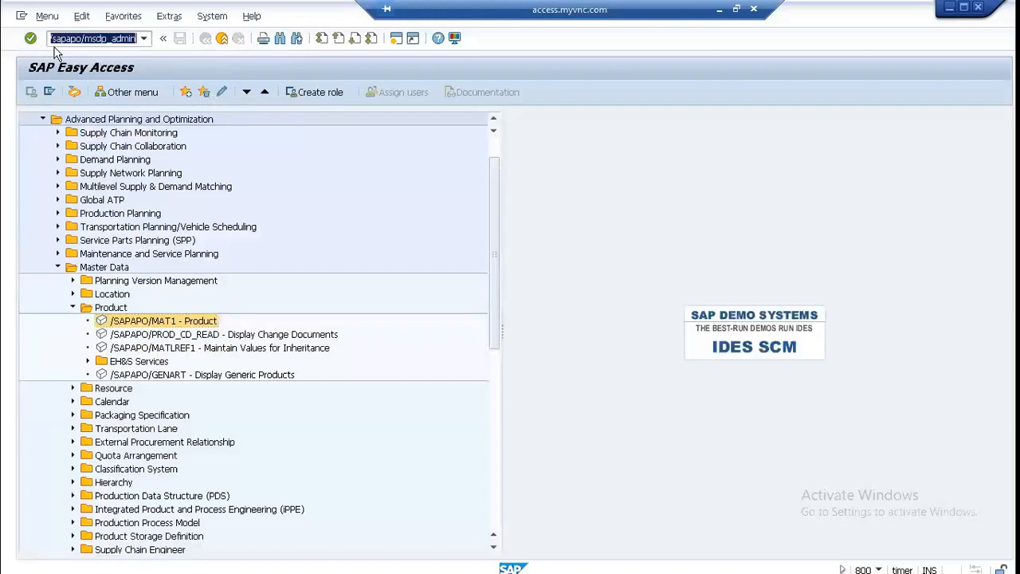
{"action": "key", "text": "Return"}
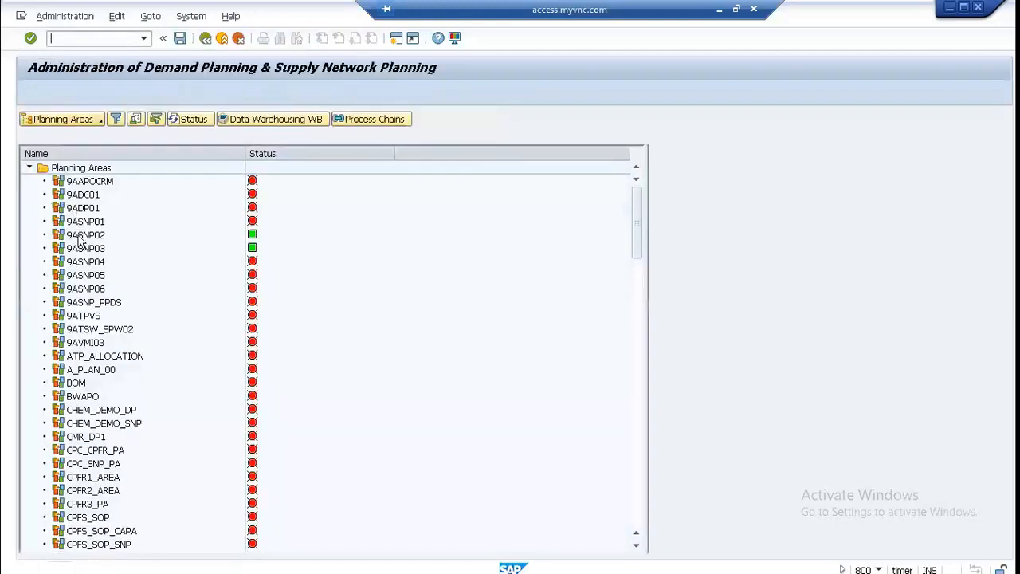
Step: Display planning area 9ASNP02 and open its consistency check for the initialized planning version
{"action": "double_click", "coordinate": [86, 234]}
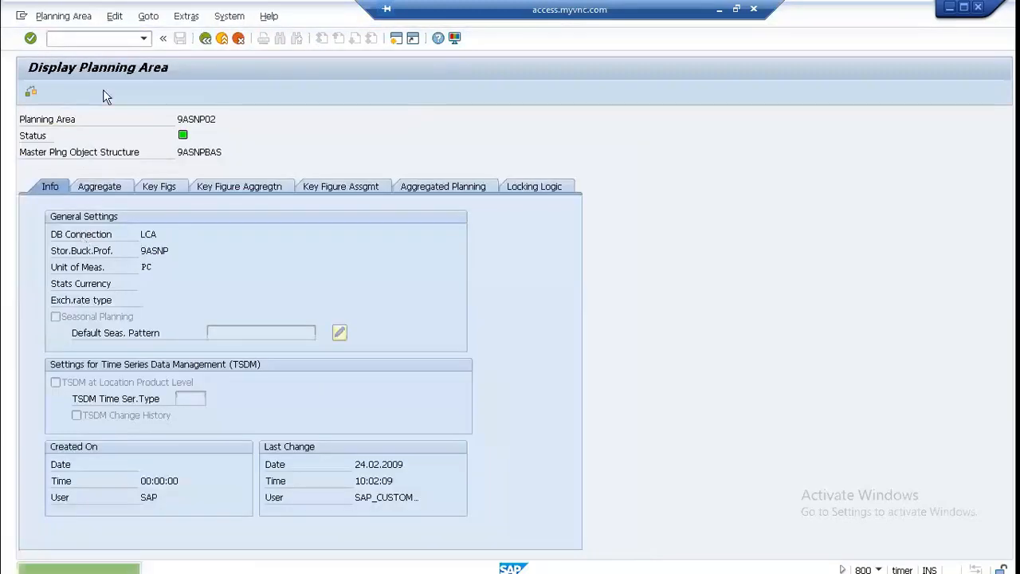
{"action": "left_click", "coordinate": [189, 16]}
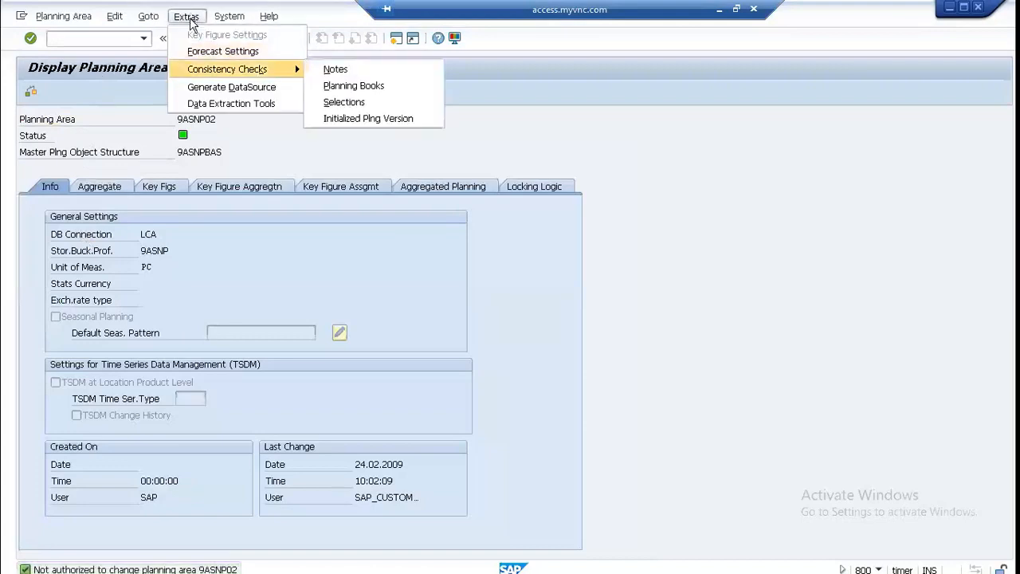
{"action": "left_click", "coordinate": [318, 118]}
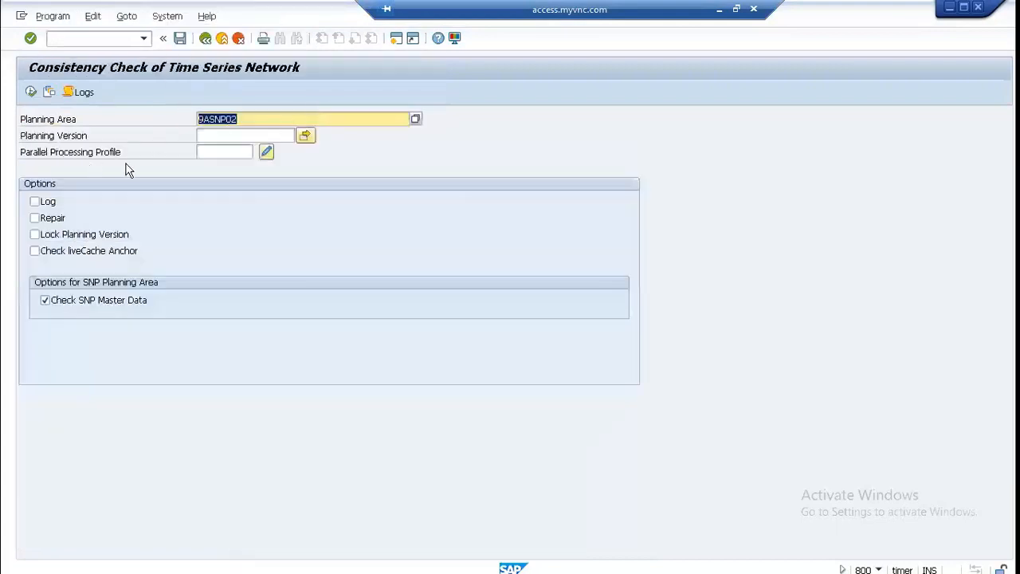
Step: Set the planning version of the time series network consistency check to 000
{"action": "left_click", "coordinate": [218, 135]}
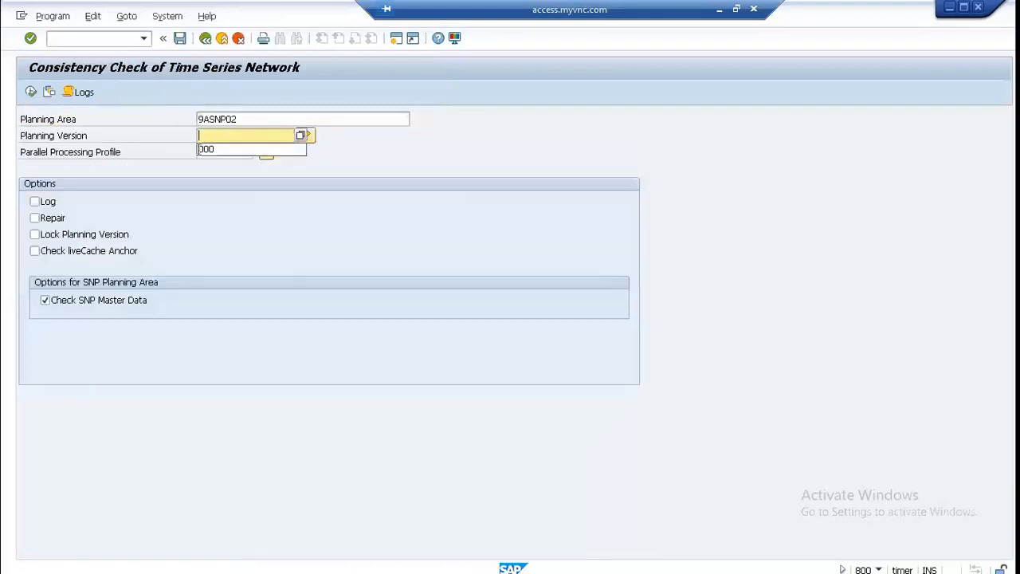
{"action": "left_click", "coordinate": [222, 150]}
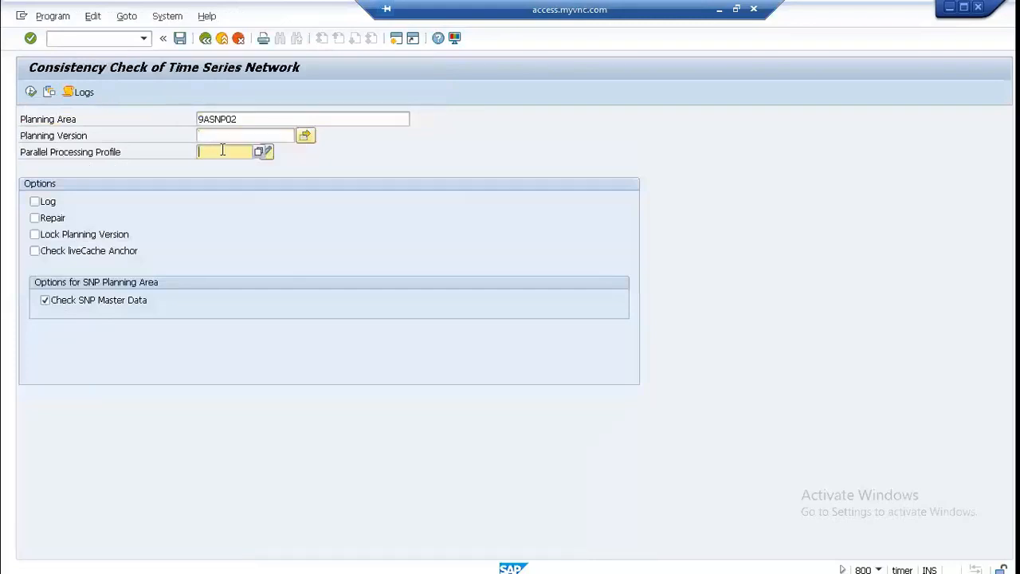
{"action": "left_click", "coordinate": [217, 134]}
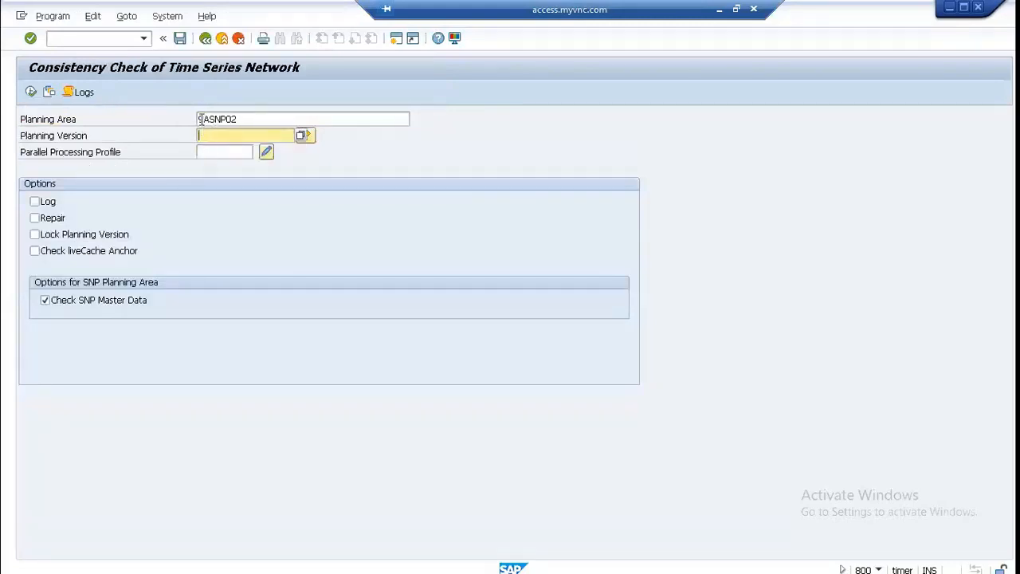
{"action": "key", "text": "Down"}
{"action": "key", "text": "Return"}
Step: Enable Log, Repair, Lock Planning Version and Check liveCache Anchor, run the consistency check and return from its log
{"action": "left_click", "coordinate": [47, 202]}
{"action": "left_click", "coordinate": [46, 219]}
{"action": "left_click", "coordinate": [54, 236]}
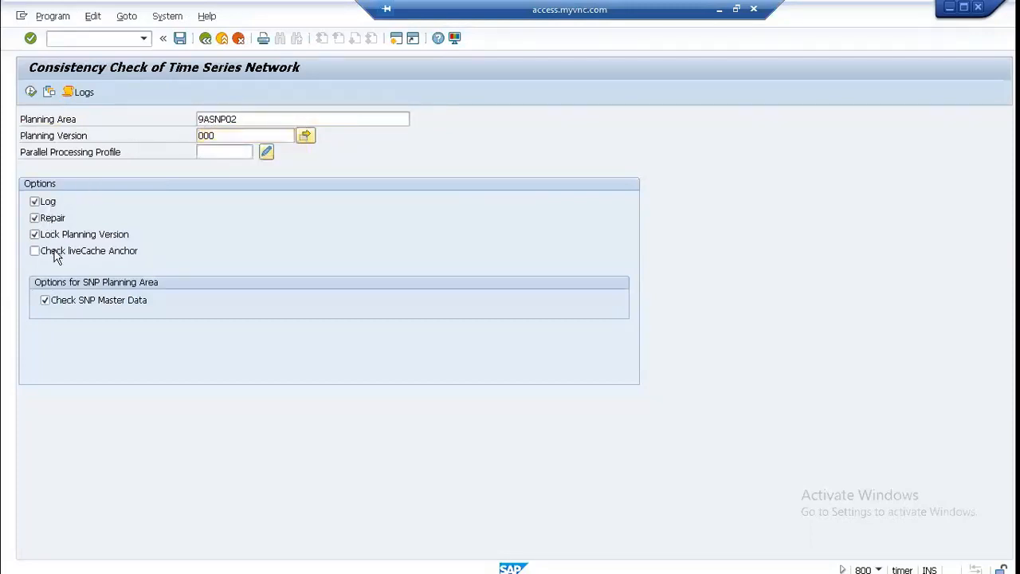
{"action": "left_click", "coordinate": [55, 251]}
{"action": "left_click", "coordinate": [30, 93]}
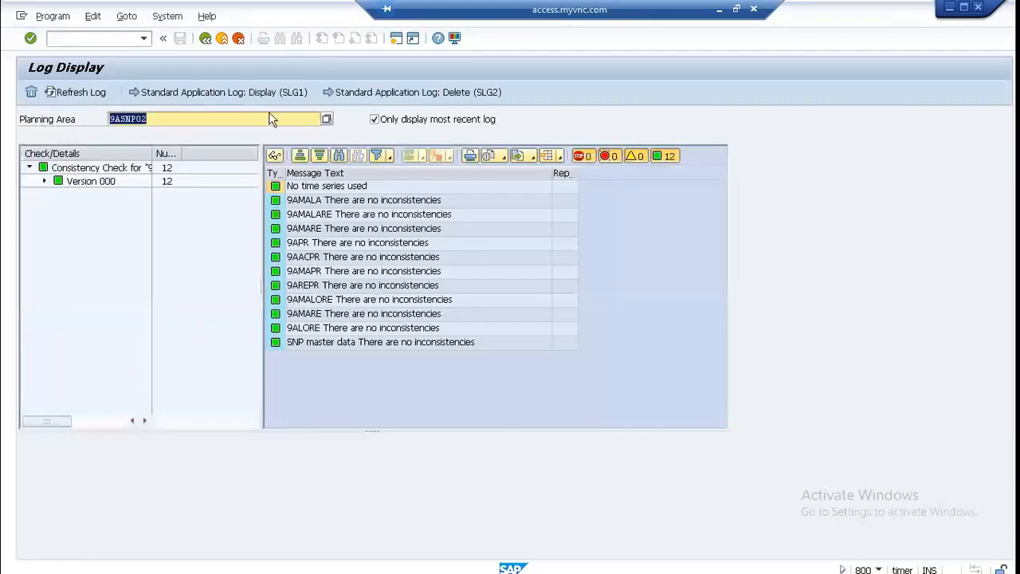
{"action": "key", "text": "F3"}
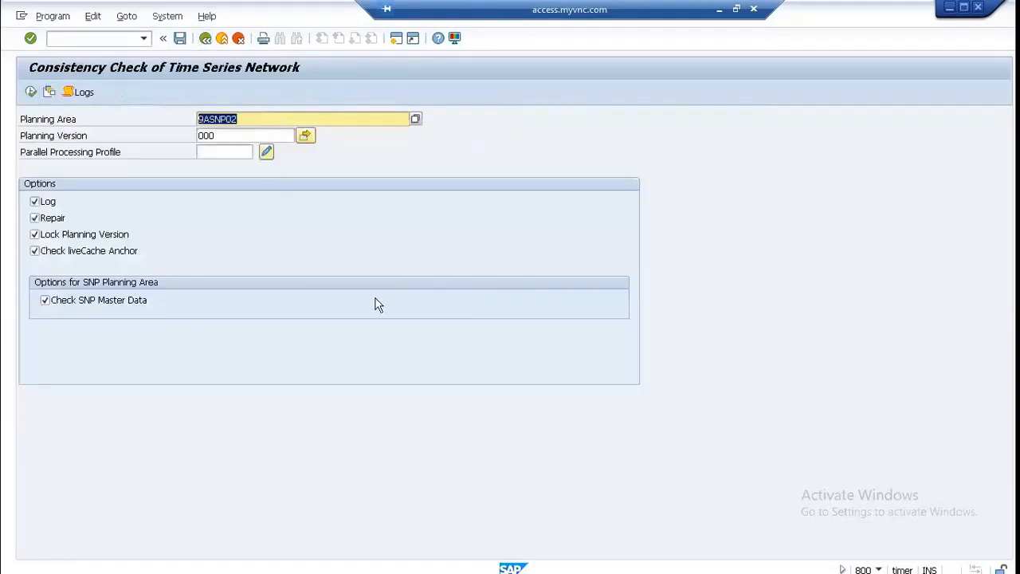
Step: Switch to the Word document and review the product data tables from Table 5 back up to Table 2
{"action": "left_click", "coordinate": [719, 10]}
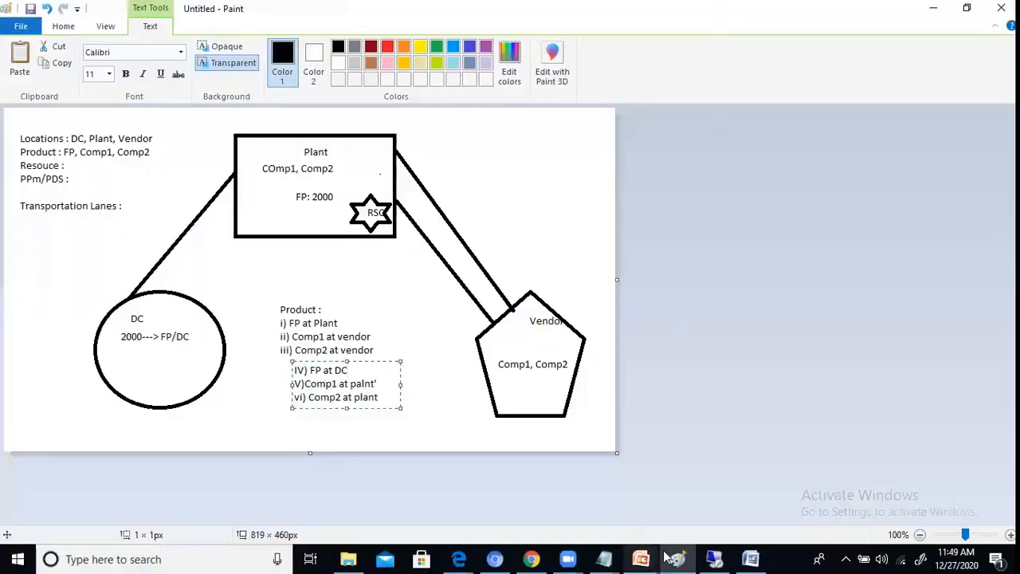
{"action": "left_click", "coordinate": [750, 559]}
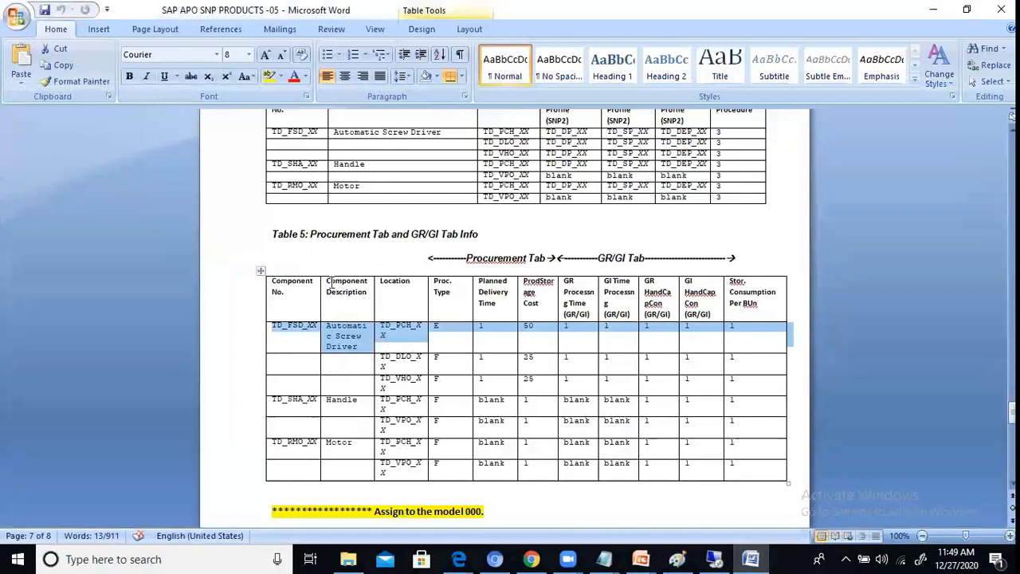
{"action": "scroll", "coordinate": [329, 282], "scroll_direction": "up", "scroll_amount": 2}
{"action": "scroll", "coordinate": [330, 282], "scroll_direction": "up", "scroll_amount": 1}
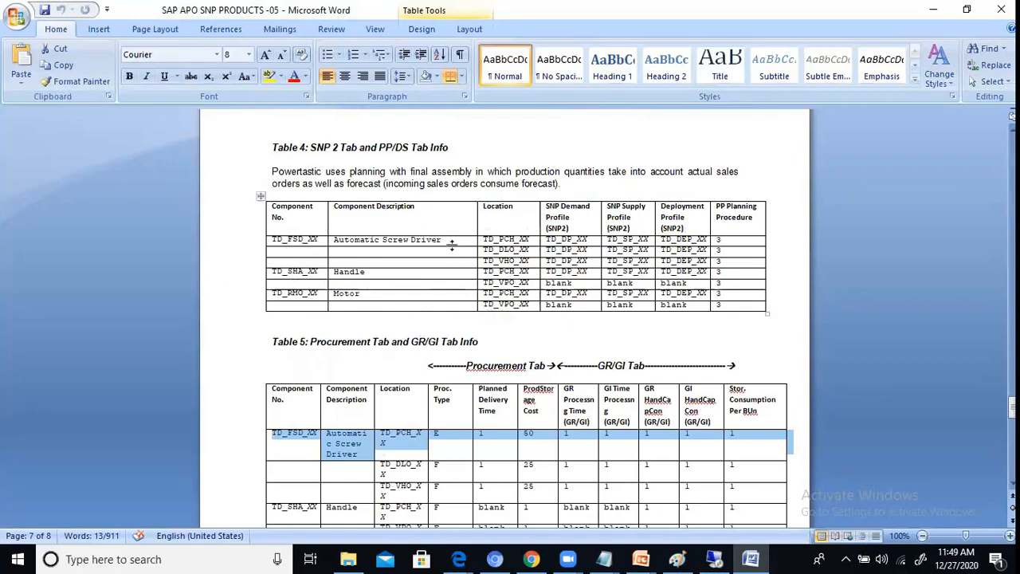
{"action": "scroll", "coordinate": [454, 245], "scroll_direction": "up", "scroll_amount": 10}
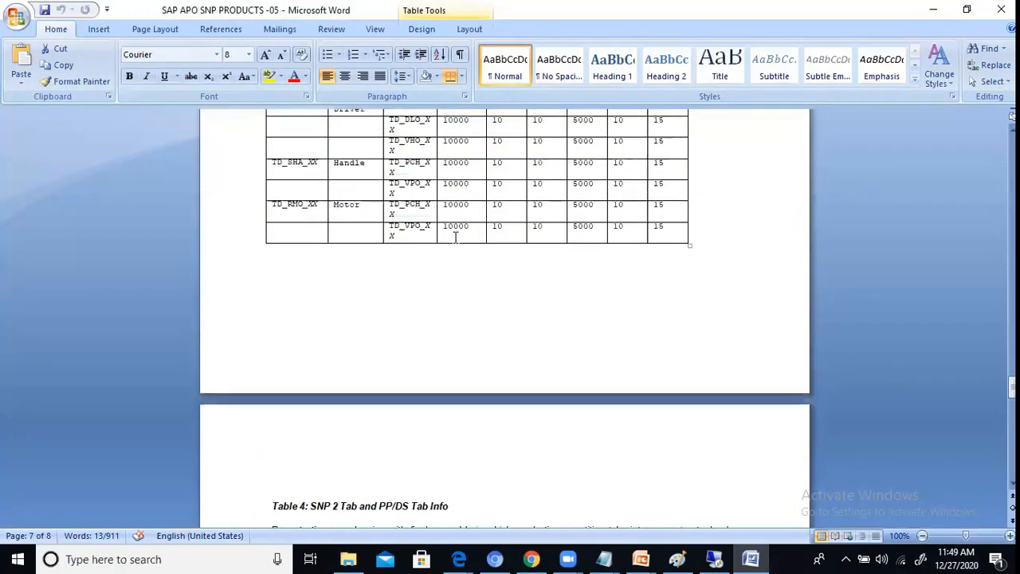
{"action": "scroll", "coordinate": [454, 238], "scroll_direction": "up", "scroll_amount": 3}
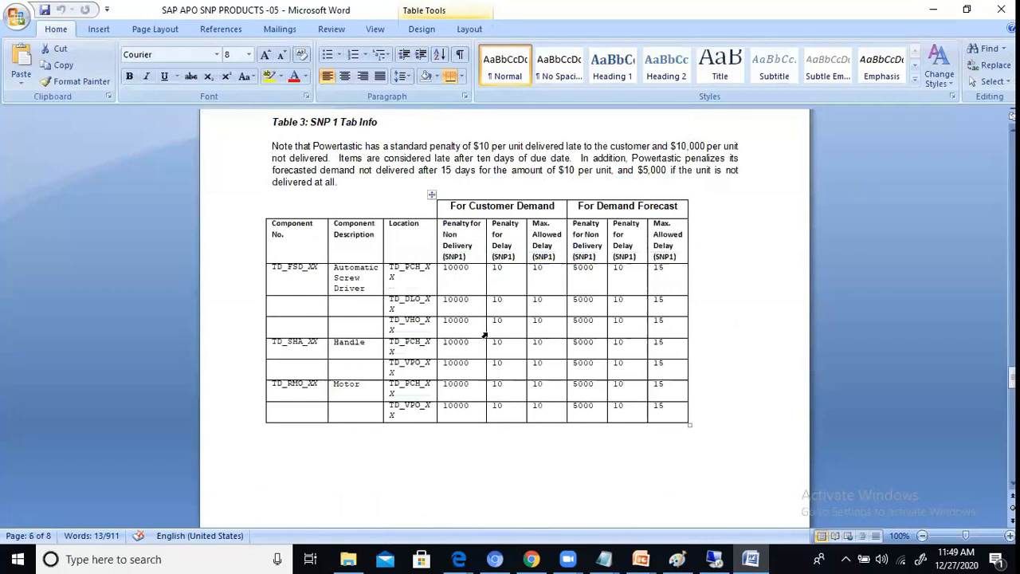
{"action": "scroll", "coordinate": [474, 368], "scroll_direction": "up", "scroll_amount": 6}
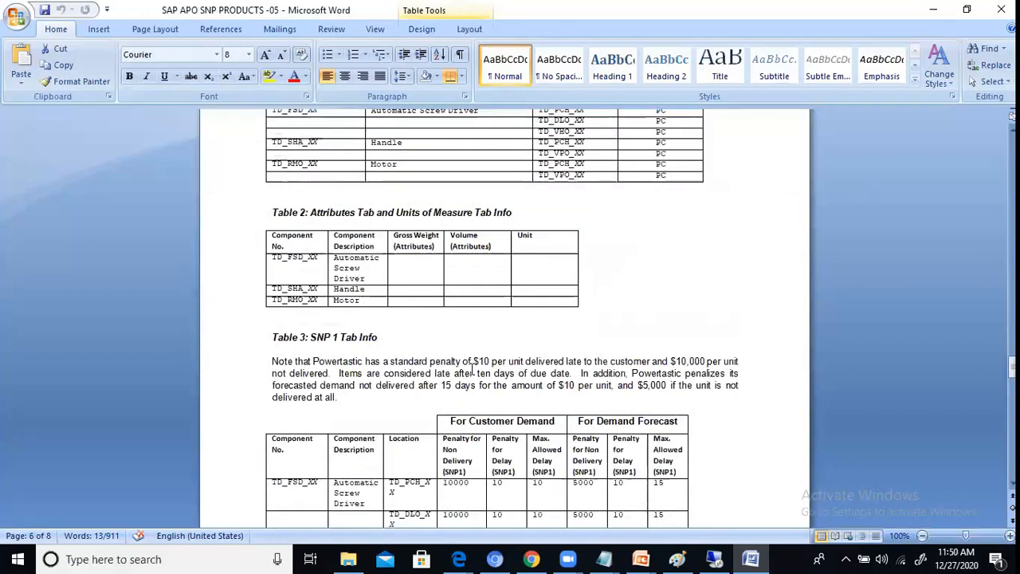
Step: Review the Administration and SNP 1 tables in the Word document and switch to the supply chain diagram in Paint
{"action": "scroll", "coordinate": [474, 368], "scroll_direction": "up", "scroll_amount": 4}
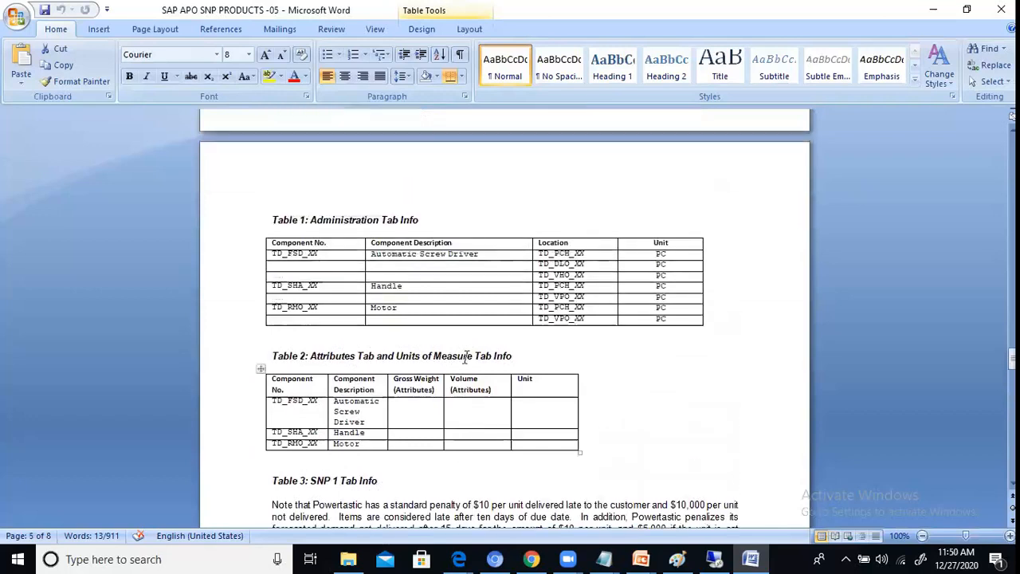
{"action": "left_click", "coordinate": [593, 278]}
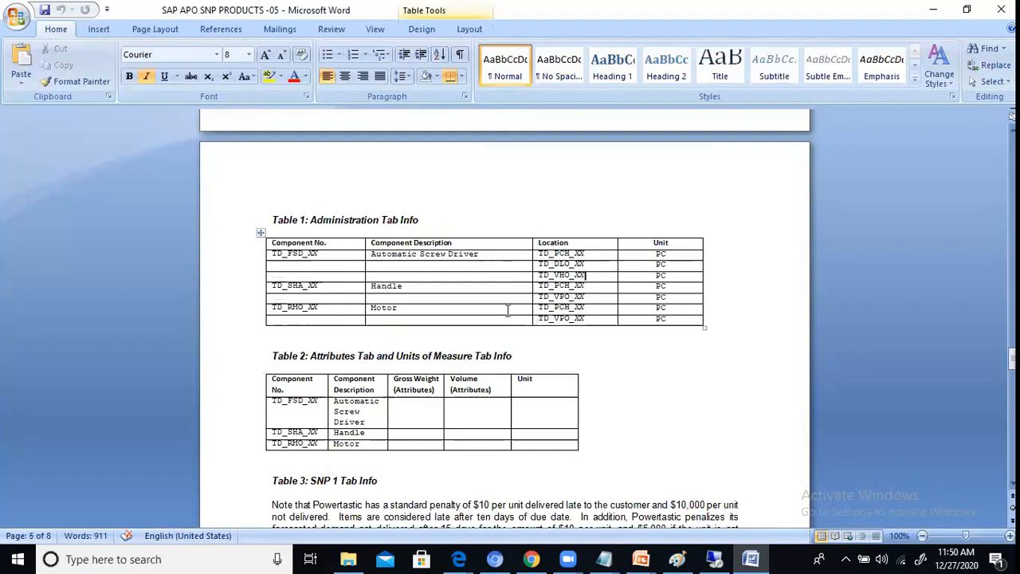
{"action": "scroll", "coordinate": [508, 311], "scroll_direction": "down", "scroll_amount": 10}
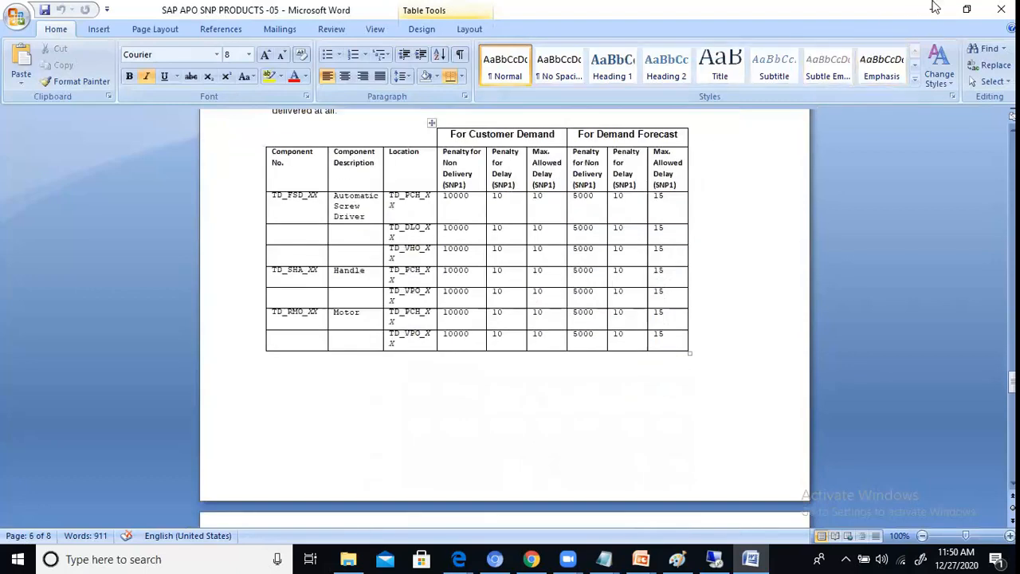
{"action": "left_click", "coordinate": [935, 7]}
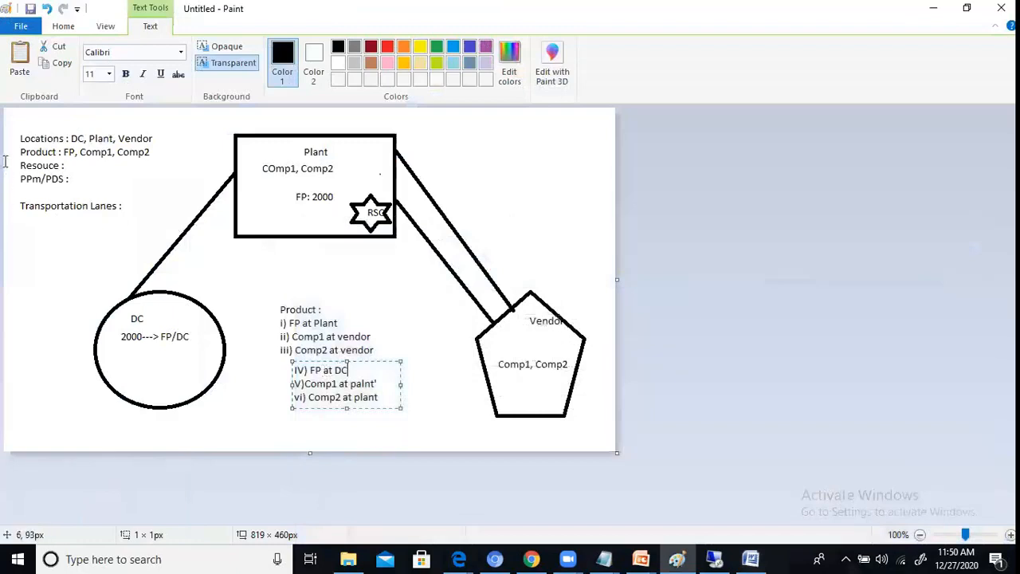
{"action": "left_click_drag", "start_coordinate": [20, 166], "coordinate": [77, 164]}
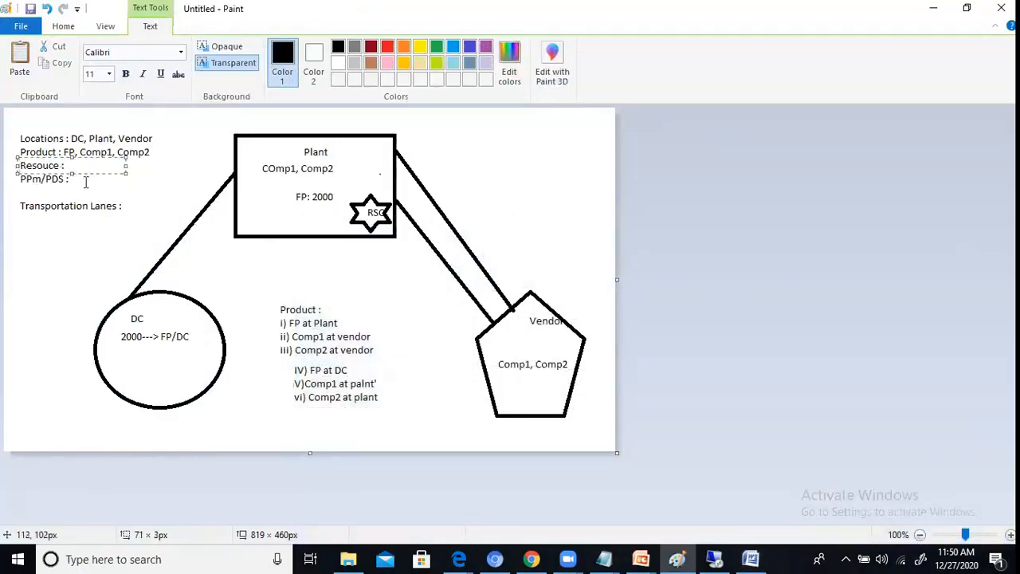
{"action": "left_click", "coordinate": [85, 182]}
{"action": "left_click", "coordinate": [61, 155]}
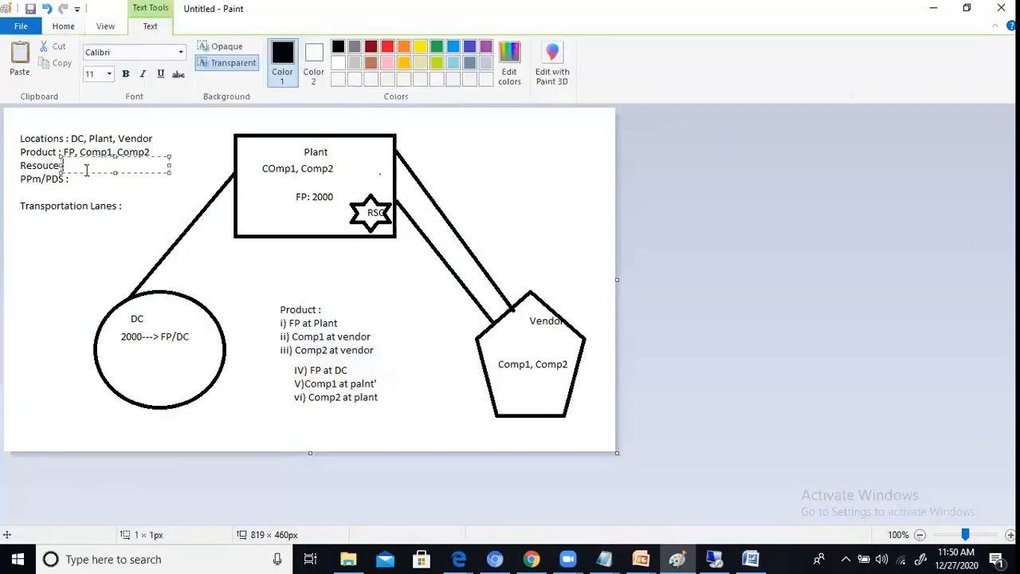
{"action": "left_click", "coordinate": [23, 139]}
{"action": "left_click", "coordinate": [6, 142]}
{"action": "left_click", "coordinate": [6, 134]}
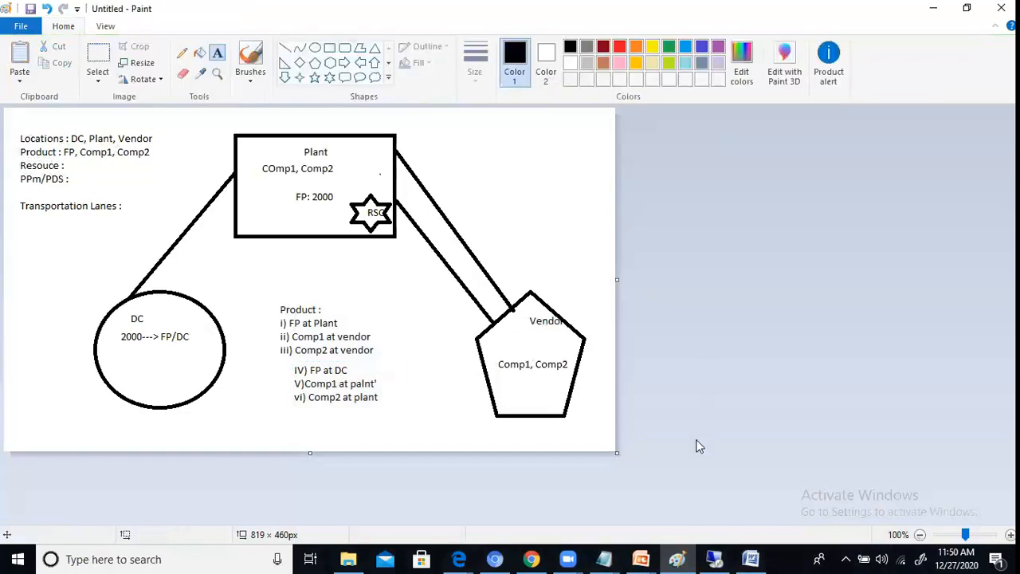
{"action": "mouse_move", "coordinate": [620, 556]}
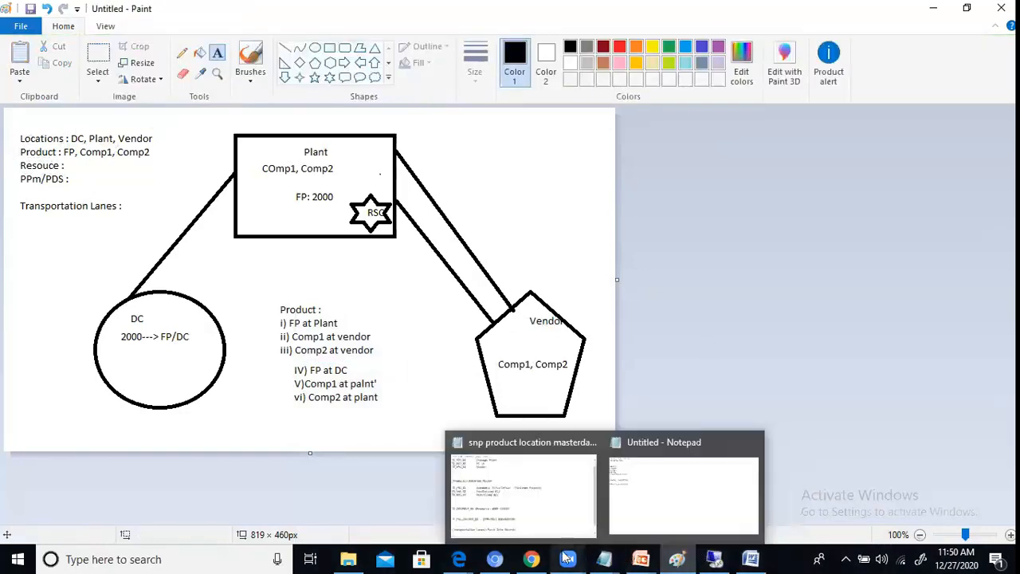
{"action": "mouse_move", "coordinate": [567, 557]}
{"action": "left_click", "coordinate": [591, 487]}
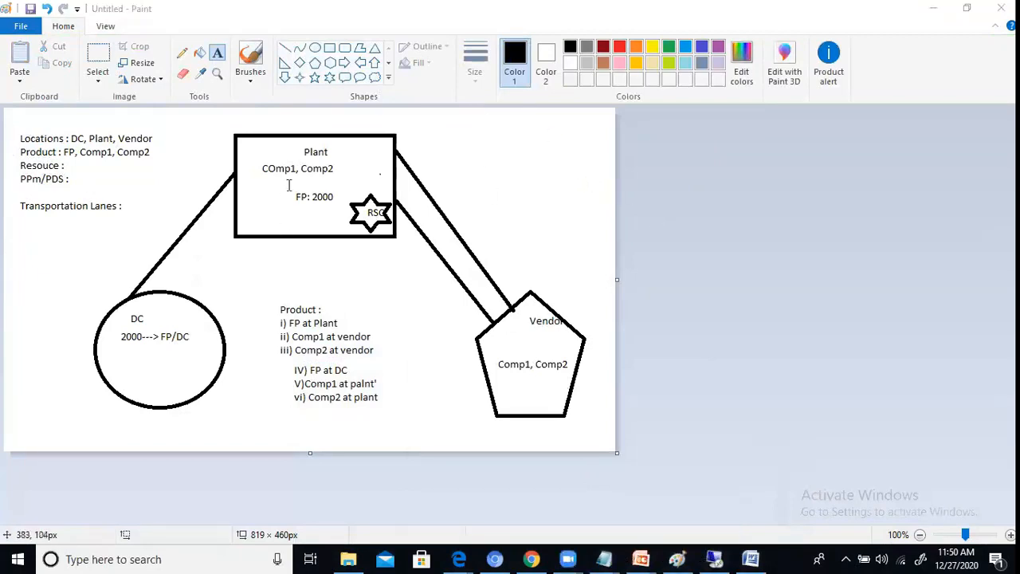
{"action": "left_click", "coordinate": [89, 151]}
{"action": "left_click", "coordinate": [71, 164]}
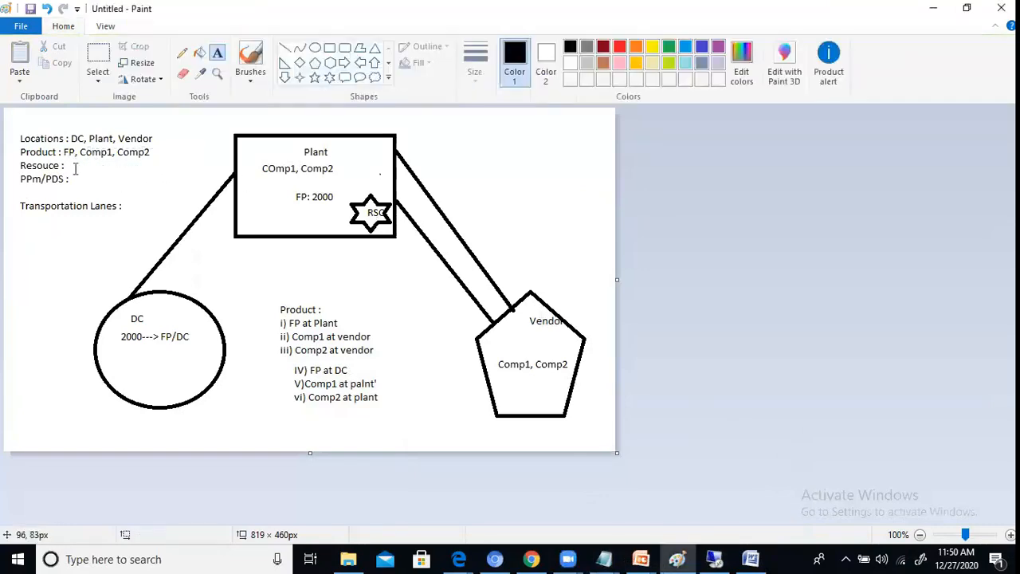
{"action": "left_click", "coordinate": [71, 164]}
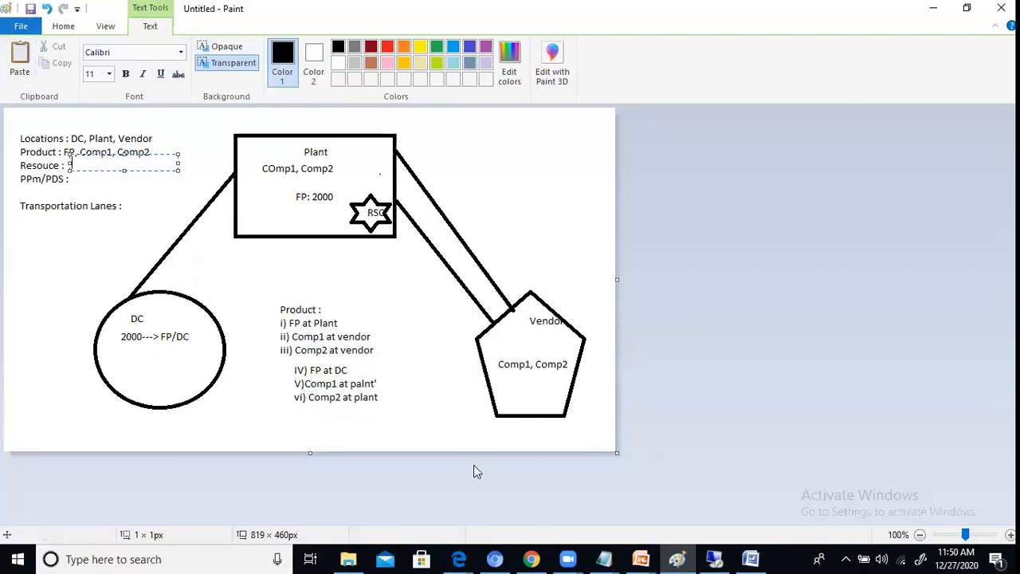
Step: Review the resource entry in the SNP product location master data notes in Notepad, highlight WORK CENTER and return to Paint
{"action": "left_click", "coordinate": [621, 553]}
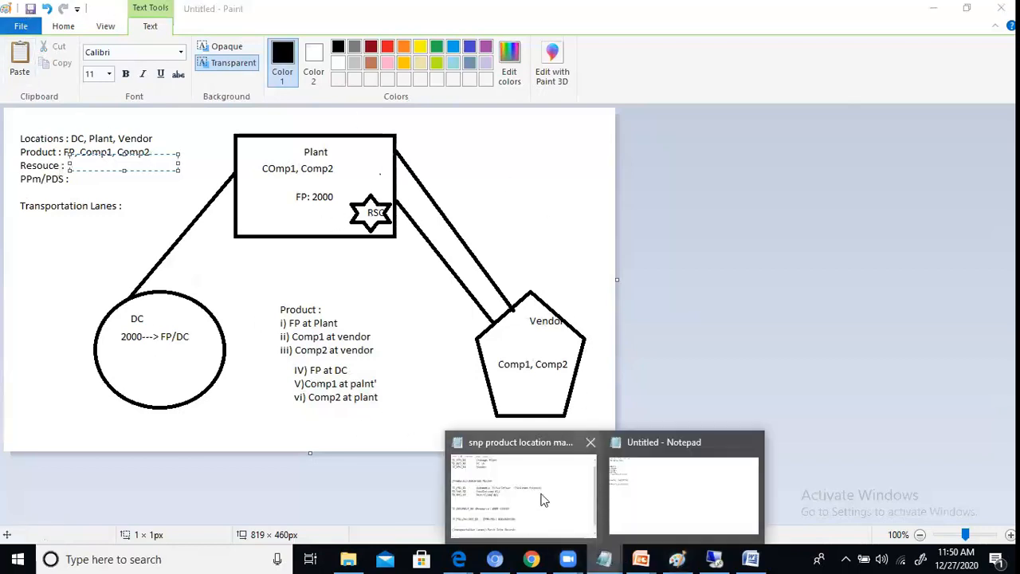
{"action": "left_click", "coordinate": [541, 496]}
{"action": "scroll", "coordinate": [209, 367], "scroll_direction": "down", "scroll_amount": 1}
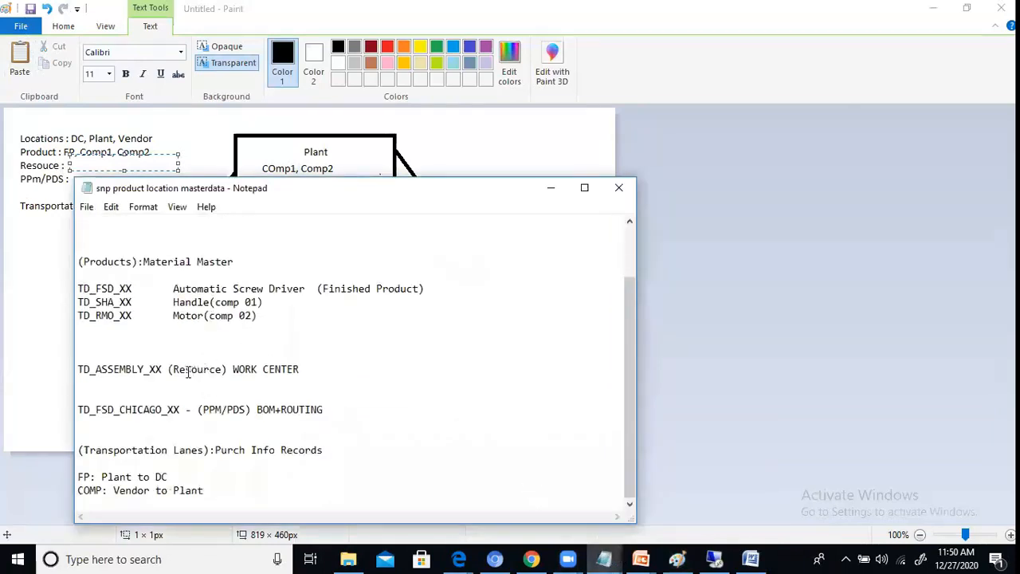
{"action": "left_click_drag", "start_coordinate": [232, 369], "coordinate": [303, 369]}
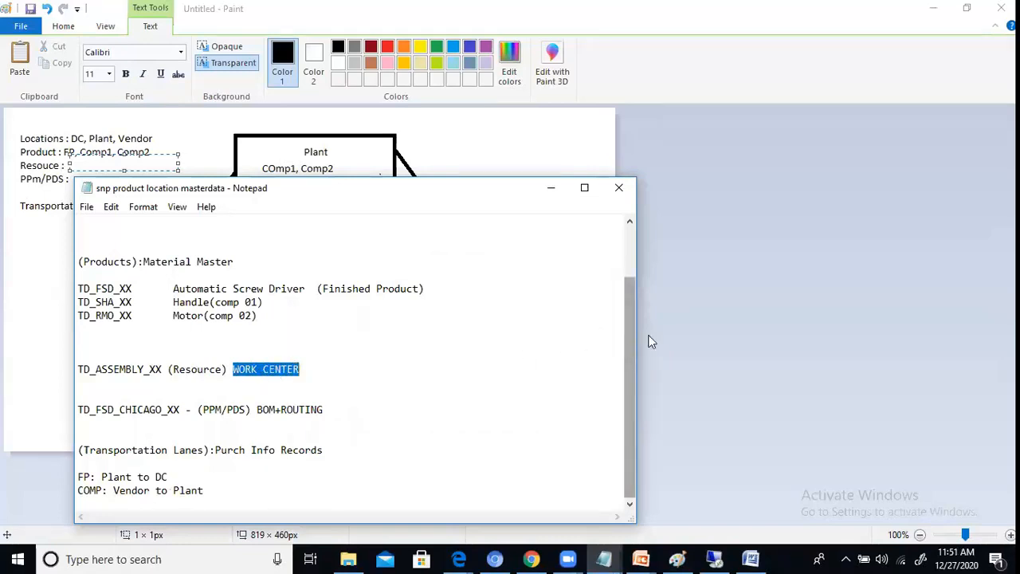
{"action": "left_click", "coordinate": [733, 331]}
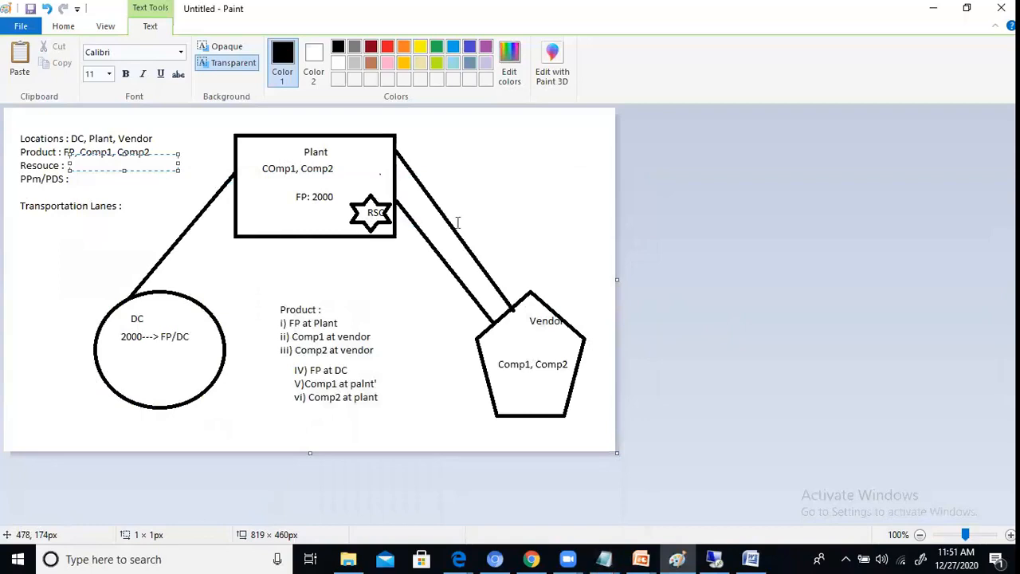
Step: Switch to the SAP session and leave the consistency check and planning area administration for SAP Easy Access
{"action": "mouse_move", "coordinate": [717, 557]}
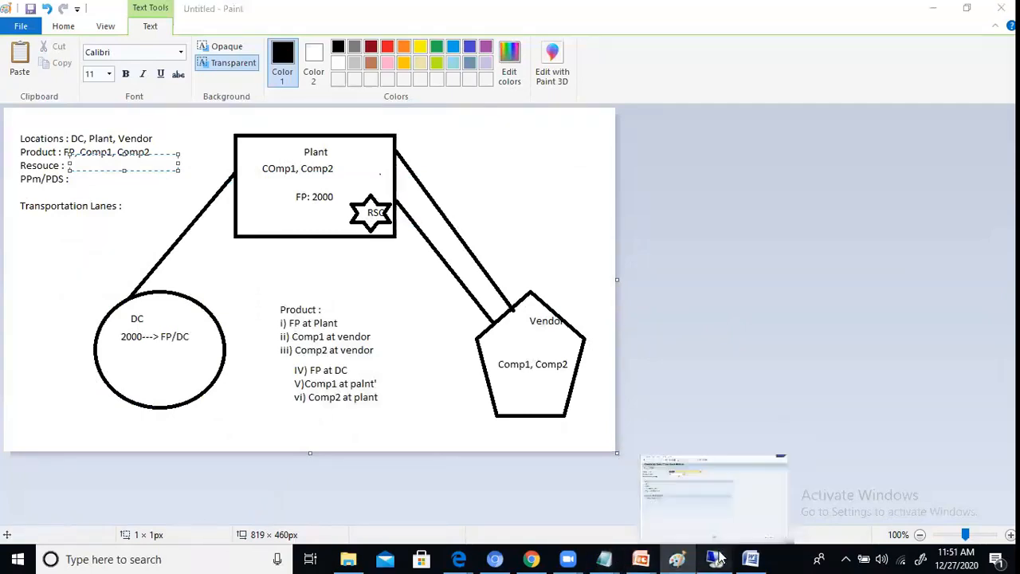
{"action": "left_click", "coordinate": [721, 488]}
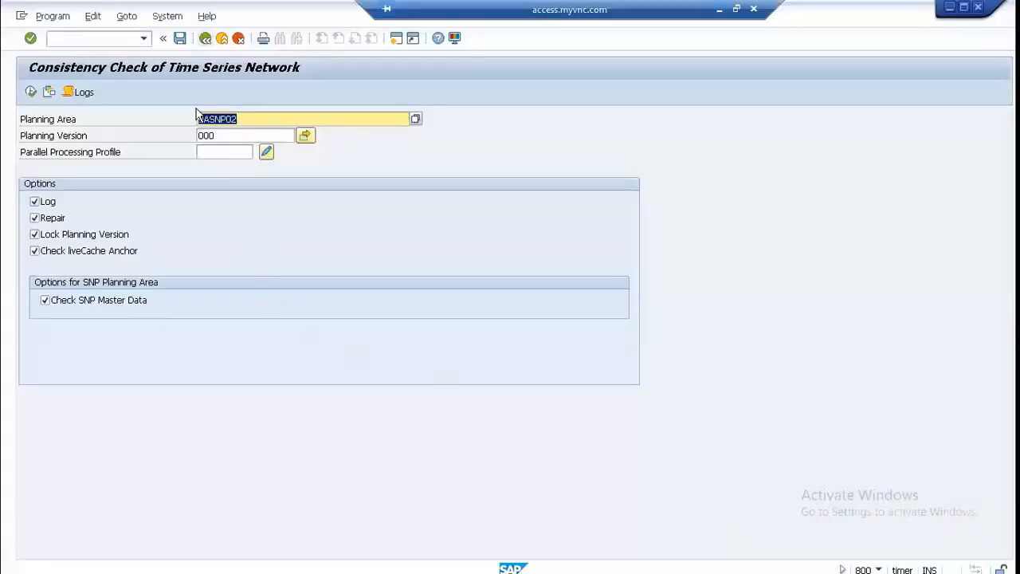
{"action": "key", "text": "F3"}
{"action": "key", "text": "F3"}
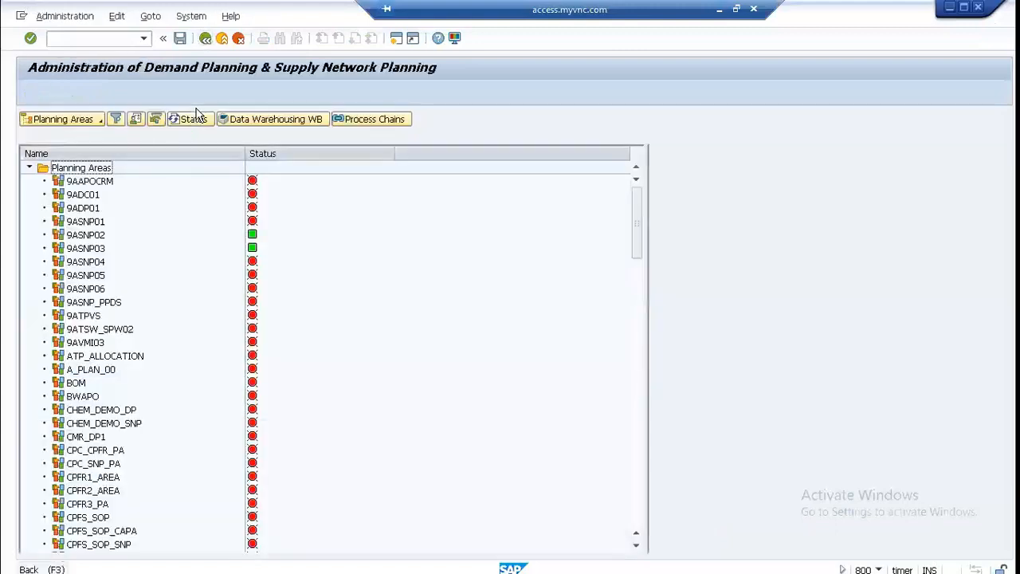
{"action": "key", "text": "F3"}
Step: Open the resource maintenance transaction /SAPAPO/RES01 from the Resource folder of the APO master data
{"action": "left_click", "coordinate": [73, 308]}
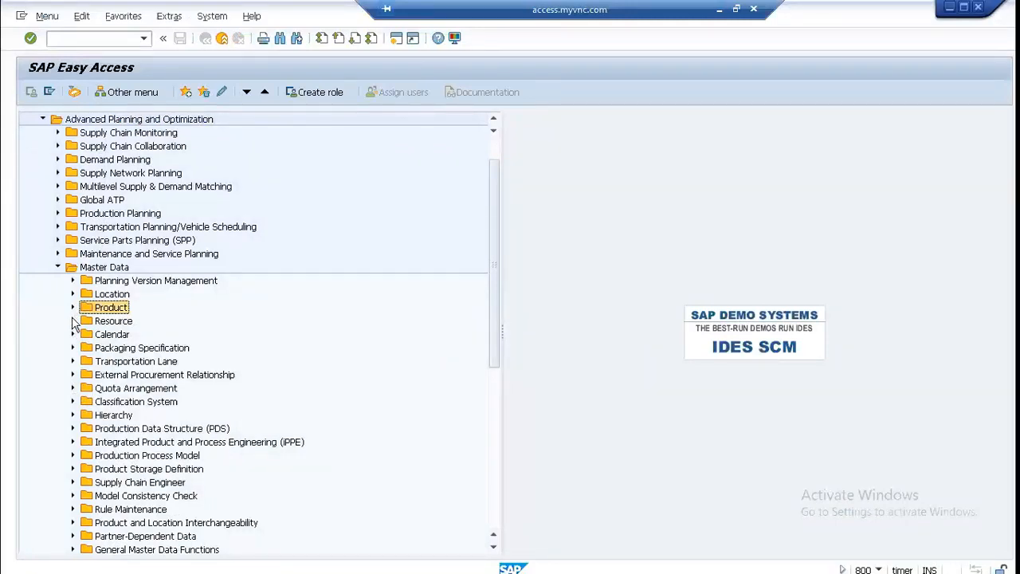
{"action": "left_click", "coordinate": [73, 320]}
{"action": "left_click", "coordinate": [151, 336]}
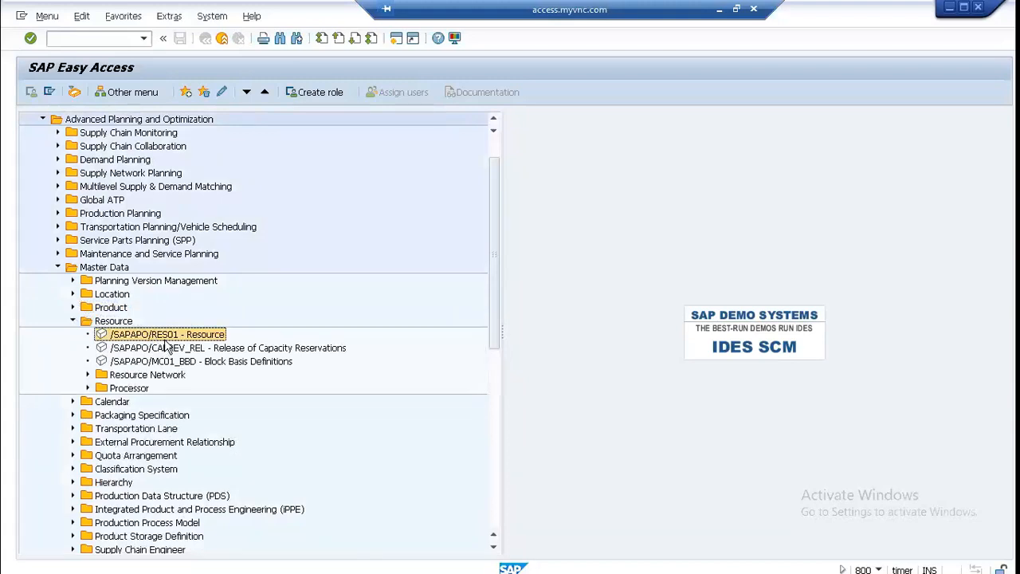
{"action": "double_click", "coordinate": [164, 338]}
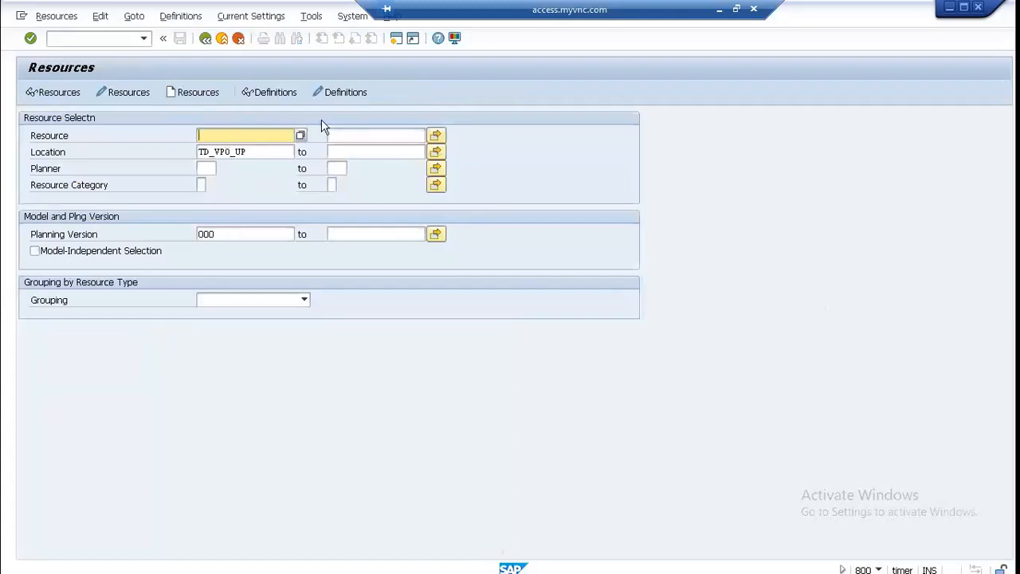
Step: Check the resource name in the Notepad notes and enter TD_ASSEMBLY_UP as the resource in SAP
{"action": "left_click", "coordinate": [719, 10]}
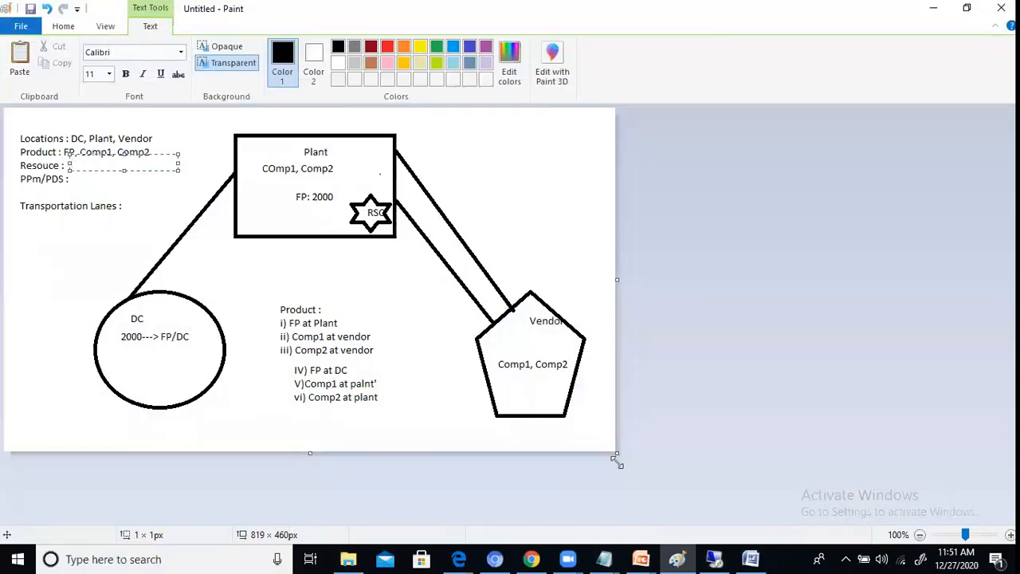
{"action": "mouse_move", "coordinate": [604, 559]}
{"action": "left_click", "coordinate": [560, 479]}
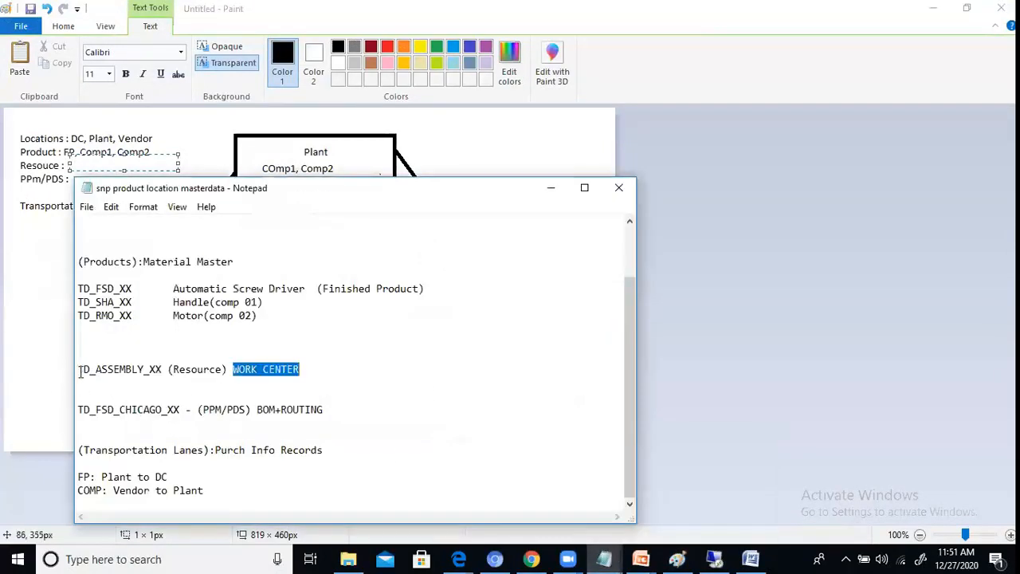
{"action": "left_click", "coordinate": [956, 348]}
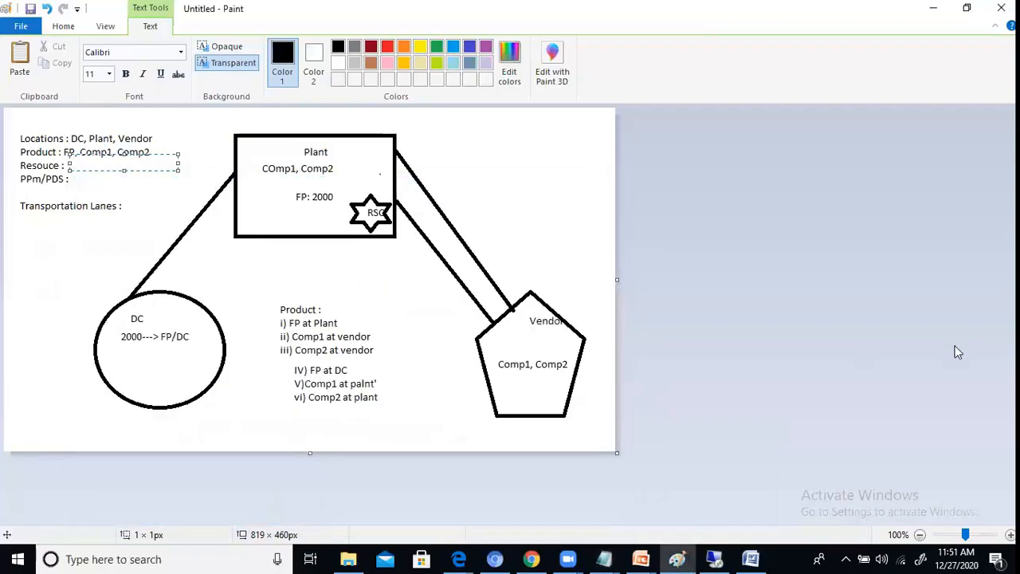
{"action": "left_click", "coordinate": [708, 558]}
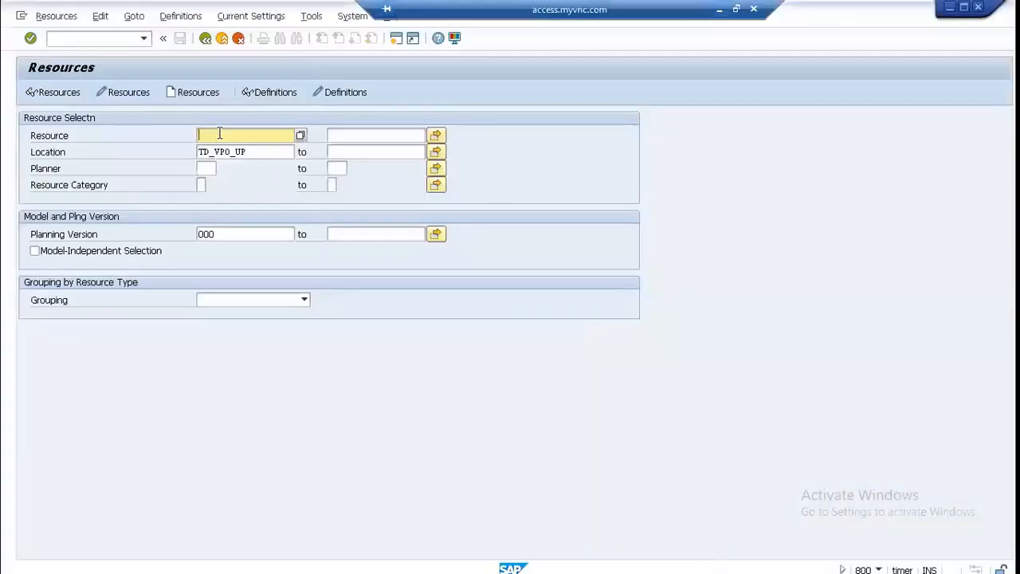
{"action": "type", "text": "TD_ASSEMBLY_UP"}
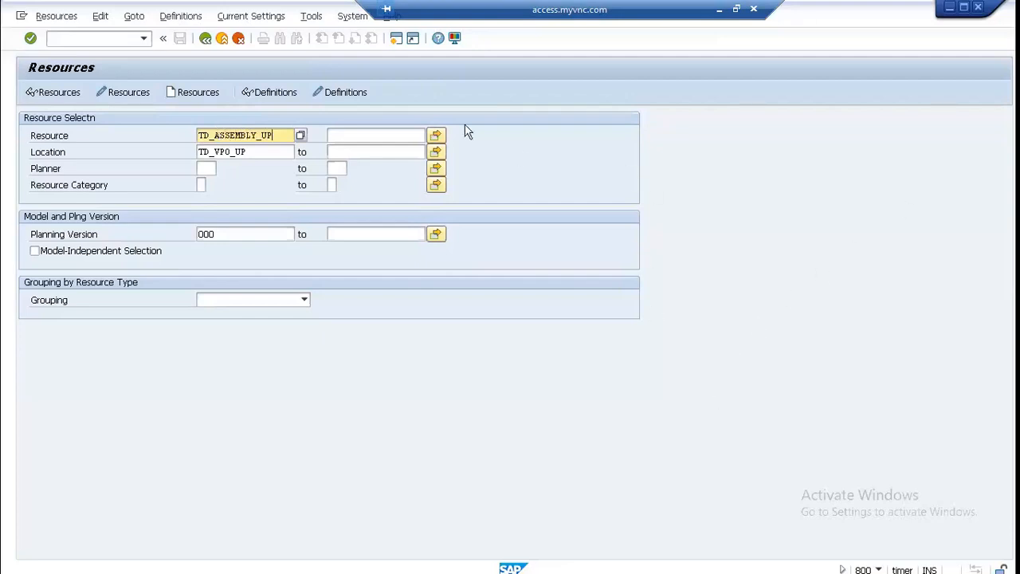
Step: Clear the vendor location from the resource selection and search all locations without the 500-hit limit
{"action": "left_click", "coordinate": [253, 152]}
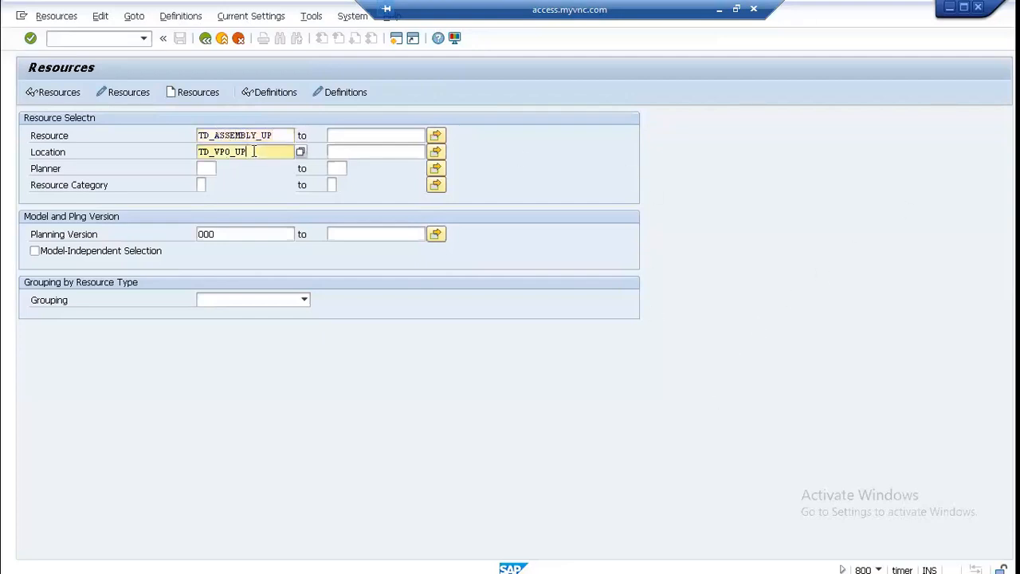
{"action": "key", "text": "BackSpace"}
{"action": "key", "text": "BackSpace"}
{"action": "key", "text": "BackSpace"}
{"action": "key", "text": "BackSpace"}
{"action": "key", "text": "BackSpace"}
{"action": "key", "text": "BackSpace"}
{"action": "key", "text": "BackSpace"}
{"action": "key", "text": "BackSpace"}
{"action": "key", "text": "BackSpace"}
{"action": "left_click", "coordinate": [302, 151]}
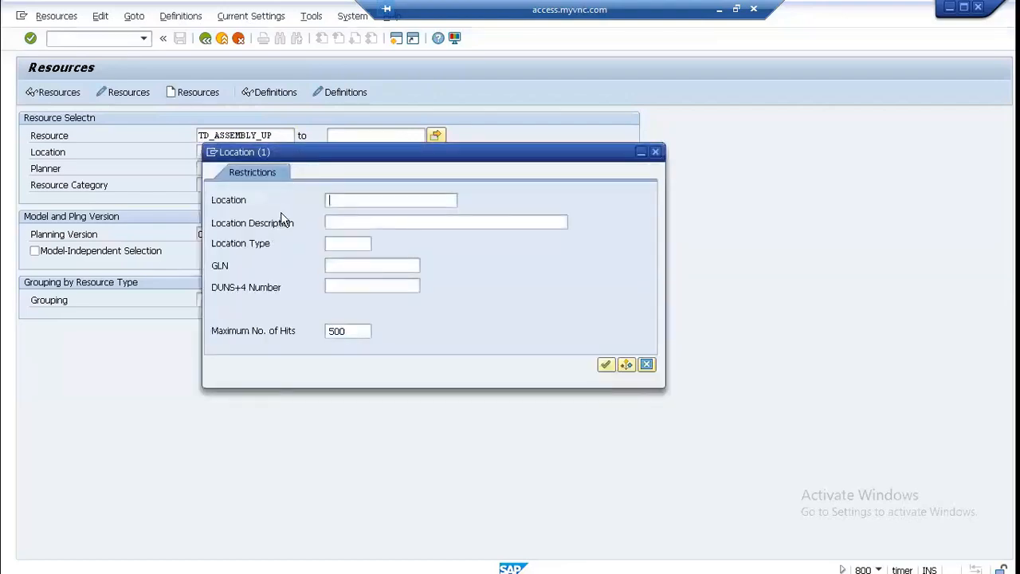
{"action": "left_click", "coordinate": [360, 329]}
{"action": "key", "text": "BackSpace"}
{"action": "key", "text": "BackSpace"}
{"action": "left_click", "coordinate": [606, 364]}
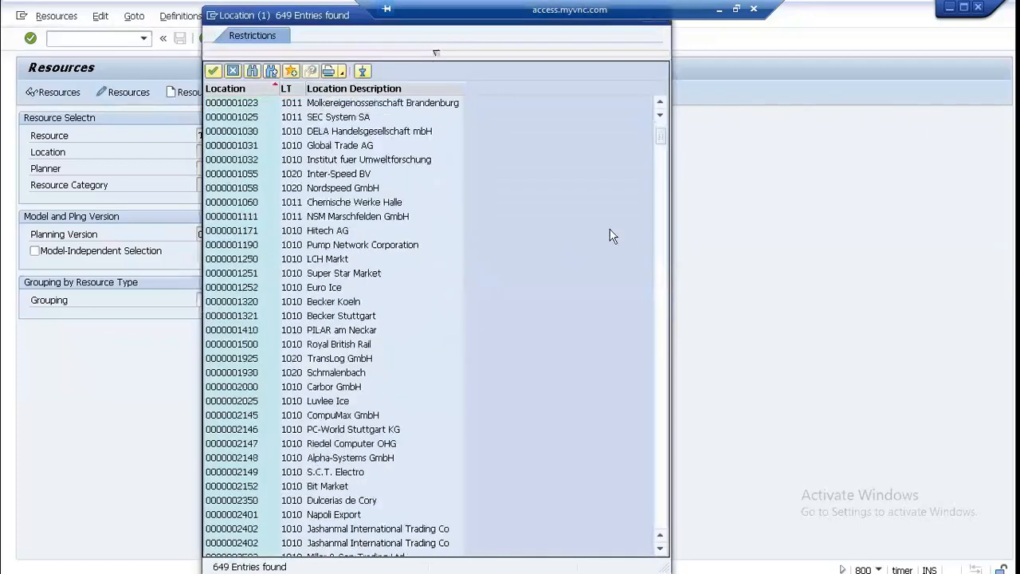
Step: Choose the Chicago Plant TD_PCH_UP from the location list as the resource's location
{"action": "left_click_drag", "start_coordinate": [664, 132], "coordinate": [655, 466]}
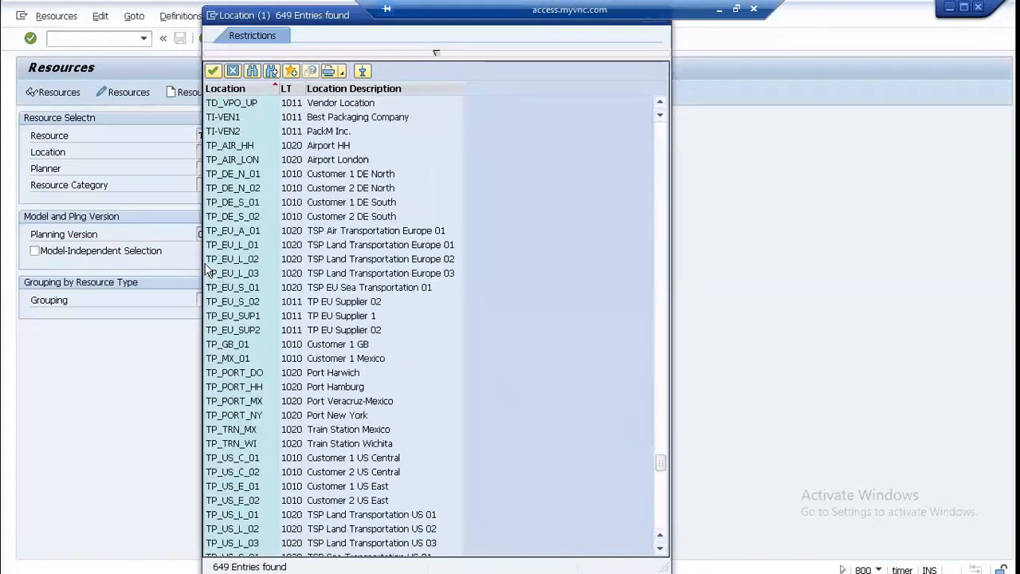
{"action": "scroll", "coordinate": [206, 273], "scroll_direction": "up", "scroll_amount": 10}
{"action": "scroll", "coordinate": [228, 337], "scroll_direction": "down", "scroll_amount": 3}
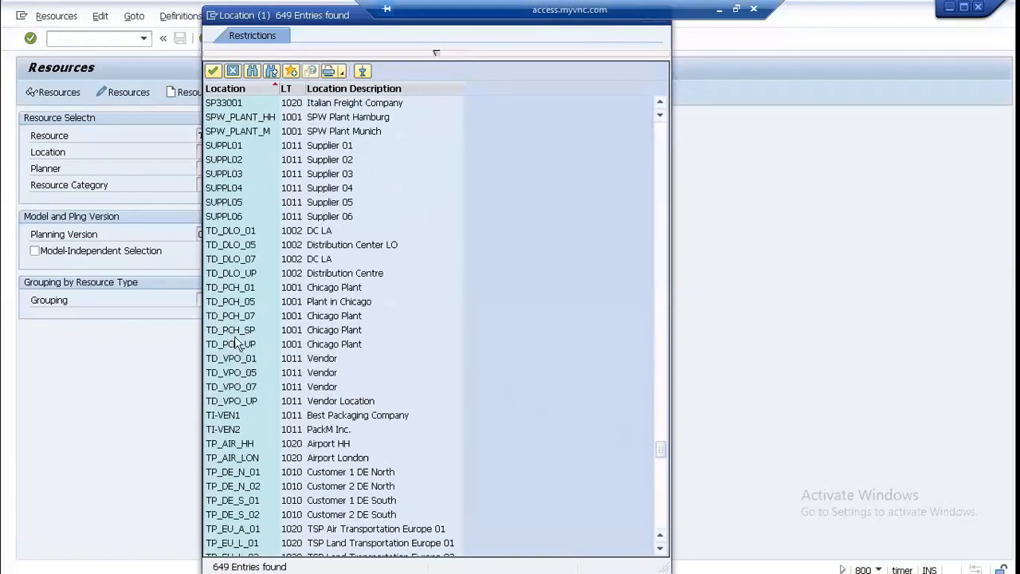
{"action": "left_click", "coordinate": [234, 344]}
{"action": "double_click", "coordinate": [236, 343]}
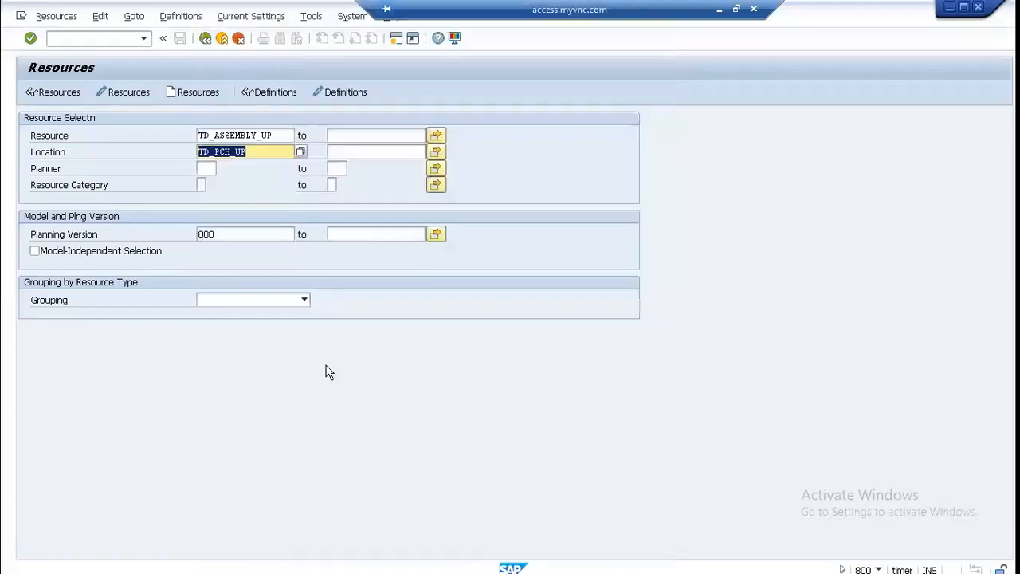
Step: Choose planner TWO from the planner value list for the resource selection
{"action": "left_click", "coordinate": [207, 169]}
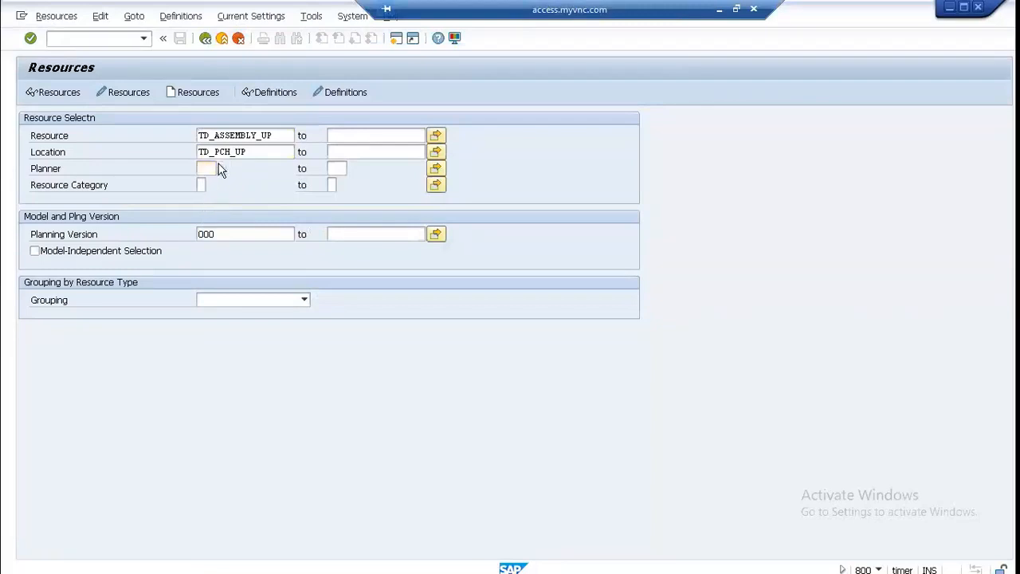
{"action": "left_click", "coordinate": [218, 170]}
{"action": "scroll", "coordinate": [466, 316], "scroll_direction": "down", "scroll_amount": 6}
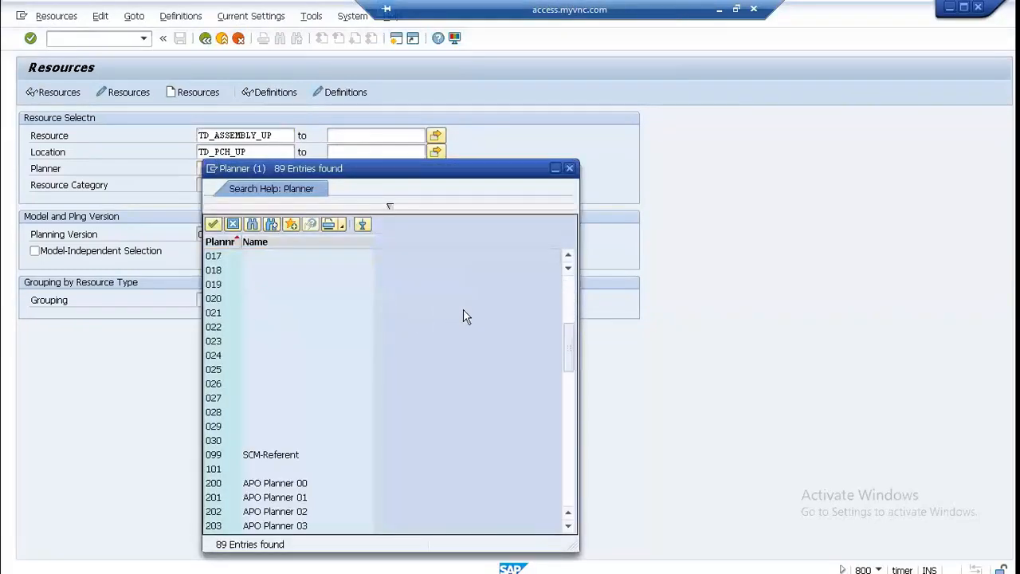
{"action": "left_click_drag", "start_coordinate": [572, 372], "coordinate": [576, 548]}
{"action": "double_click", "coordinate": [246, 437]}
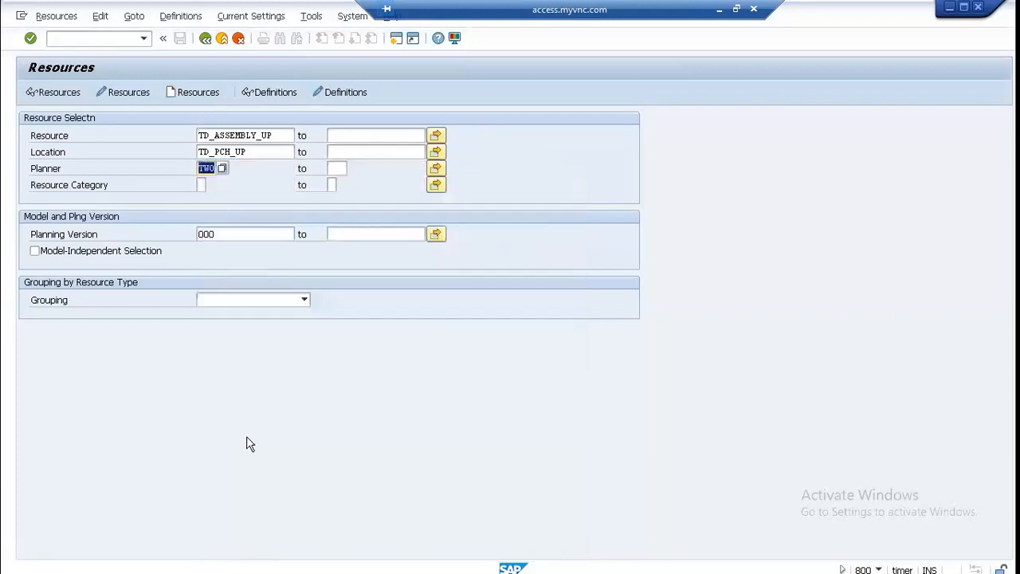
Step: Set the resource category to P (Production) and start creating the resource from this selection
{"action": "left_click", "coordinate": [202, 184]}
{"action": "left_click", "coordinate": [212, 184]}
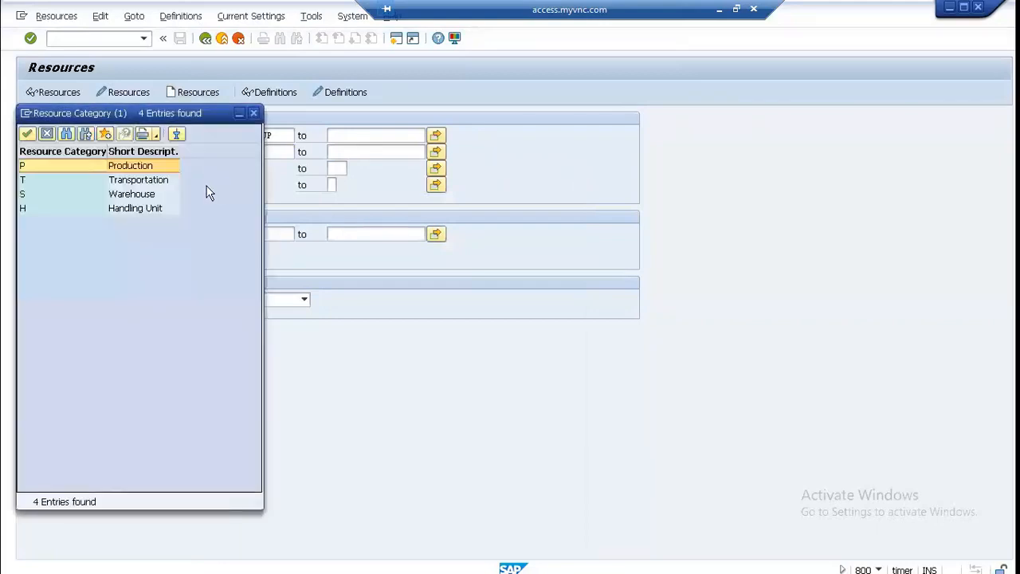
{"action": "double_click", "coordinate": [132, 168]}
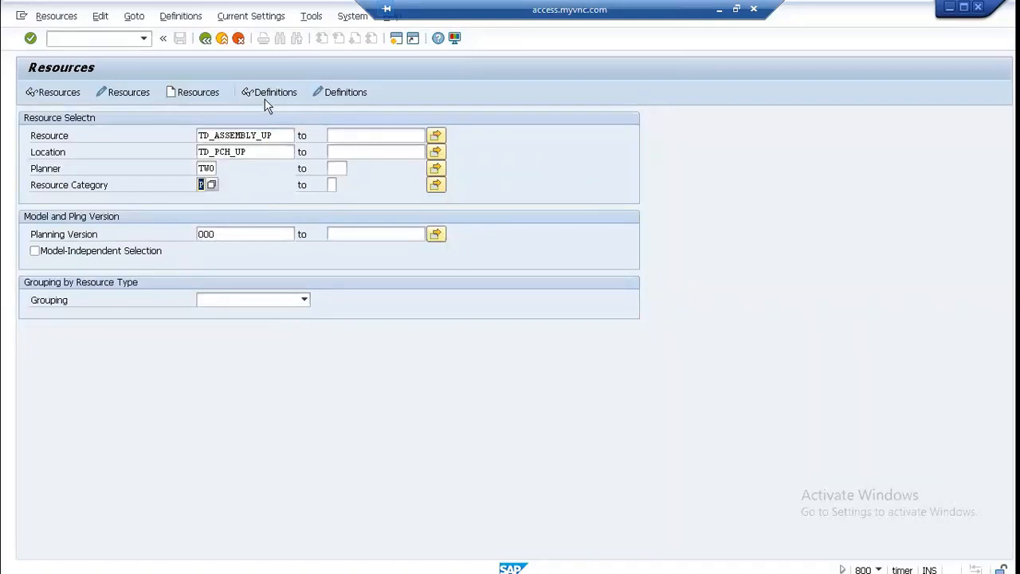
{"action": "left_click", "coordinate": [197, 91]}
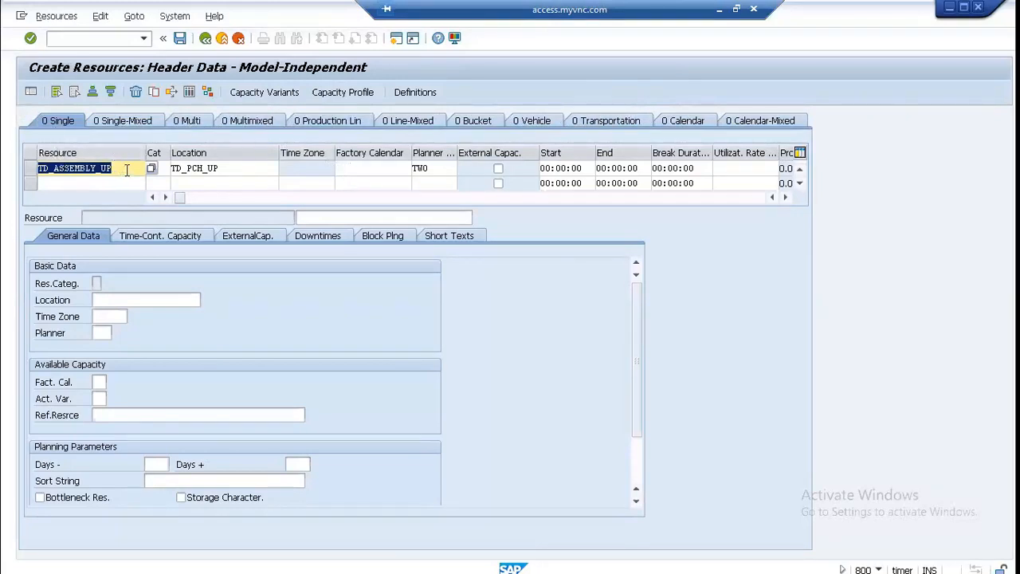
Step: Look over the Single resource row for TD_ASSEMBLY_UP and browse the factory calendar value list without choosing an entry
{"action": "left_click", "coordinate": [262, 168]}
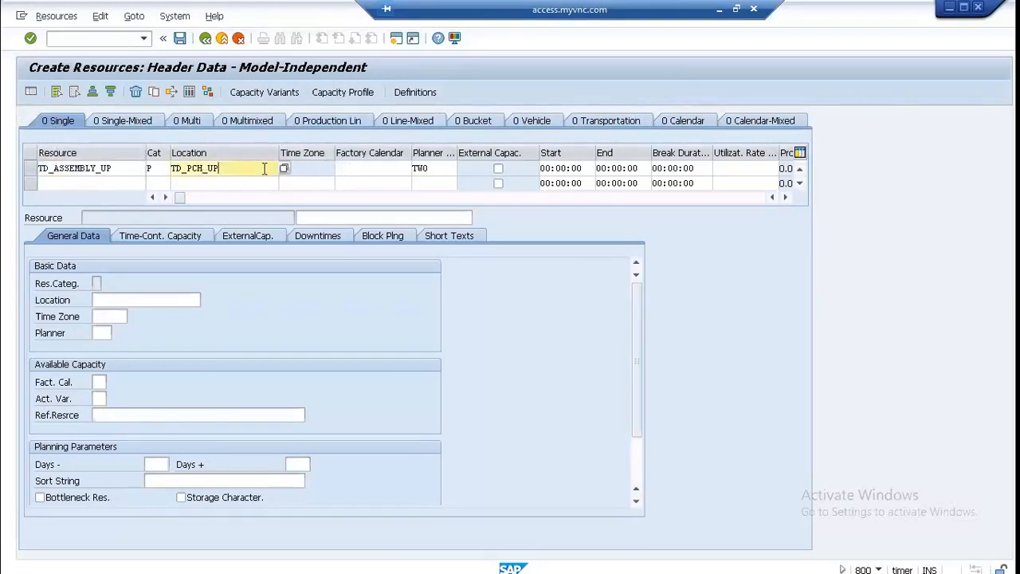
{"action": "left_click", "coordinate": [345, 166]}
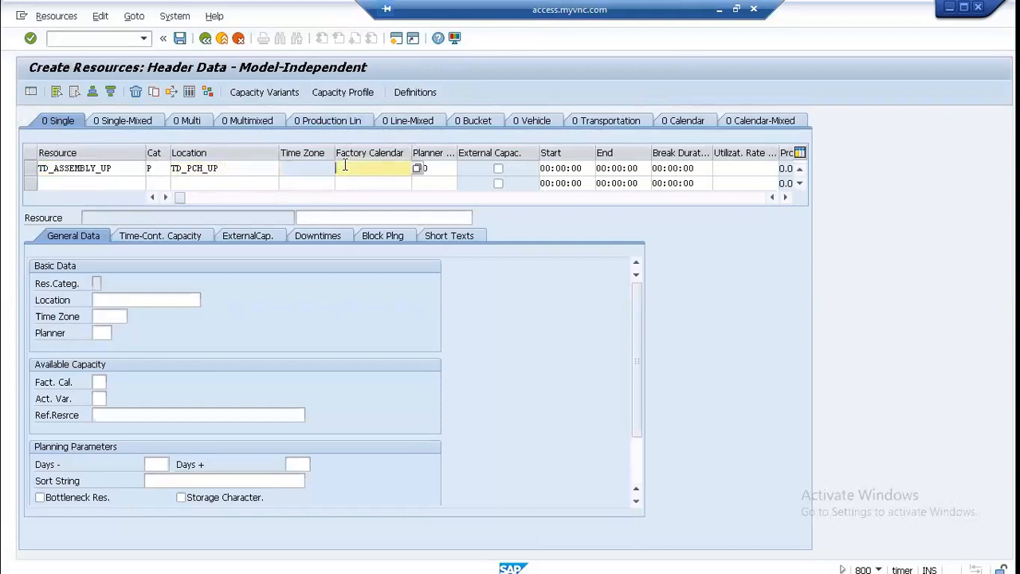
{"action": "left_click", "coordinate": [417, 168]}
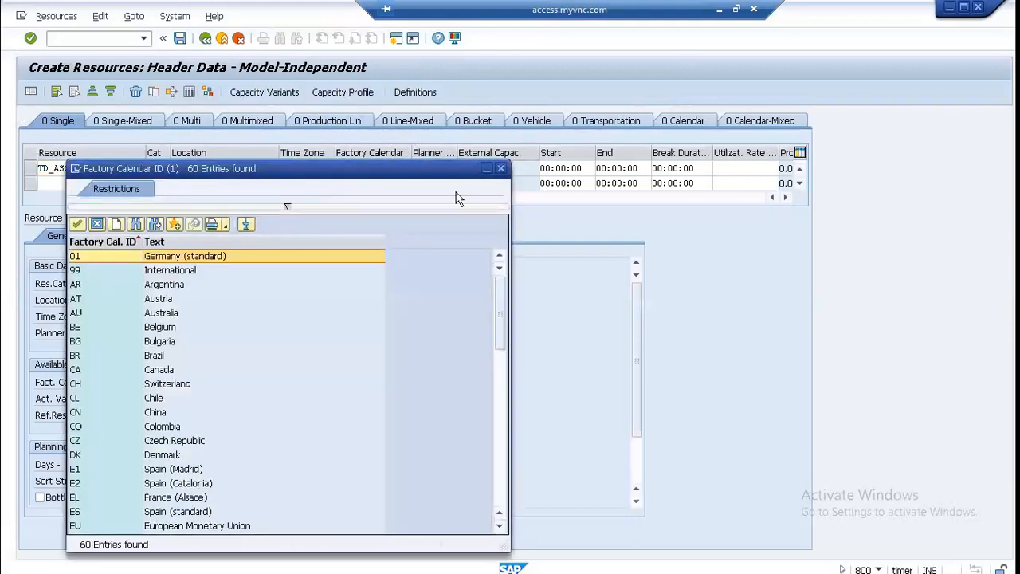
{"action": "left_click_drag", "start_coordinate": [501, 286], "coordinate": [482, 483]}
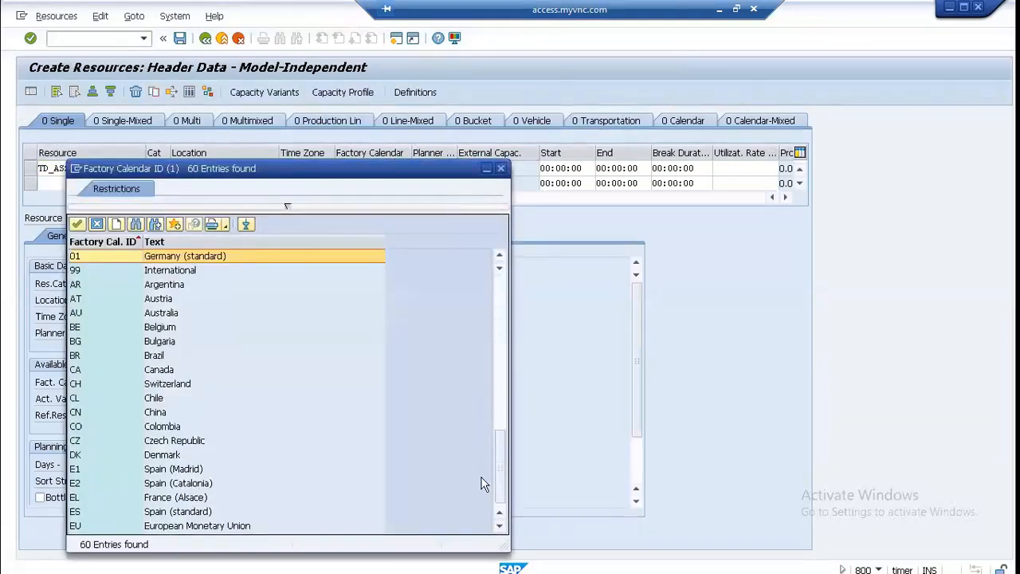
{"action": "left_click", "coordinate": [500, 168]}
{"action": "left_click", "coordinate": [436, 168]}
{"action": "type", "text": "TW0"}
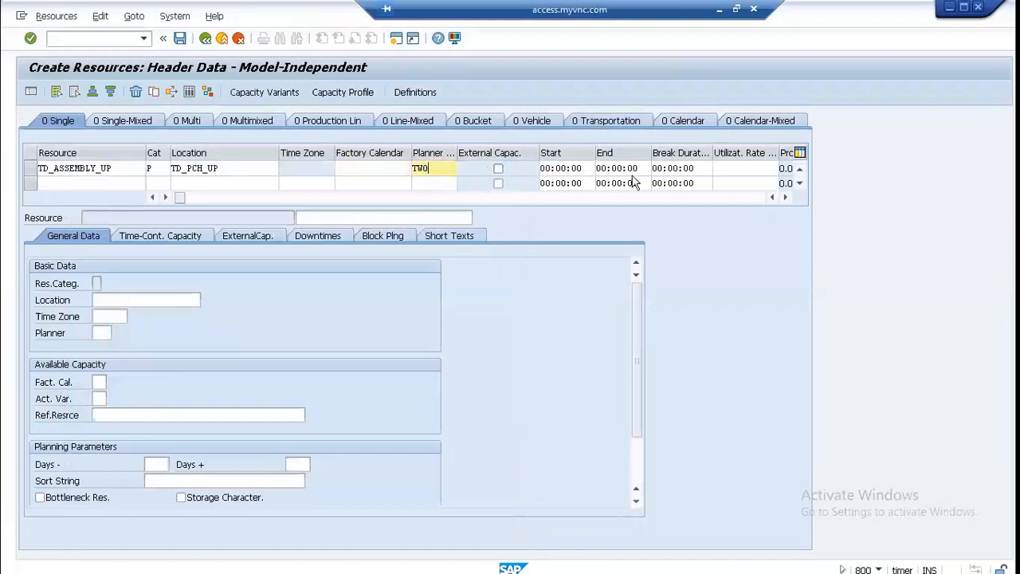
{"action": "left_click", "coordinate": [723, 167]}
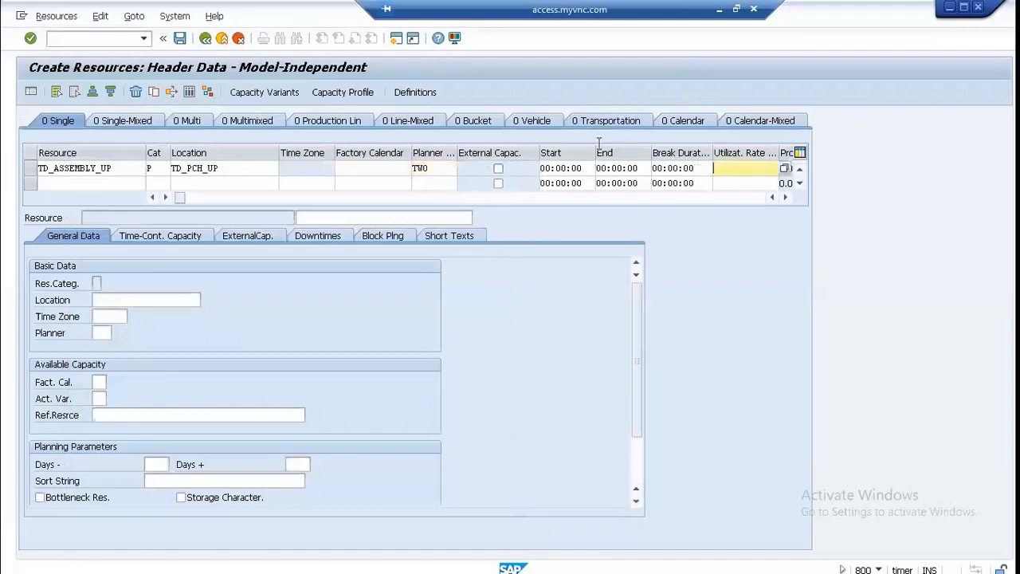
Step: Switch the new resource to the Bucket resource type and go through its bucket dimension, factory calendar and number of periods fields
{"action": "left_click", "coordinate": [474, 120]}
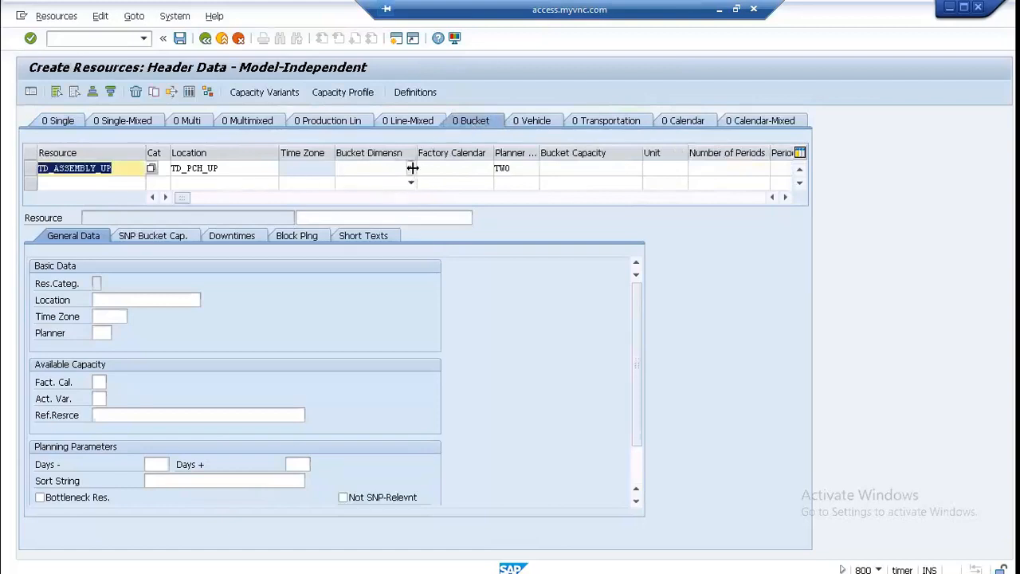
{"action": "left_click", "coordinate": [410, 168]}
{"action": "left_click", "coordinate": [411, 170]}
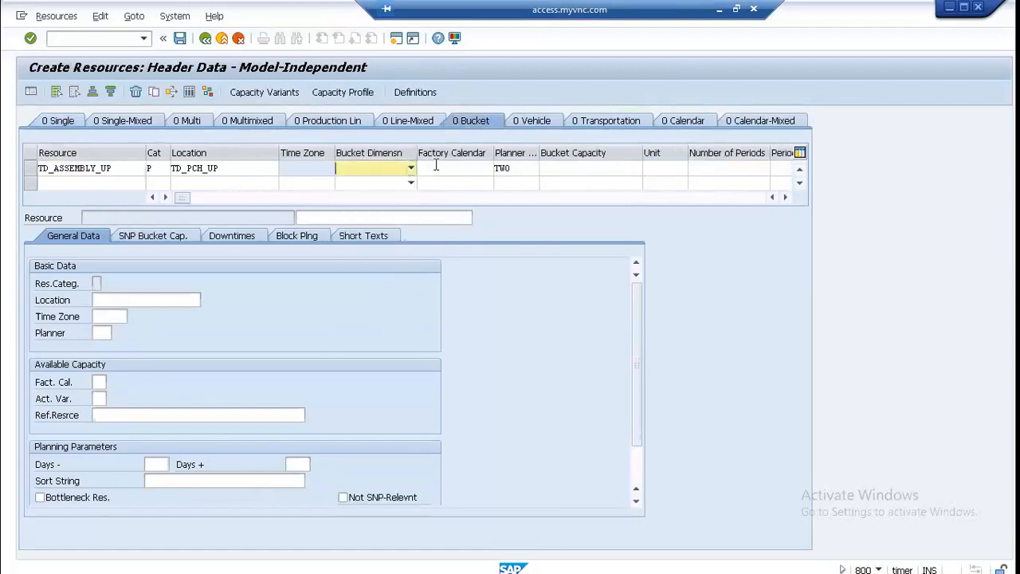
{"action": "left_click", "coordinate": [437, 165]}
{"action": "left_click", "coordinate": [673, 169]}
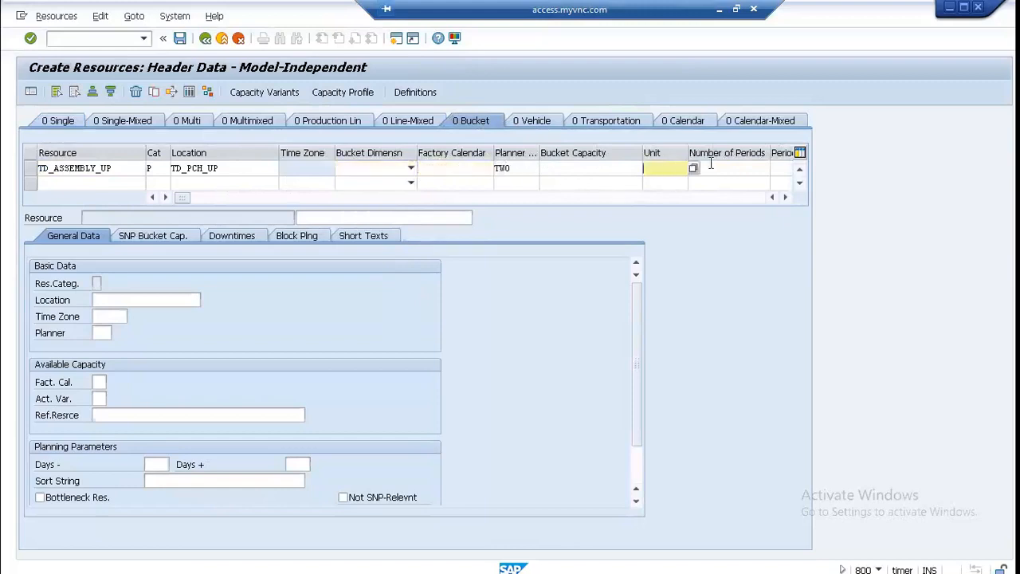
Step: Leave the SAP session, close the products document in Word and open SAP APO SNP RESOURCES - 06 from the SNP DOCUMENTS folder
{"action": "left_click", "coordinate": [719, 9]}
{"action": "left_click", "coordinate": [750, 559]}
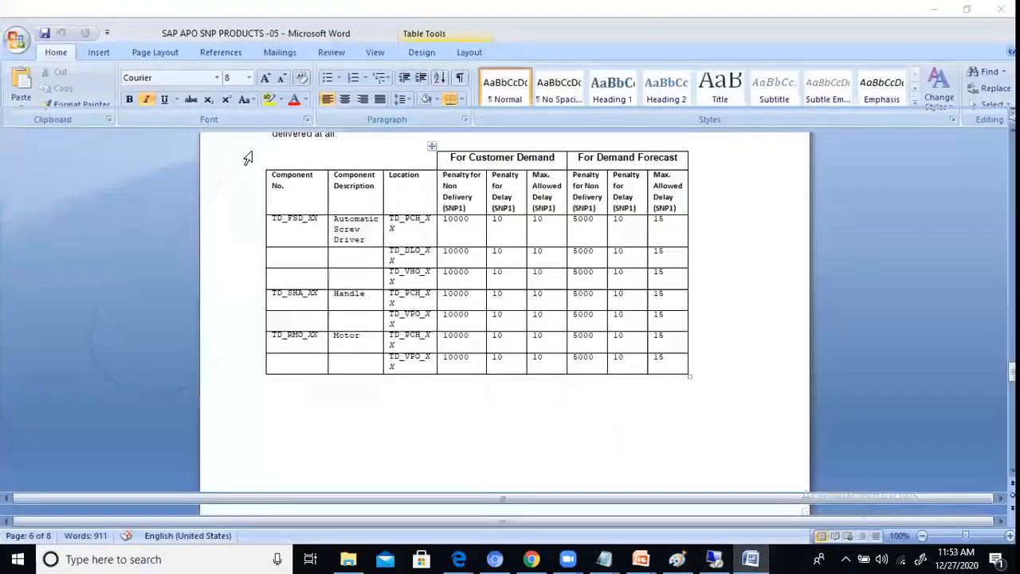
{"action": "left_click", "coordinate": [1001, 9]}
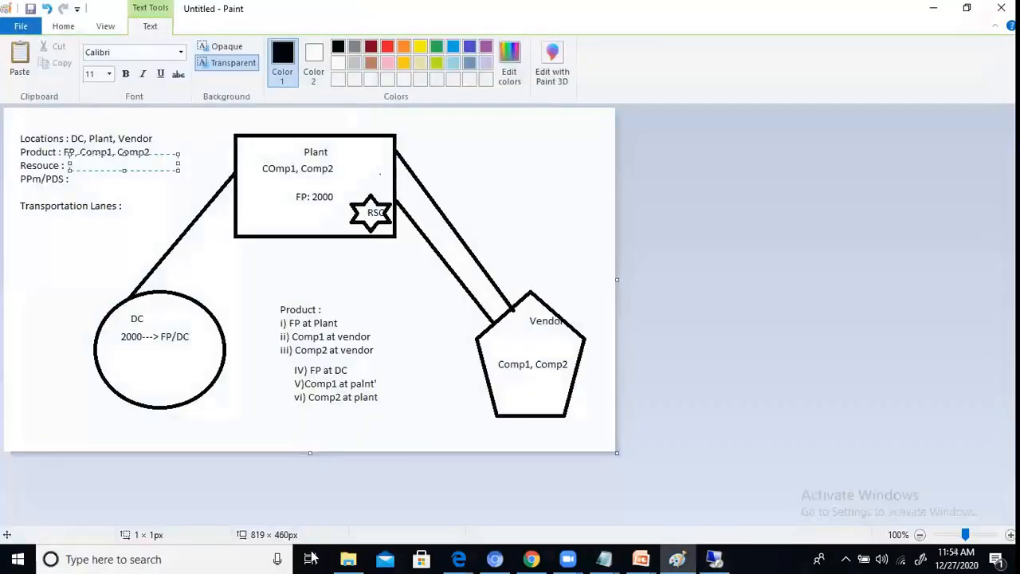
{"action": "left_click", "coordinate": [338, 558]}
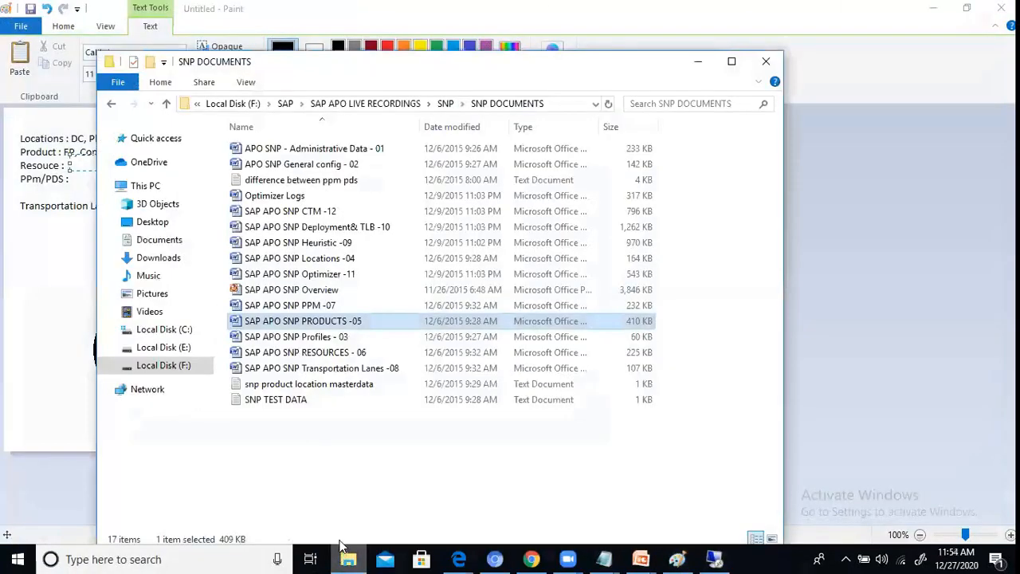
{"action": "double_click", "coordinate": [314, 354]}
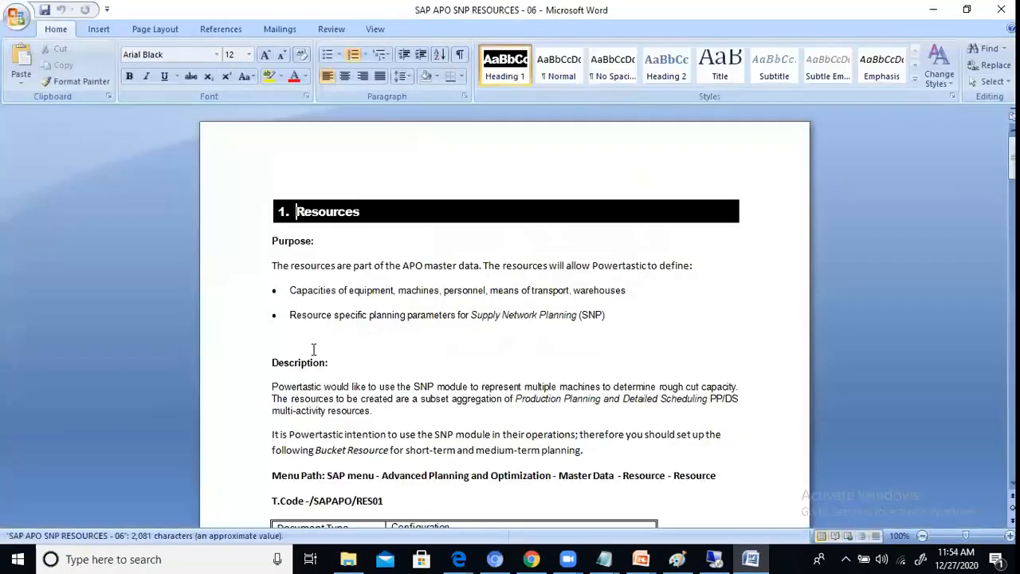
Step: Examine the guide's Resource Info table, example bucket resource setup, and procedure for quantity/rate definitions and capacity variants
{"action": "scroll", "coordinate": [314, 348], "scroll_direction": "down", "scroll_amount": 9}
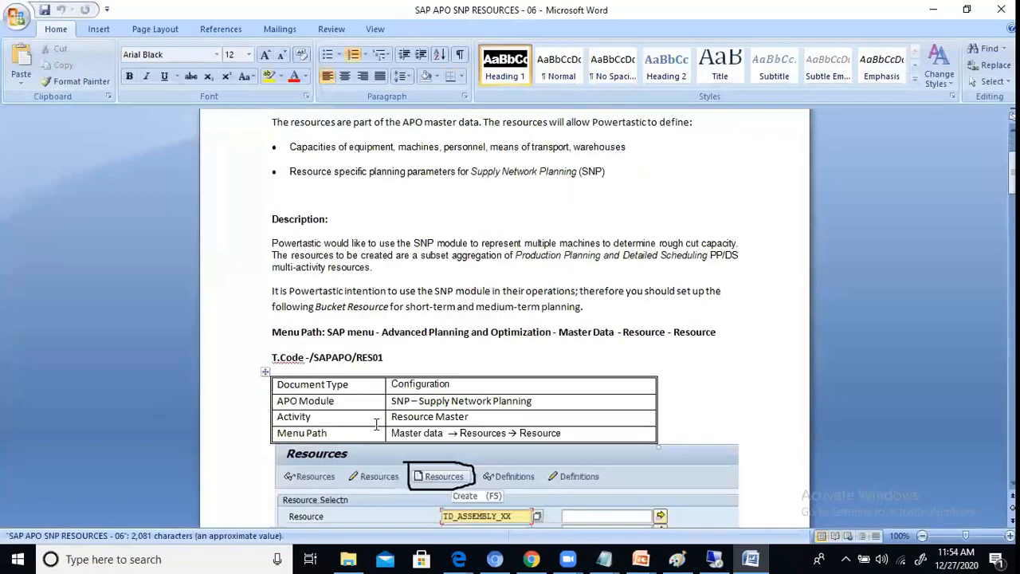
{"action": "scroll", "coordinate": [376, 427], "scroll_direction": "down", "scroll_amount": 15}
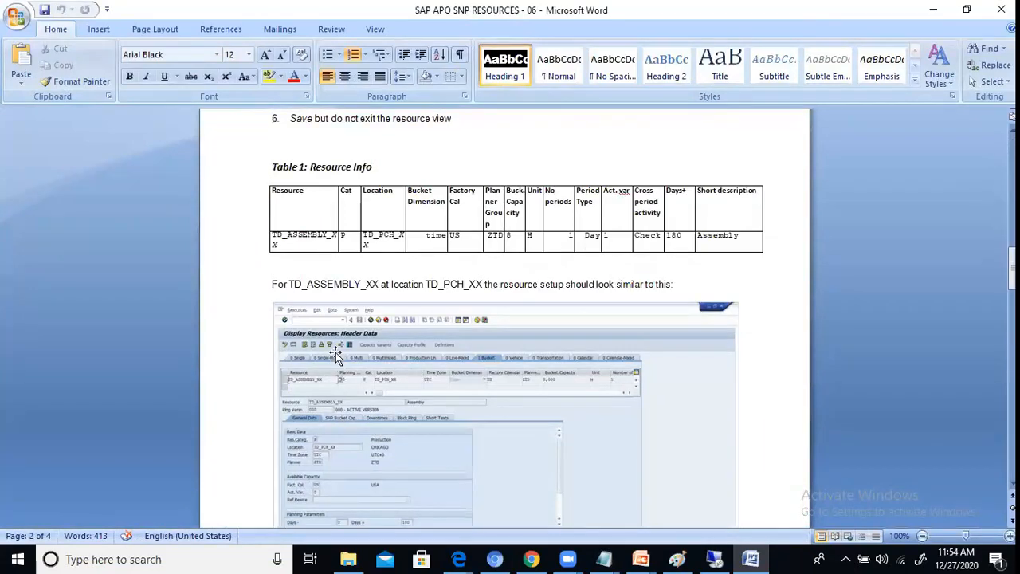
{"action": "scroll", "coordinate": [335, 352], "scroll_direction": "down", "scroll_amount": 1}
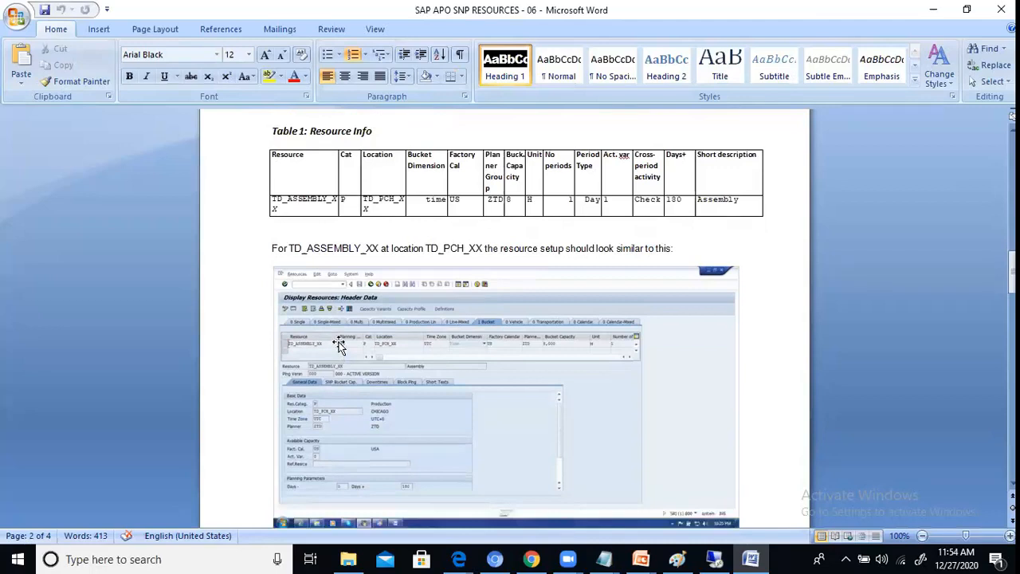
{"action": "scroll", "coordinate": [339, 346], "scroll_direction": "down", "scroll_amount": 15}
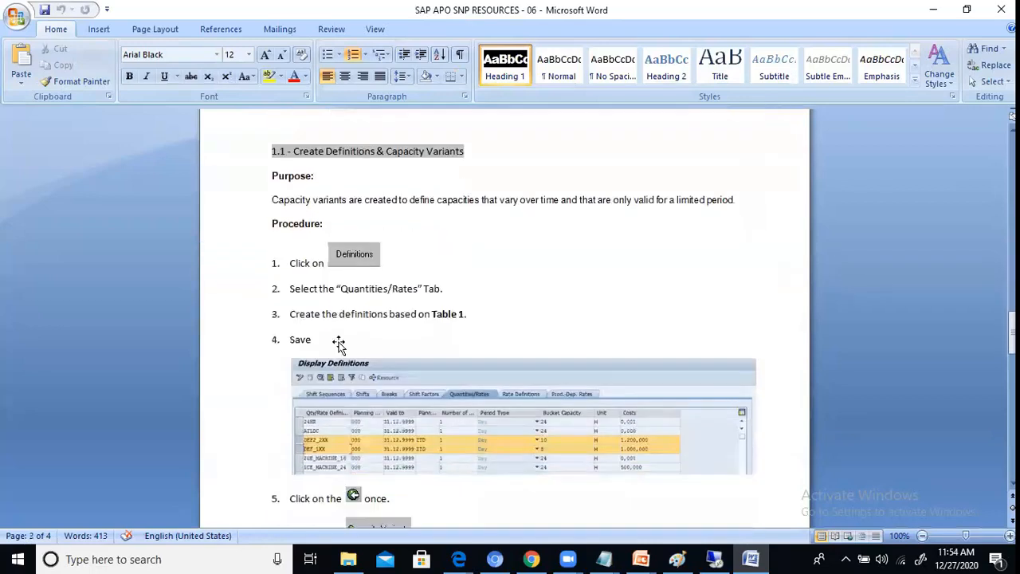
{"action": "scroll", "coordinate": [338, 344], "scroll_direction": "down", "scroll_amount": 2}
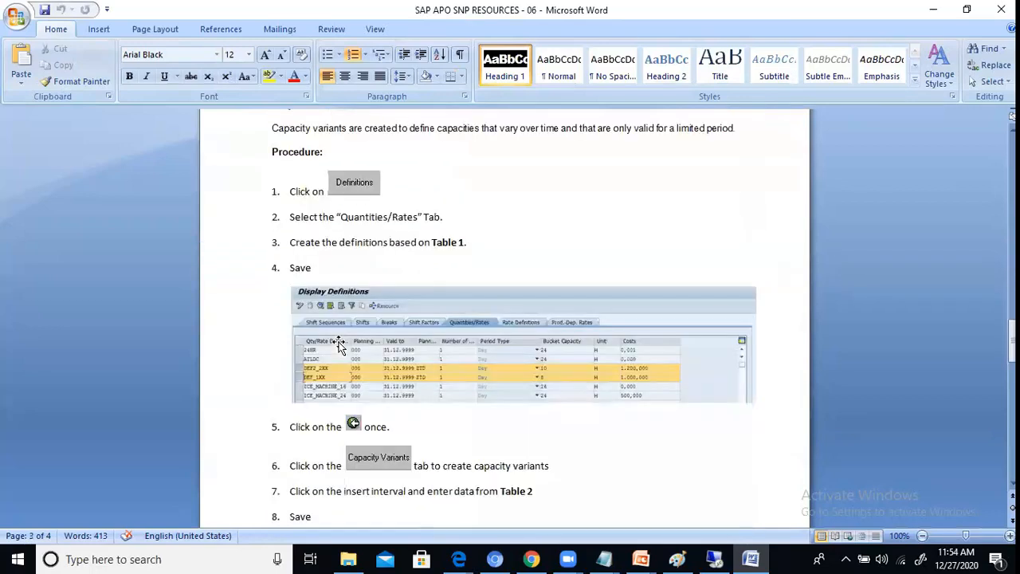
{"action": "scroll", "coordinate": [338, 345], "scroll_direction": "down", "scroll_amount": 8}
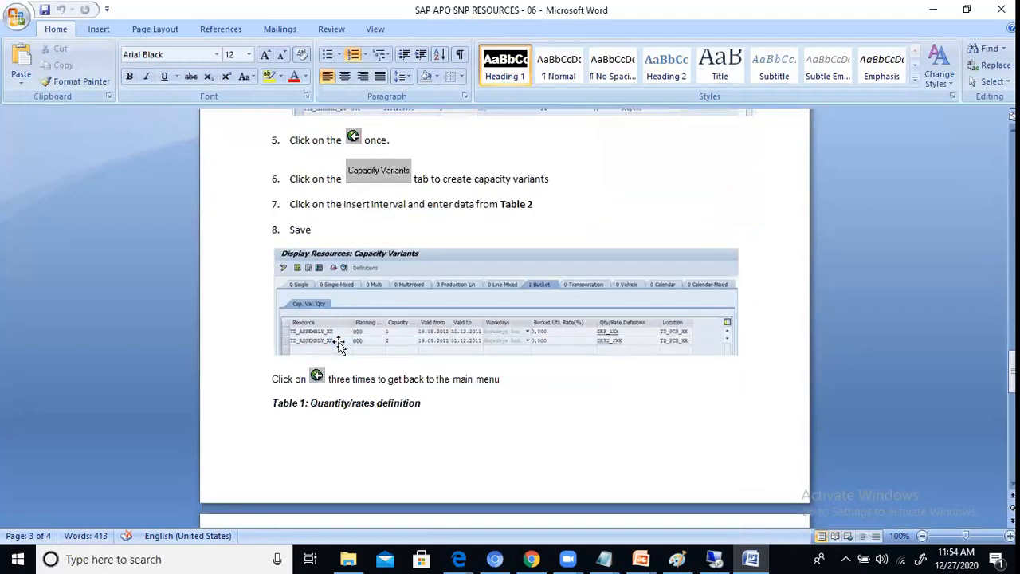
{"action": "scroll", "coordinate": [339, 344], "scroll_direction": "up", "scroll_amount": 4}
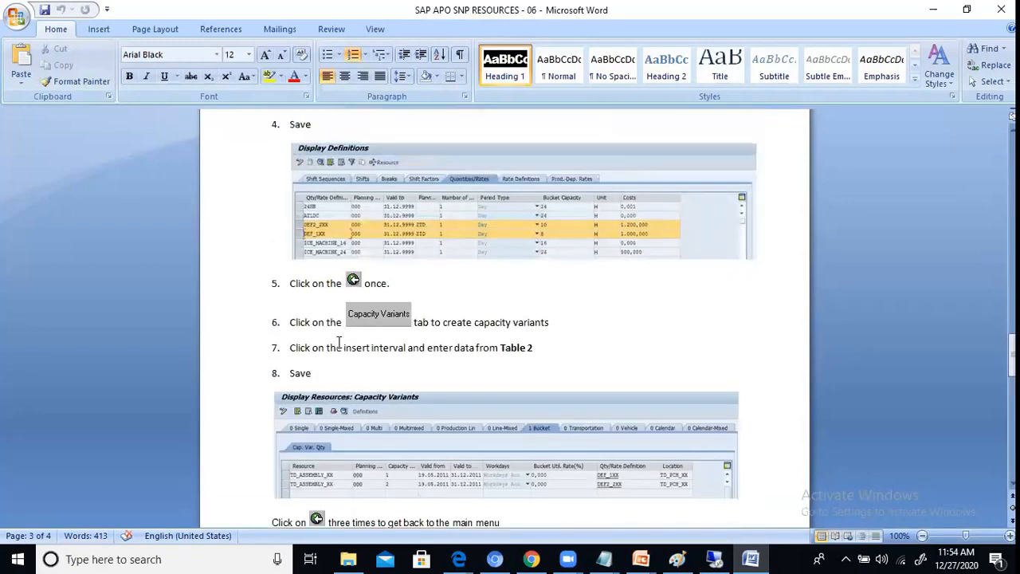
{"action": "scroll", "coordinate": [338, 344], "scroll_direction": "up", "scroll_amount": 6}
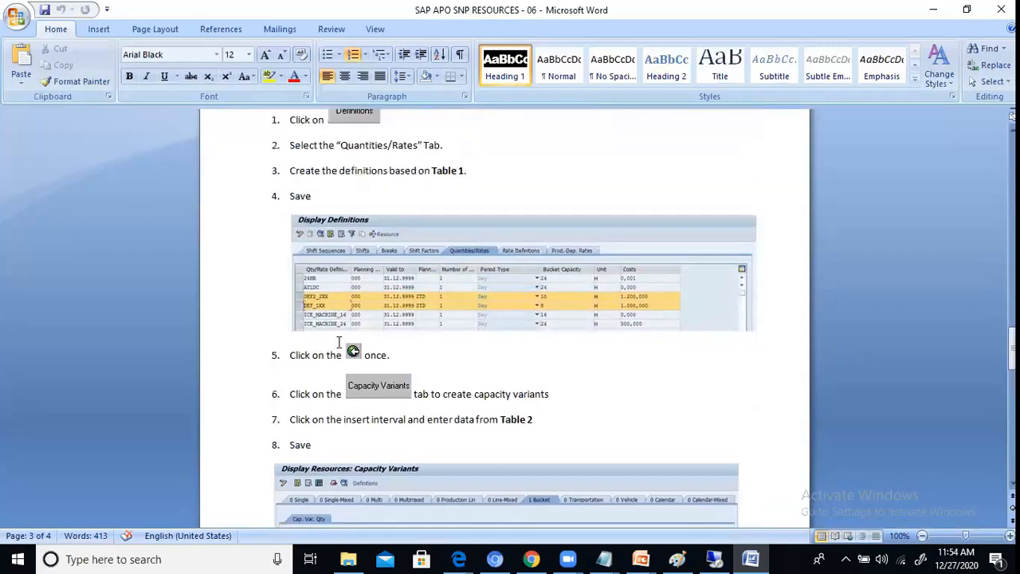
{"action": "scroll", "coordinate": [339, 342], "scroll_direction": "up", "scroll_amount": 2}
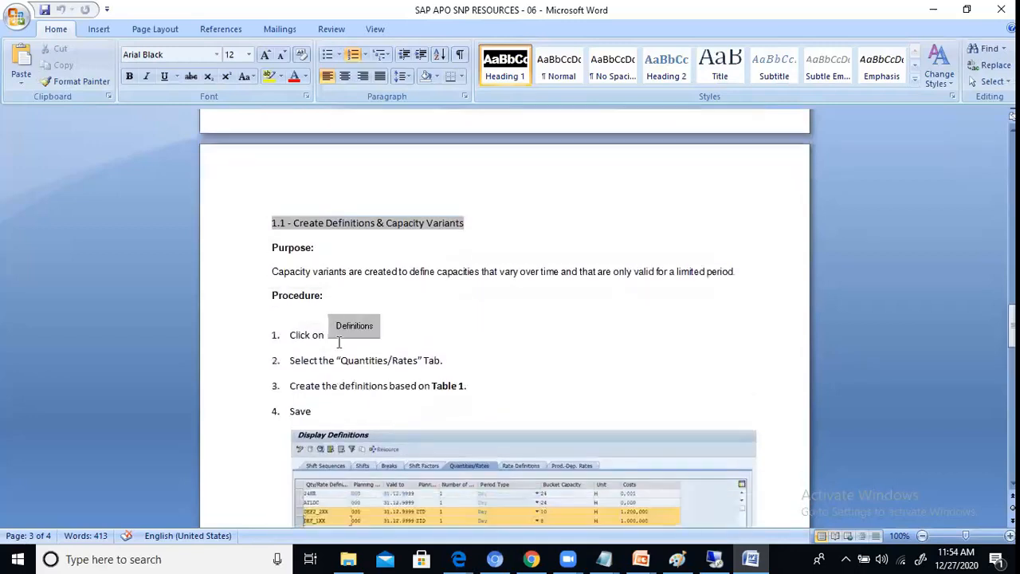
{"action": "scroll", "coordinate": [339, 342], "scroll_direction": "down", "scroll_amount": 18}
{"action": "scroll", "coordinate": [339, 342], "scroll_direction": "up", "scroll_amount": 5}
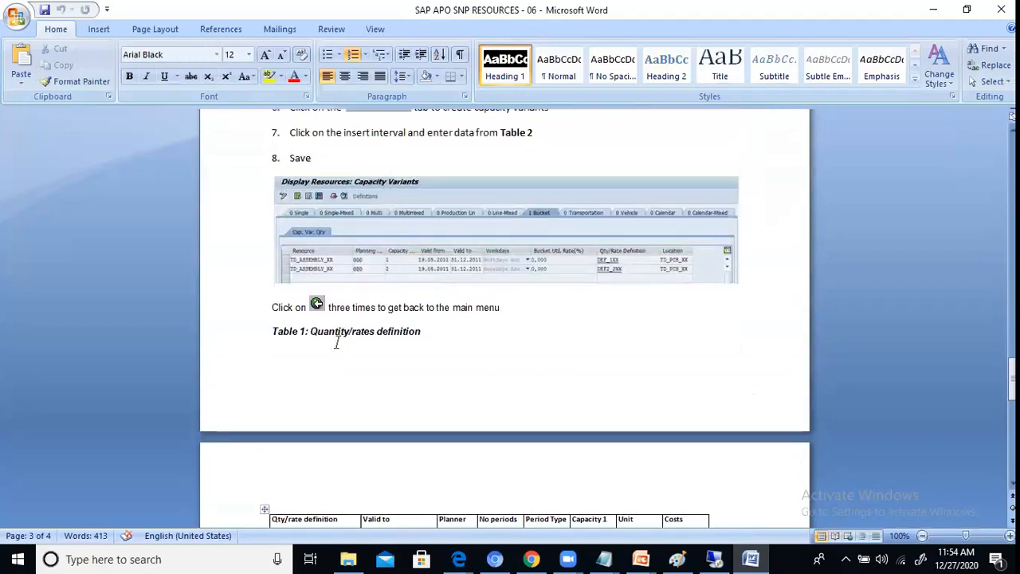
{"action": "scroll", "coordinate": [336, 343], "scroll_direction": "down", "scroll_amount": 3}
{"action": "scroll", "coordinate": [336, 337], "scroll_direction": "up", "scroll_amount": 1}
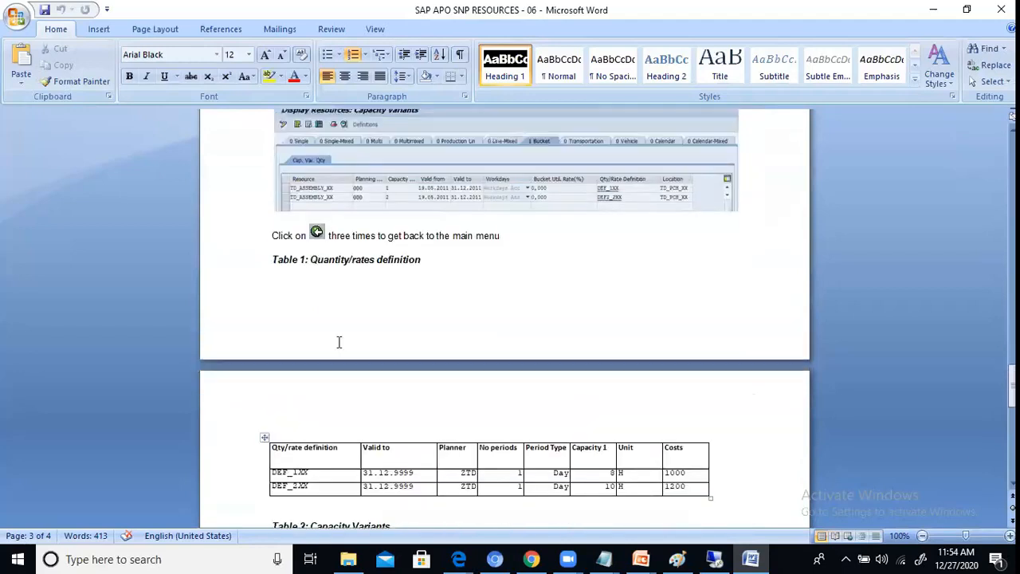
{"action": "scroll", "coordinate": [338, 339], "scroll_direction": "down", "scroll_amount": 3}
{"action": "scroll", "coordinate": [338, 342], "scroll_direction": "up", "scroll_amount": 8}
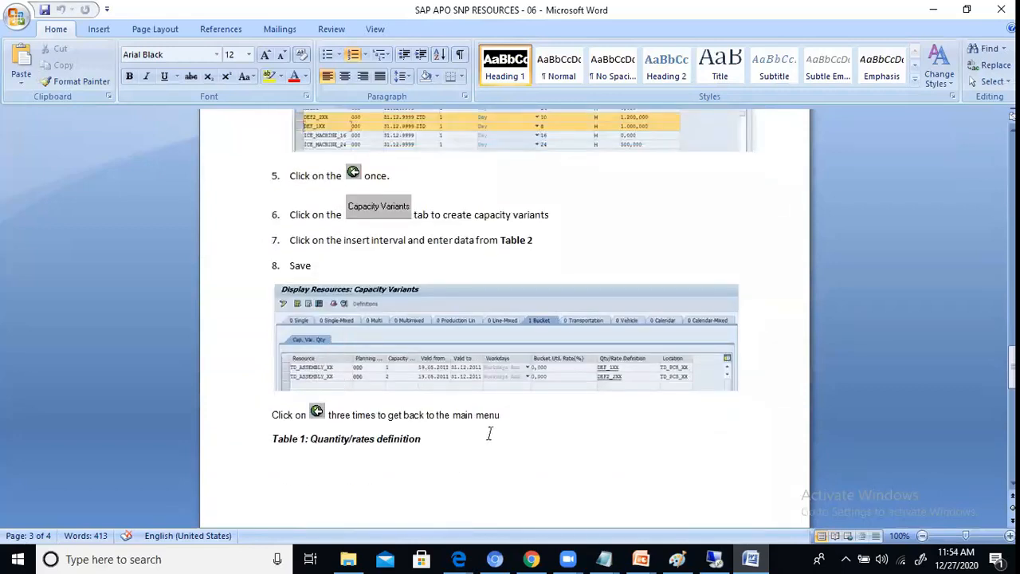
{"action": "scroll", "coordinate": [489, 432], "scroll_direction": "up", "scroll_amount": 10}
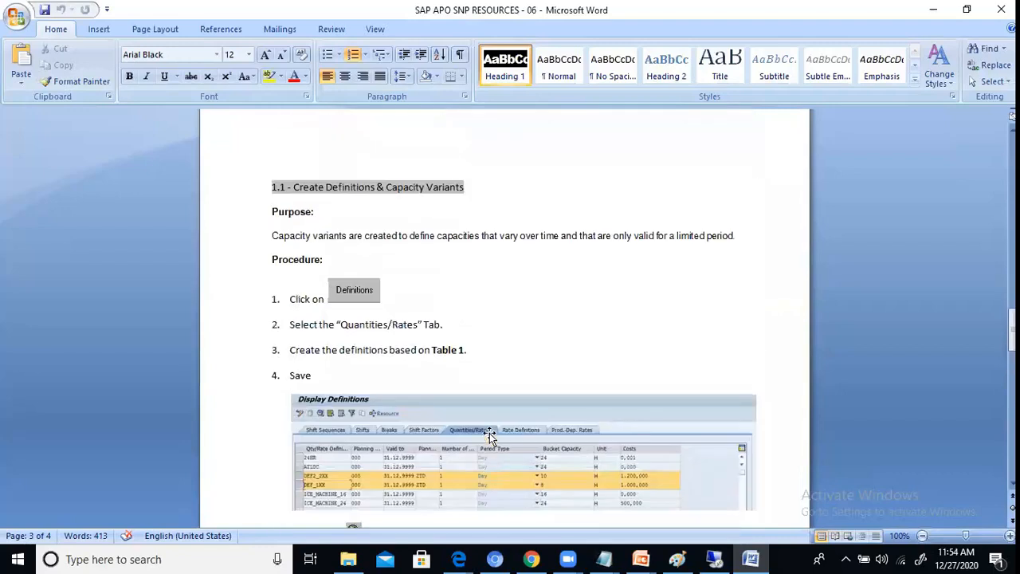
{"action": "scroll", "coordinate": [489, 438], "scroll_direction": "down", "scroll_amount": 2}
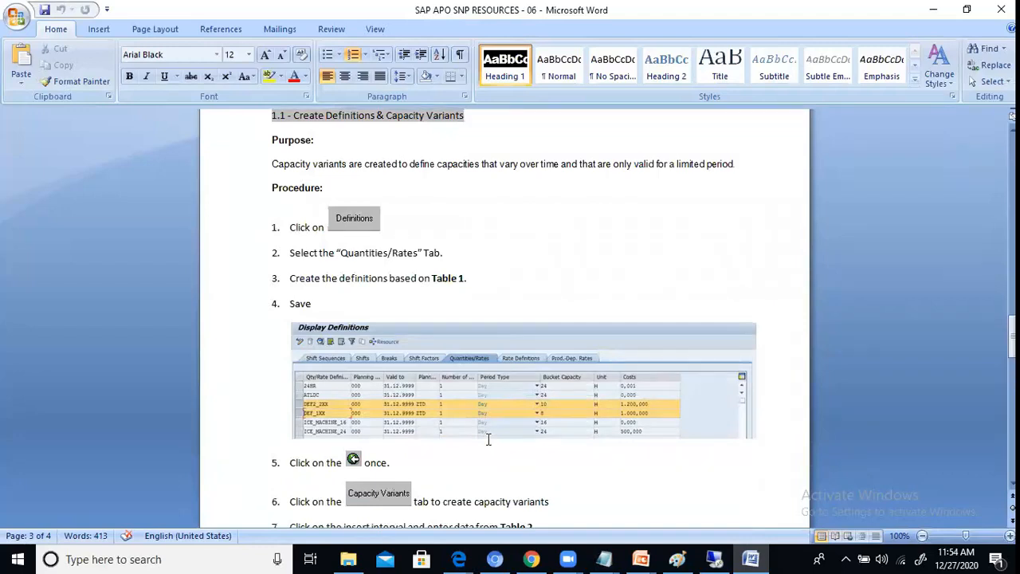
{"action": "scroll", "coordinate": [489, 440], "scroll_direction": "down", "scroll_amount": 8}
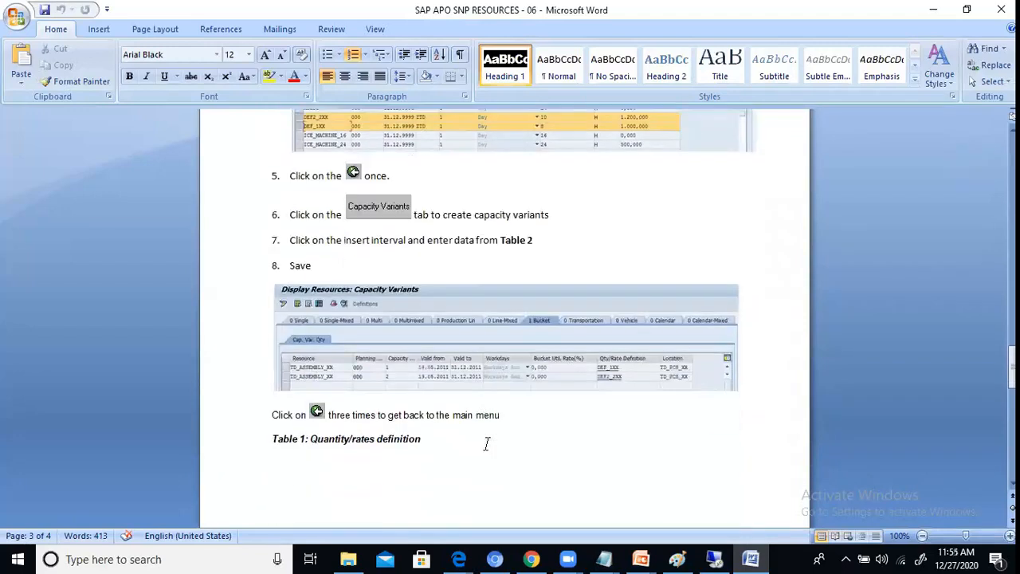
{"action": "scroll", "coordinate": [486, 443], "scroll_direction": "down", "scroll_amount": 1}
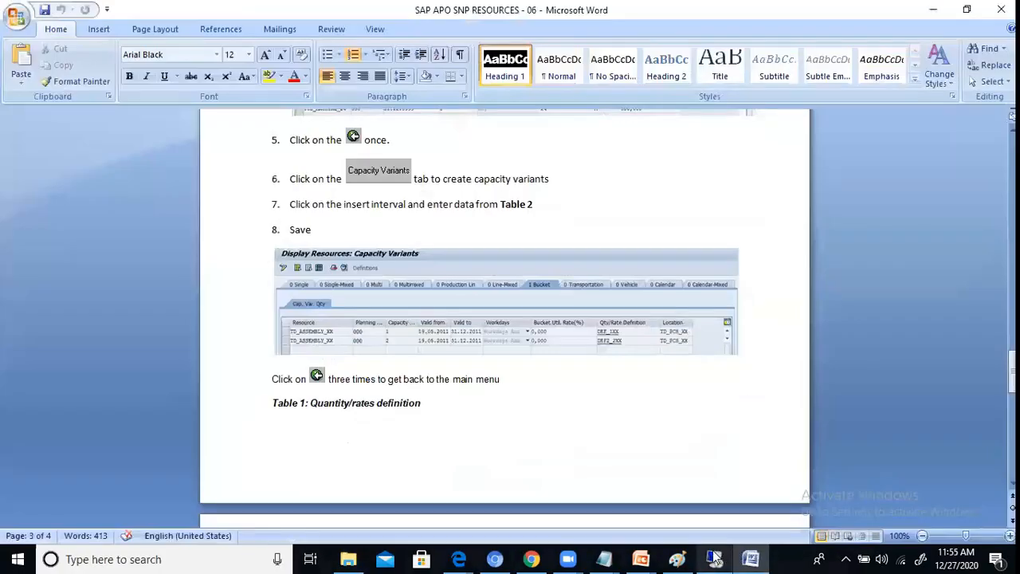
Step: Switch between the Word resources guide and the SAP remote session, returning to the Create Resources bucket screen
{"action": "left_click", "coordinate": [715, 560]}
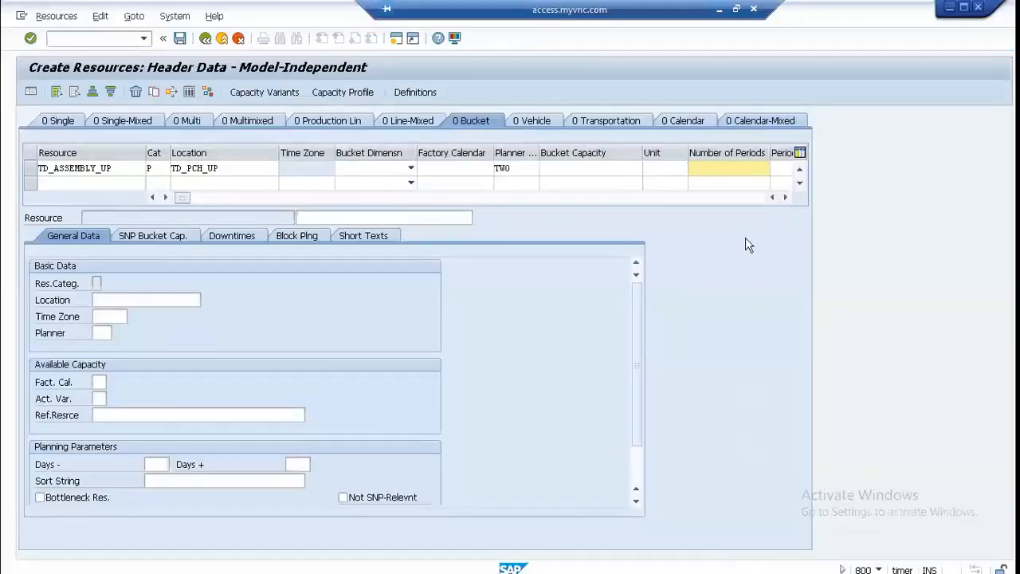
{"action": "left_click", "coordinate": [718, 10]}
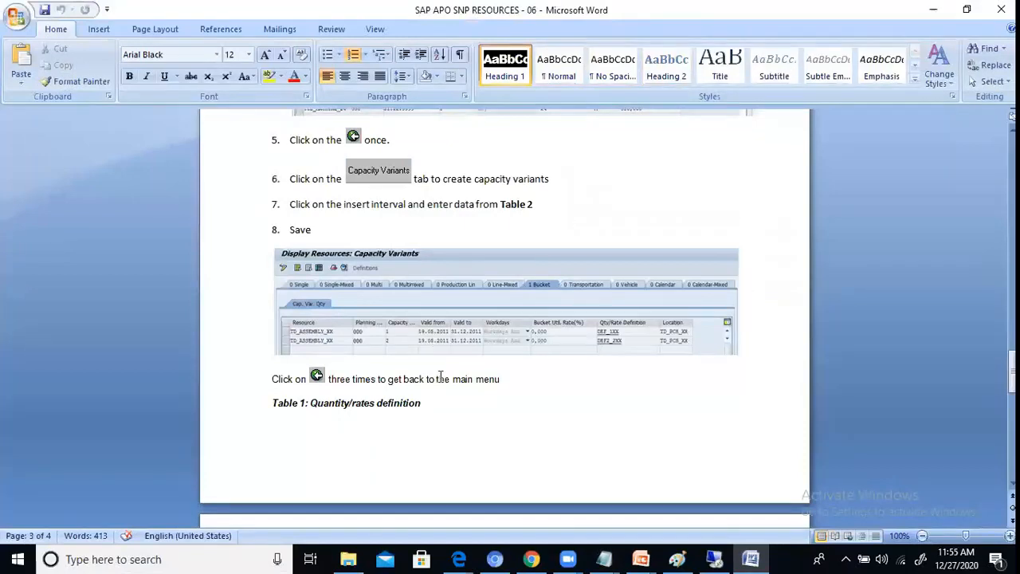
{"action": "left_click", "coordinate": [750, 558]}
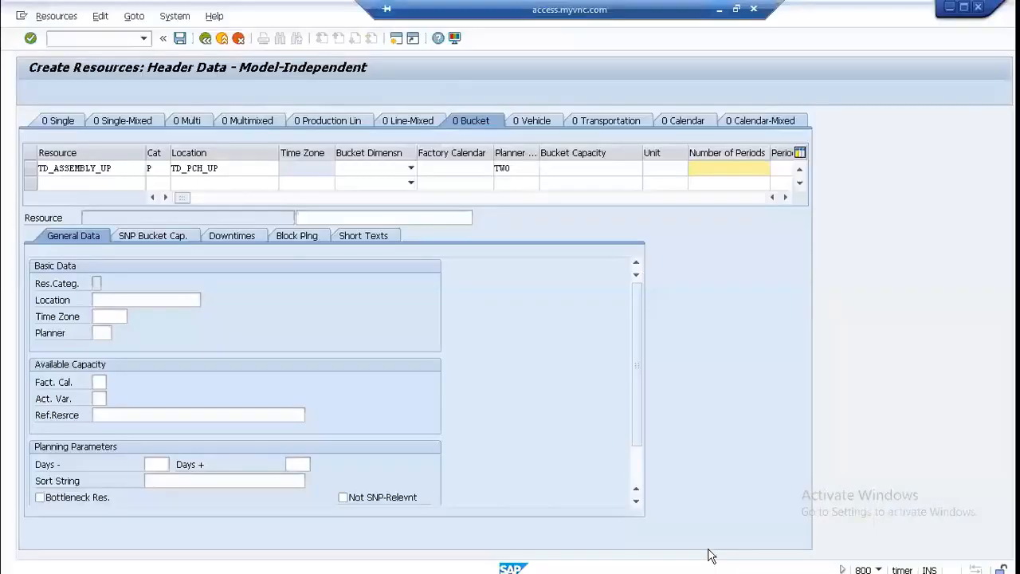
Step: Leave the unfinished bucket resource entry and start creating resource TD_ASSEMBLY_UP again from the Resources selection
{"action": "left_click", "coordinate": [714, 559]}
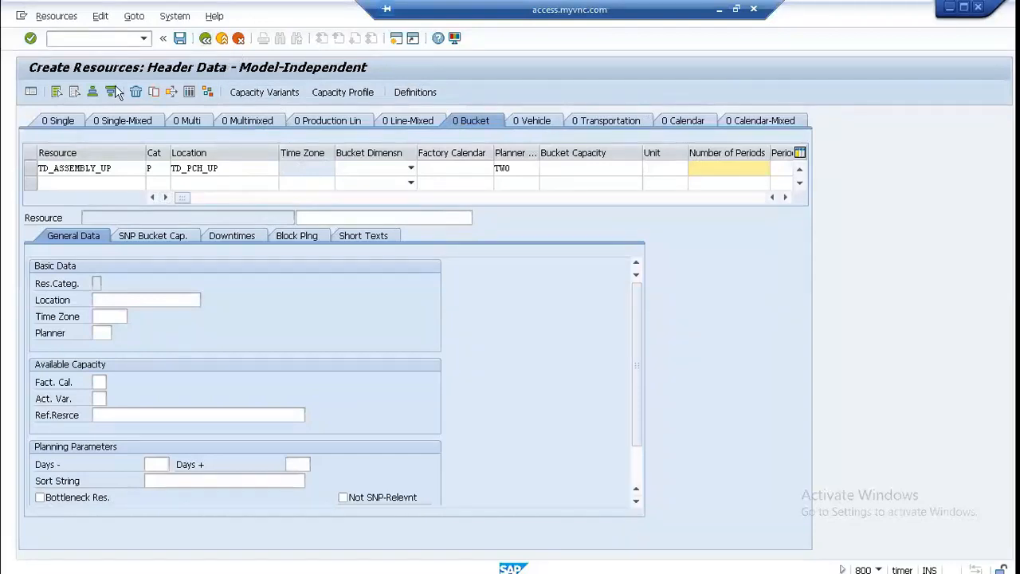
{"action": "key", "text": "Return"}
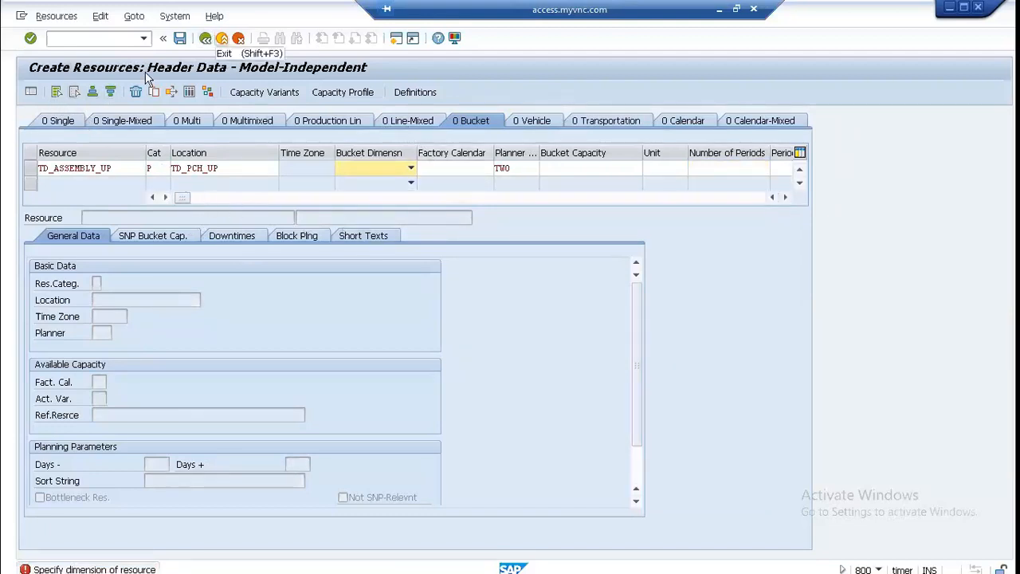
{"action": "left_click", "coordinate": [238, 38]}
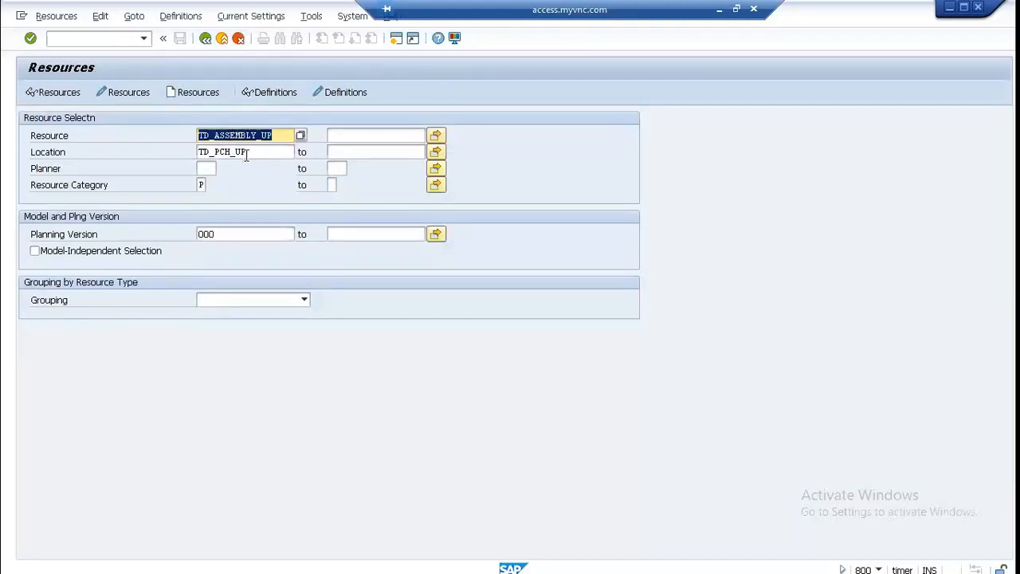
{"action": "left_click", "coordinate": [199, 92]}
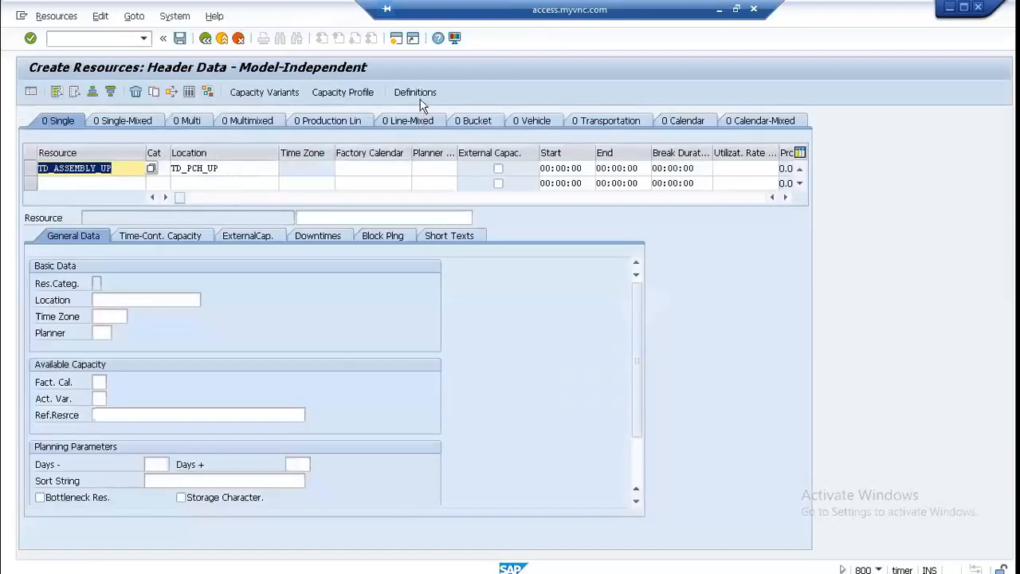
Step: Assign factory calendar US and planner group TWO to resource TD_ASSEMBLY_UP at location TD_PCH_UP
{"action": "key", "text": "Return"}
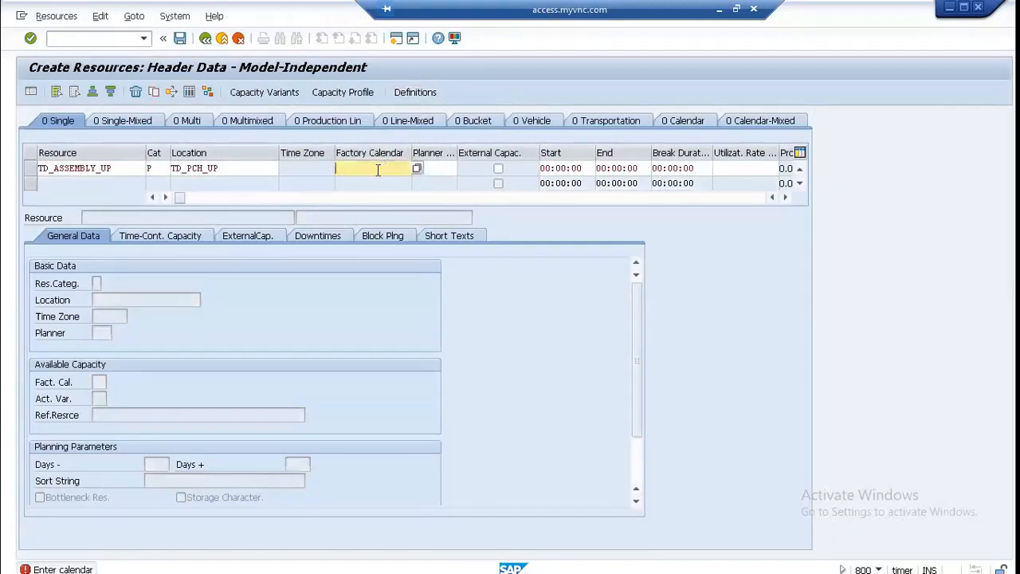
{"action": "left_click", "coordinate": [416, 168]}
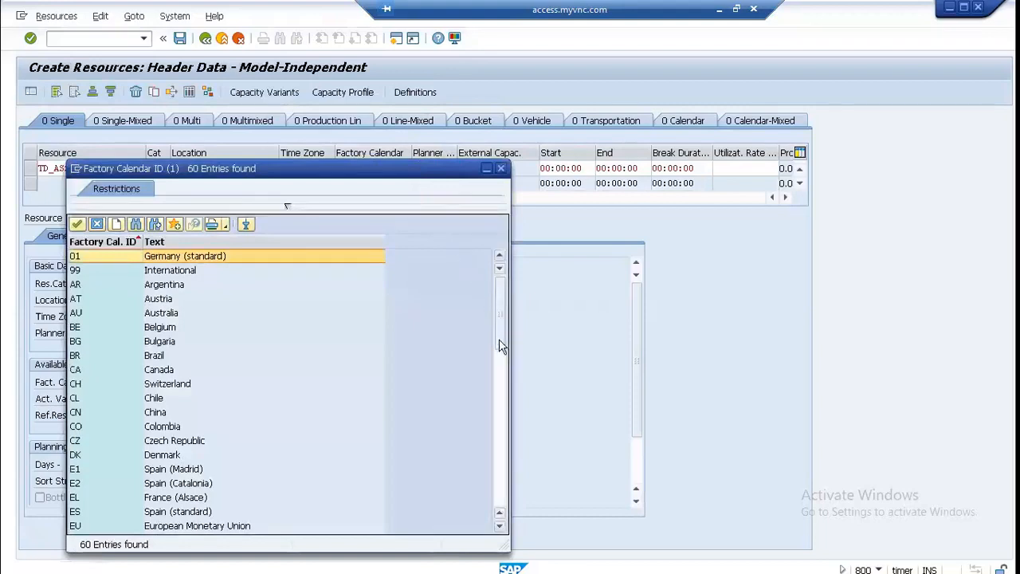
{"action": "left_click_drag", "start_coordinate": [499, 330], "coordinate": [499, 498]}
{"action": "double_click", "coordinate": [158, 441]}
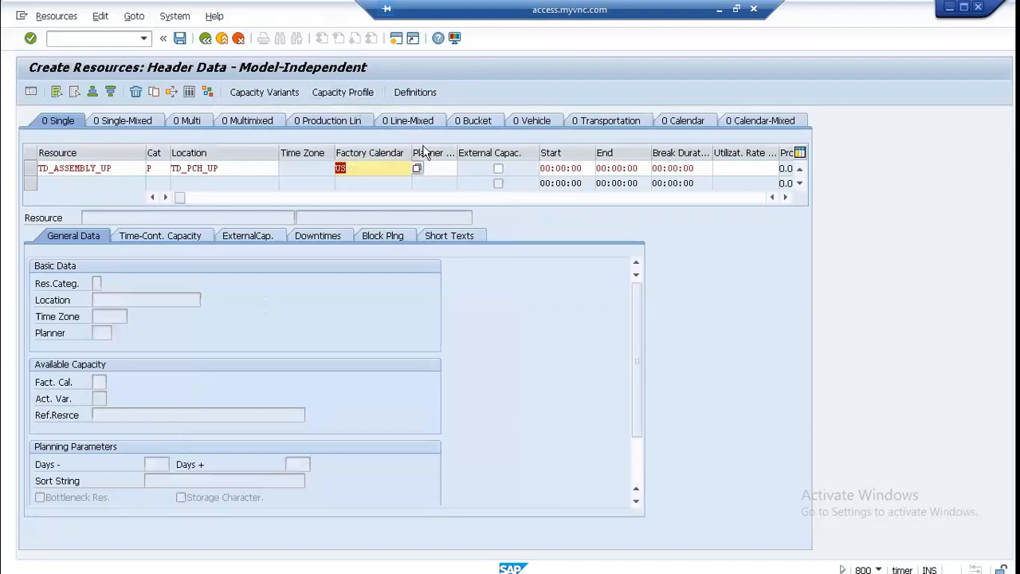
{"action": "left_click", "coordinate": [428, 167]}
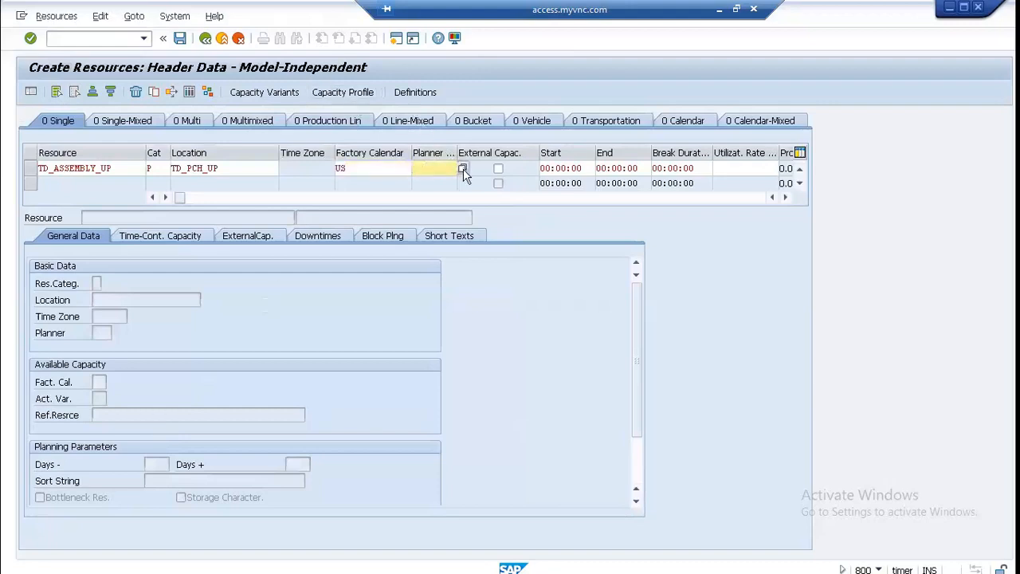
{"action": "left_click", "coordinate": [462, 168]}
{"action": "scroll", "coordinate": [227, 271], "scroll_direction": "down", "scroll_amount": 20}
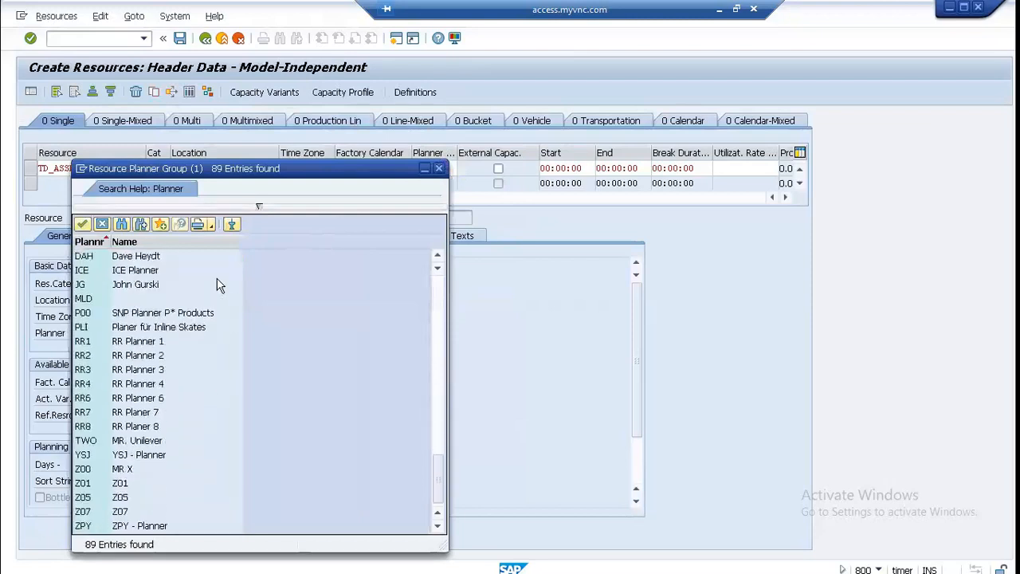
{"action": "double_click", "coordinate": [89, 440]}
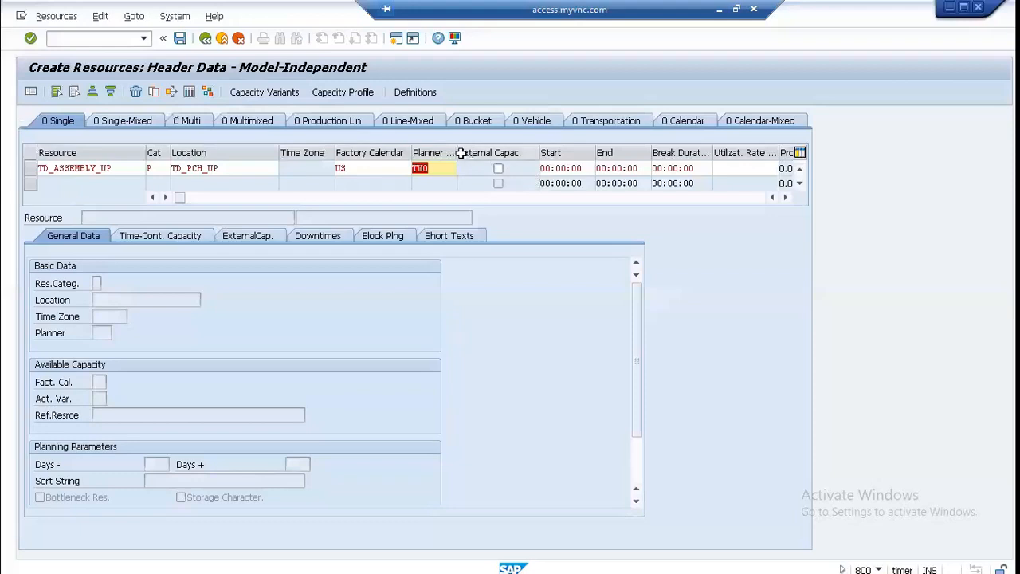
Step: Open the resource's quantity/rate definitions and add a new definition DEF_UP_1 with planner TWO
{"action": "left_click", "coordinate": [413, 96]}
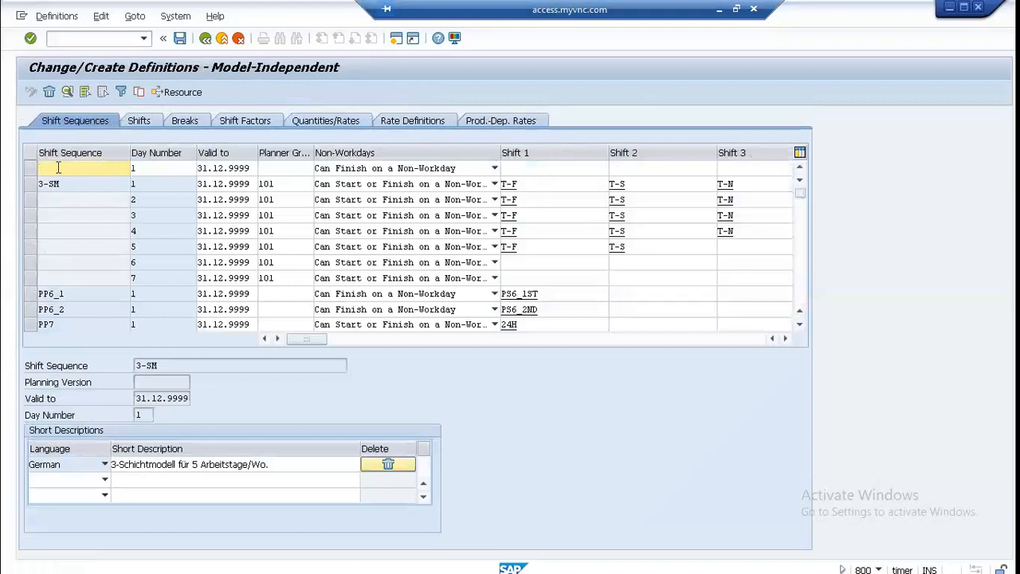
{"action": "left_click", "coordinate": [318, 126]}
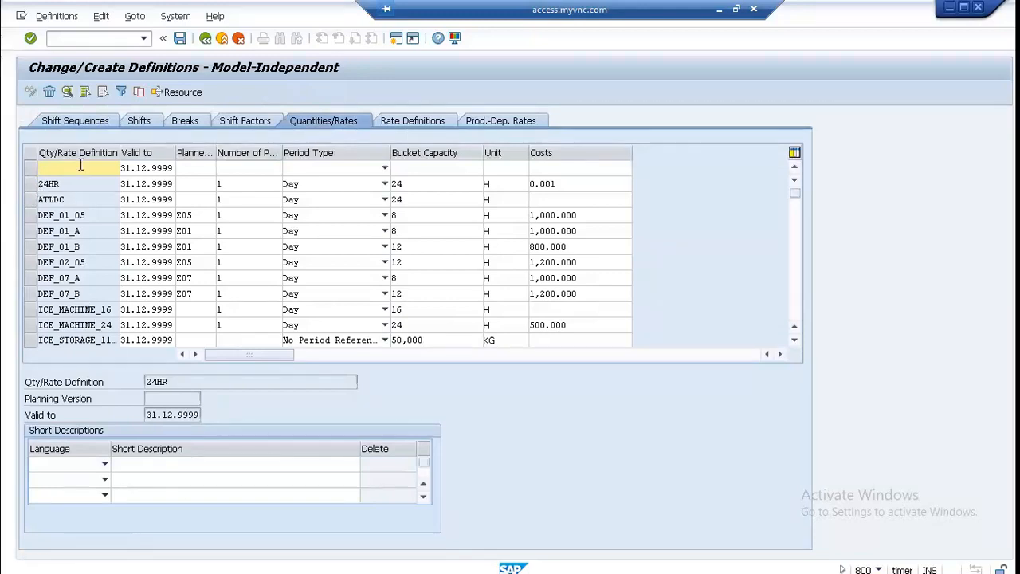
{"action": "type", "text": "DEF_UP_1"}
{"action": "left_click", "coordinate": [200, 169]}
{"action": "left_click", "coordinate": [80, 171]}
{"action": "left_click", "coordinate": [181, 168]}
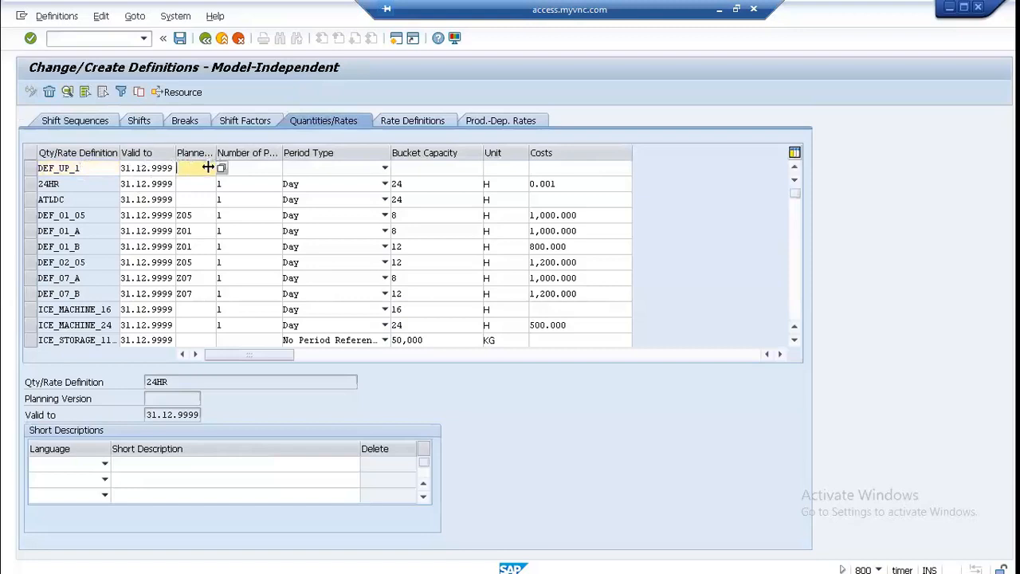
{"action": "type", "text": "TW0"}
Step: Give definition DEF_UP_1 one period of type Day and a bucket capacity of 8 H
{"action": "left_click", "coordinate": [247, 171]}
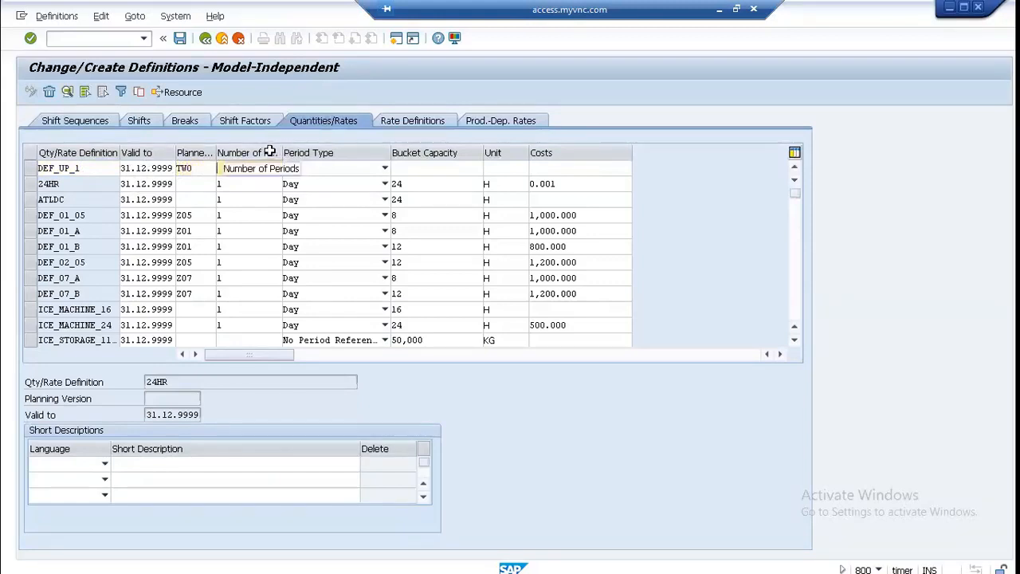
{"action": "type", "text": "1"}
{"action": "left_click", "coordinate": [302, 172]}
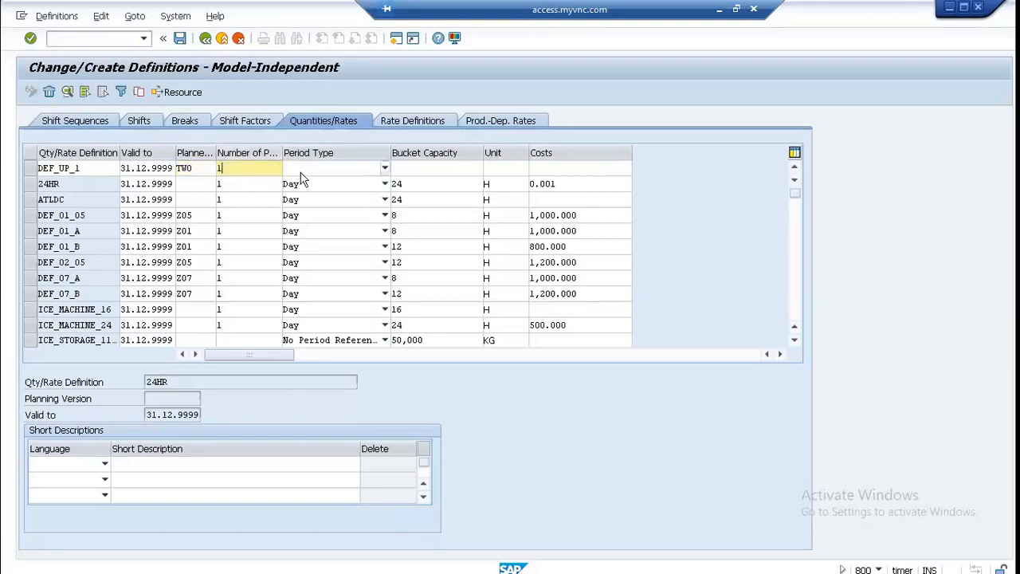
{"action": "left_click", "coordinate": [303, 172]}
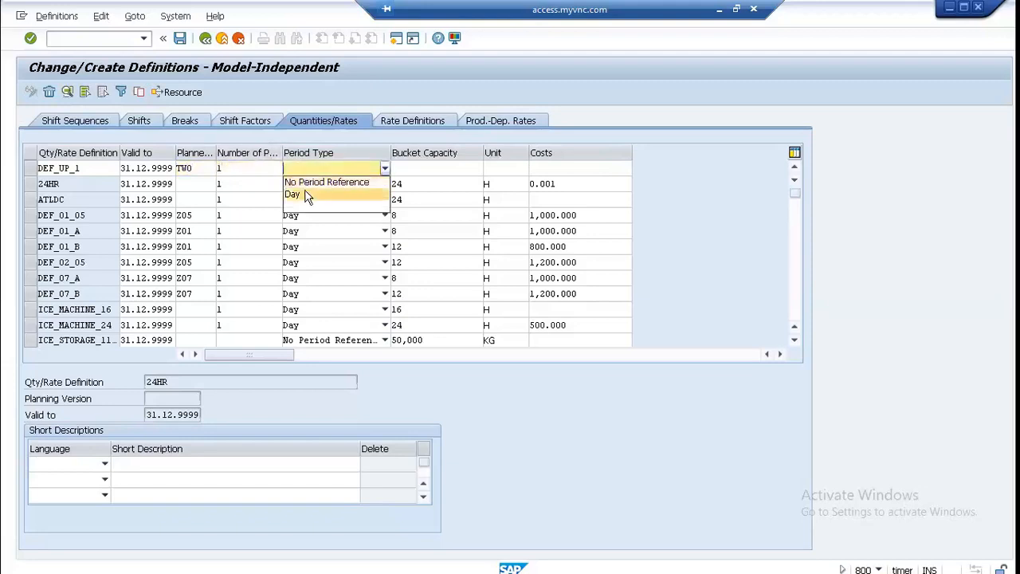
{"action": "left_click", "coordinate": [309, 195]}
{"action": "left_click", "coordinate": [429, 168]}
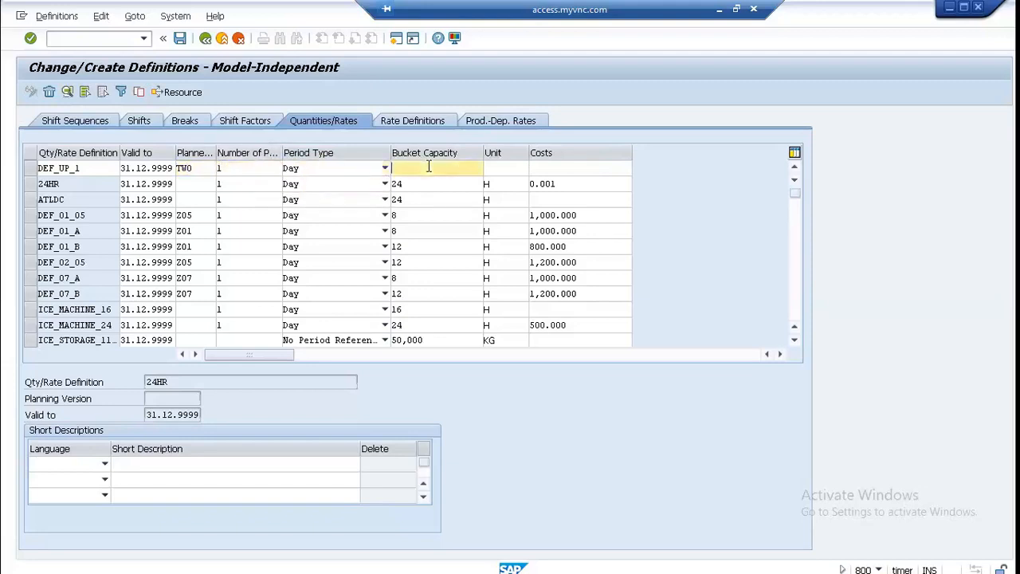
{"action": "type", "text": "8"}
{"action": "left_click", "coordinate": [499, 169]}
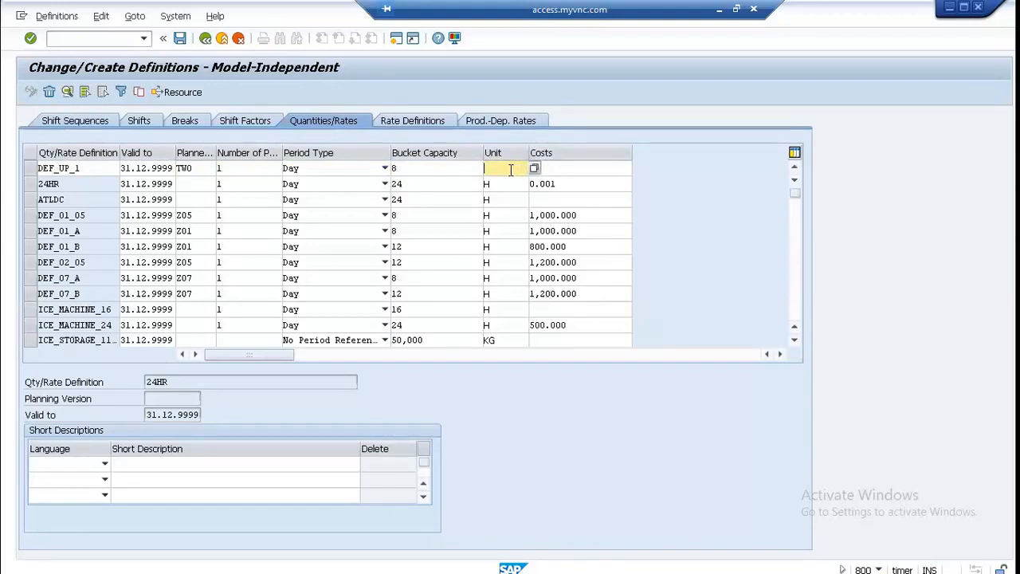
Step: Set the costs of definition DEF_UP_1 to 1000 and save the definitions
{"action": "left_click", "coordinate": [610, 165]}
{"action": "left_click", "coordinate": [736, 9]}
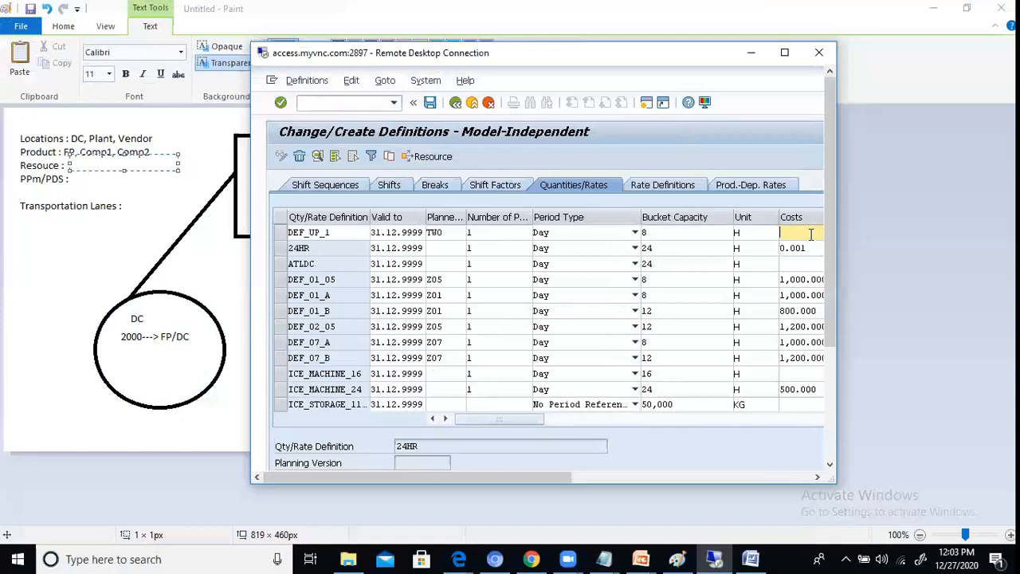
{"action": "type", "text": "1000"}
{"action": "left_click", "coordinate": [784, 52]}
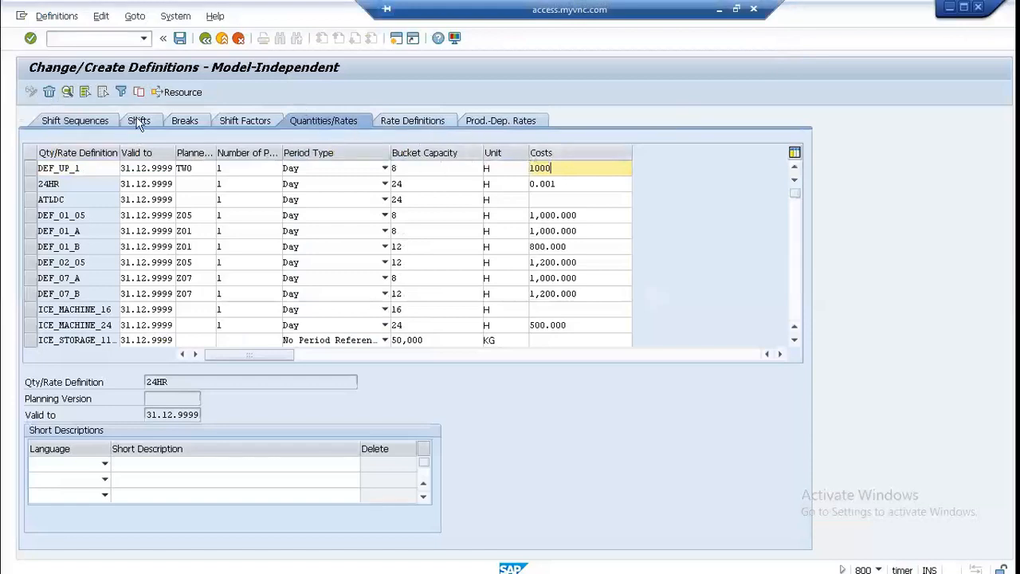
{"action": "left_click", "coordinate": [180, 38]}
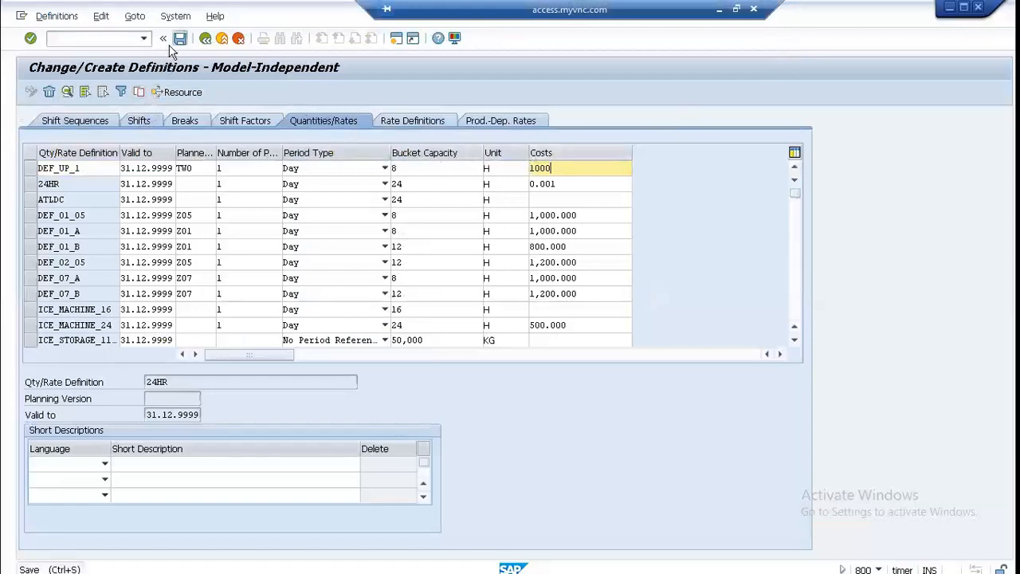
Step: Add a second quantity/rate definition named DEF_UP_2 and assign it planner TWO
{"action": "left_click", "coordinate": [76, 166]}
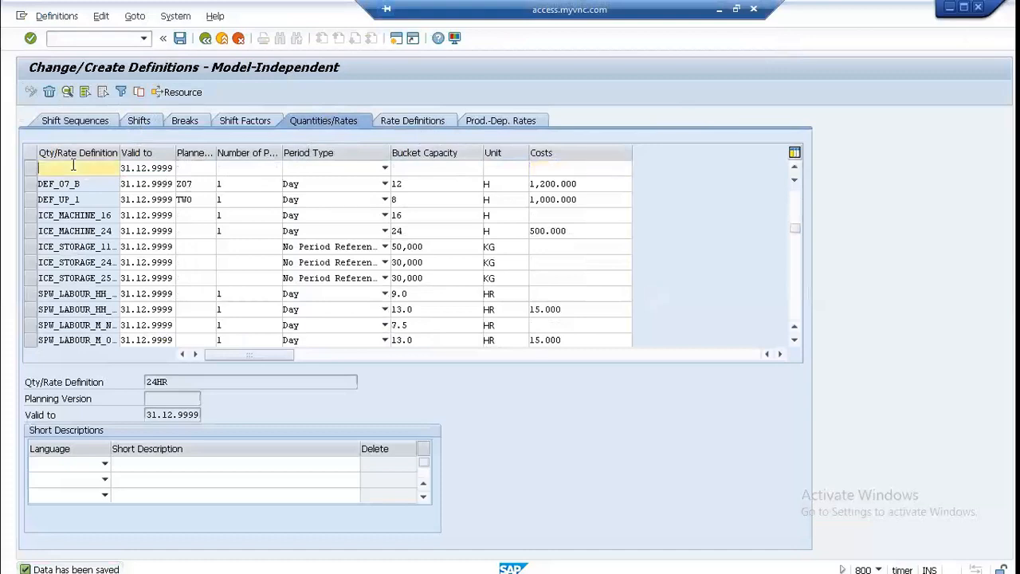
{"action": "type", "text": "DEF"}
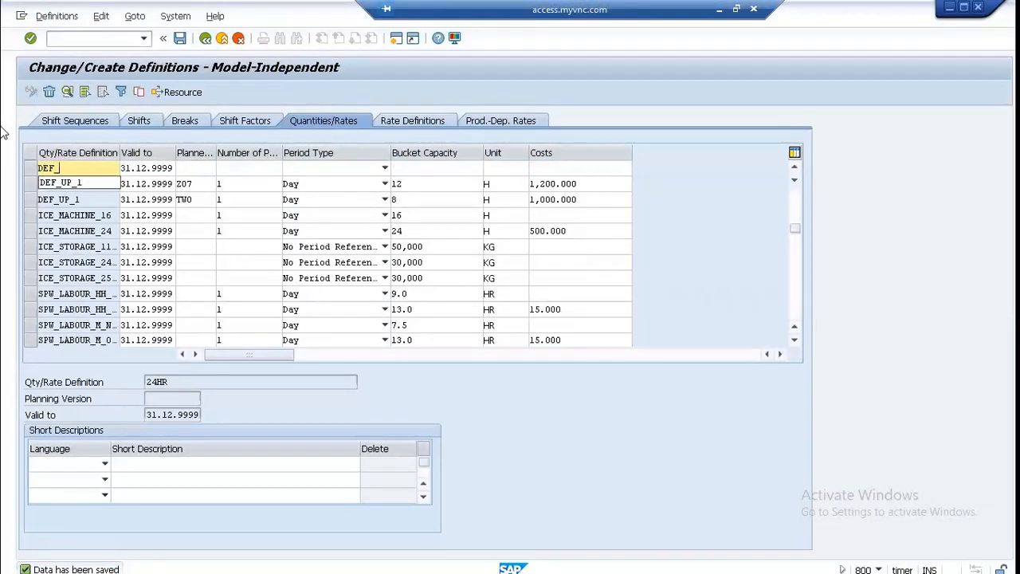
{"action": "type", "text": "_UP_2"}
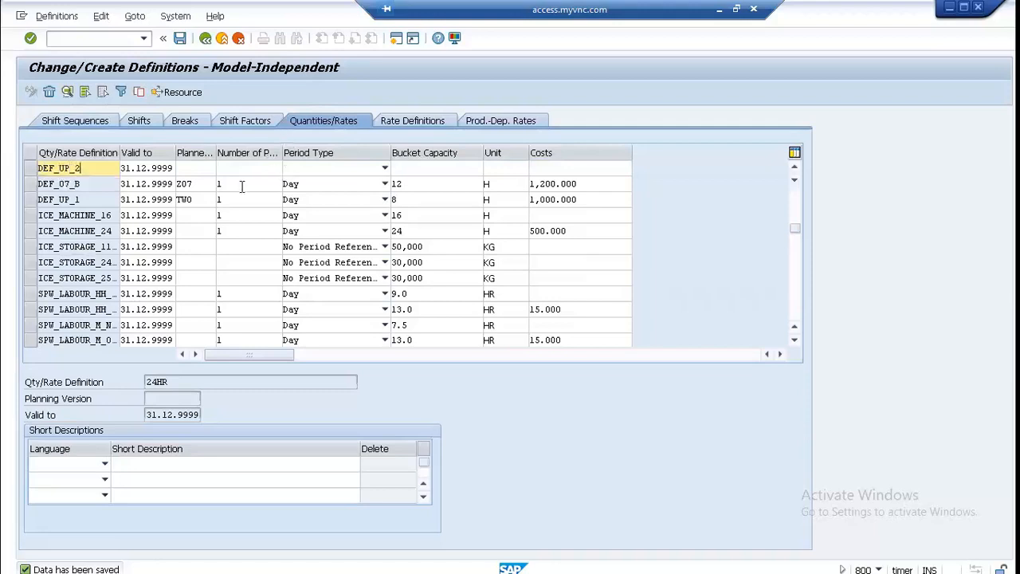
{"action": "left_click", "coordinate": [200, 169]}
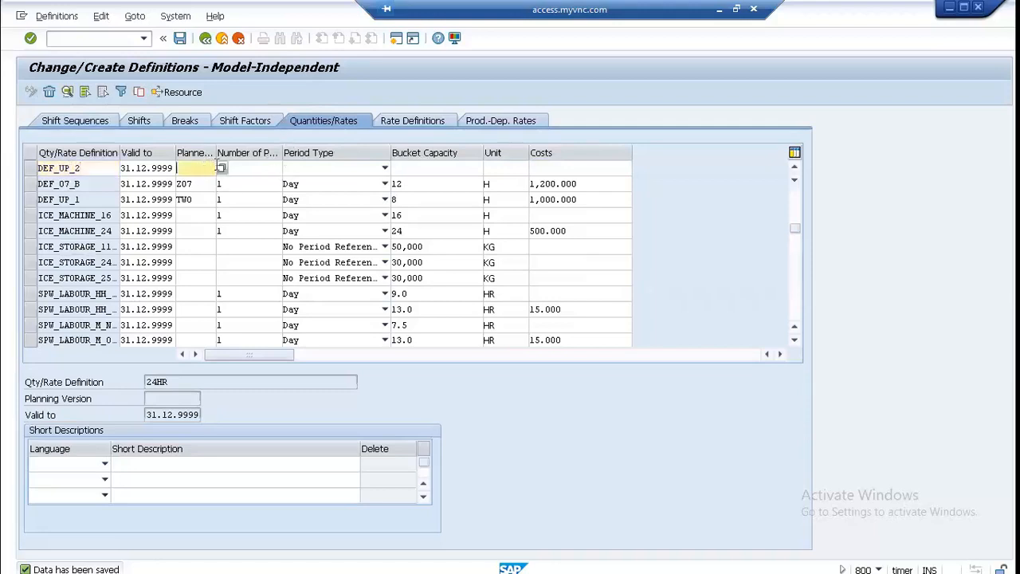
{"action": "left_click", "coordinate": [221, 169]}
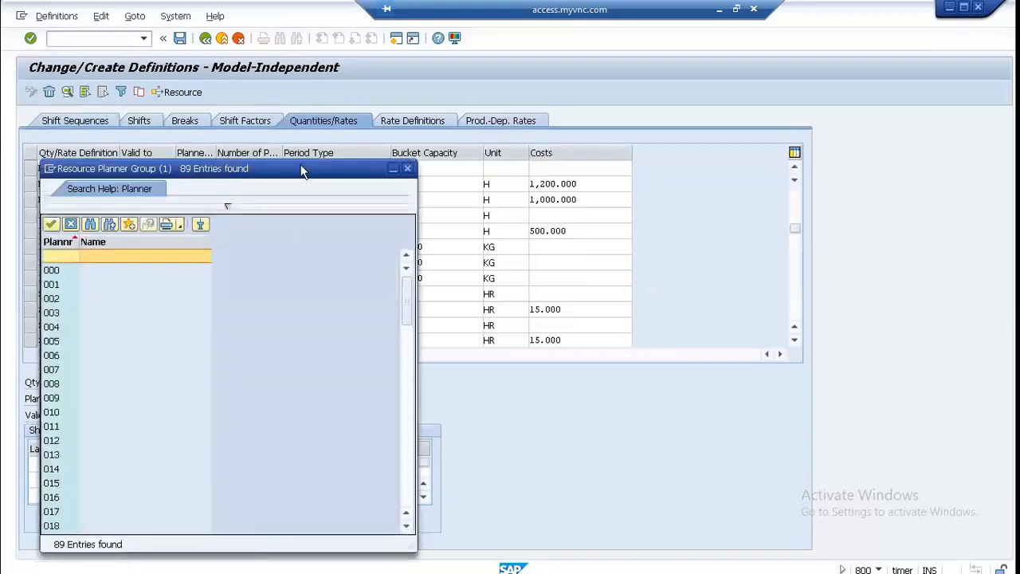
{"action": "left_click", "coordinate": [407, 168]}
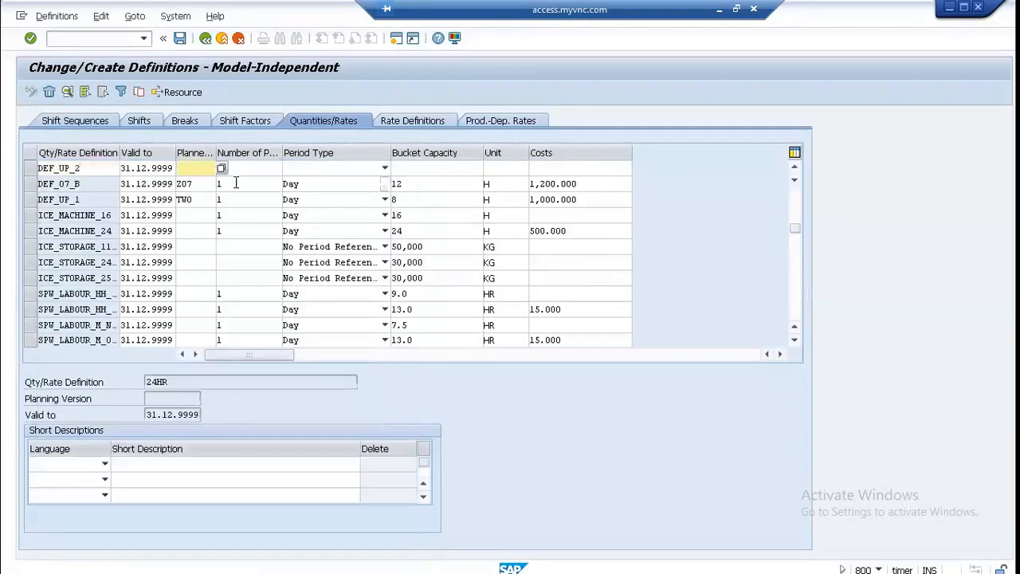
{"action": "left_click", "coordinate": [181, 172]}
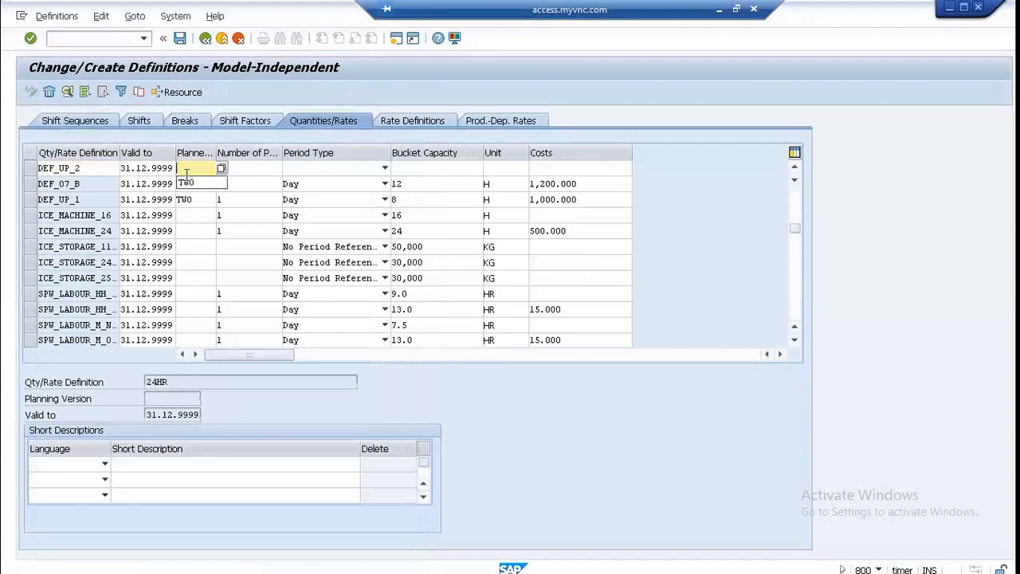
{"action": "left_click", "coordinate": [206, 185]}
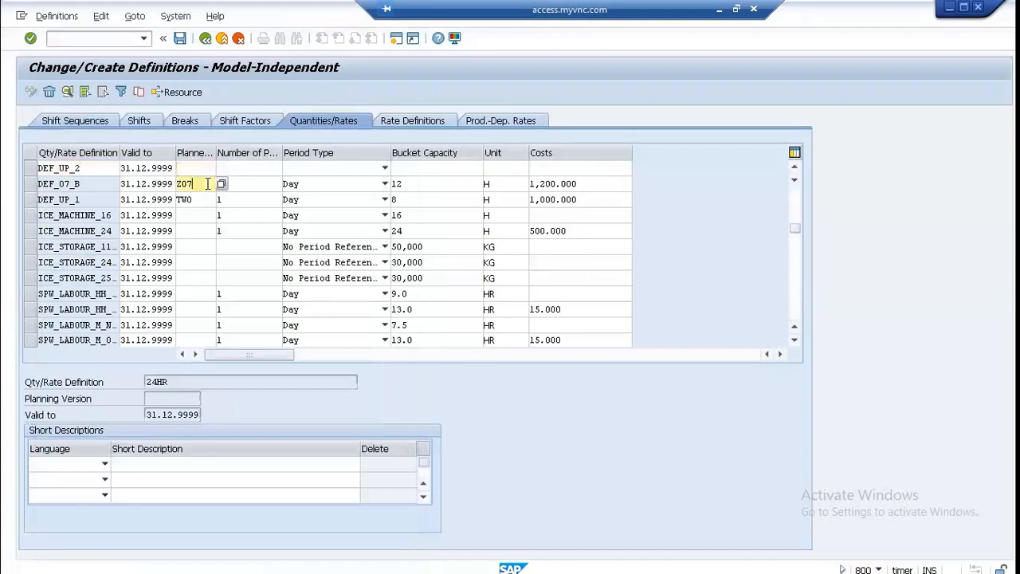
{"action": "left_click", "coordinate": [207, 167]}
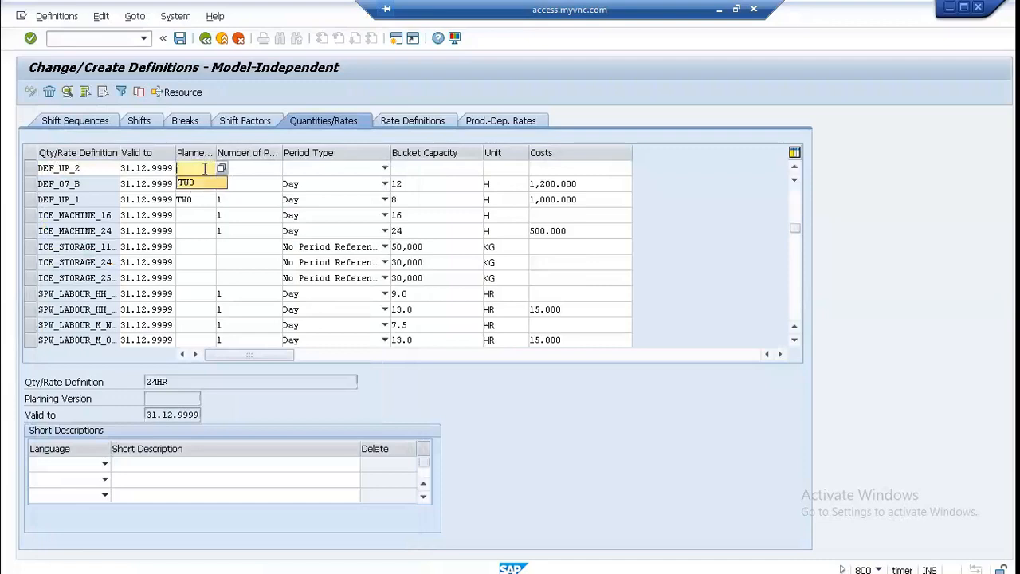
{"action": "left_click", "coordinate": [203, 182]}
Step: Give definition DEF_UP_2 one period of type Day and a bucket capacity of 10 H
{"action": "left_click", "coordinate": [272, 174]}
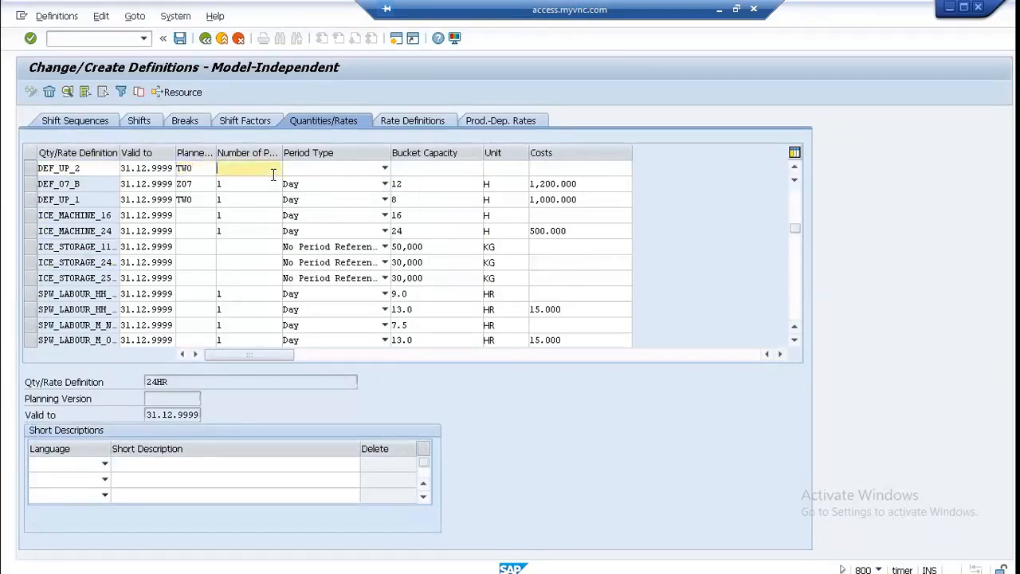
{"action": "type", "text": "1"}
{"action": "left_click", "coordinate": [346, 173]}
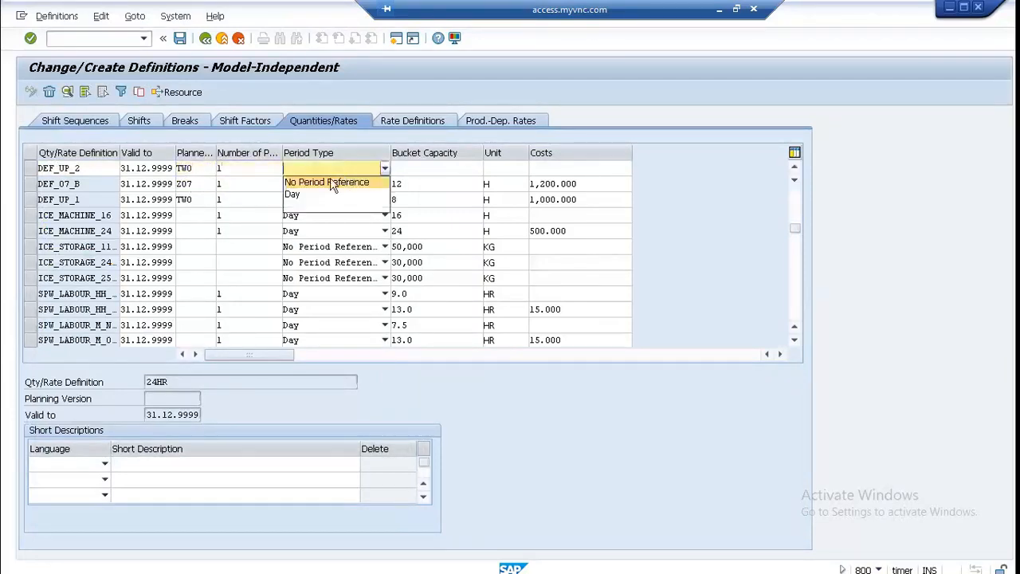
{"action": "left_click", "coordinate": [294, 198]}
{"action": "left_click", "coordinate": [411, 166]}
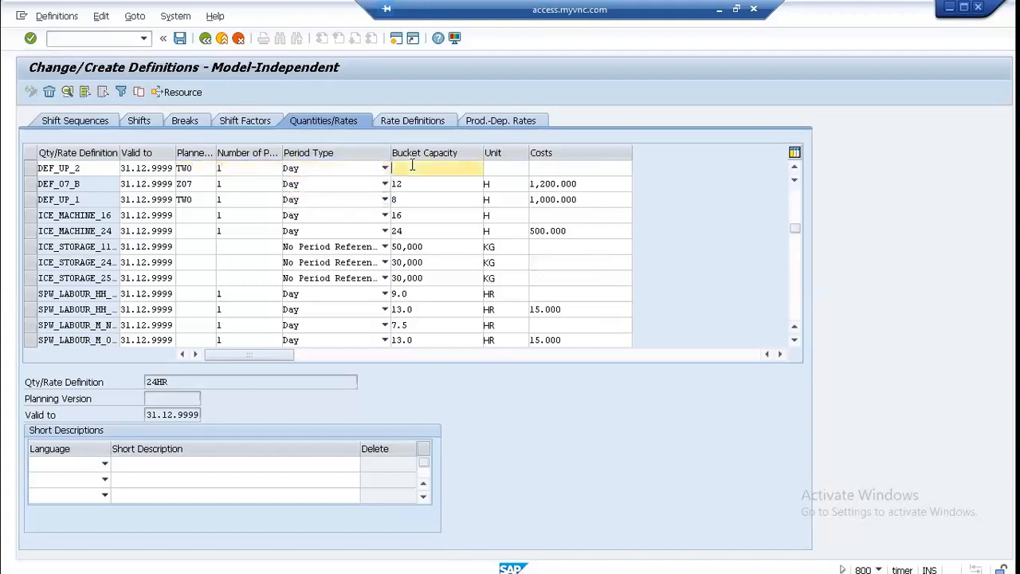
{"action": "type", "text": "10"}
{"action": "left_click", "coordinate": [489, 167]}
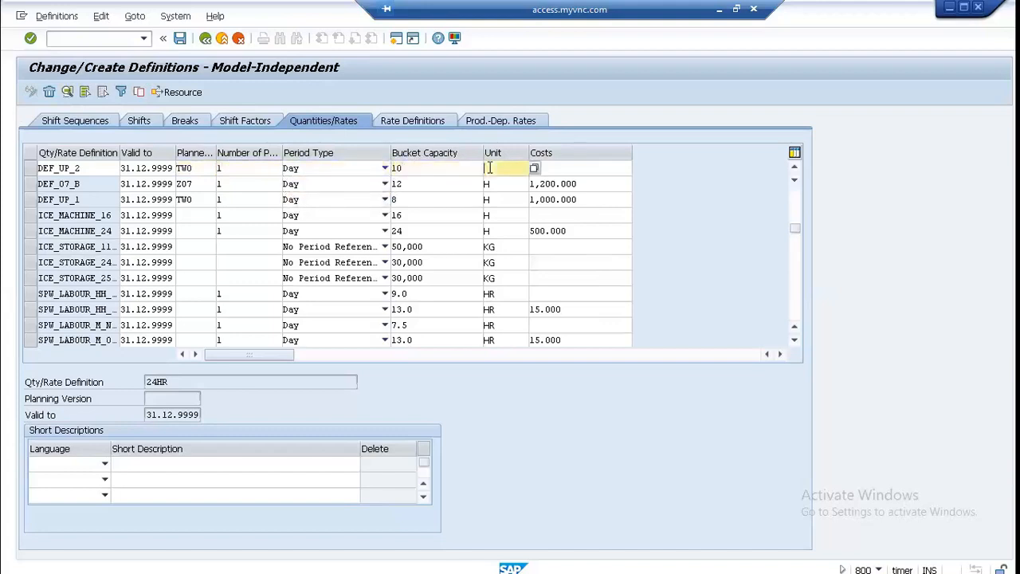
{"action": "left_click", "coordinate": [492, 182]}
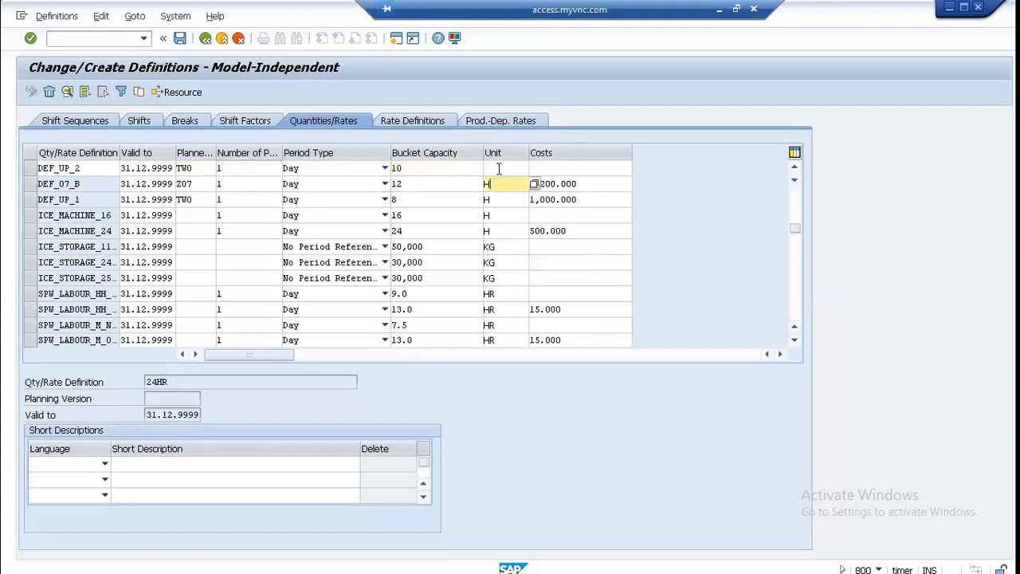
{"action": "left_click", "coordinate": [498, 168]}
{"action": "type", "text": "H"}
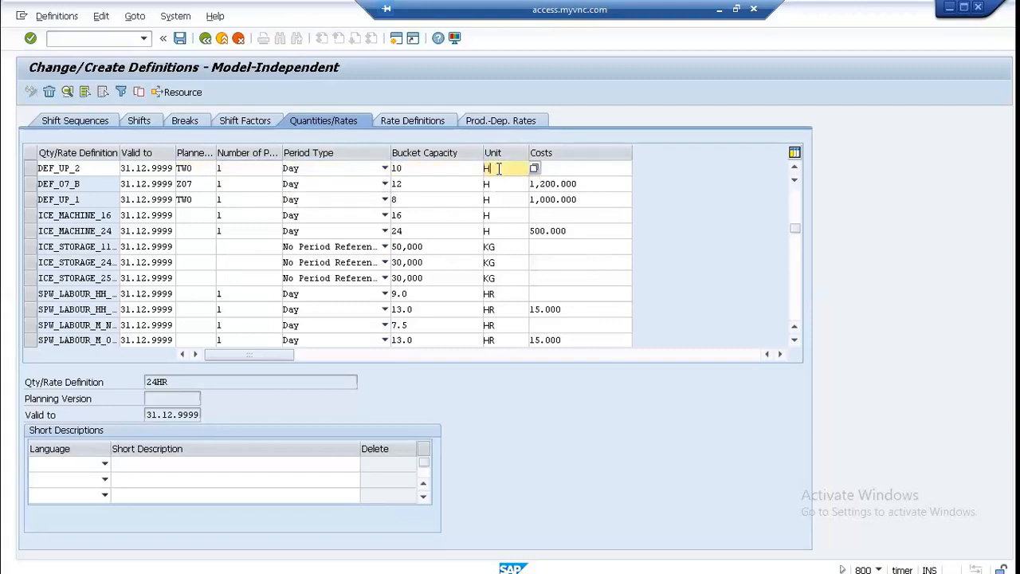
Step: Set the costs of definition DEF_UP_2 to 1200, save the definitions and return to the resource header data
{"action": "left_click", "coordinate": [591, 165]}
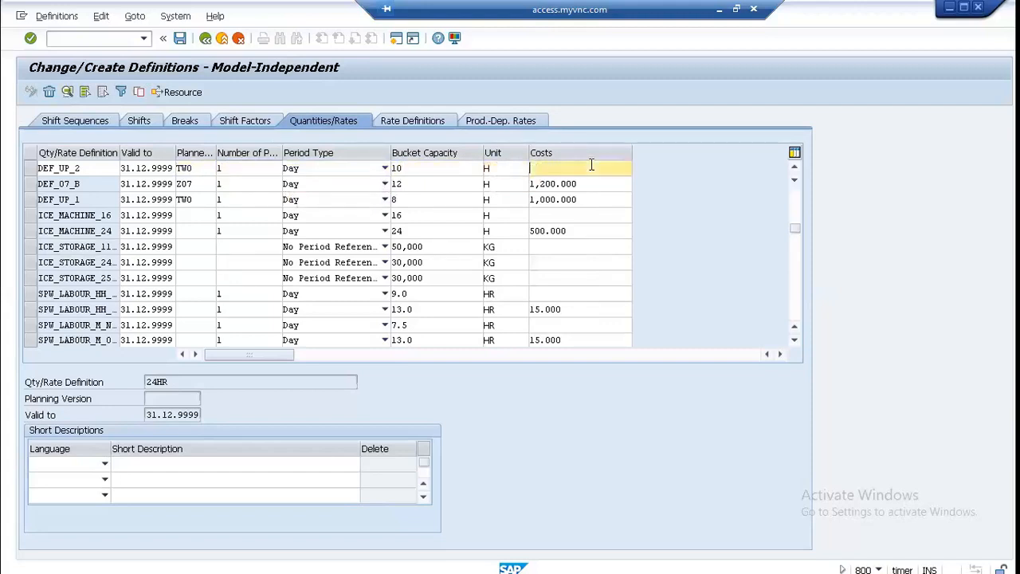
{"action": "type", "text": "1200"}
{"action": "key", "text": "ctrl+s"}
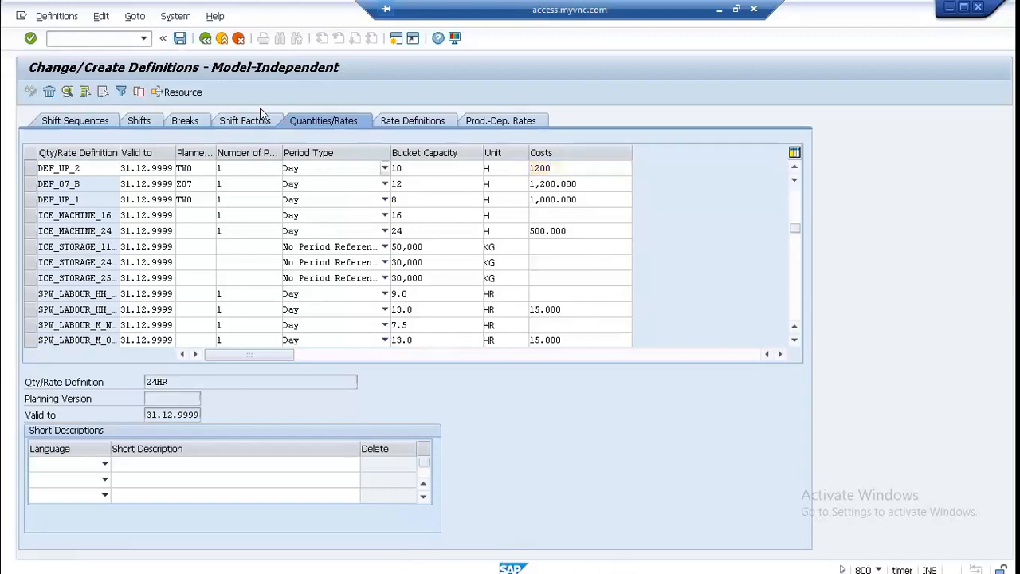
{"action": "key", "text": "F3"}
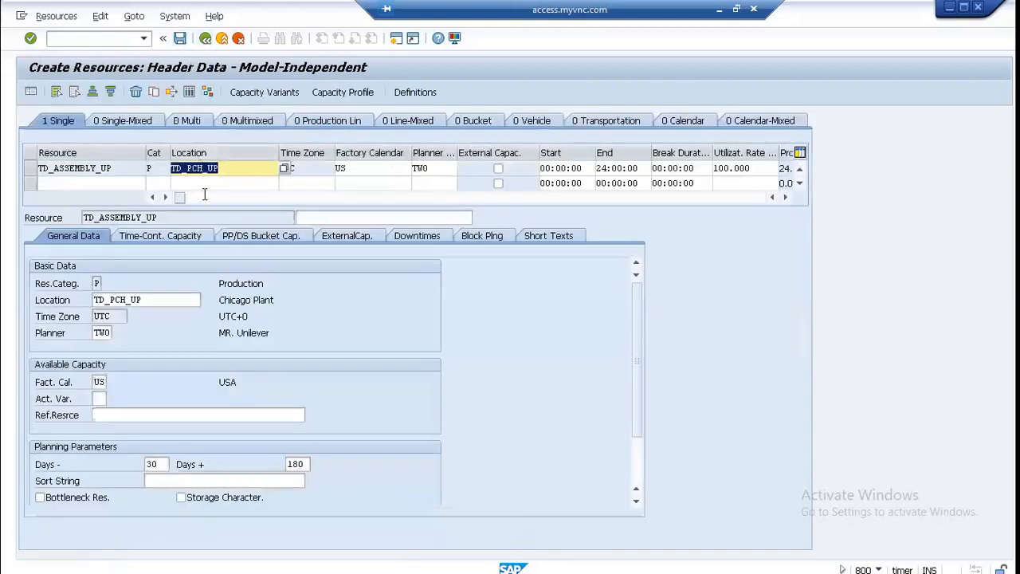
Step: Try to enter capacity variant 0 for the single resource TD_ASSEMBLY_UP
{"action": "left_click", "coordinate": [295, 95]}
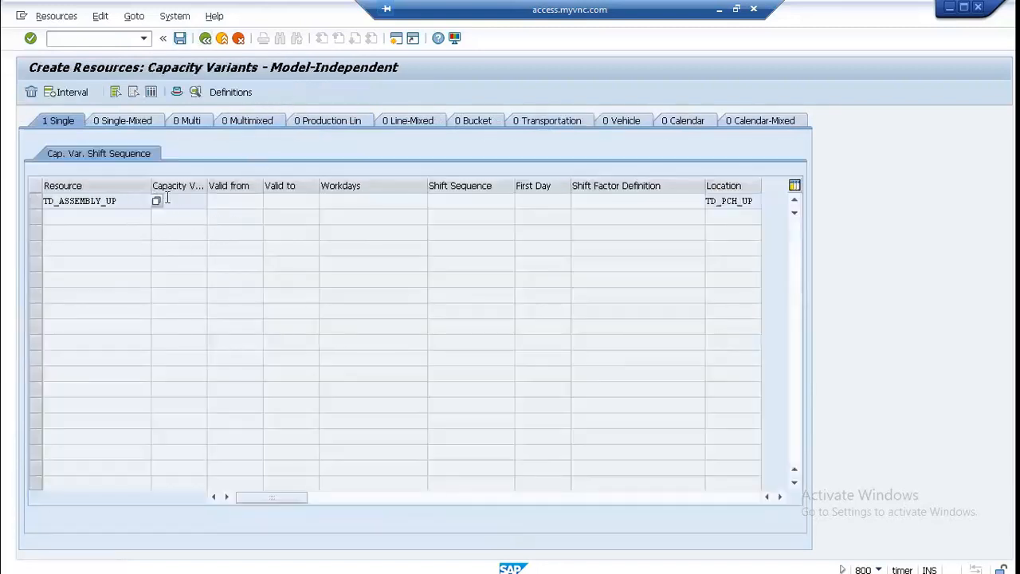
{"action": "left_click", "coordinate": [183, 200]}
{"action": "type", "text": "0"}
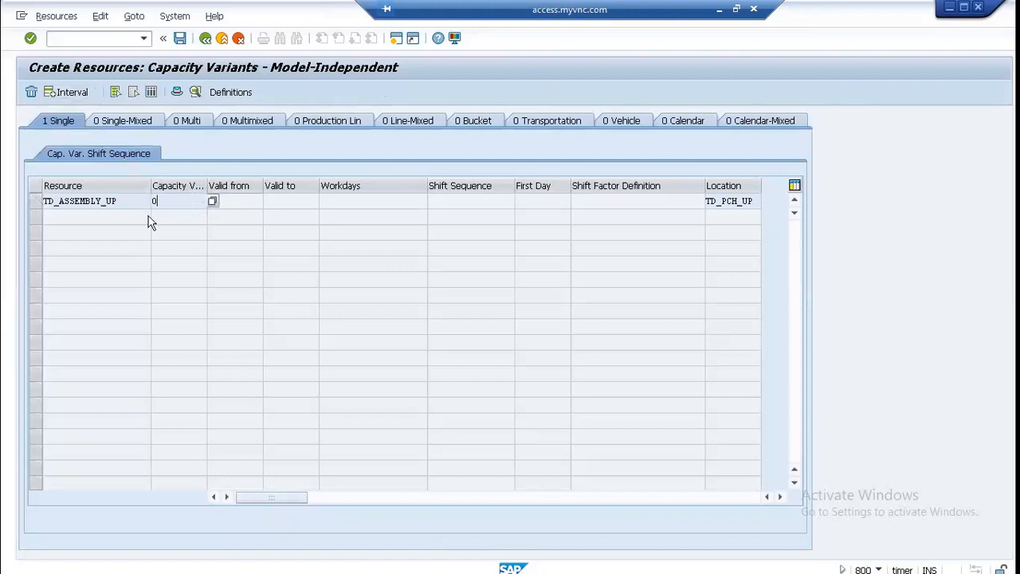
{"action": "key", "text": "Return"}
Step: Review the capacity variants of bucket and multimixed resources and the saved quantity/rate definitions, ending on the multimixed header data
{"action": "left_click", "coordinate": [470, 122]}
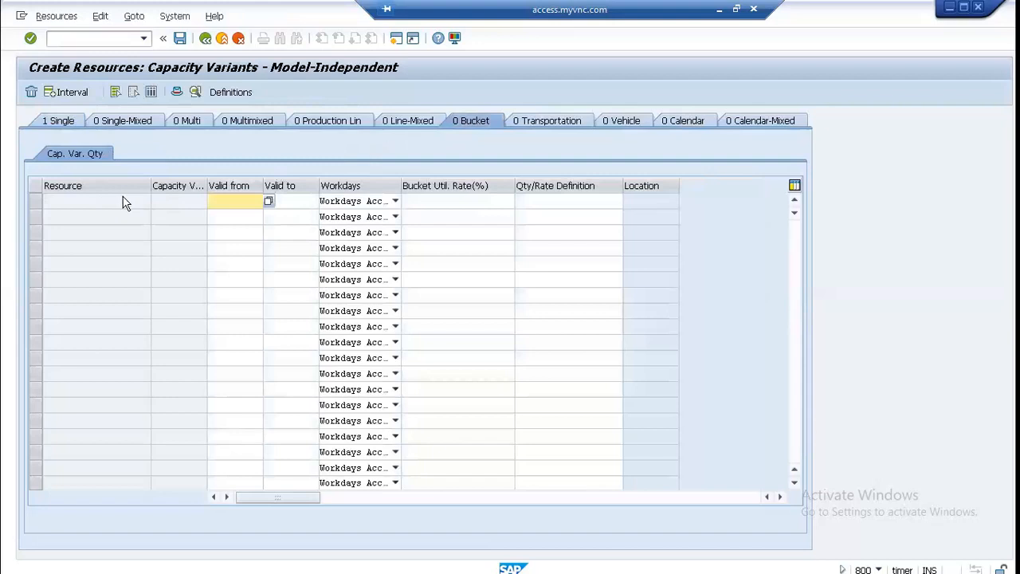
{"action": "left_click", "coordinate": [312, 201]}
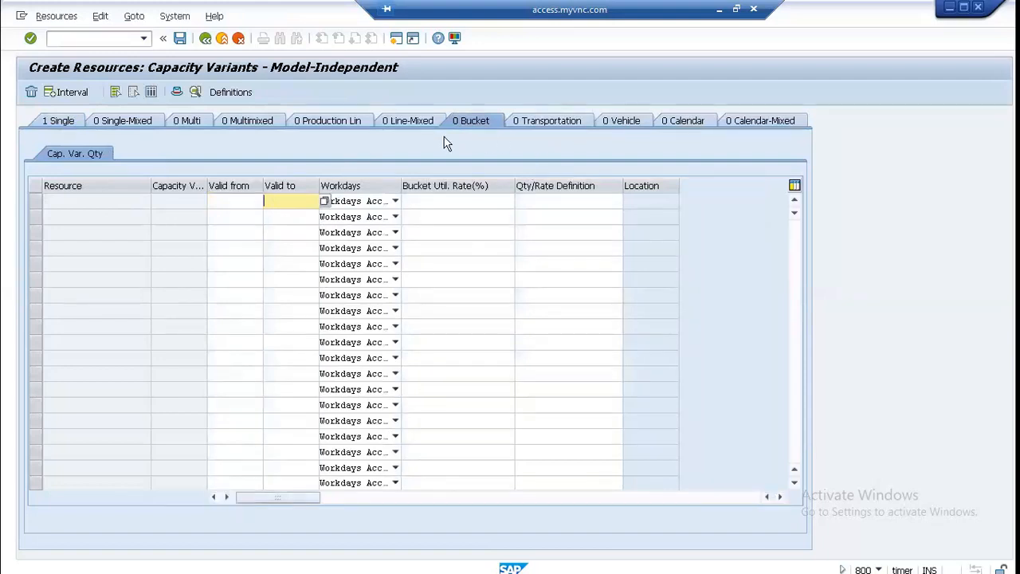
{"action": "left_click", "coordinate": [68, 120]}
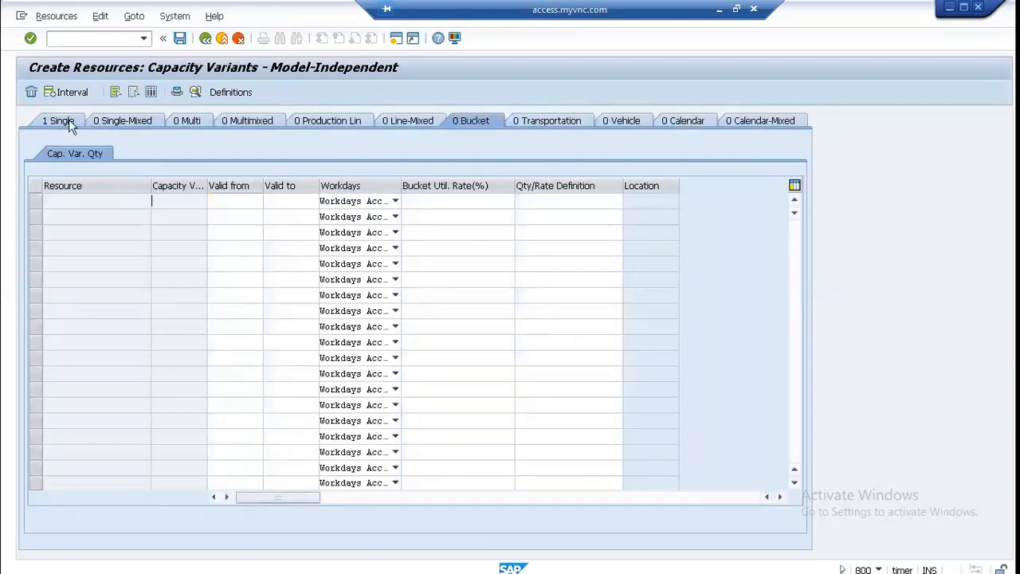
{"action": "left_click", "coordinate": [246, 123]}
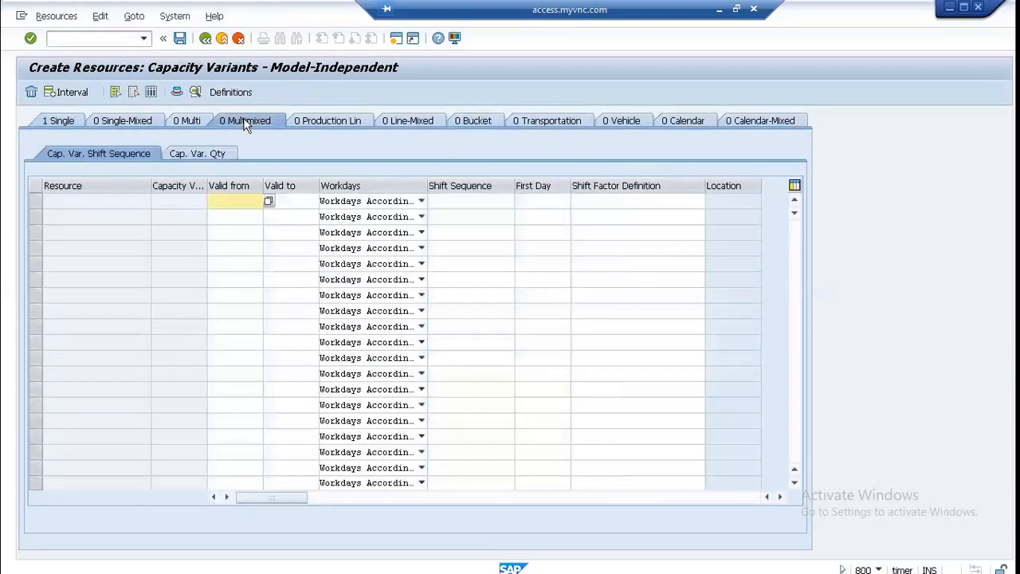
{"action": "left_click", "coordinate": [232, 93]}
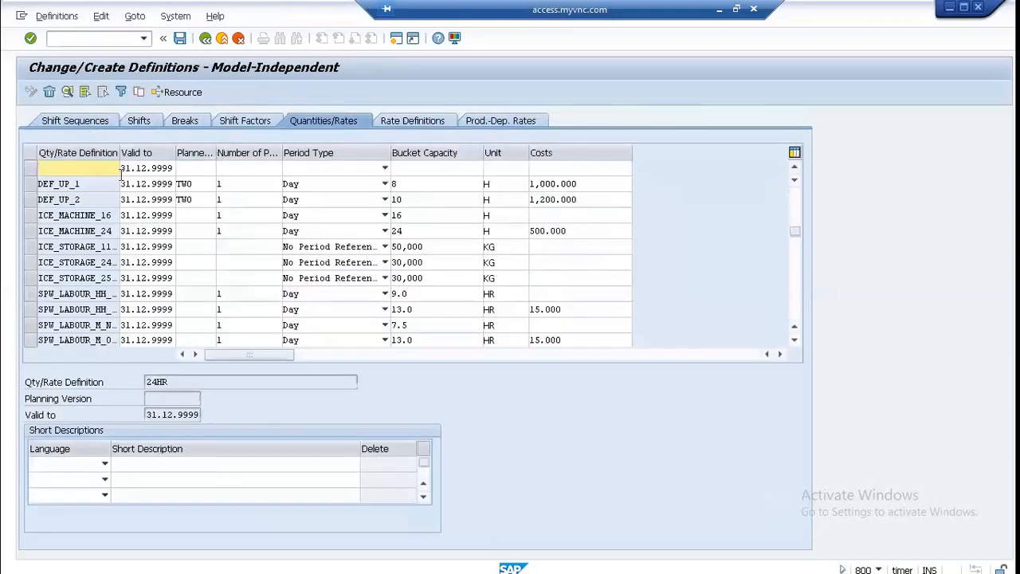
{"action": "left_click", "coordinate": [205, 38]}
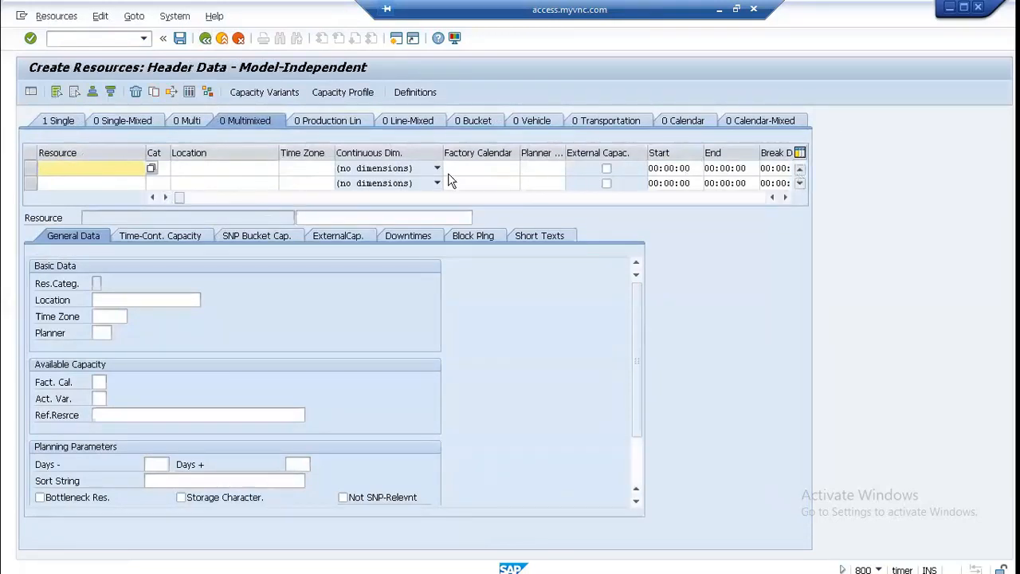
{"action": "left_click", "coordinate": [235, 96]}
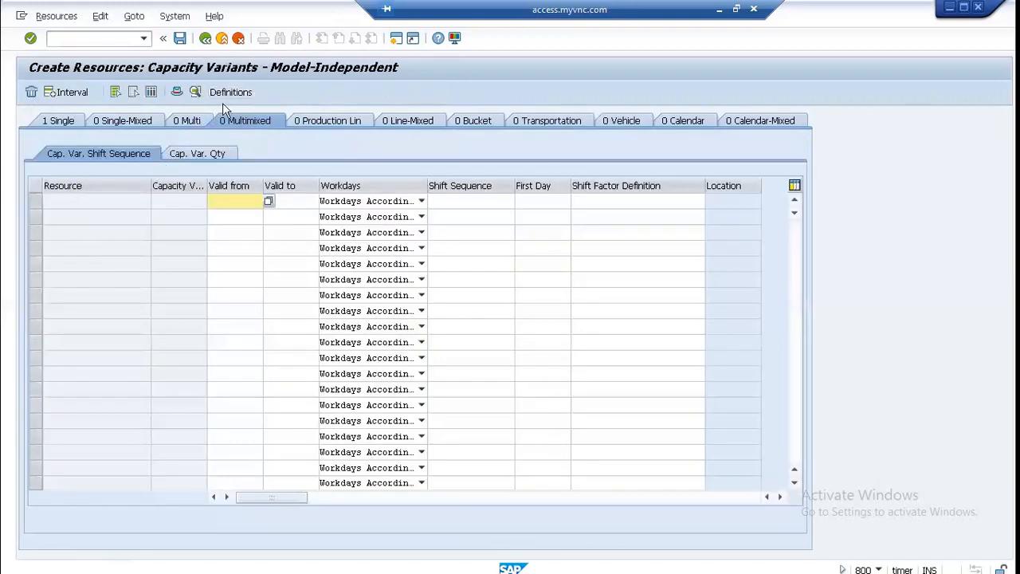
{"action": "key", "text": "F3"}
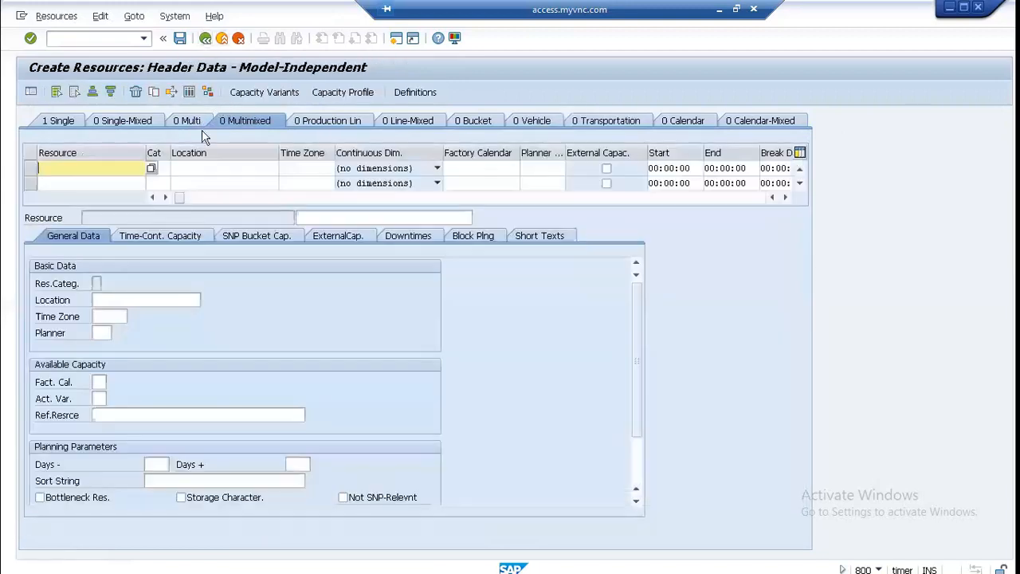
Step: Enter TD_ASSEMBLY_UP as a multimixed resource and assign it category P (Production)
{"action": "left_click", "coordinate": [150, 168]}
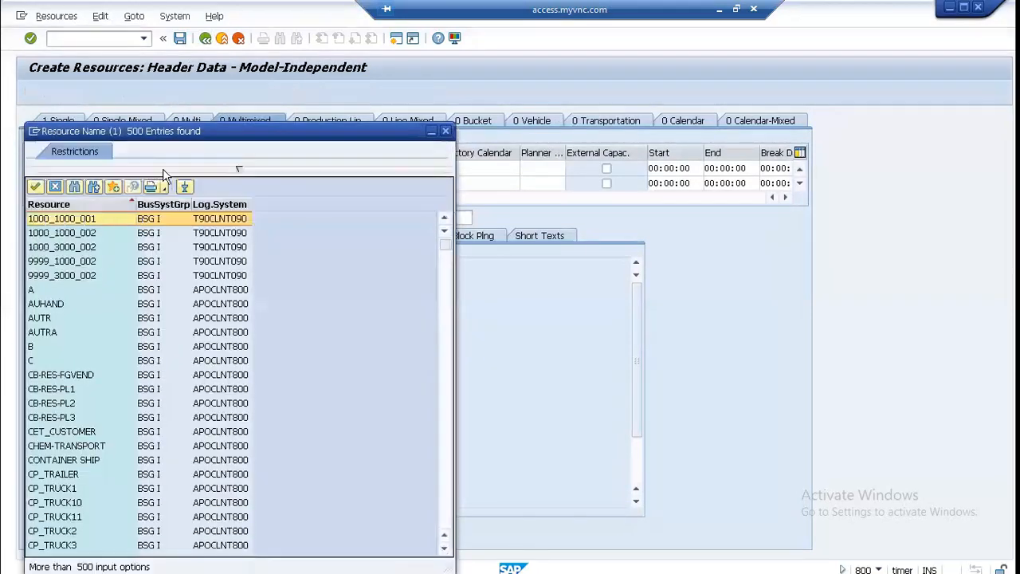
{"action": "scroll", "coordinate": [199, 232], "scroll_direction": "down", "scroll_amount": 13}
{"action": "scroll", "coordinate": [199, 231], "scroll_direction": "down", "scroll_amount": 20}
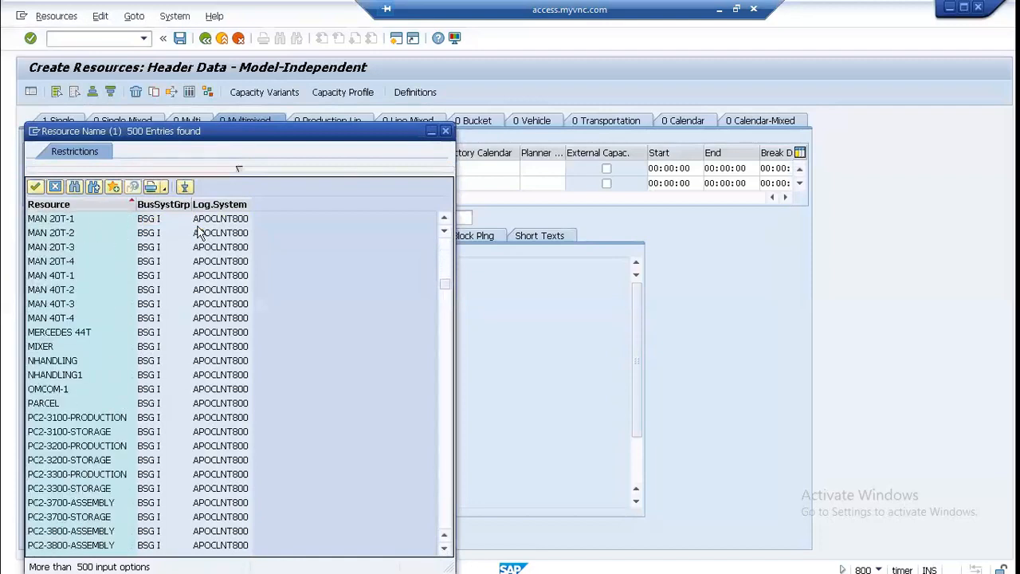
{"action": "scroll", "coordinate": [199, 232], "scroll_direction": "down", "scroll_amount": 15}
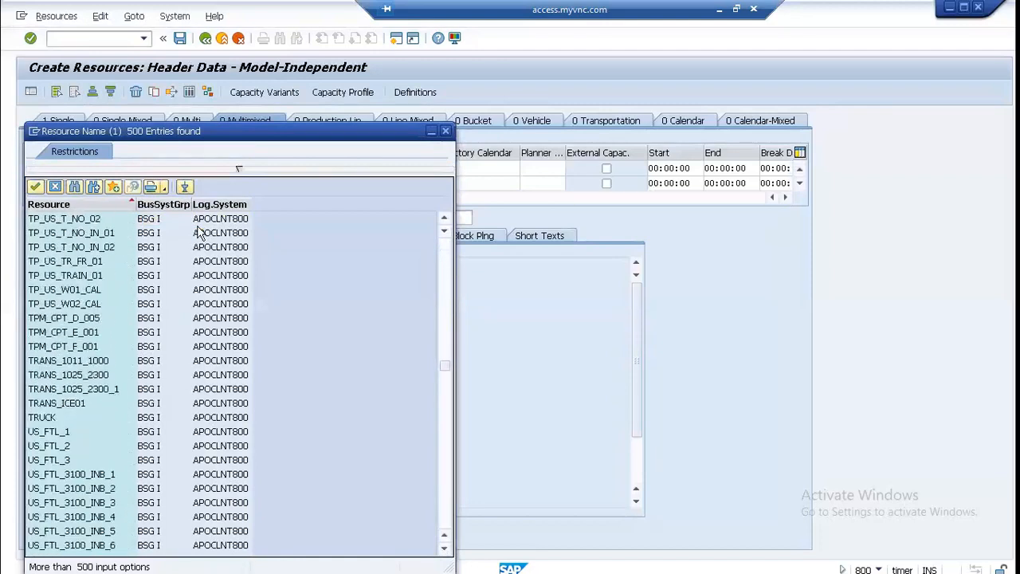
{"action": "scroll", "coordinate": [199, 232], "scroll_direction": "up", "scroll_amount": 10}
{"action": "scroll", "coordinate": [199, 232], "scroll_direction": "up", "scroll_amount": 5}
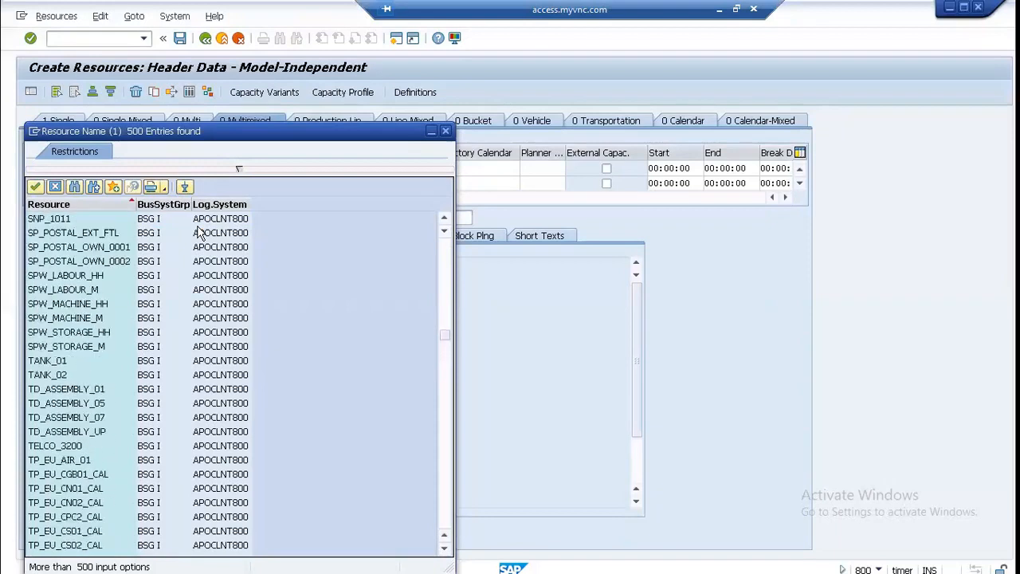
{"action": "left_click", "coordinate": [70, 434]}
{"action": "double_click", "coordinate": [70, 434]}
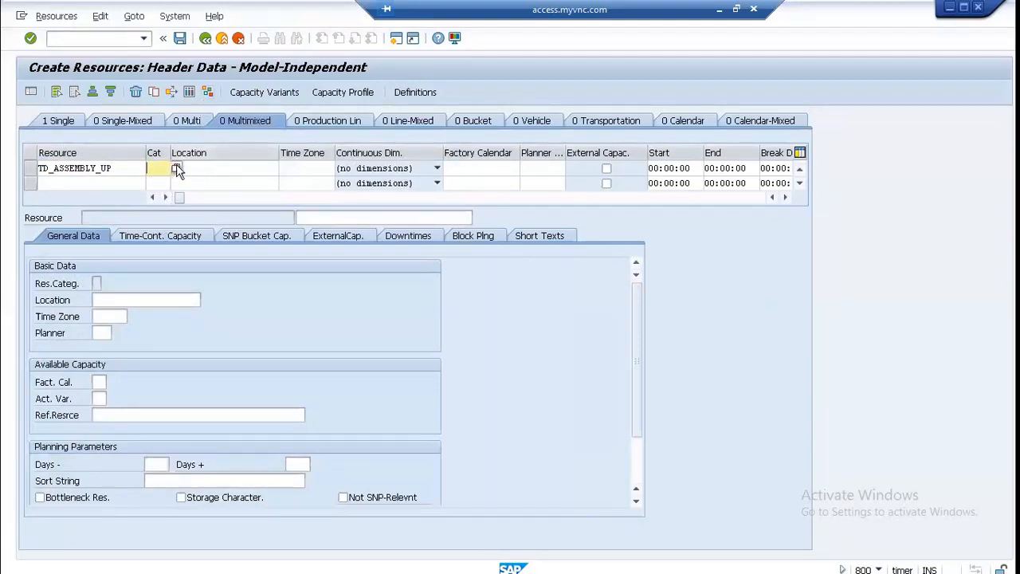
{"action": "left_click", "coordinate": [175, 168]}
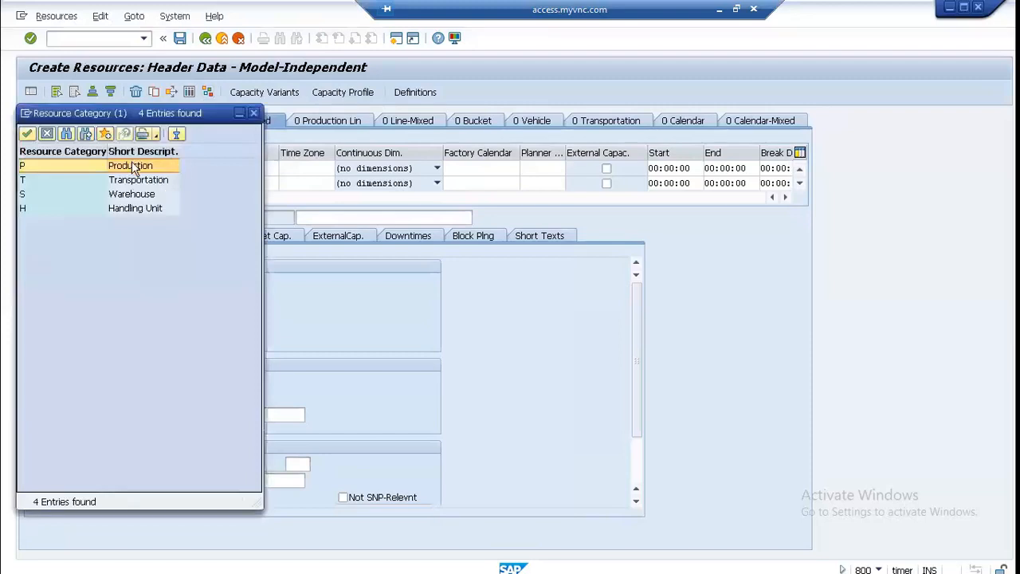
{"action": "double_click", "coordinate": [139, 166]}
Step: Search locations without the 500-hit limit and assign Chicago plant TD_PCH_UP to the multimixed resource TD_ASSEMBLY_UP
{"action": "left_click", "coordinate": [205, 168]}
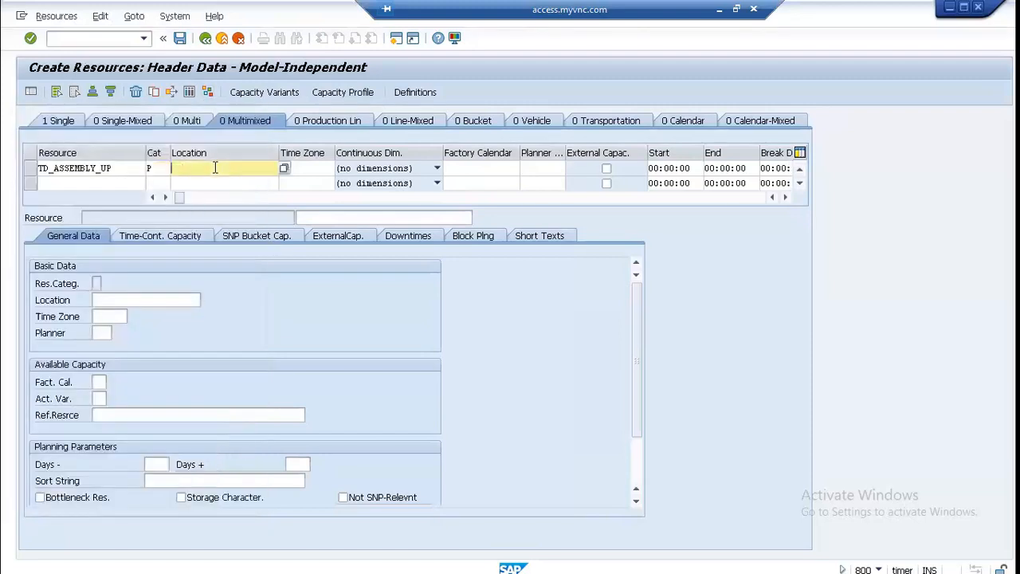
{"action": "left_click", "coordinate": [283, 168]}
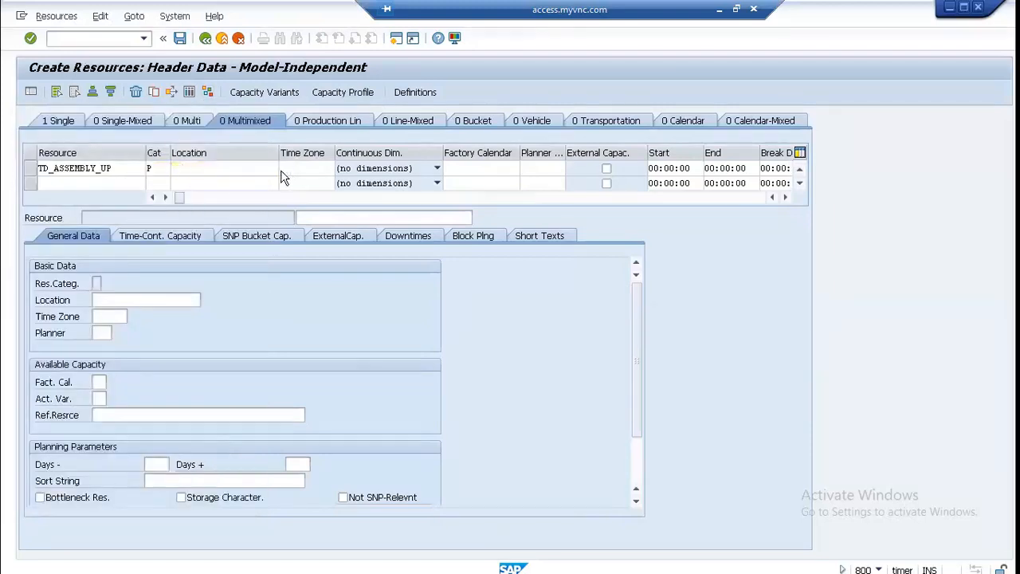
{"action": "left_click", "coordinate": [177, 281]}
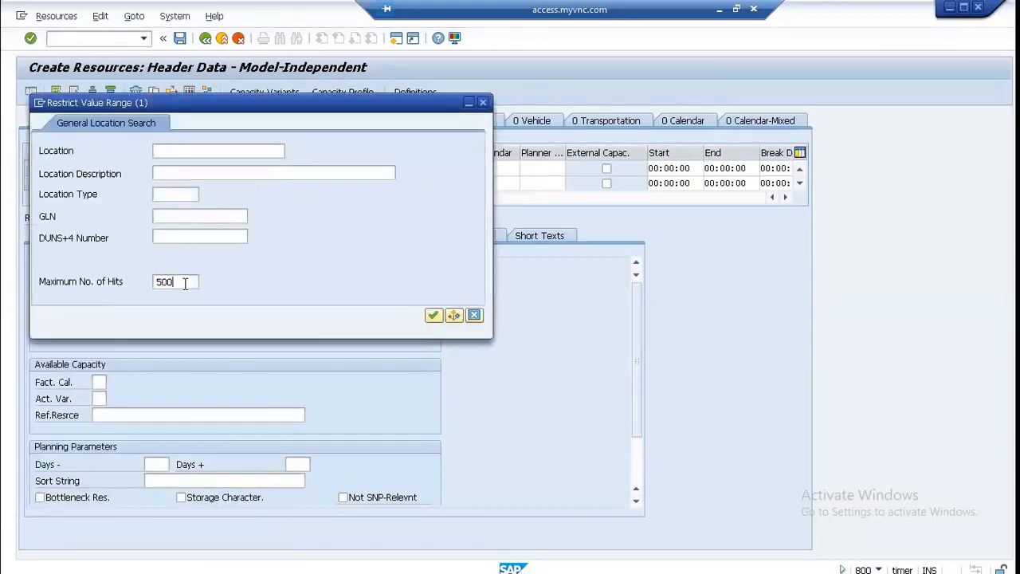
{"action": "key", "text": "BackSpace"}
{"action": "key", "text": "BackSpace"}
{"action": "left_click", "coordinate": [432, 315]}
{"action": "scroll", "coordinate": [318, 233], "scroll_direction": "down", "scroll_amount": 1}
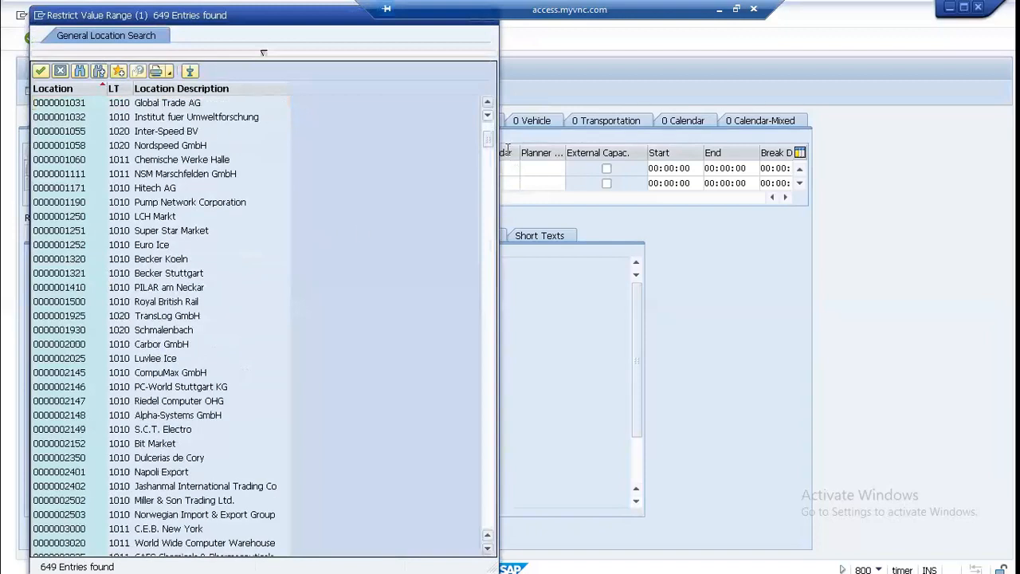
{"action": "left_click_drag", "start_coordinate": [493, 149], "coordinate": [489, 275]}
{"action": "left_click_drag", "start_coordinate": [498, 498], "coordinate": [490, 448]}
{"action": "left_click", "coordinate": [75, 247]}
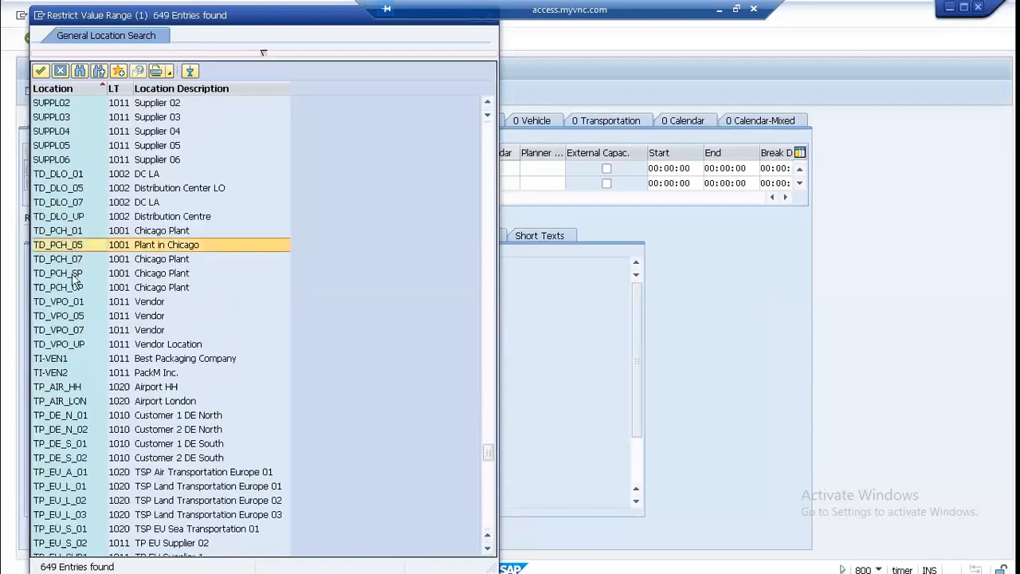
{"action": "double_click", "coordinate": [74, 288]}
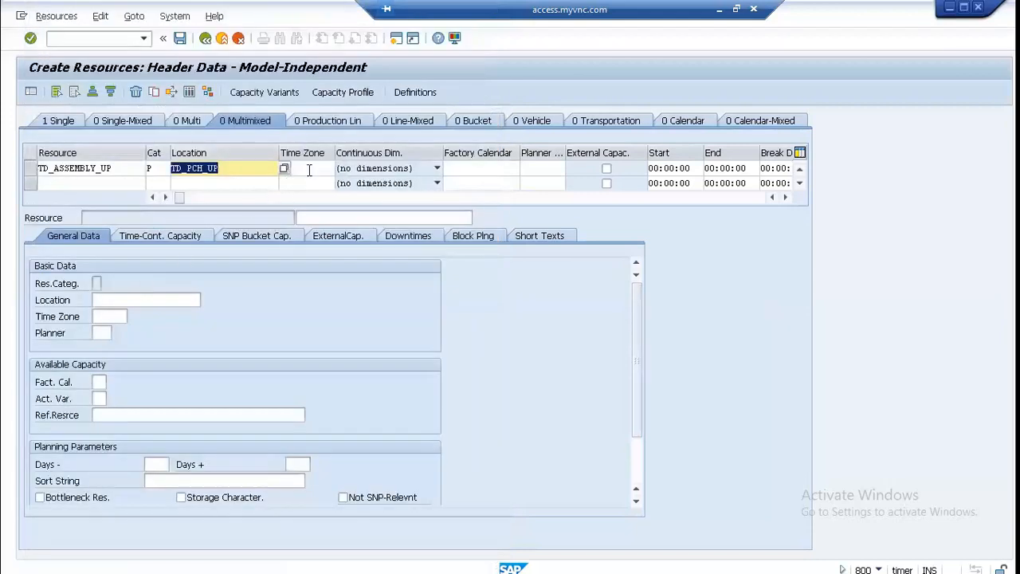
Step: Set the time zone of the multimixed resource TD_ASSEMBLY_UP to UTC
{"action": "left_click", "coordinate": [309, 170]}
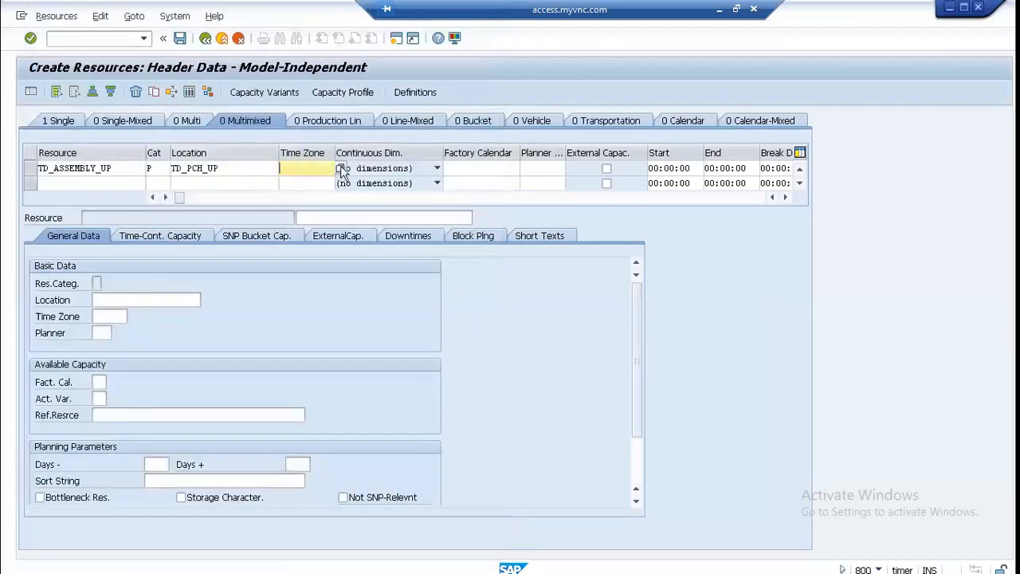
{"action": "left_click", "coordinate": [340, 170]}
{"action": "scroll", "coordinate": [231, 269], "scroll_direction": "down", "scroll_amount": 4}
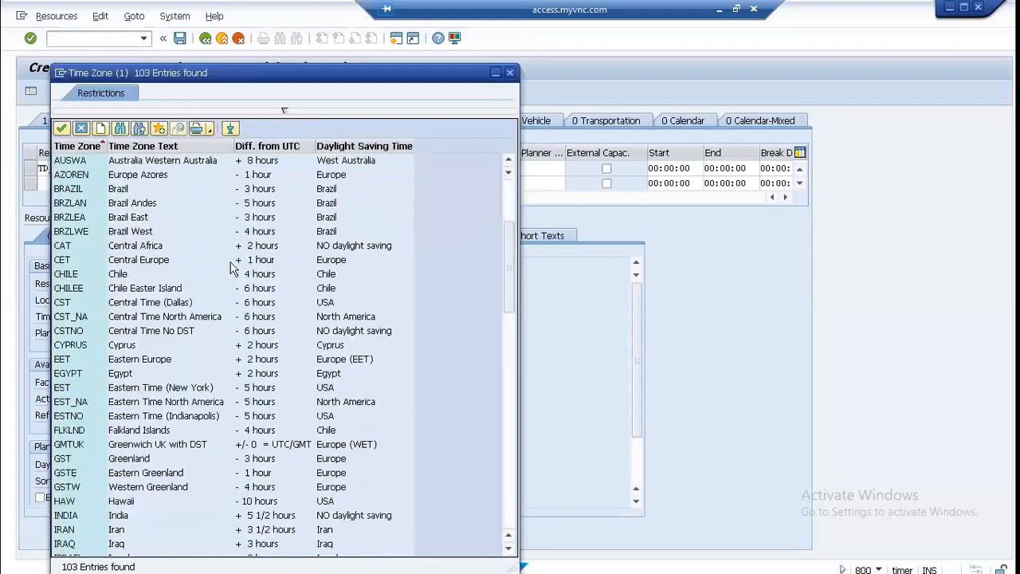
{"action": "scroll", "coordinate": [231, 269], "scroll_direction": "down", "scroll_amount": 15}
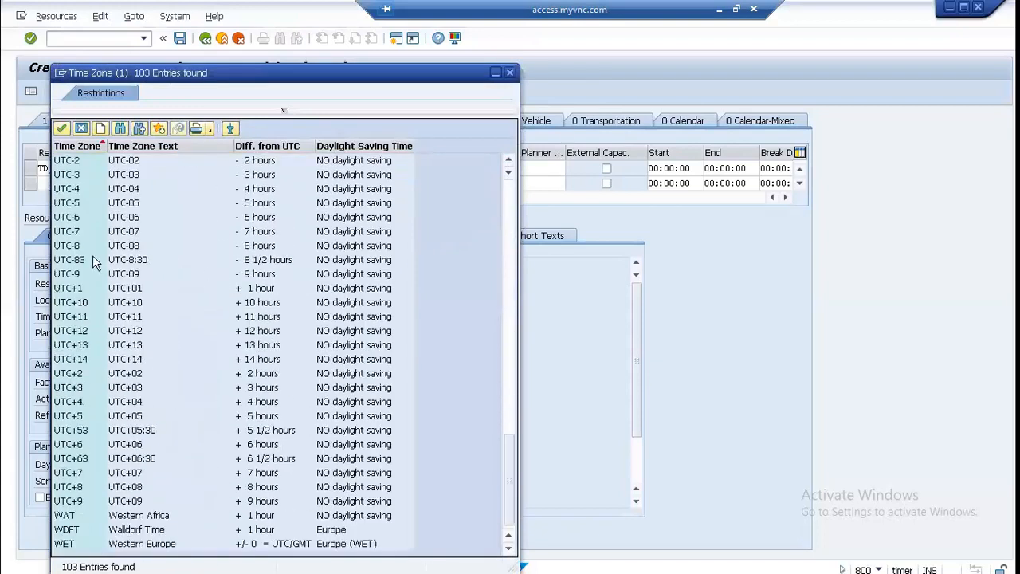
{"action": "scroll", "coordinate": [68, 237], "scroll_direction": "up", "scroll_amount": 3}
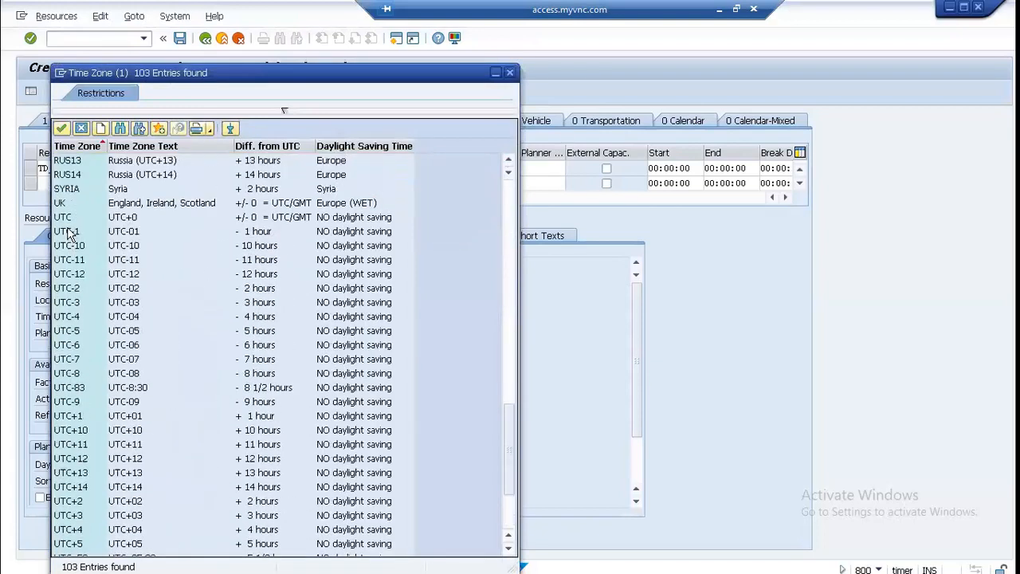
{"action": "double_click", "coordinate": [69, 217]}
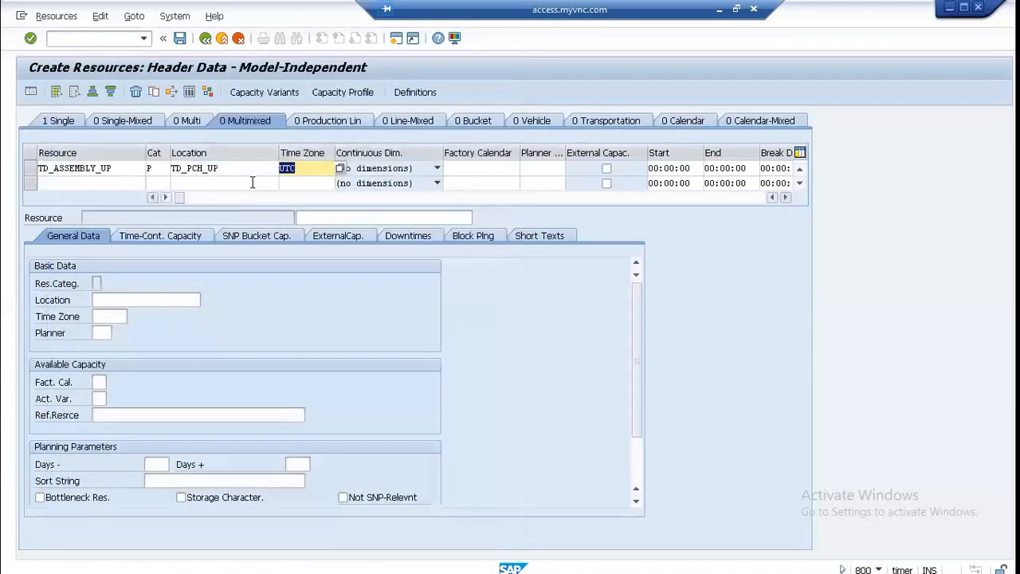
Step: Open the continuous dimension choices for the multimixed resource TD_ASSEMBLY_UP
{"action": "left_click", "coordinate": [436, 169]}
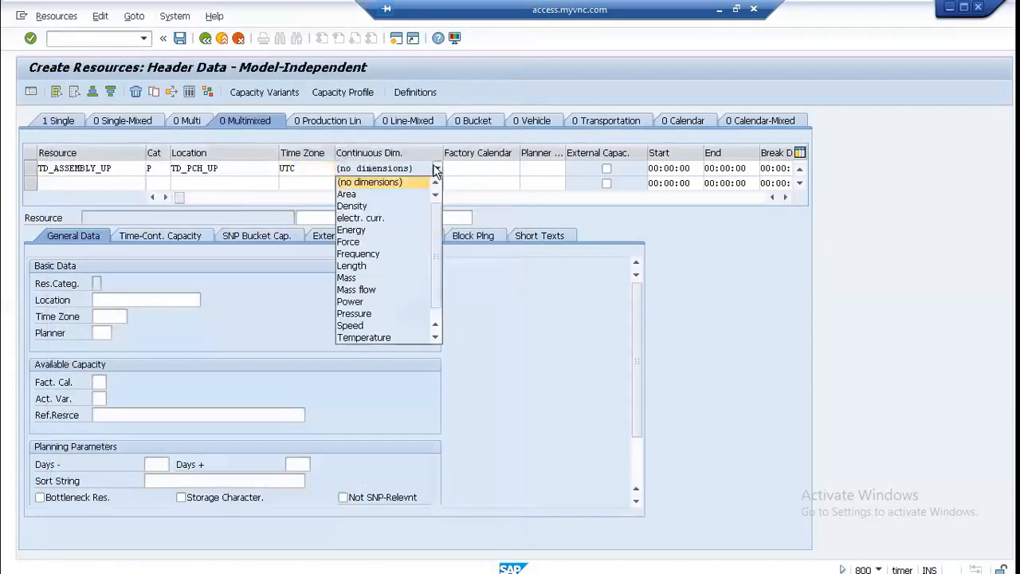